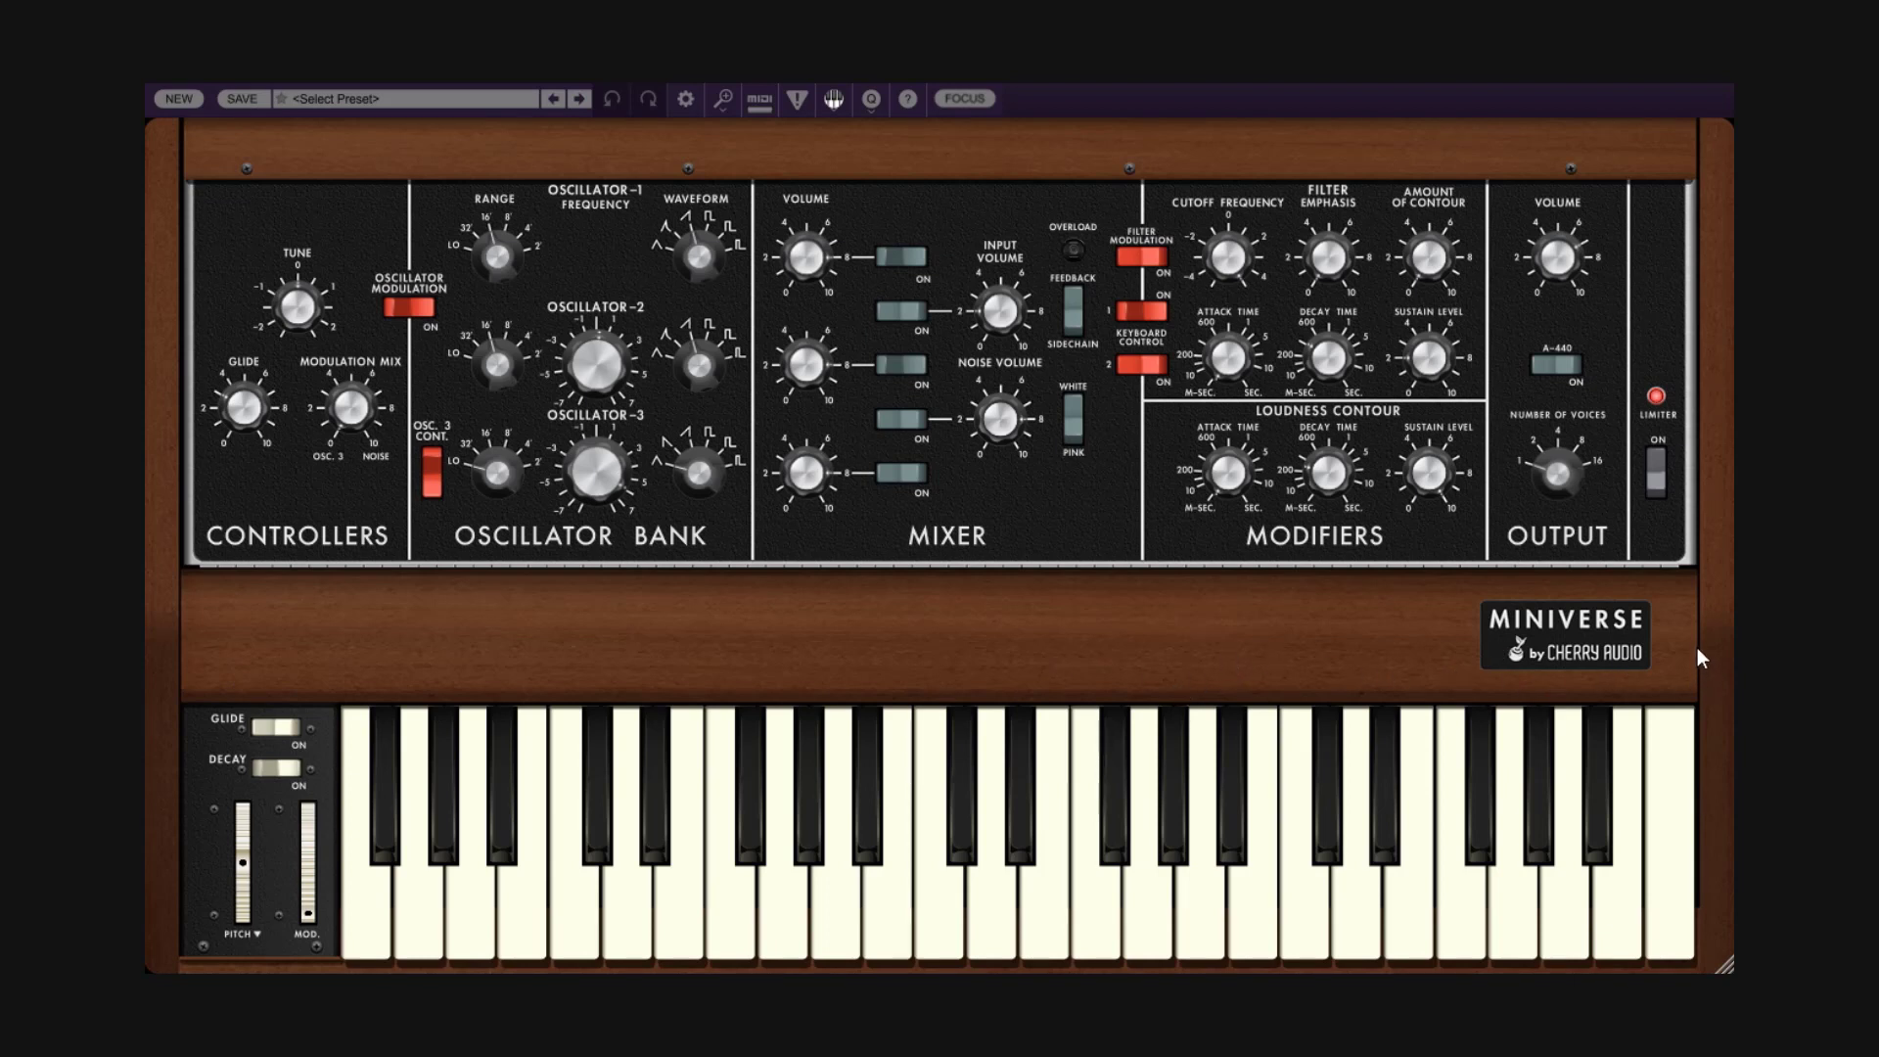
- Play a couple of notes on the on-screen keyboard and turn down the master volume
{"action": "left_click", "coordinate": [685, 723]}
{"action": "left_click", "coordinate": [724, 711]}
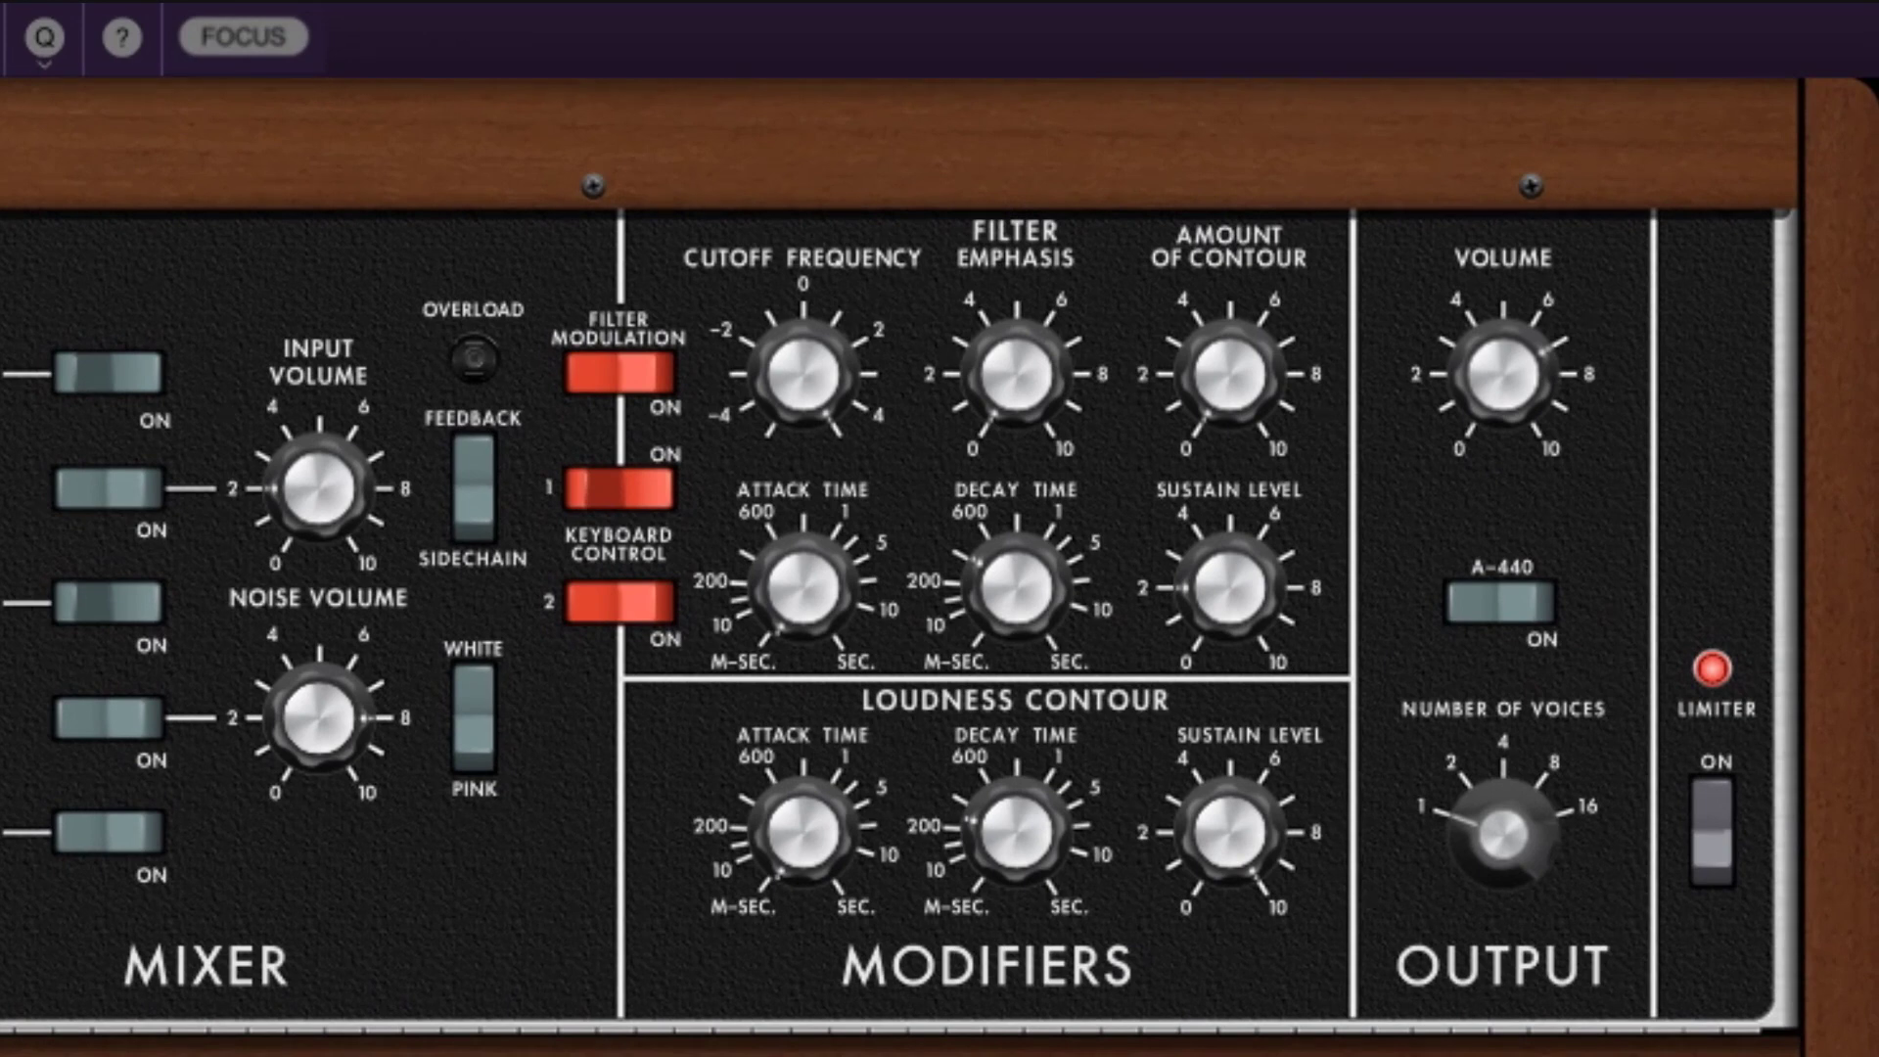
{"action": "left_click_drag", "start_coordinate": [1531, 399], "coordinate": [1502, 602]}
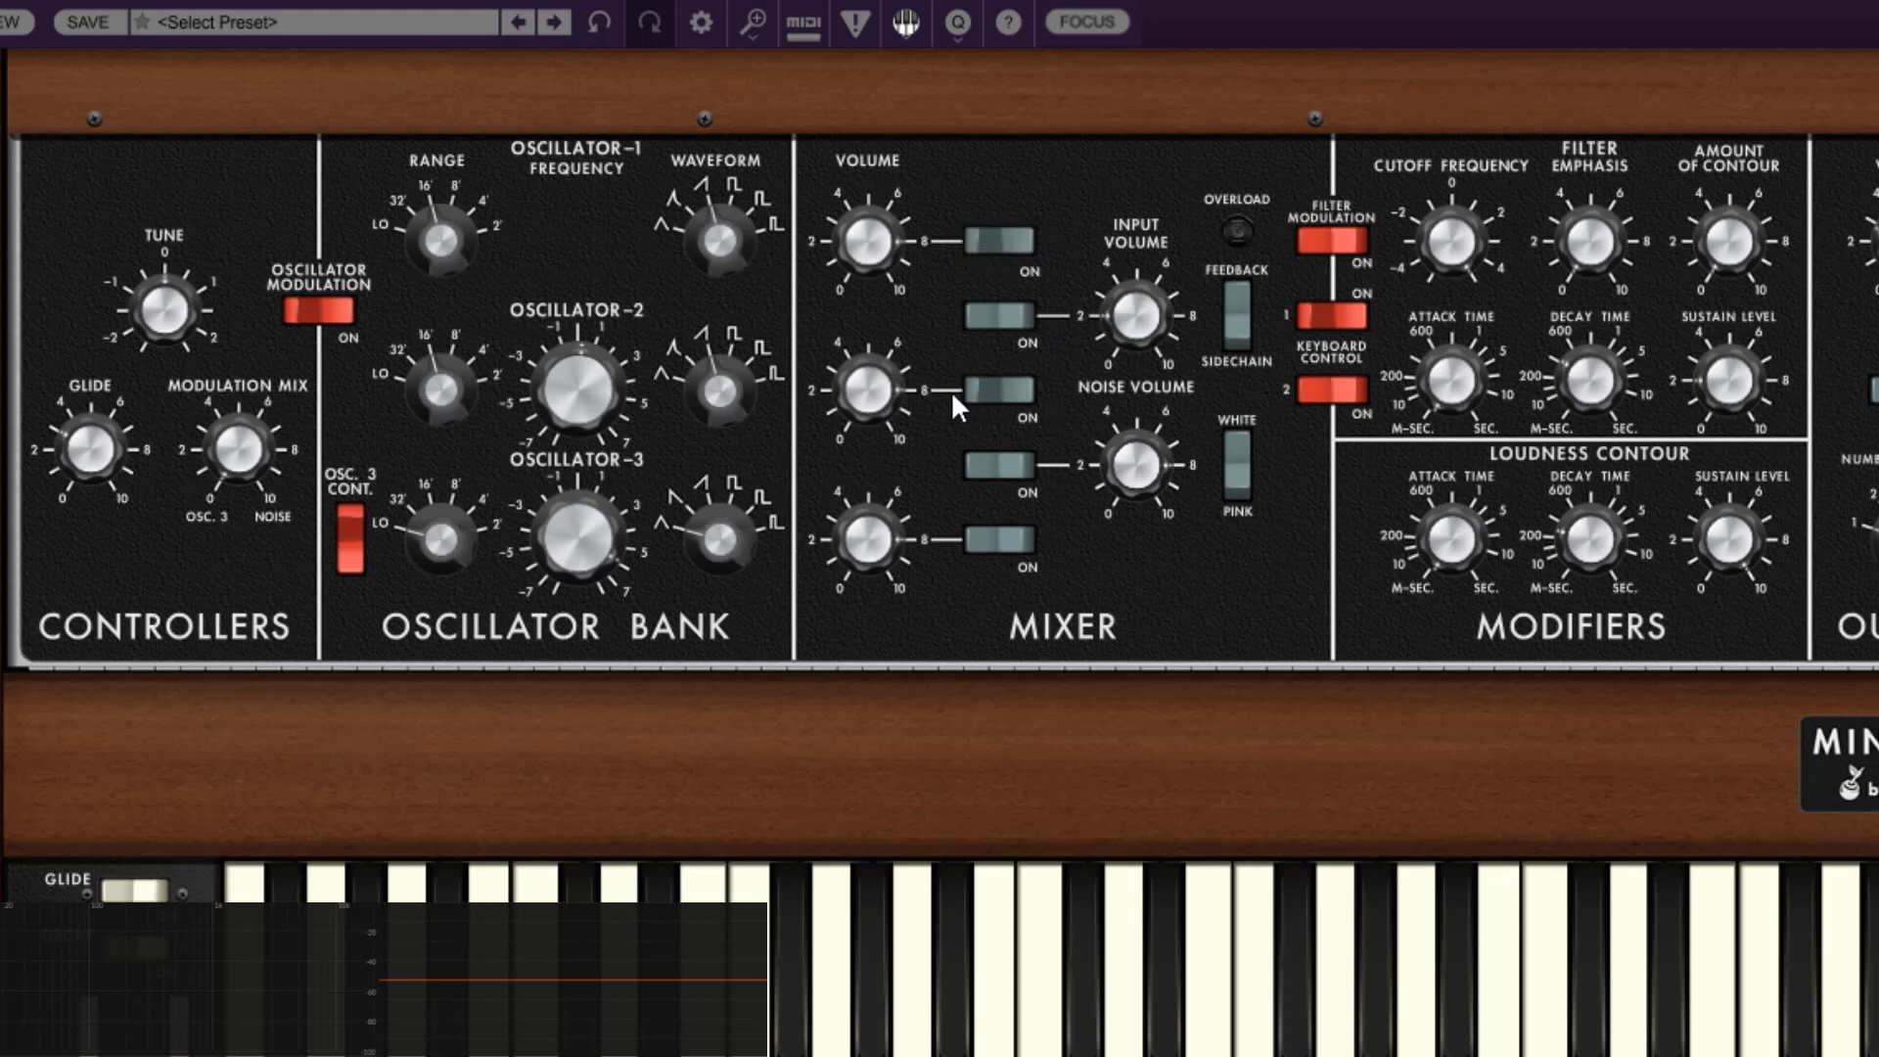
- Switch on Oscillator 1 in the mixer and set the master volume to about 25.9%
{"action": "left_click", "coordinate": [971, 233]}
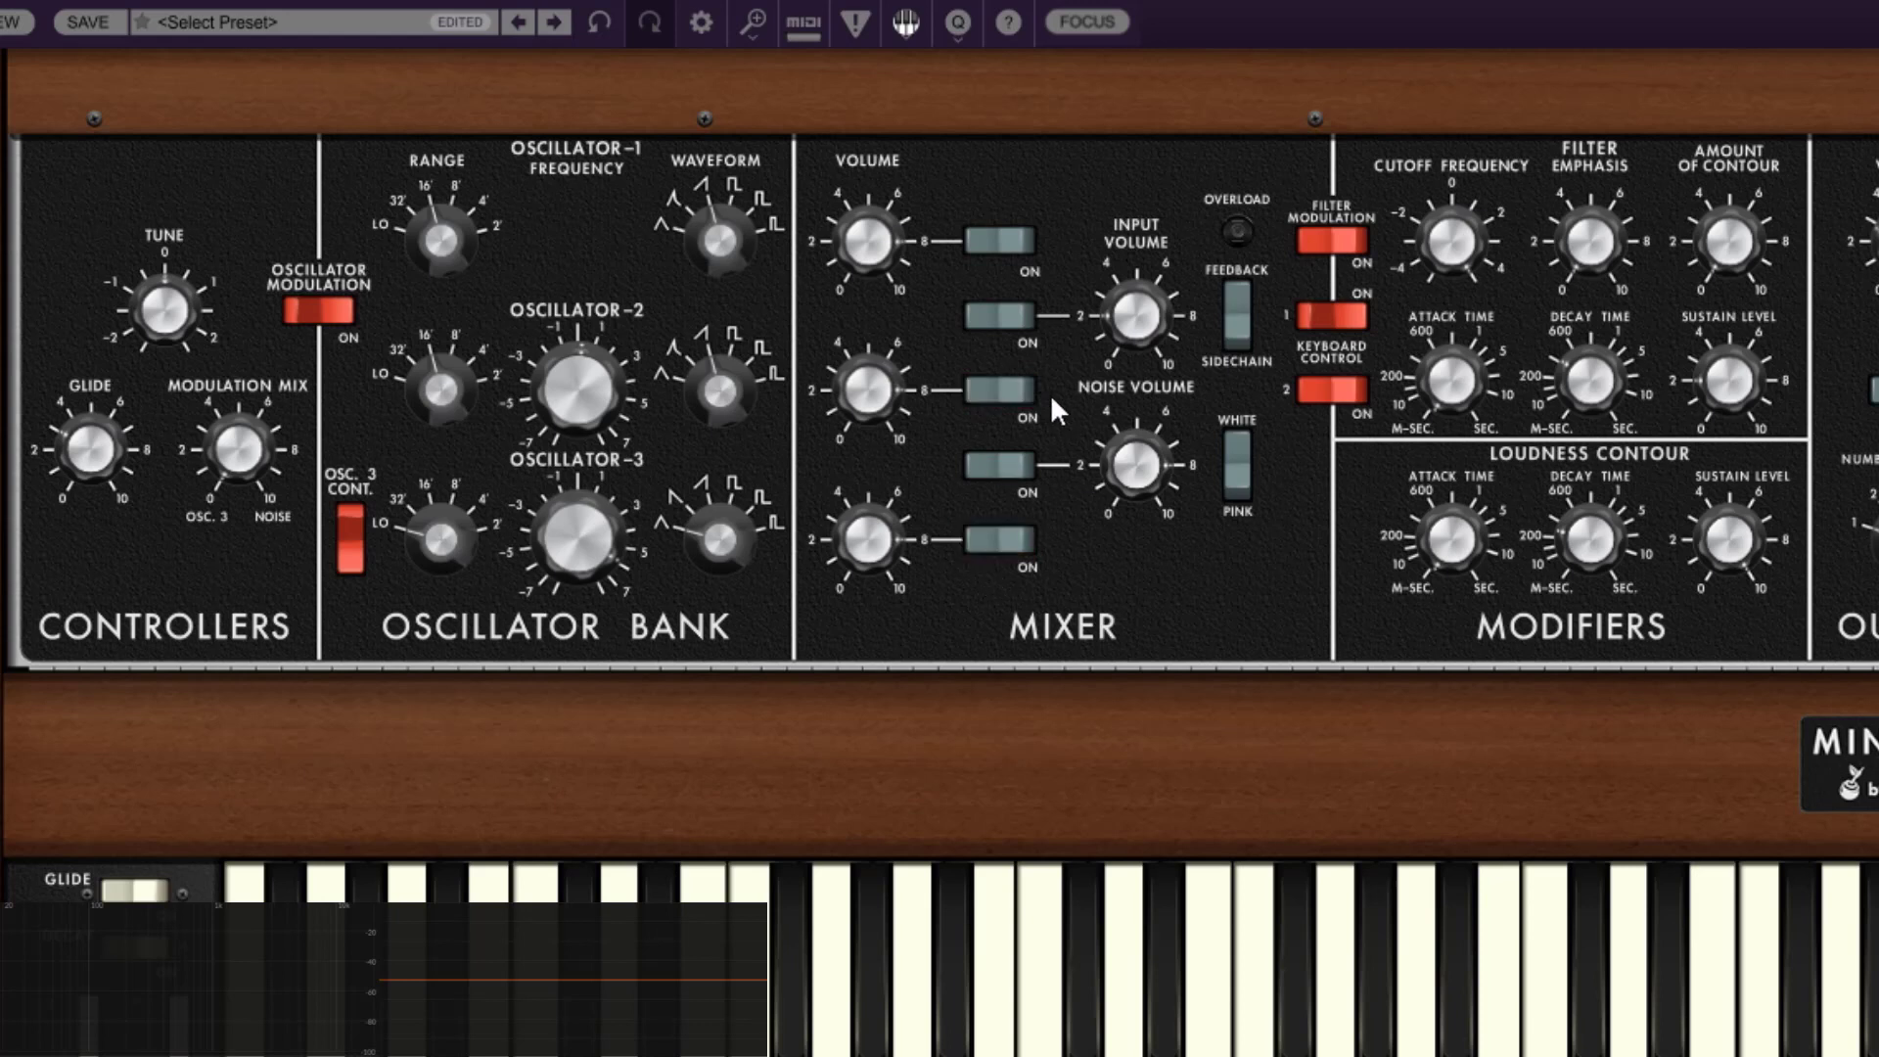
{"action": "left_click", "coordinate": [1091, 970]}
{"action": "left_click", "coordinate": [999, 243]}
{"action": "mouse_move", "coordinate": [887, 251]}
{"action": "left_mouse_down"}
{"action": "mouse_move", "coordinate": [924, 486]}
{"action": "mouse_move", "coordinate": [879, 207]}
{"action": "mouse_move", "coordinate": [904, 390]}
{"action": "mouse_move", "coordinate": [862, 260]}
{"action": "left_mouse_up"}
{"action": "left_click", "coordinate": [998, 239]}
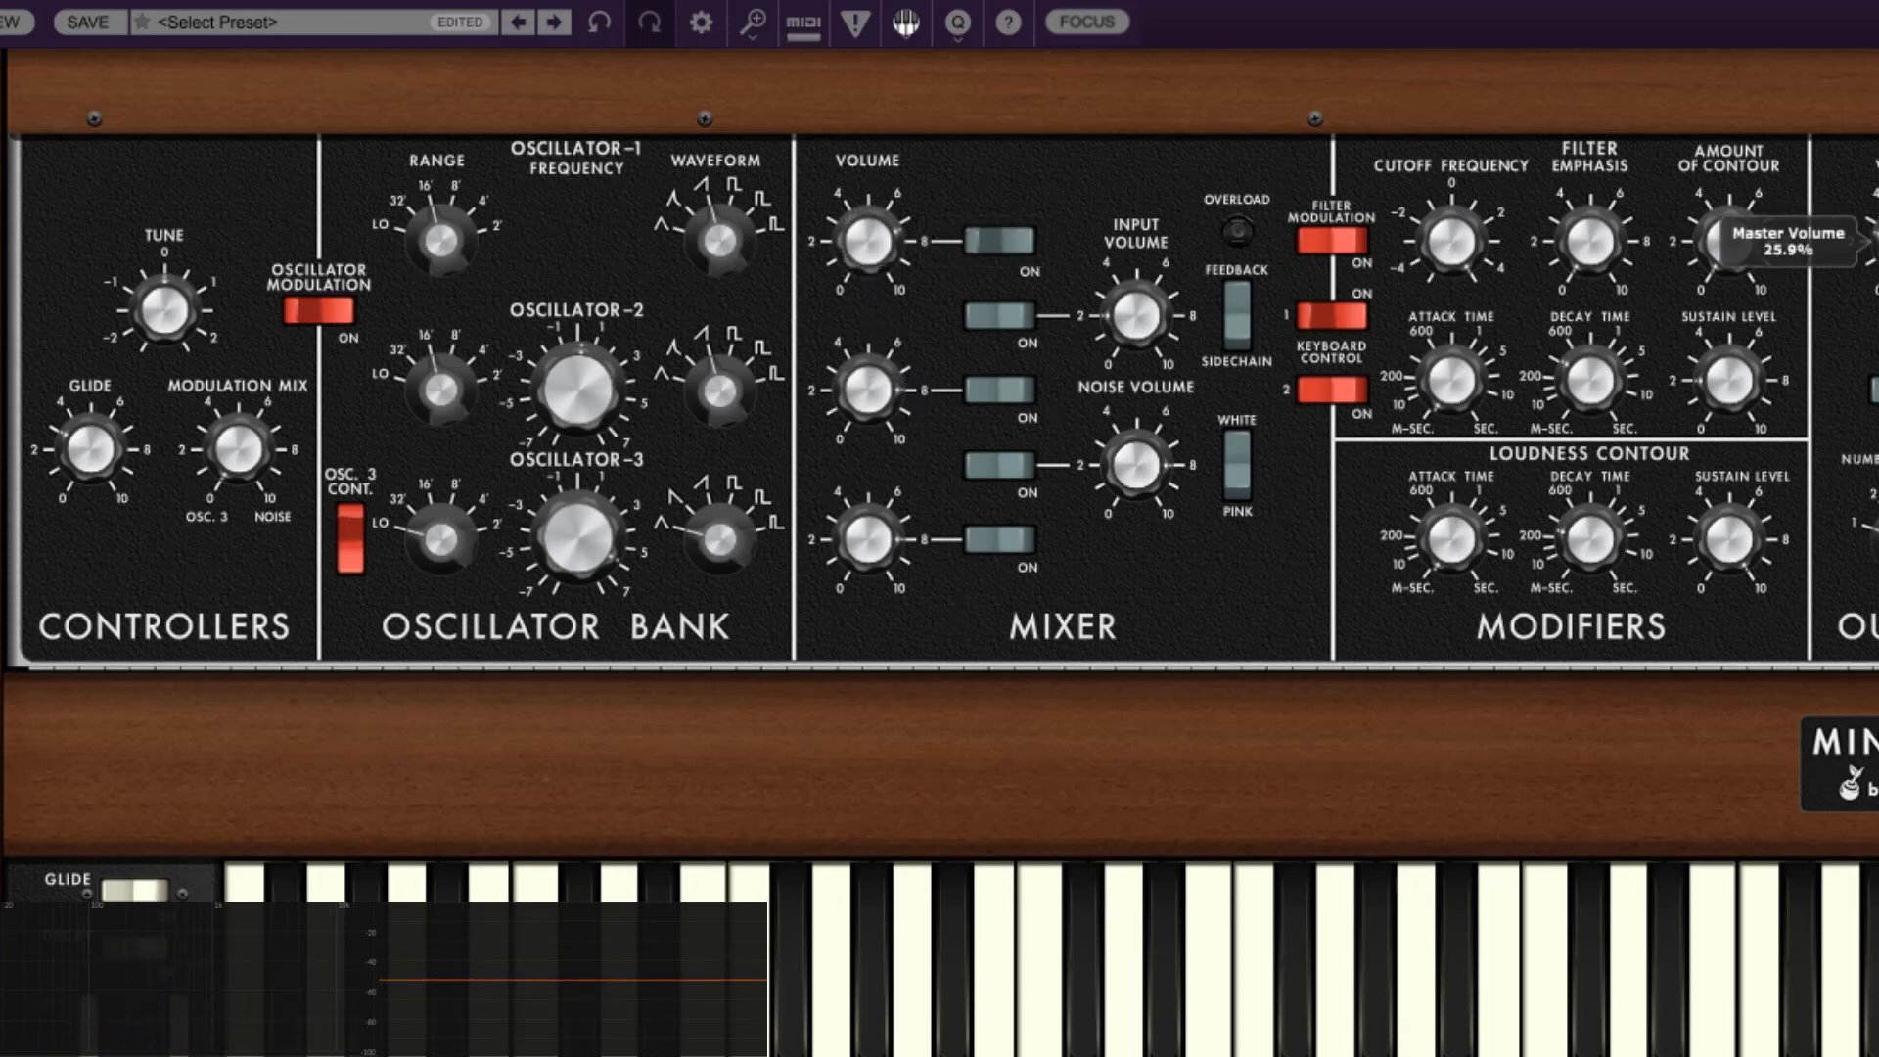
{"action": "mouse_move", "coordinate": [879, 250]}
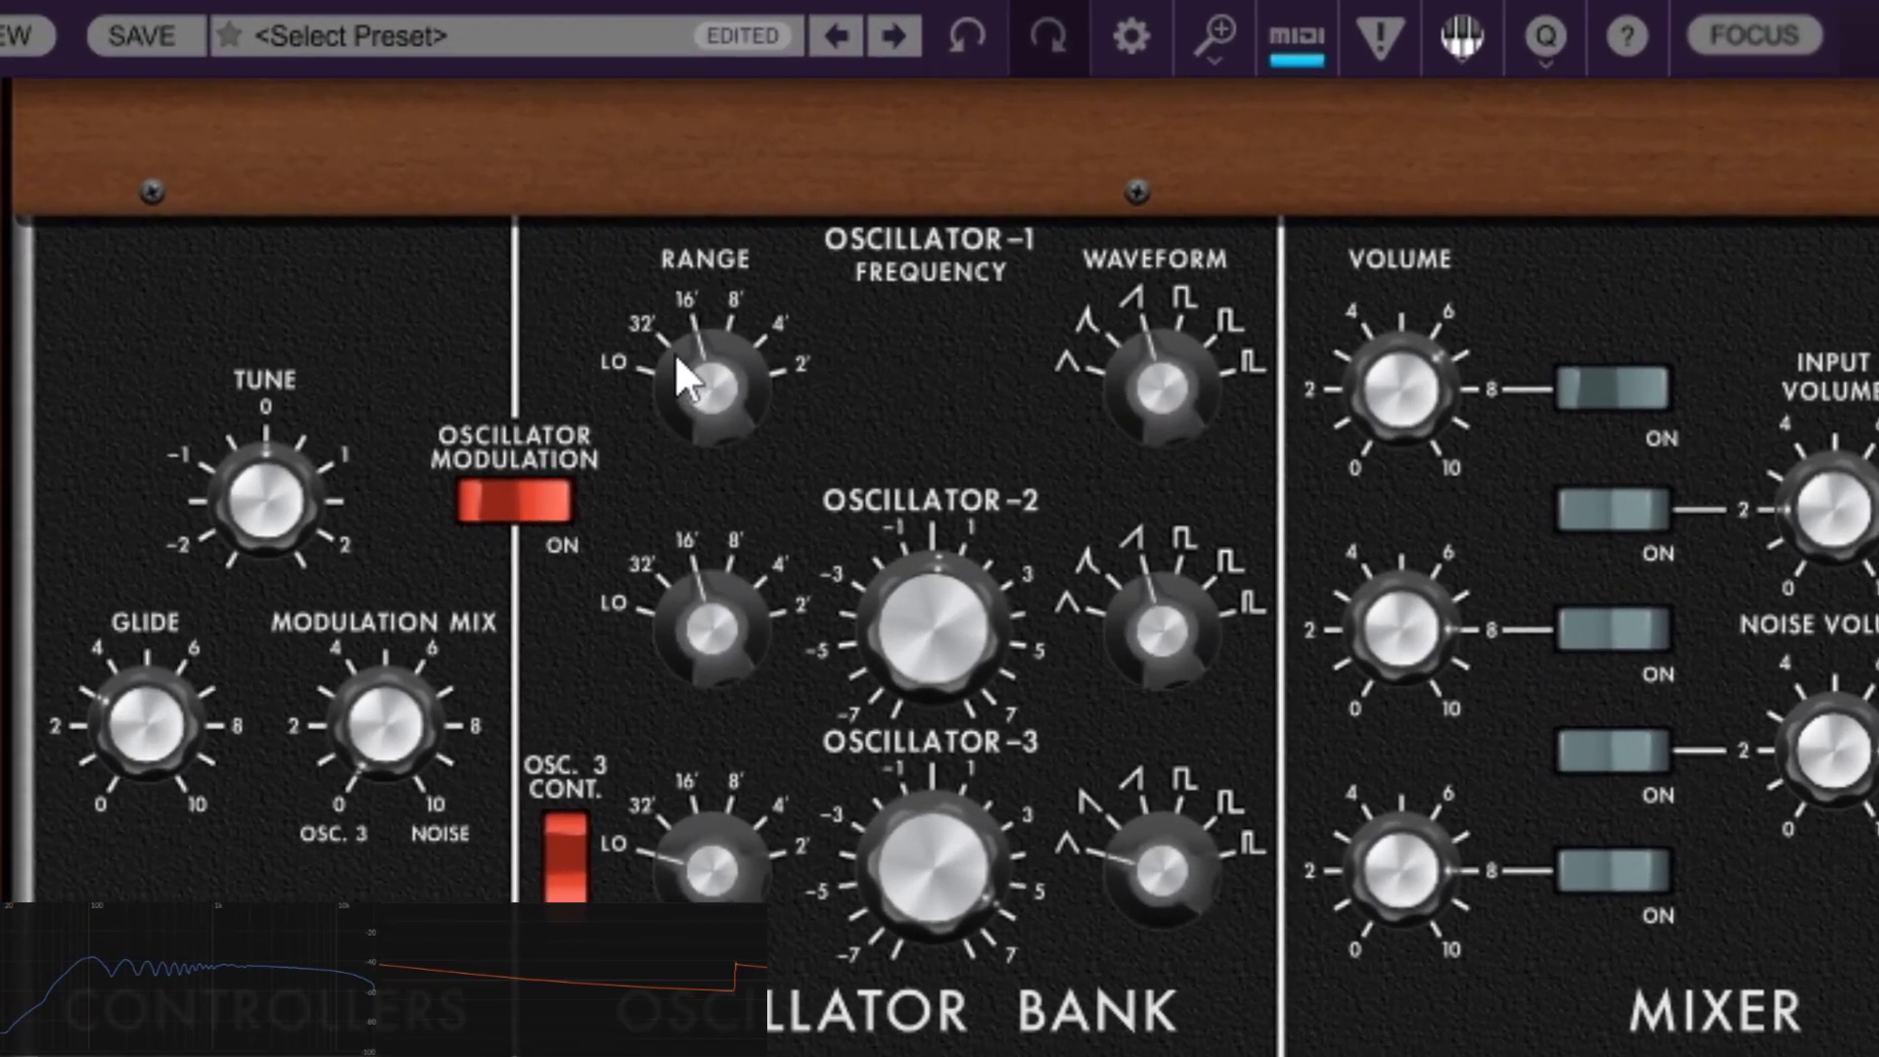
- Audition Oscillator 1's range at 32' and 8', and return it to 16'
{"action": "mouse_move", "coordinate": [415, 223]}
{"action": "left_click_drag", "start_coordinate": [677, 444], "coordinate": [677, 470]}
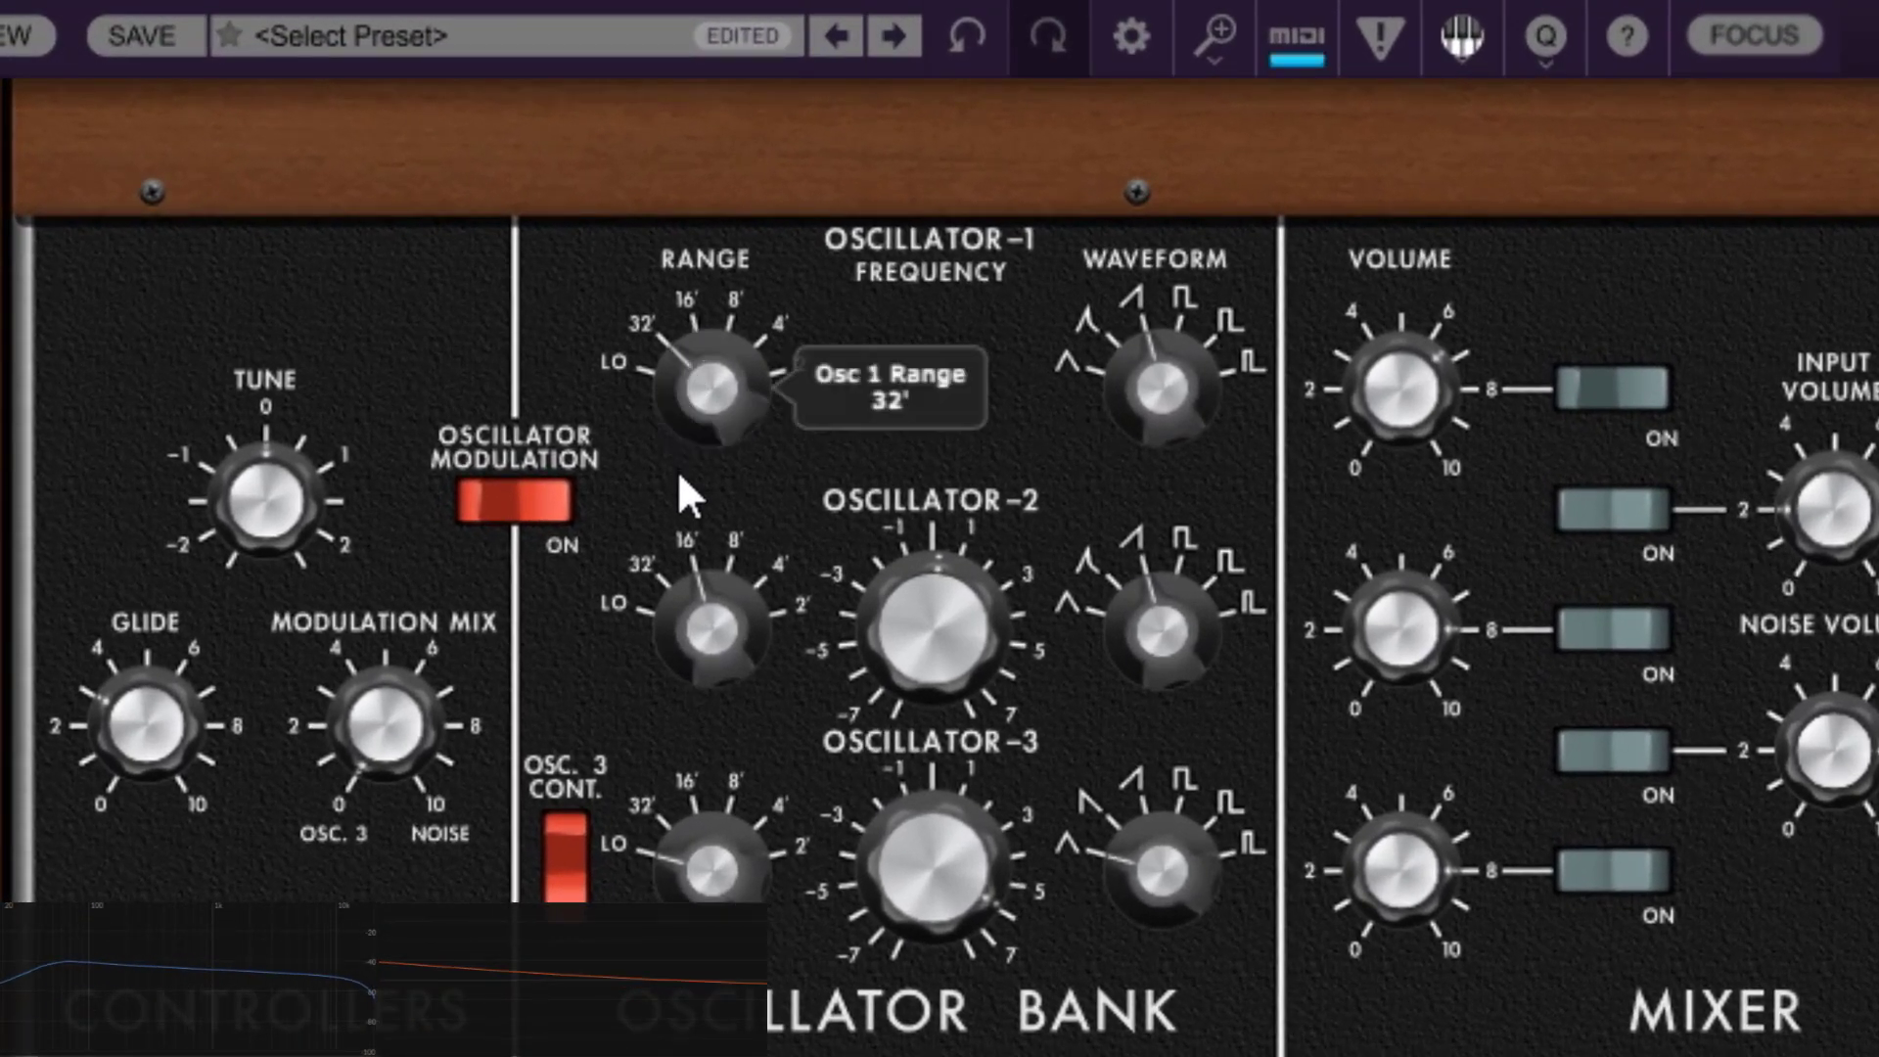
{"action": "left_click", "coordinate": [709, 380]}
{"action": "left_click_drag", "start_coordinate": [697, 366], "coordinate": [686, 294]}
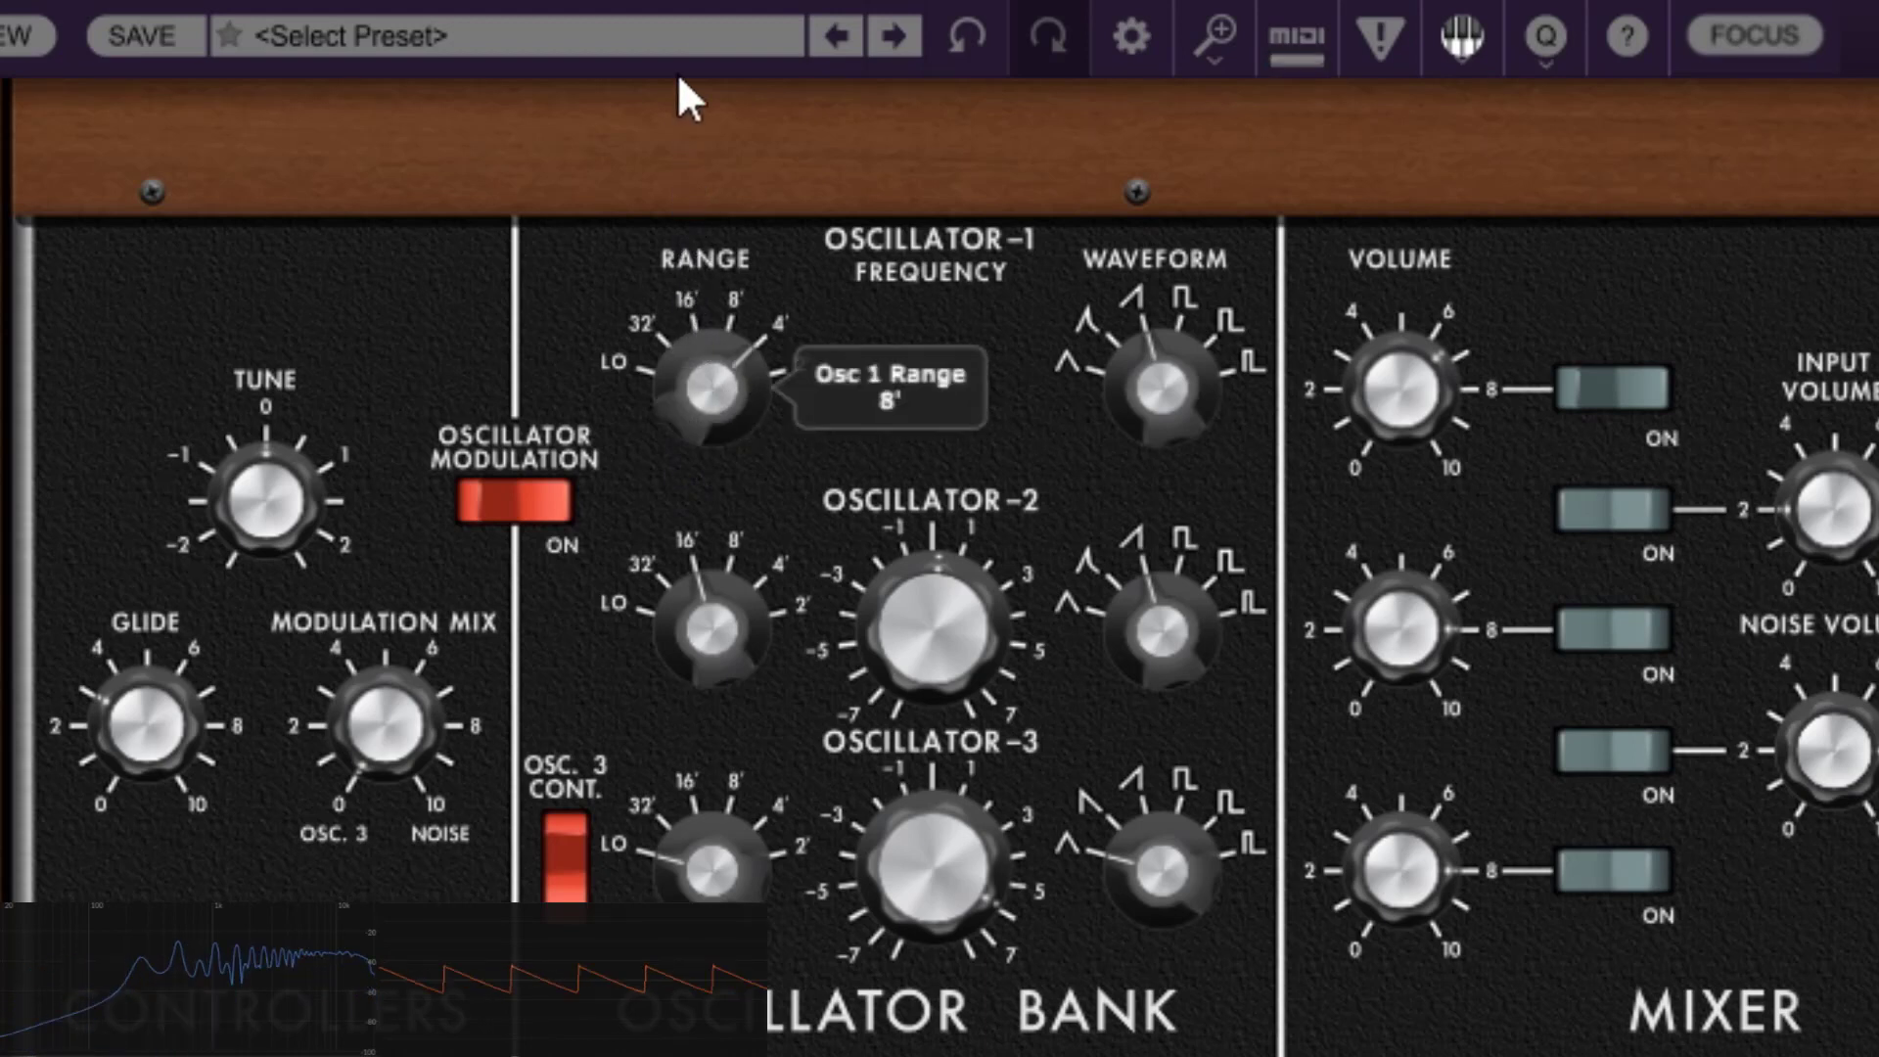
{"action": "left_click_drag", "start_coordinate": [739, 40], "coordinate": [767, 270]}
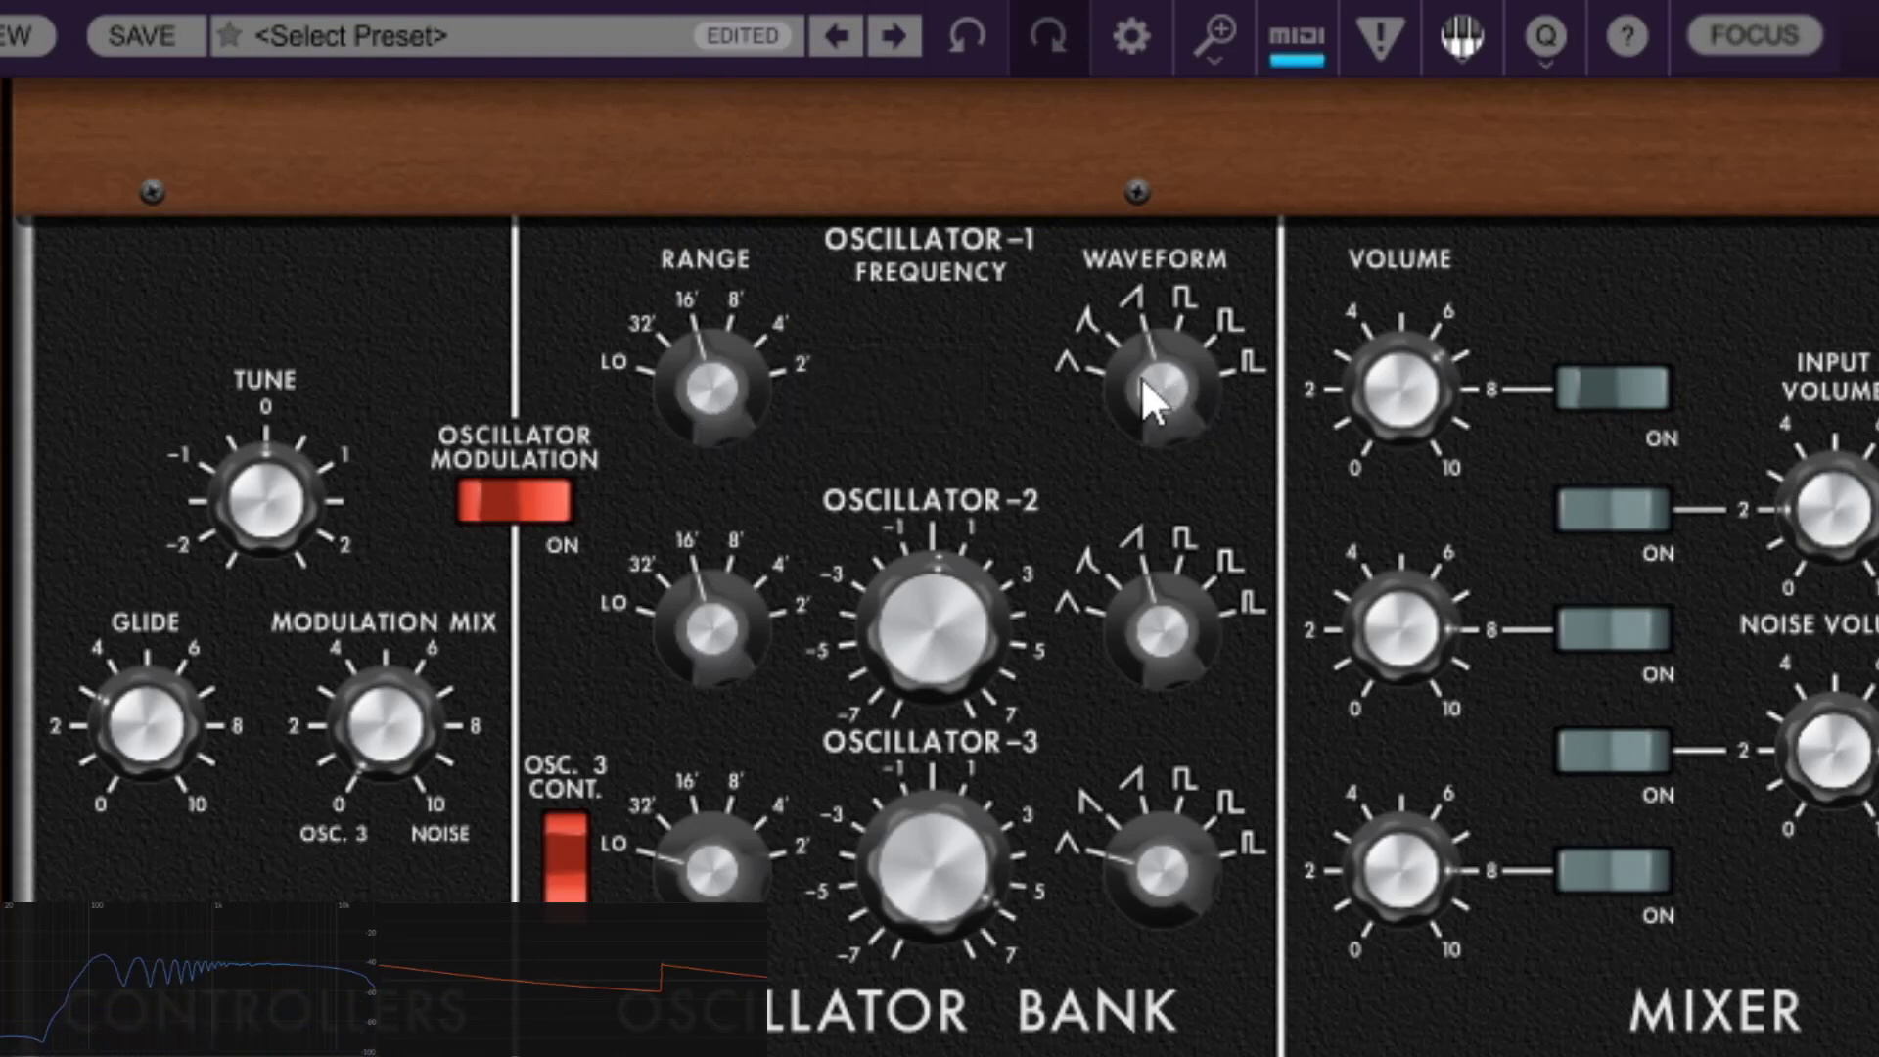
- Audition the triangle, square and pulse waveforms on Oscillator 1
{"action": "left_click_drag", "start_coordinate": [1140, 378], "coordinate": [1150, 653]}
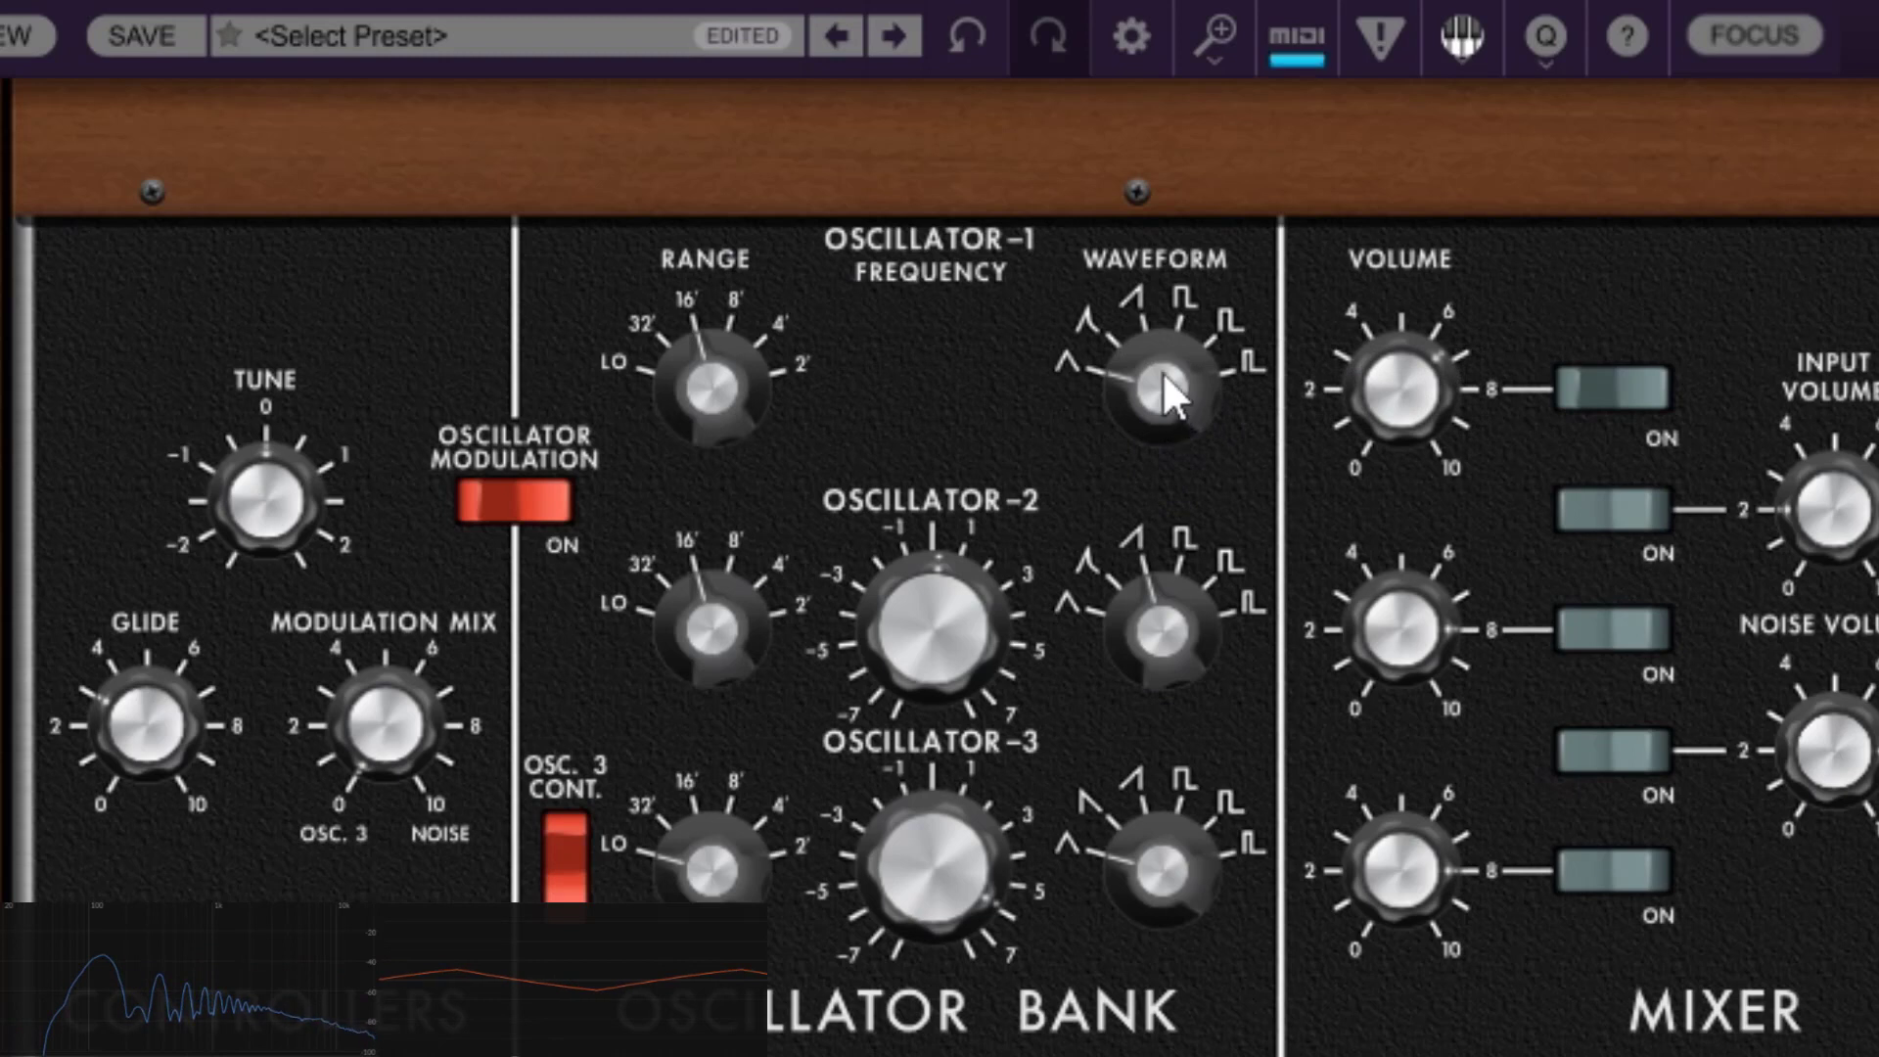
{"action": "left_click_drag", "start_coordinate": [1160, 372], "coordinate": [1174, 265]}
{"action": "left_click_drag", "start_coordinate": [1164, 328], "coordinate": [1302, 483]}
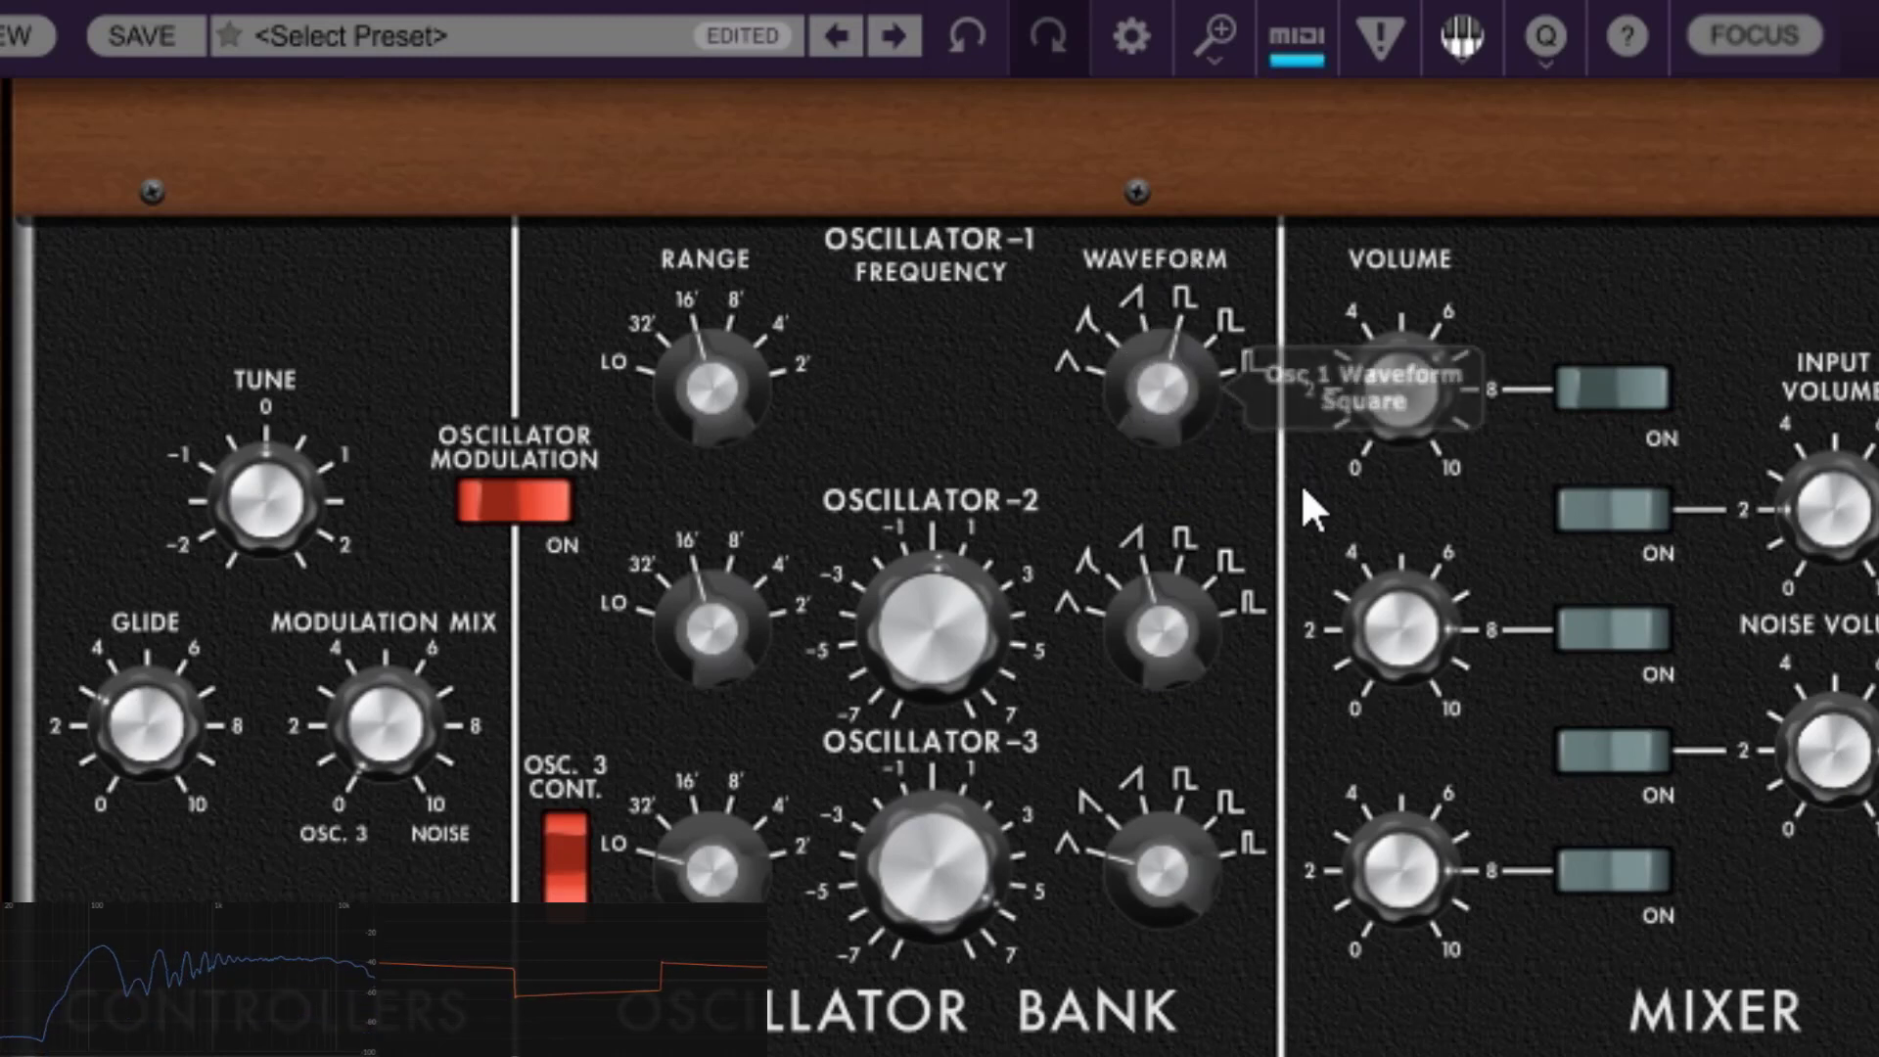
{"action": "mouse_move", "coordinate": [1187, 363]}
{"action": "left_mouse_down"}
{"action": "mouse_move", "coordinate": [1190, 318]}
{"action": "mouse_move", "coordinate": [1191, 489]}
{"action": "mouse_move", "coordinate": [1188, 334]}
{"action": "left_mouse_up"}
- Set Oscillator 1's volume to about 50.6% and its waveform back to sawtooth
{"action": "left_click_drag", "start_coordinate": [1442, 378], "coordinate": [1423, 467]}
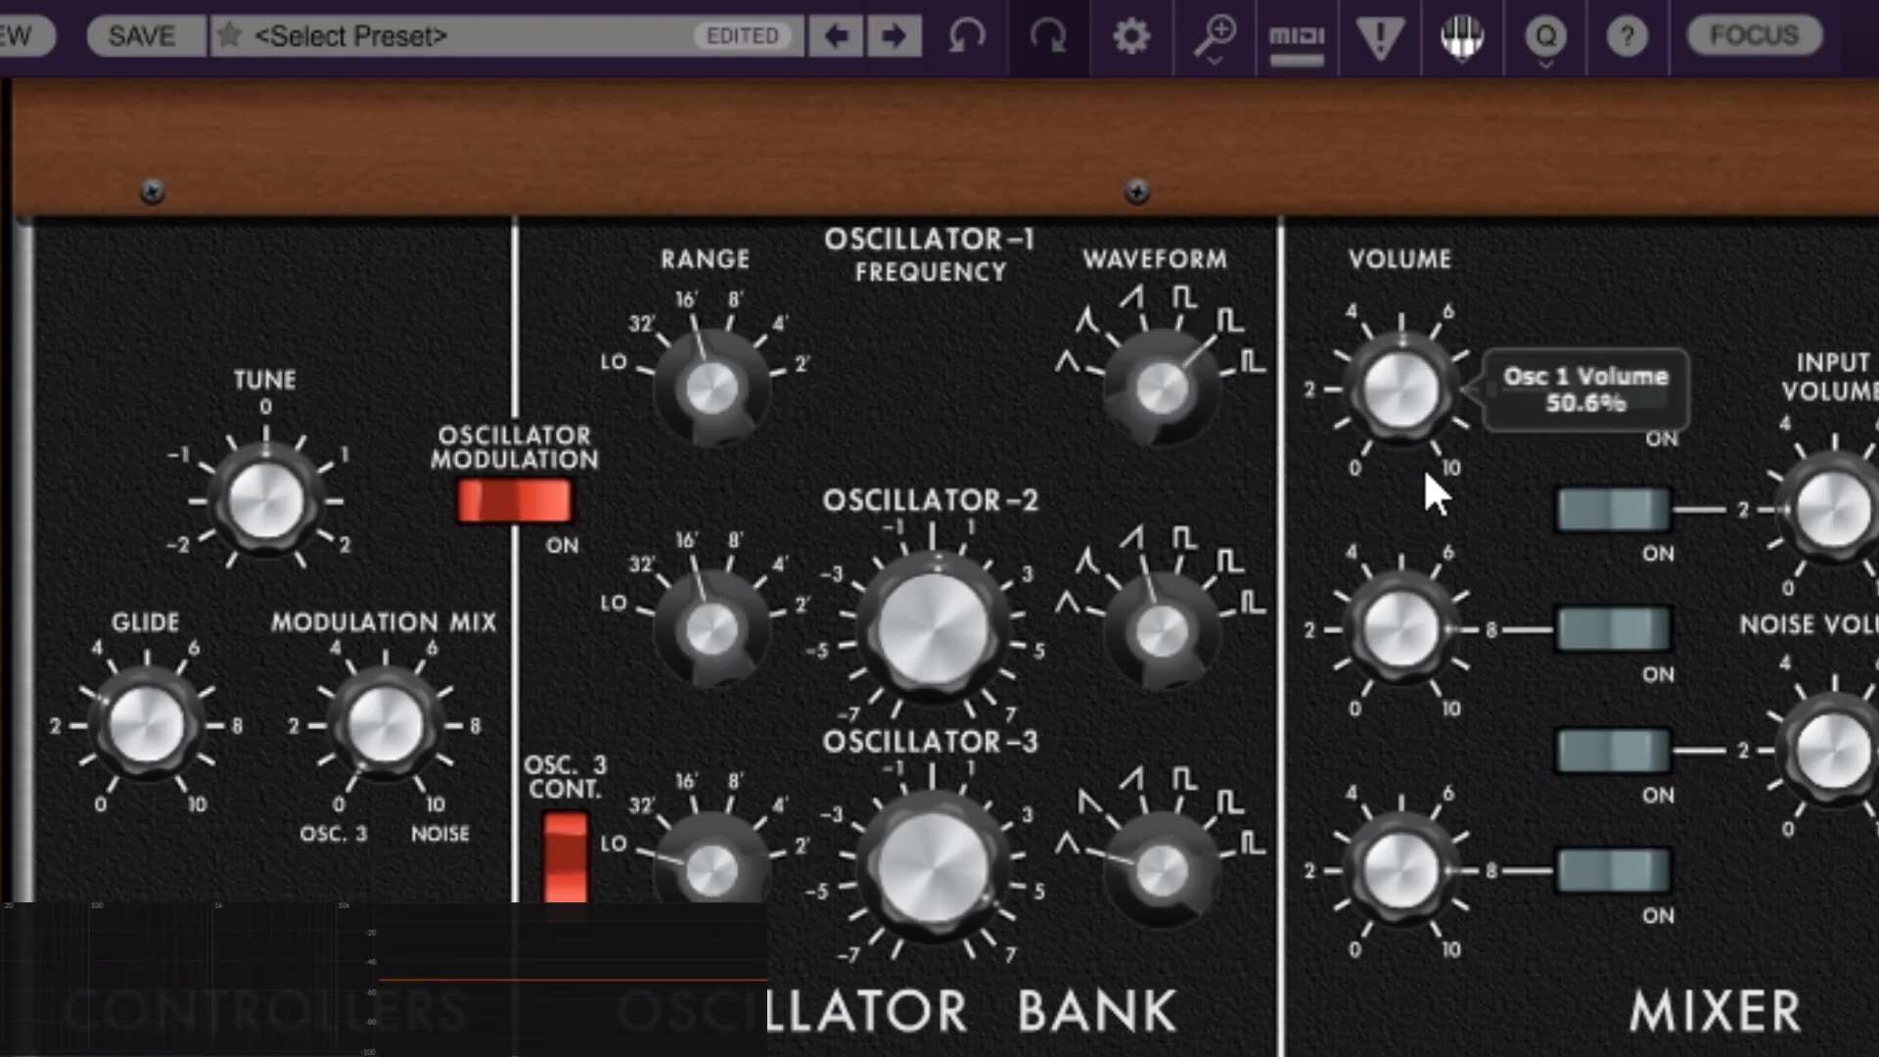
{"action": "left_click_drag", "start_coordinate": [1147, 395], "coordinate": [1145, 323]}
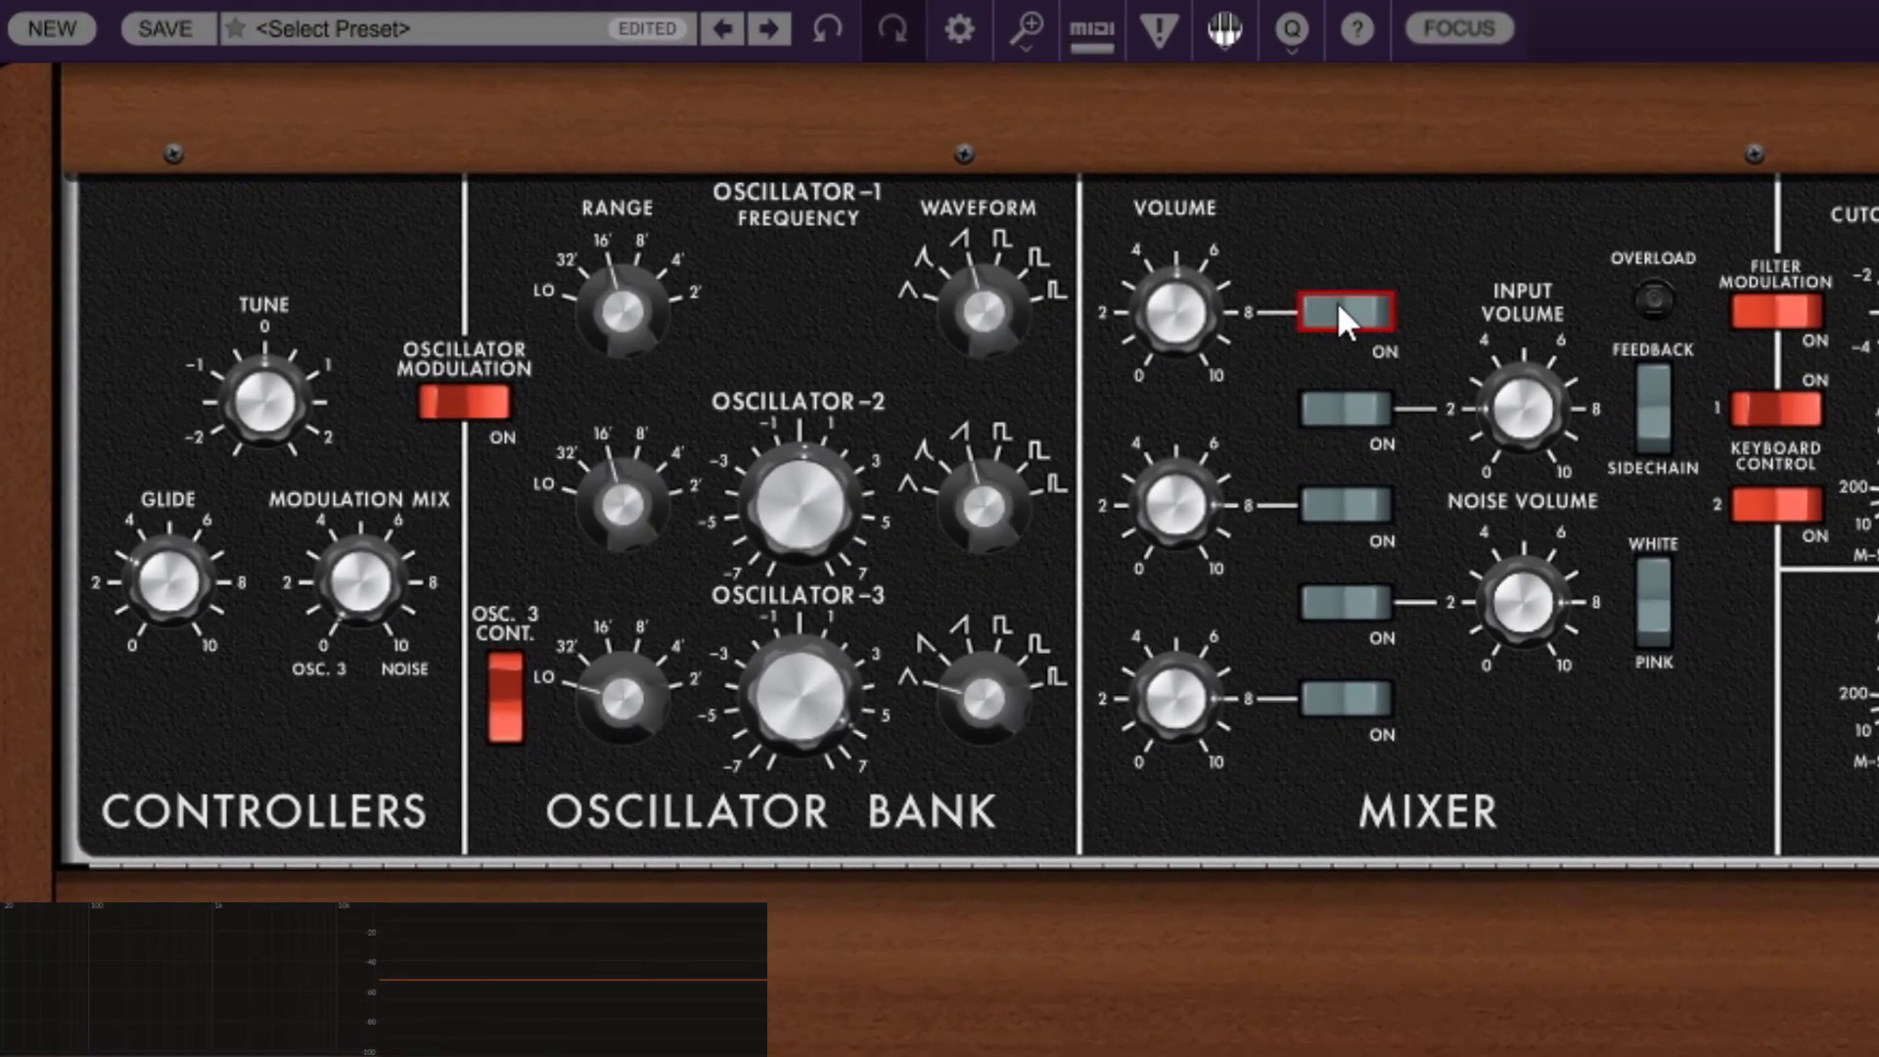
- Switch on Oscillator 2 in the mixer and audition its ranges and waveforms, ending on 16' and sawtooth
{"action": "left_click", "coordinate": [1371, 510]}
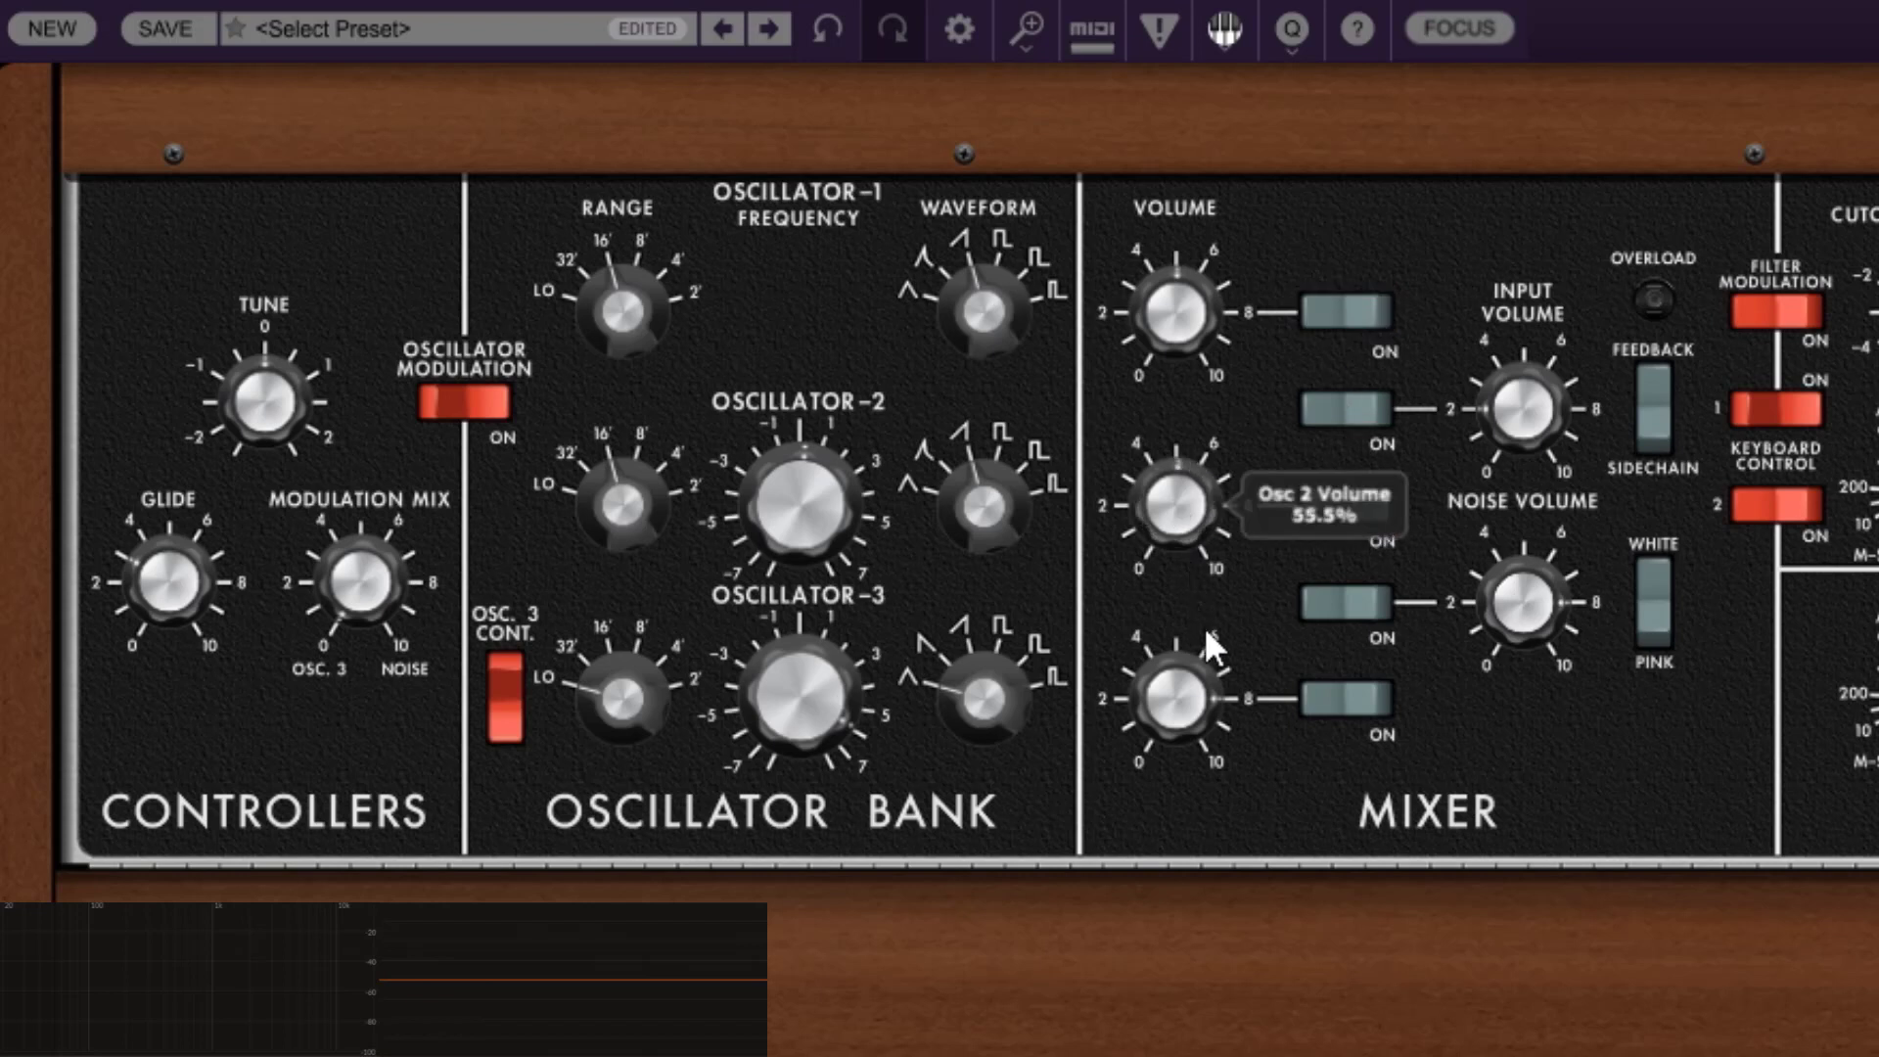
{"action": "left_click_drag", "start_coordinate": [616, 504], "coordinate": [636, 564]}
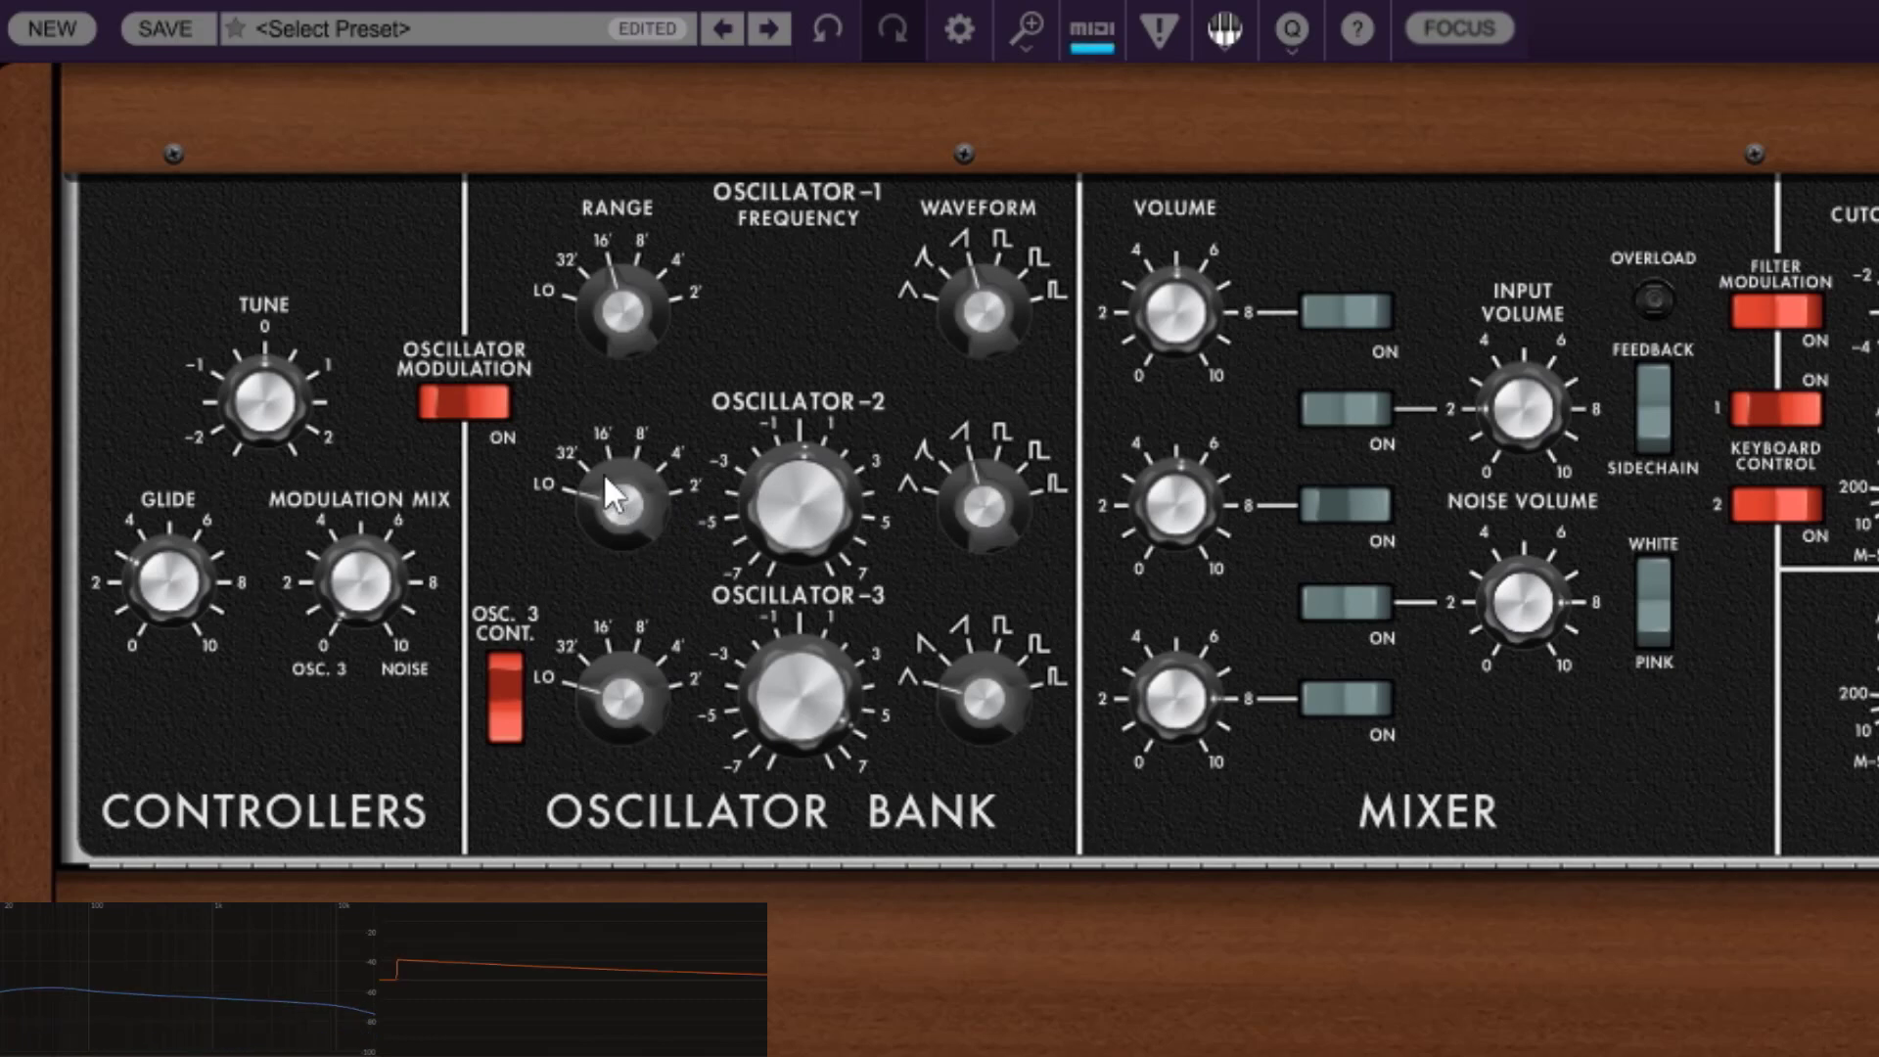
{"action": "left_click_drag", "start_coordinate": [603, 472], "coordinate": [565, 43]}
{"action": "left_click_drag", "start_coordinate": [632, 503], "coordinate": [709, 735]}
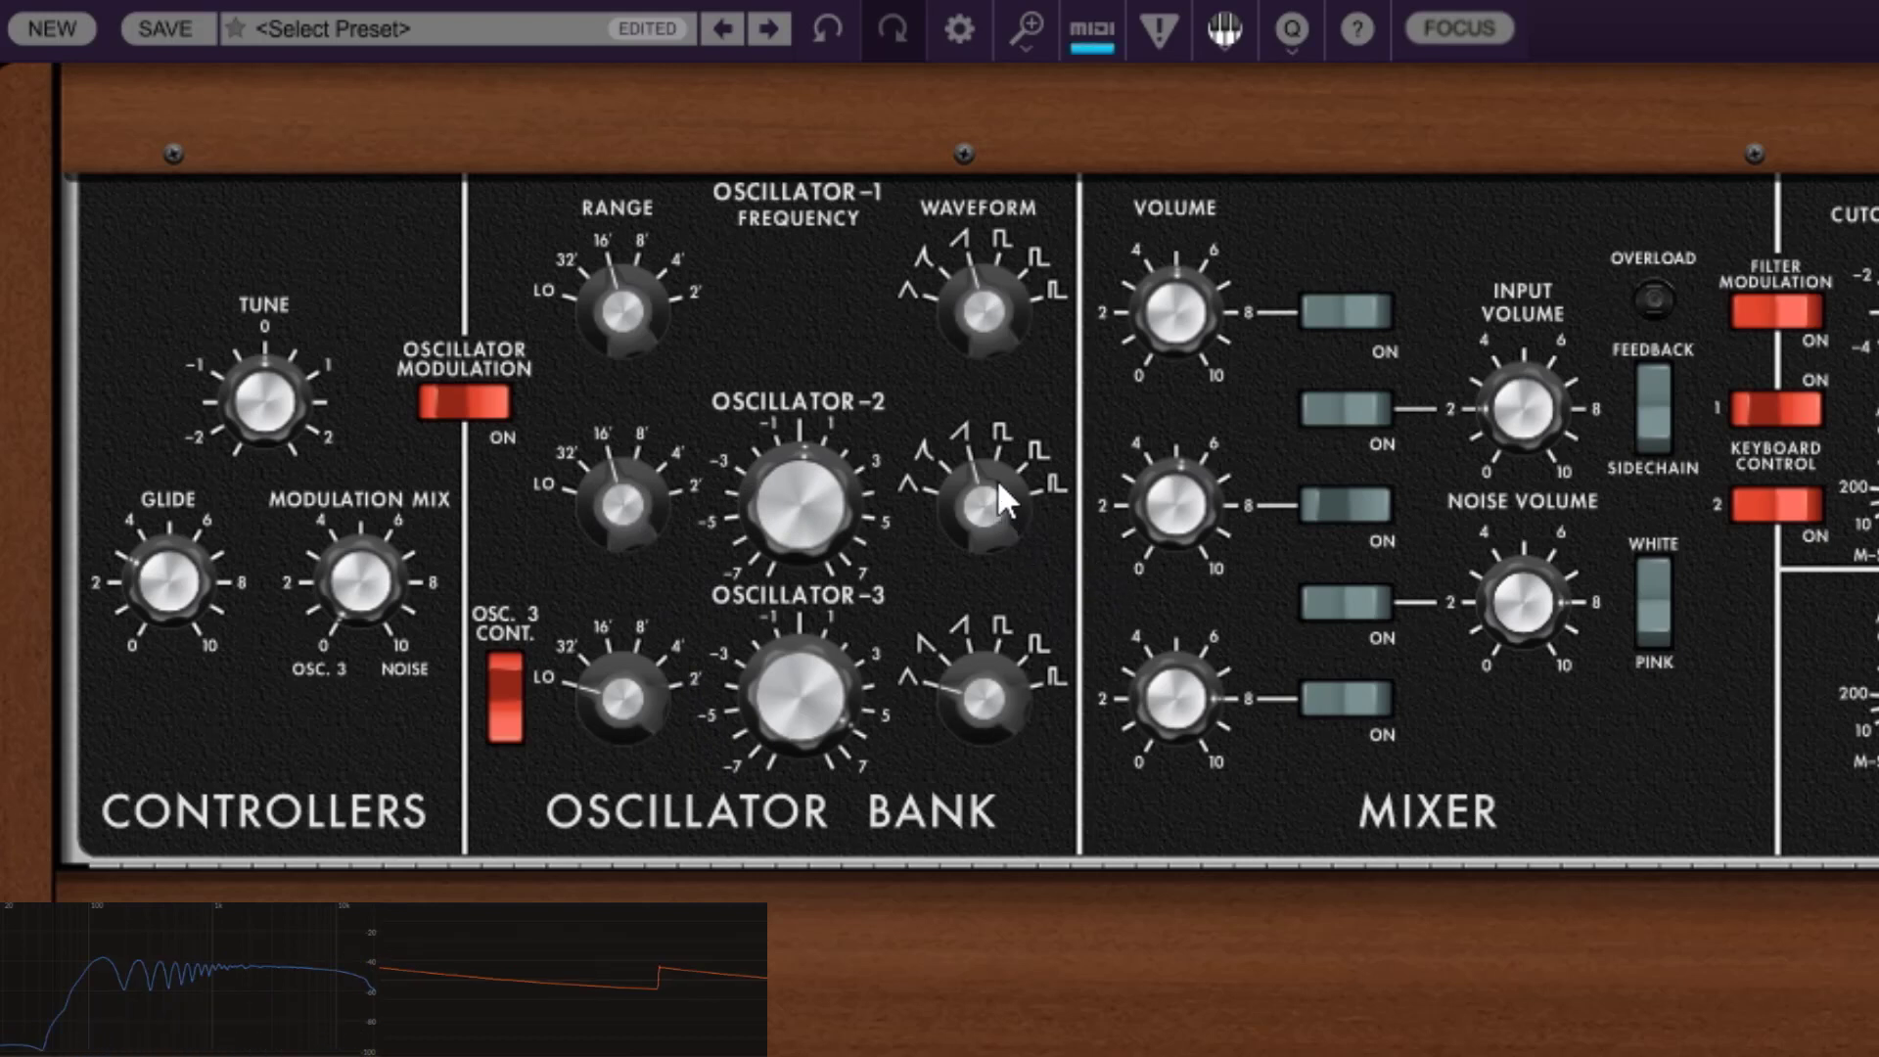
{"action": "left_click_drag", "start_coordinate": [978, 493], "coordinate": [1038, 751]}
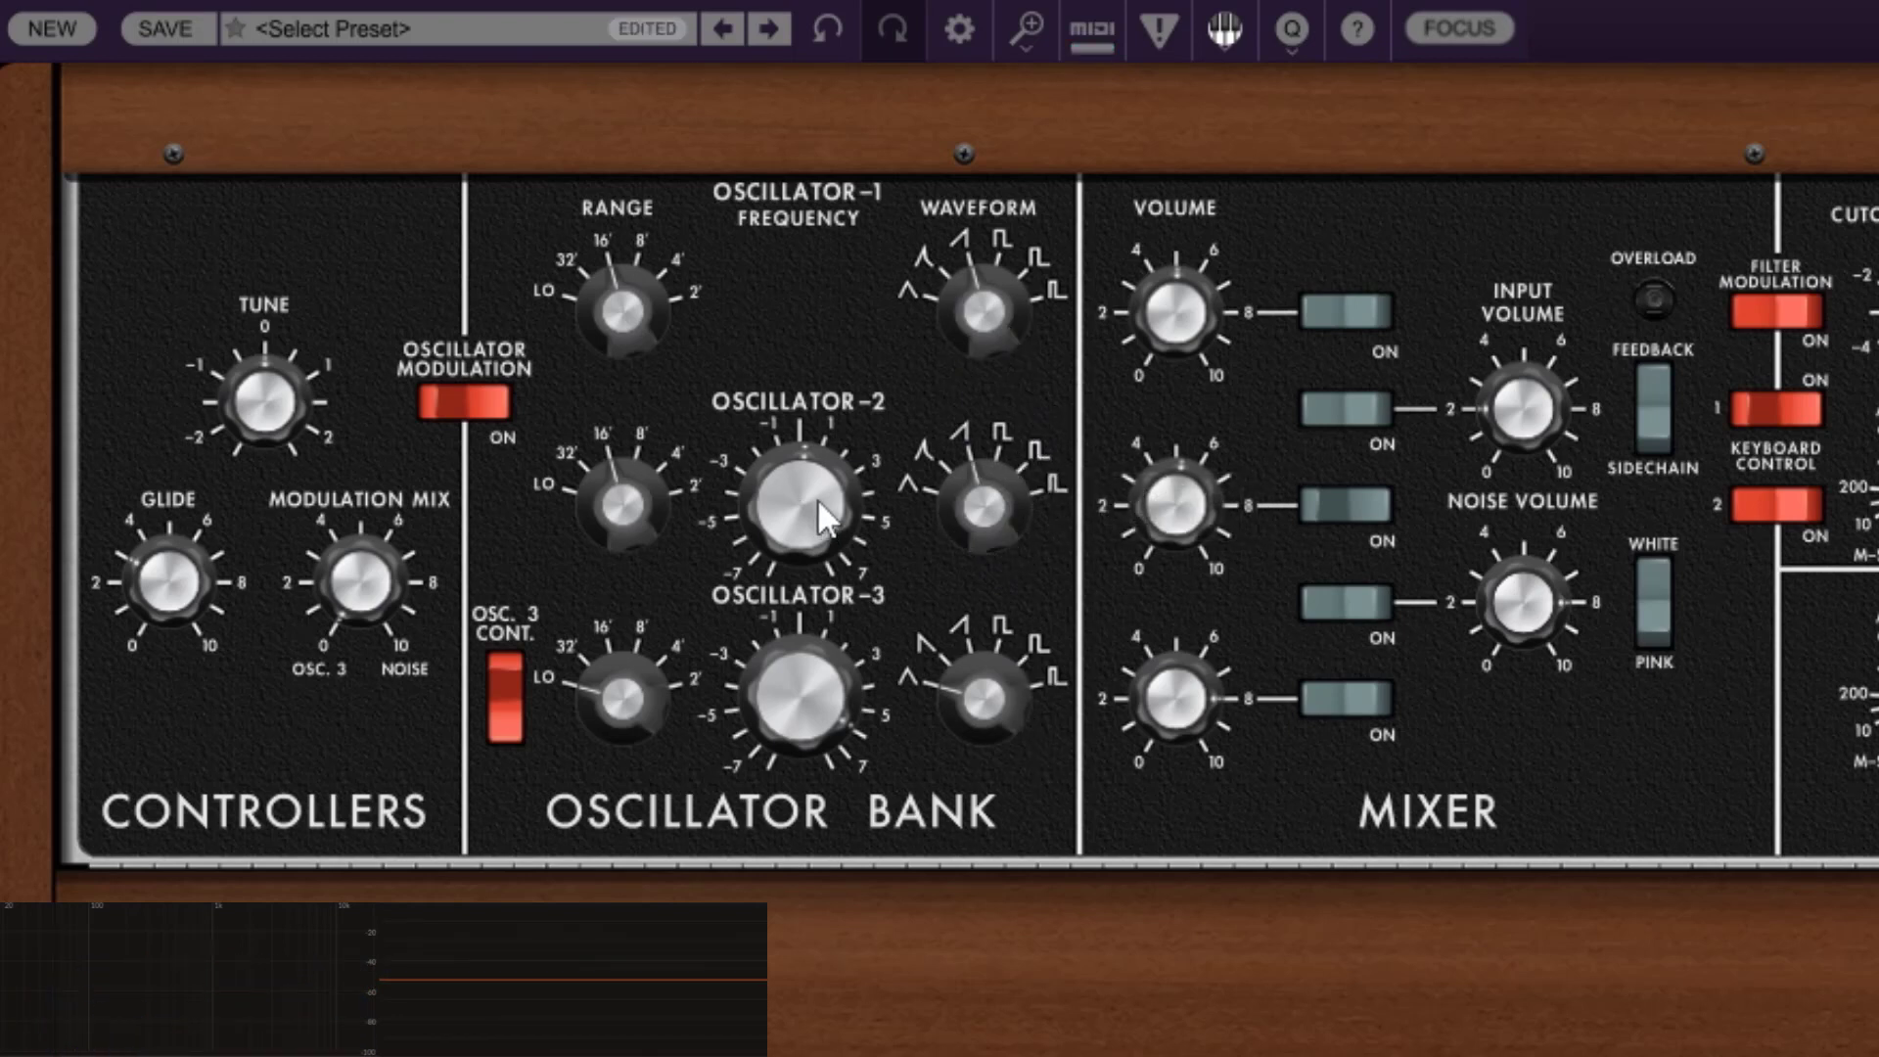
- Try detuning Oscillator 2's frequency up and down against Oscillator 1, and reset it to 0
{"action": "mouse_move", "coordinate": [815, 496]}
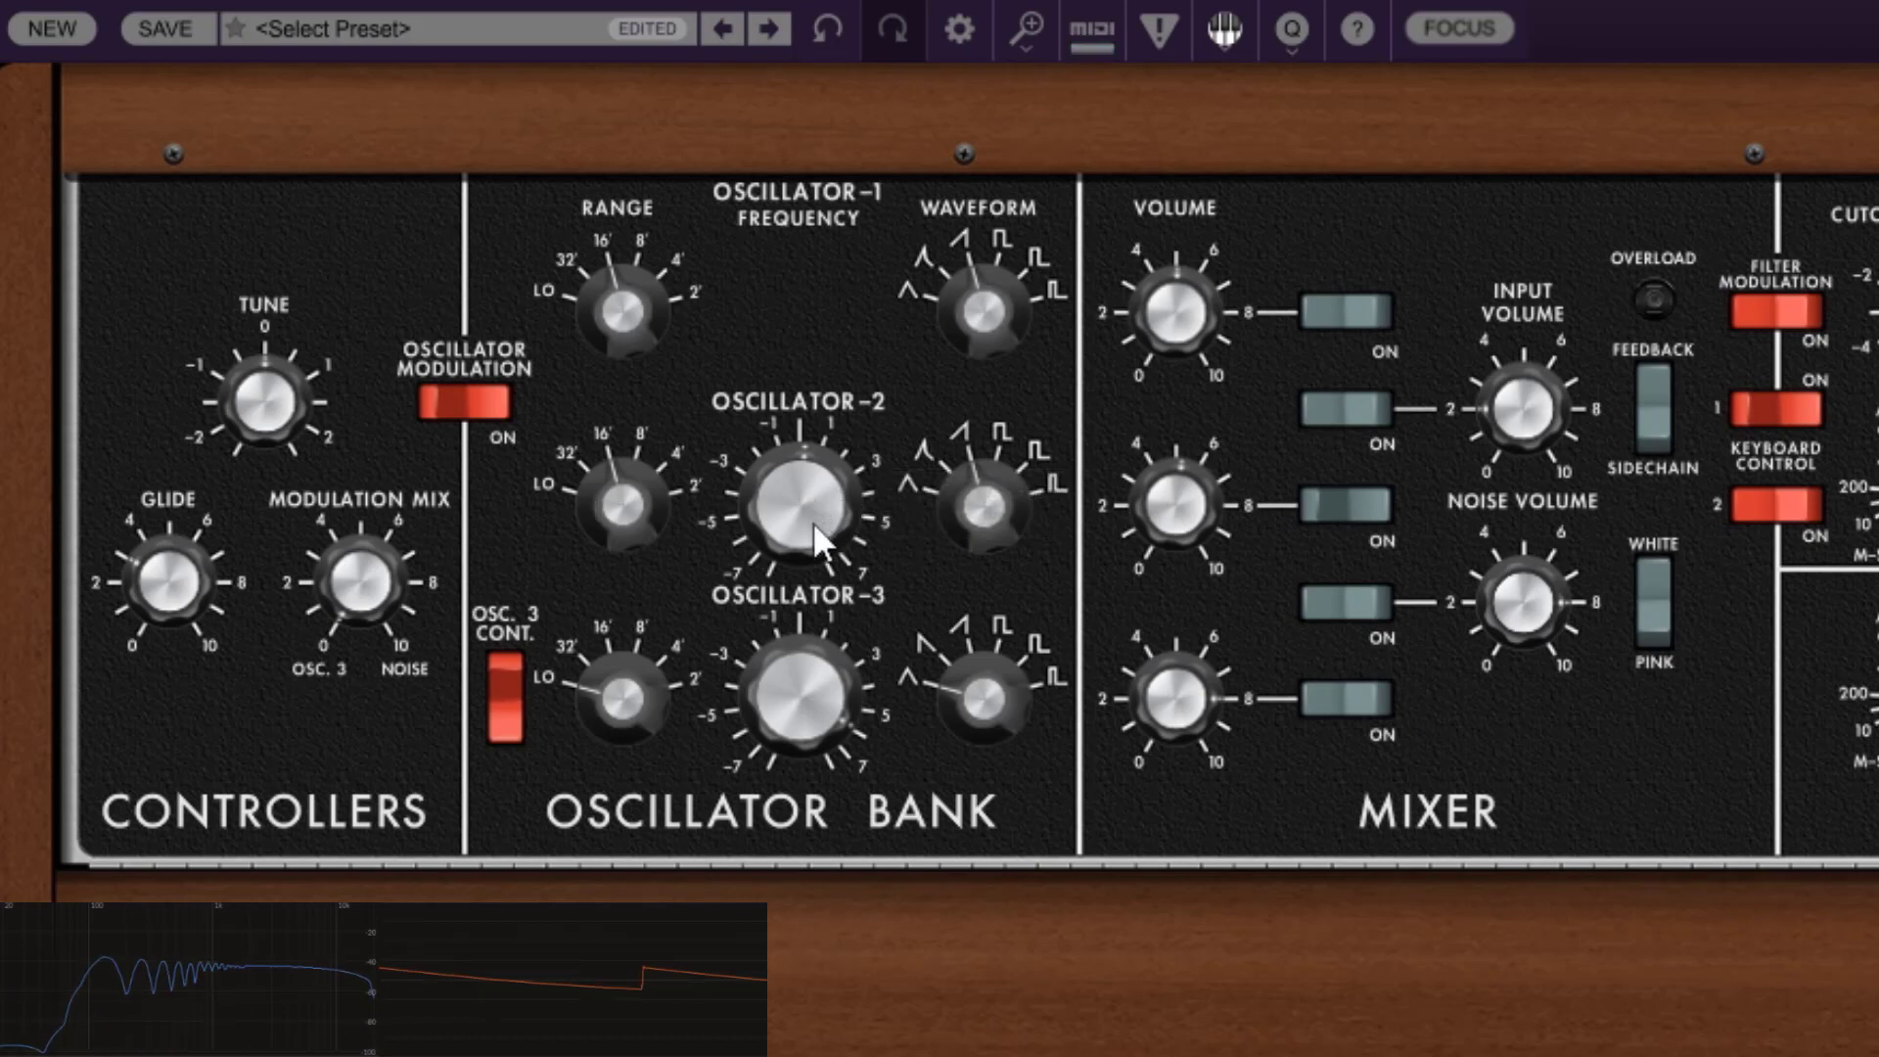
{"action": "mouse_move", "coordinate": [812, 522]}
{"action": "left_mouse_down"}
{"action": "mouse_move", "coordinate": [798, 294]}
{"action": "mouse_move", "coordinate": [810, 503]}
{"action": "mouse_move", "coordinate": [876, 774]}
{"action": "mouse_move", "coordinate": [841, 526]}
{"action": "left_mouse_up"}
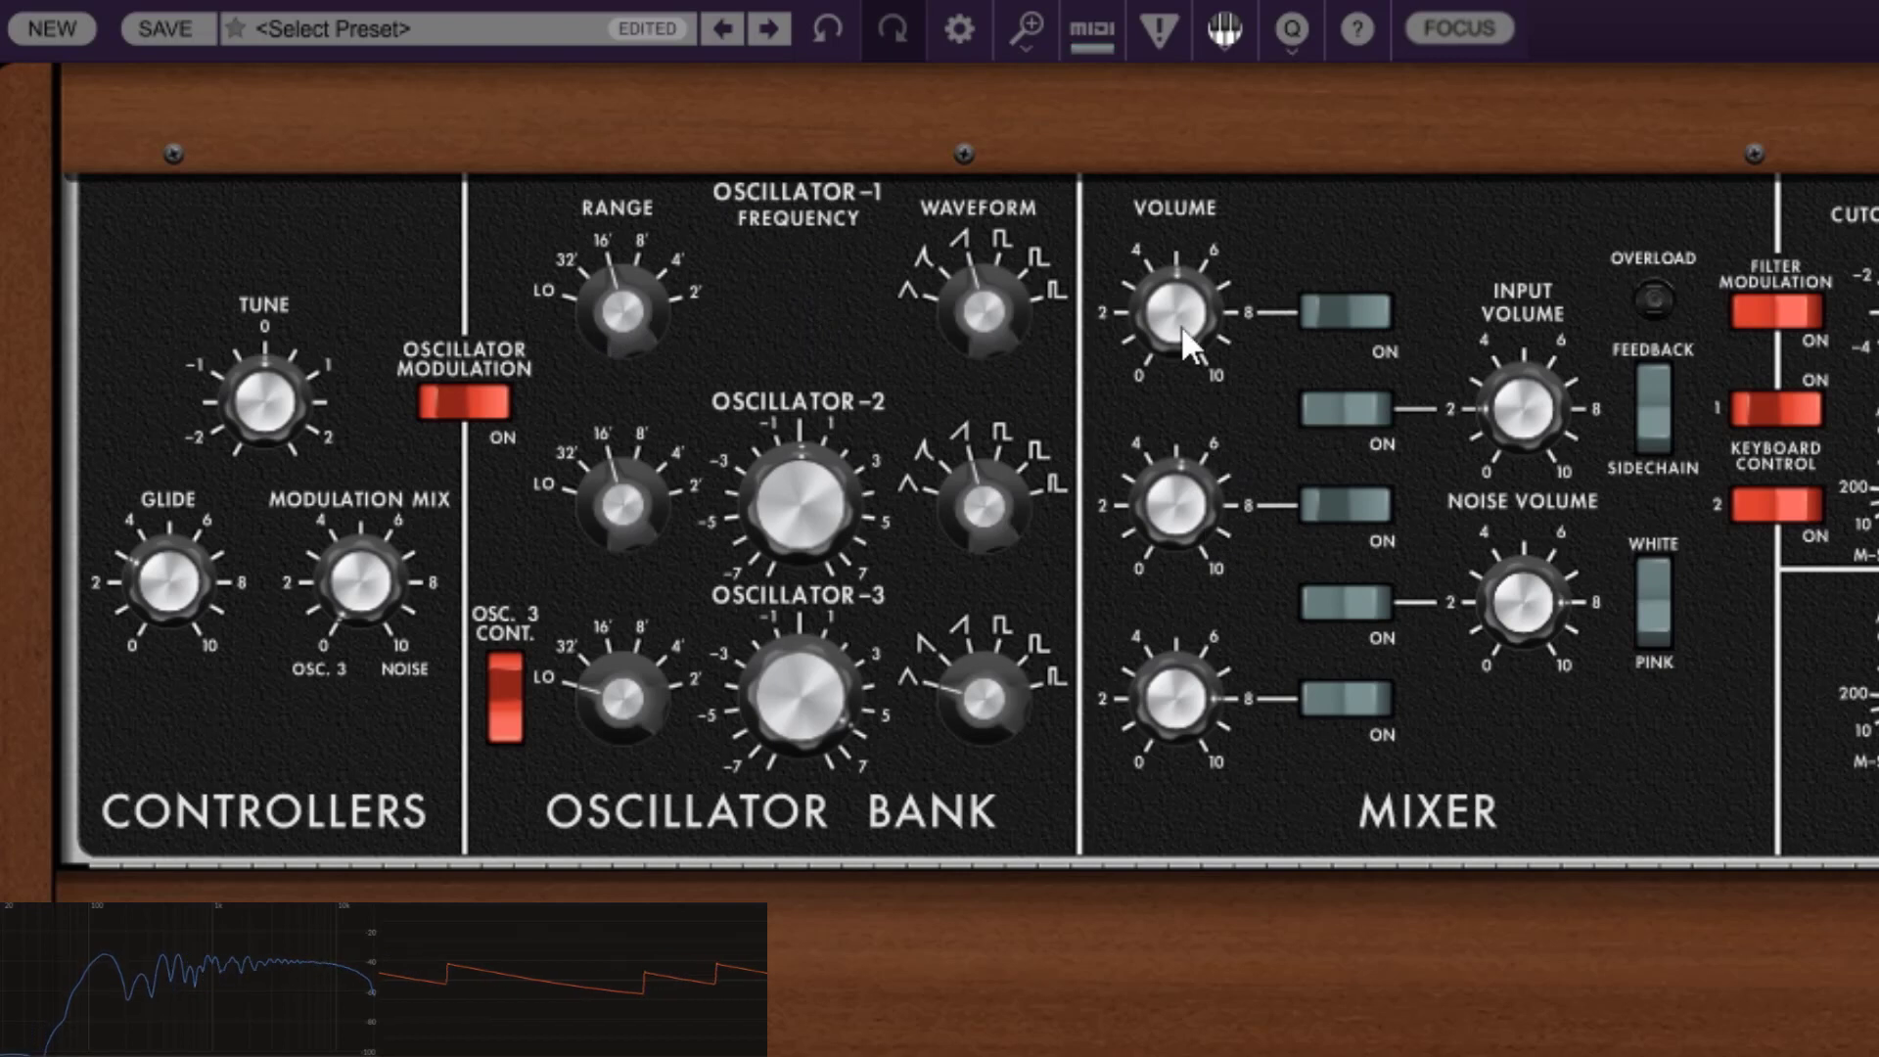
{"action": "left_click_drag", "start_coordinate": [804, 487], "coordinate": [789, 430]}
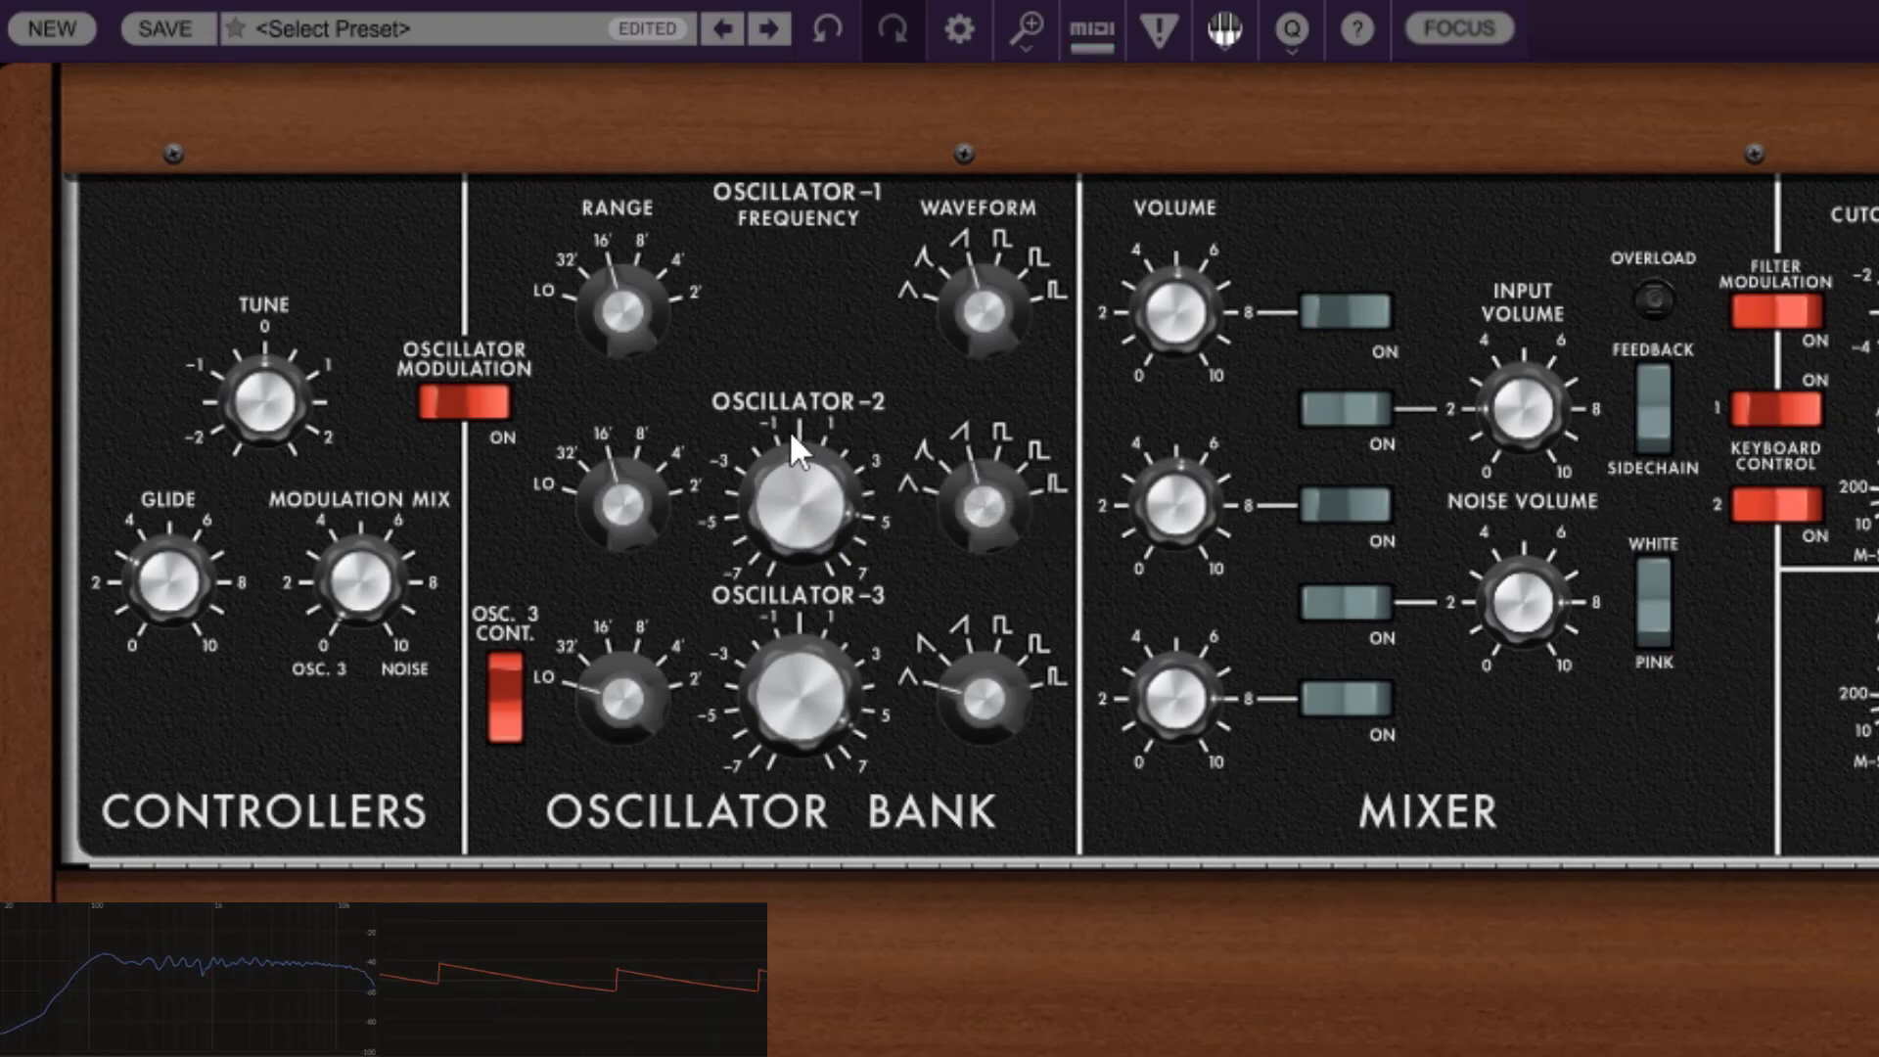
{"action": "left_click_drag", "start_coordinate": [789, 430], "coordinate": [796, 510]}
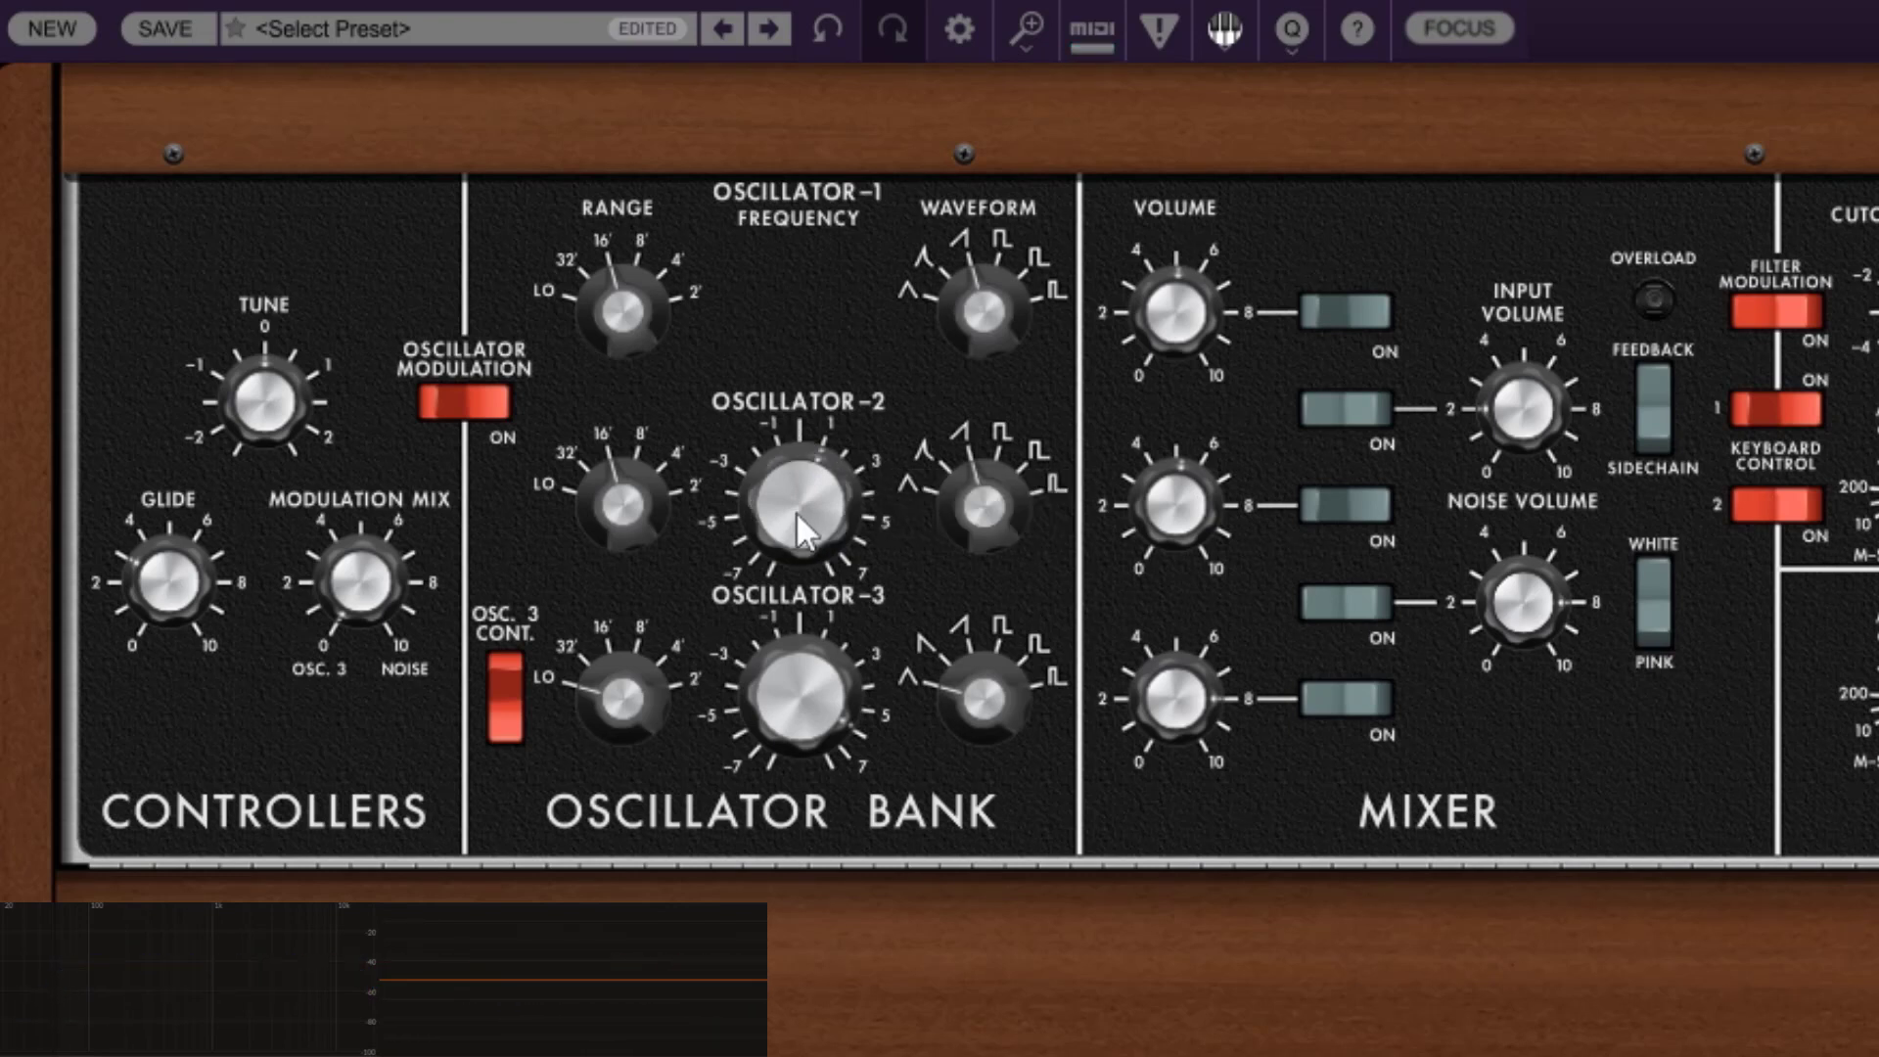
{"action": "double_click", "coordinate": [796, 517]}
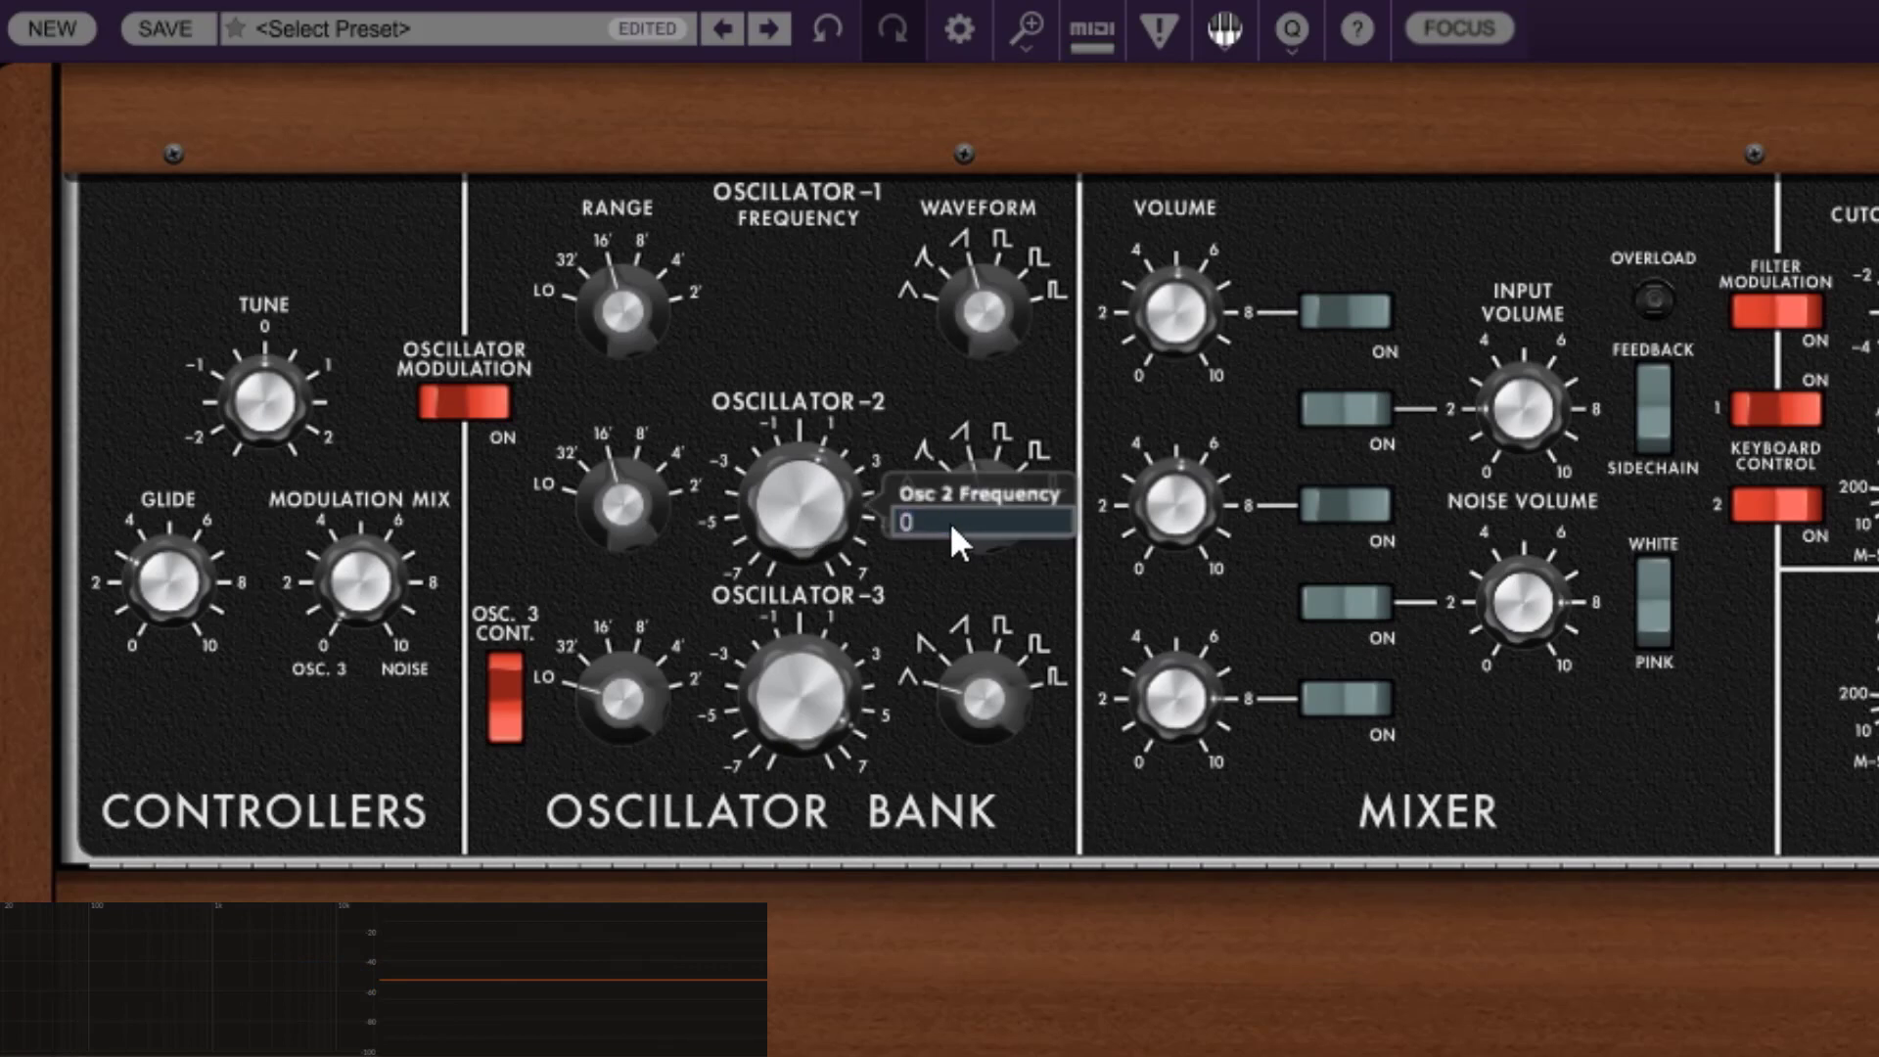
{"action": "key", "text": "Return"}
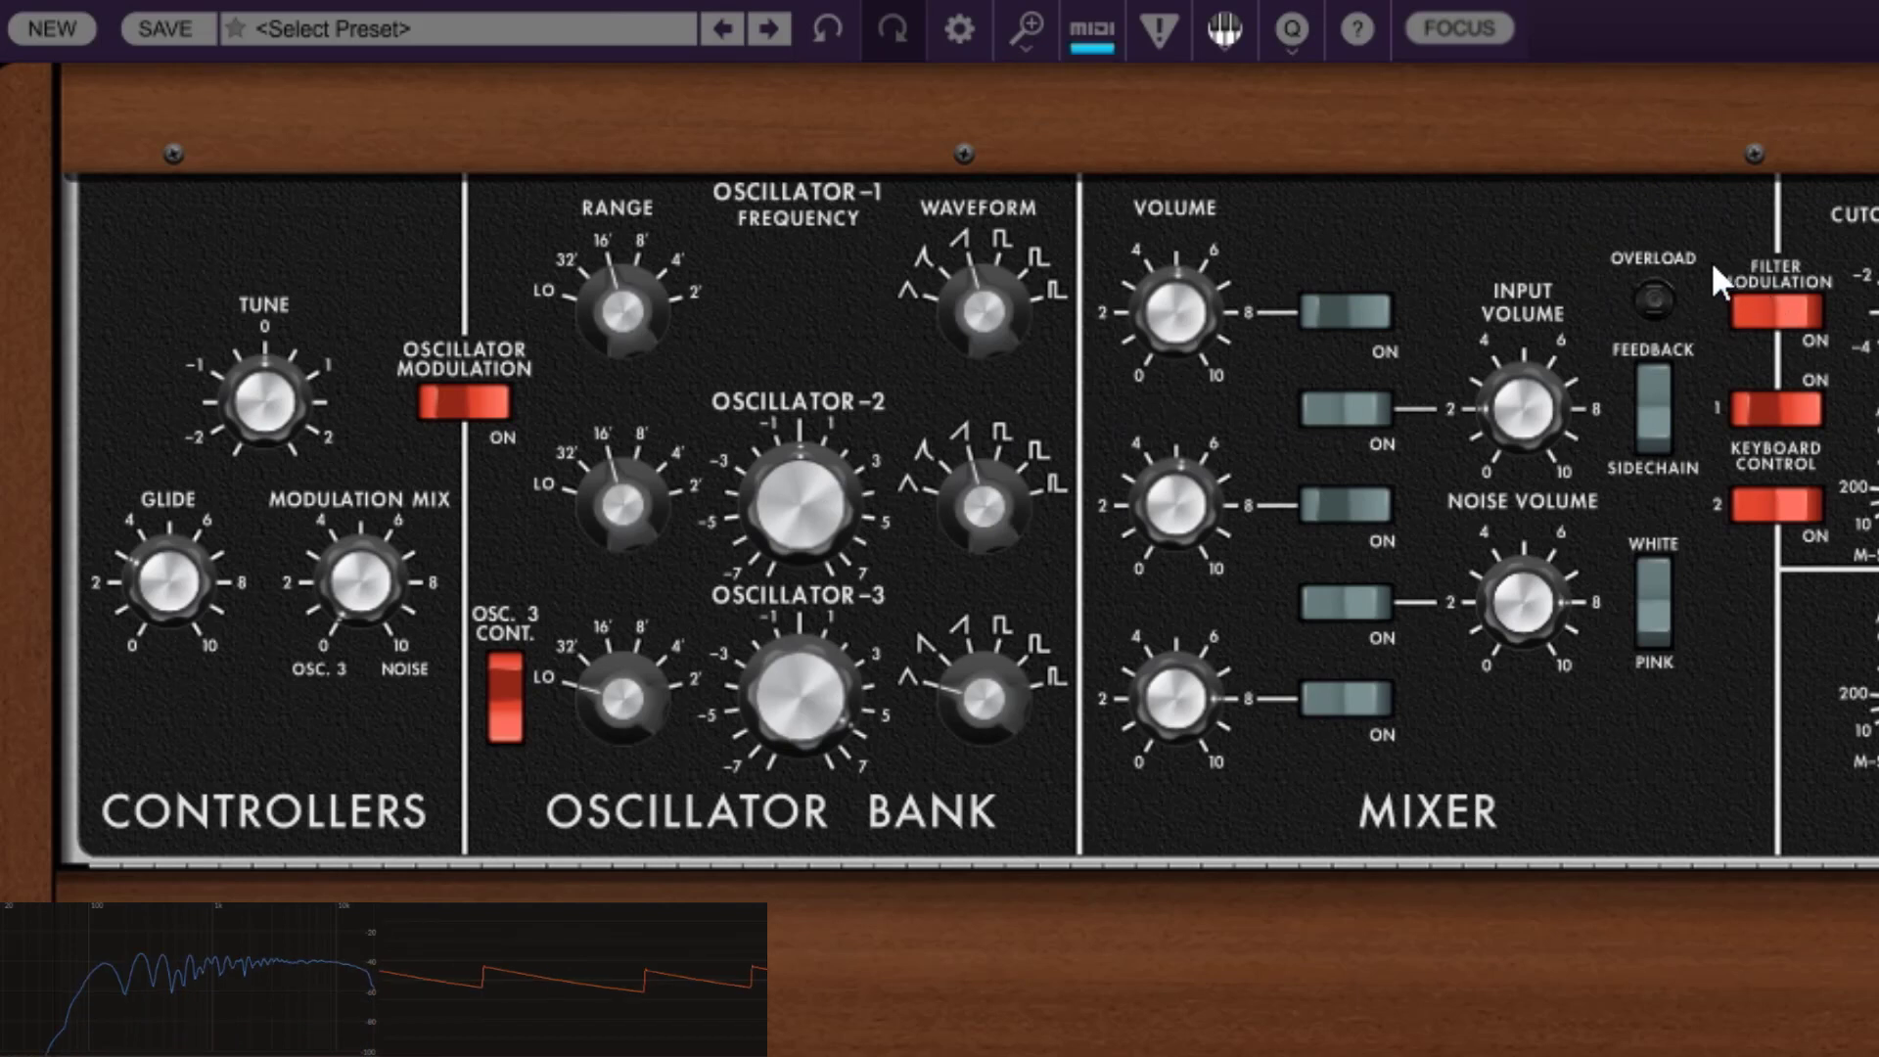
- Detune Oscillator 2's frequency slightly to 0.22
{"action": "mouse_move", "coordinate": [817, 520]}
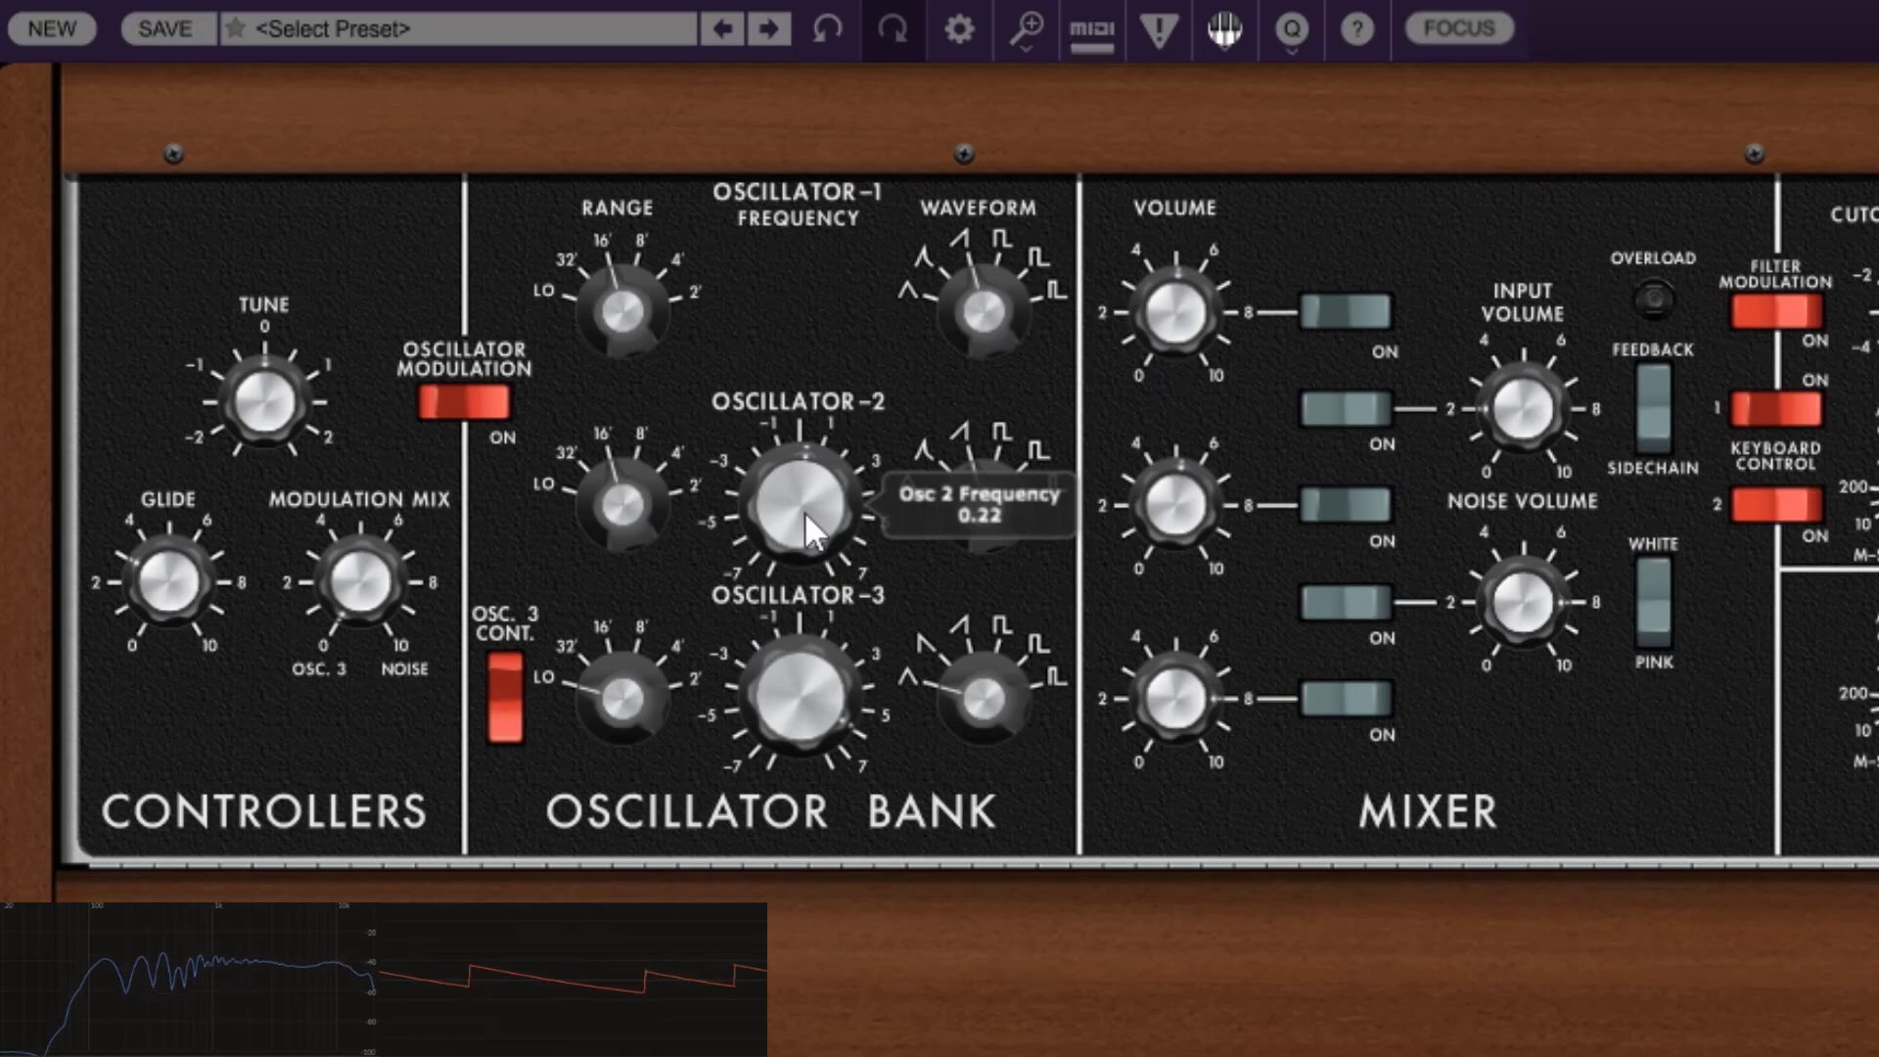
{"action": "left_click", "coordinate": [805, 512]}
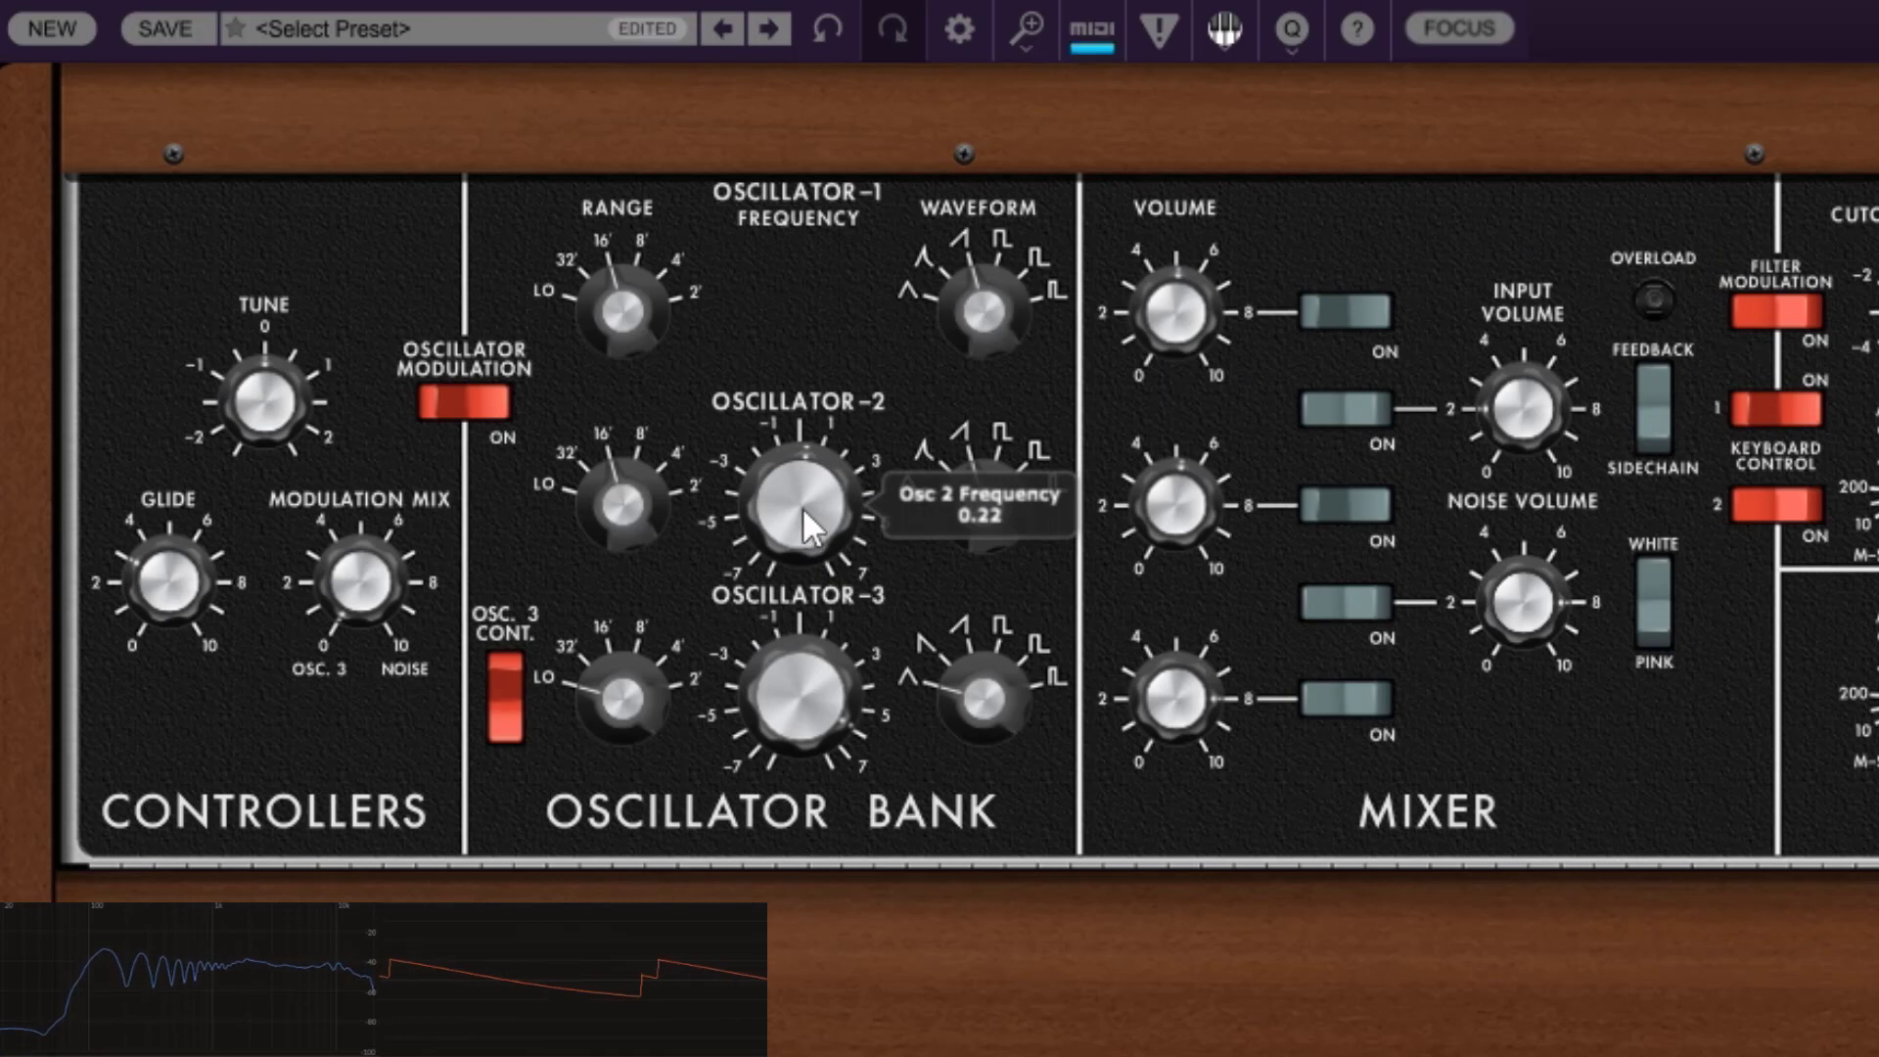
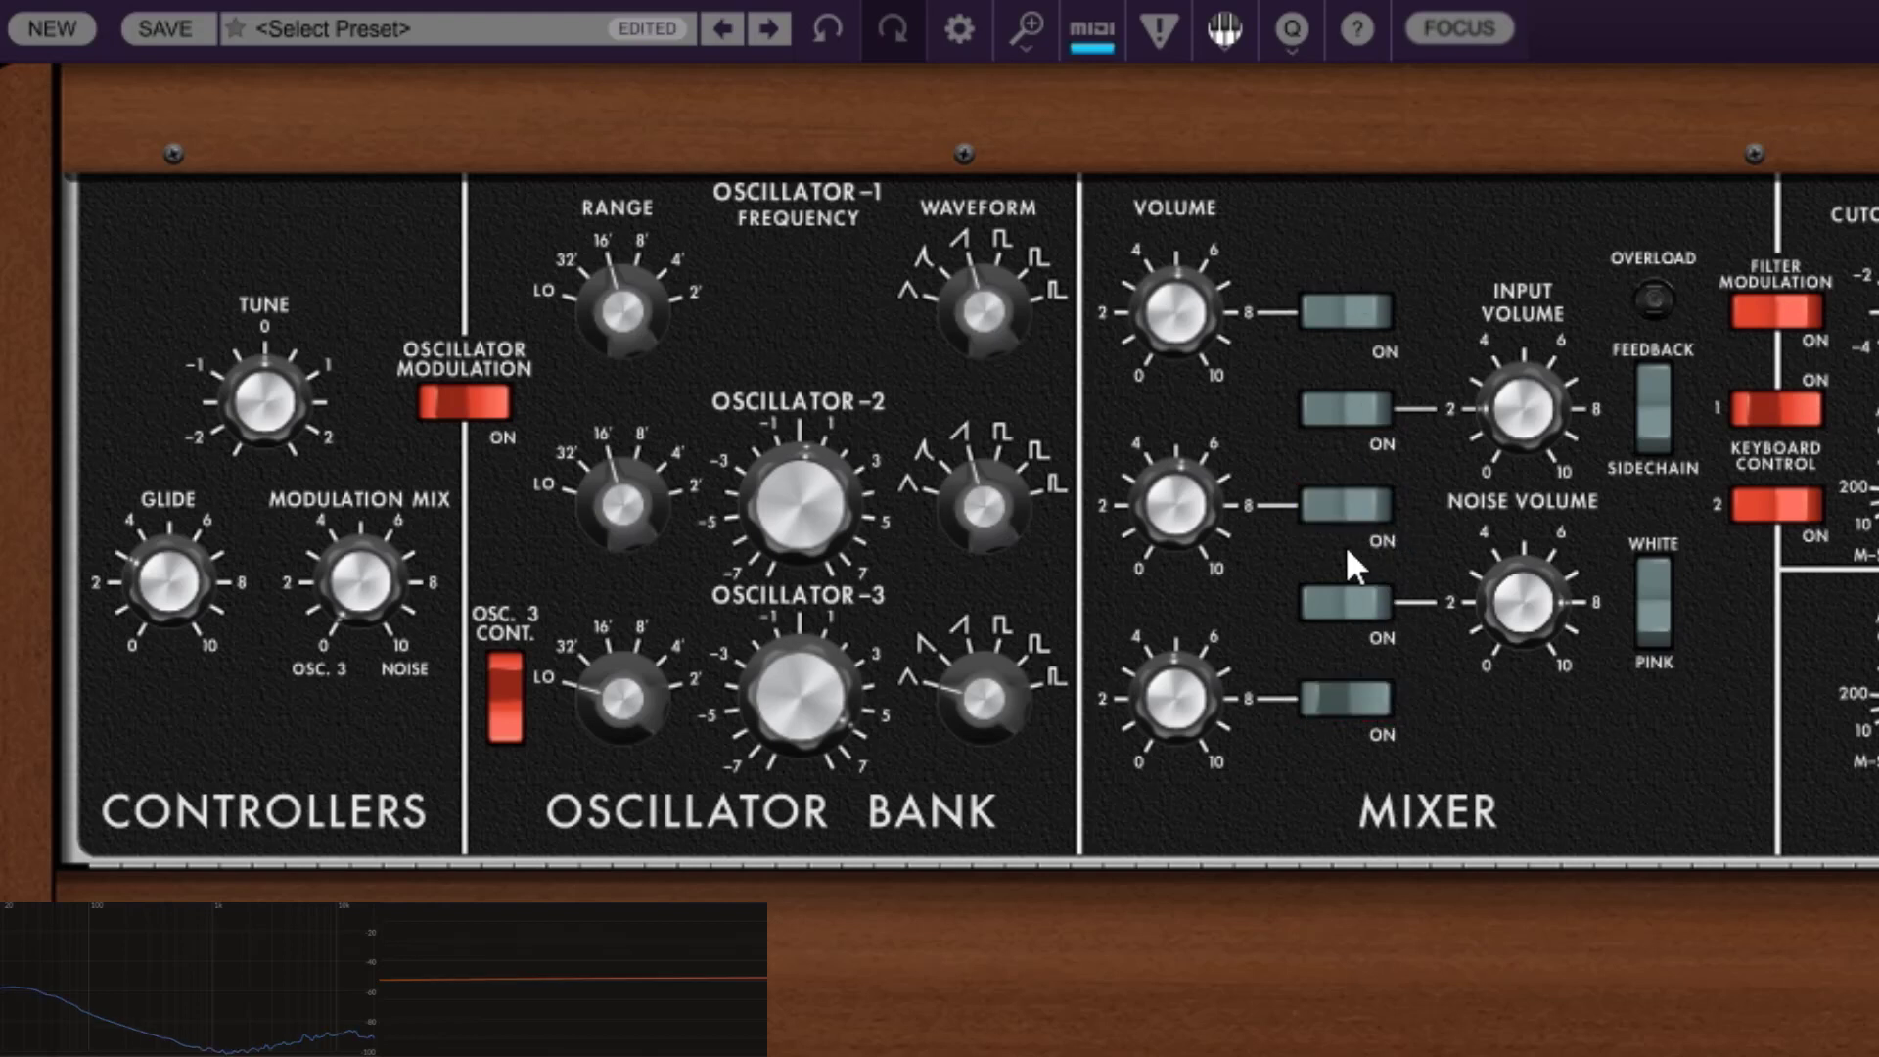
- Set Oscillator 3's range to 32' and sweep its frequency downward
{"action": "left_click_drag", "start_coordinate": [626, 702], "coordinate": [614, 638]}
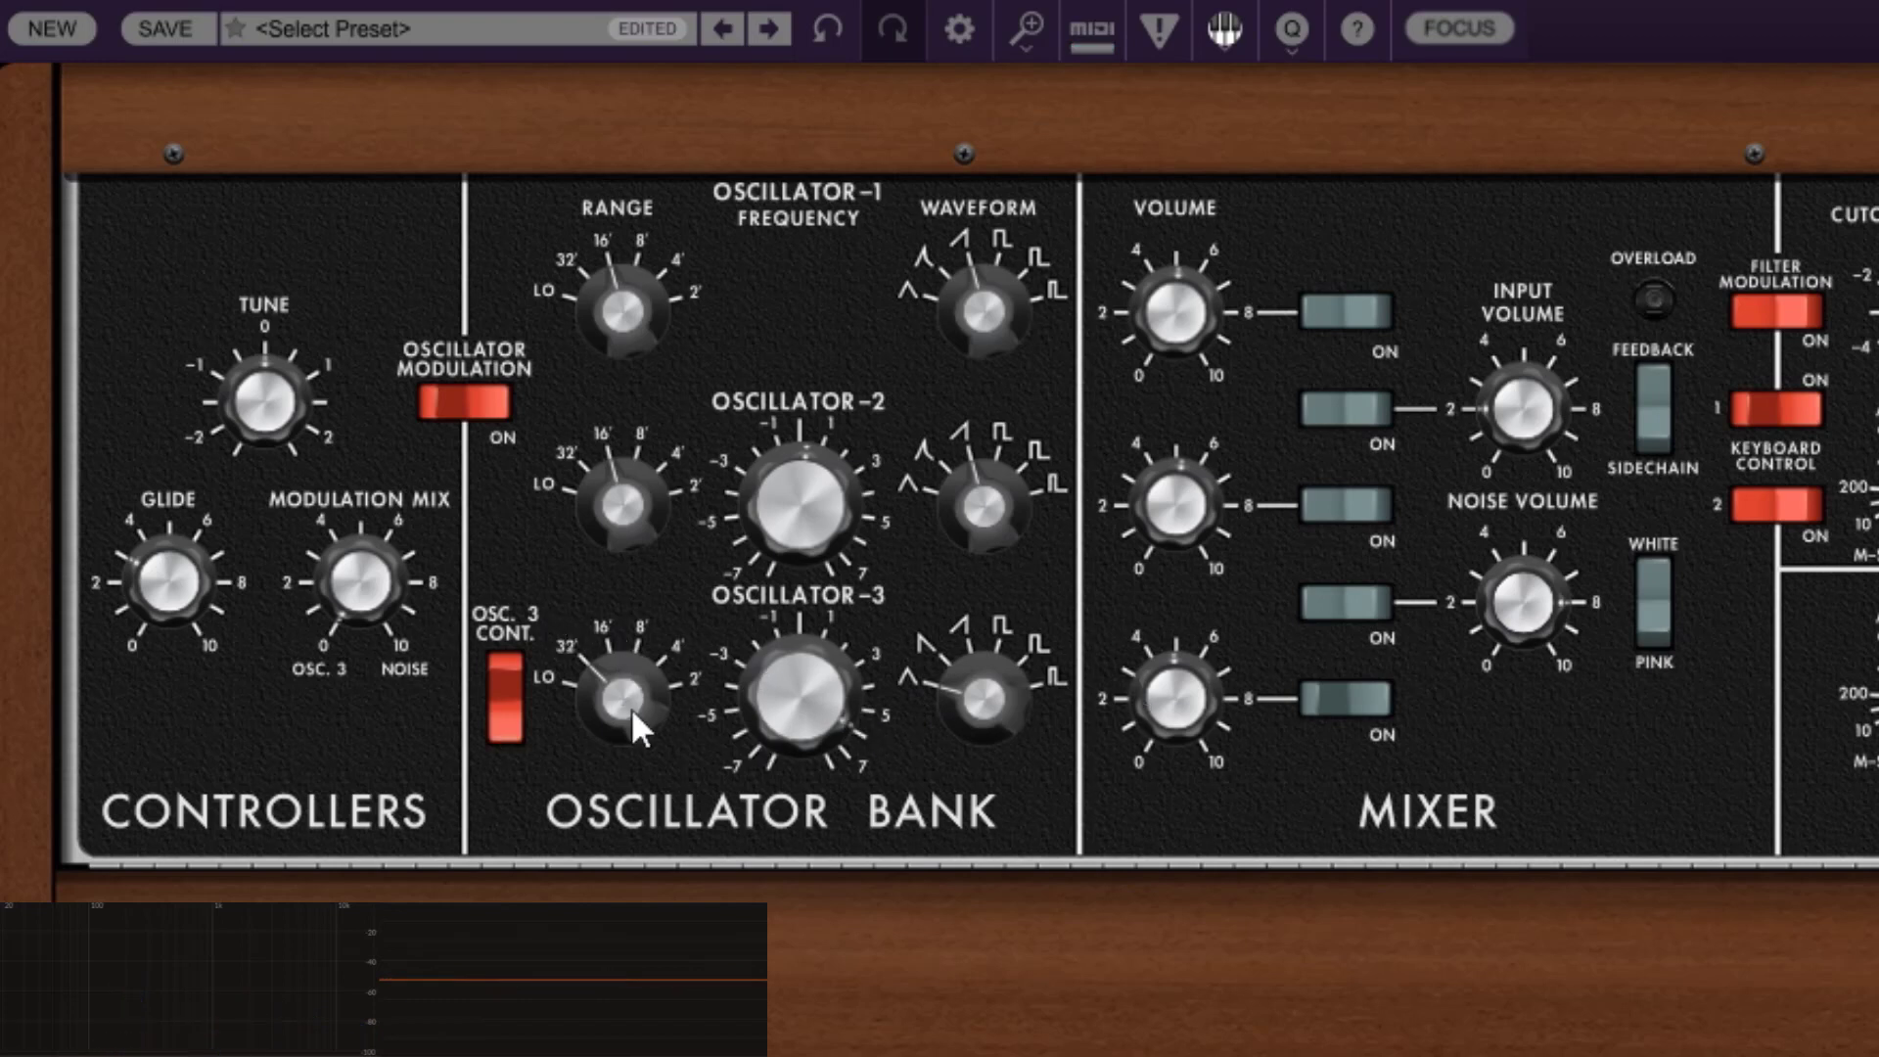
{"action": "left_click_drag", "start_coordinate": [618, 708], "coordinate": [631, 622]}
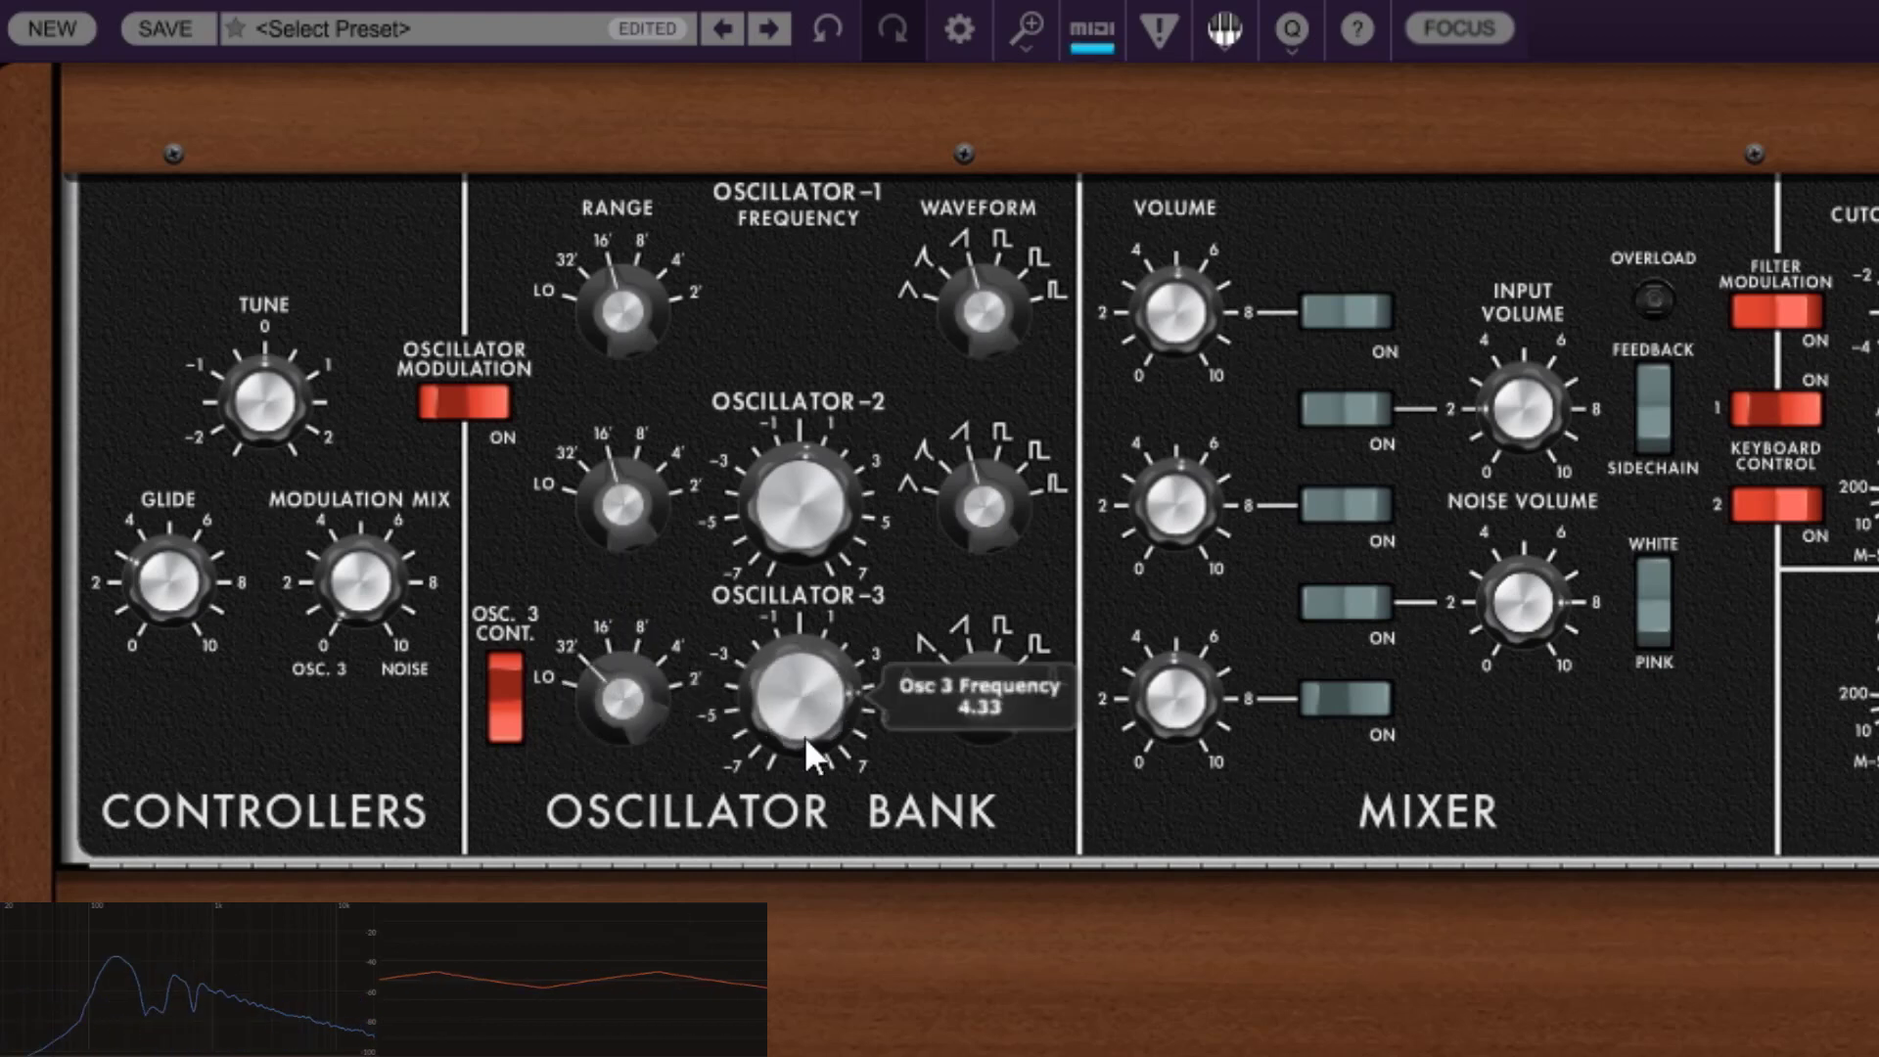
{"action": "left_click_drag", "start_coordinate": [820, 810], "coordinate": [951, 831]}
{"action": "mouse_move", "coordinate": [987, 691]}
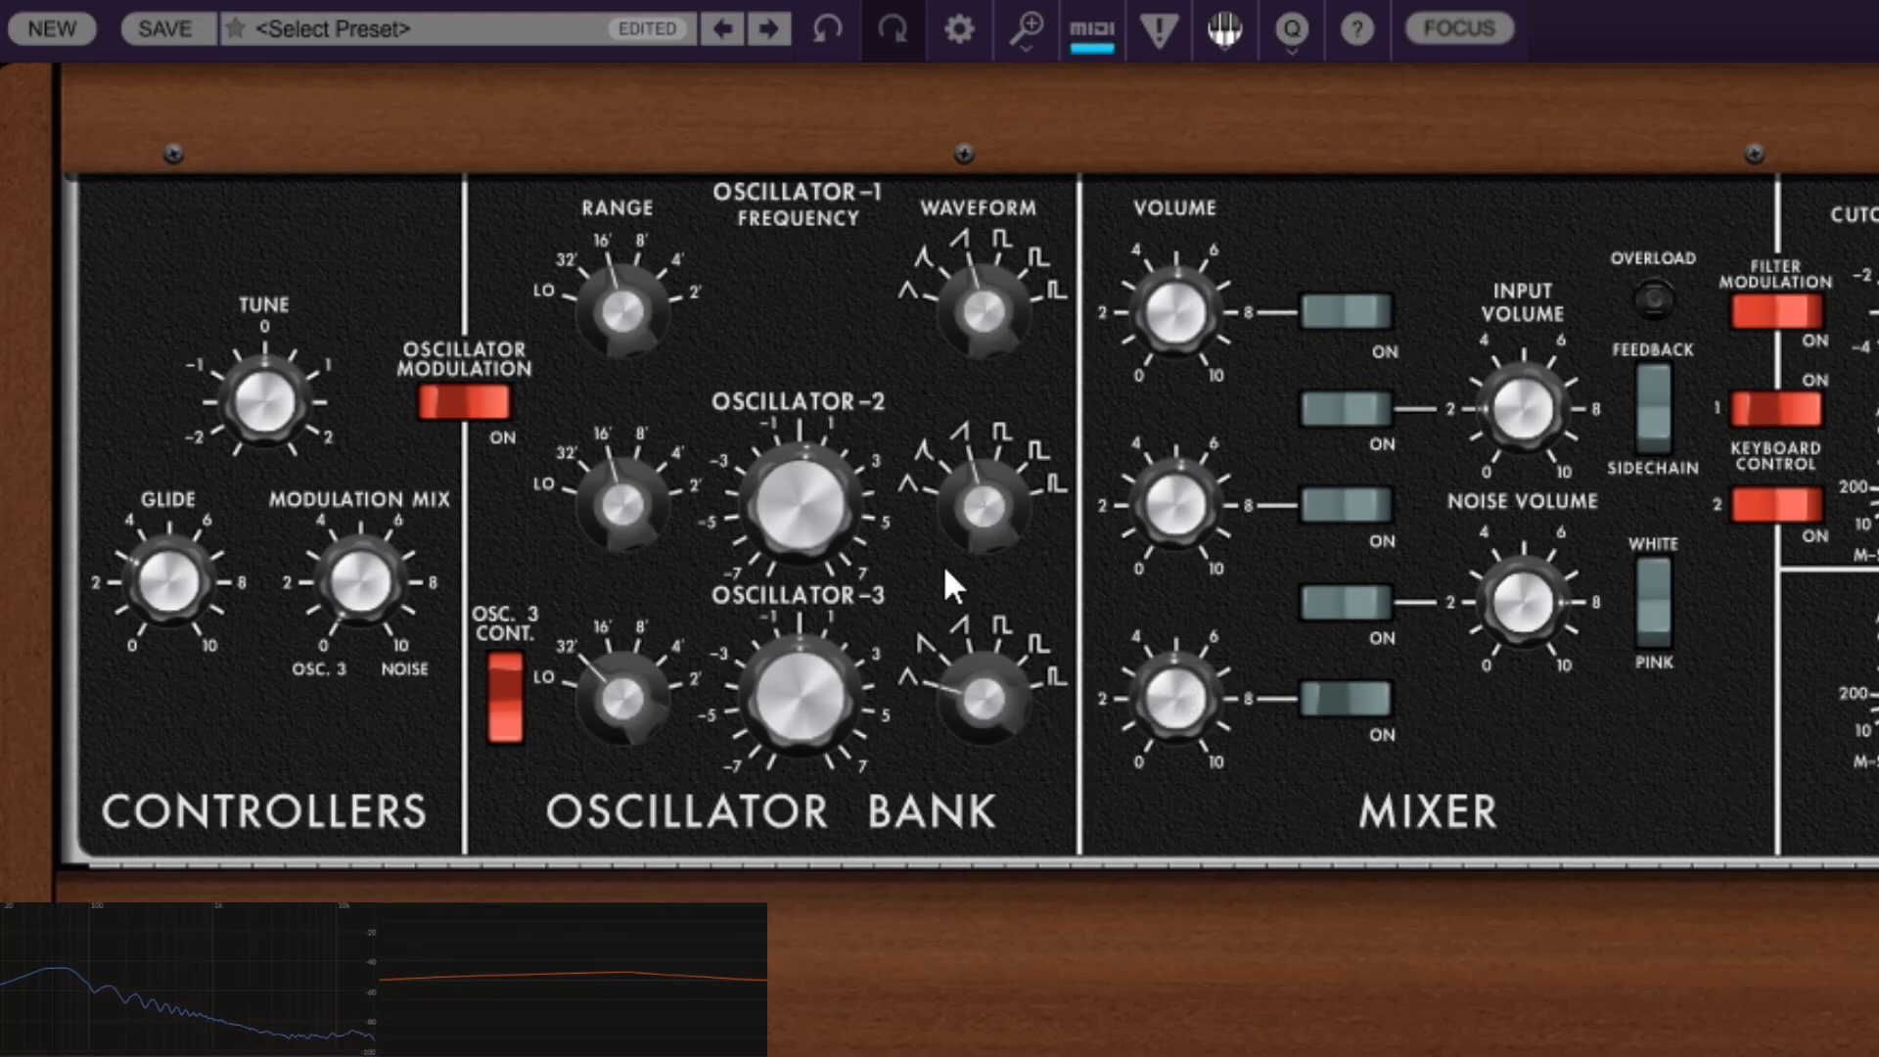
- Audition Oscillator 3's waveforms and settle on reverse sawtooth with the 16' range and frequency near 0
{"action": "left_click_drag", "start_coordinate": [990, 685], "coordinate": [984, 663]}
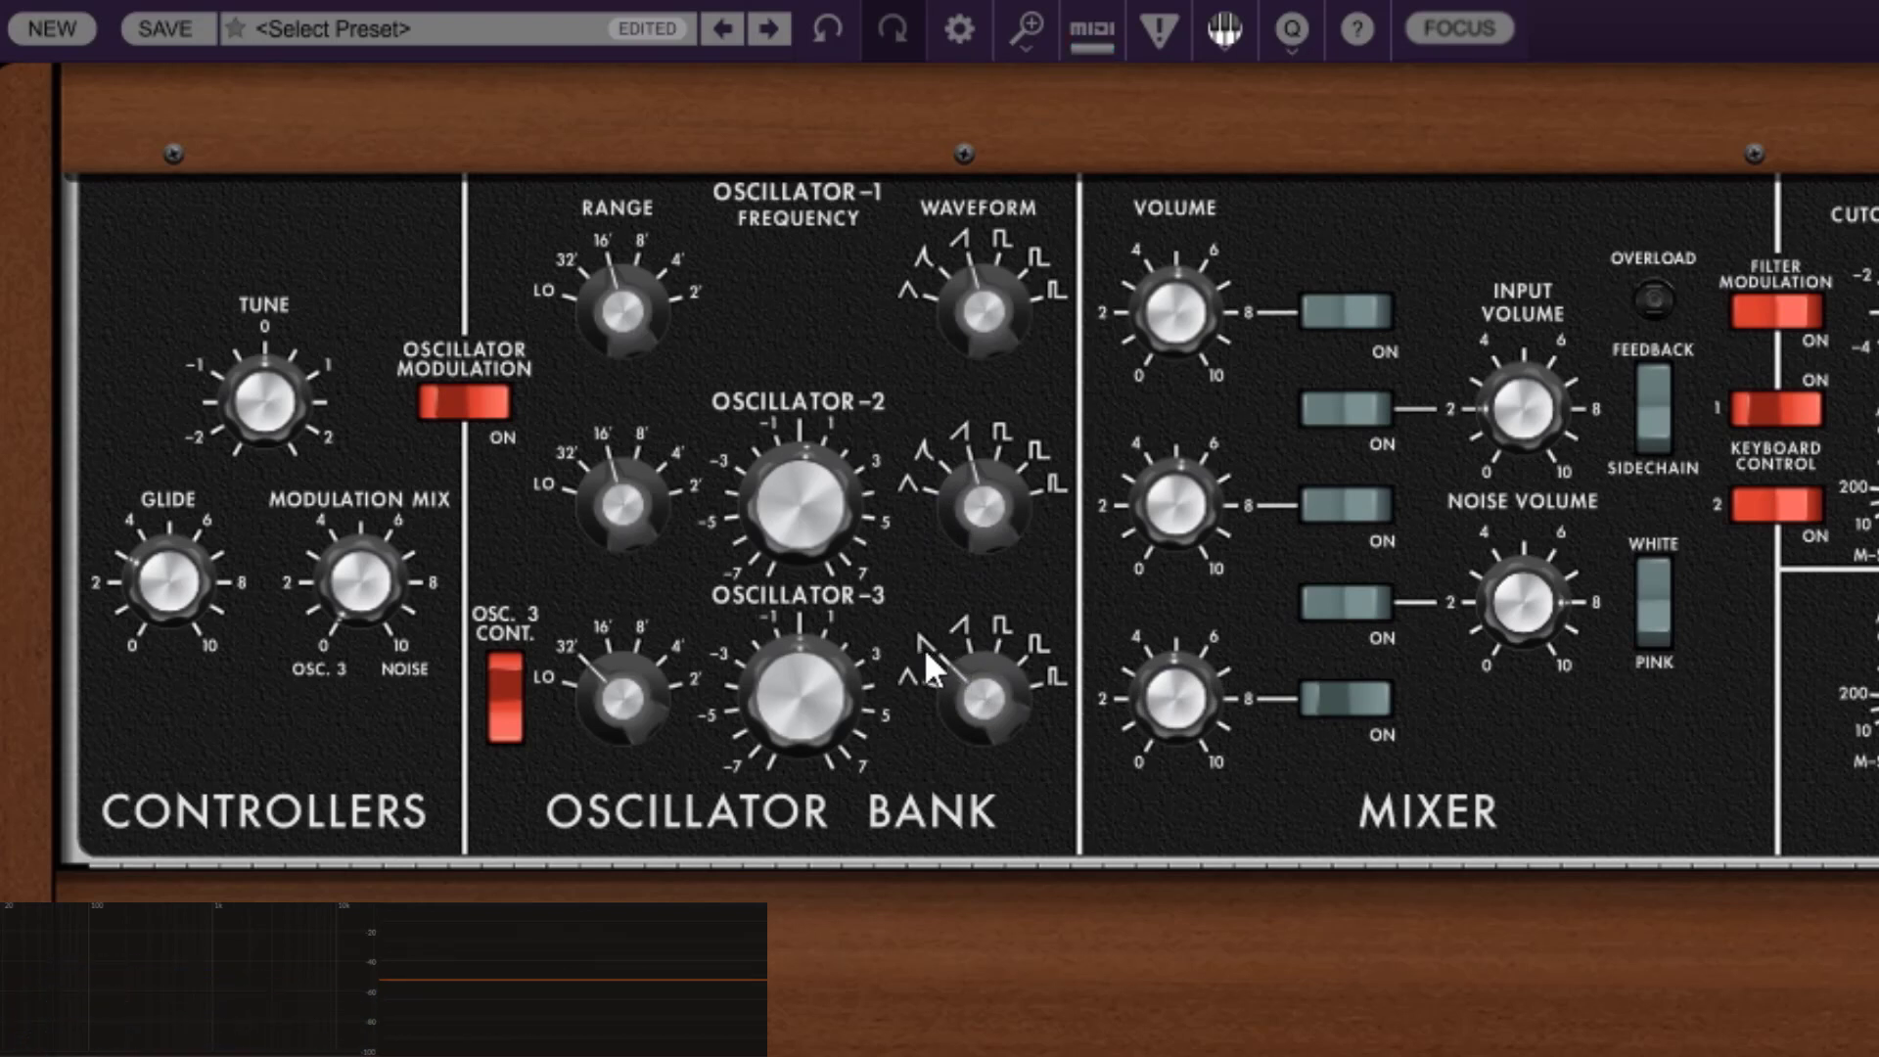
{"action": "left_click_drag", "start_coordinate": [986, 703], "coordinate": [988, 652]}
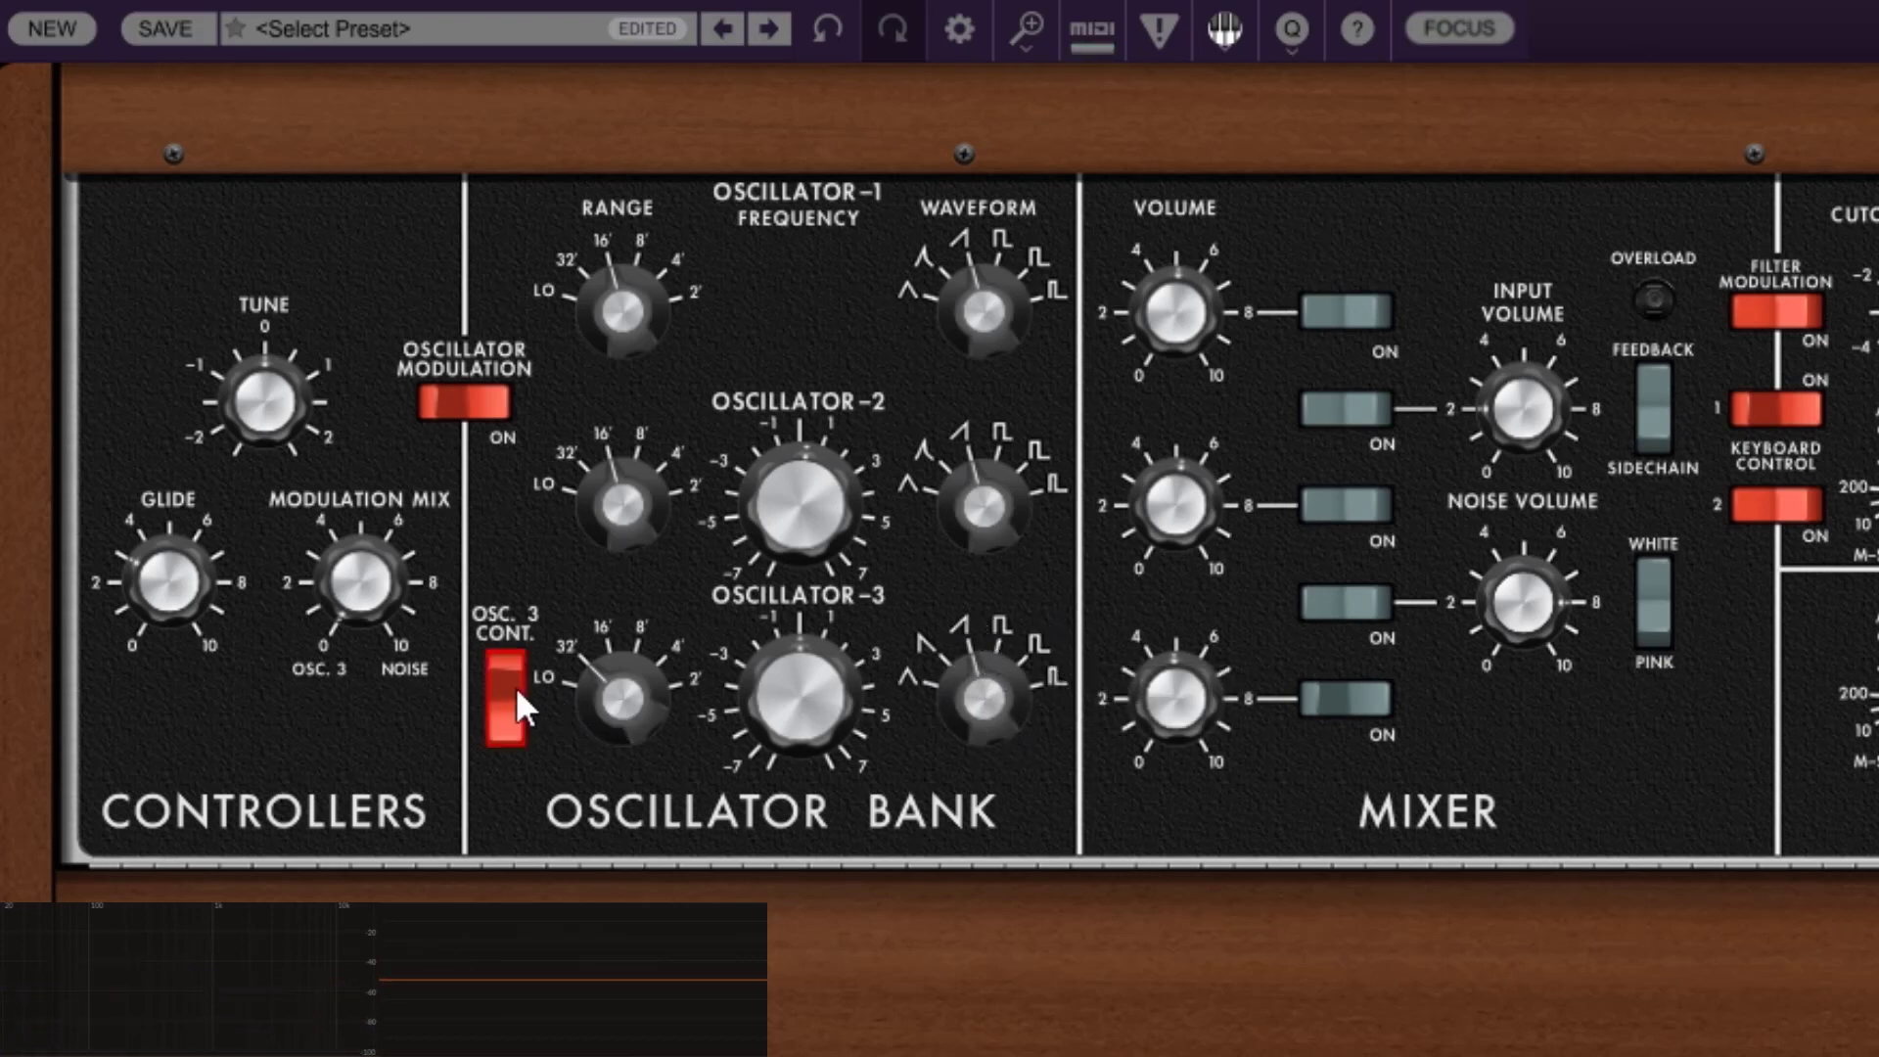
{"action": "left_click_drag", "start_coordinate": [989, 683], "coordinate": [1007, 638]}
{"action": "left_click_drag", "start_coordinate": [632, 674], "coordinate": [622, 650]}
{"action": "left_click_drag", "start_coordinate": [1013, 689], "coordinate": [935, 666]}
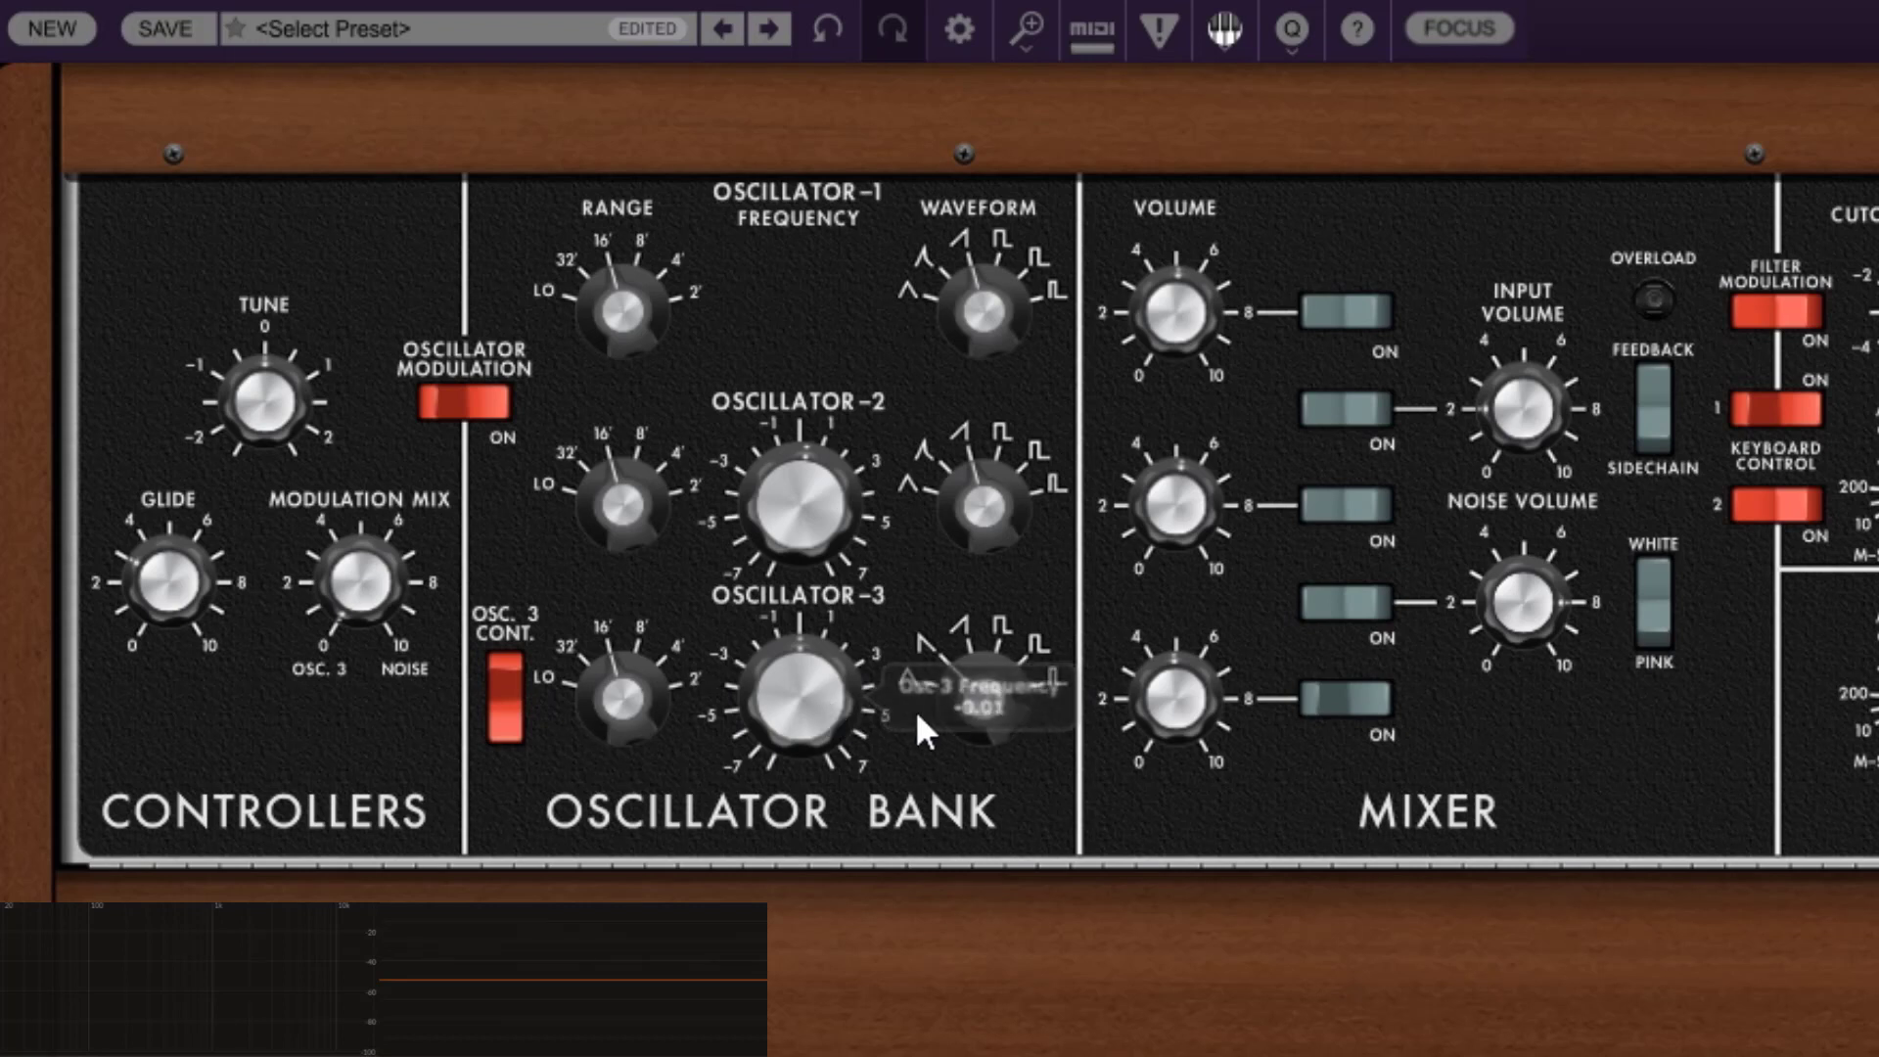
{"action": "key", "text": "ctrl+z"}
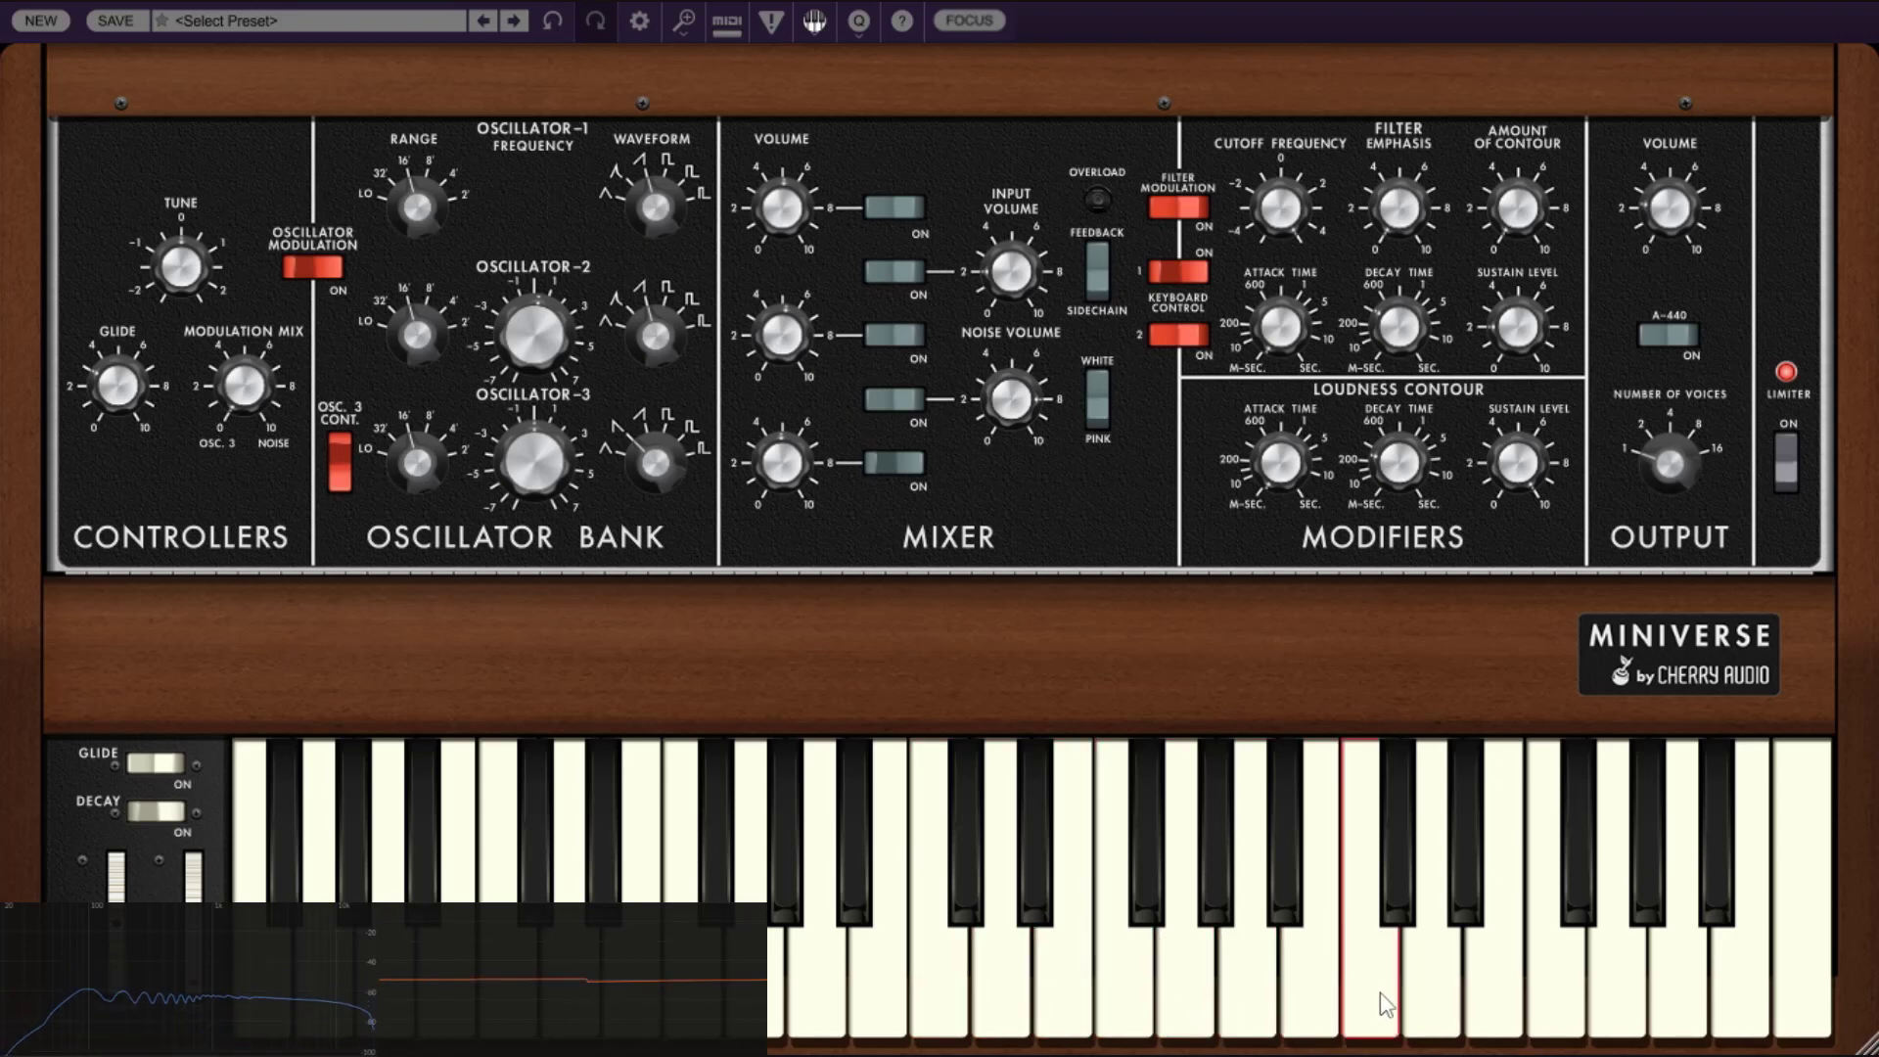
- Toggle Oscillator 3's control switch and, while playing test notes, detune its frequency to about -0.43
{"action": "left_click", "coordinate": [343, 450]}
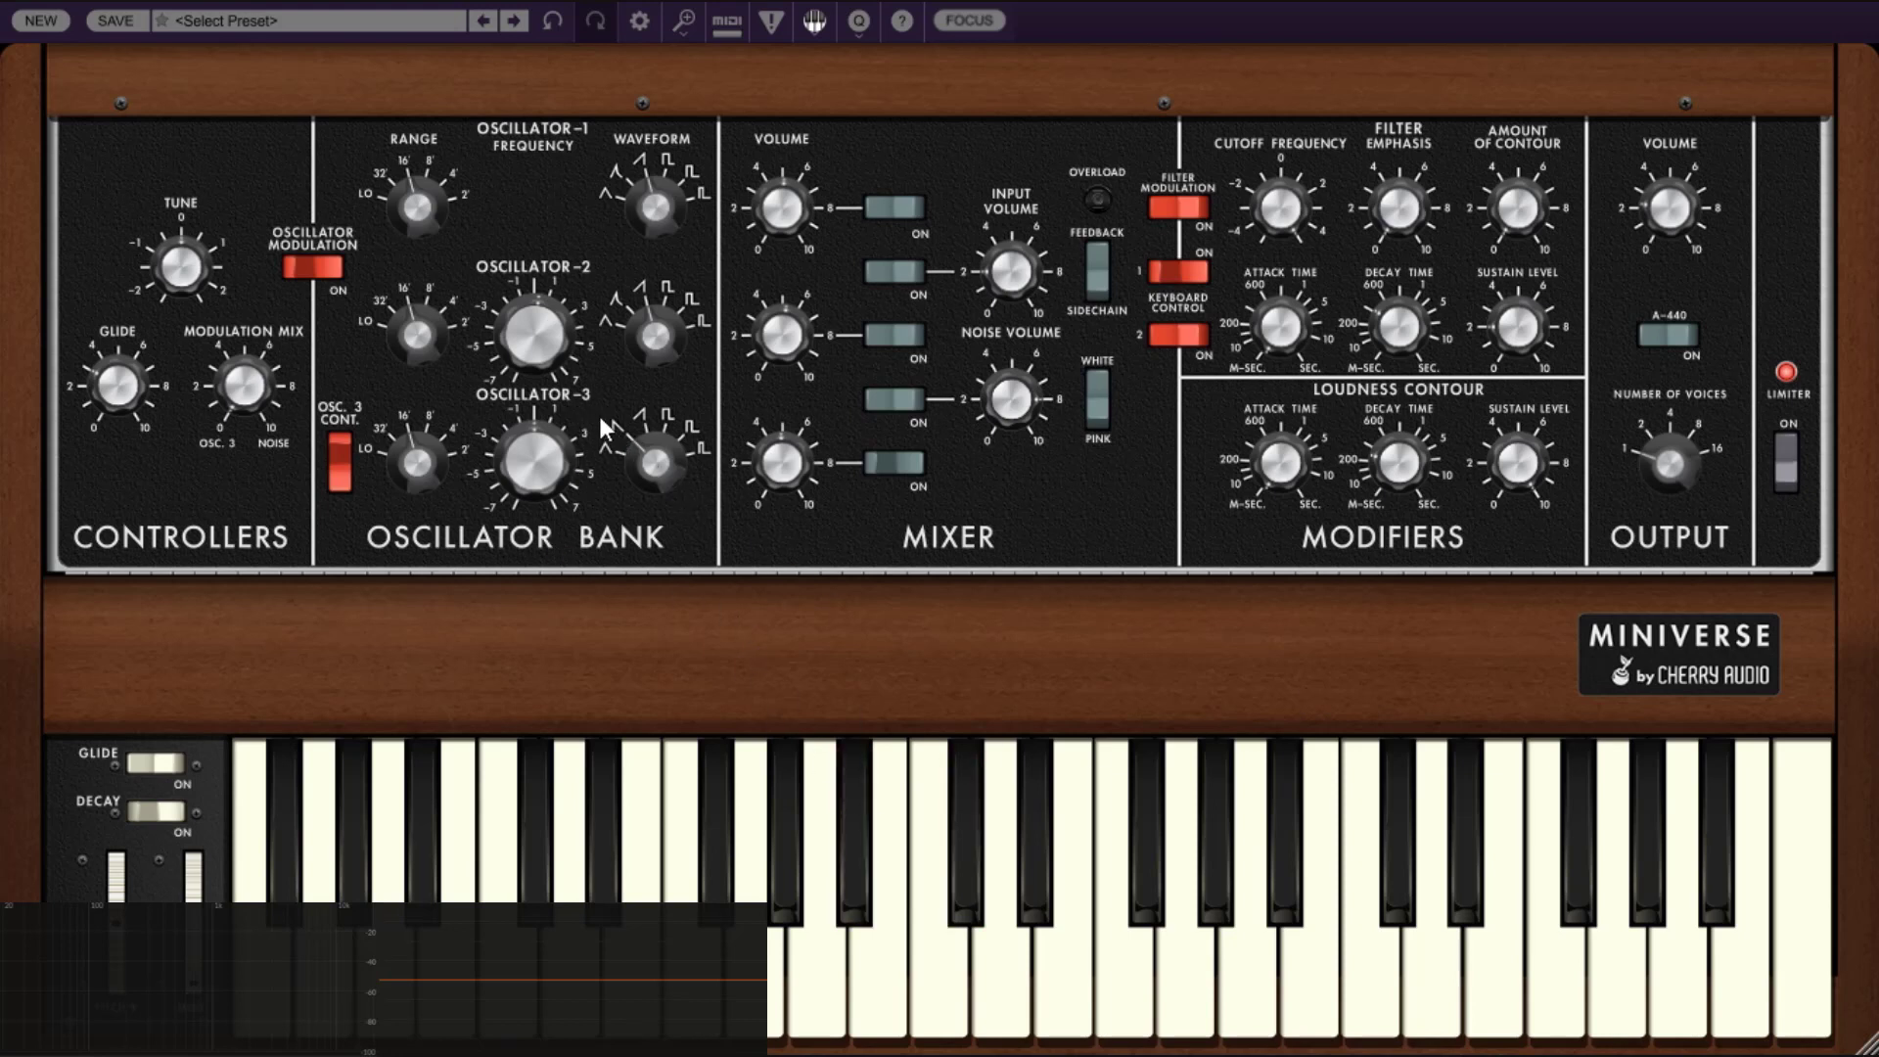
{"action": "left_click", "coordinate": [939, 1008]}
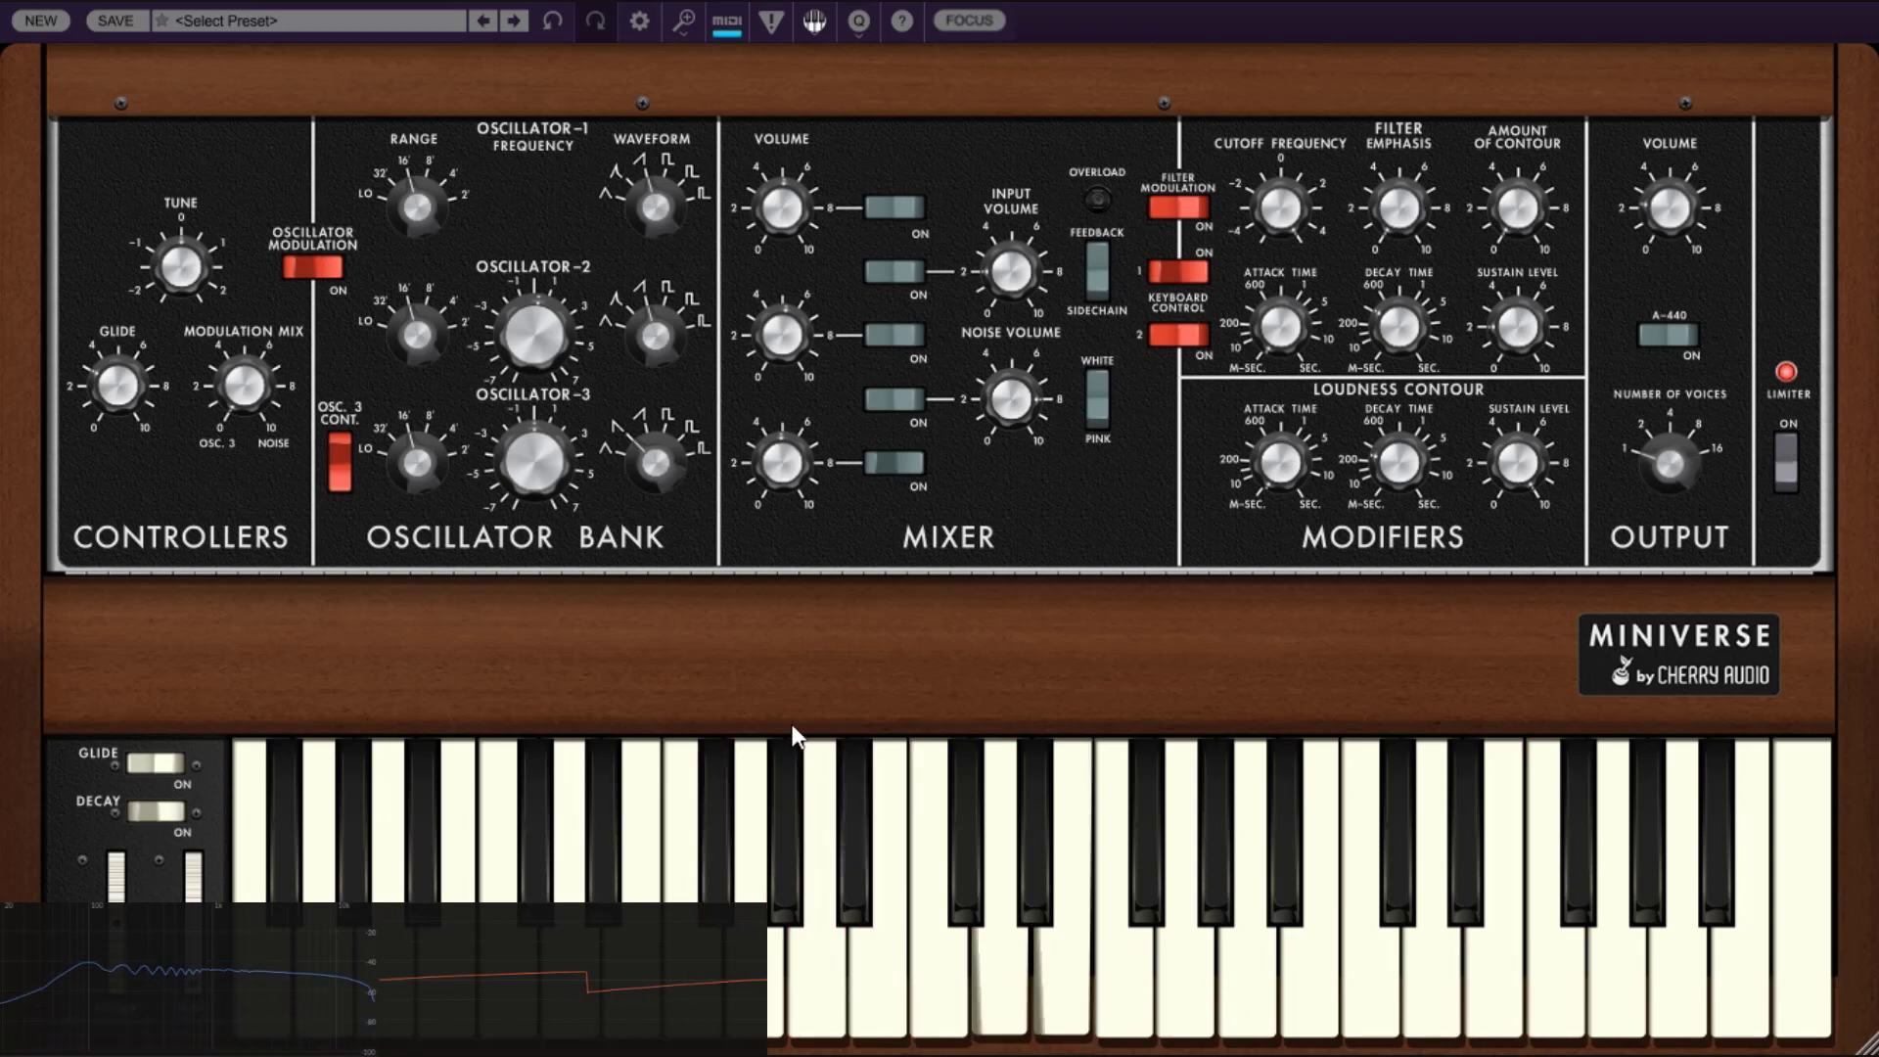
{"action": "mouse_move", "coordinate": [536, 426]}
{"action": "left_click_drag", "start_coordinate": [536, 430], "coordinate": [536, 489]}
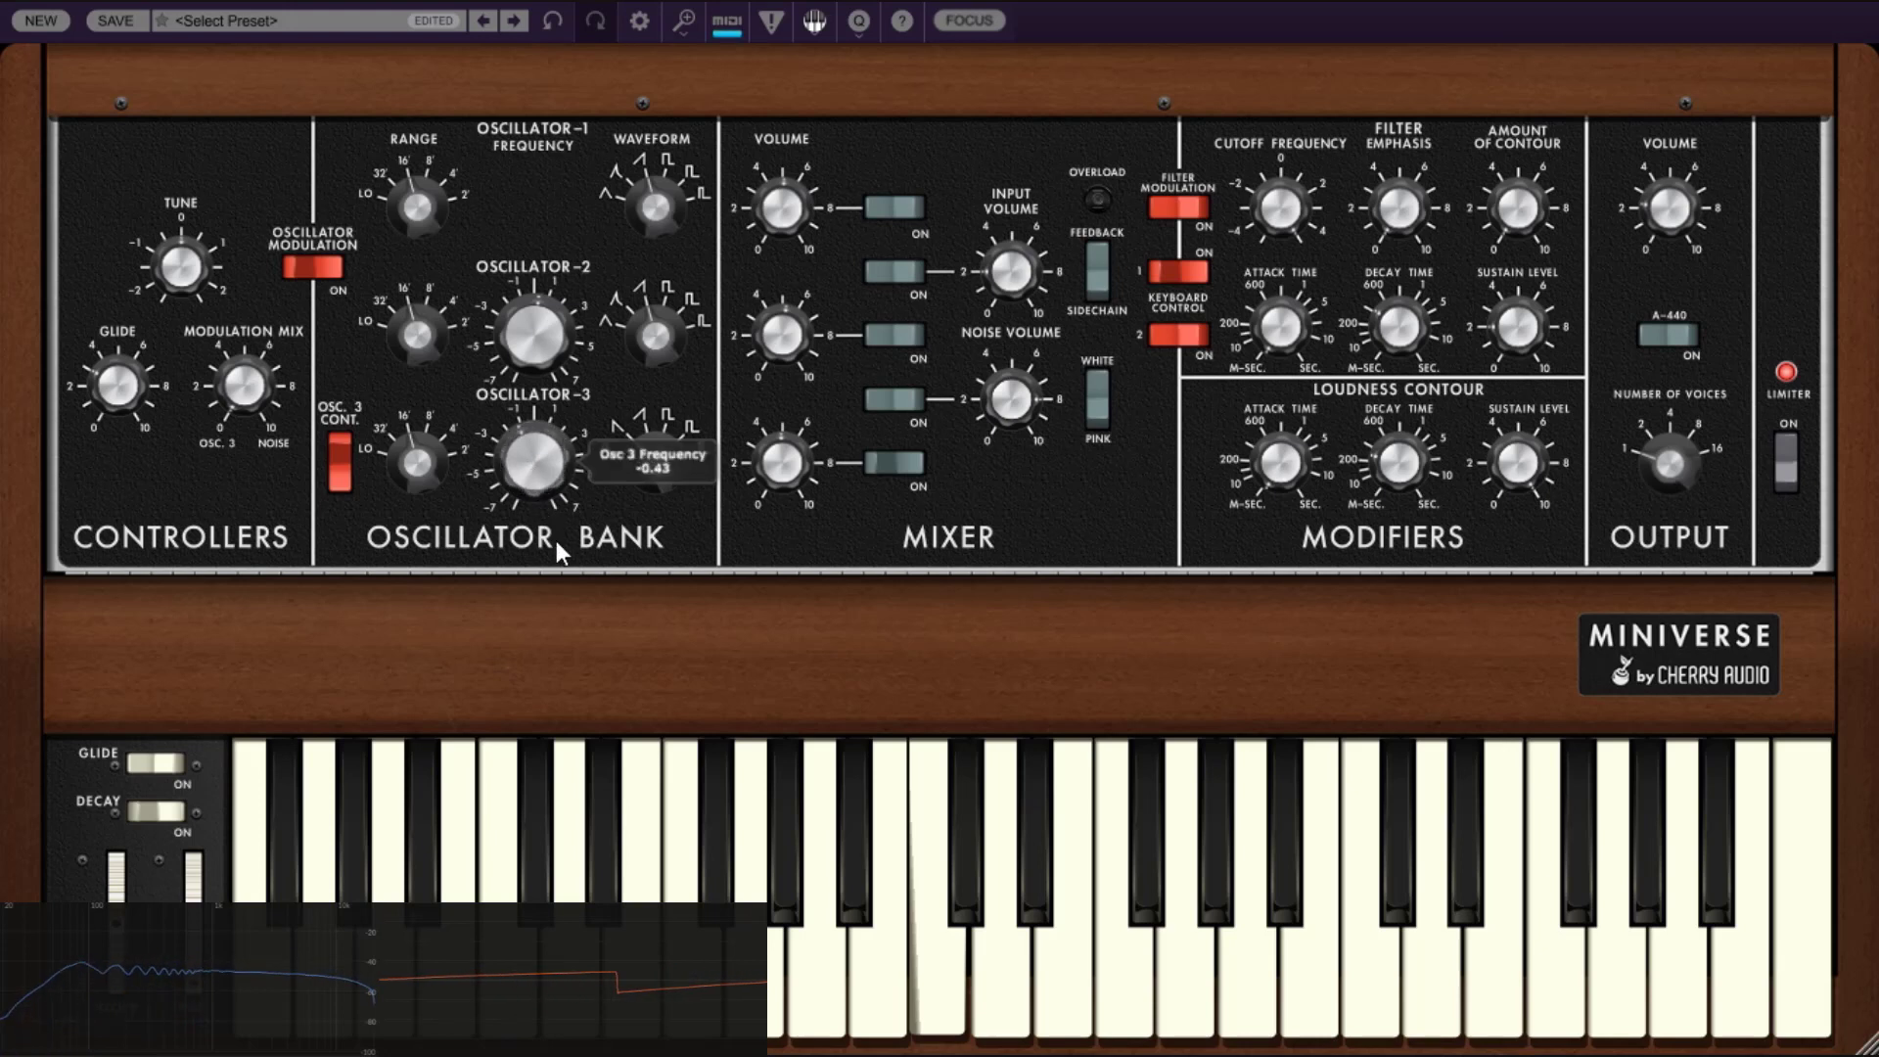
- Raise Oscillator 3's frequency, drop its range to LO and toggle its control switch
{"action": "left_click_drag", "start_coordinate": [576, 631], "coordinate": [577, 519]}
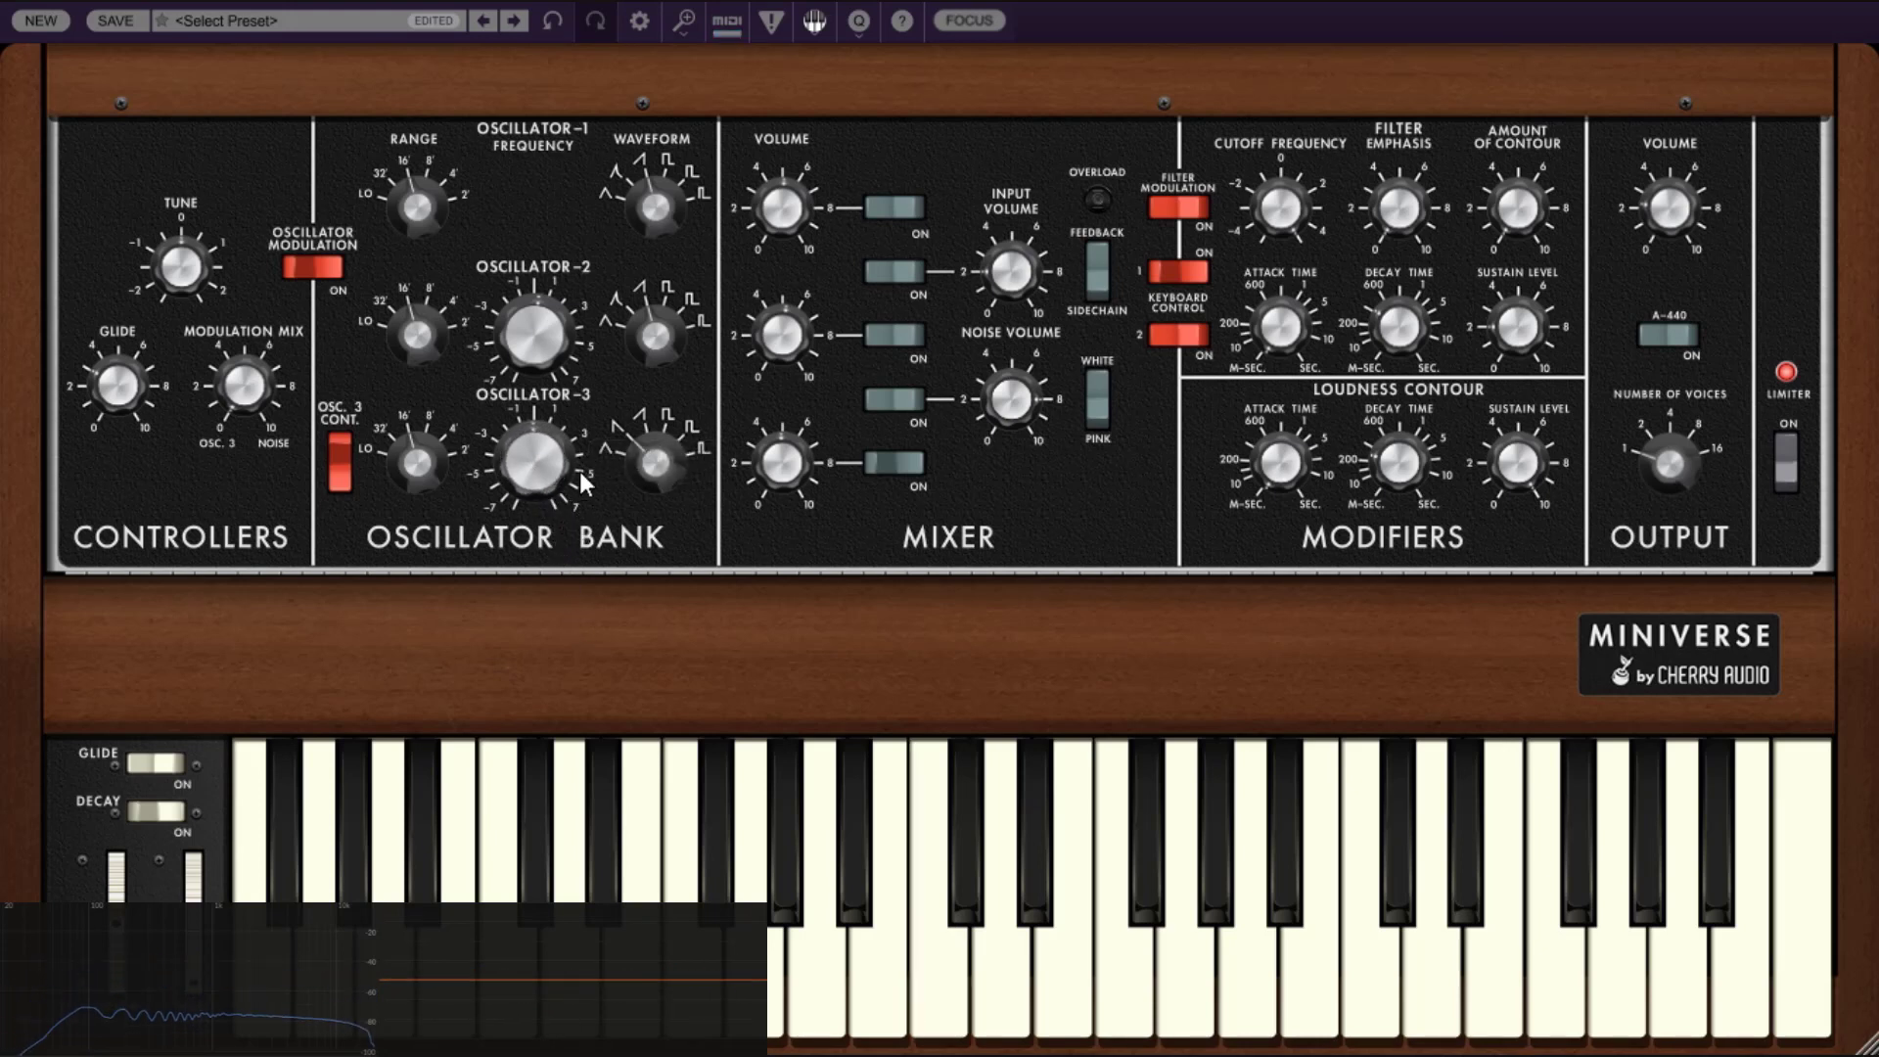
{"action": "left_click_drag", "start_coordinate": [417, 464], "coordinate": [436, 688]}
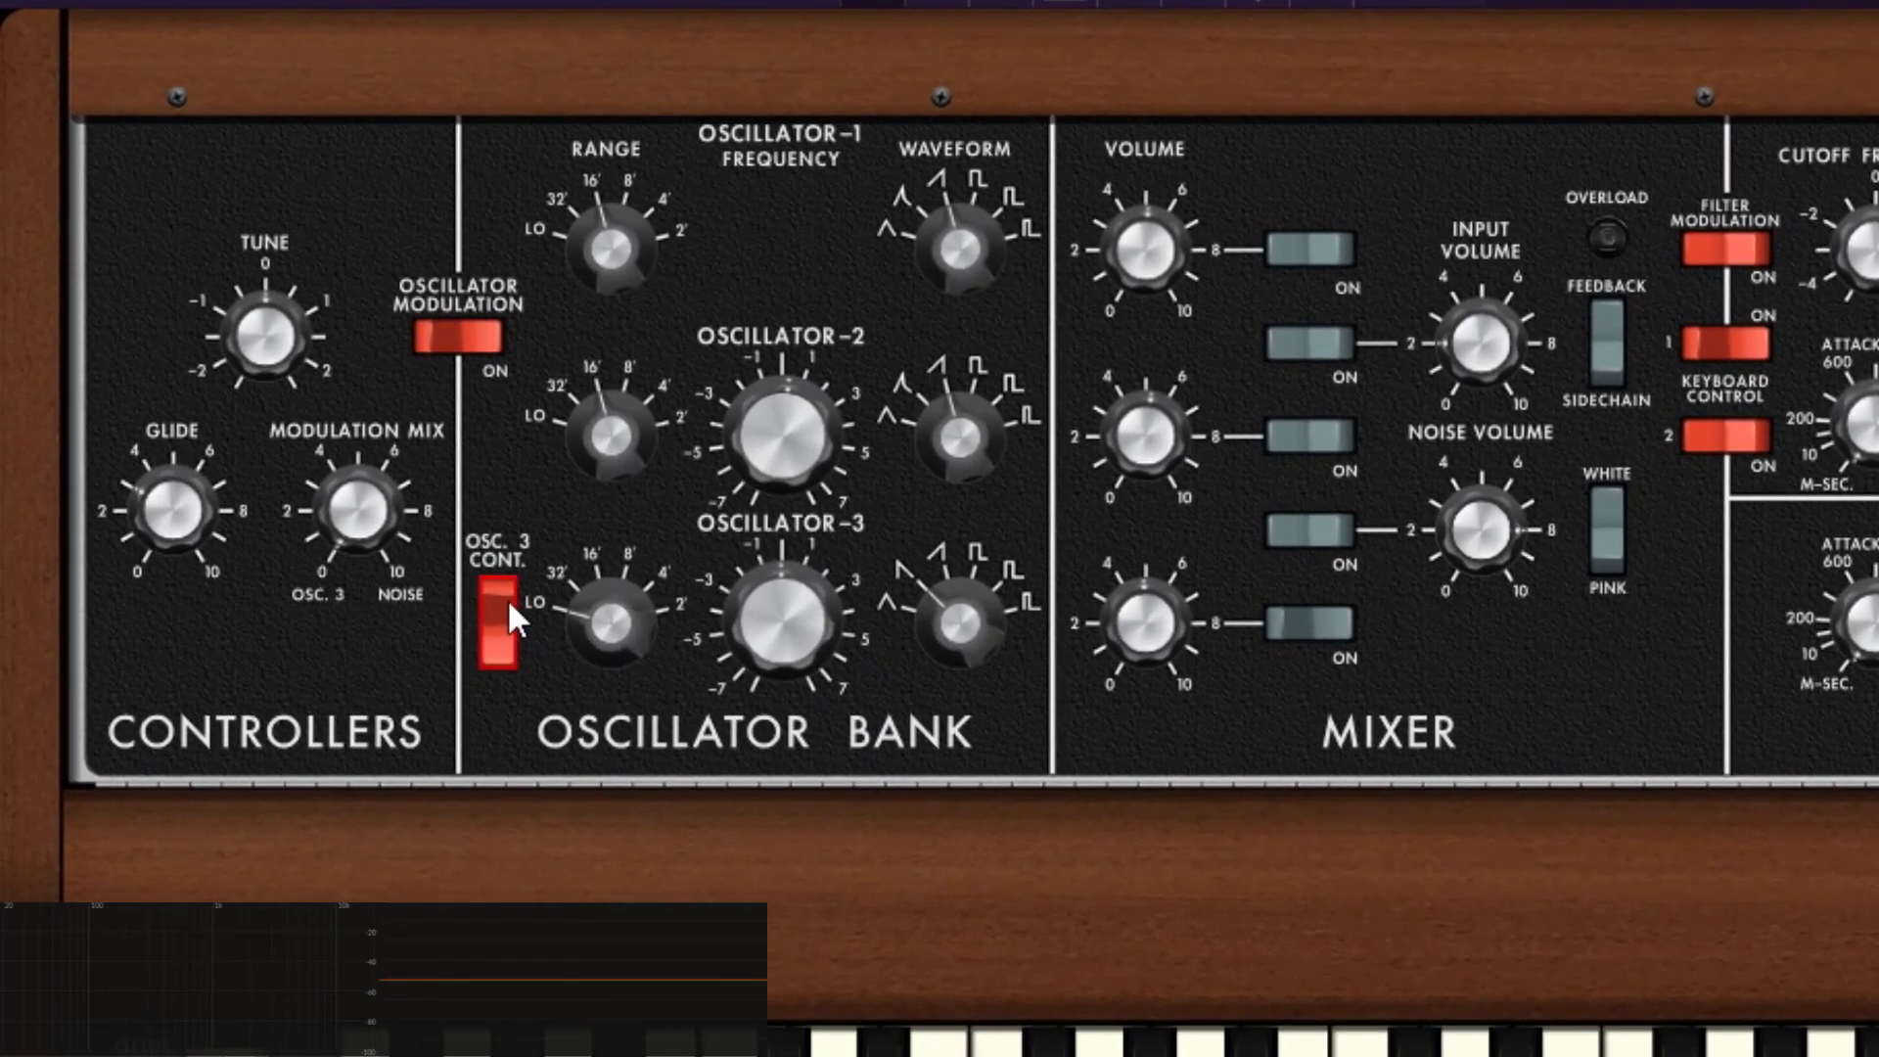
{"action": "left_click", "coordinate": [506, 599]}
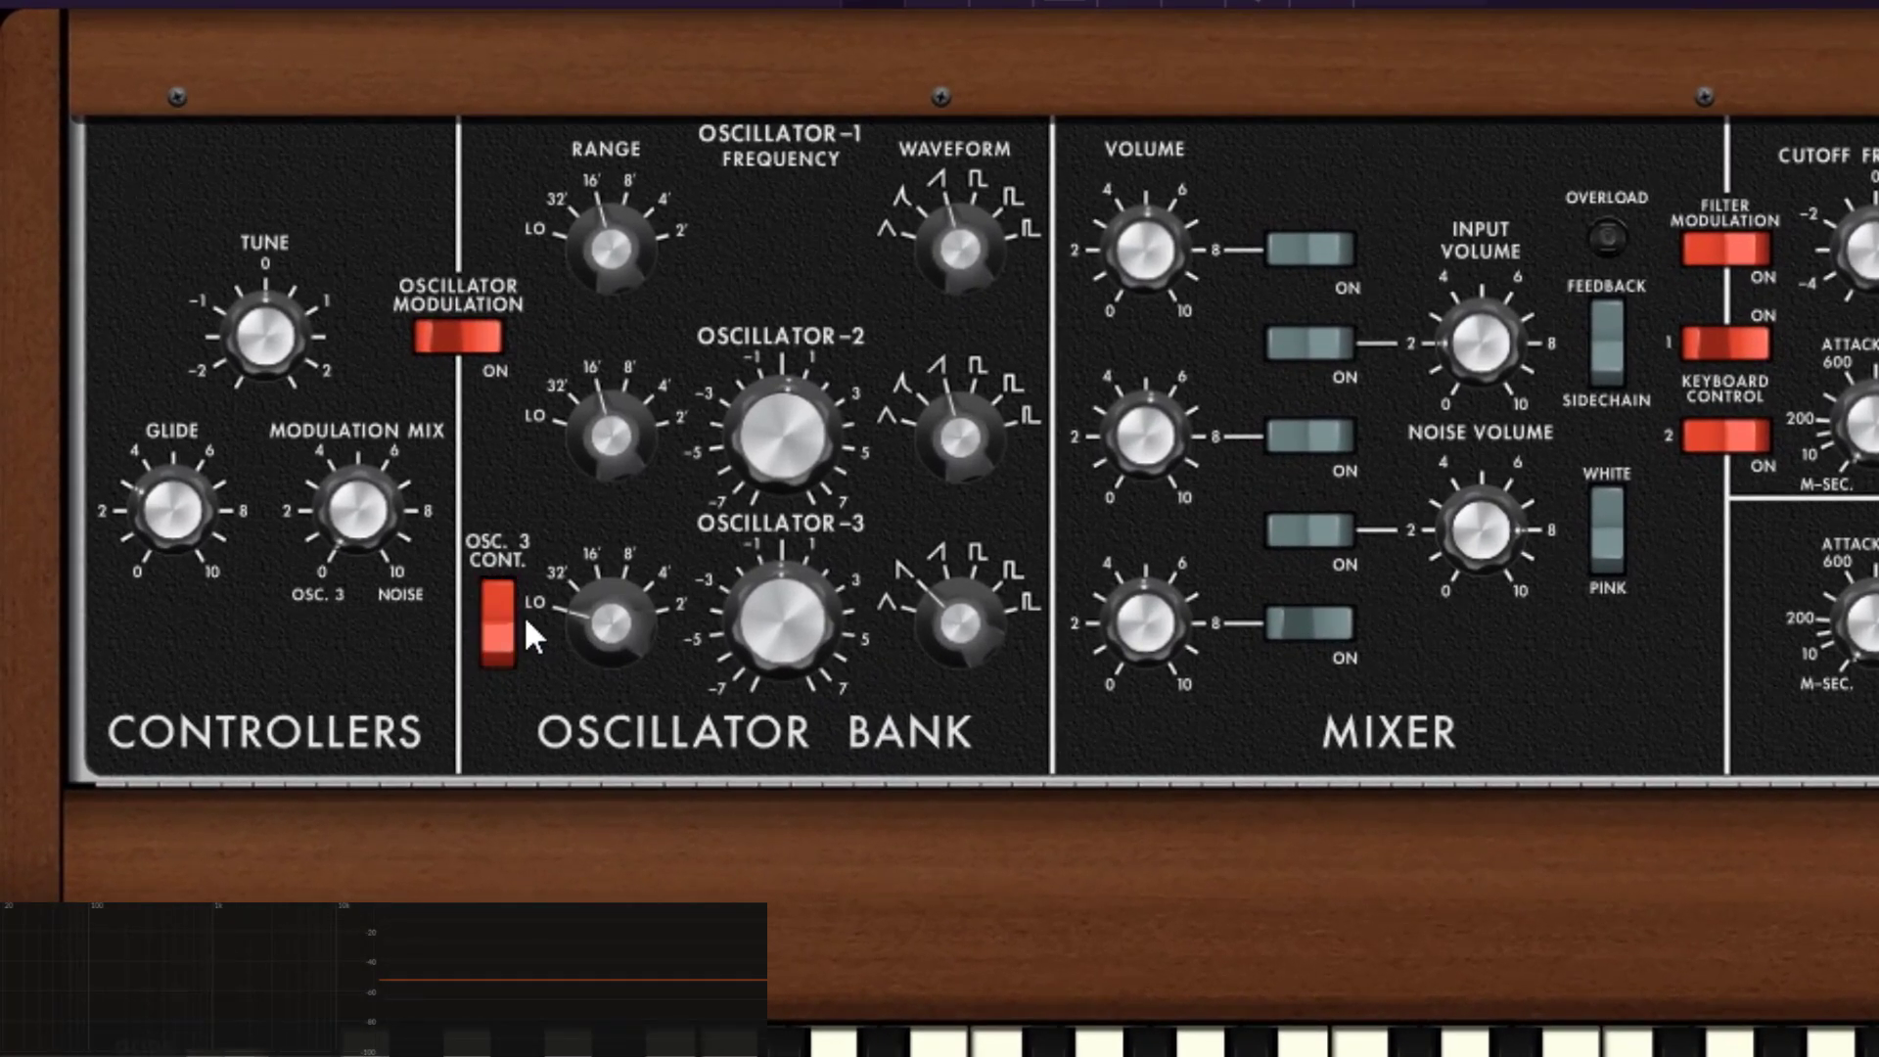
- Raise Oscillator 3's range and play test notes across the keyboard to hear its response
{"action": "left_click_drag", "start_coordinate": [615, 596], "coordinate": [608, 474]}
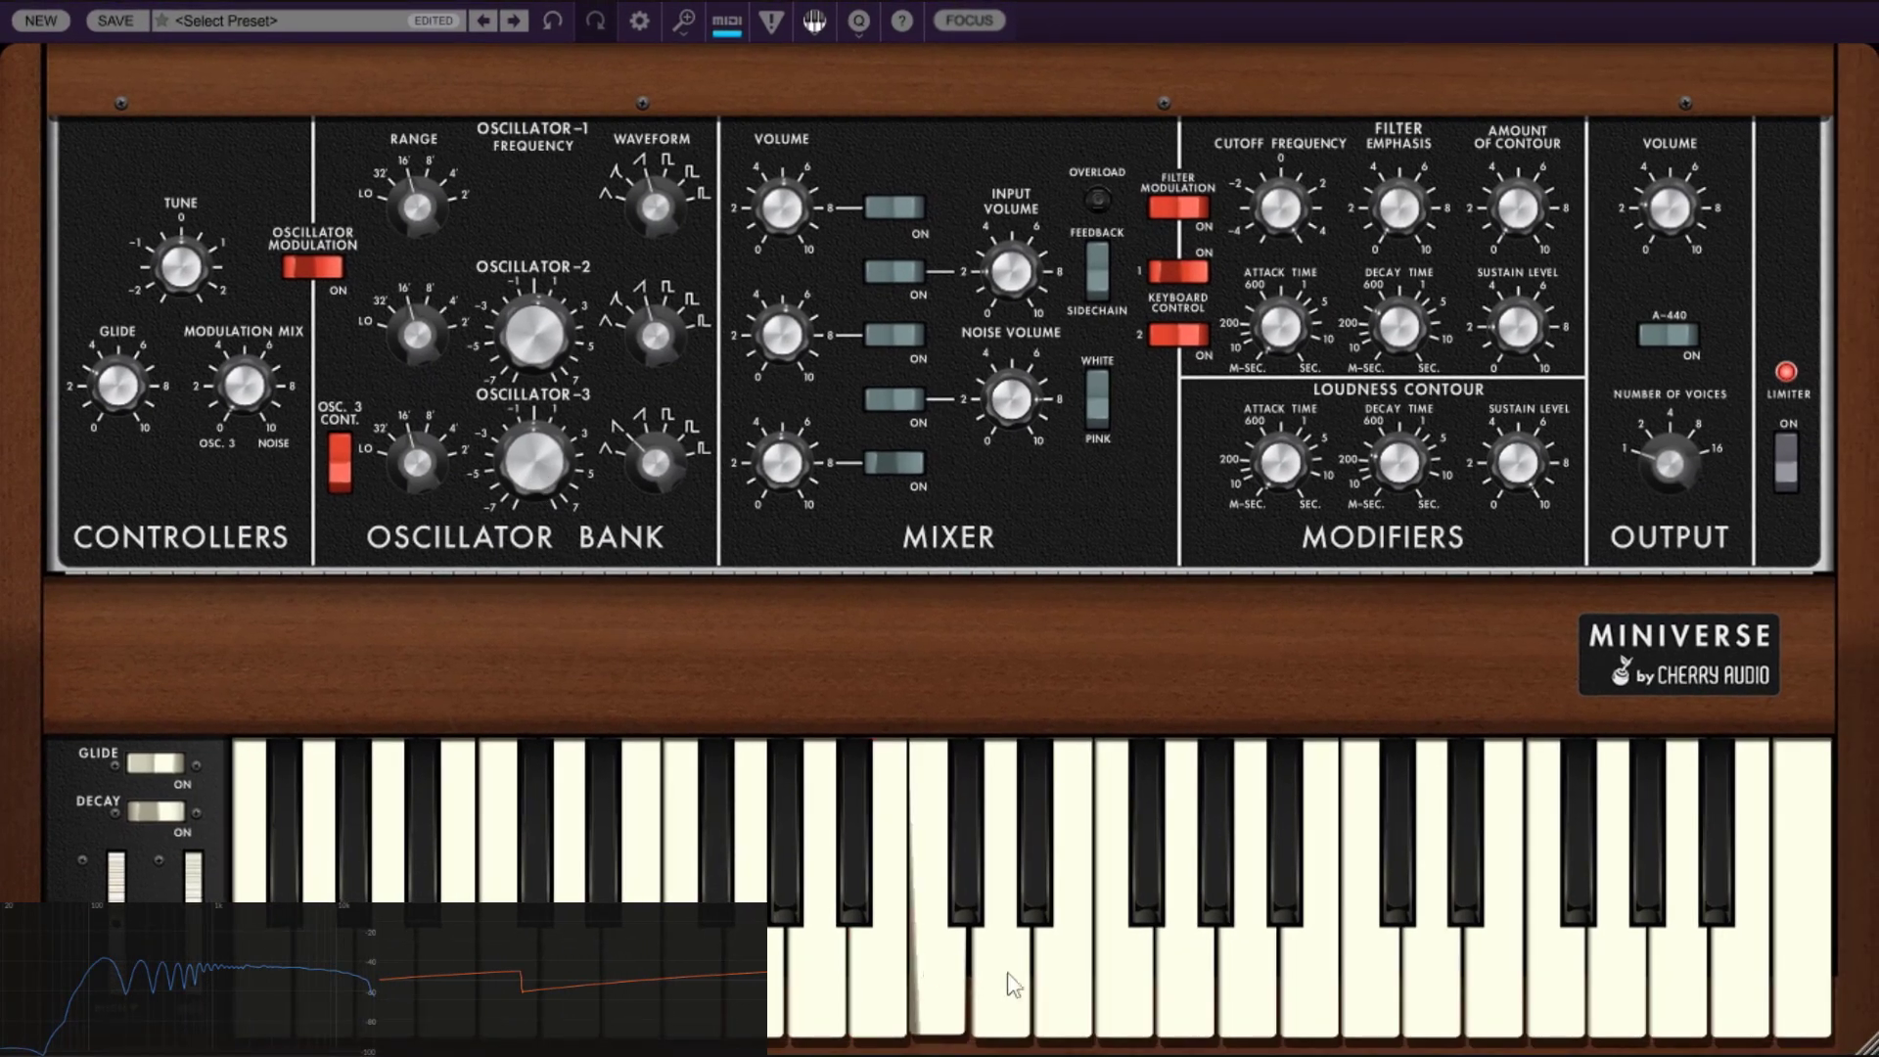
{"action": "left_click", "coordinate": [1081, 974]}
{"action": "left_click", "coordinate": [781, 988]}
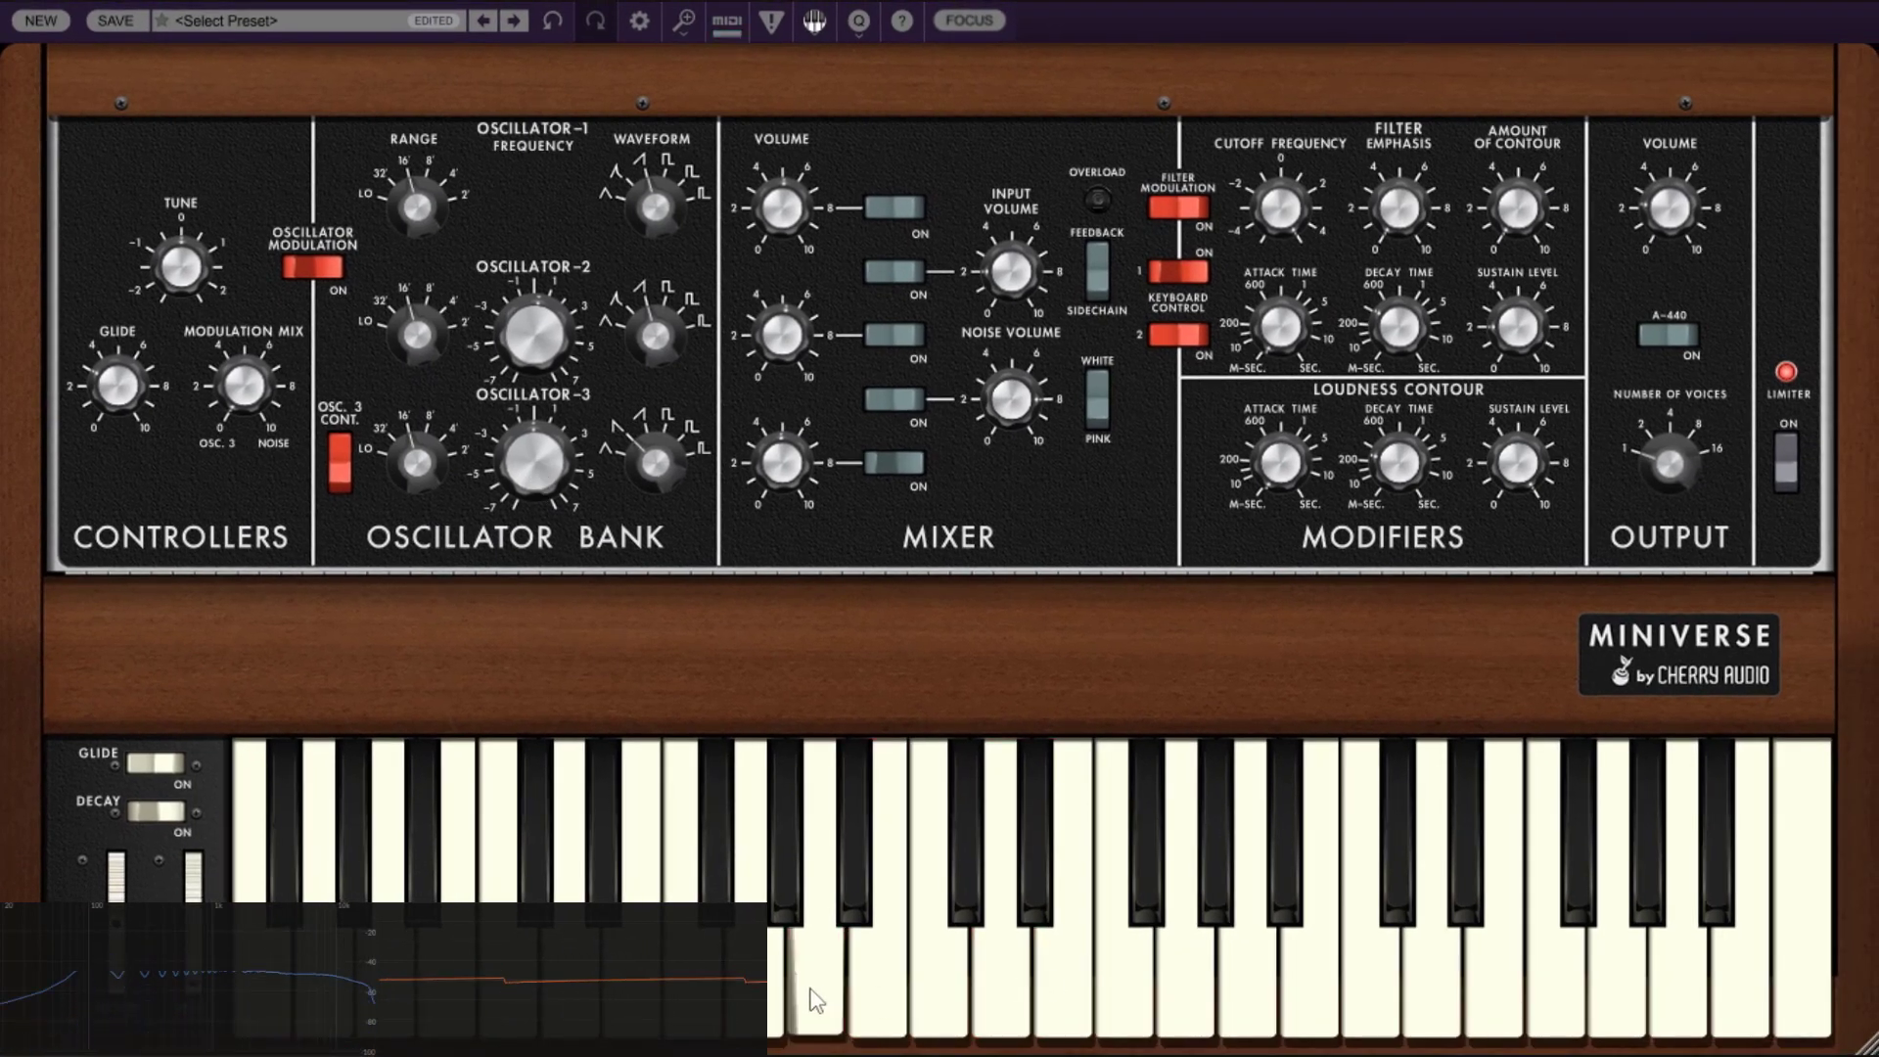
{"action": "left_click", "coordinate": [905, 998]}
{"action": "left_click", "coordinate": [1001, 988]}
{"action": "left_click", "coordinate": [1397, 841]}
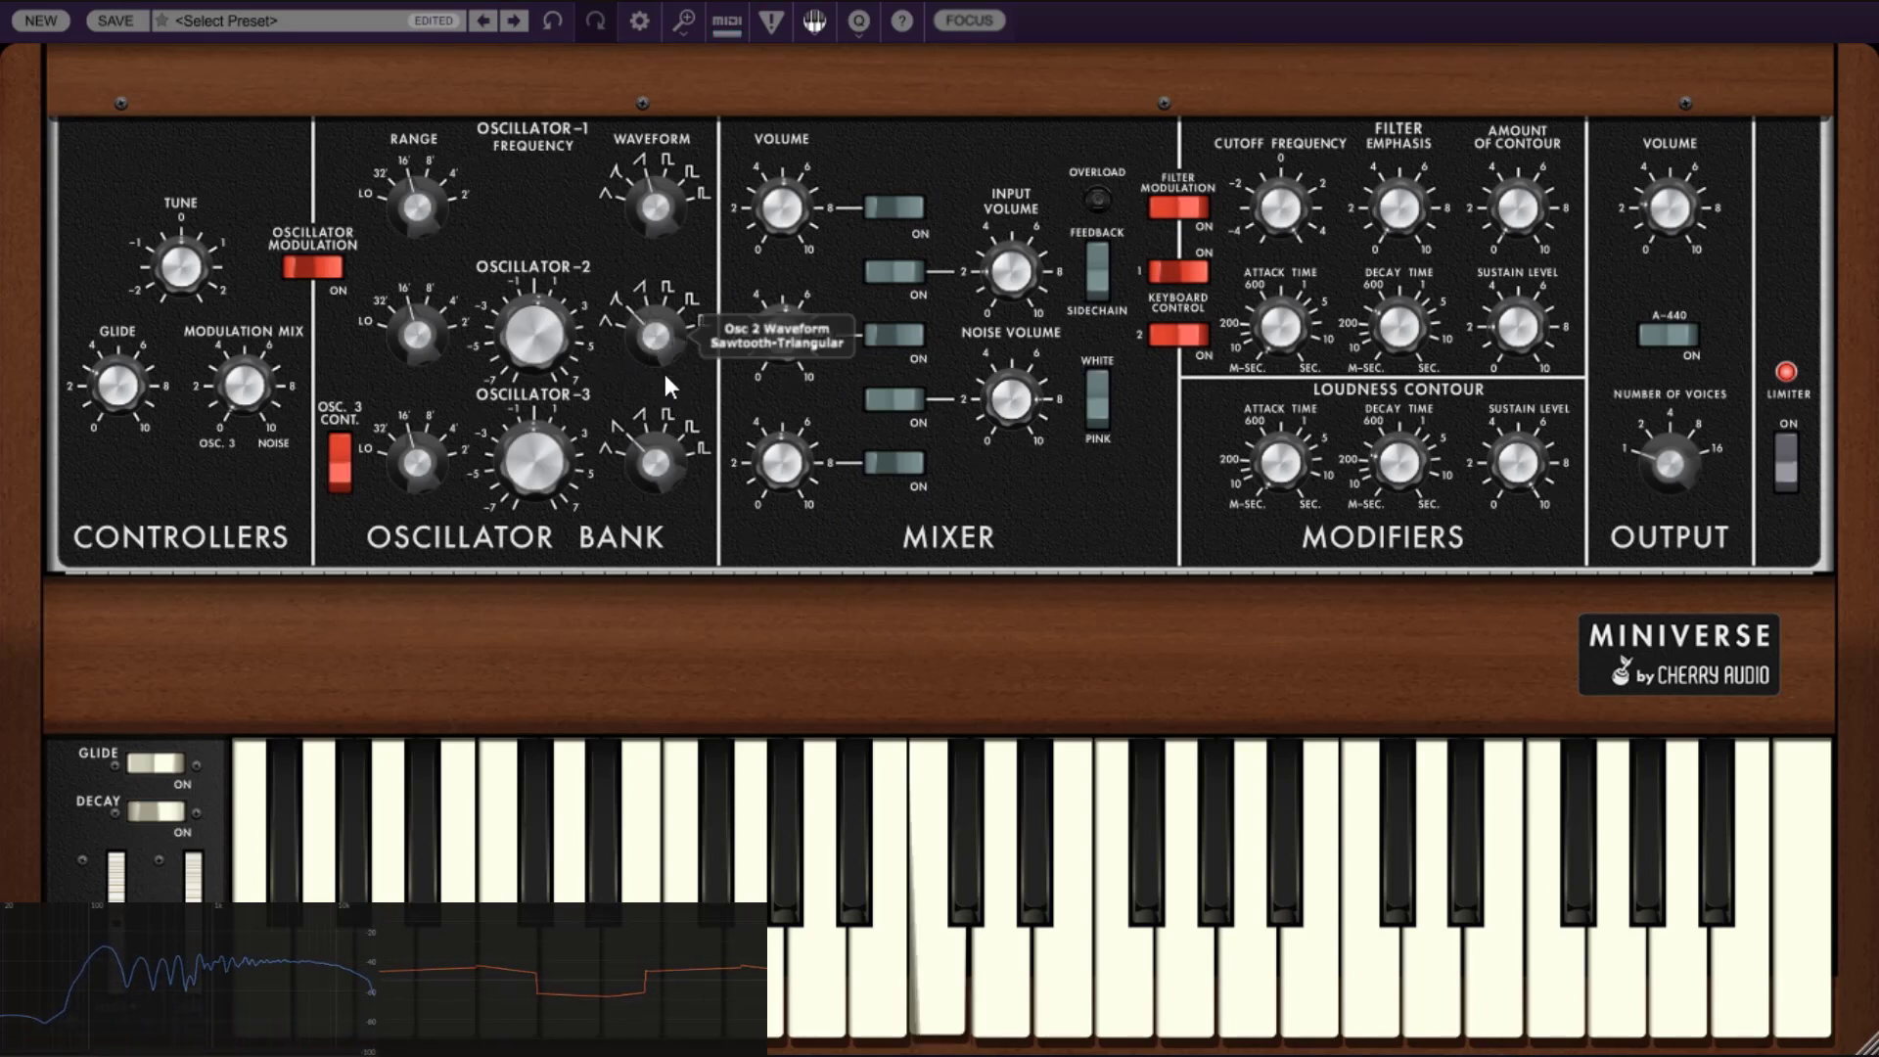
- Set Oscillator 1's waveform to square and Oscillator 3's to sawtooth, and raise Oscillator 3's range
{"action": "left_click_drag", "start_coordinate": [668, 192], "coordinate": [667, 184]}
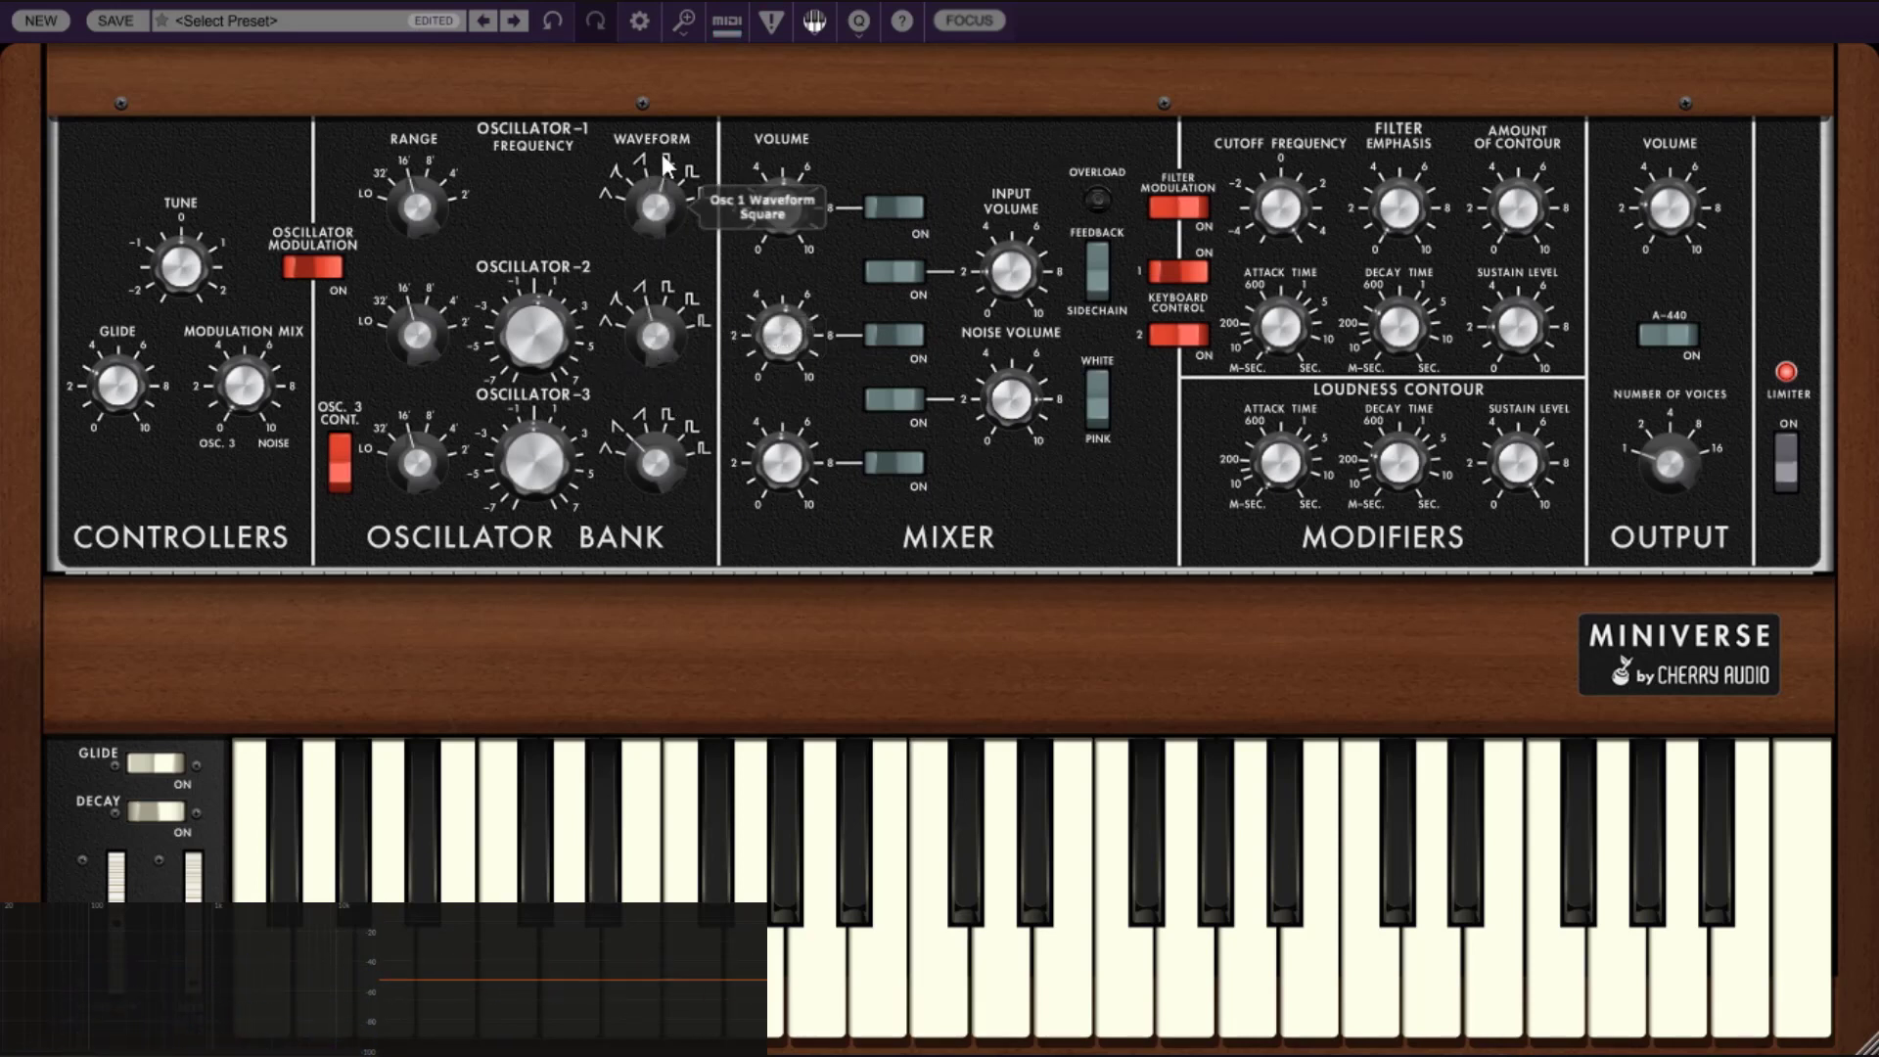
{"action": "left_click_drag", "start_coordinate": [654, 483], "coordinate": [658, 426]}
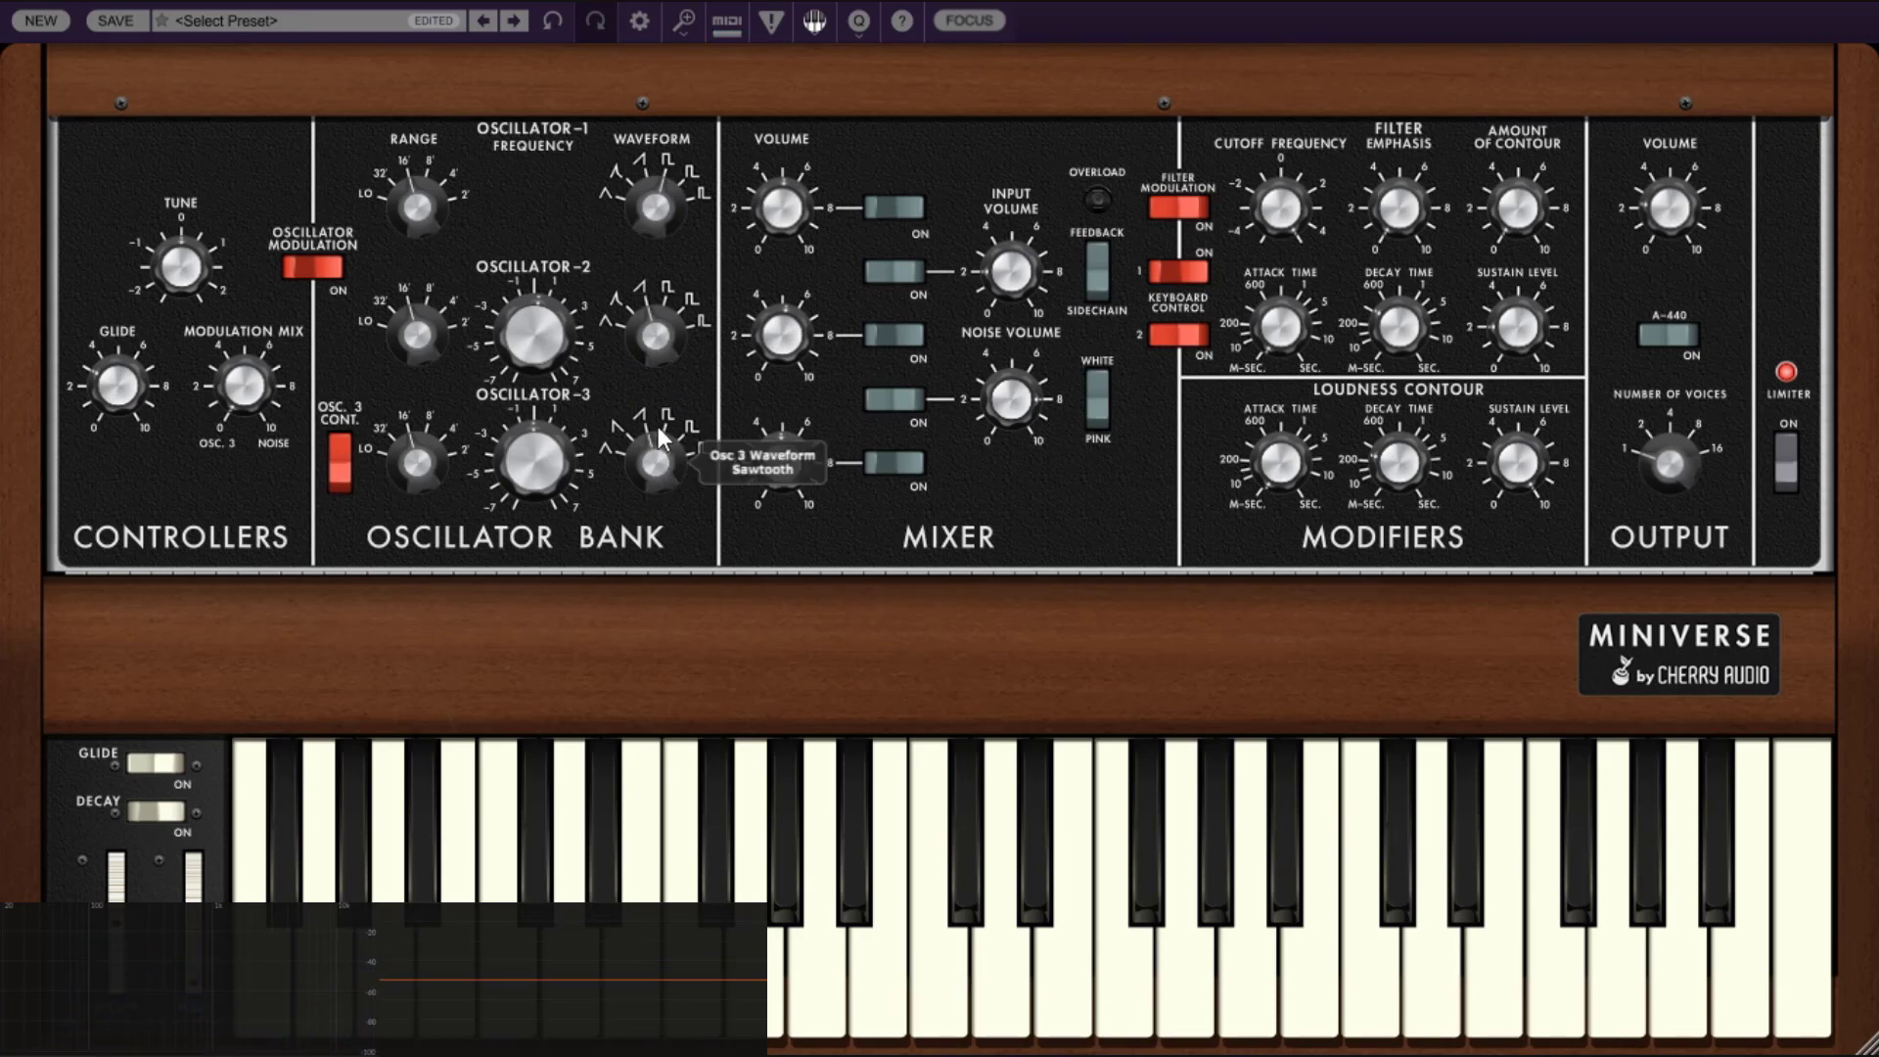
{"action": "left_click_drag", "start_coordinate": [417, 460], "coordinate": [407, 386]}
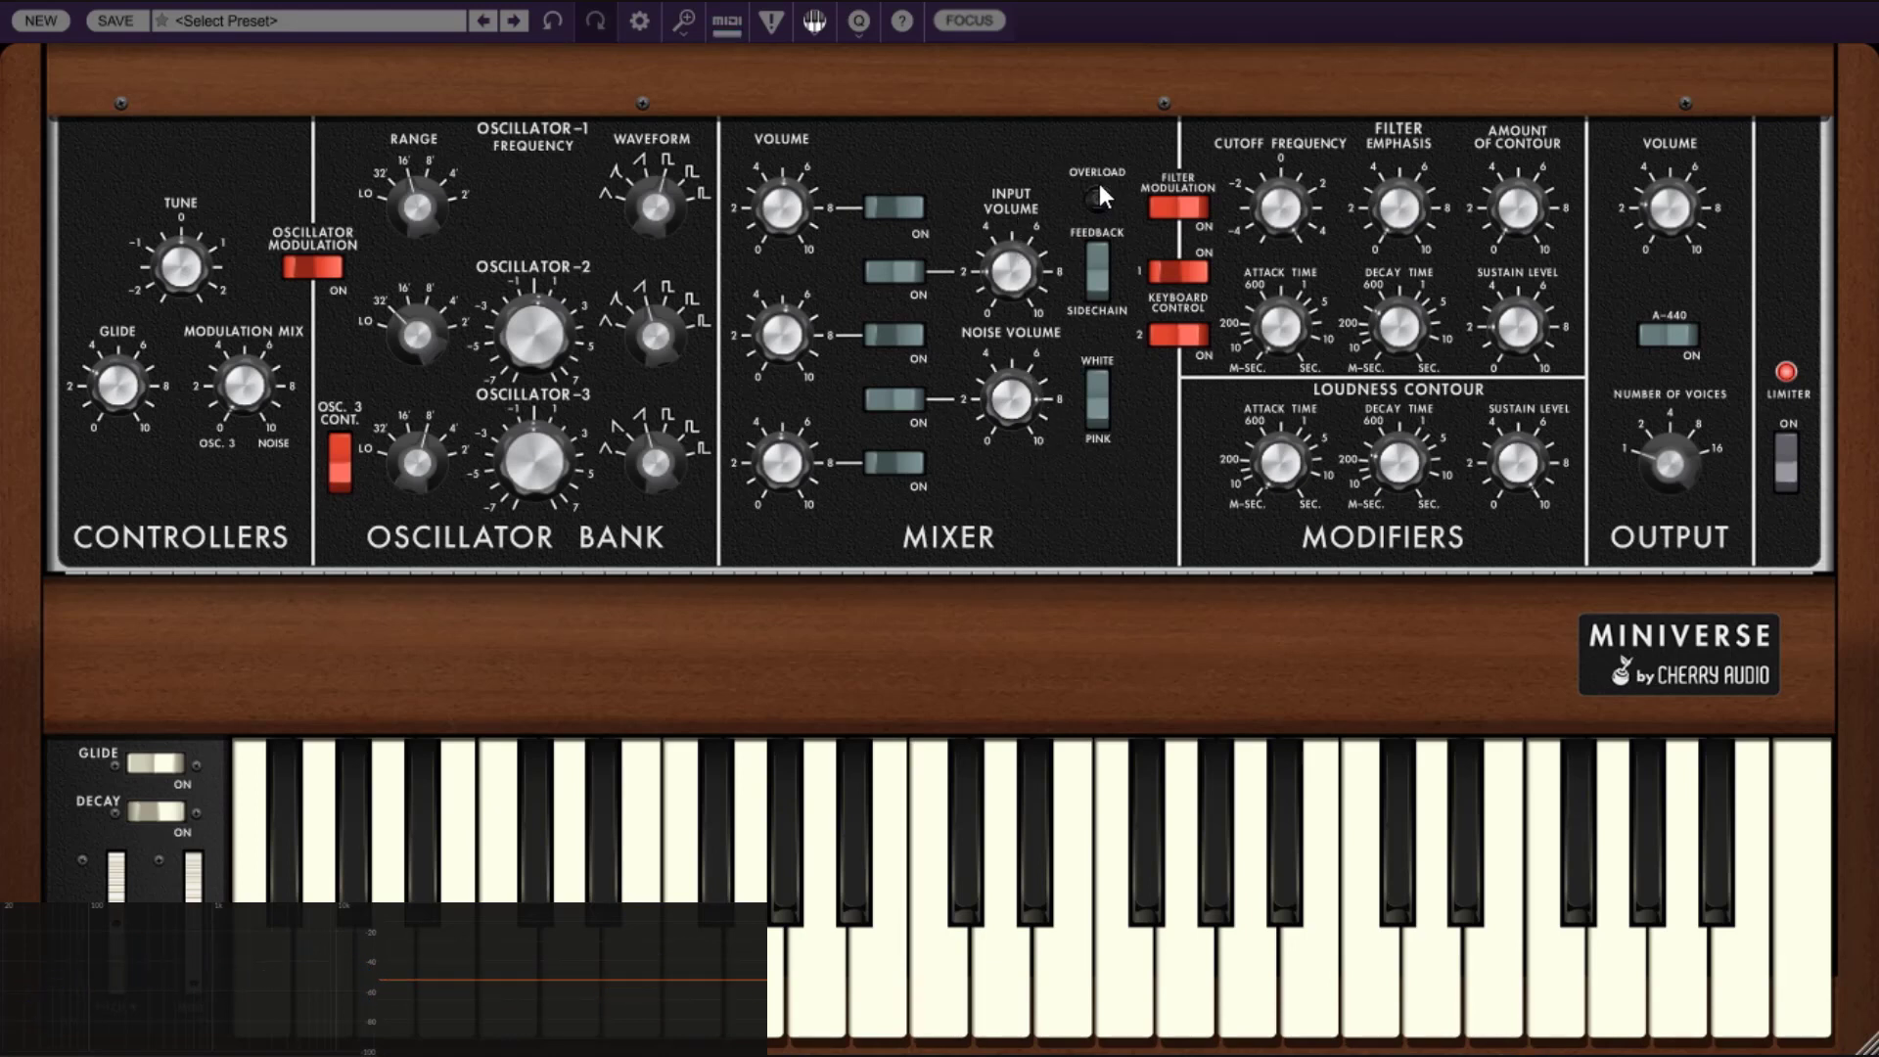
- Start a new initialised patch and lower the output volume
{"action": "left_click", "coordinate": [49, 24]}
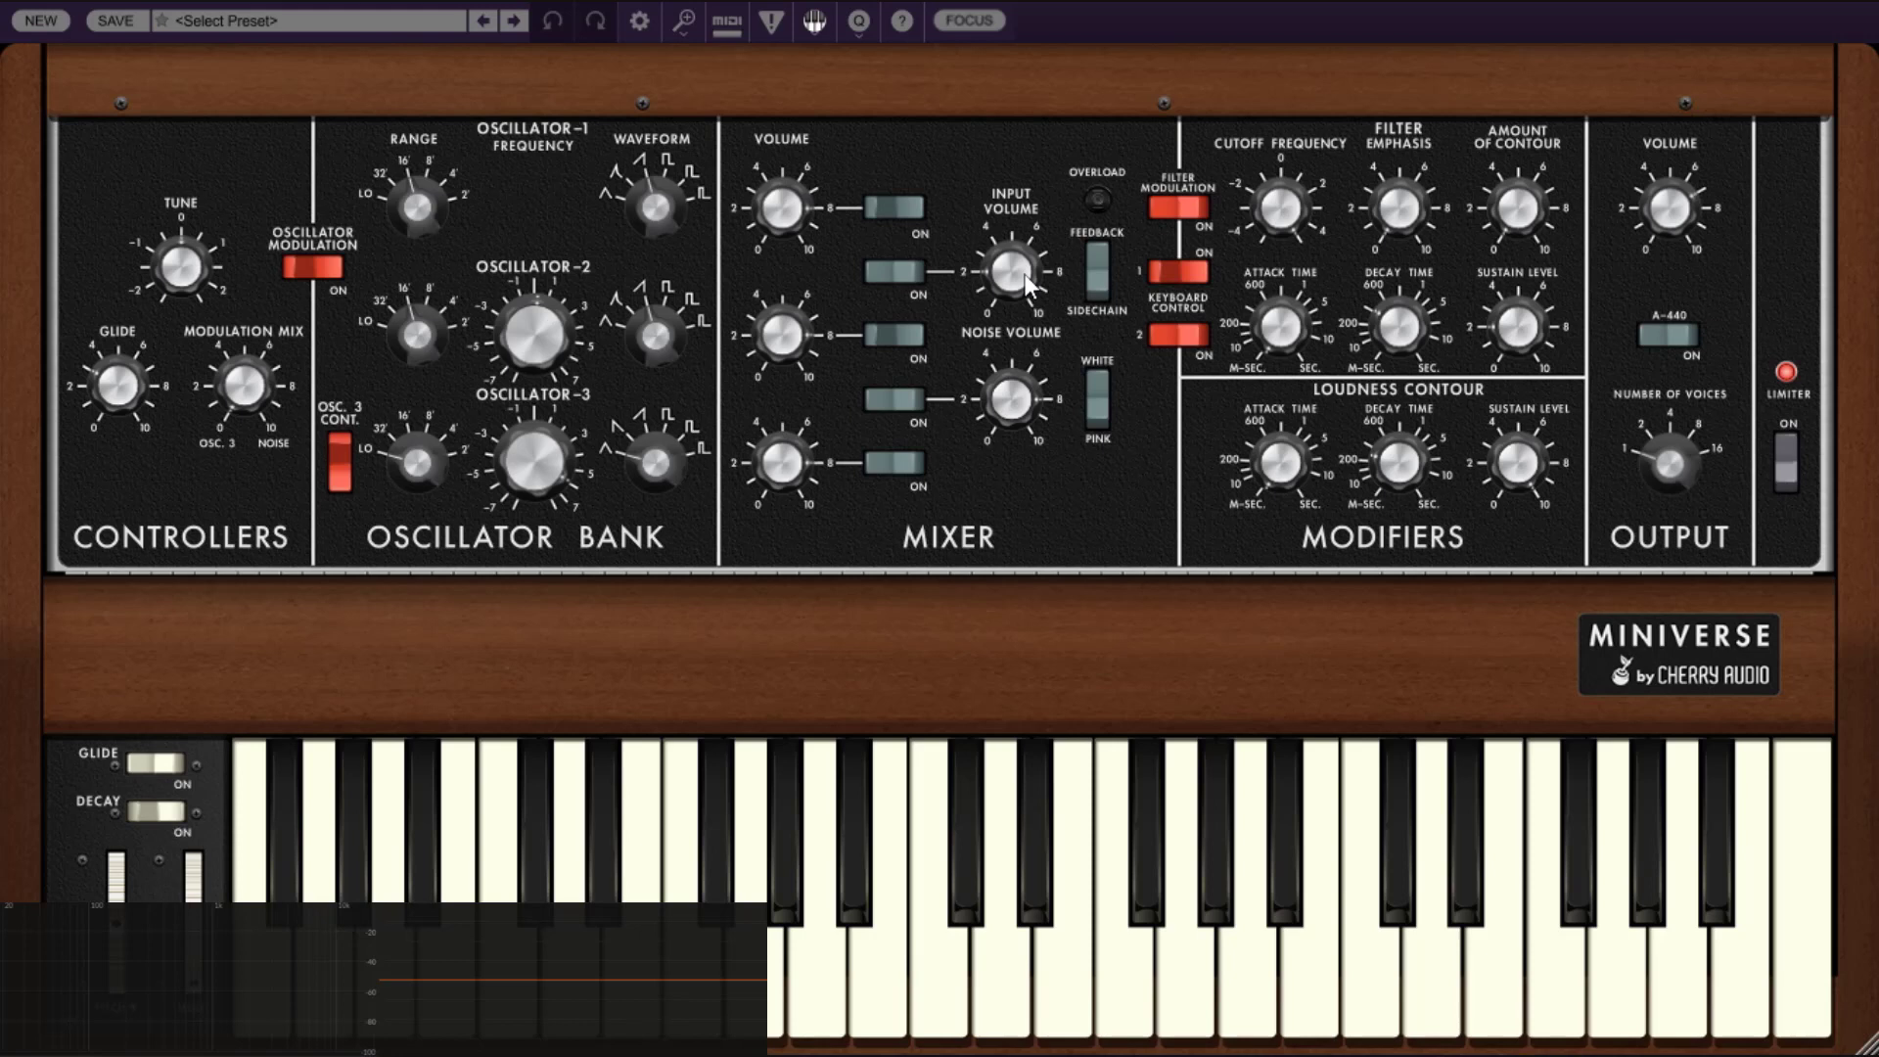
{"action": "mouse_move", "coordinate": [1027, 284]}
{"action": "left_click_drag", "start_coordinate": [1674, 209], "coordinate": [1718, 351]}
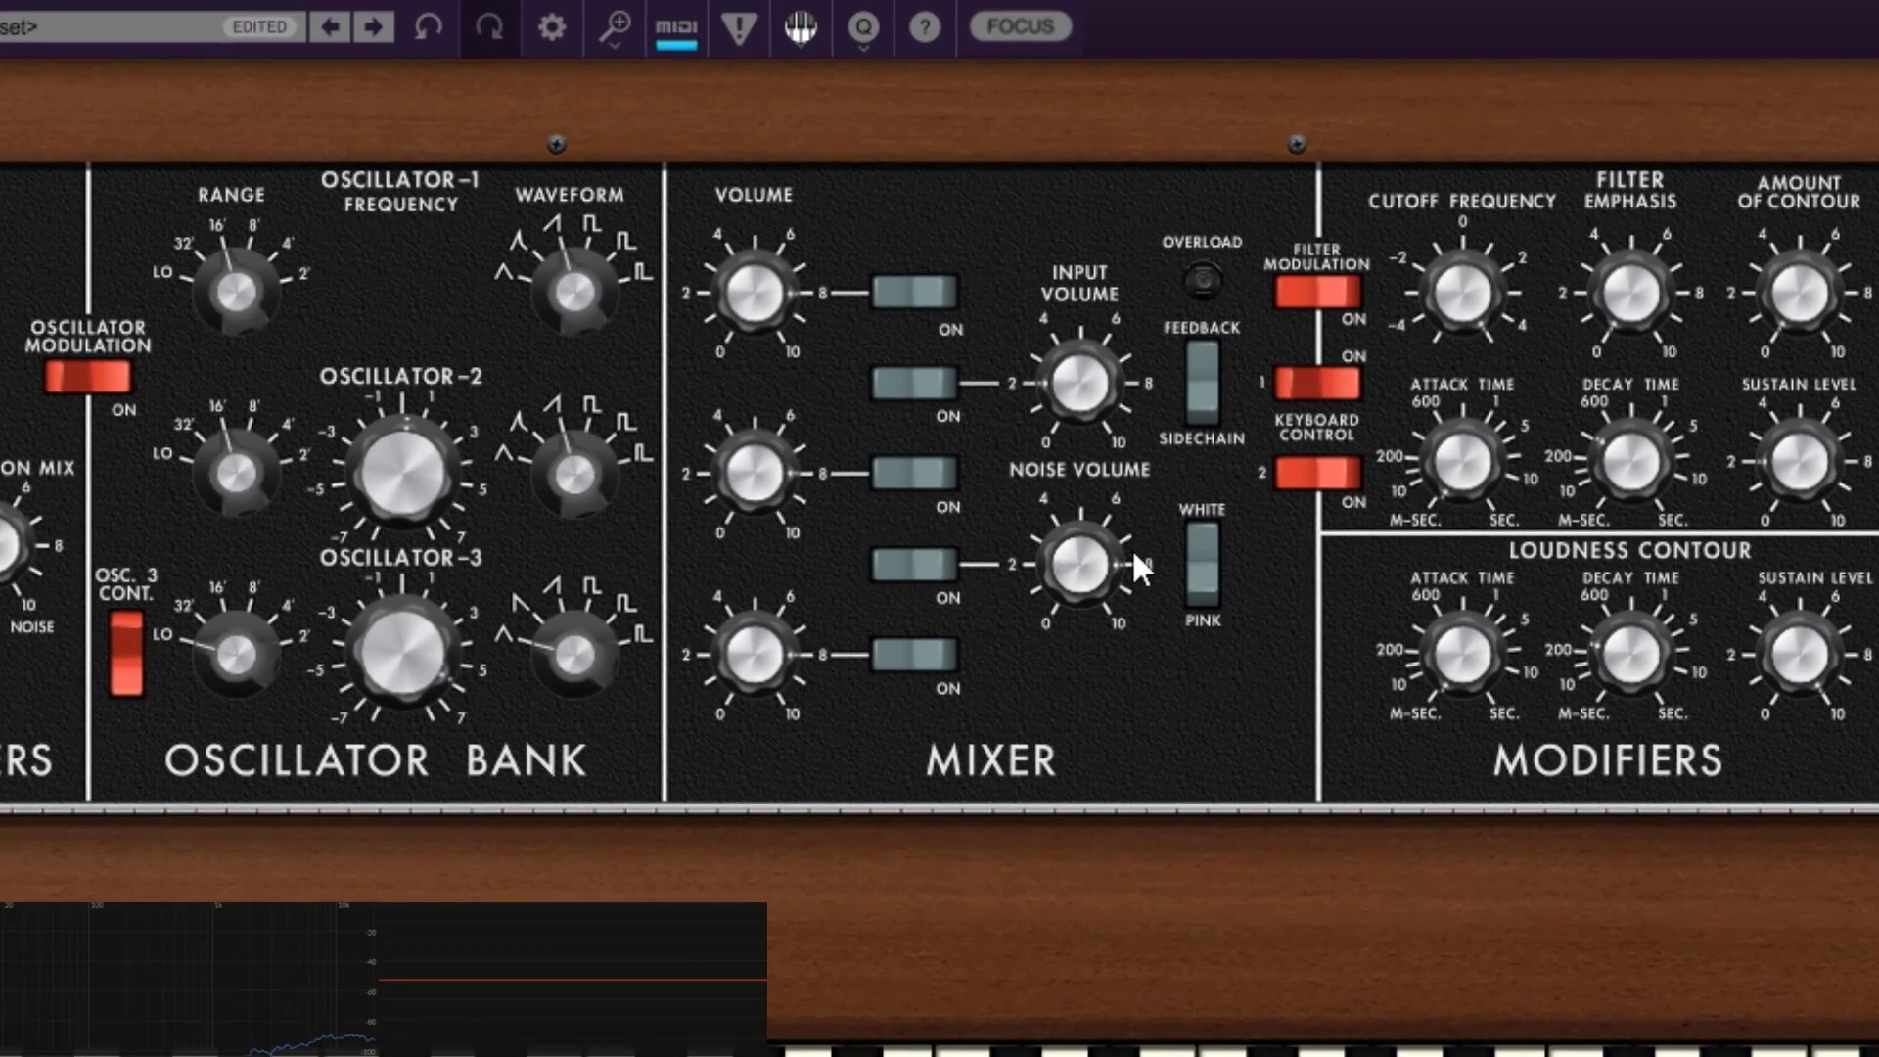
- Switch on the noise source, set its volume to about 76.6% and compare white and pink noise
{"action": "left_click", "coordinate": [948, 568]}
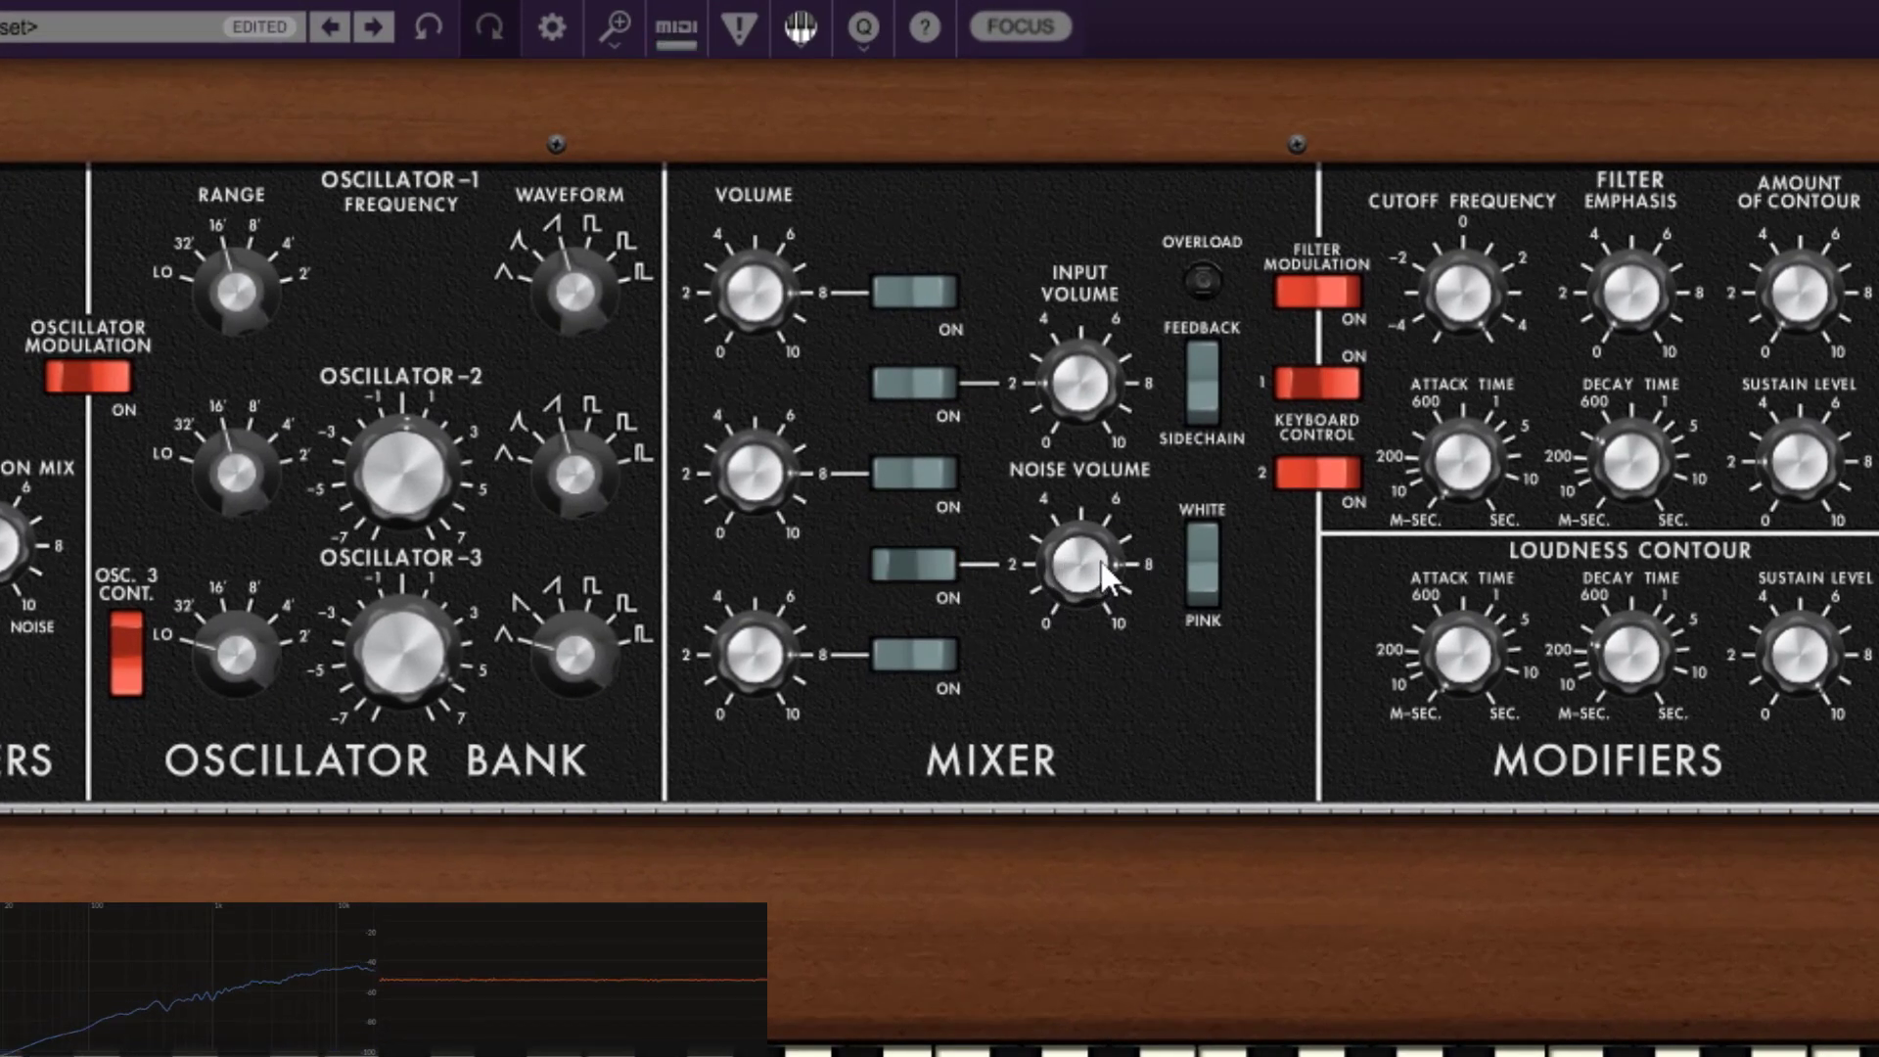
{"action": "left_click", "coordinate": [1219, 560]}
{"action": "left_click_drag", "start_coordinate": [1084, 573], "coordinate": [1132, 575]}
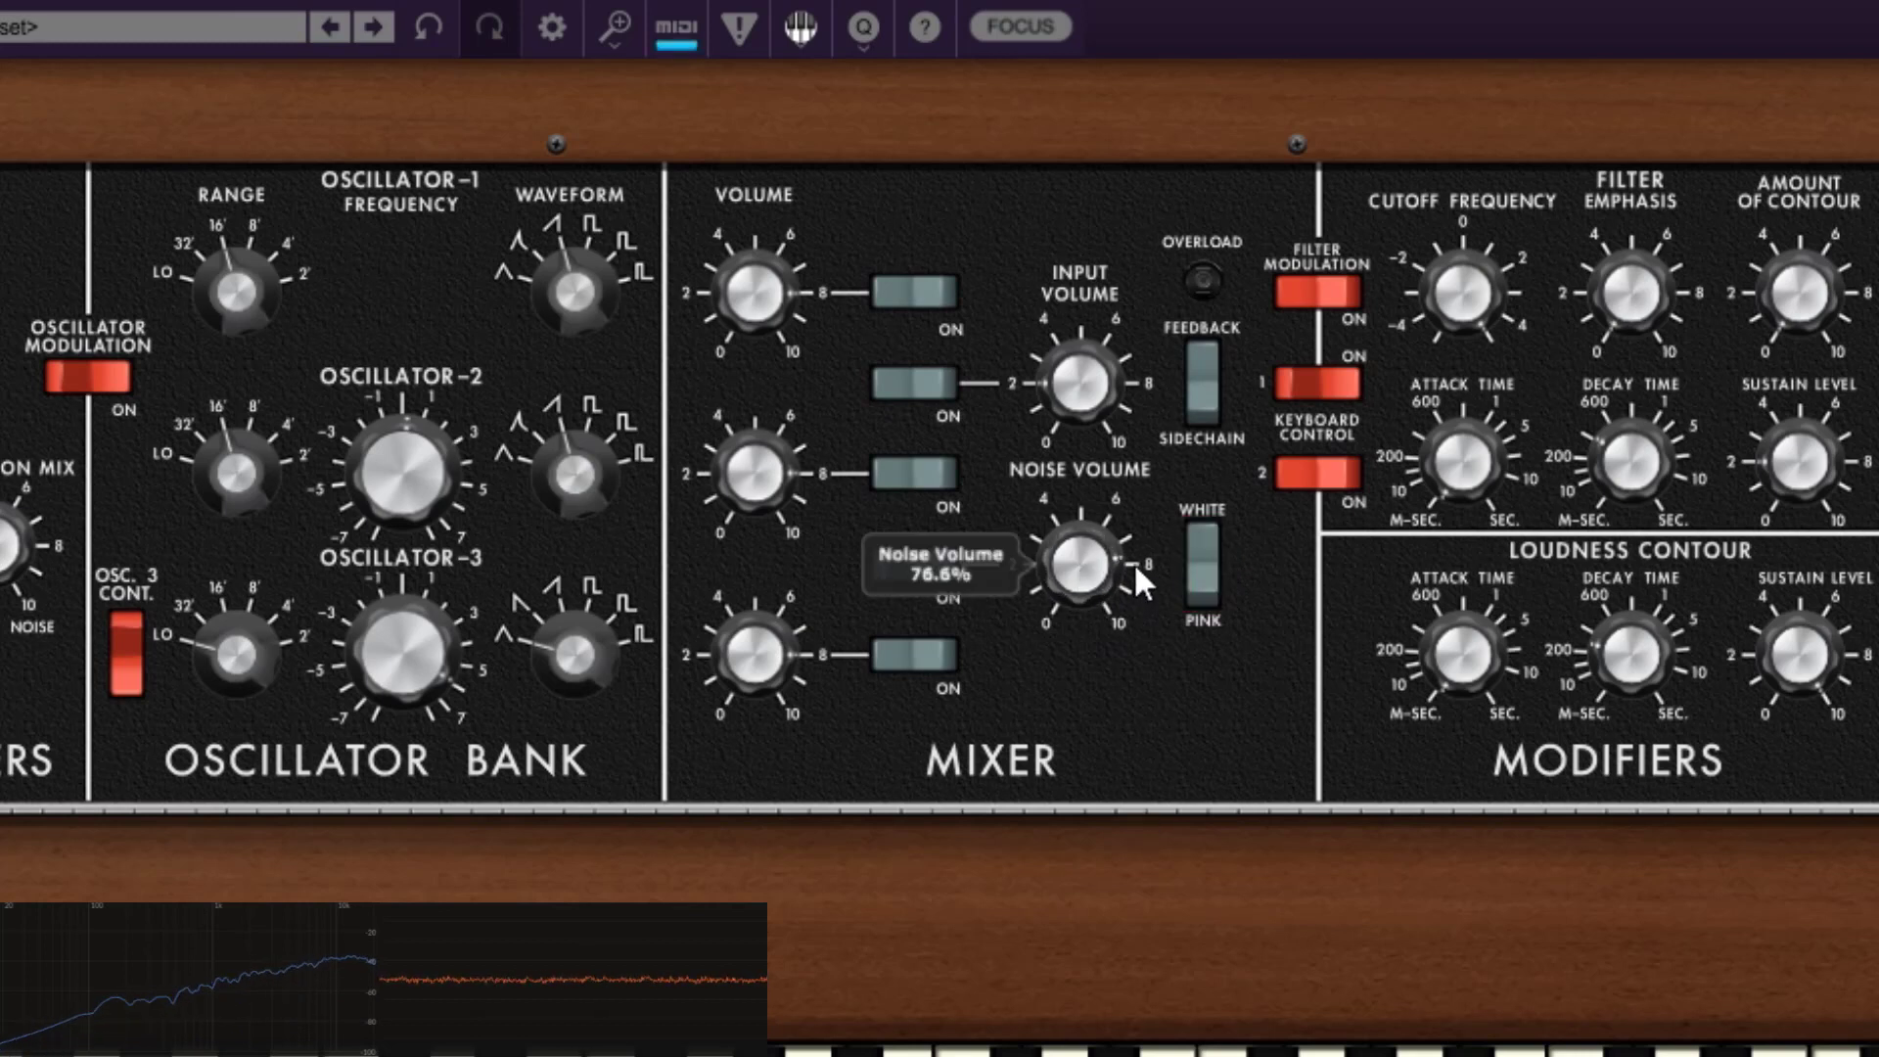
{"action": "left_click", "coordinate": [1199, 544]}
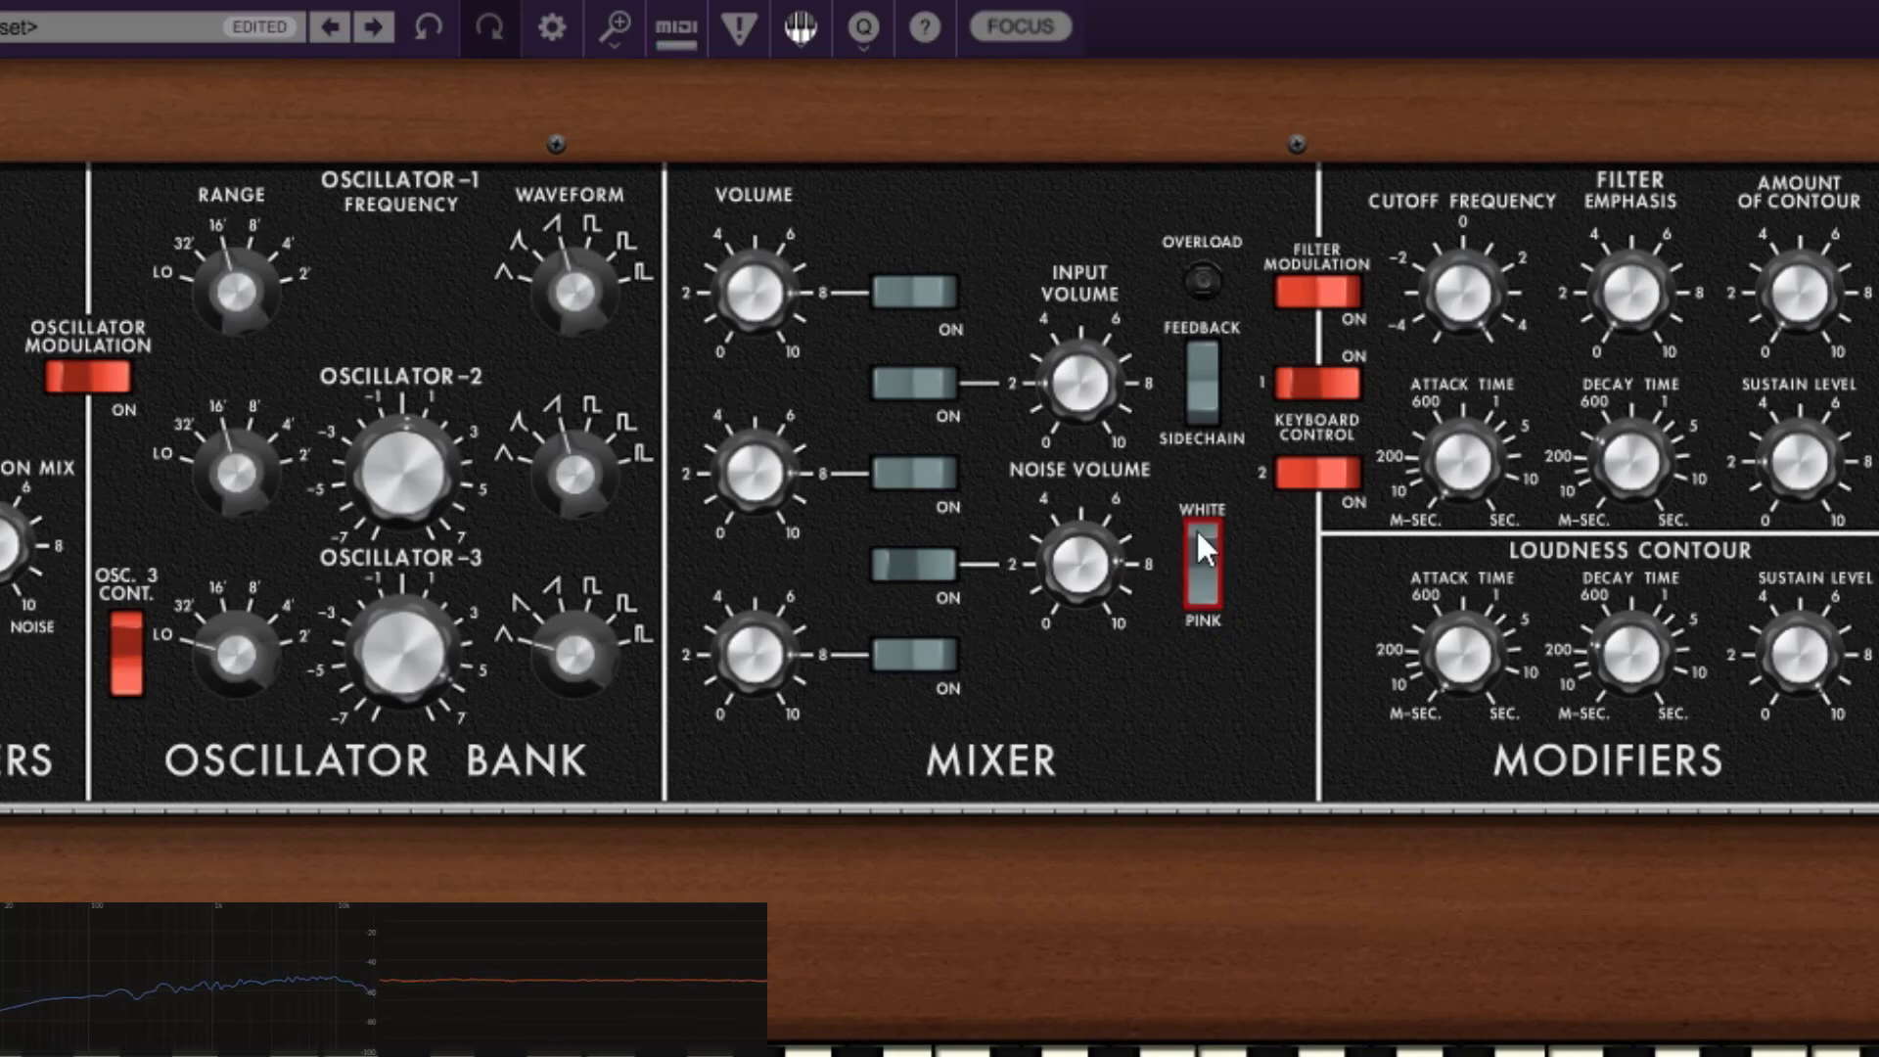
- Switch the noise source off in the mixer and reduce the noise volume
{"action": "left_click", "coordinate": [945, 473]}
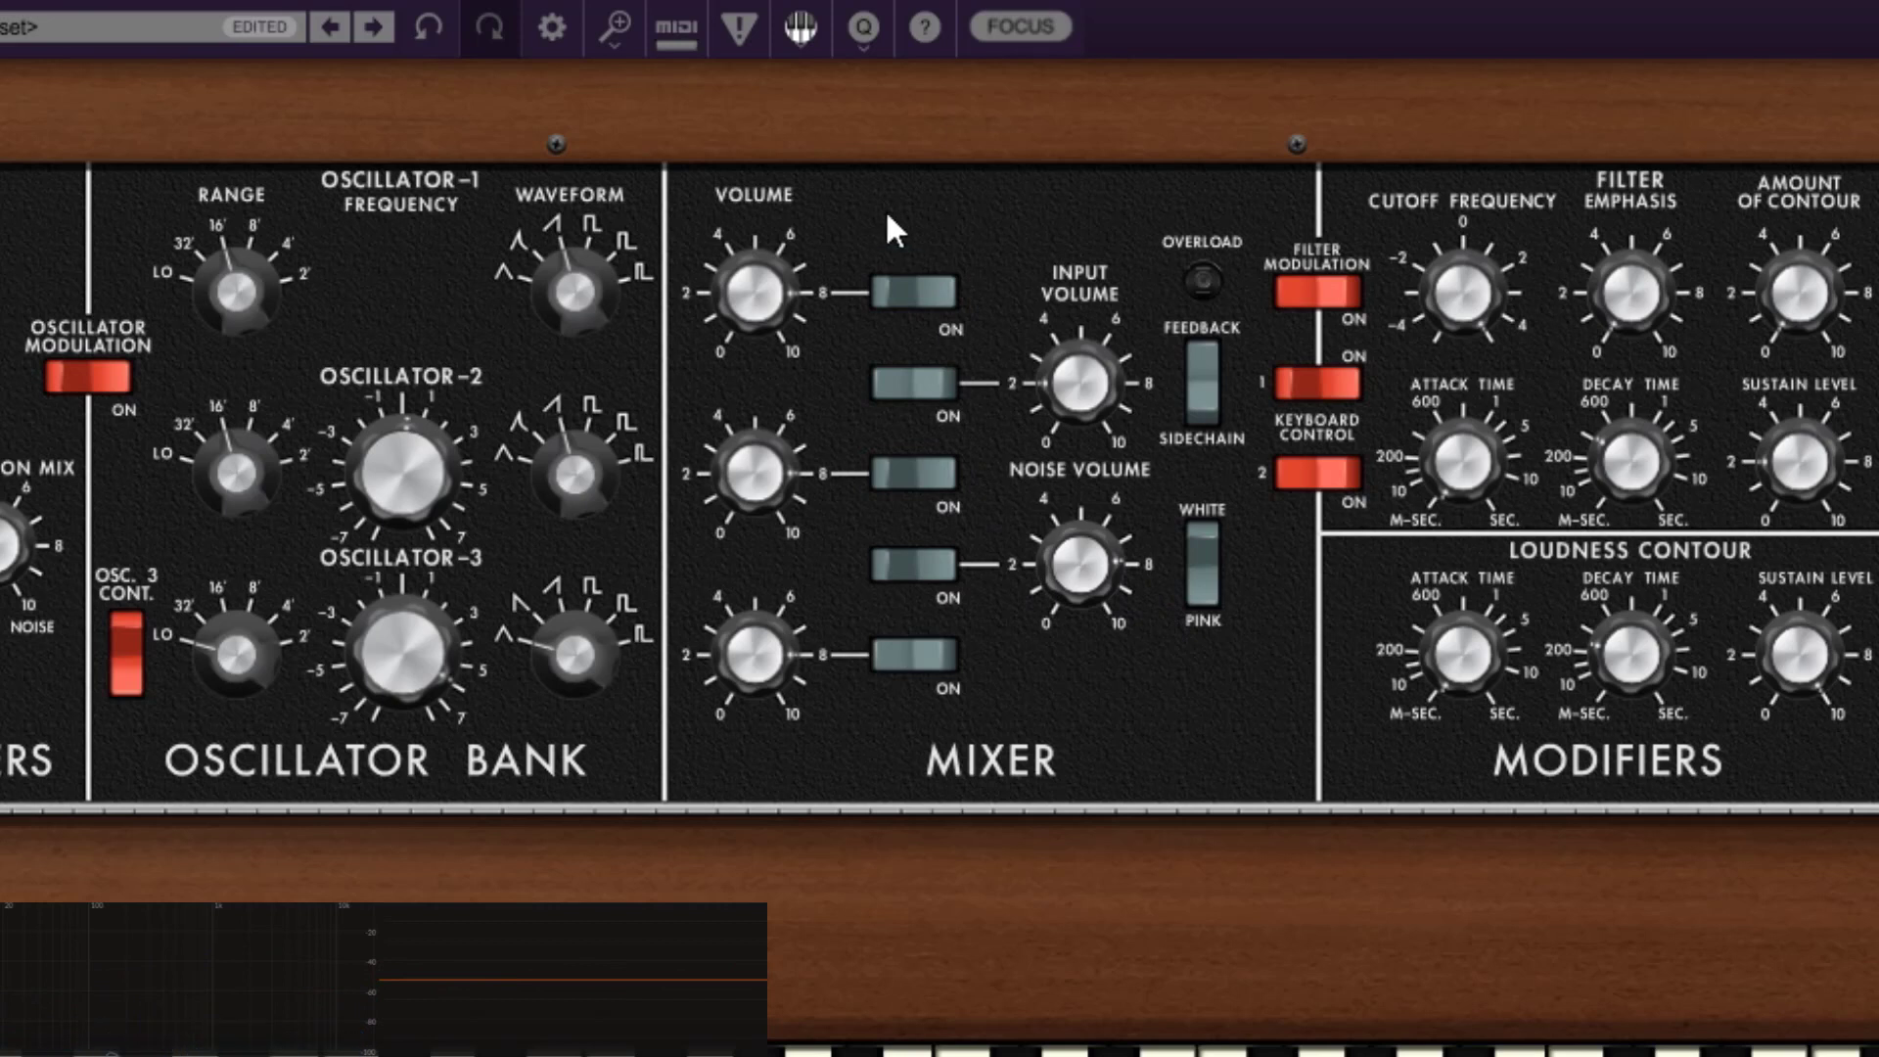
{"action": "mouse_move", "coordinate": [1086, 571]}
{"action": "left_mouse_down"}
{"action": "mouse_move", "coordinate": [1112, 668]}
{"action": "mouse_move", "coordinate": [1077, 432]}
{"action": "mouse_move", "coordinate": [1108, 664]}
{"action": "left_mouse_up"}
{"action": "left_click", "coordinate": [894, 553]}
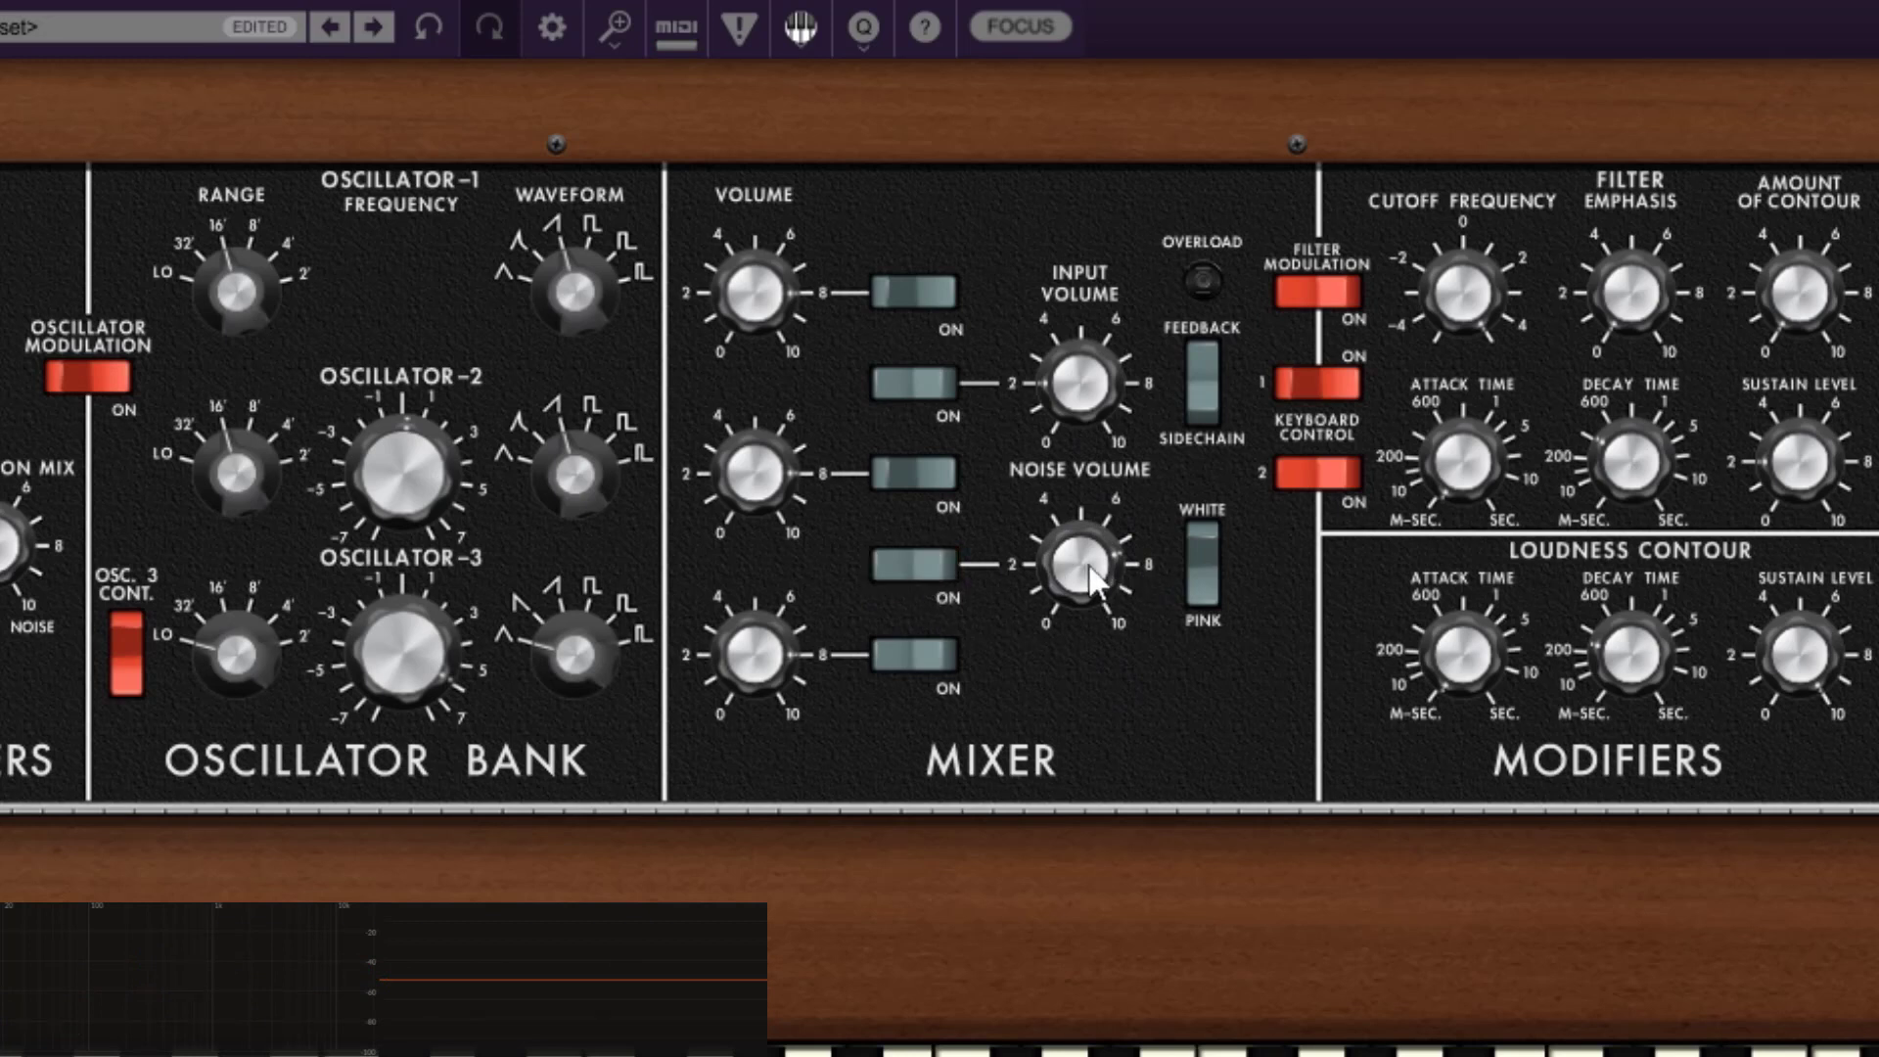
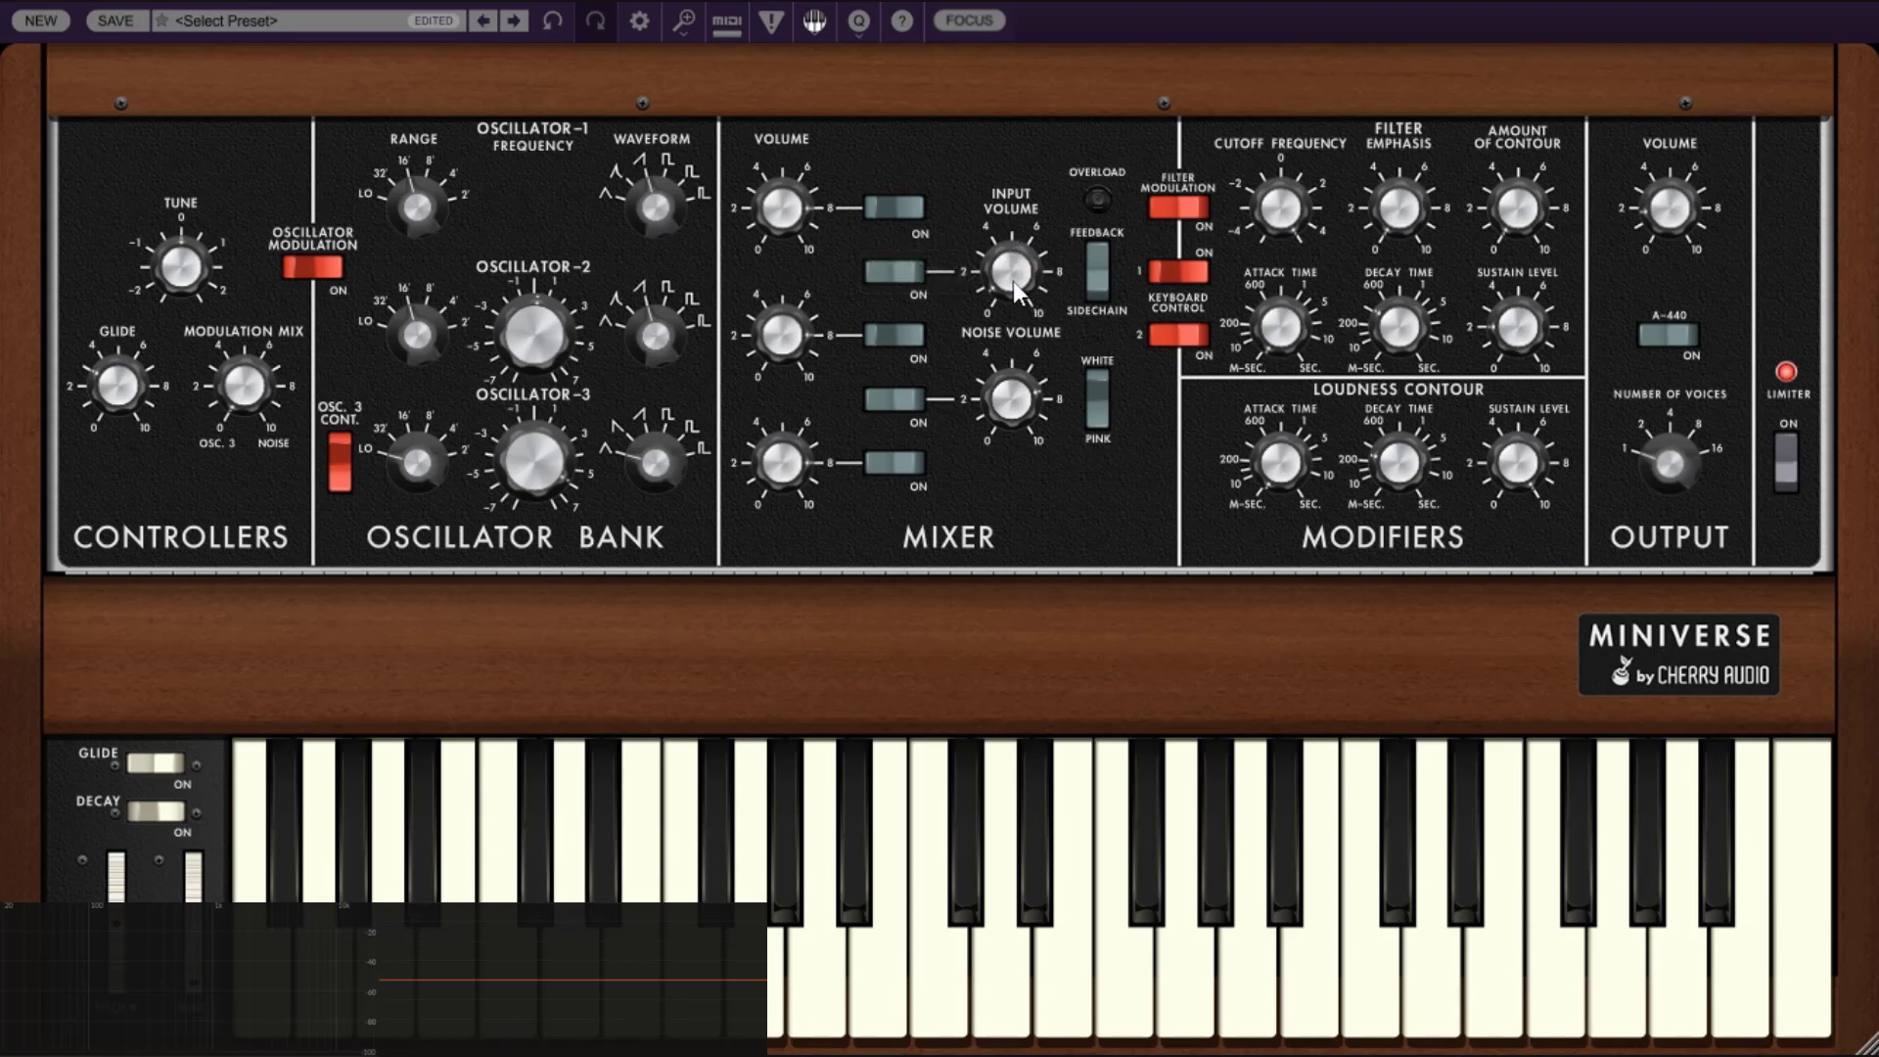
- Audition the feedback input by sweeping the Input Volume to about 33.2% and beyond, backing it off, and nudging the Noise Volume
{"action": "mouse_move", "coordinate": [1014, 284]}
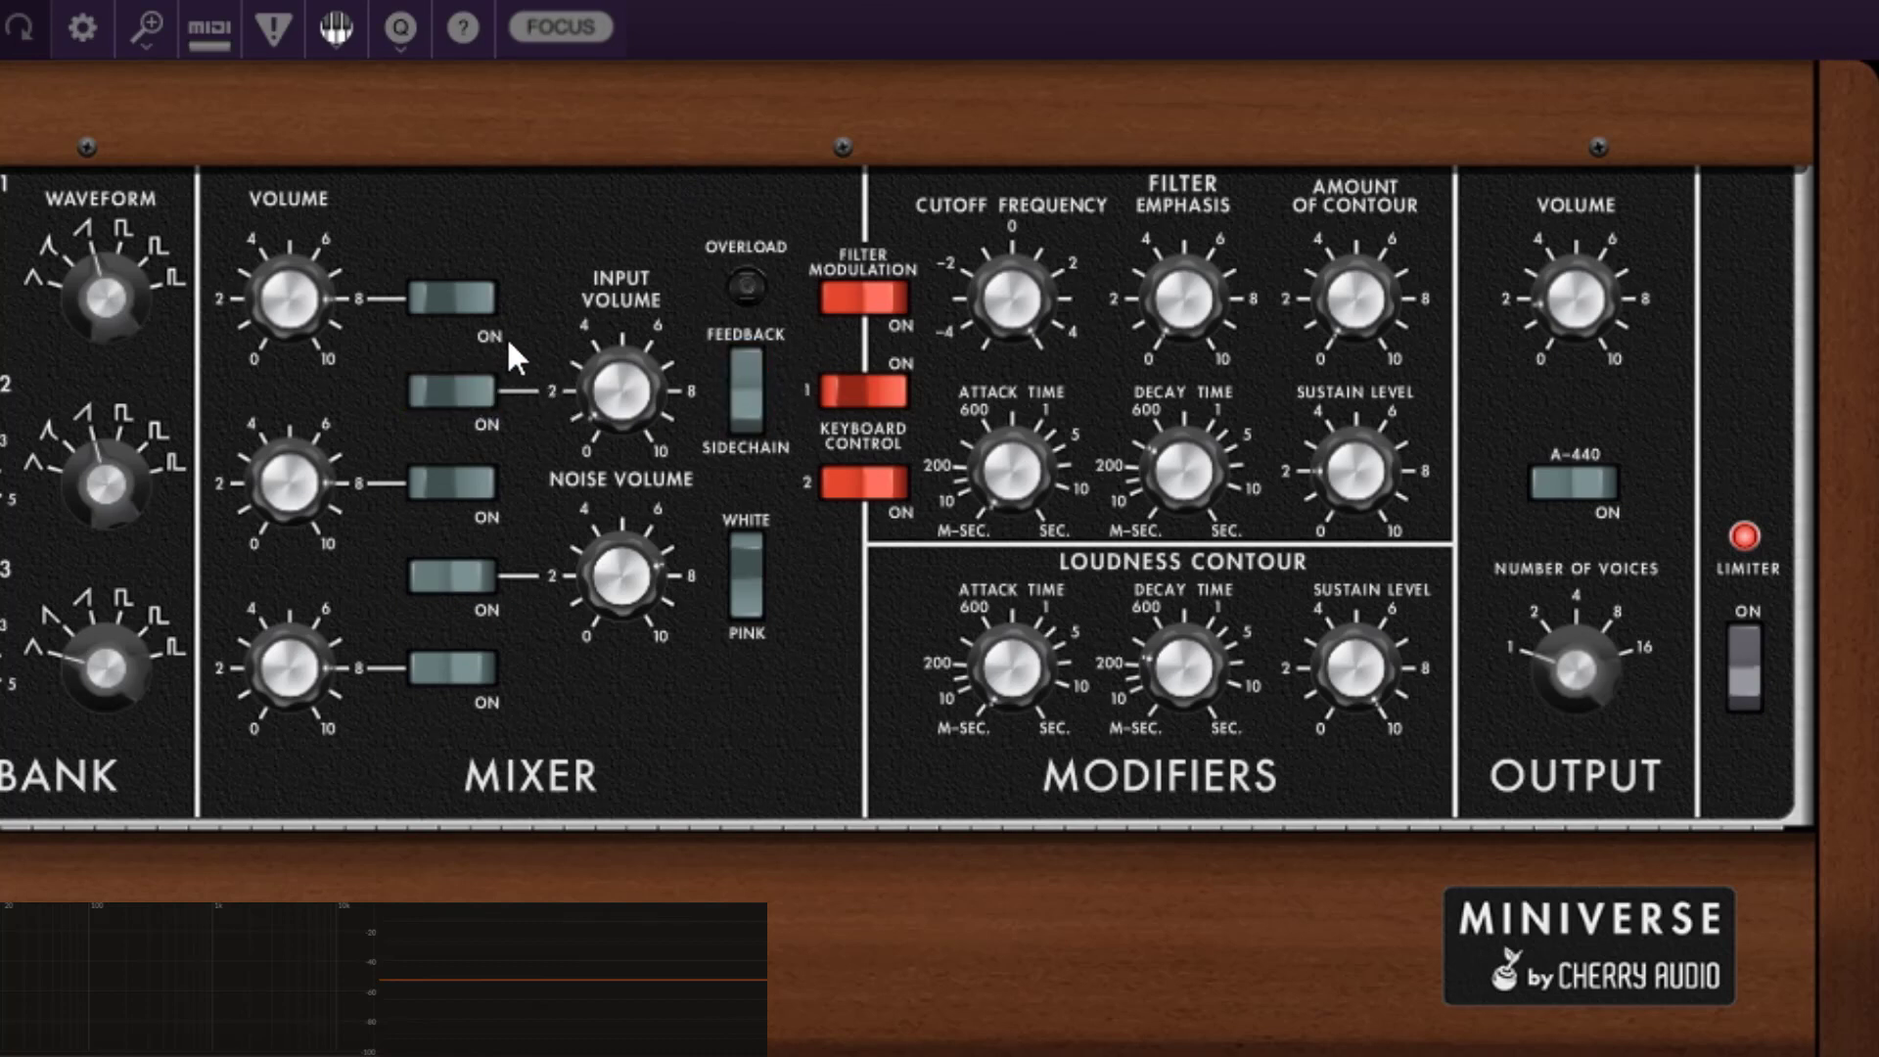
{"action": "mouse_move", "coordinate": [1573, 322]}
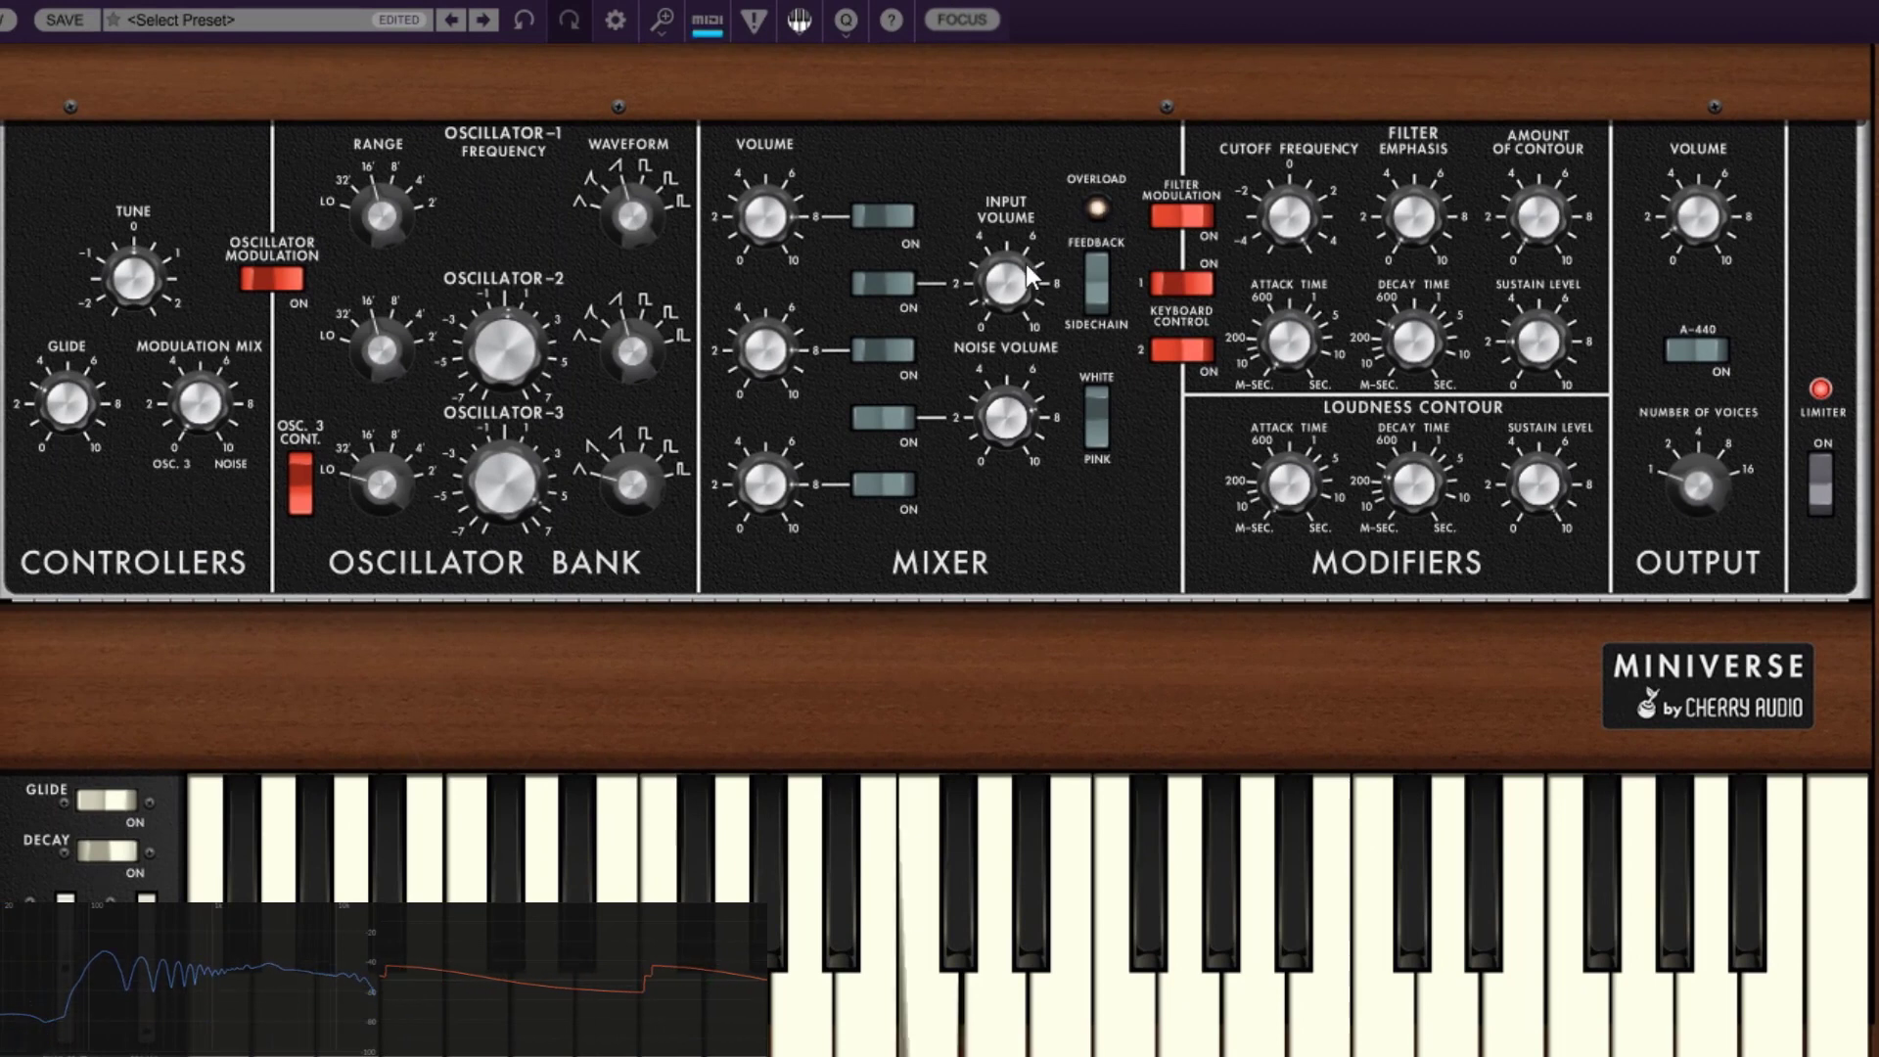
{"action": "mouse_move", "coordinate": [1011, 243]}
{"action": "left_click_drag", "start_coordinate": [1011, 243], "coordinate": [1010, 213]}
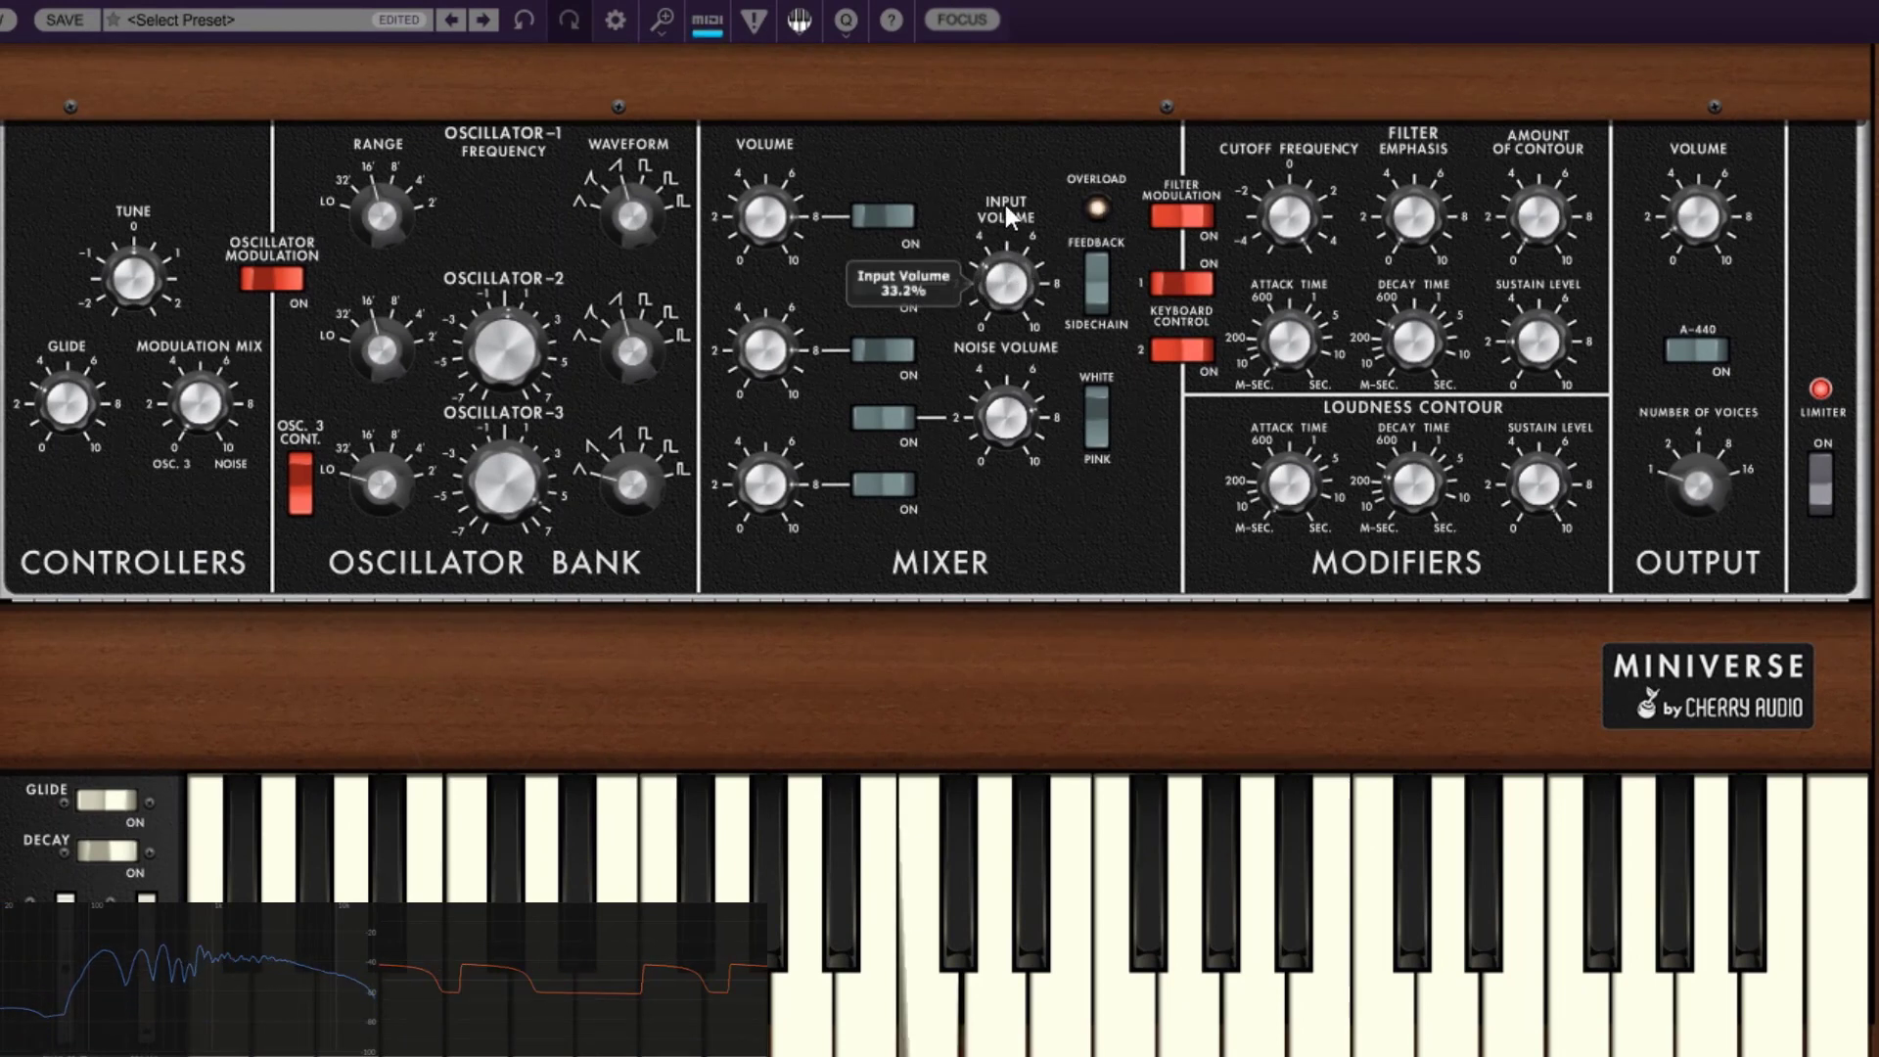
{"action": "left_click_drag", "start_coordinate": [1000, 303], "coordinate": [1002, 223]}
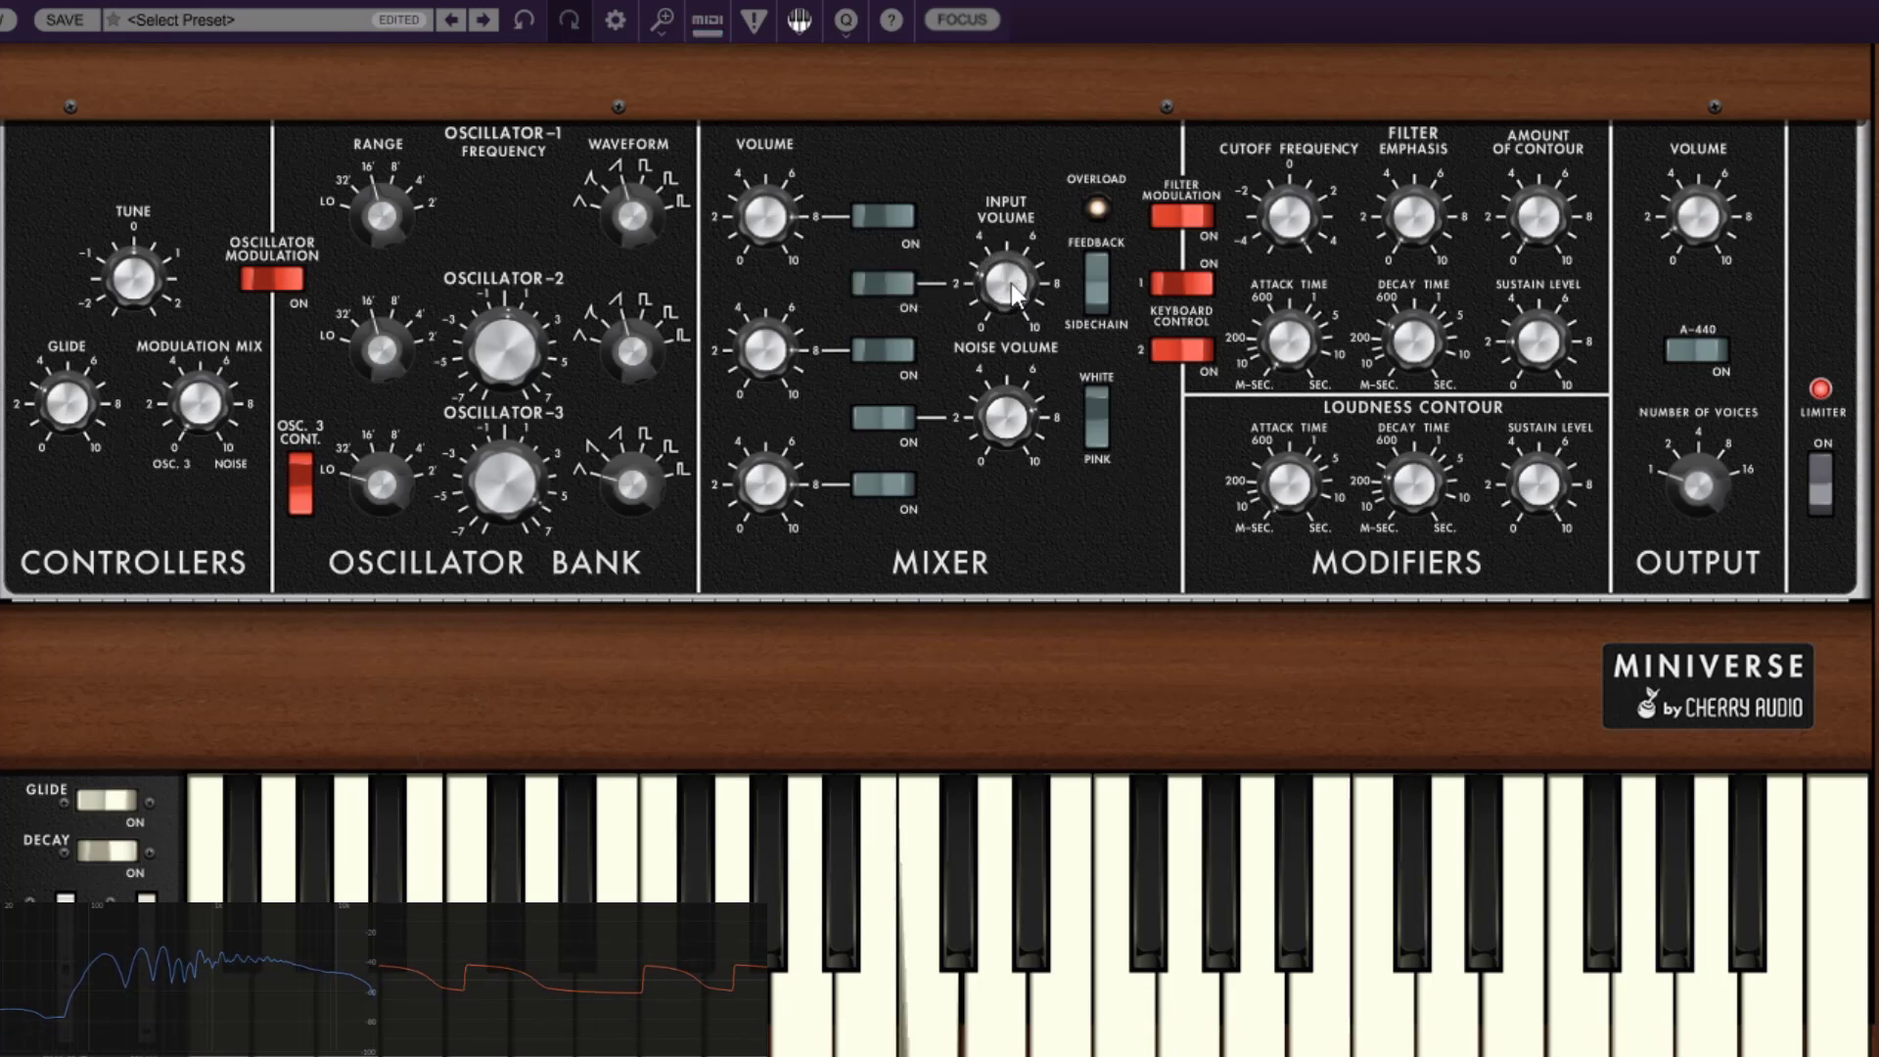
{"action": "left_click_drag", "start_coordinate": [1014, 291], "coordinate": [1023, 98]}
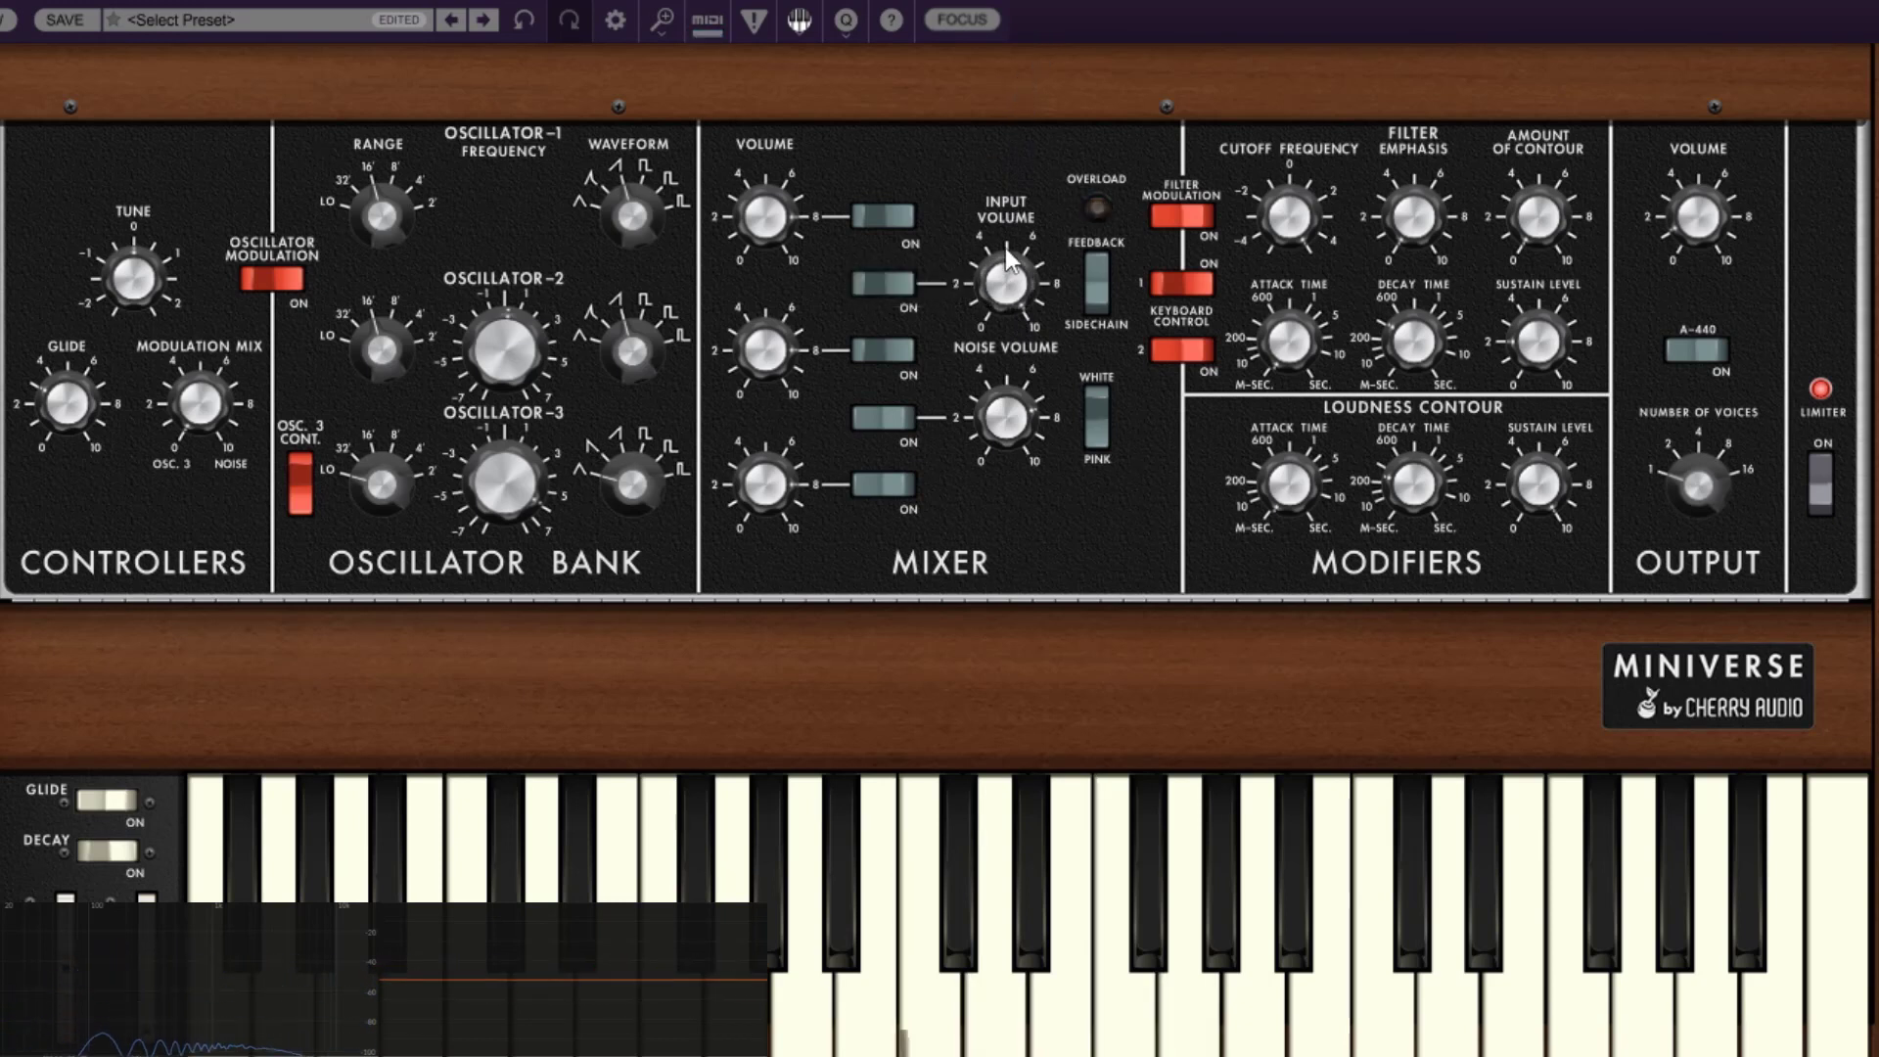
{"action": "left_click_drag", "start_coordinate": [1011, 259], "coordinate": [1043, 311]}
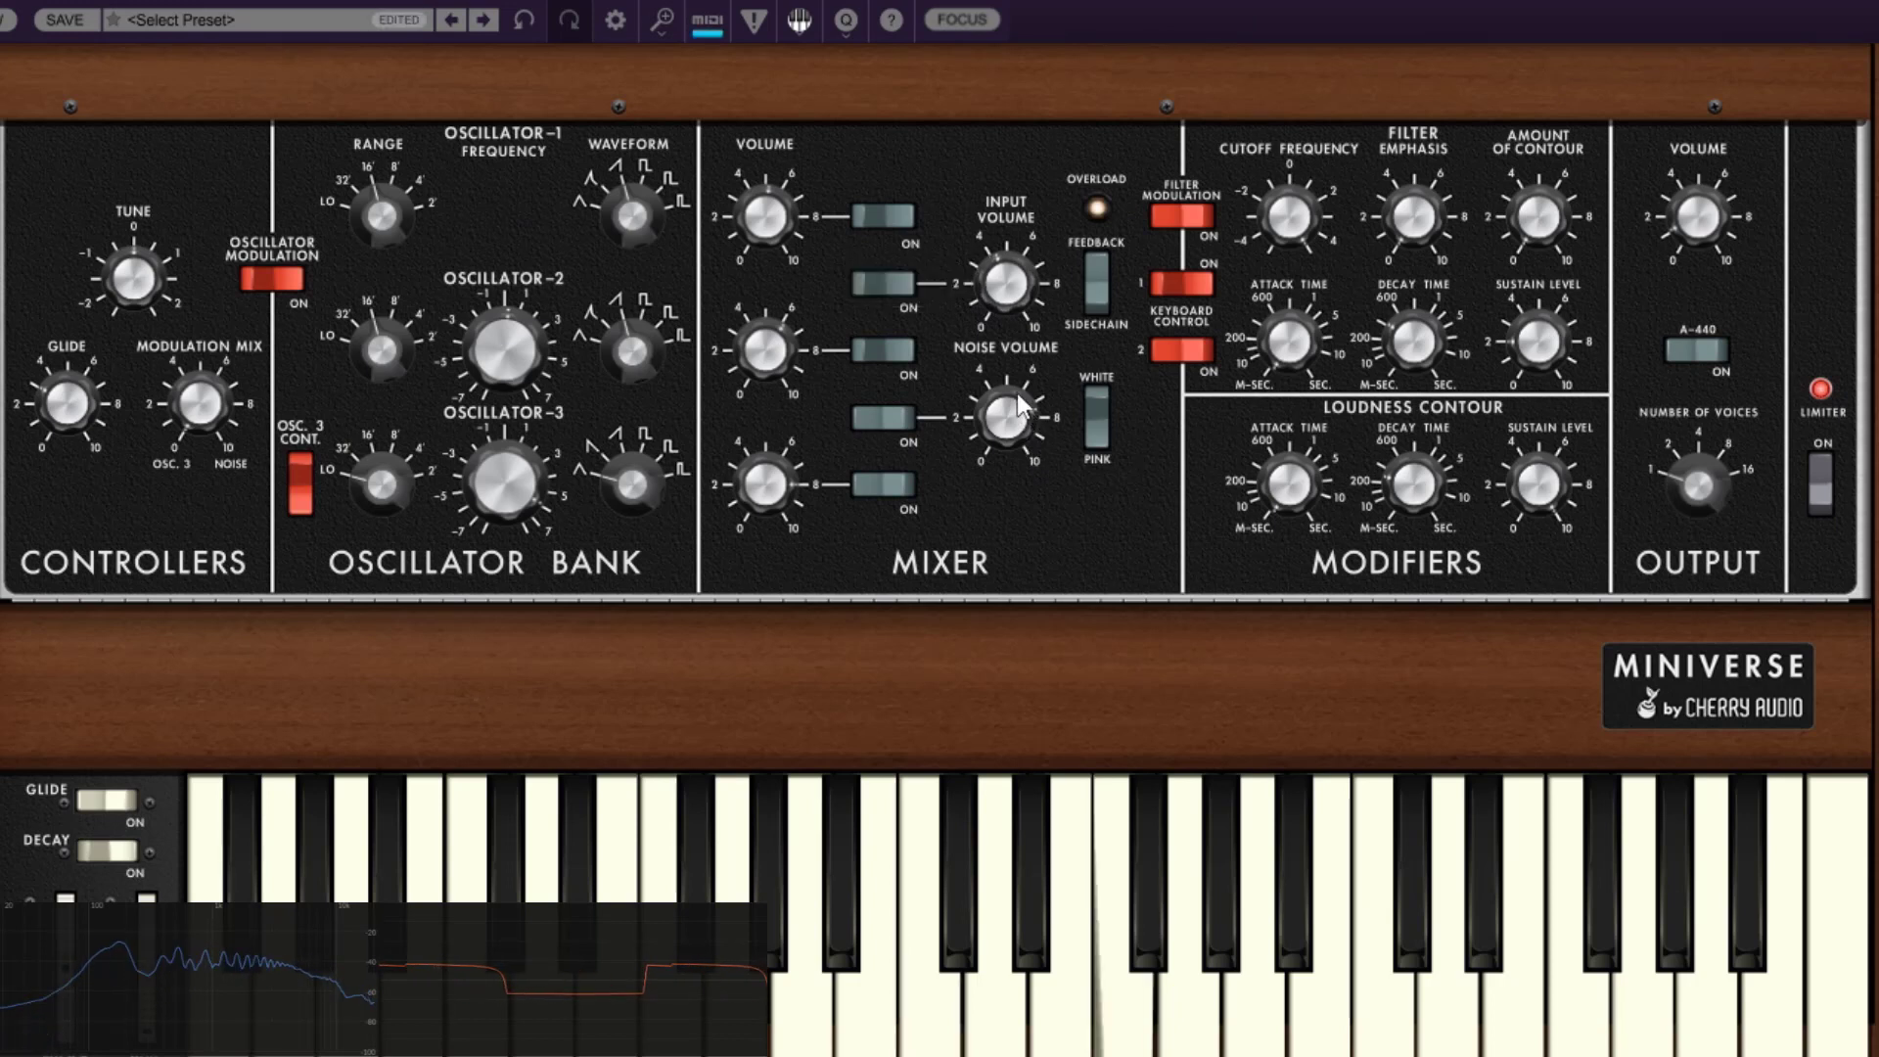
{"action": "left_click_drag", "start_coordinate": [1024, 415], "coordinate": [1018, 407]}
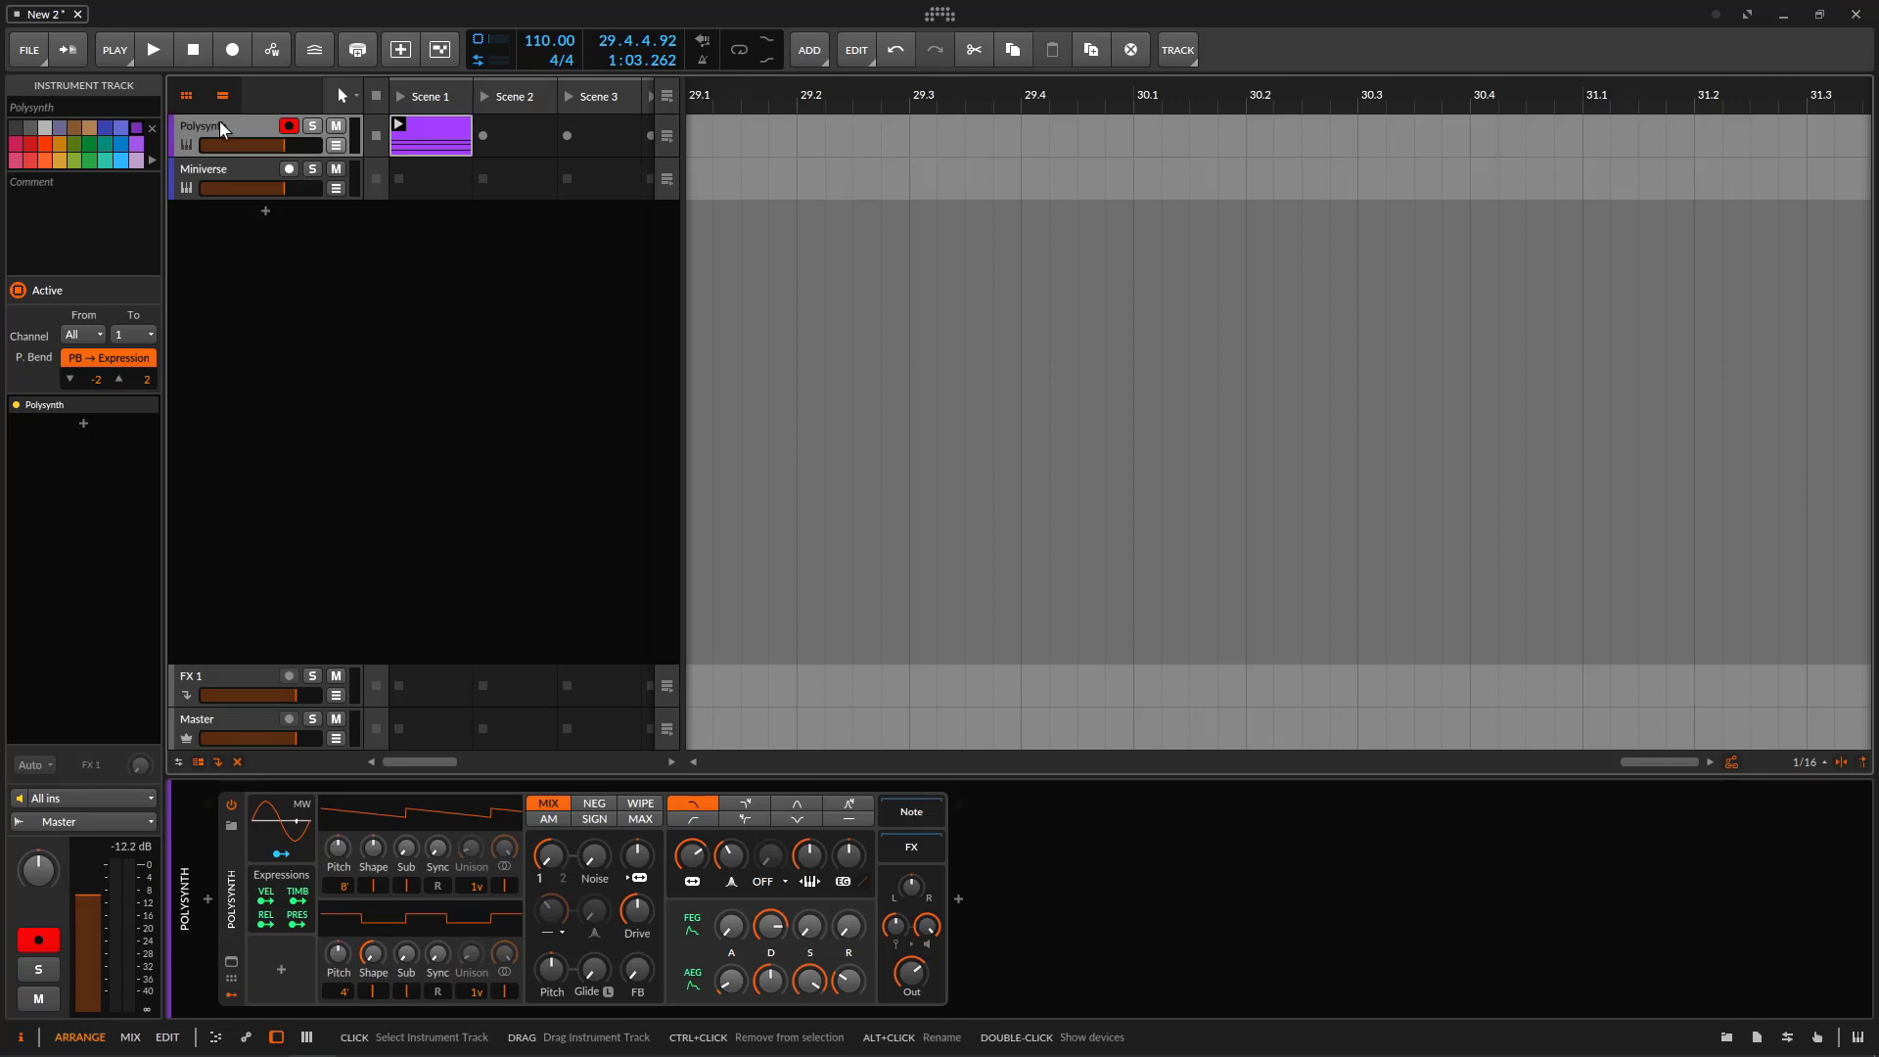
- Switch to Bitwig Studio, select the Polysynth track and launch Scene 1 to play its clip
{"action": "left_click", "coordinate": [235, 174]}
{"action": "left_click", "coordinate": [235, 147]}
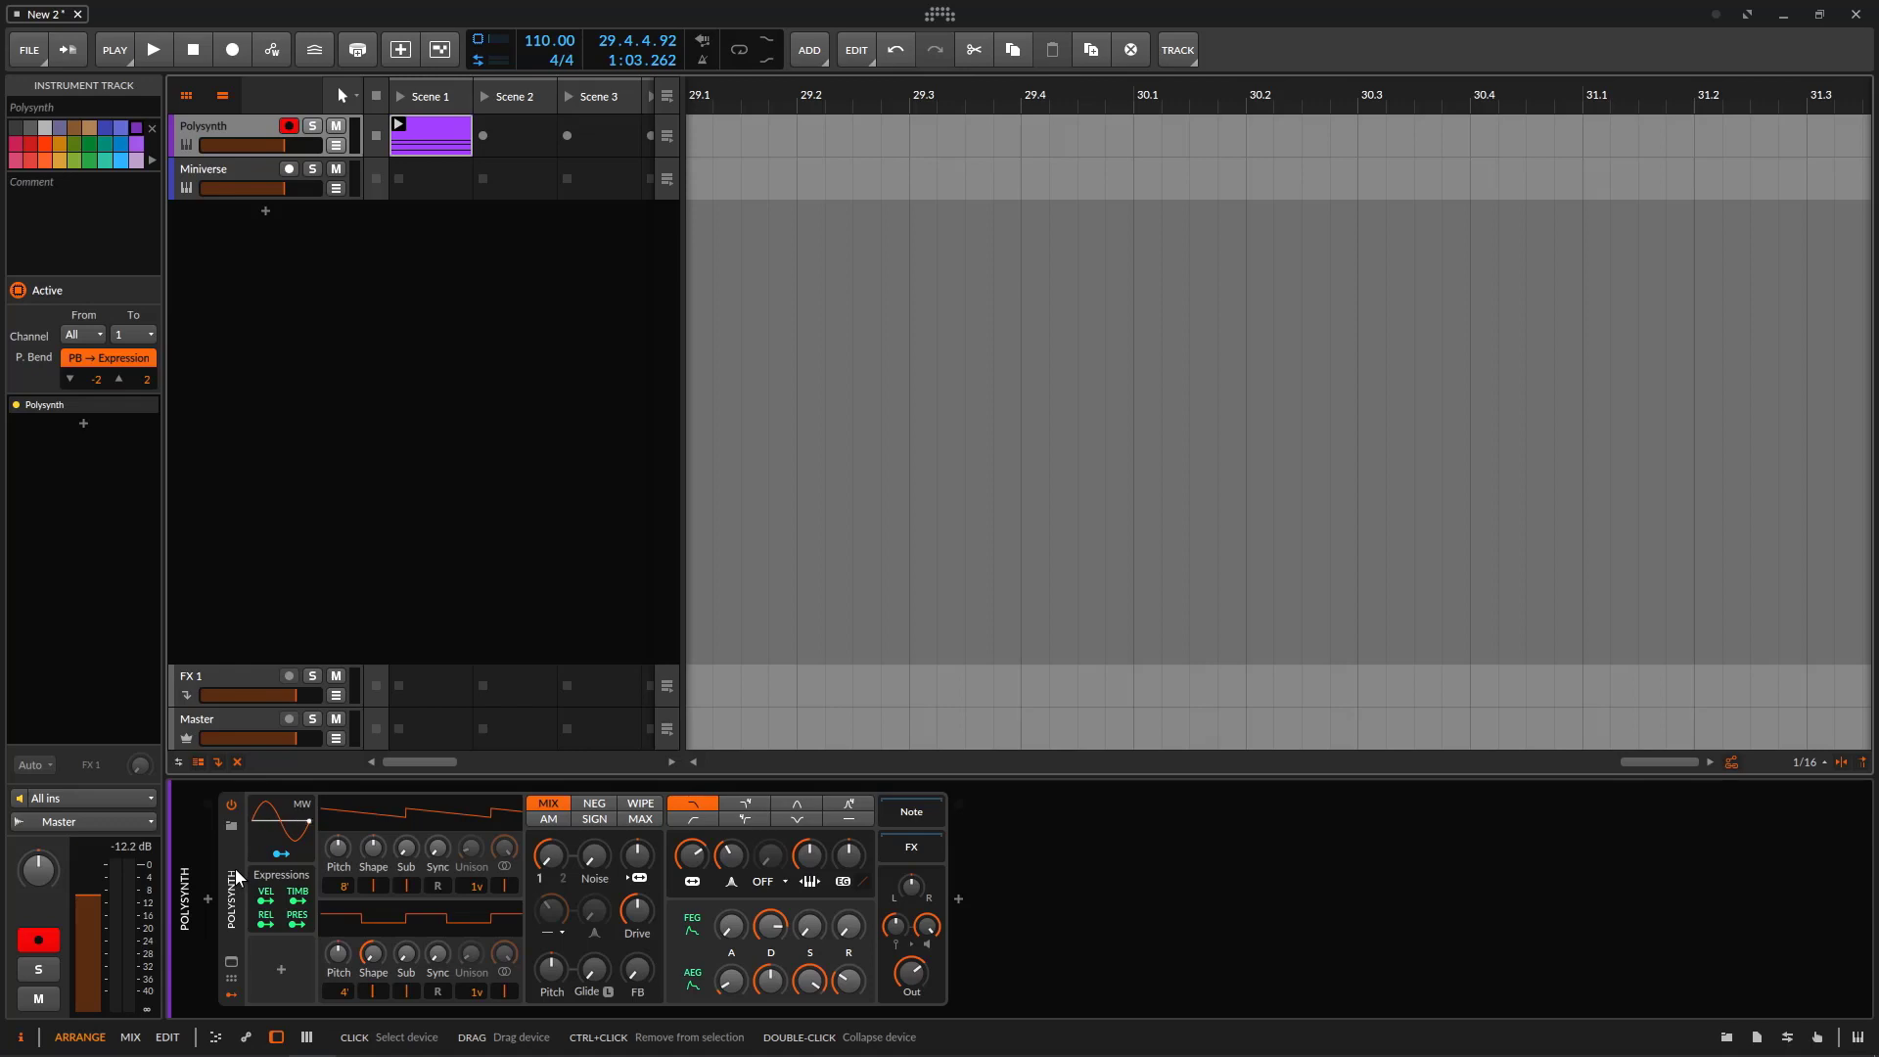
{"action": "left_click", "coordinate": [400, 98]}
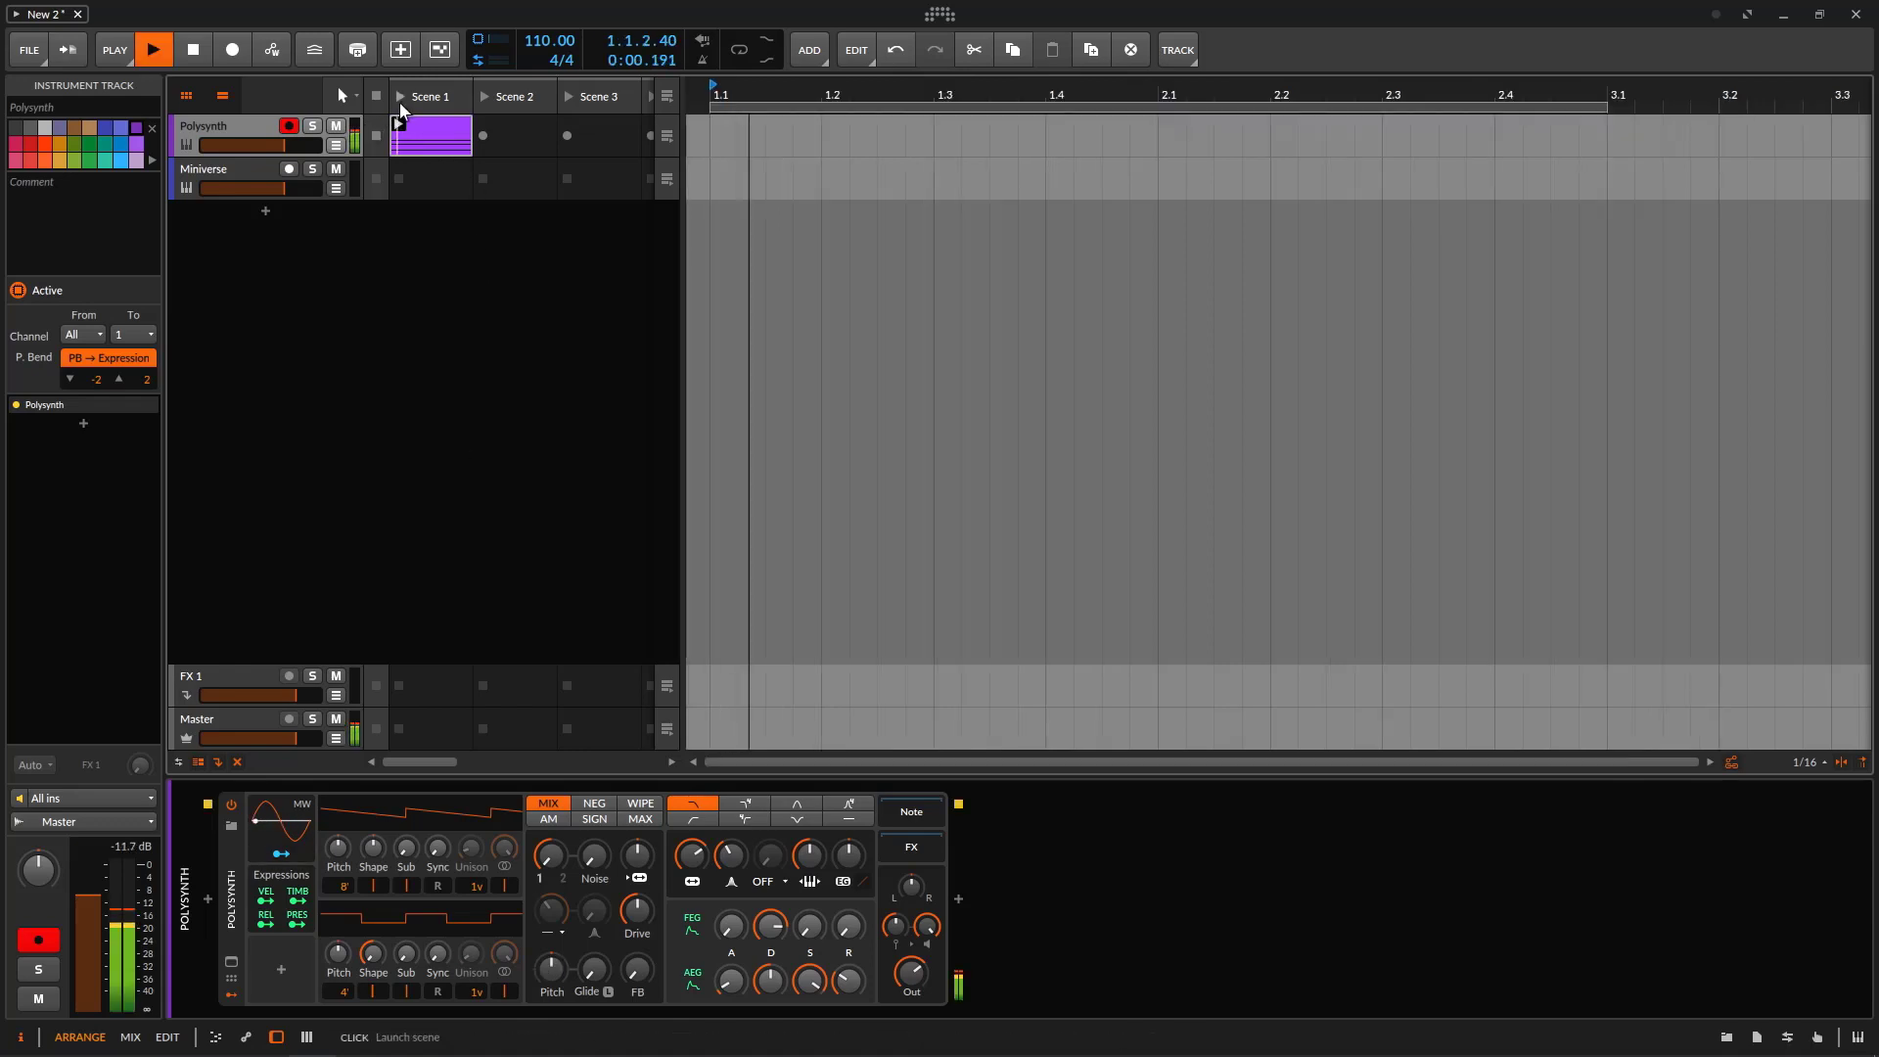
- Inspect the Polysynth clip's notes in the detail editor and return to the track's device chain
{"action": "double_click", "coordinate": [452, 157]}
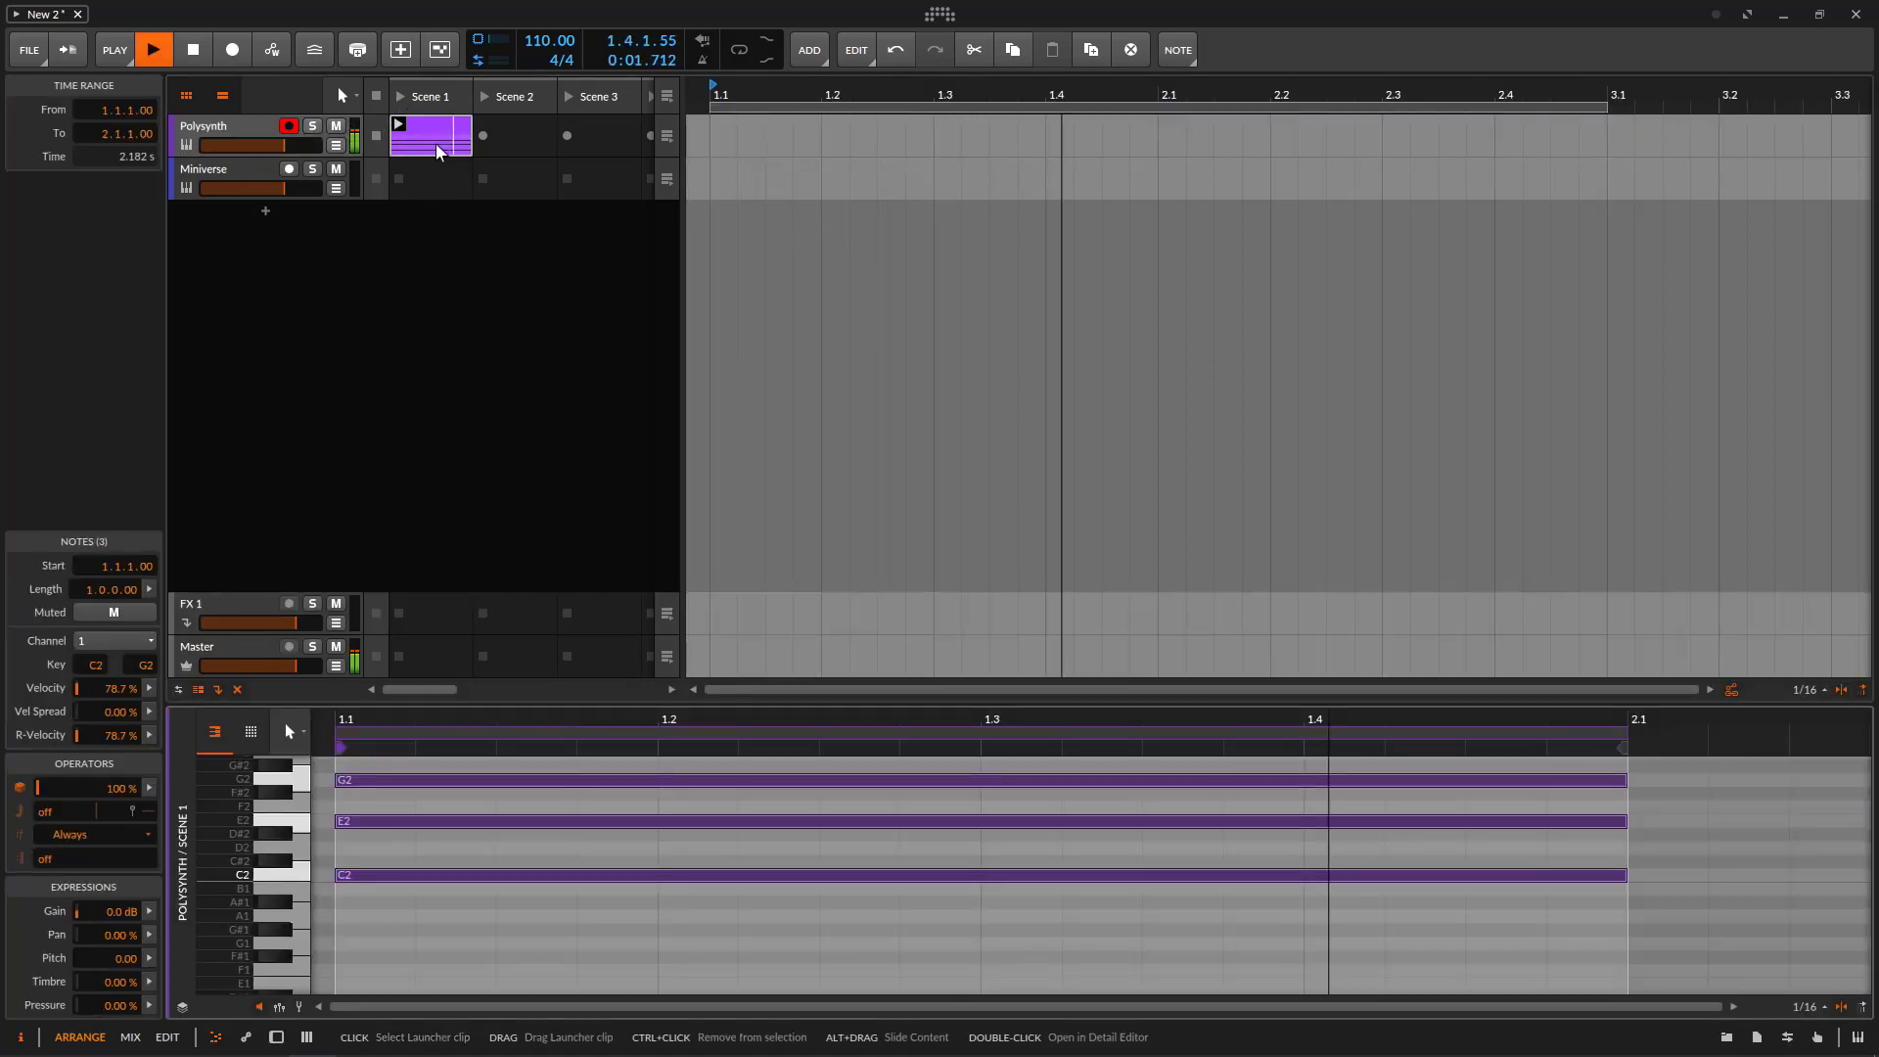
{"action": "left_click", "coordinate": [406, 891]}
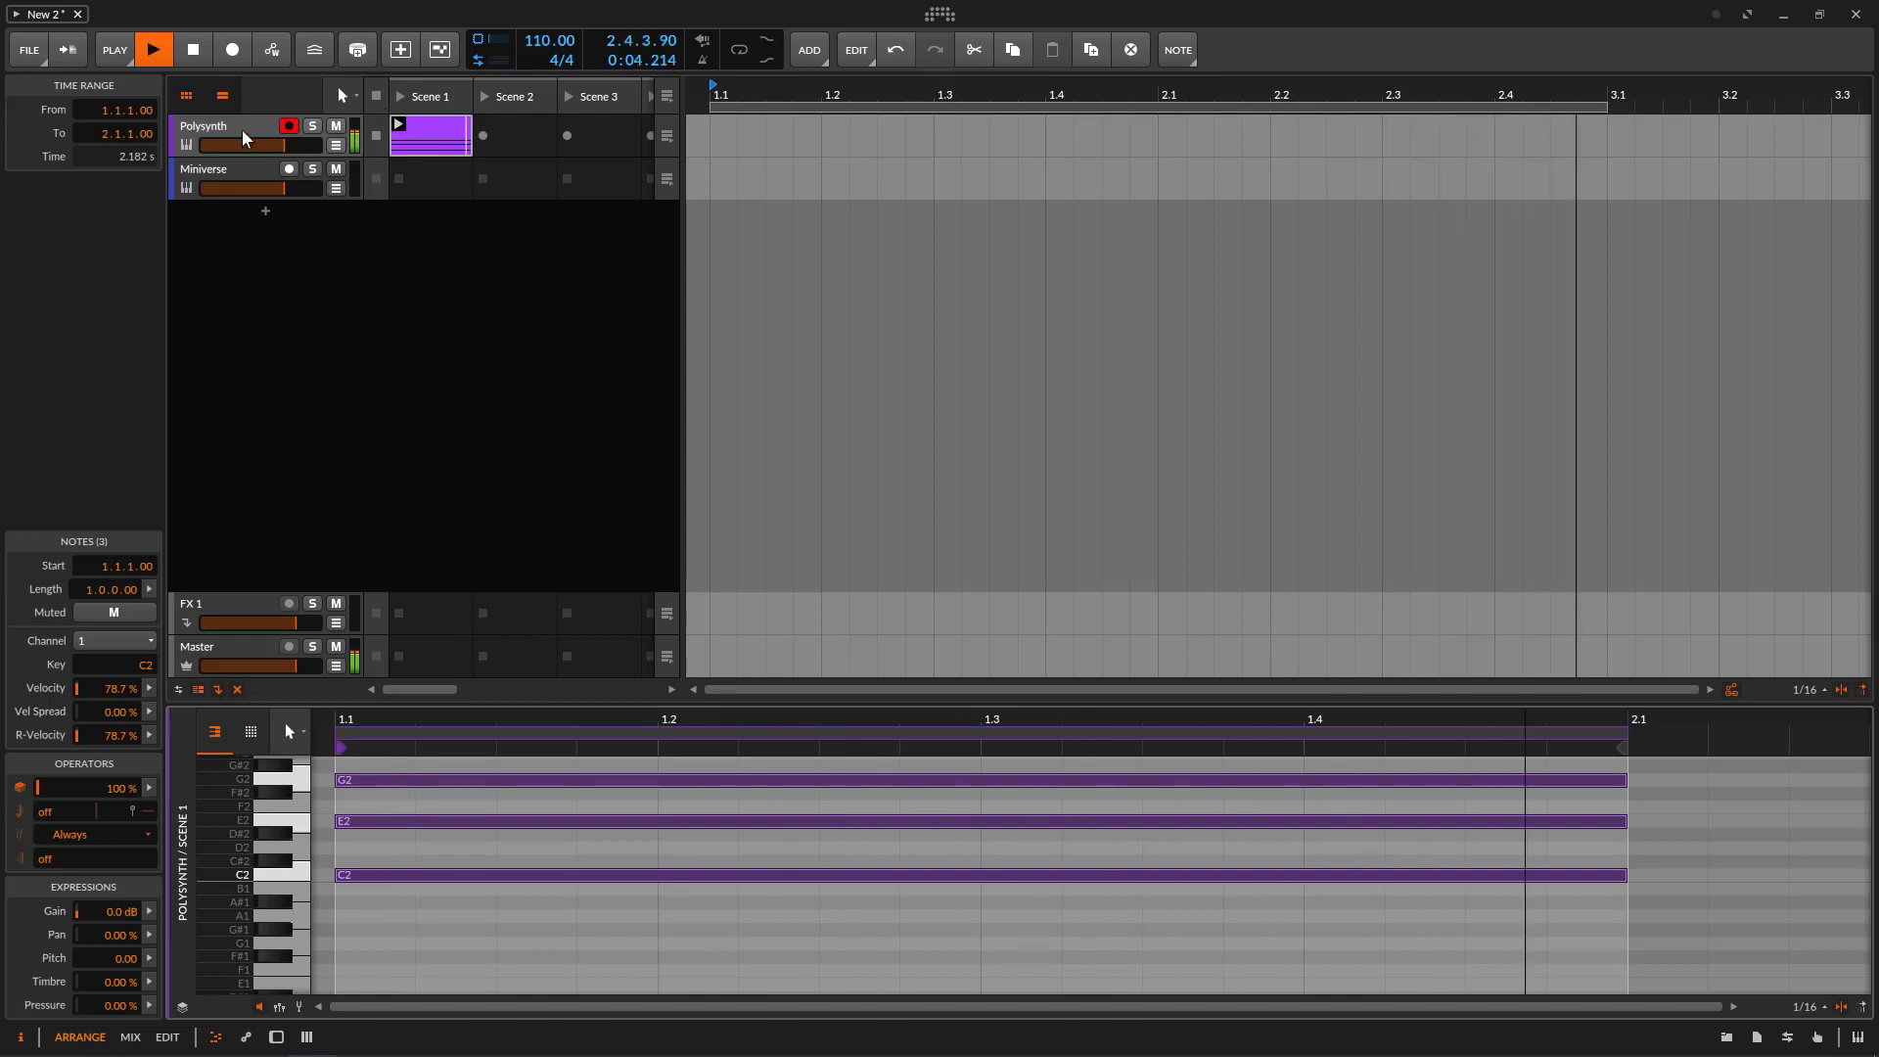
{"action": "double_click", "coordinate": [245, 138]}
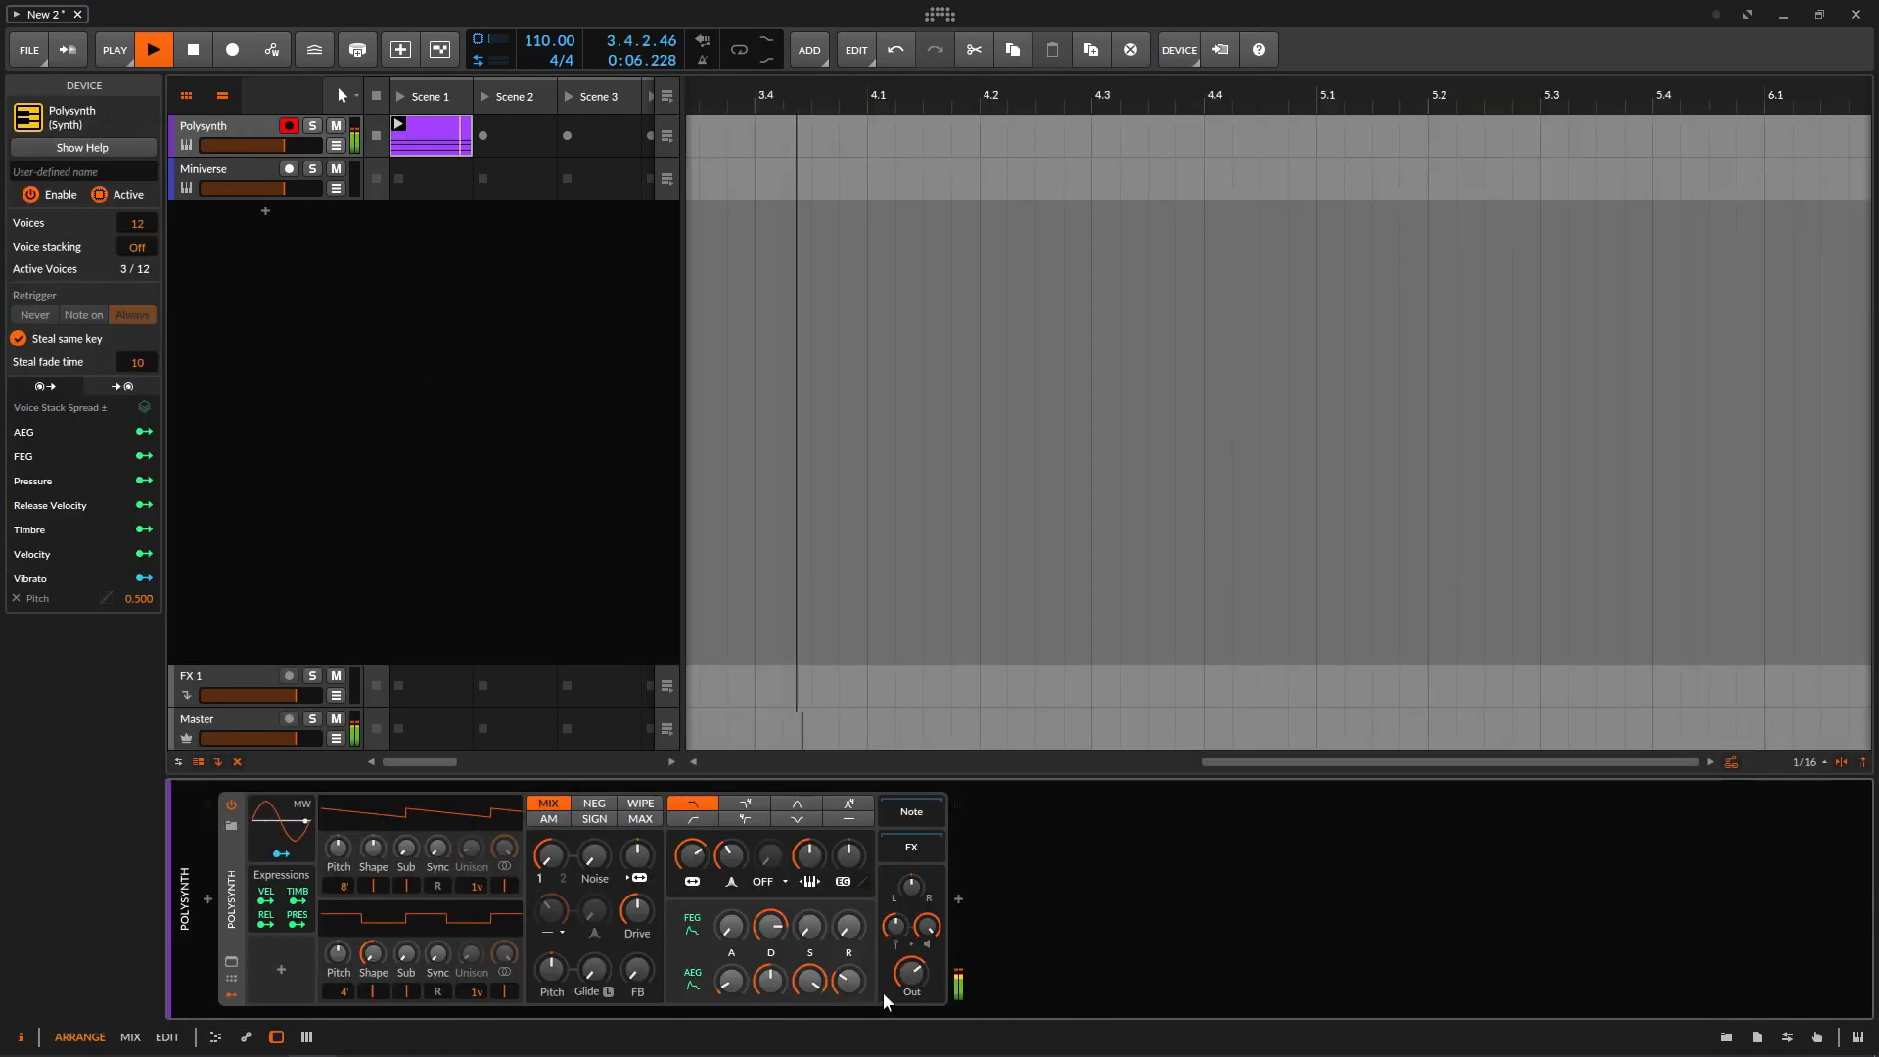
- Turn the Polysynth track's volume fully down and show the available sidechain inputs for the Miniverse plug-in
{"action": "left_click_drag", "start_coordinate": [279, 145], "coordinate": [202, 145]}
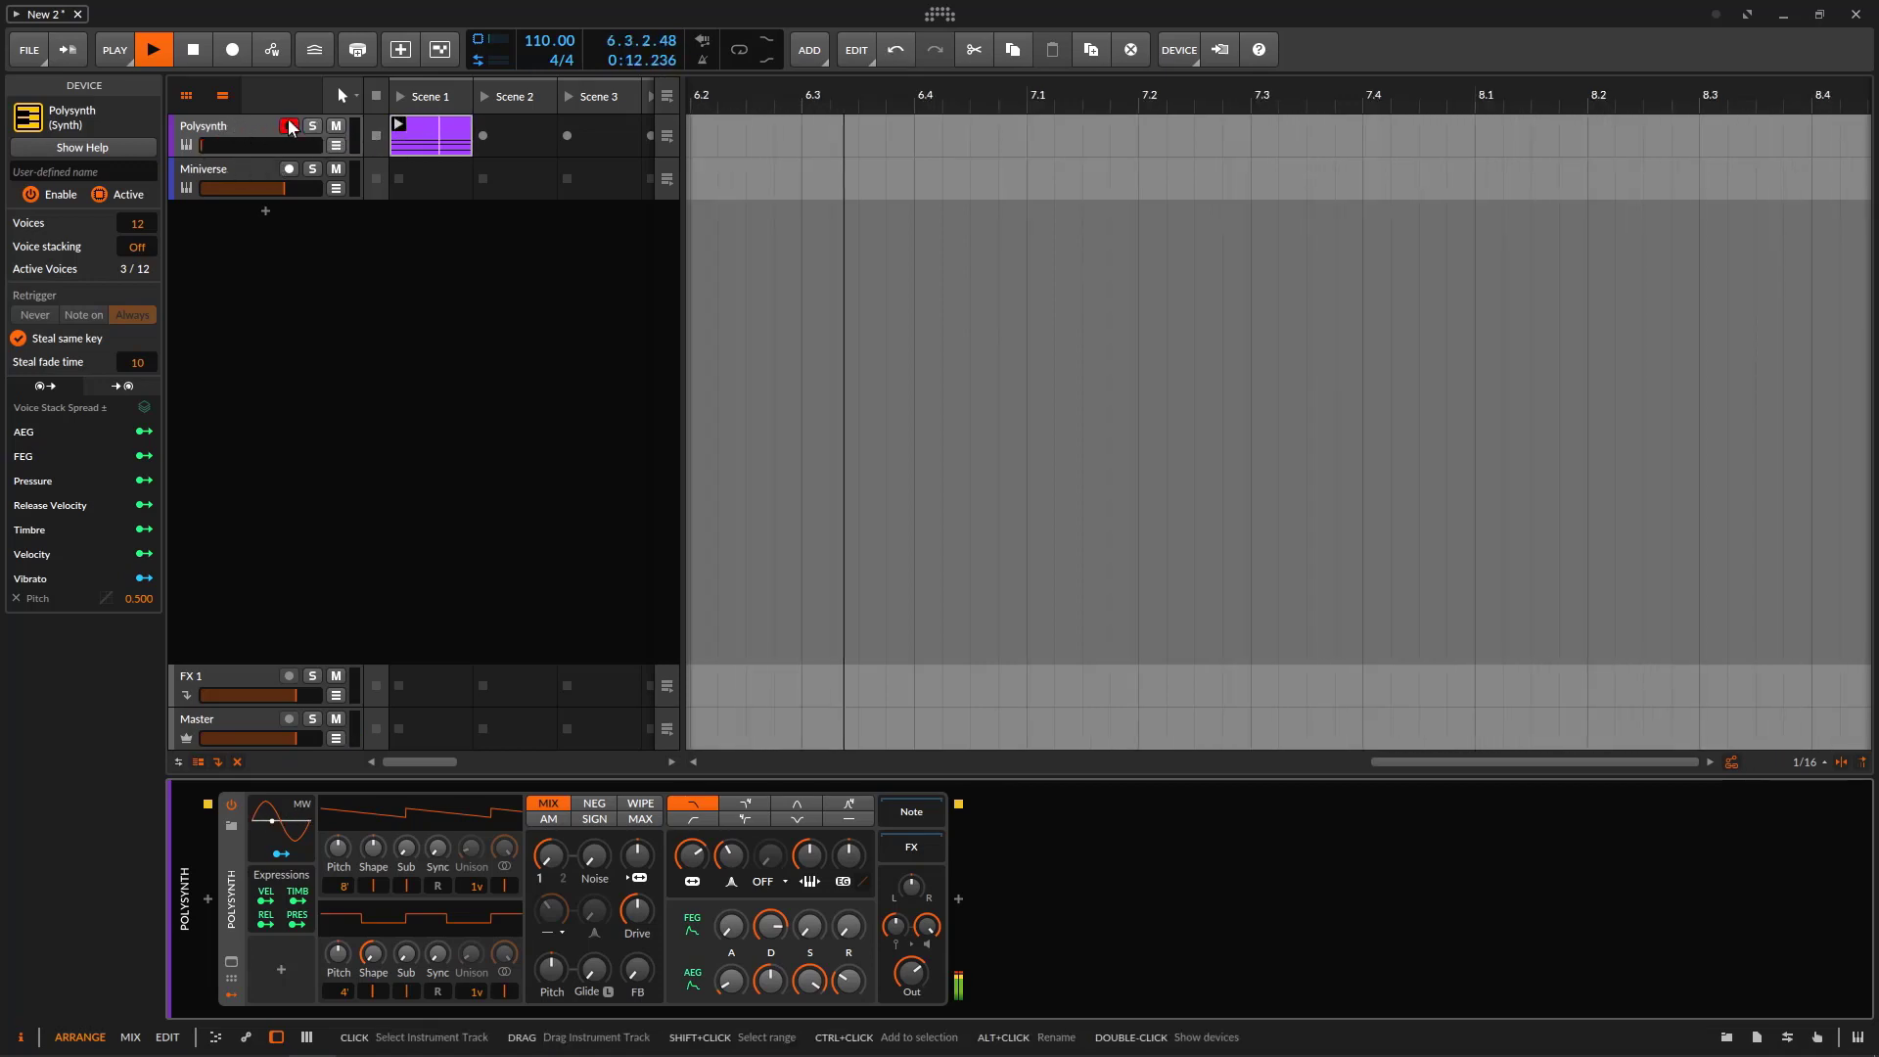
{"action": "left_click", "coordinate": [232, 178]}
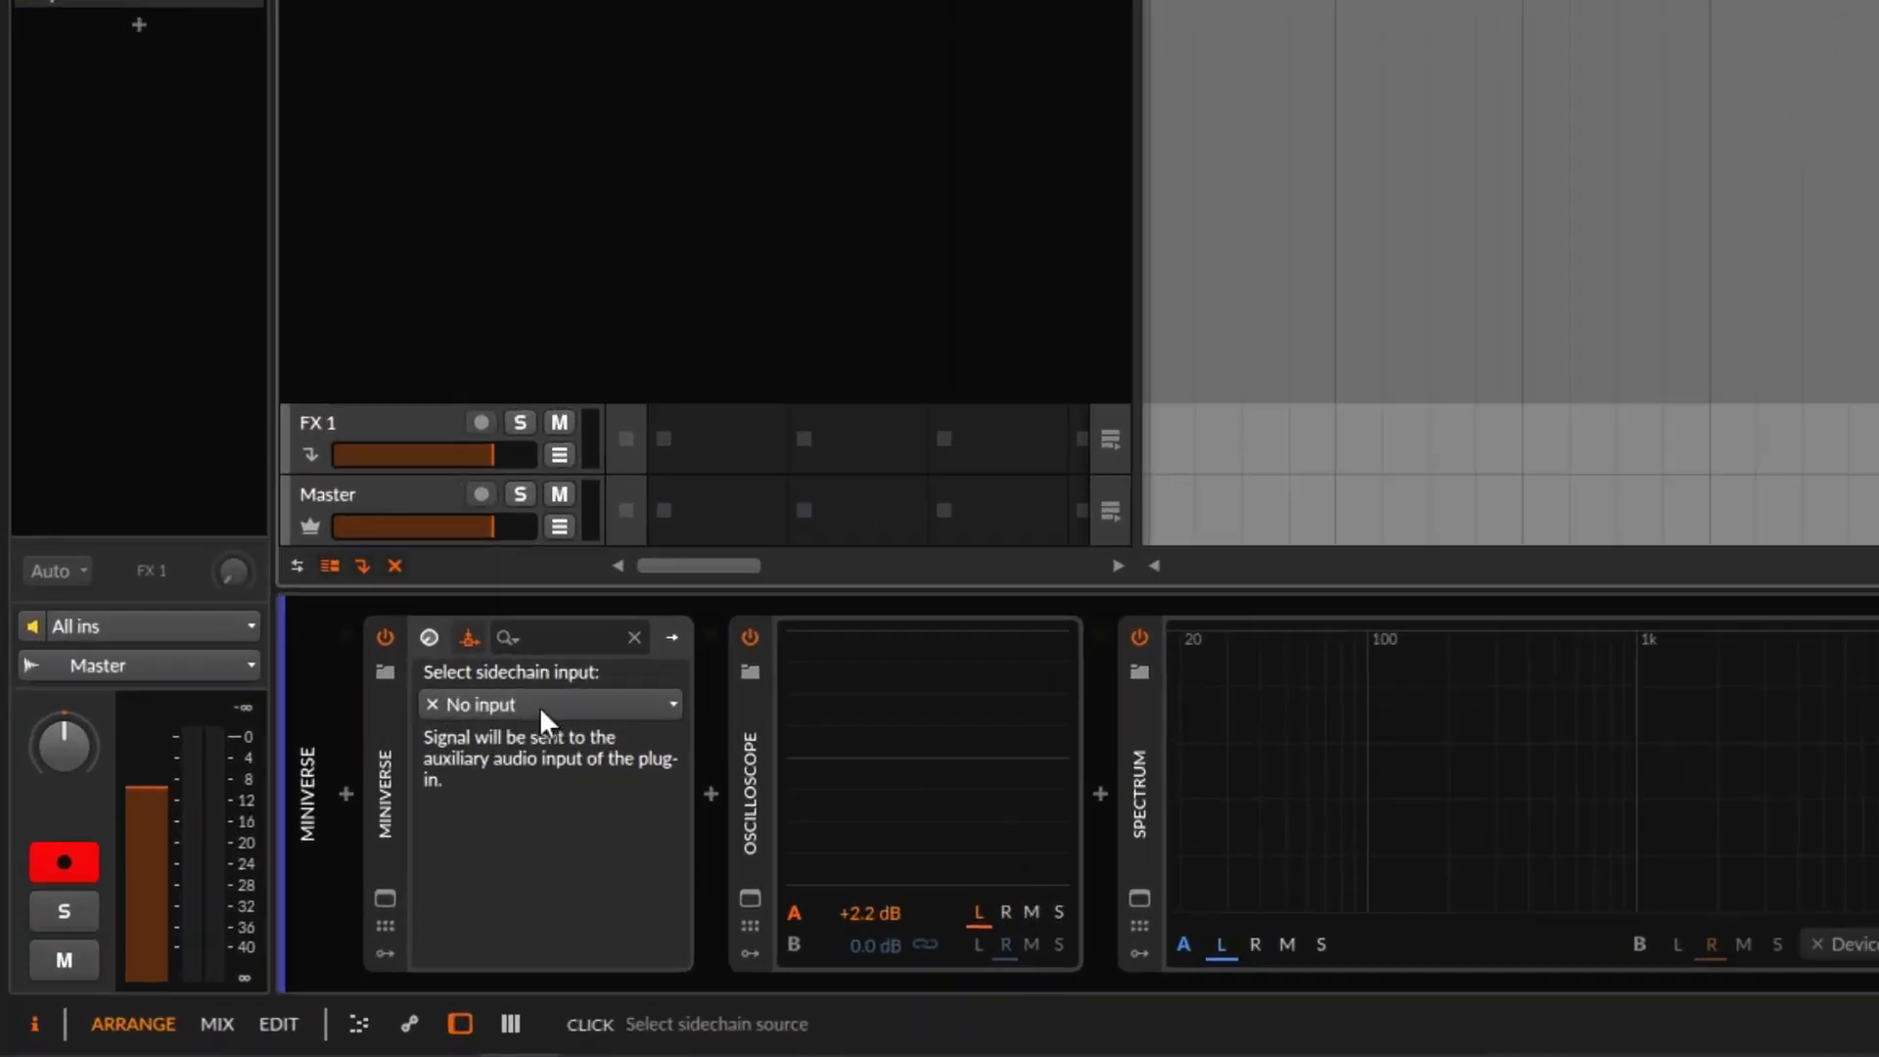
{"action": "left_click", "coordinate": [322, 843]}
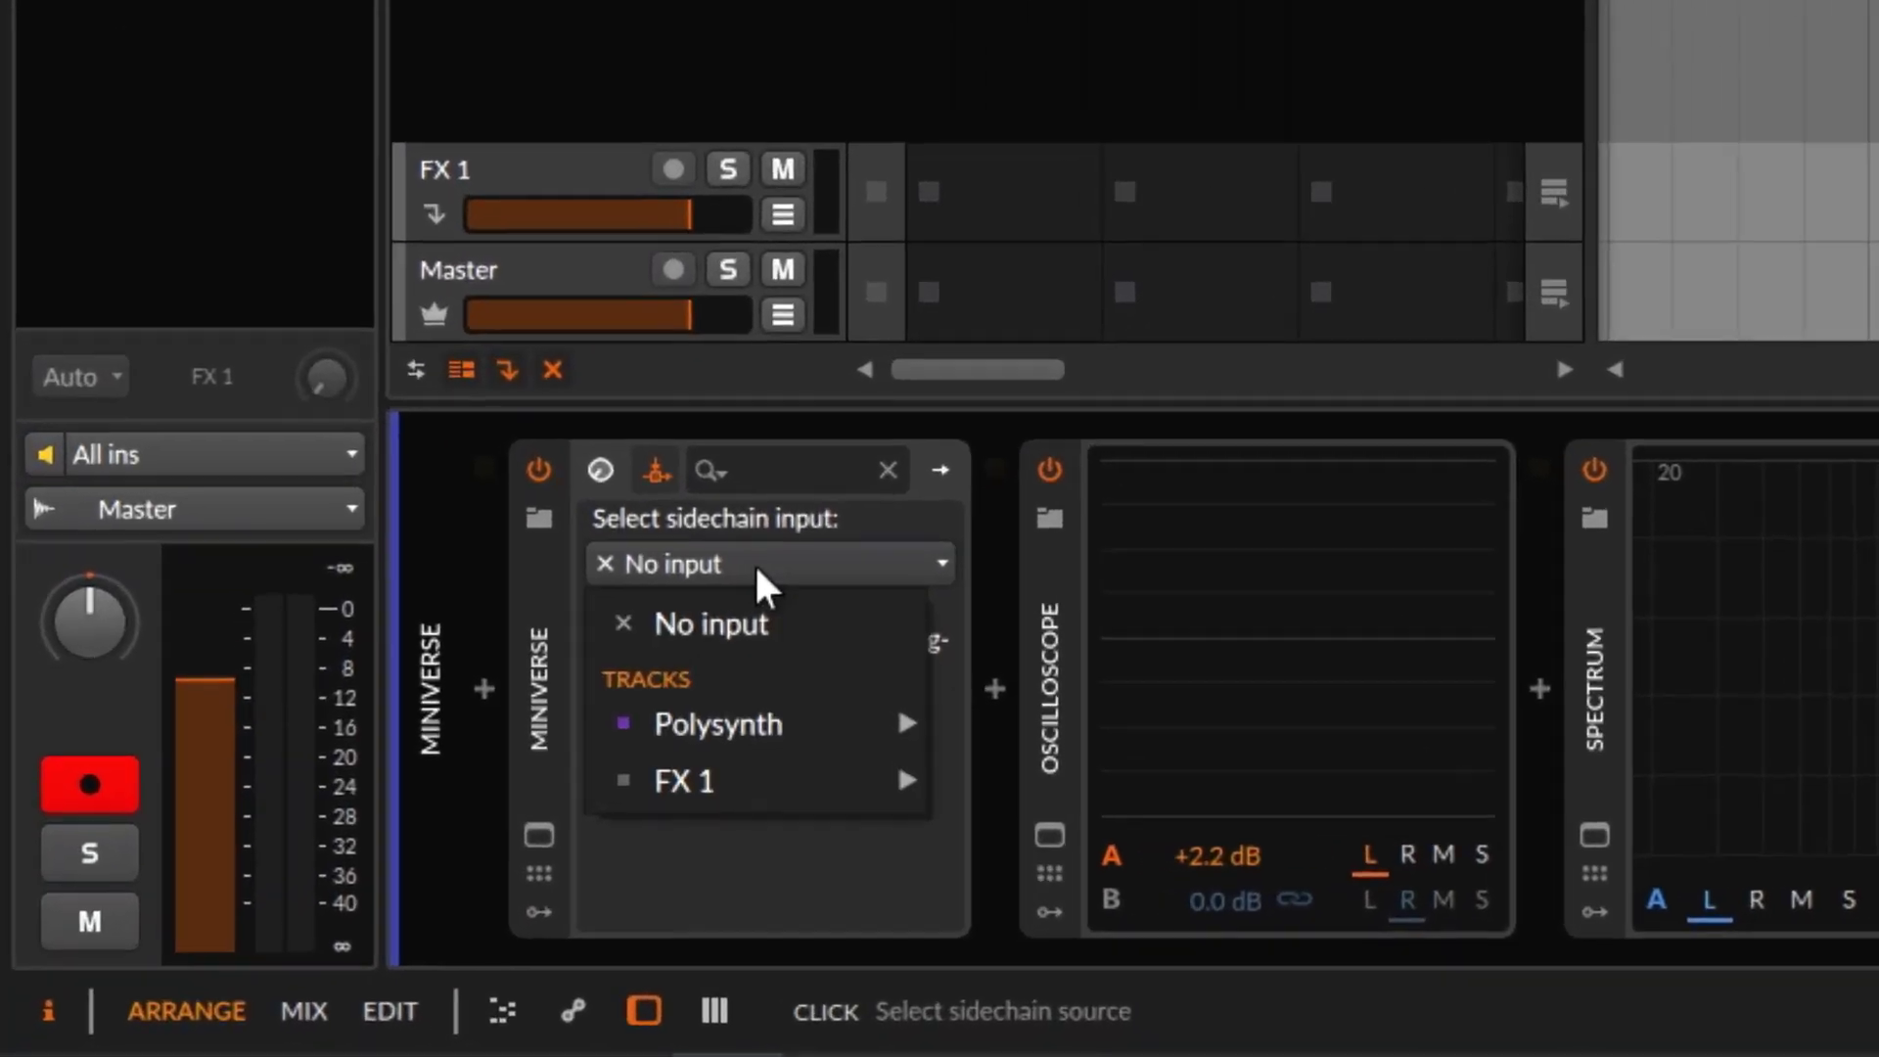
- Route Polysynth Out into the Miniverse plug-in's sidechain input and open the Miniverse plug-in window
{"action": "mouse_move", "coordinate": [778, 720]}
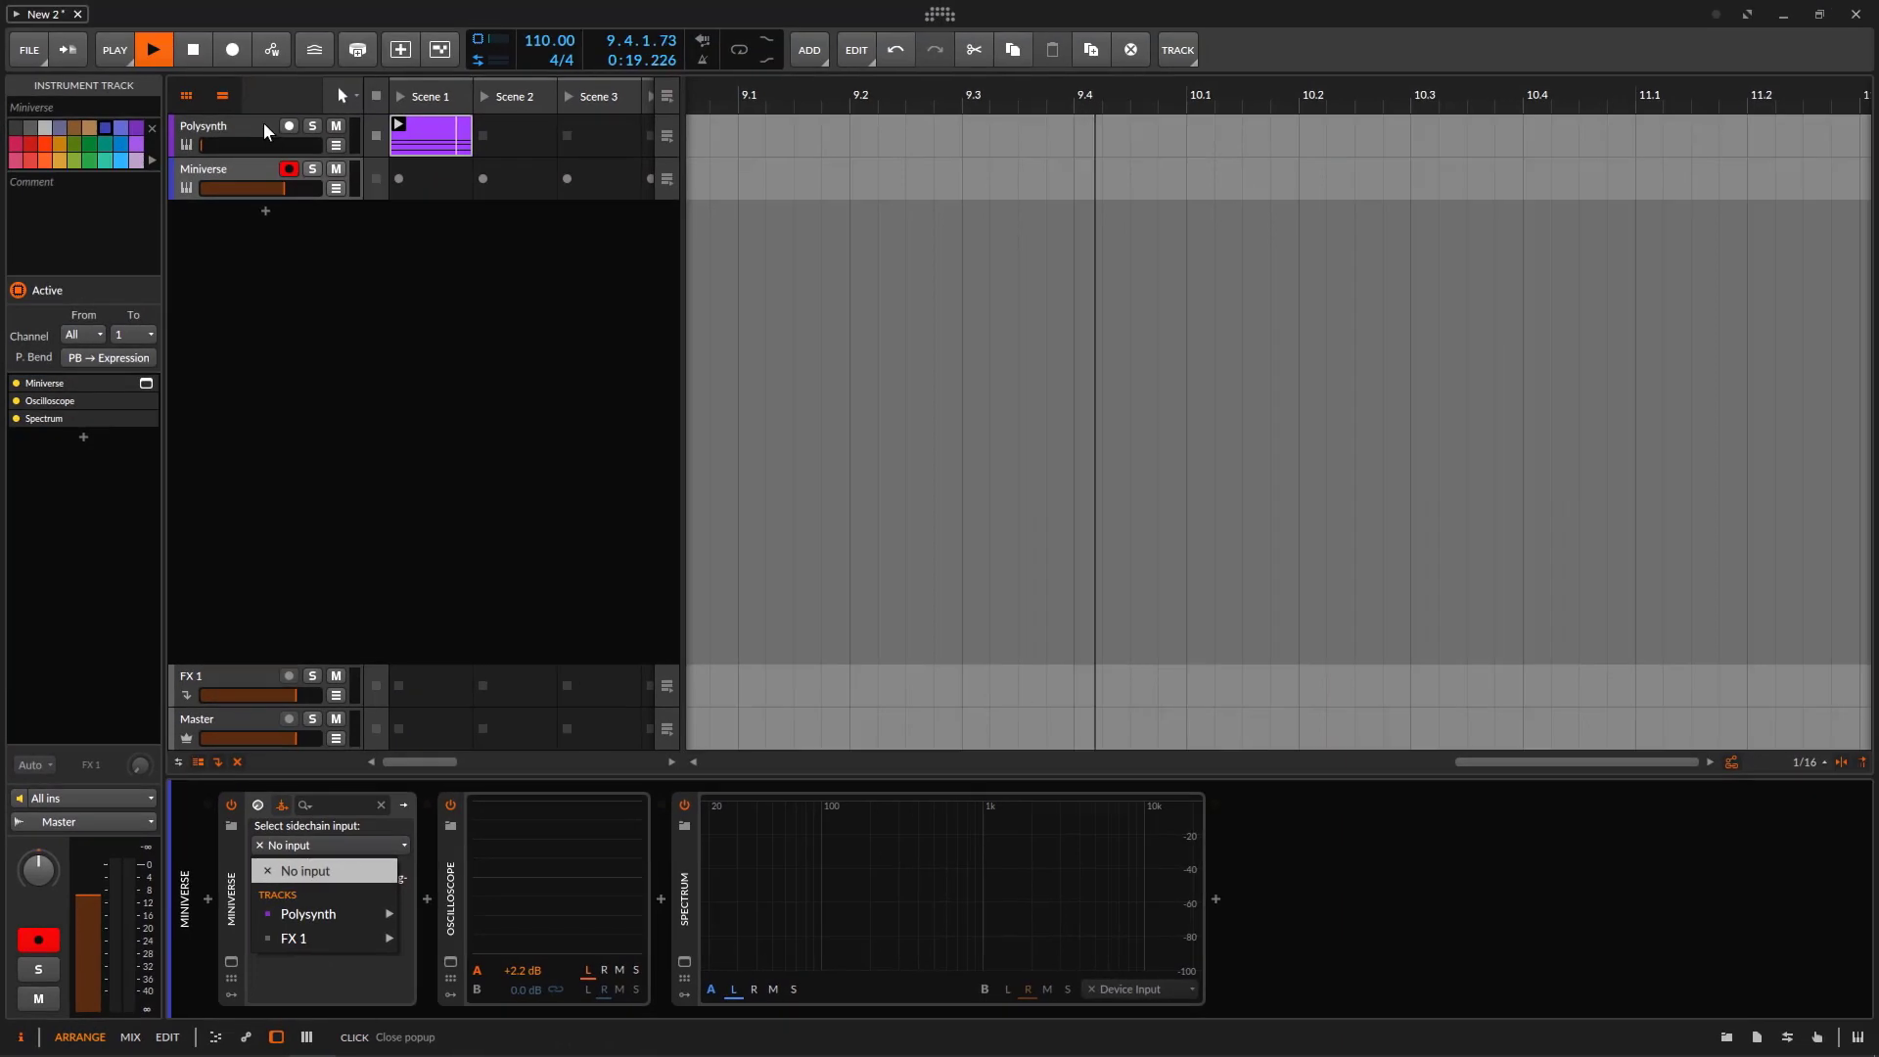
{"action": "left_click", "coordinate": [248, 143]}
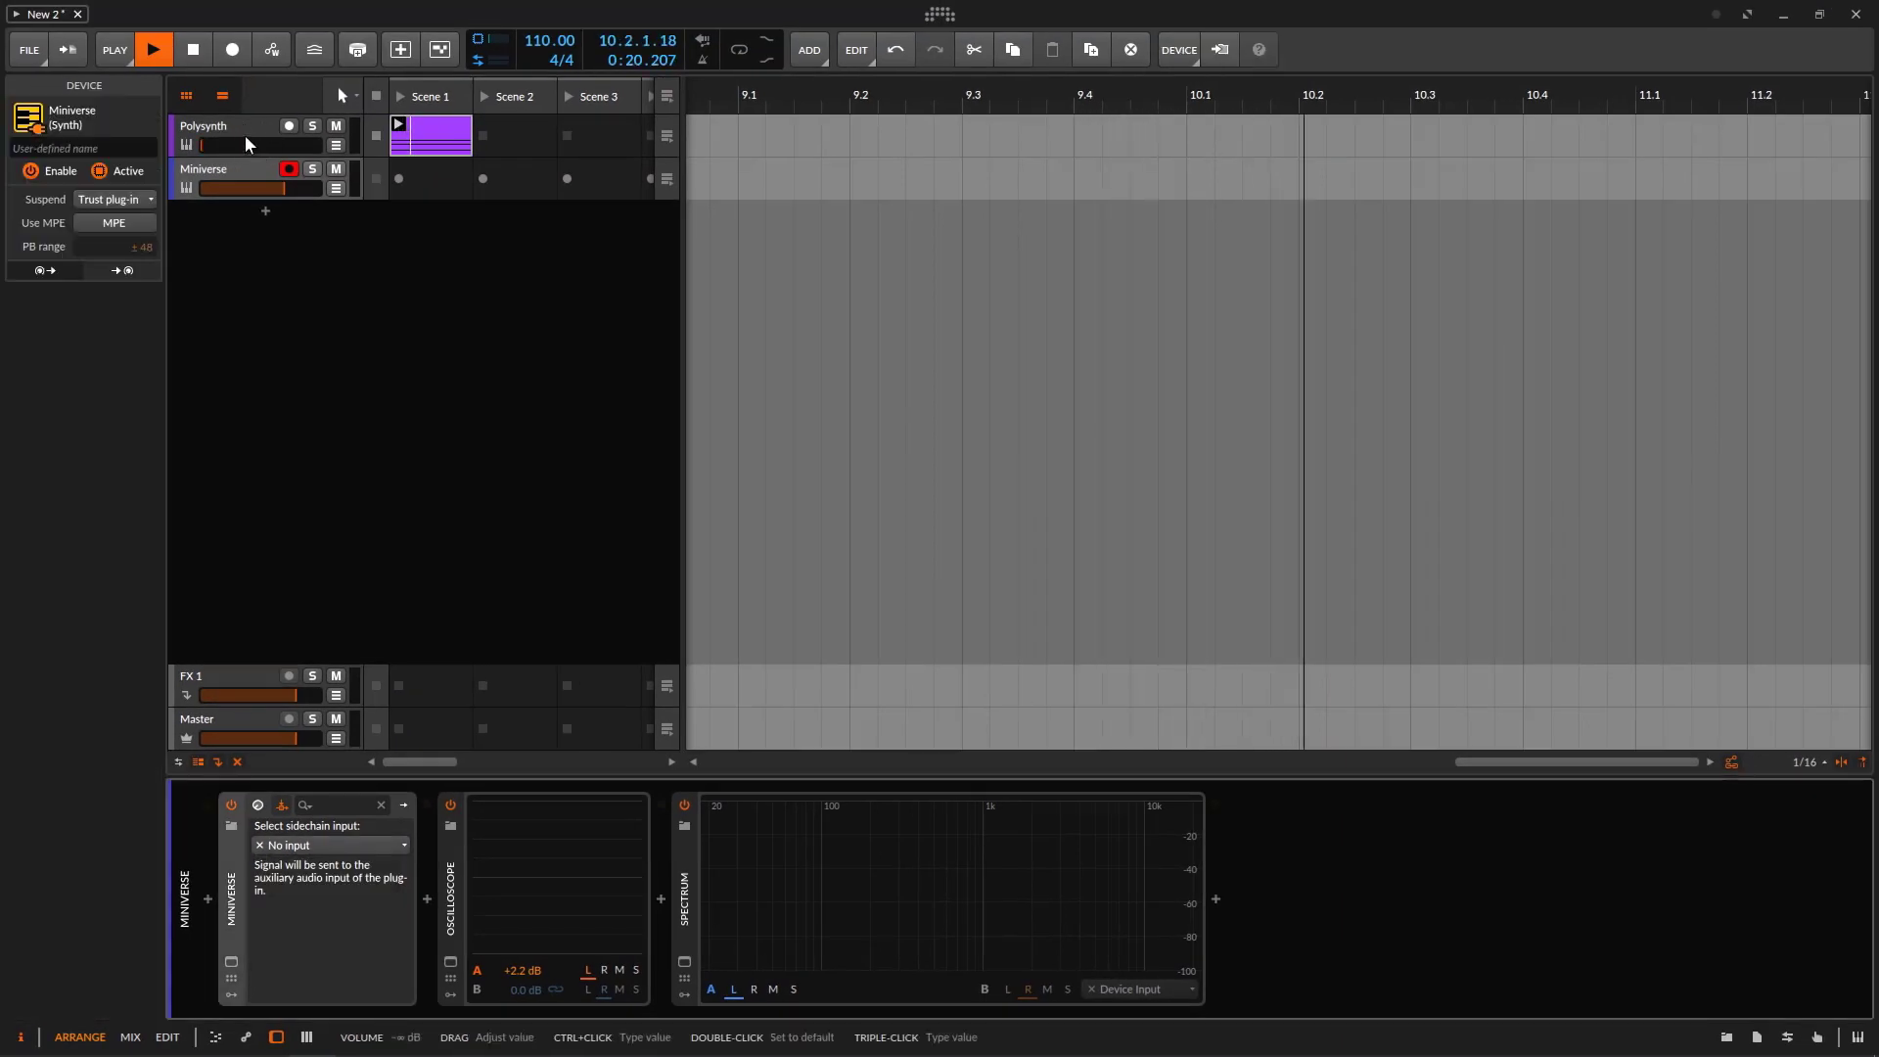
{"action": "left_click", "coordinate": [248, 144]}
{"action": "left_click", "coordinate": [245, 184]}
{"action": "left_click", "coordinate": [369, 847]}
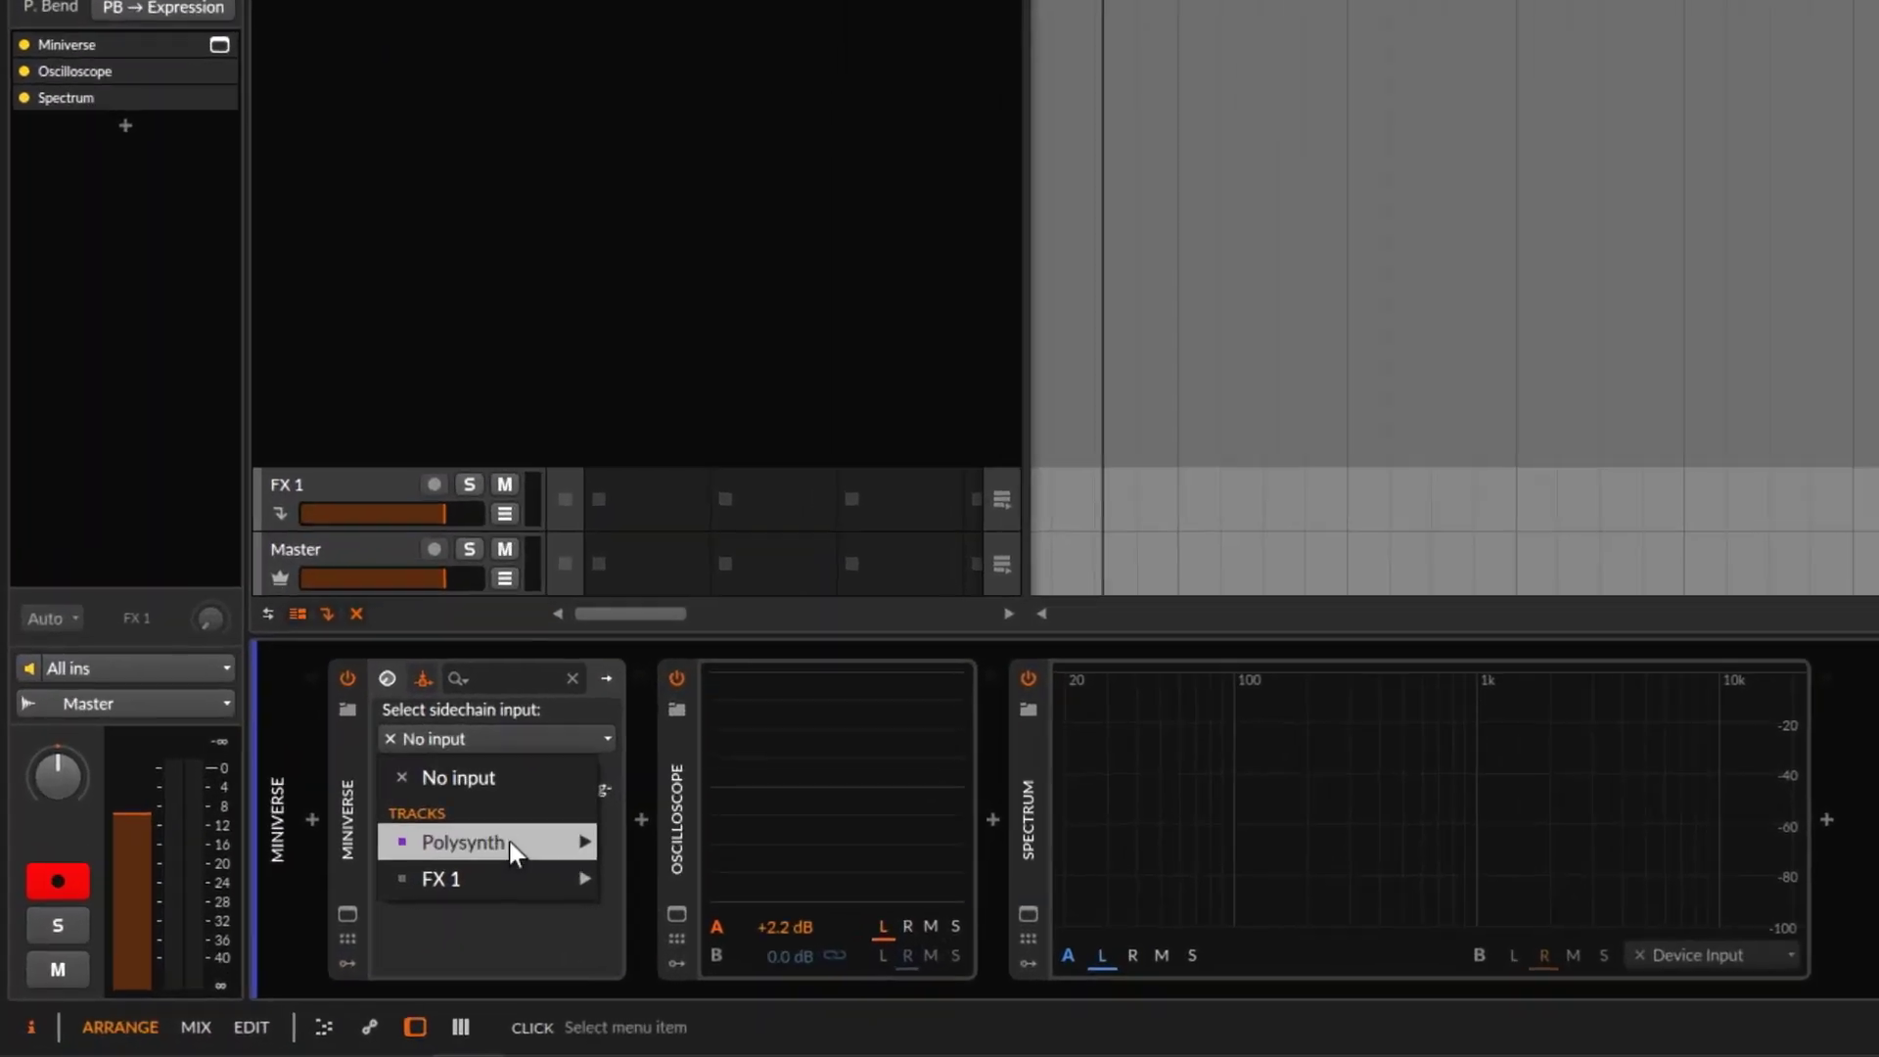
{"action": "mouse_move", "coordinate": [346, 914]}
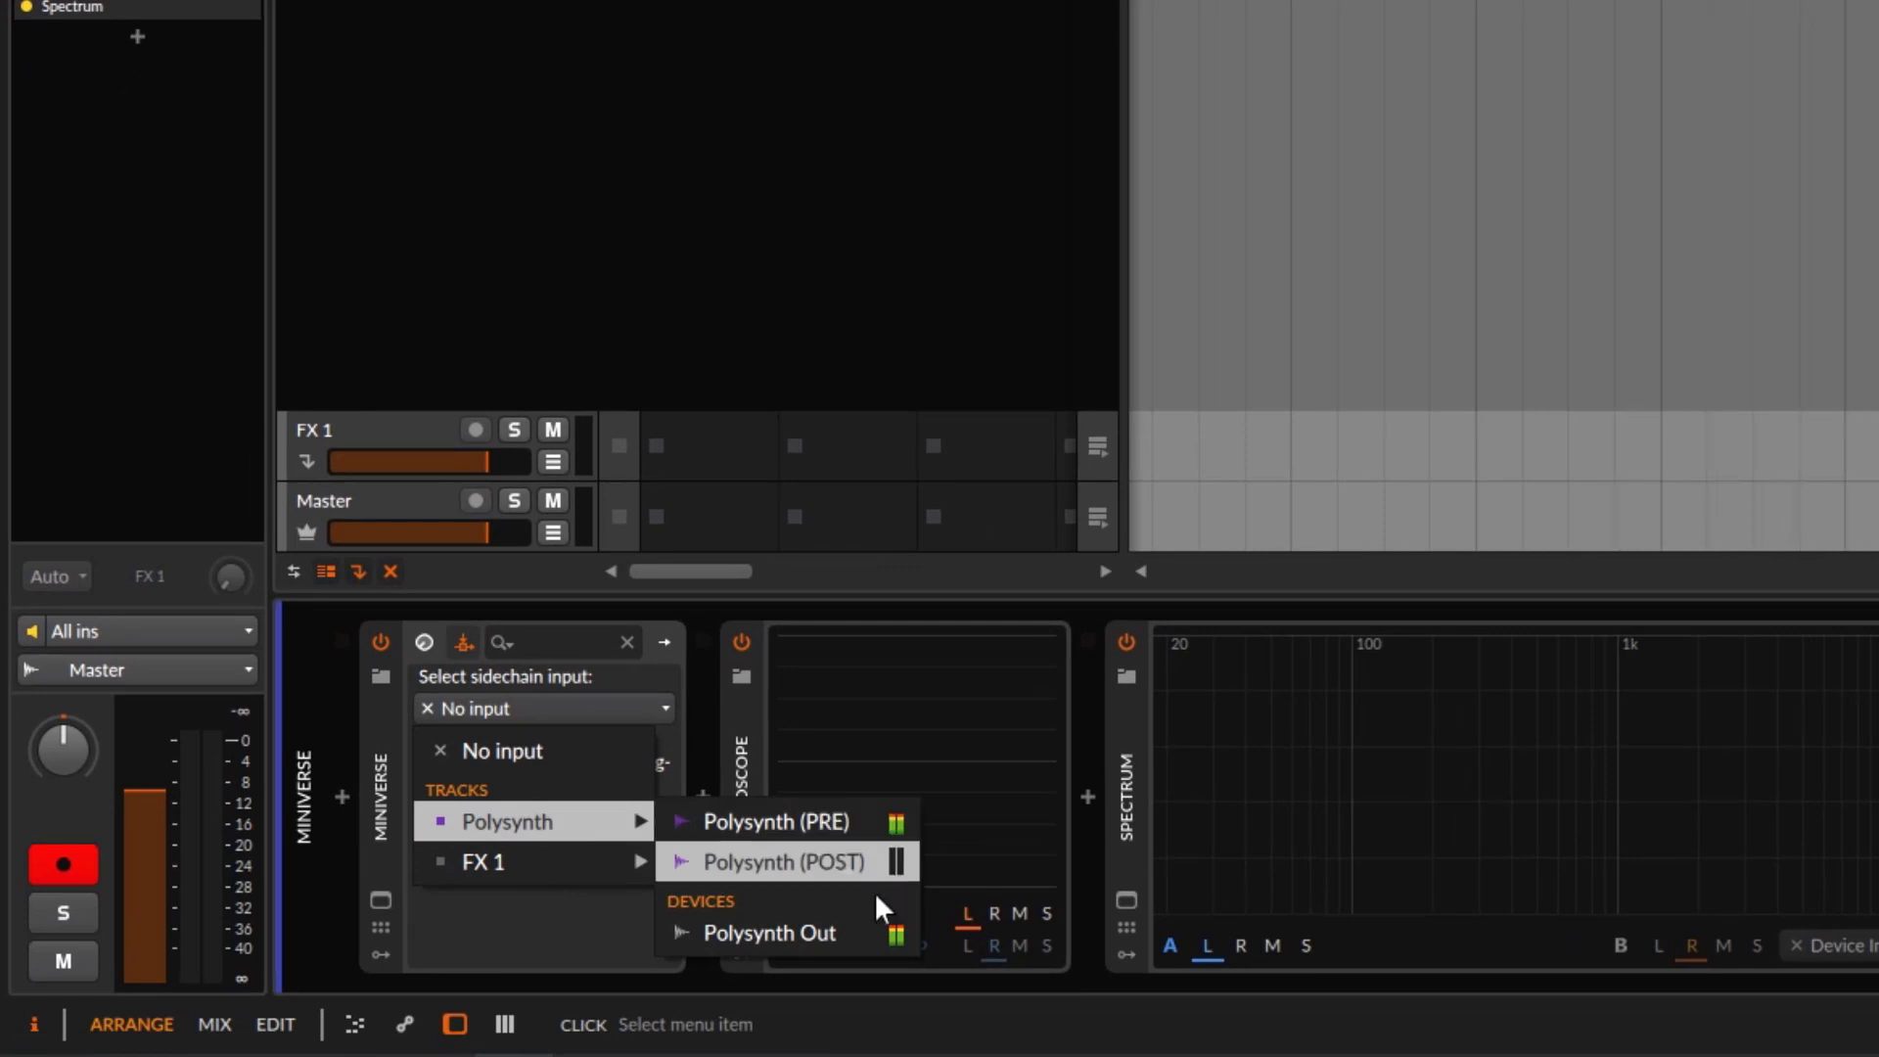
{"action": "left_click", "coordinate": [828, 937]}
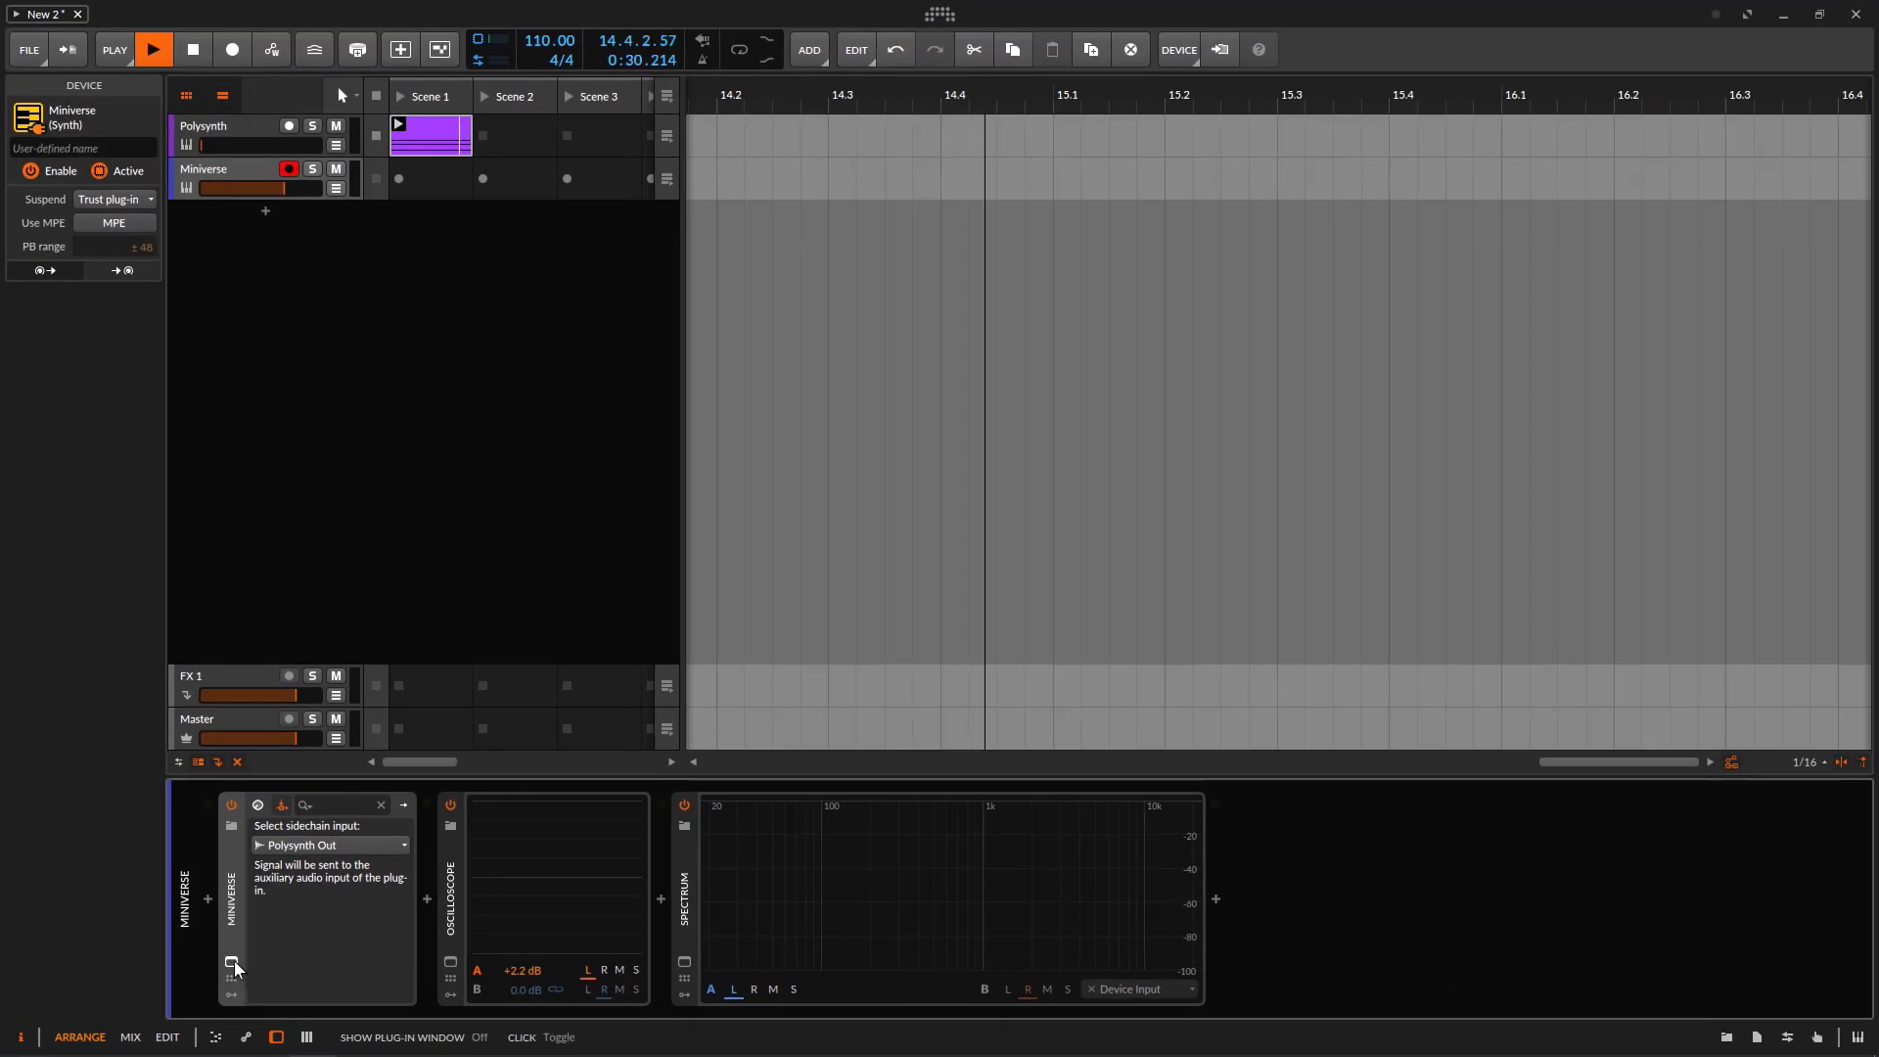
{"action": "left_click", "coordinate": [235, 960]}
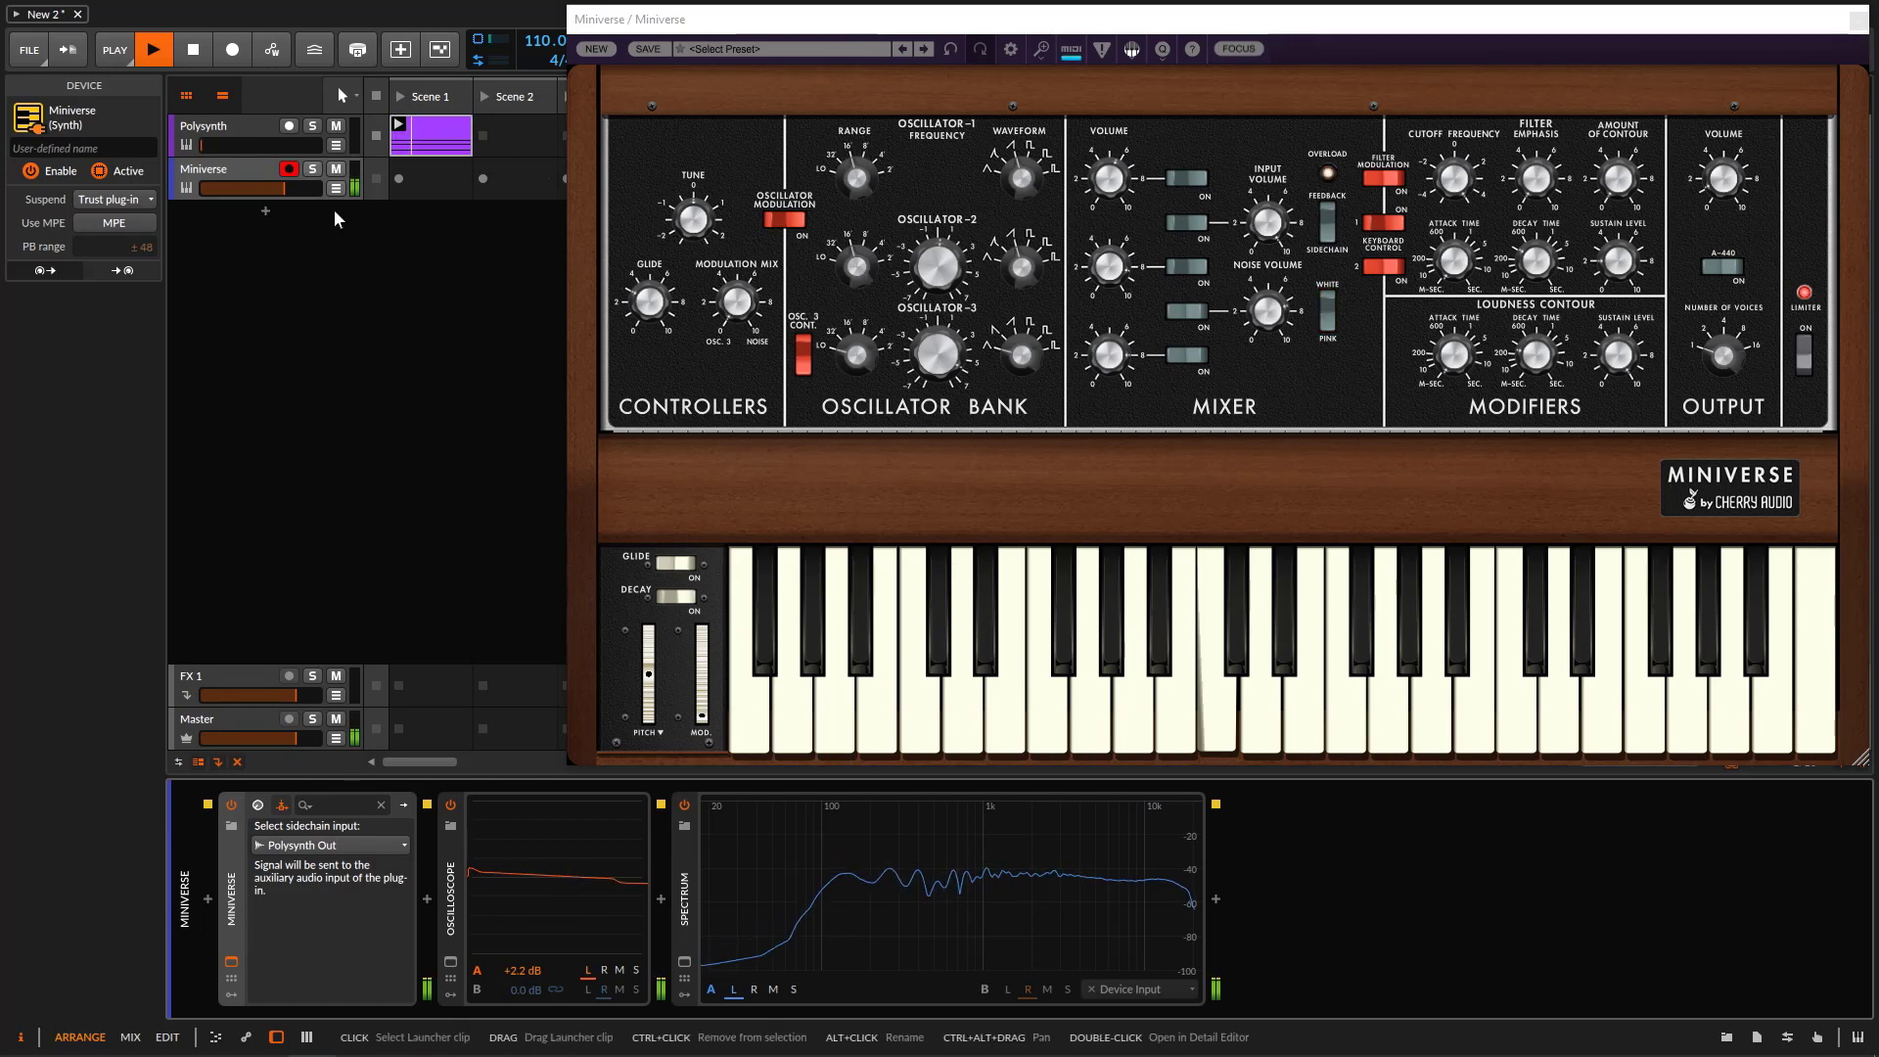
- Audition the sidechained sound using the first two oscillators' mixer switches, a lower filter cutoff frequency and the Feedback/Sidechain switch
{"action": "left_click", "coordinate": [1186, 266]}
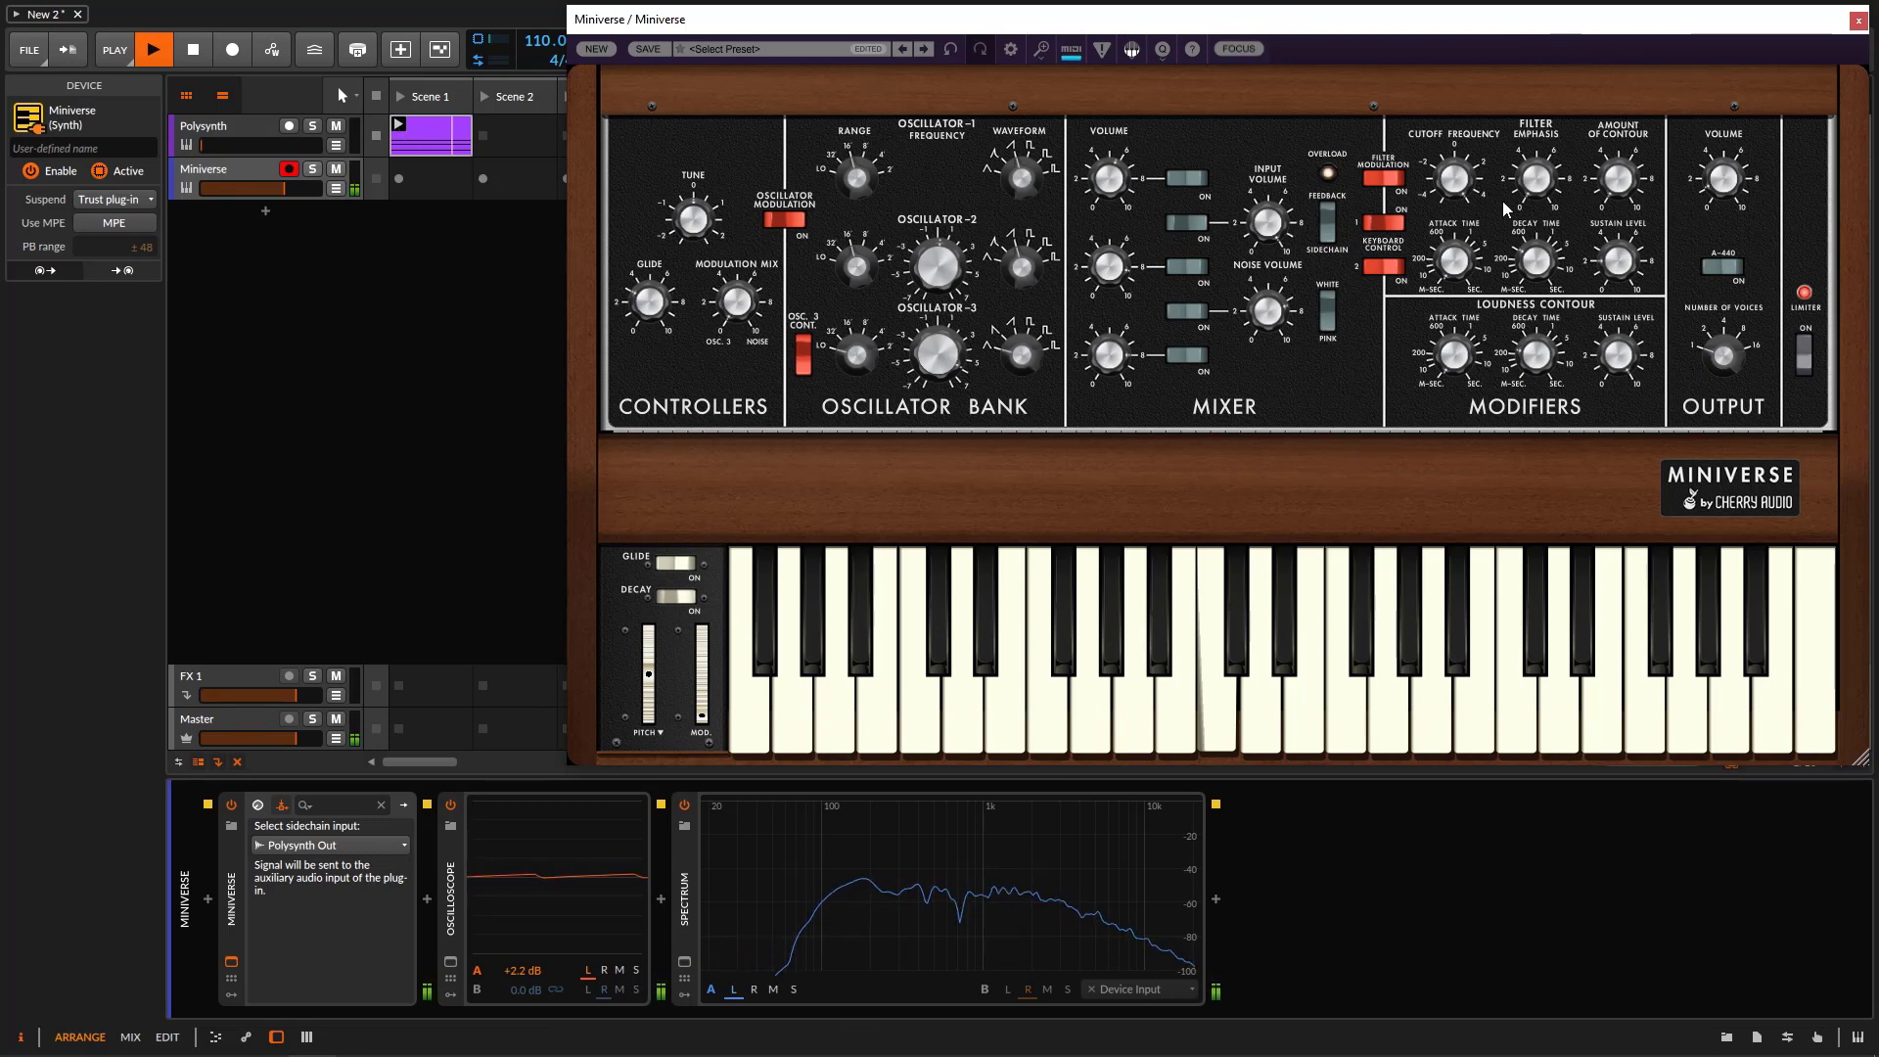
{"action": "left_click_drag", "start_coordinate": [1458, 181], "coordinate": [1479, 277]}
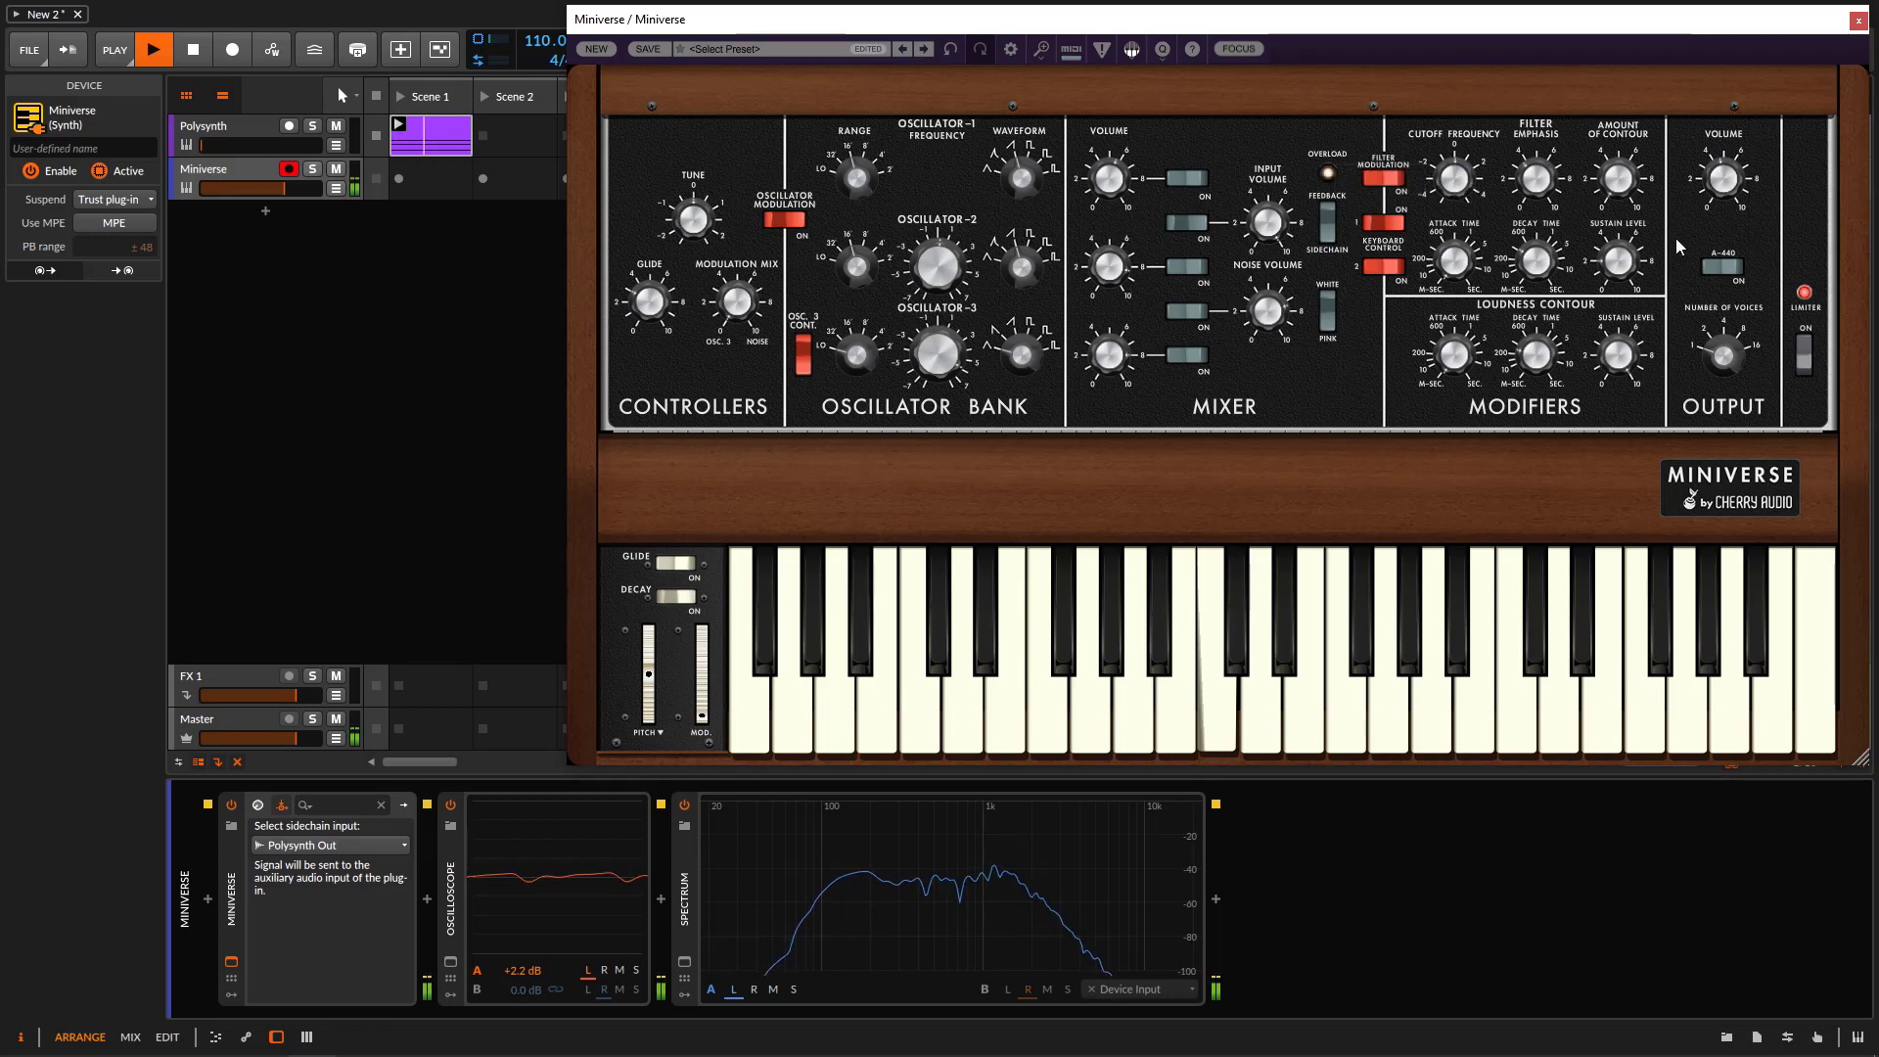
{"action": "left_click", "coordinate": [1201, 182]}
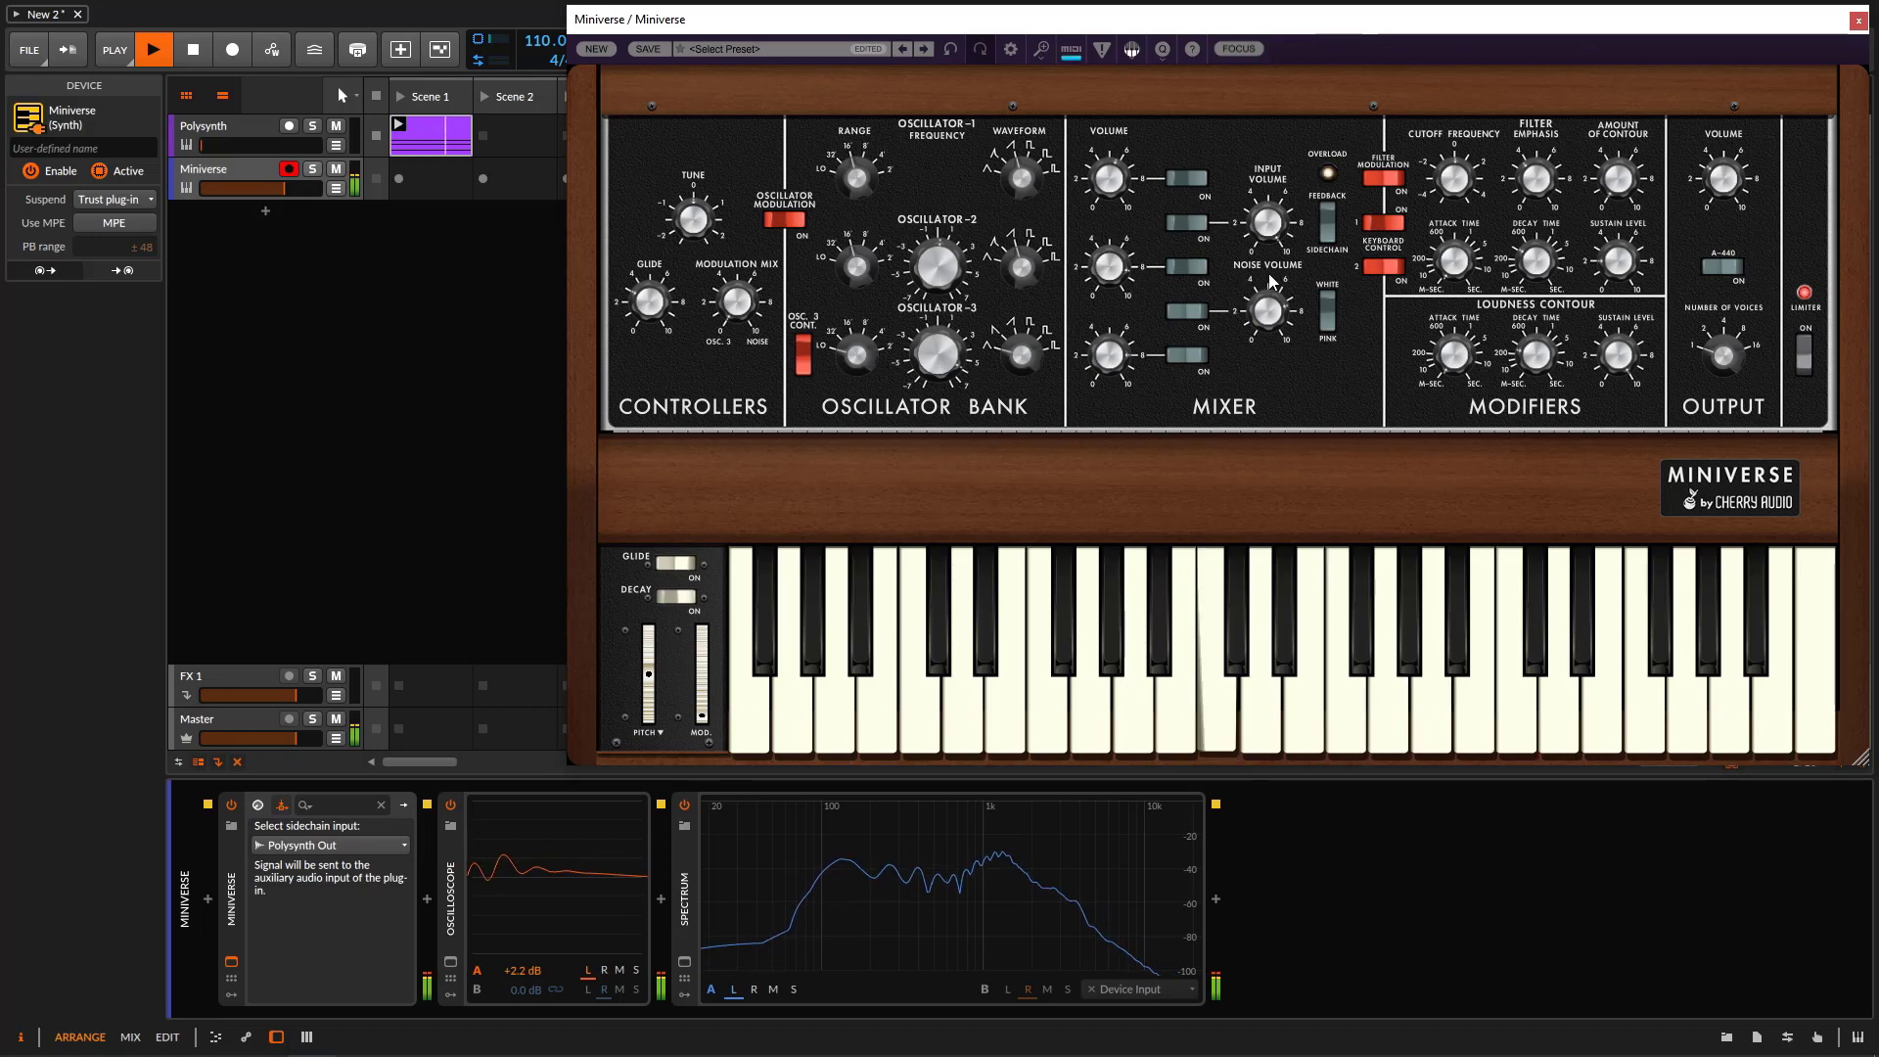
{"action": "left_click", "coordinate": [1329, 224]}
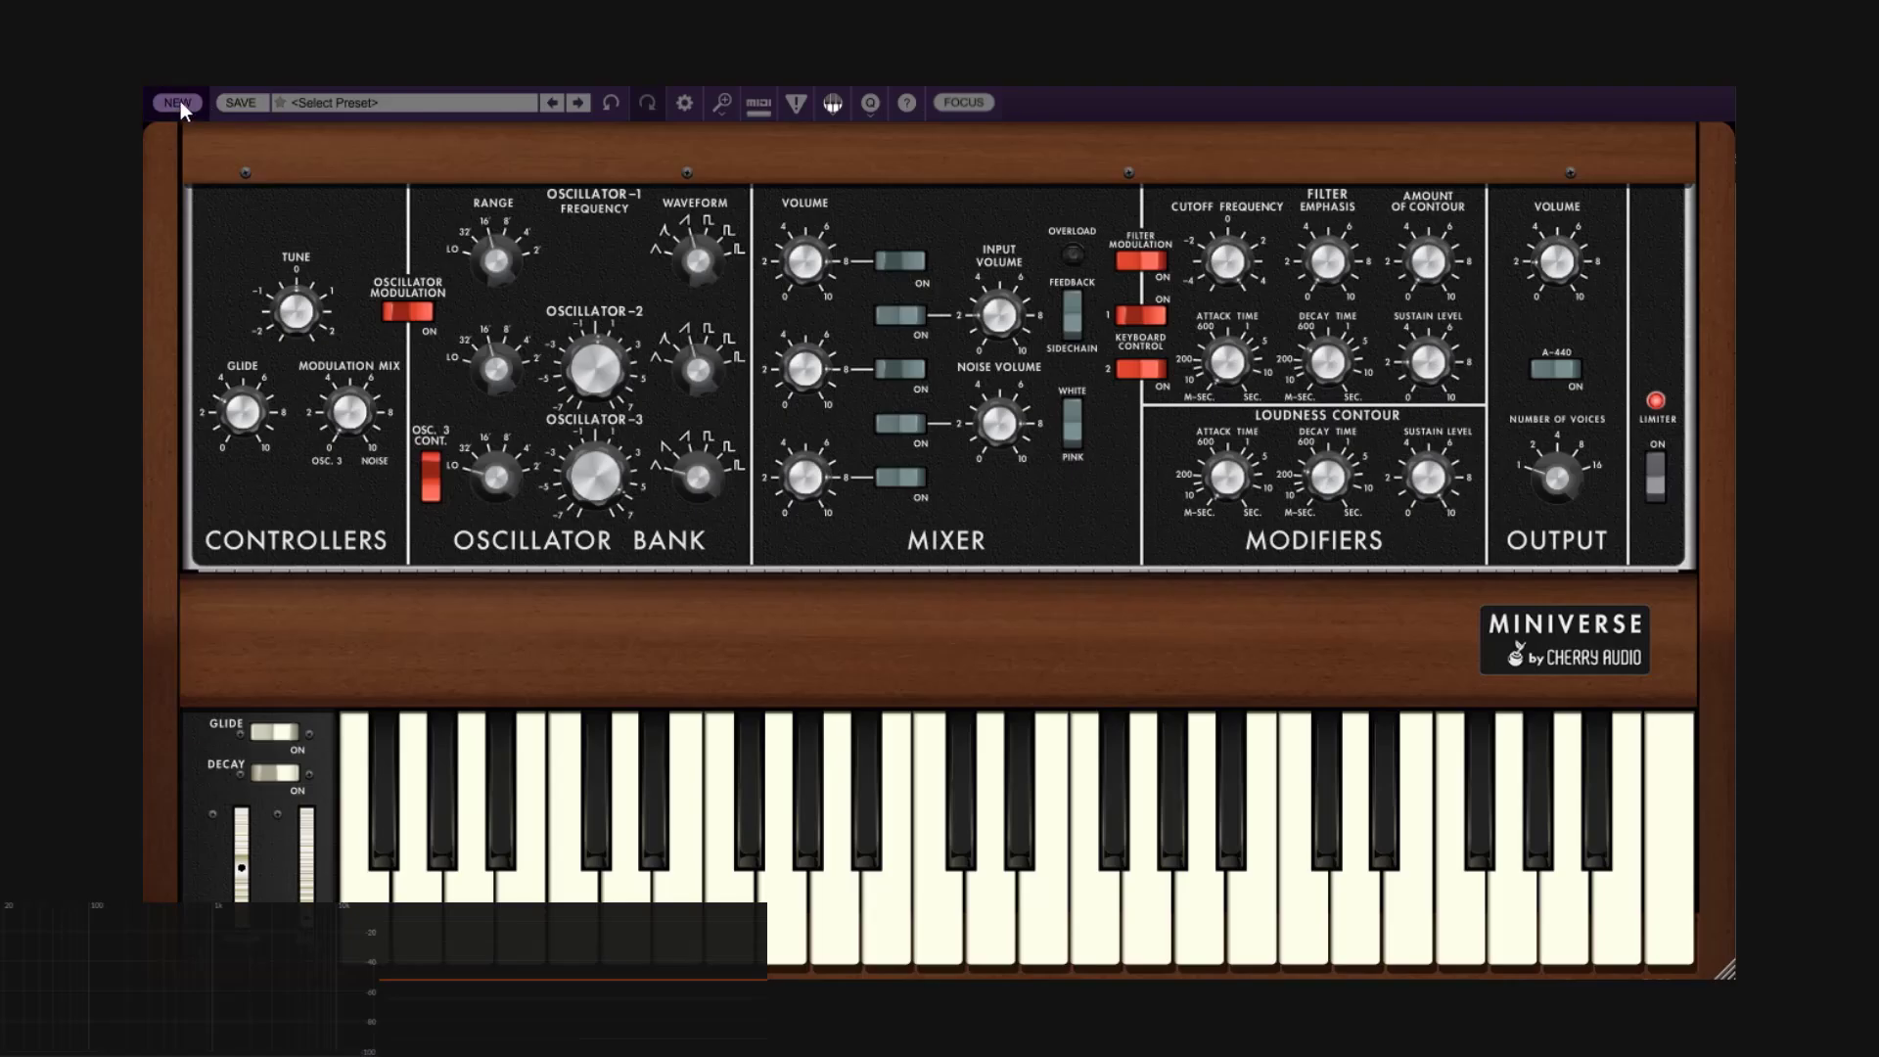
- Start a new Miniverse patch and play several notes on the on-screen keyboard to audition its loudness envelope
{"action": "left_click", "coordinate": [179, 103]}
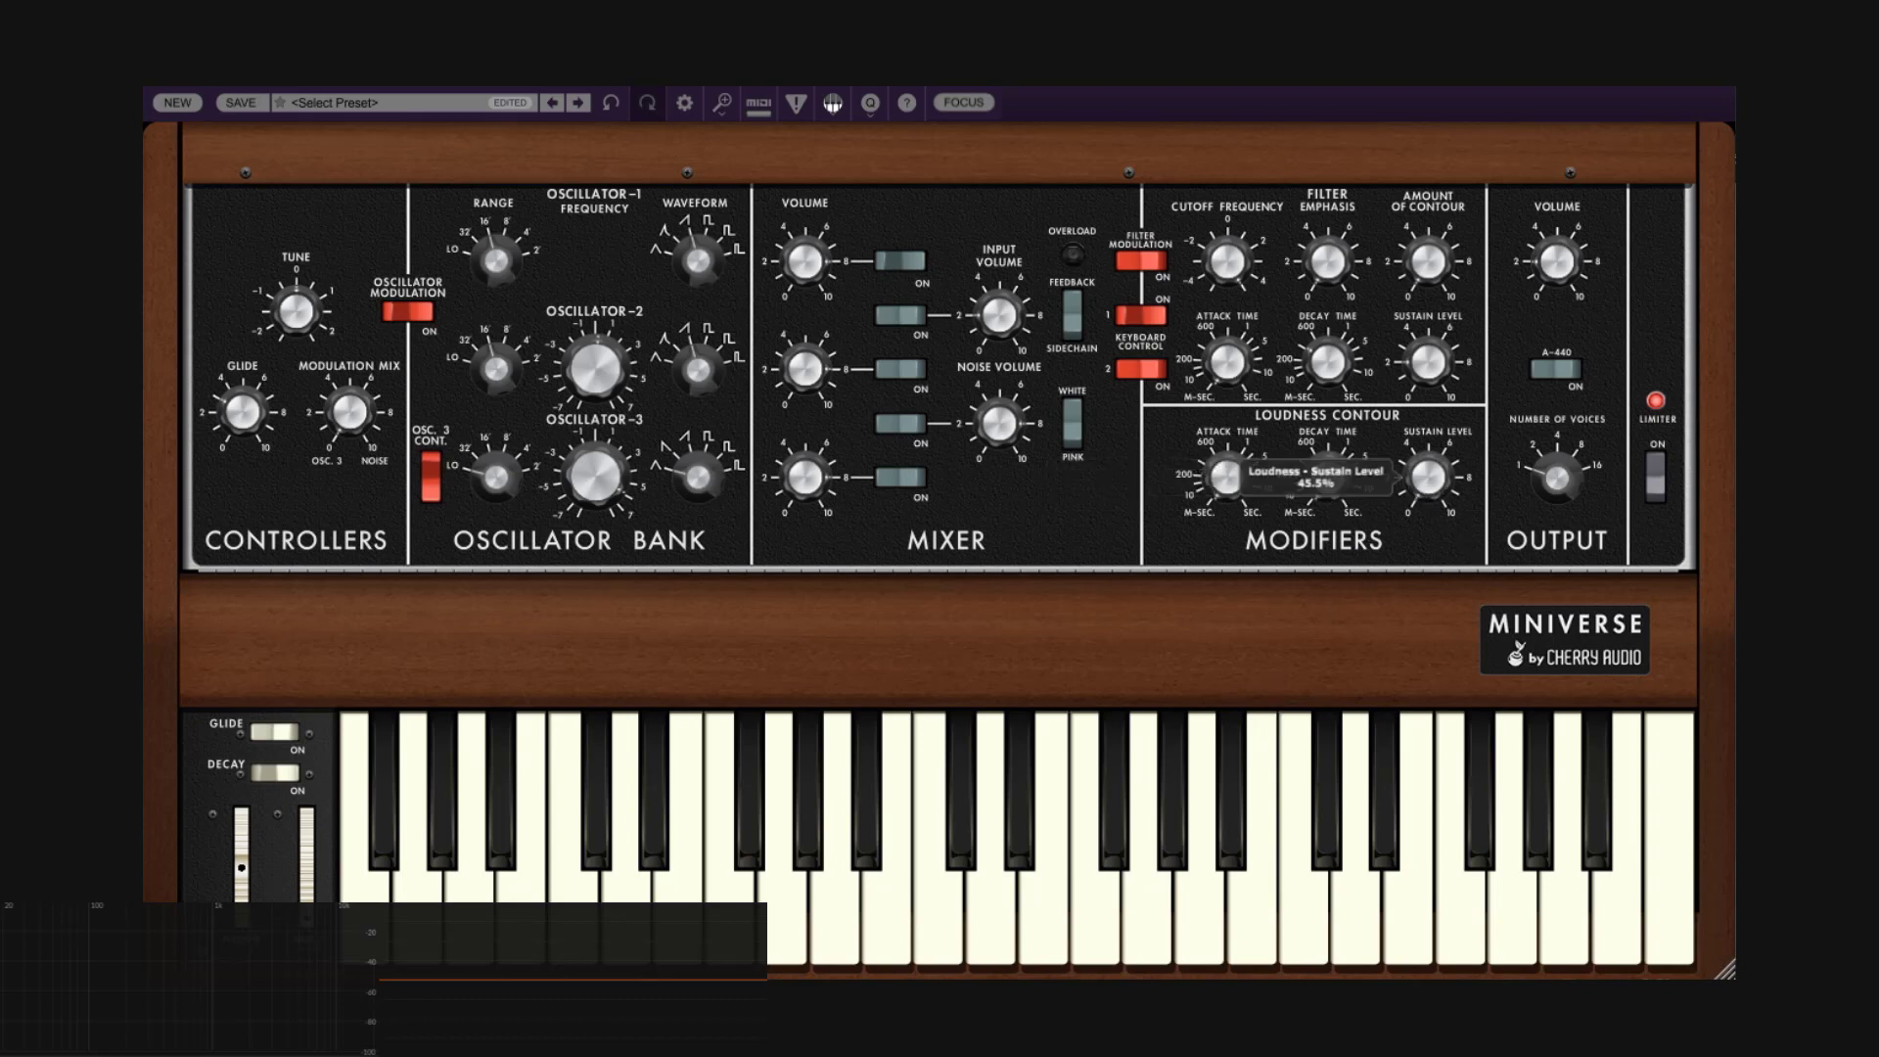
{"action": "left_click", "coordinate": [797, 893]}
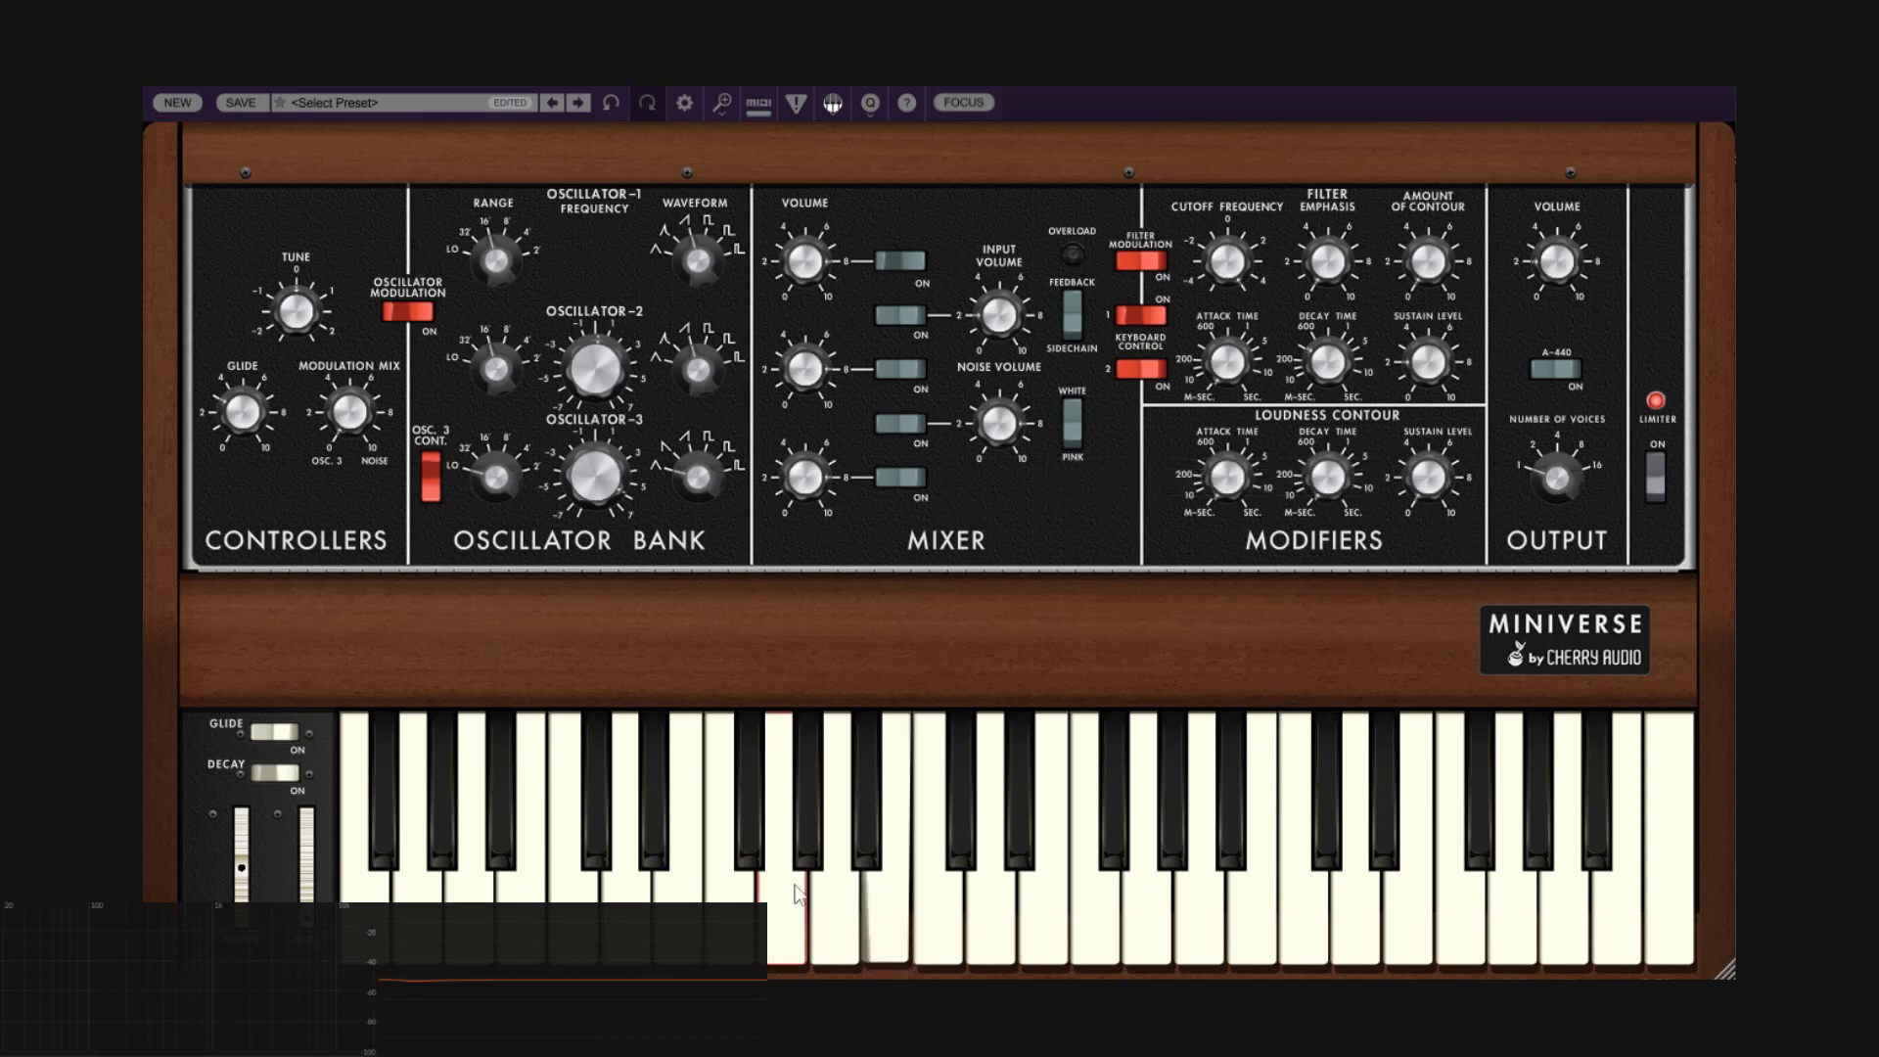
{"action": "left_click", "coordinate": [898, 926]}
{"action": "left_click", "coordinate": [885, 928]}
{"action": "left_click", "coordinate": [886, 928]}
{"action": "left_click", "coordinate": [886, 928]}
{"action": "left_click", "coordinate": [1020, 802]}
{"action": "left_click", "coordinate": [1076, 749]}
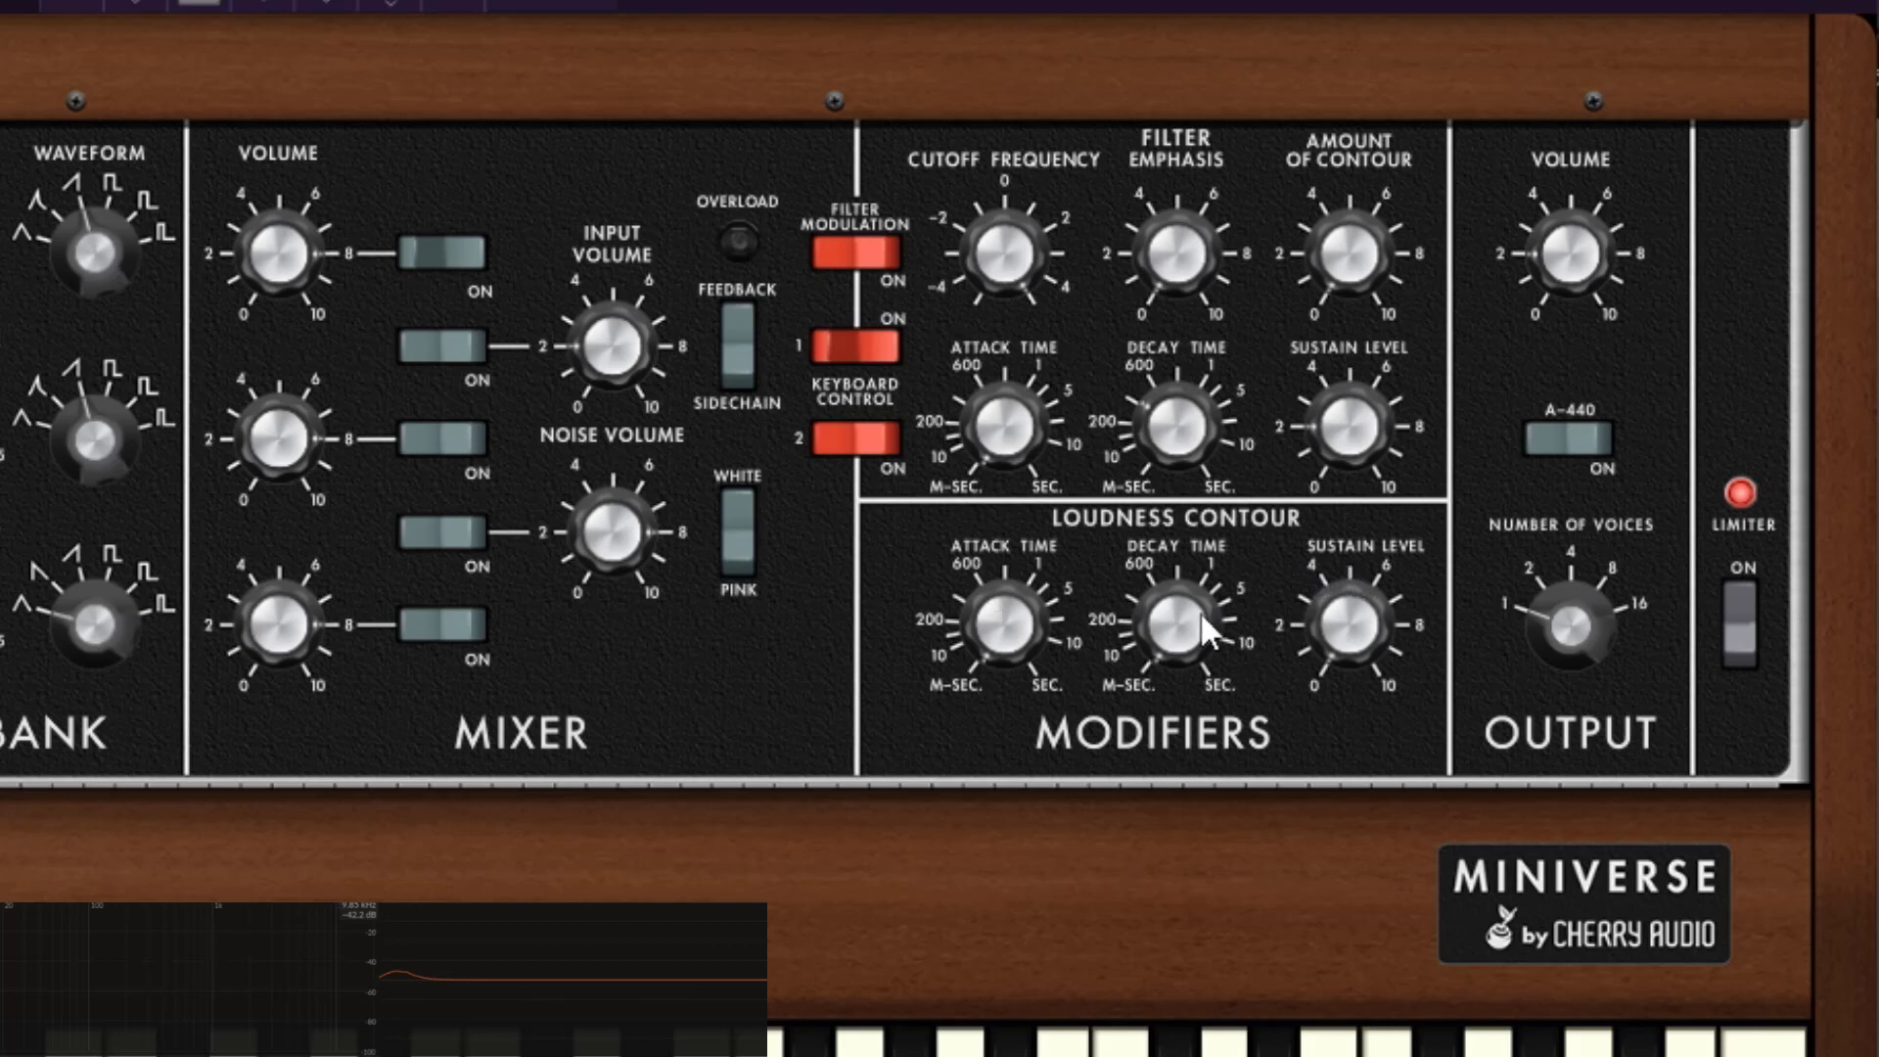
- Raise the Loudness Contour attack time to 20000 ms, shorten it again, and play notes to hear the effect
{"action": "mouse_move", "coordinate": [1200, 611]}
{"action": "mouse_move", "coordinate": [992, 636]}
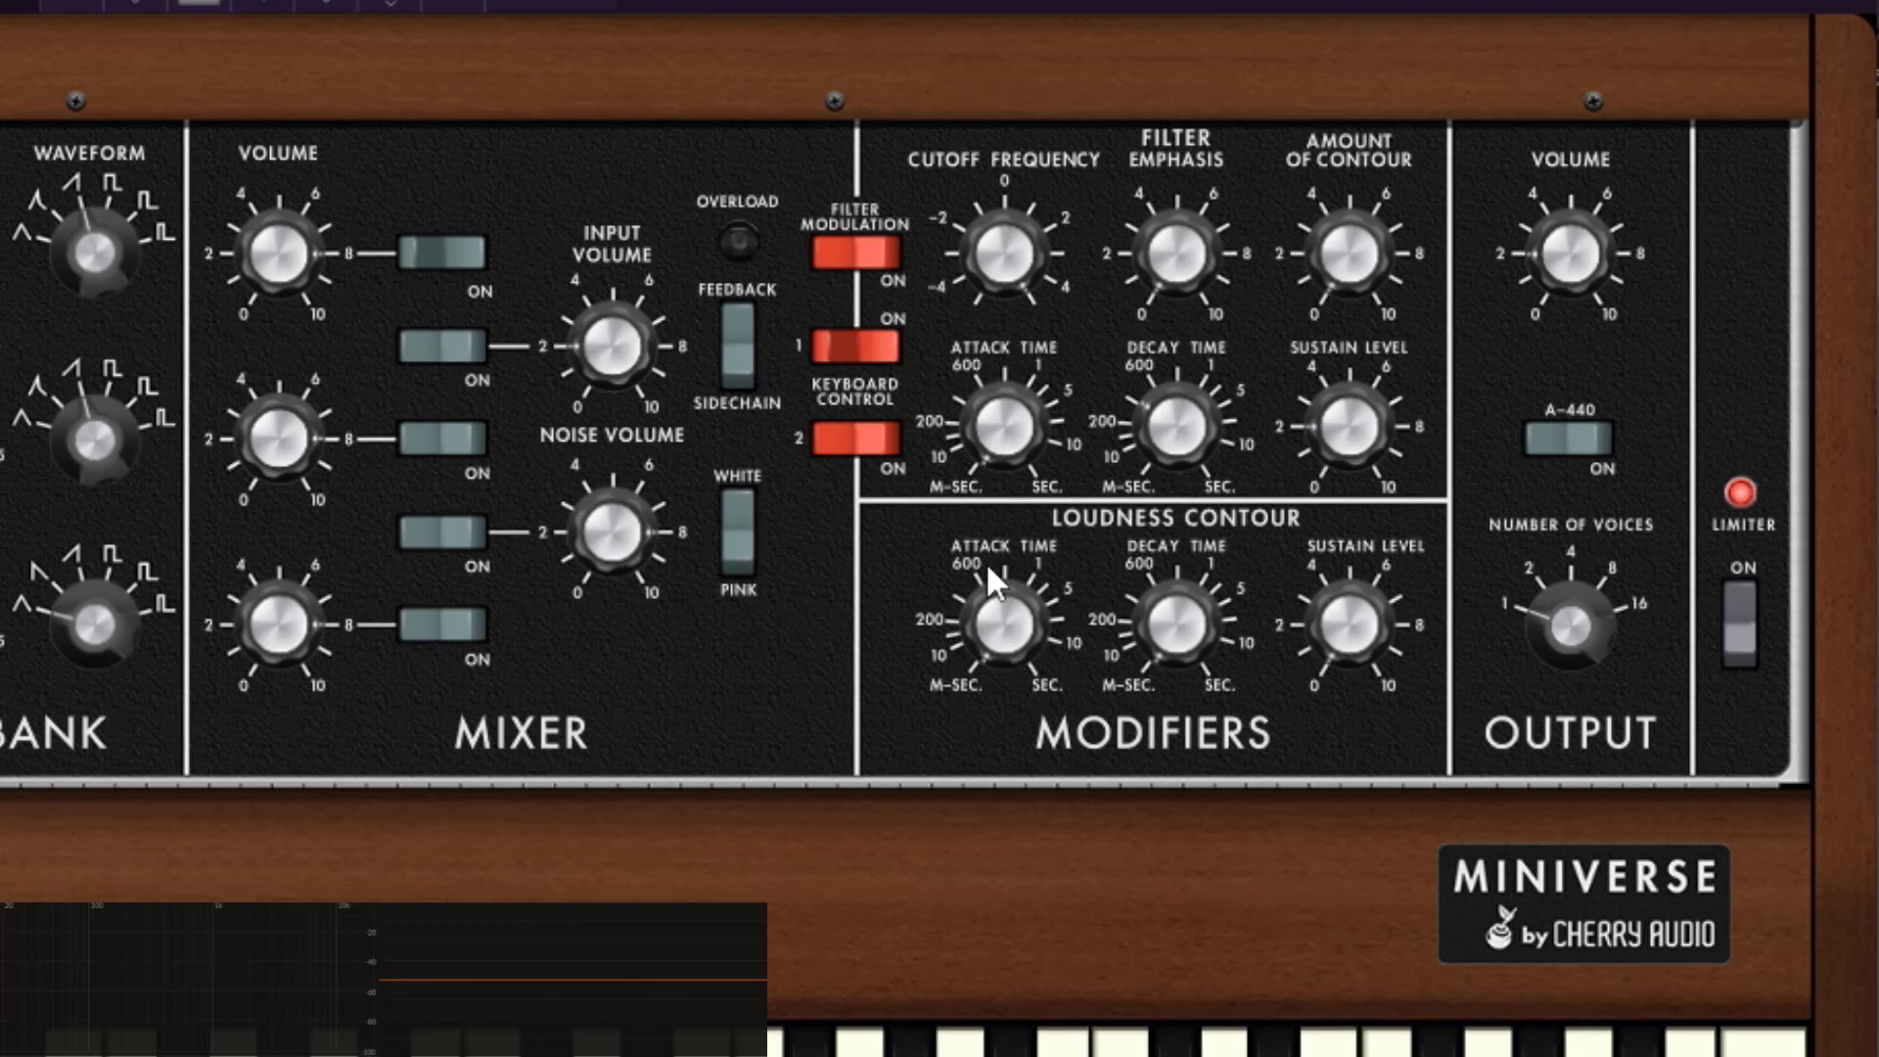
{"action": "left_click_drag", "start_coordinate": [1024, 636], "coordinate": [1043, 196]}
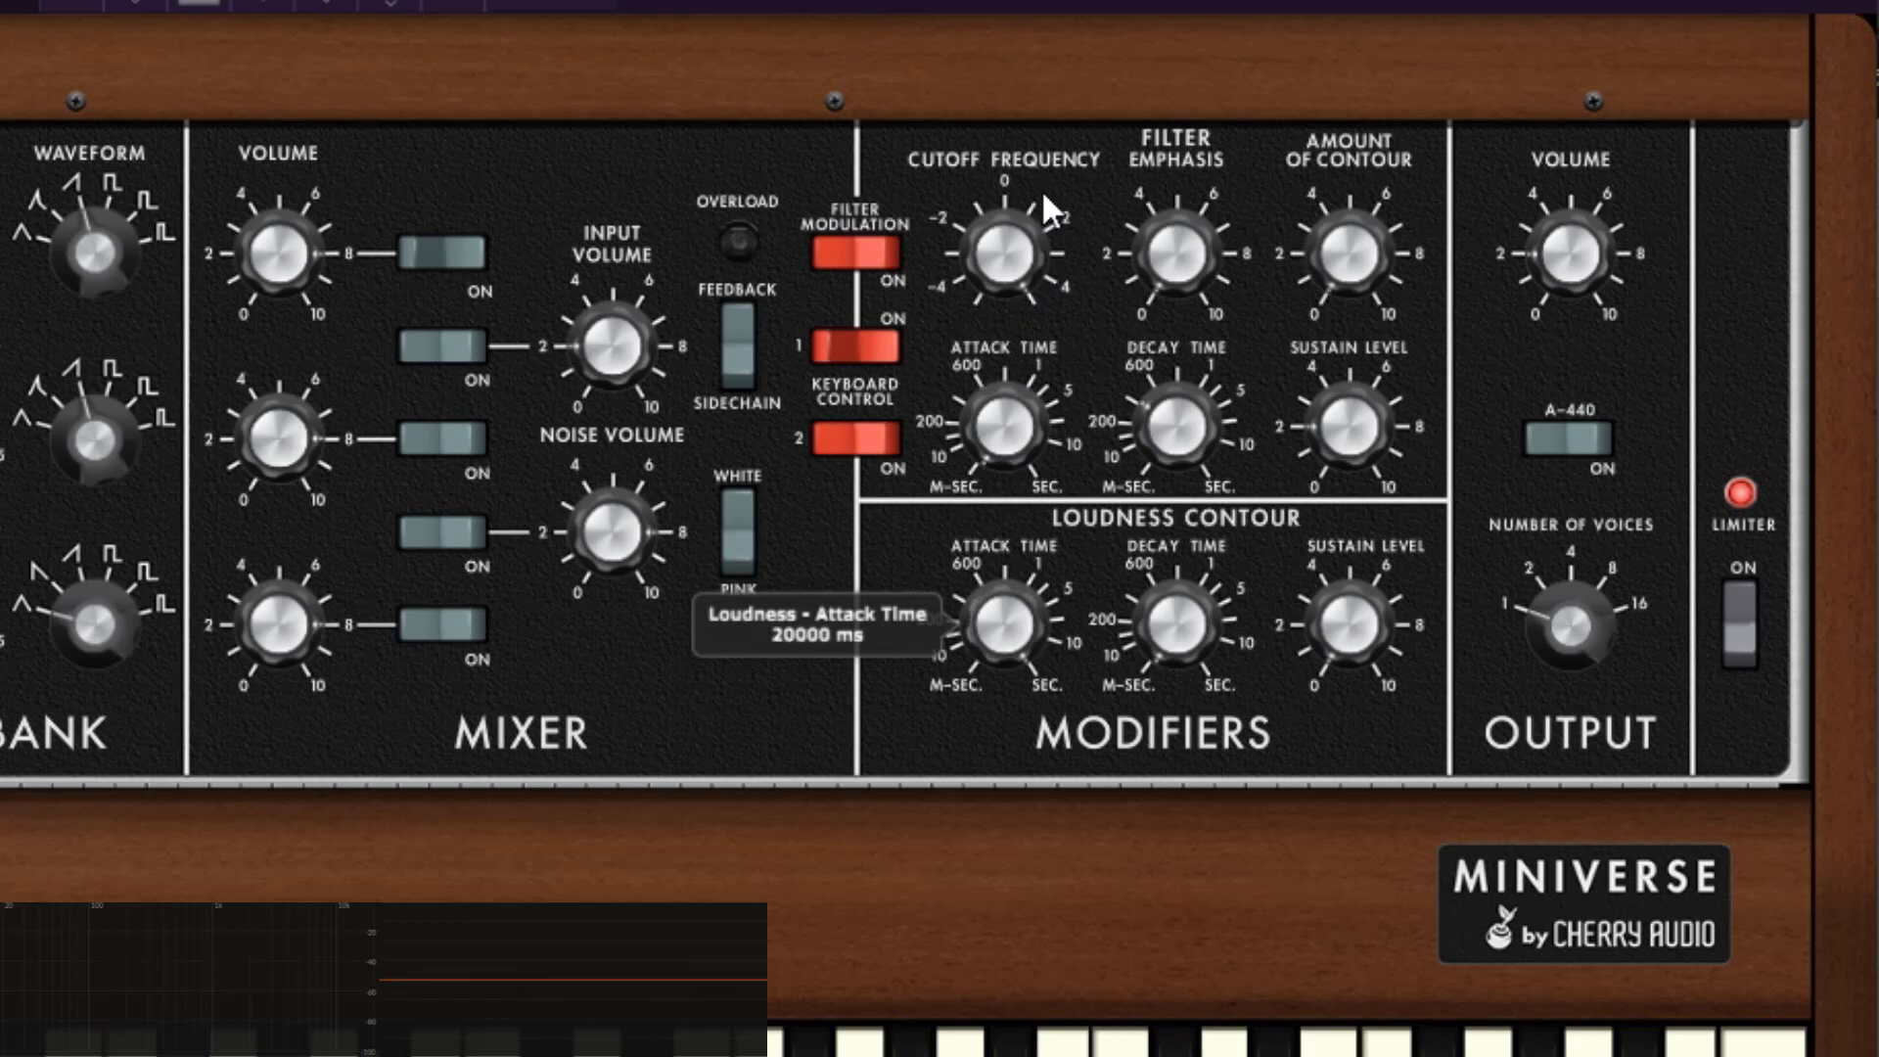
{"action": "left_click_drag", "start_coordinate": [1037, 190], "coordinate": [1067, 473]}
{"action": "left_click", "coordinate": [1080, 1041]}
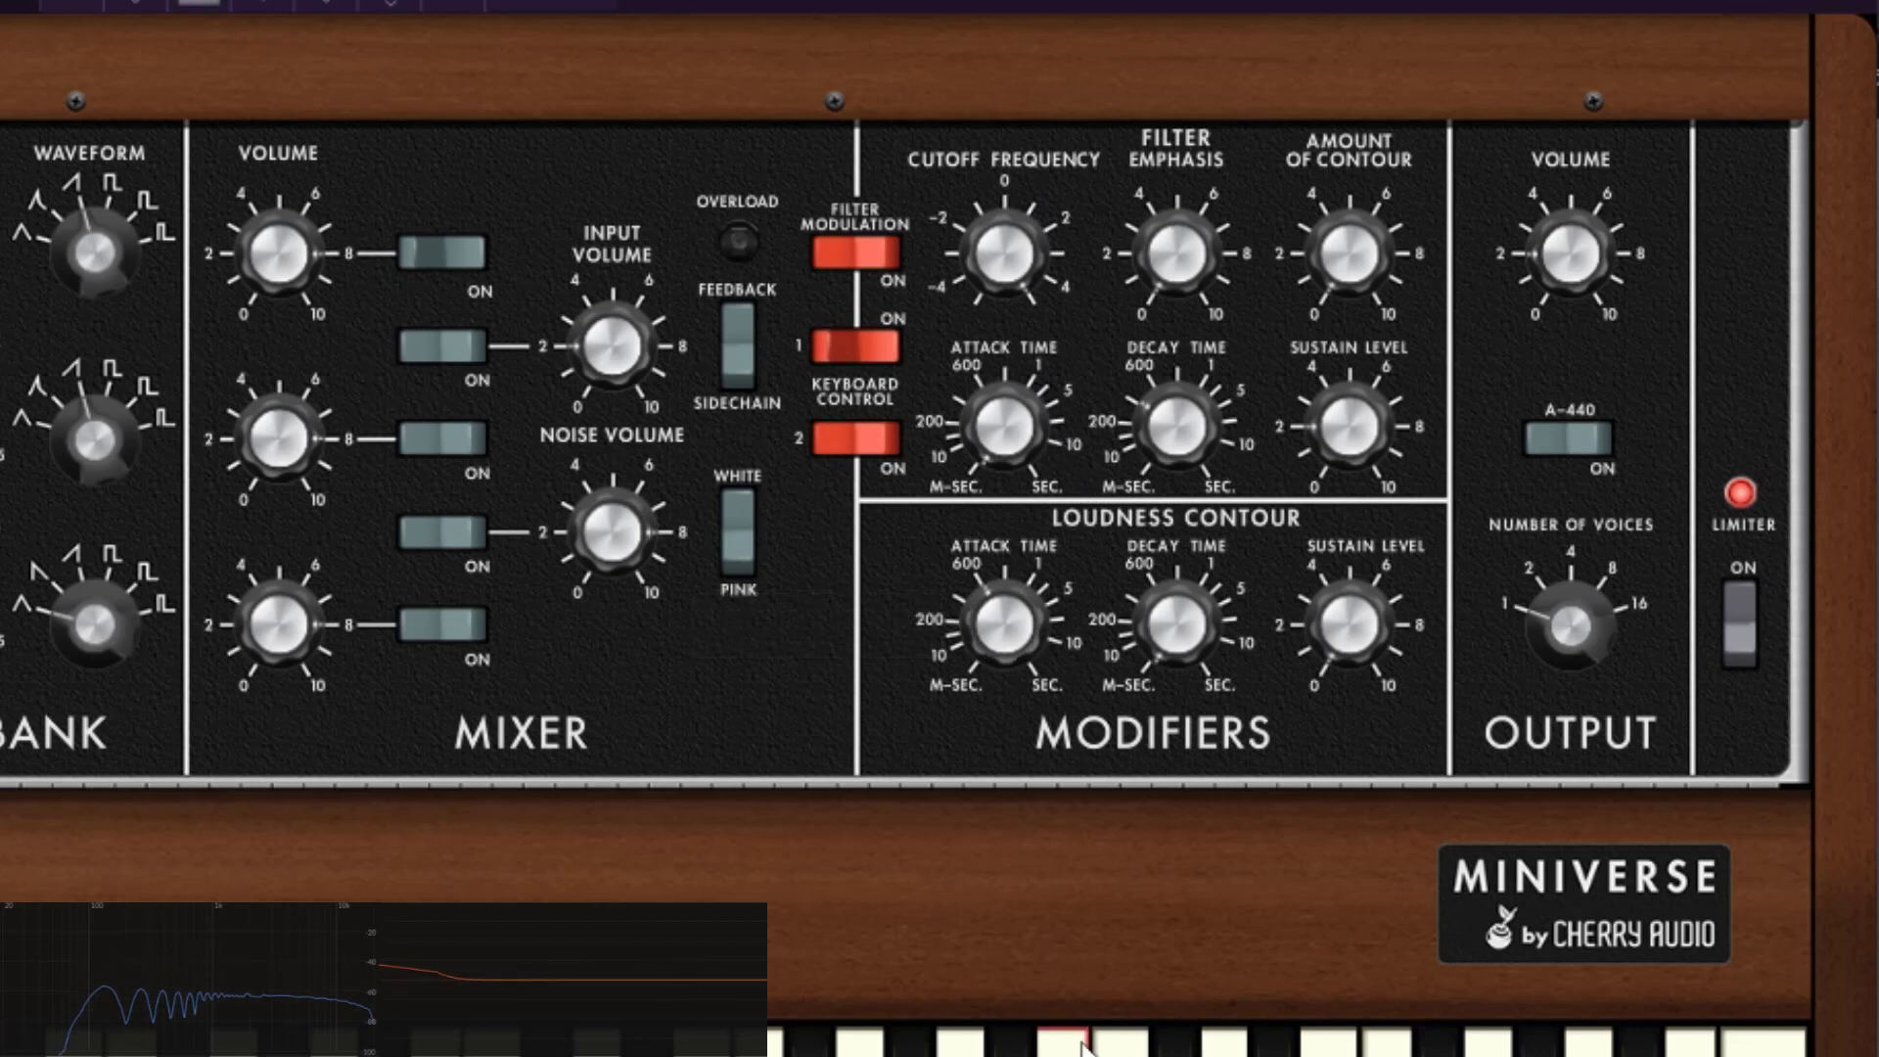
{"action": "left_click", "coordinate": [1106, 1039]}
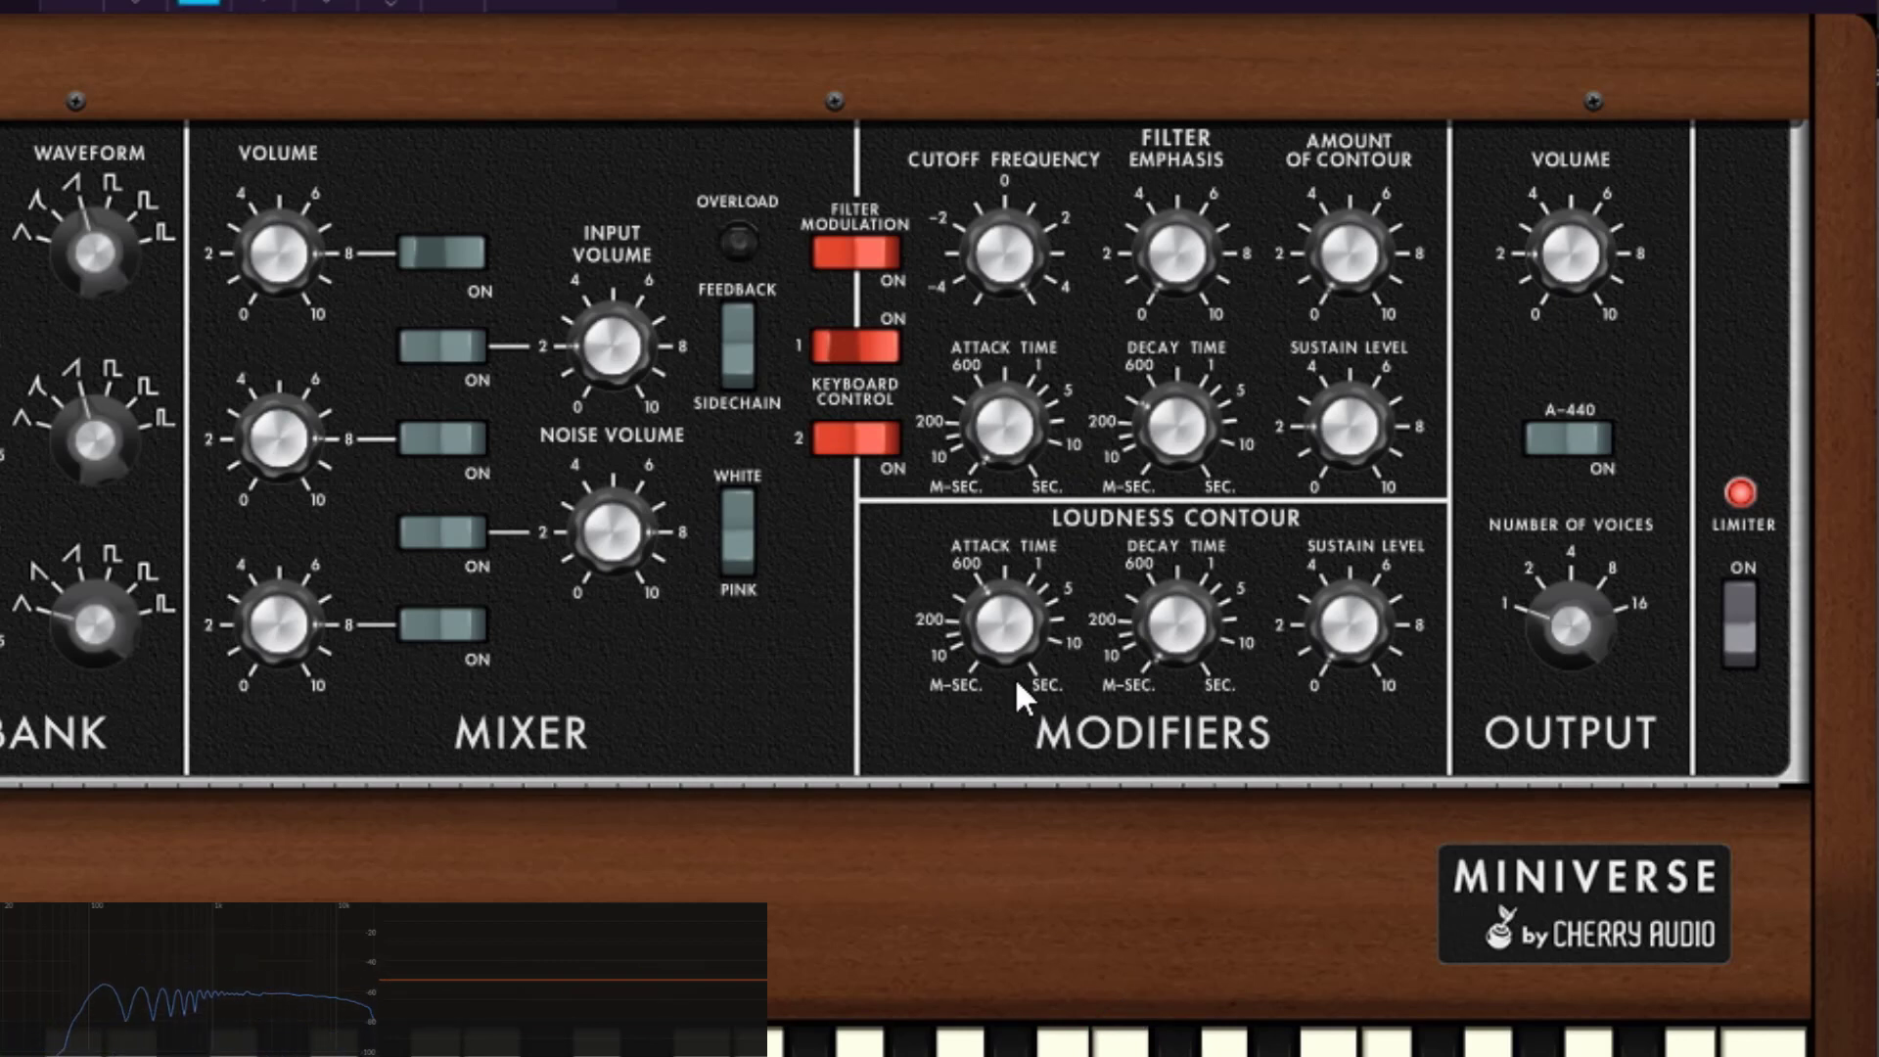
- Sweep the Loudness Contour attack time to 6355 ms and beyond, shorten it, and play notes to compare the onset
{"action": "left_click_drag", "start_coordinate": [981, 626], "coordinate": [996, 491]}
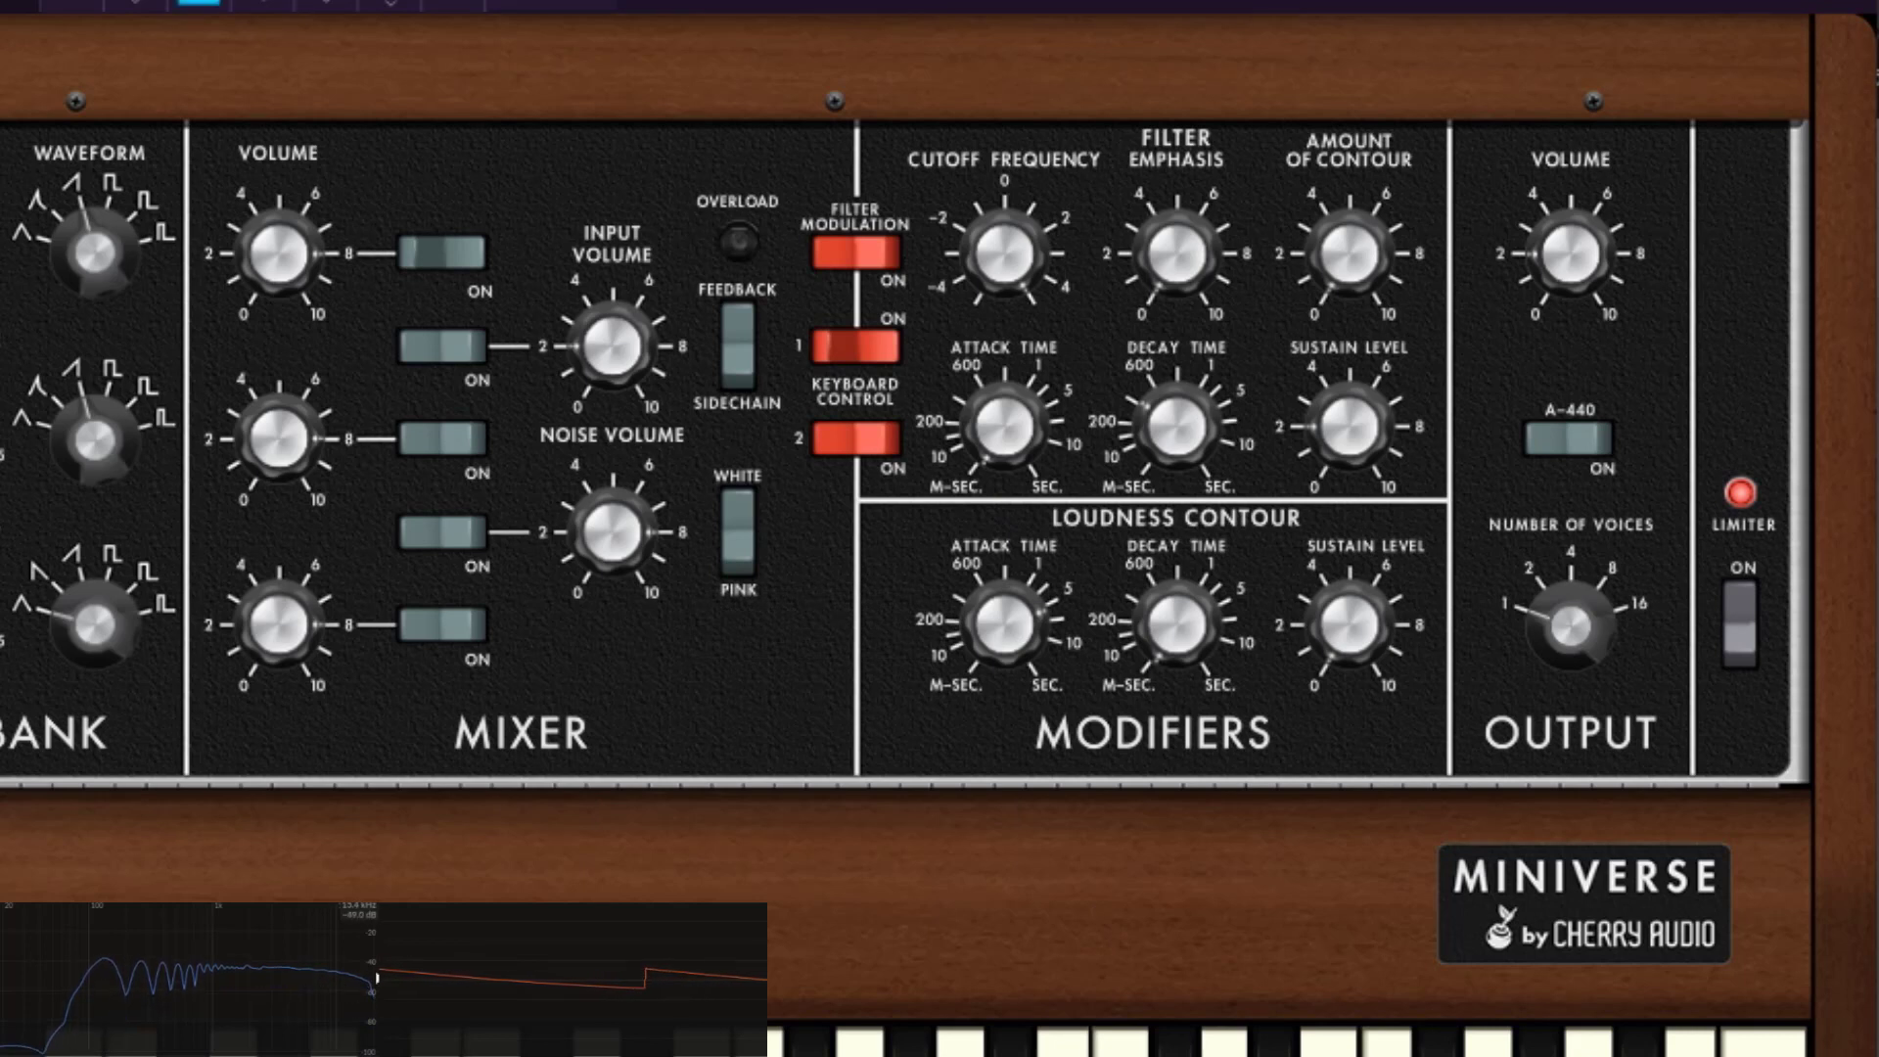
{"action": "mouse_move", "coordinate": [993, 640]}
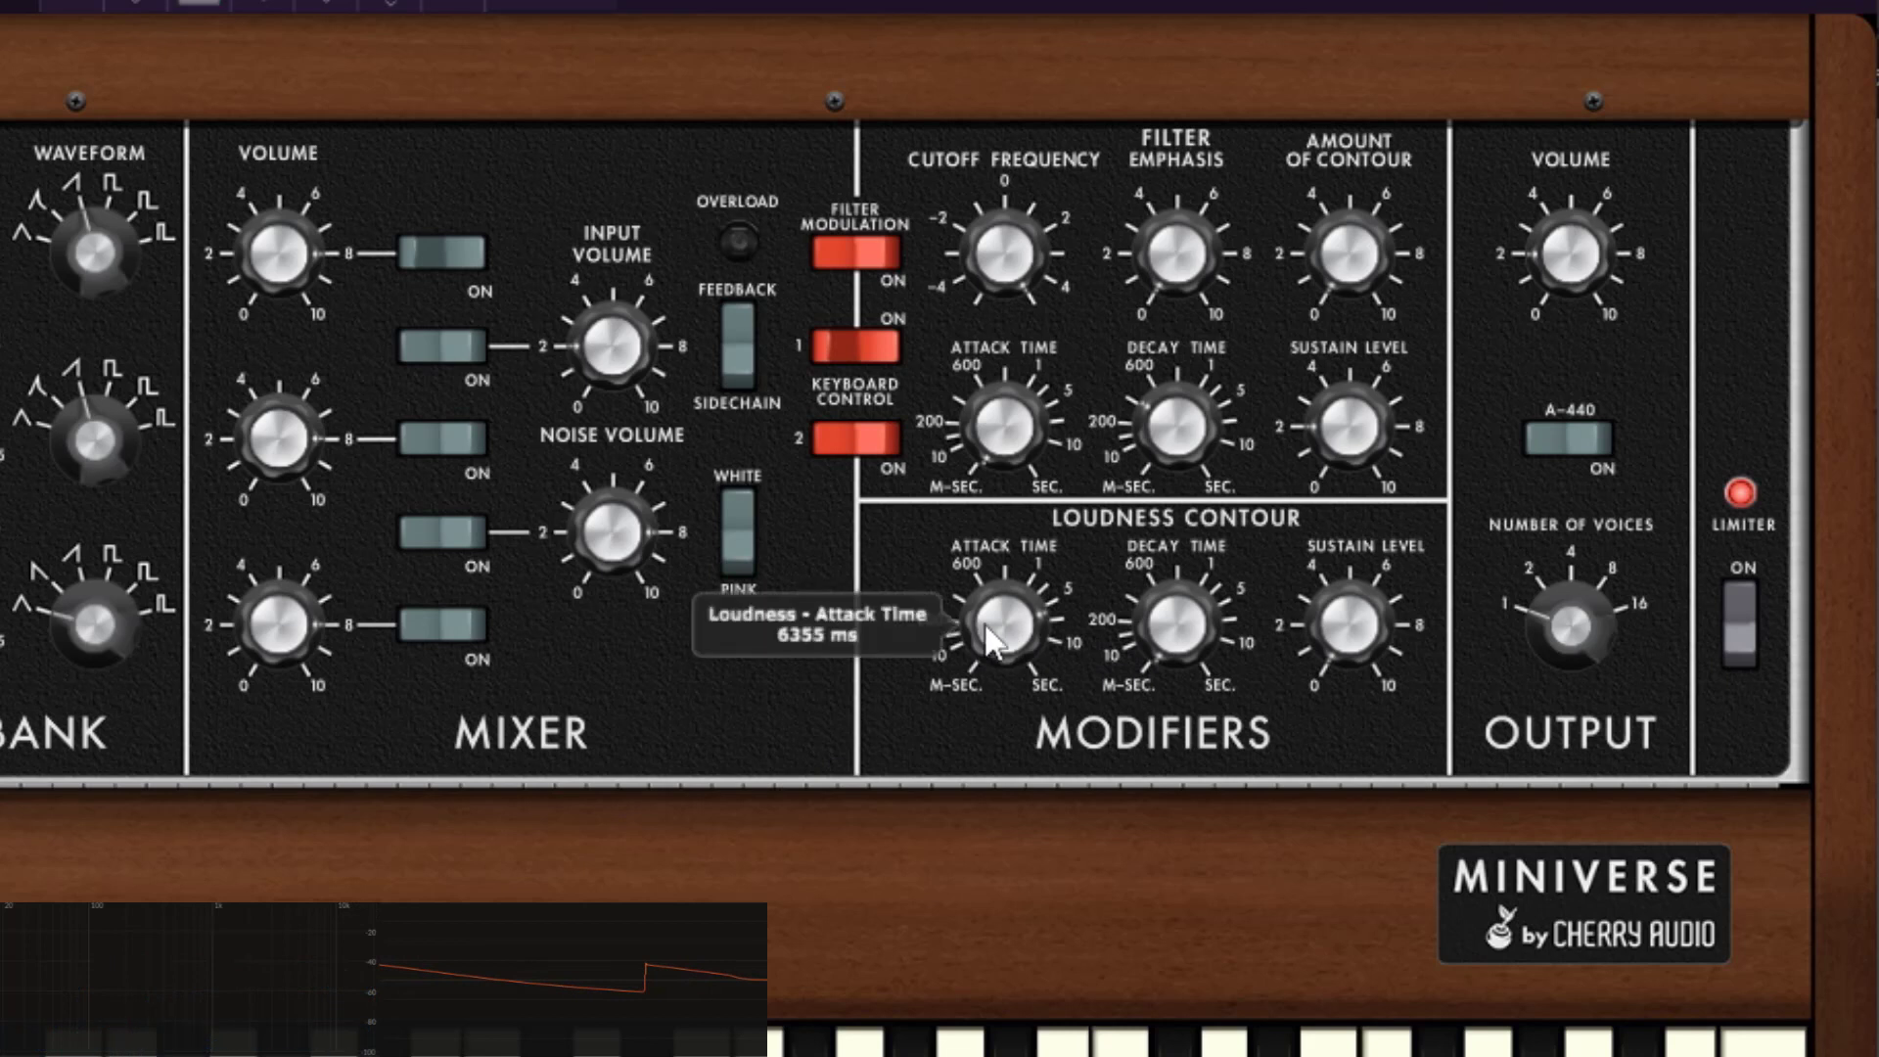
{"action": "left_click_drag", "start_coordinate": [993, 641], "coordinate": [959, 268]}
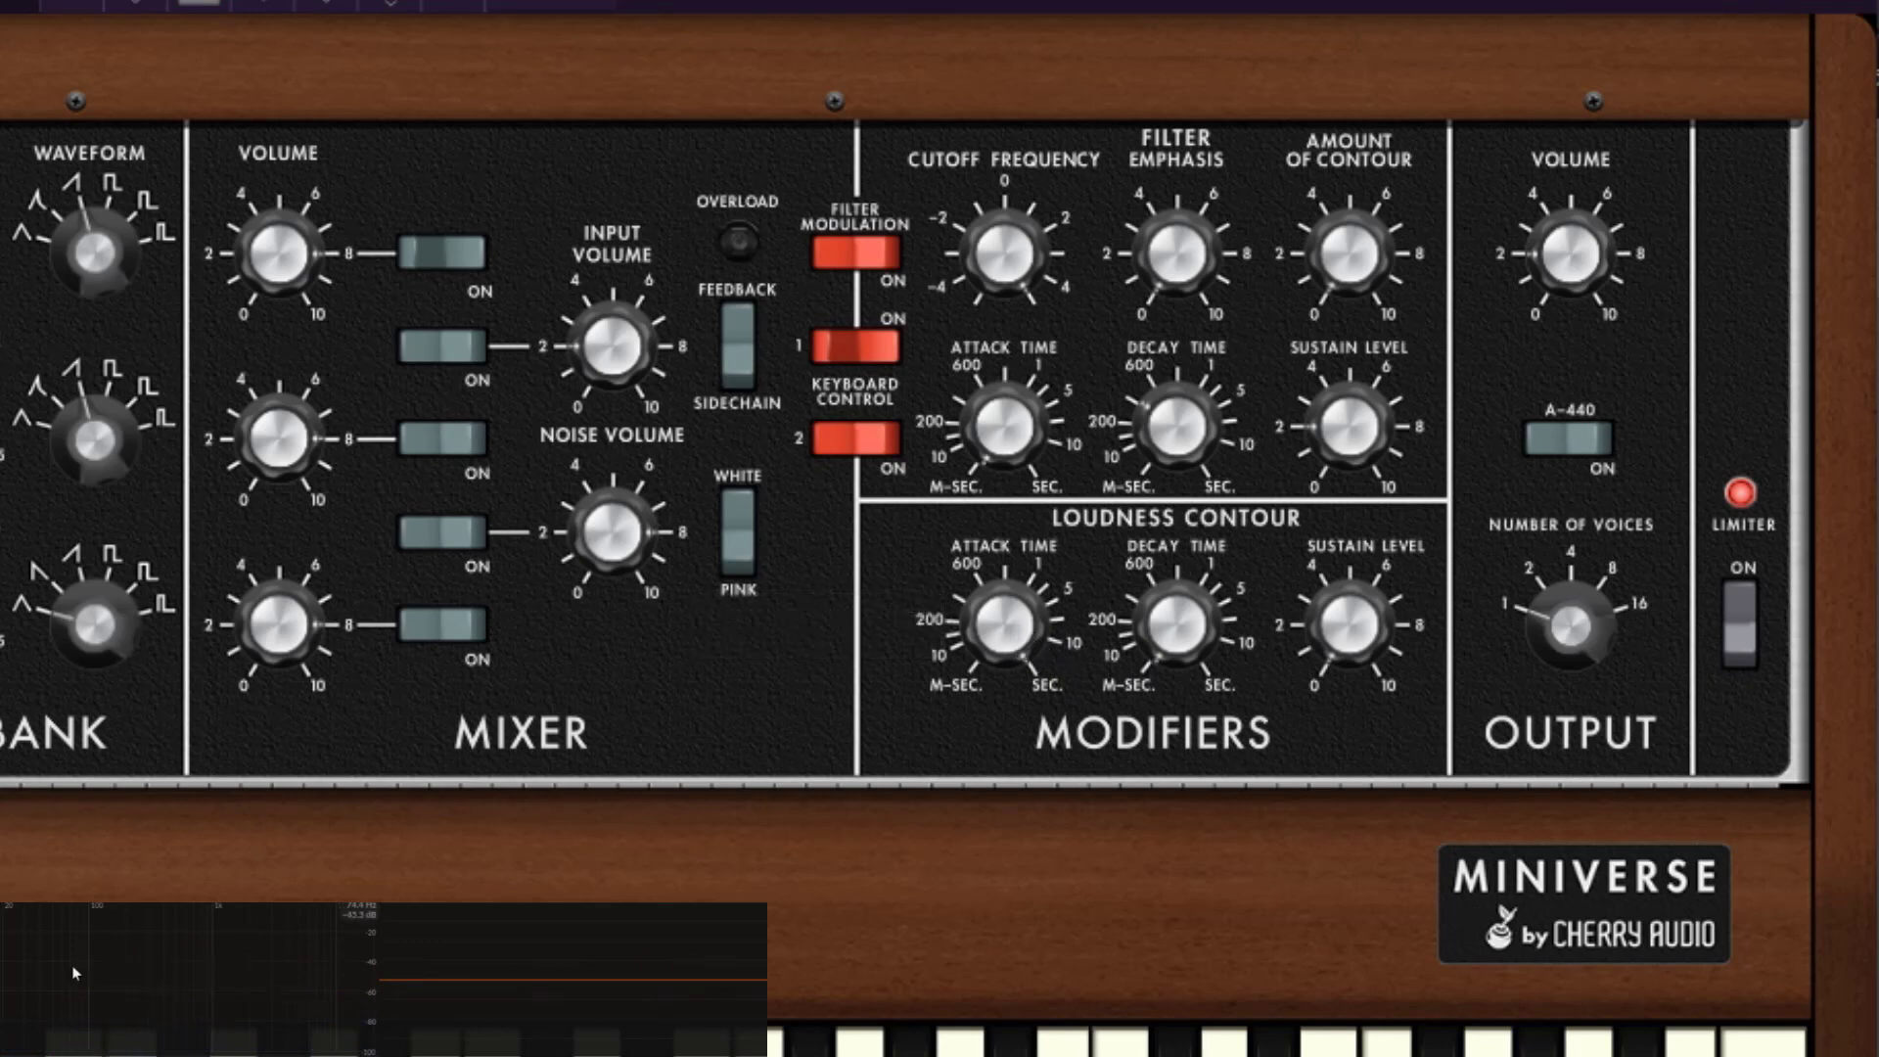
{"action": "left_click_drag", "start_coordinate": [1005, 623], "coordinate": [1054, 754]}
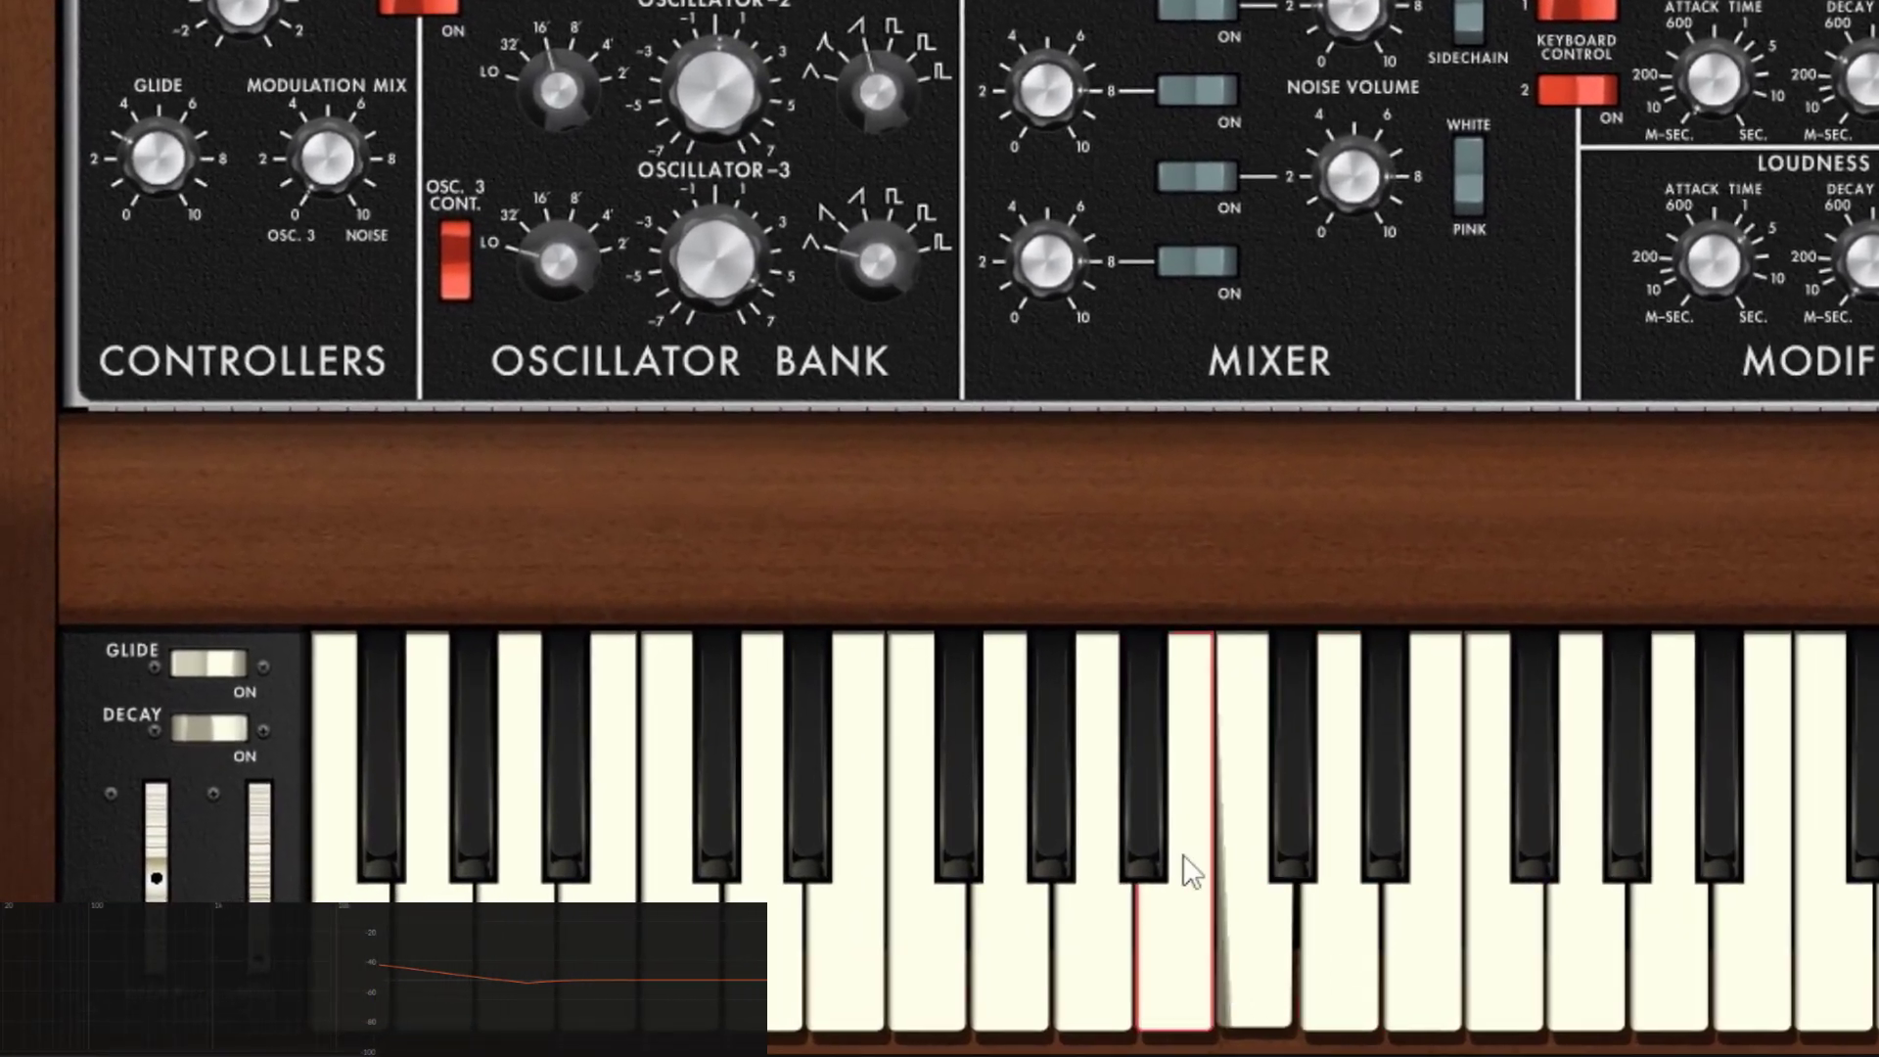
{"action": "left_click", "coordinate": [1009, 987]}
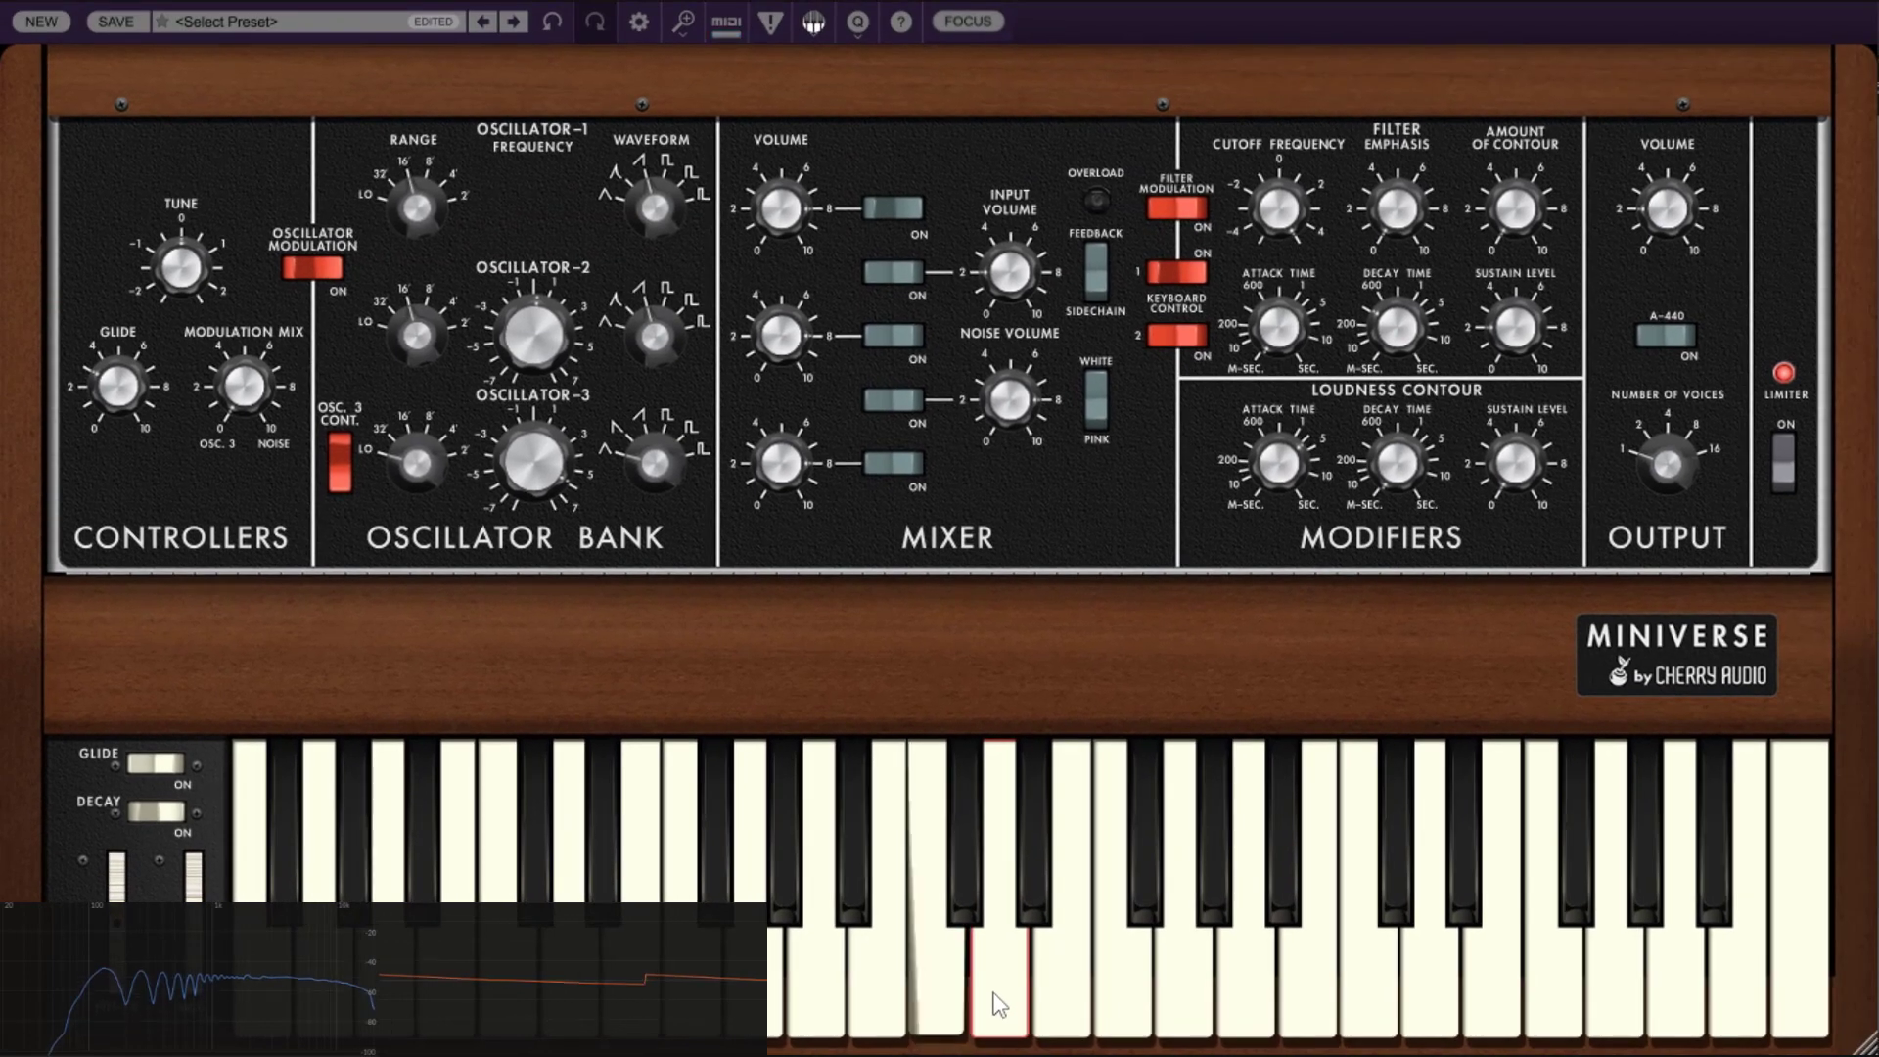
{"action": "left_click_drag", "start_coordinate": [998, 1005], "coordinate": [1072, 954]}
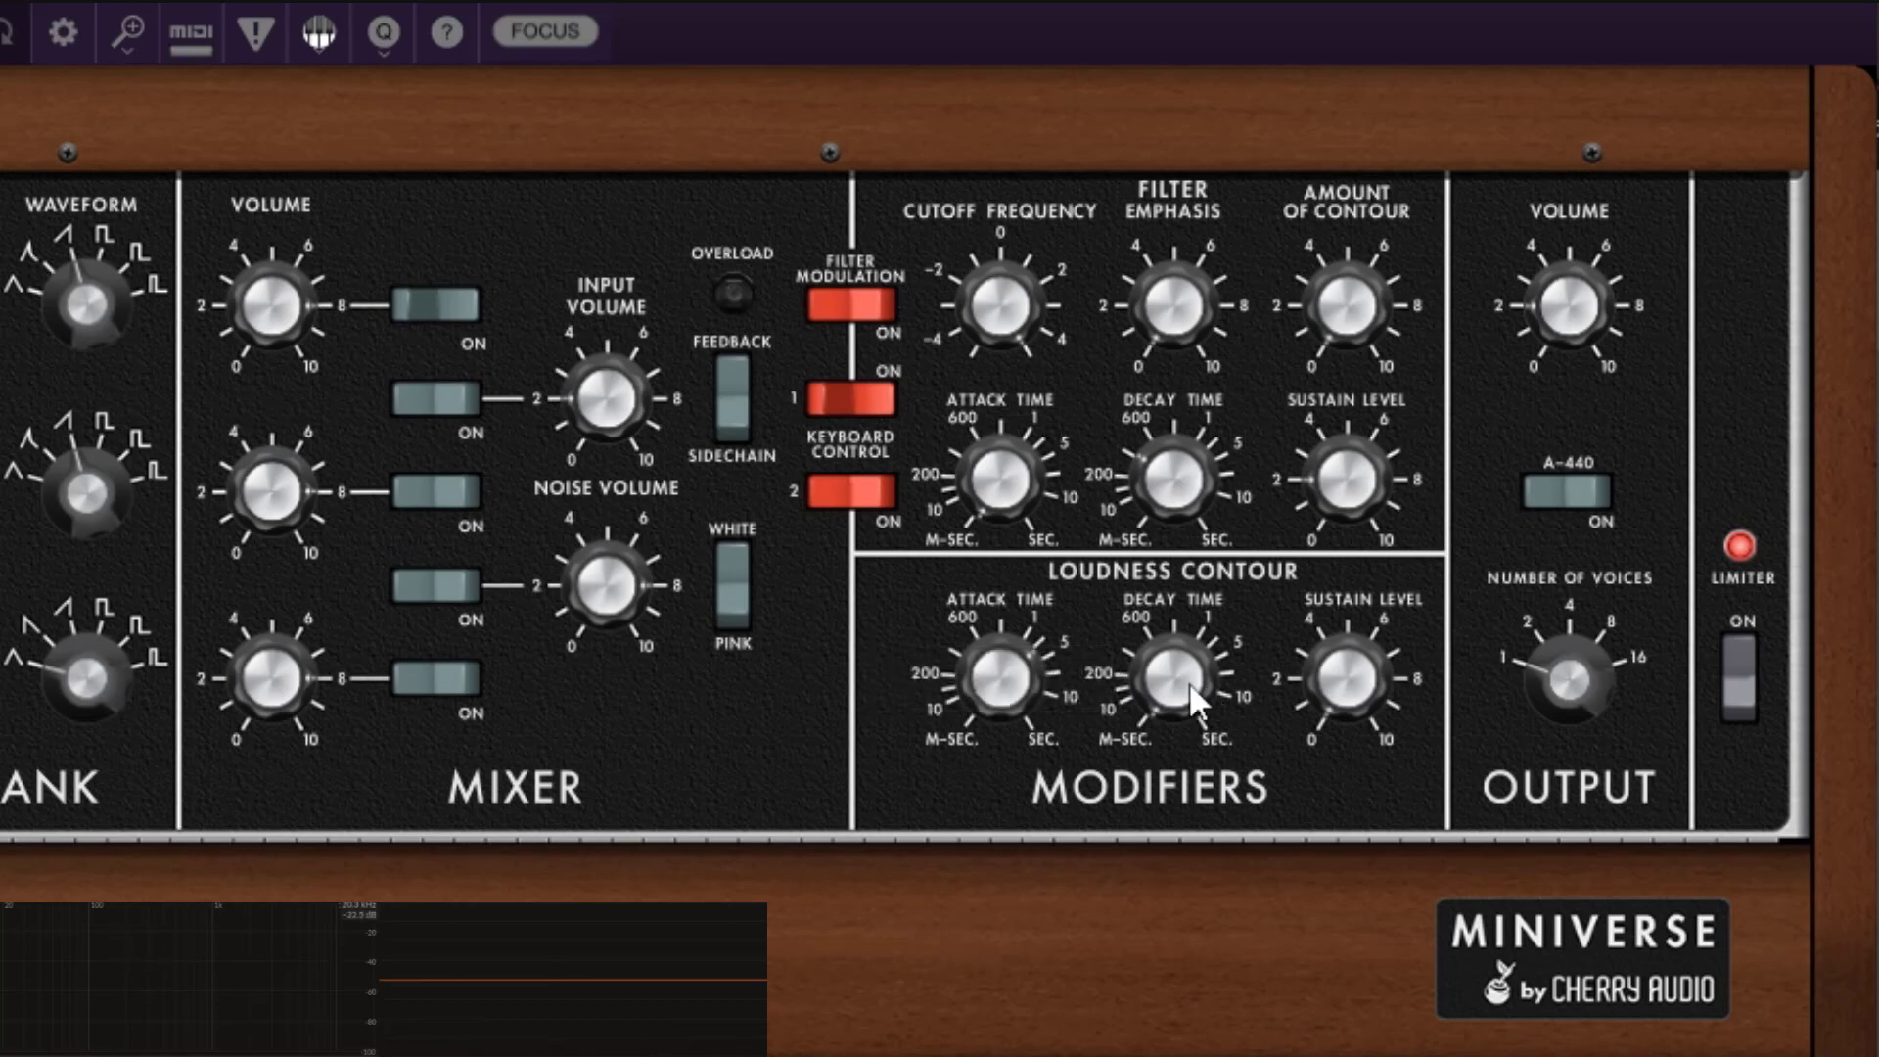
- Lengthen the Loudness Contour decay time through 934 ms to 7827 ms, playing notes to compare the decays
{"action": "mouse_move", "coordinate": [1190, 685]}
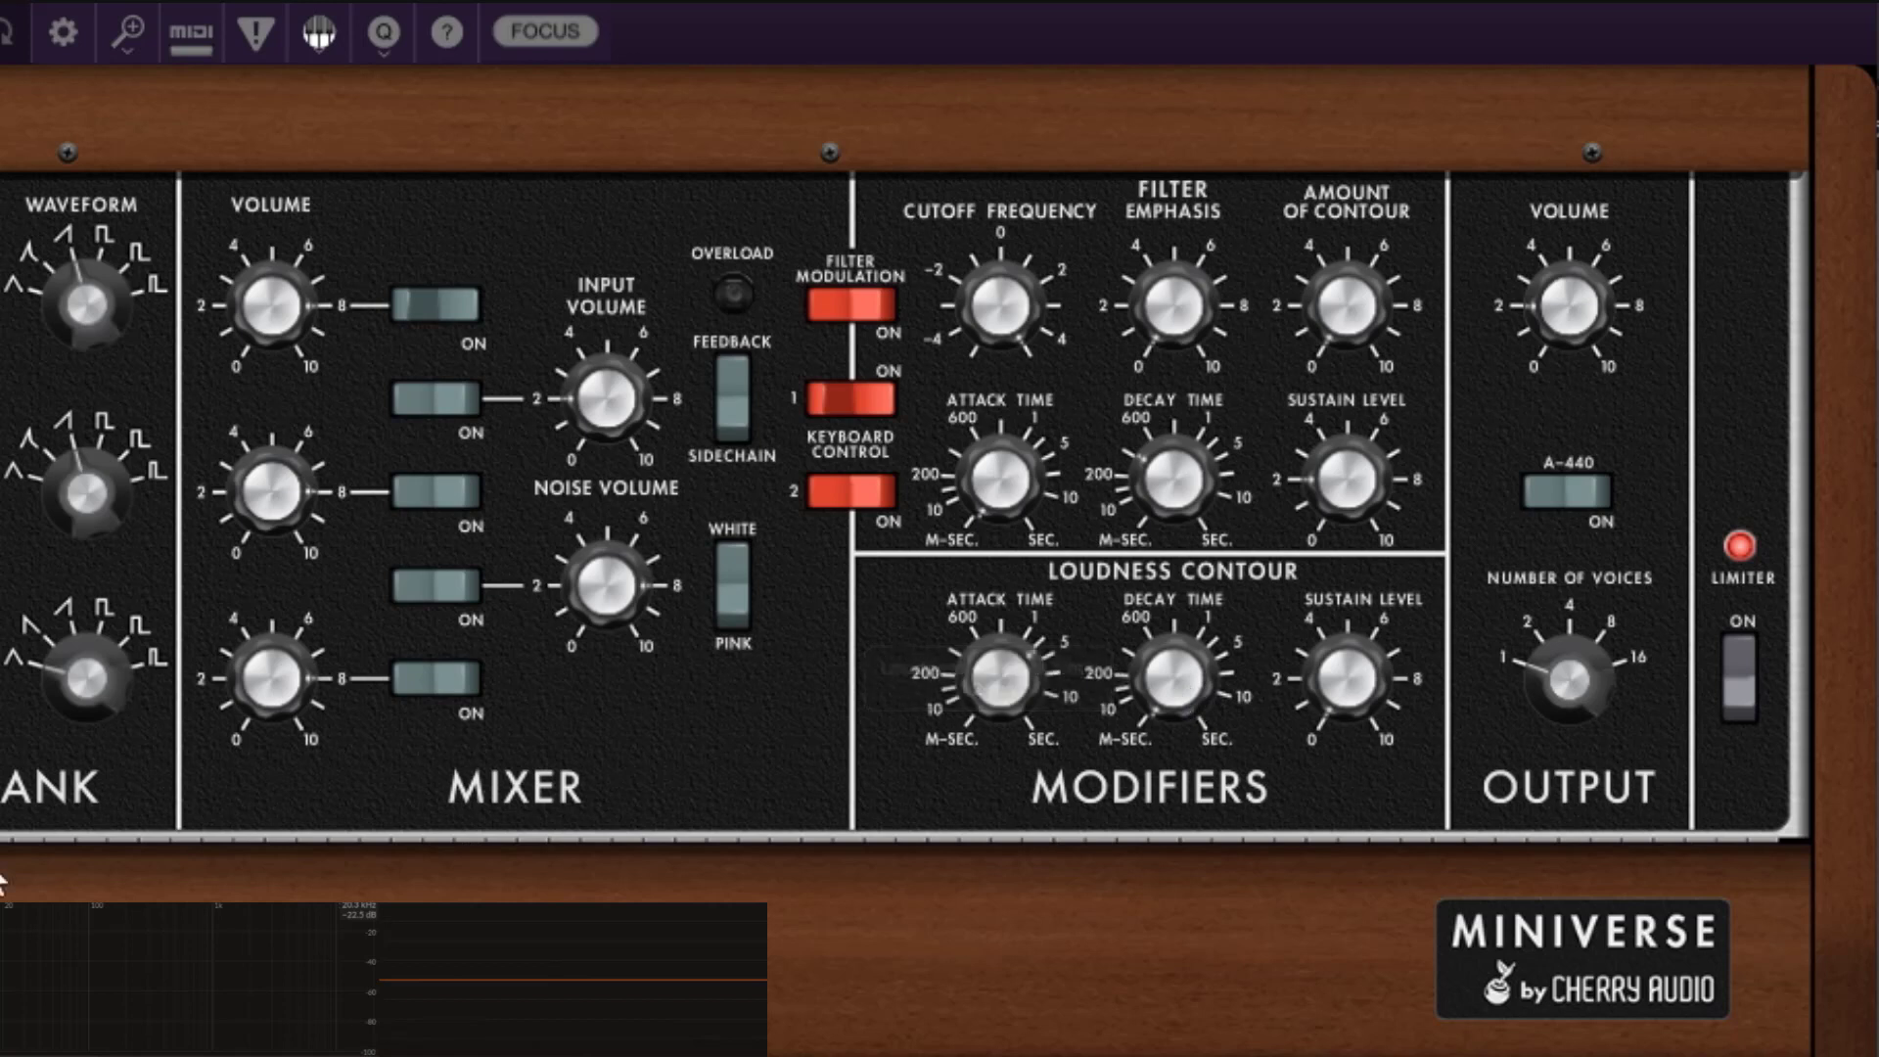
{"action": "left_click_drag", "start_coordinate": [1164, 653], "coordinate": [1187, 431]}
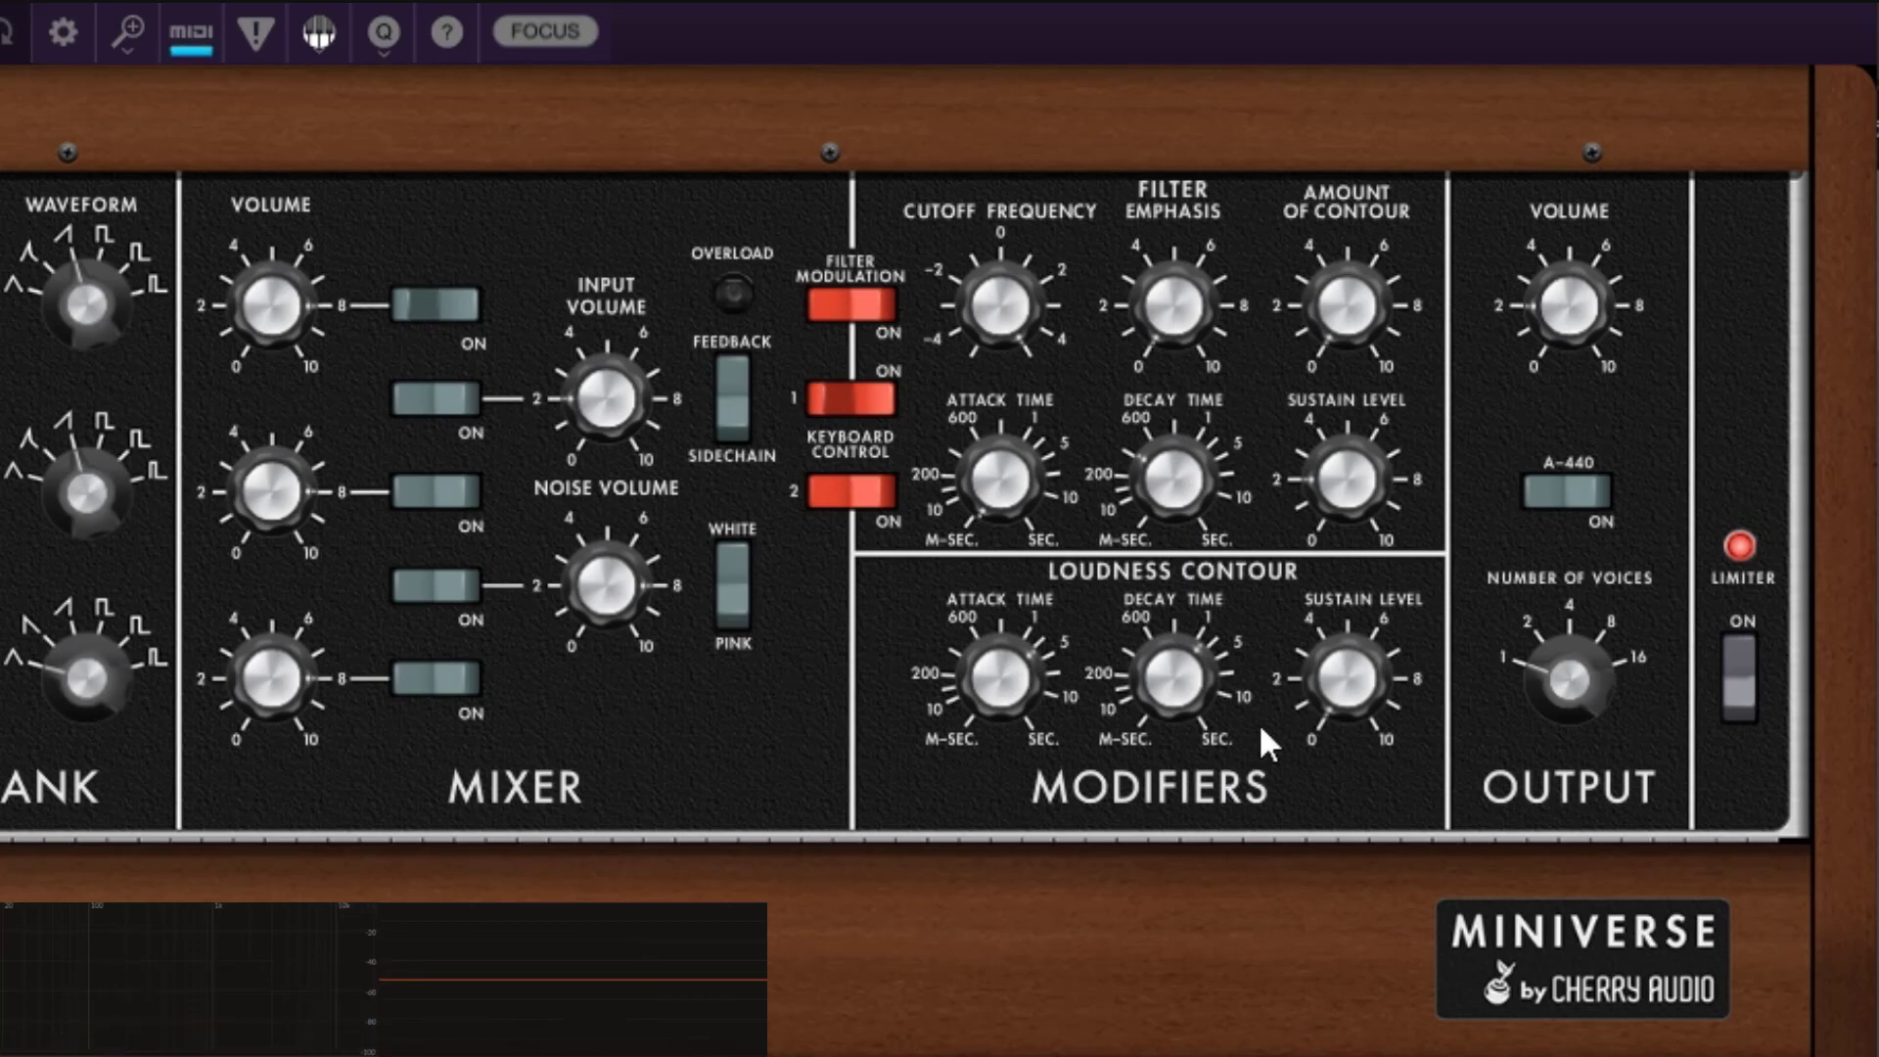
{"action": "left_click_drag", "start_coordinate": [1178, 685], "coordinate": [1182, 461]}
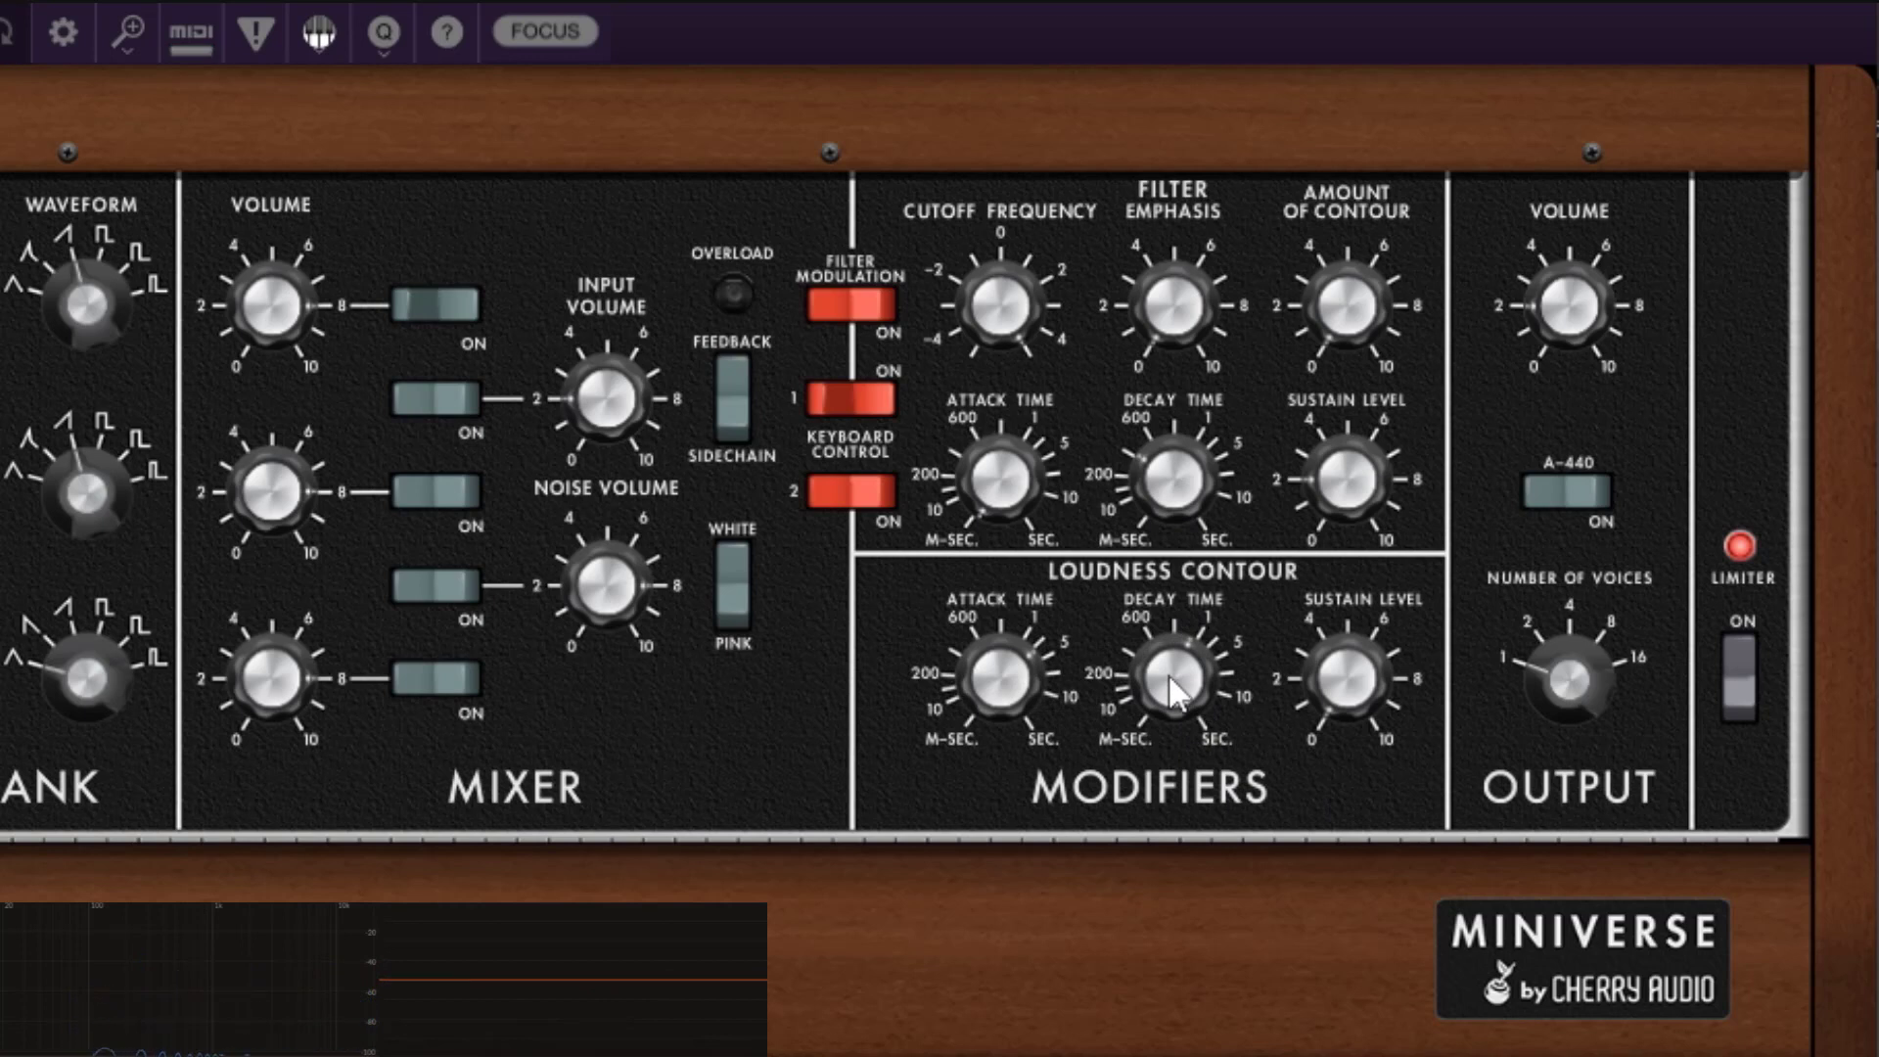
{"action": "mouse_move", "coordinate": [1178, 690]}
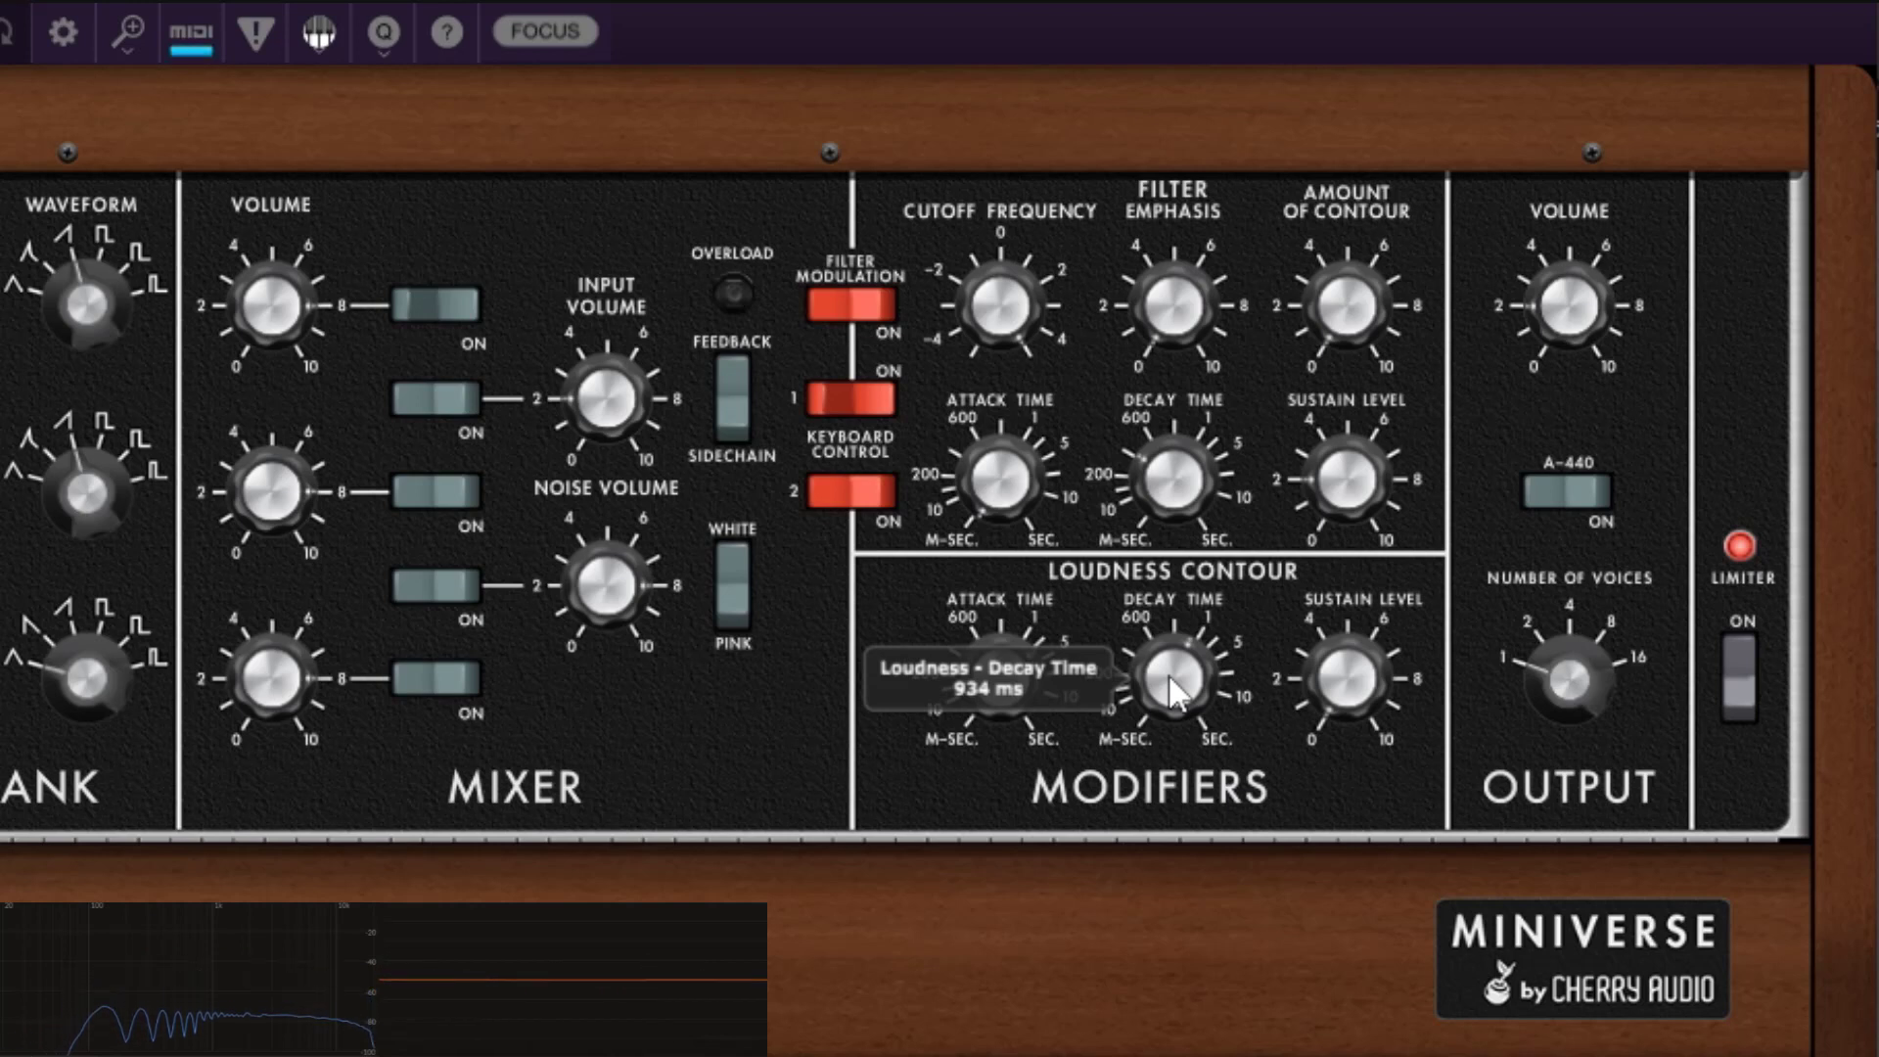
{"action": "left_click_drag", "start_coordinate": [1178, 690], "coordinate": [1182, 575]}
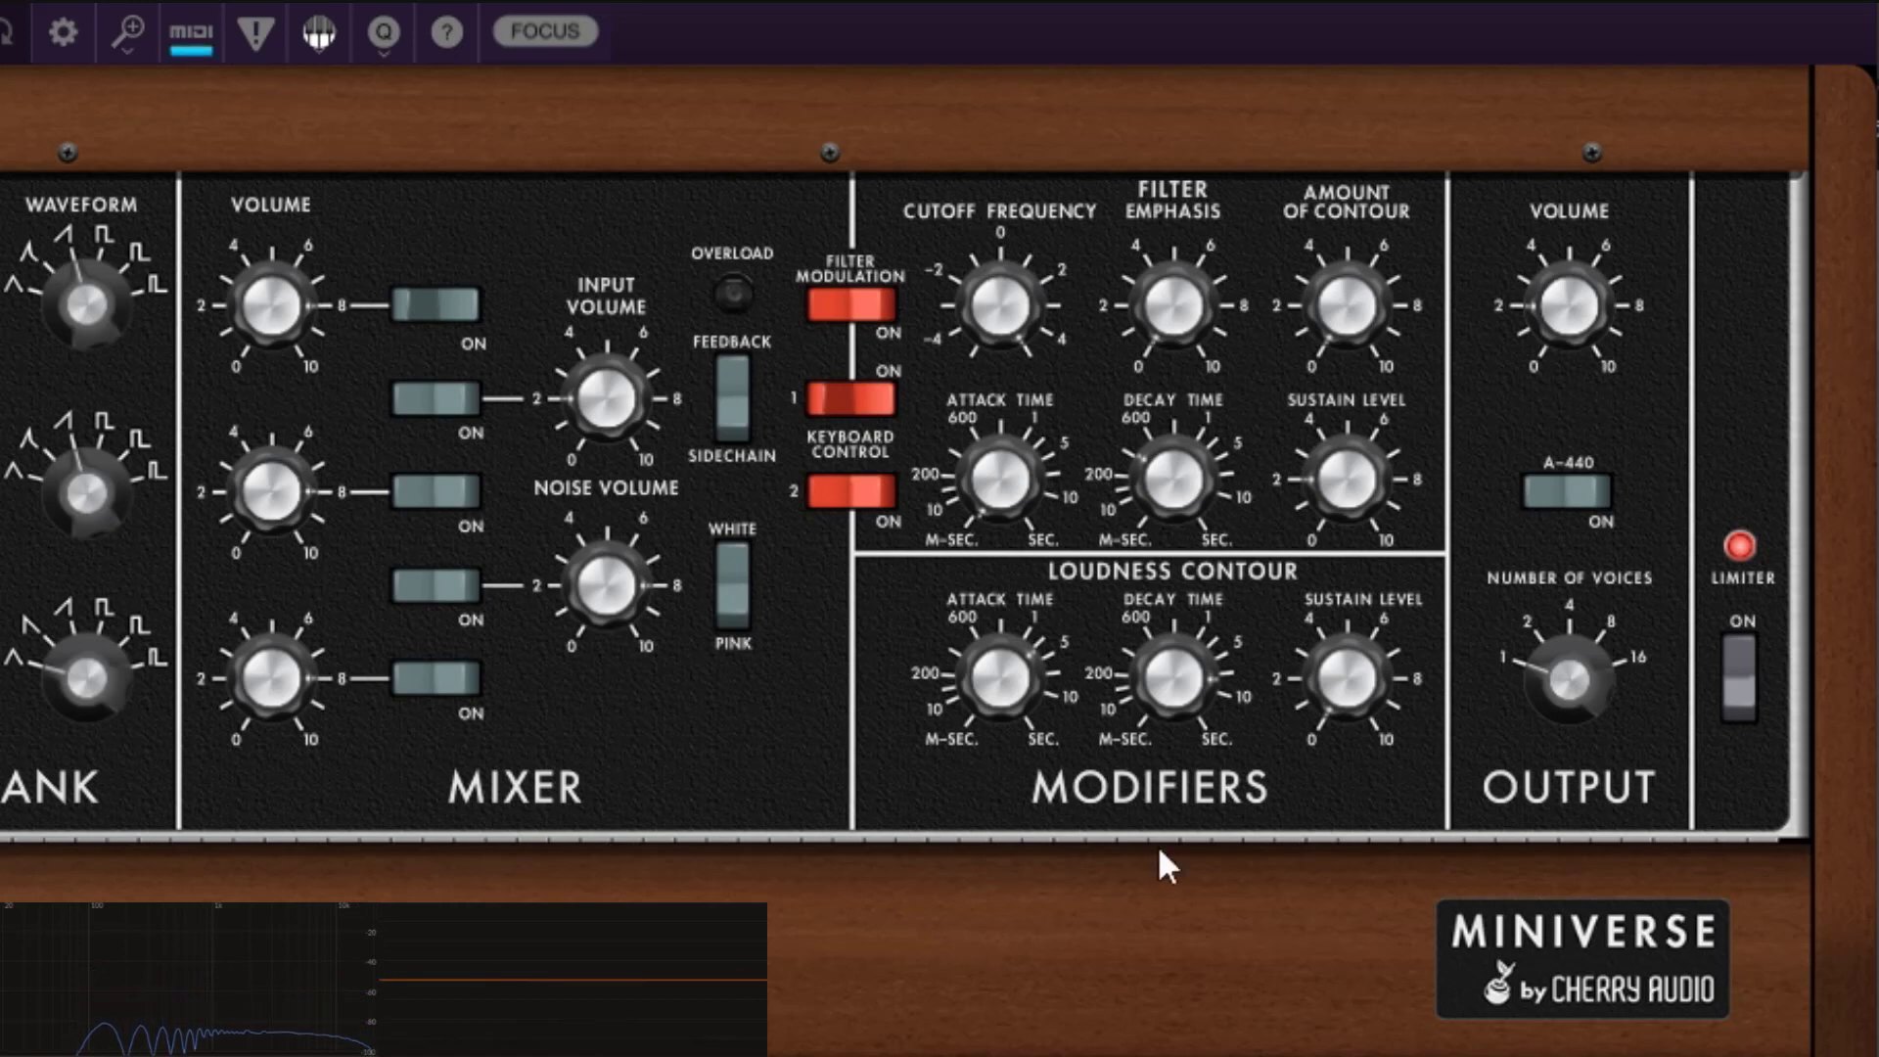
{"action": "mouse_move", "coordinate": [1176, 685]}
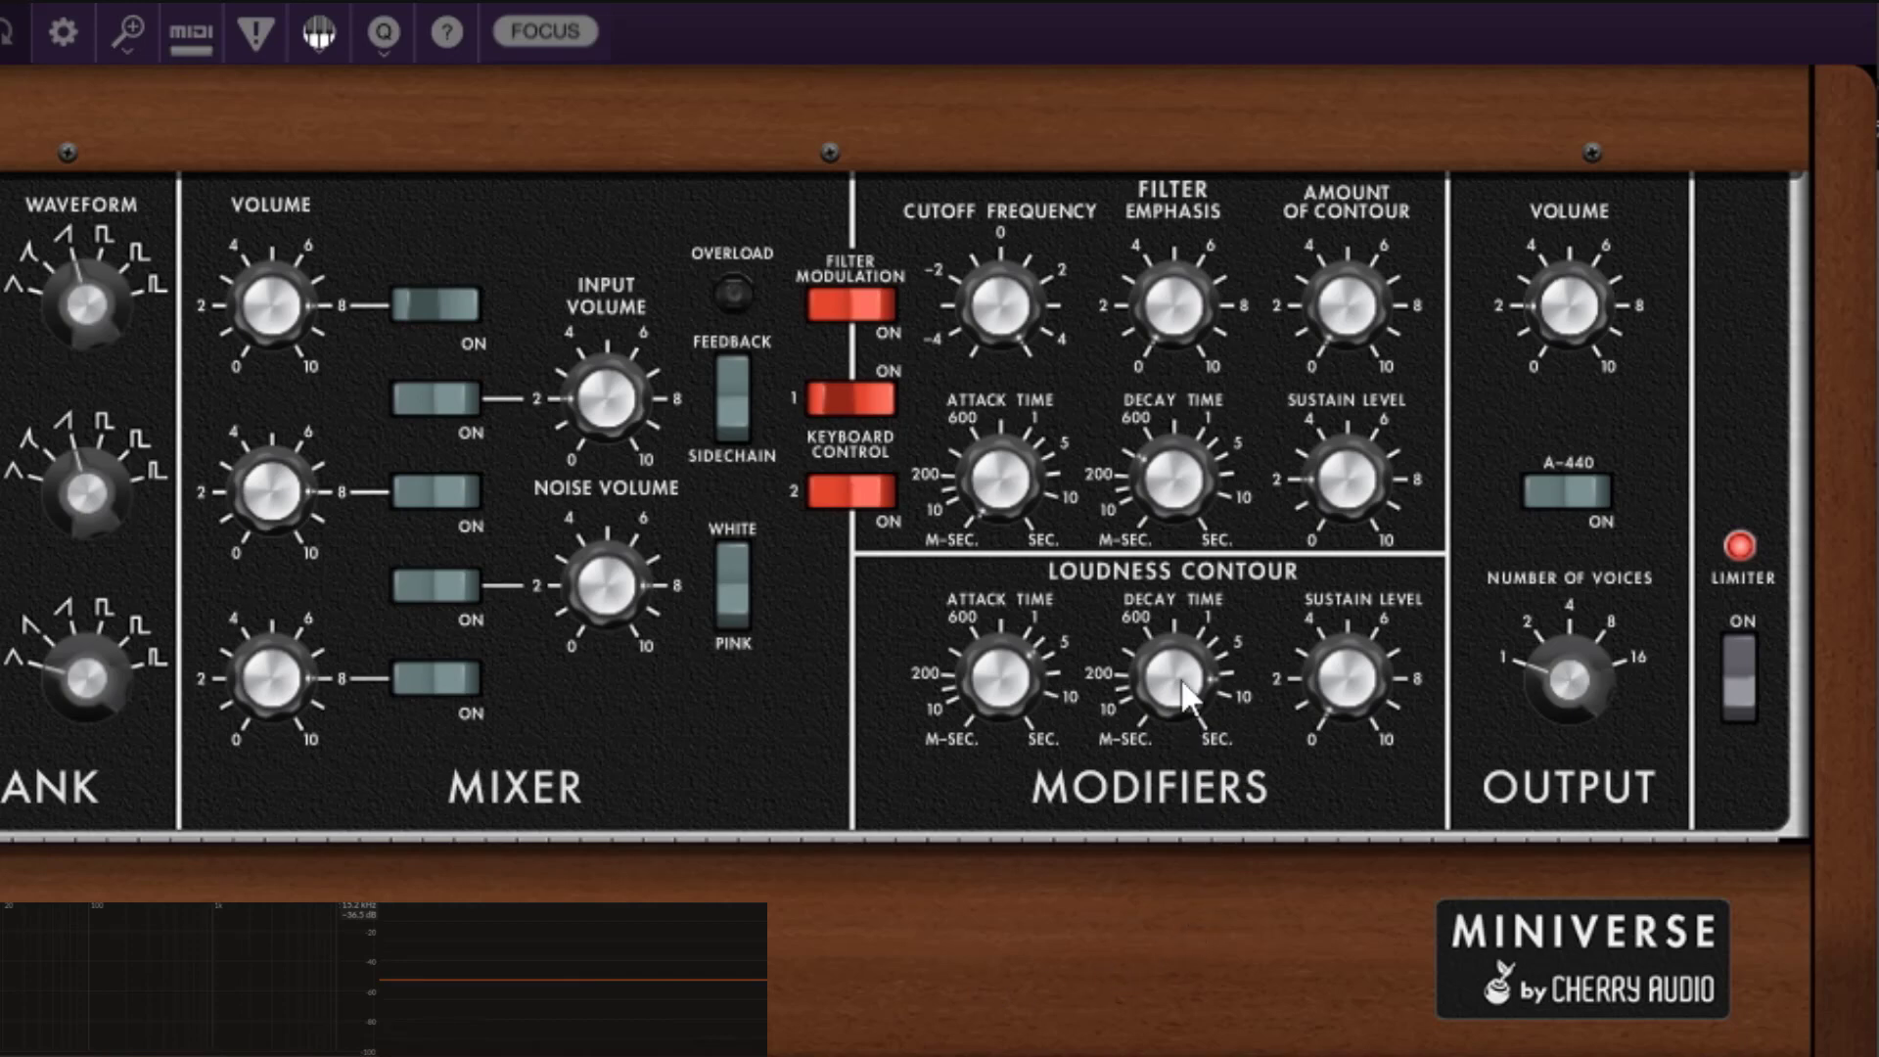
{"action": "mouse_move", "coordinate": [1167, 688]}
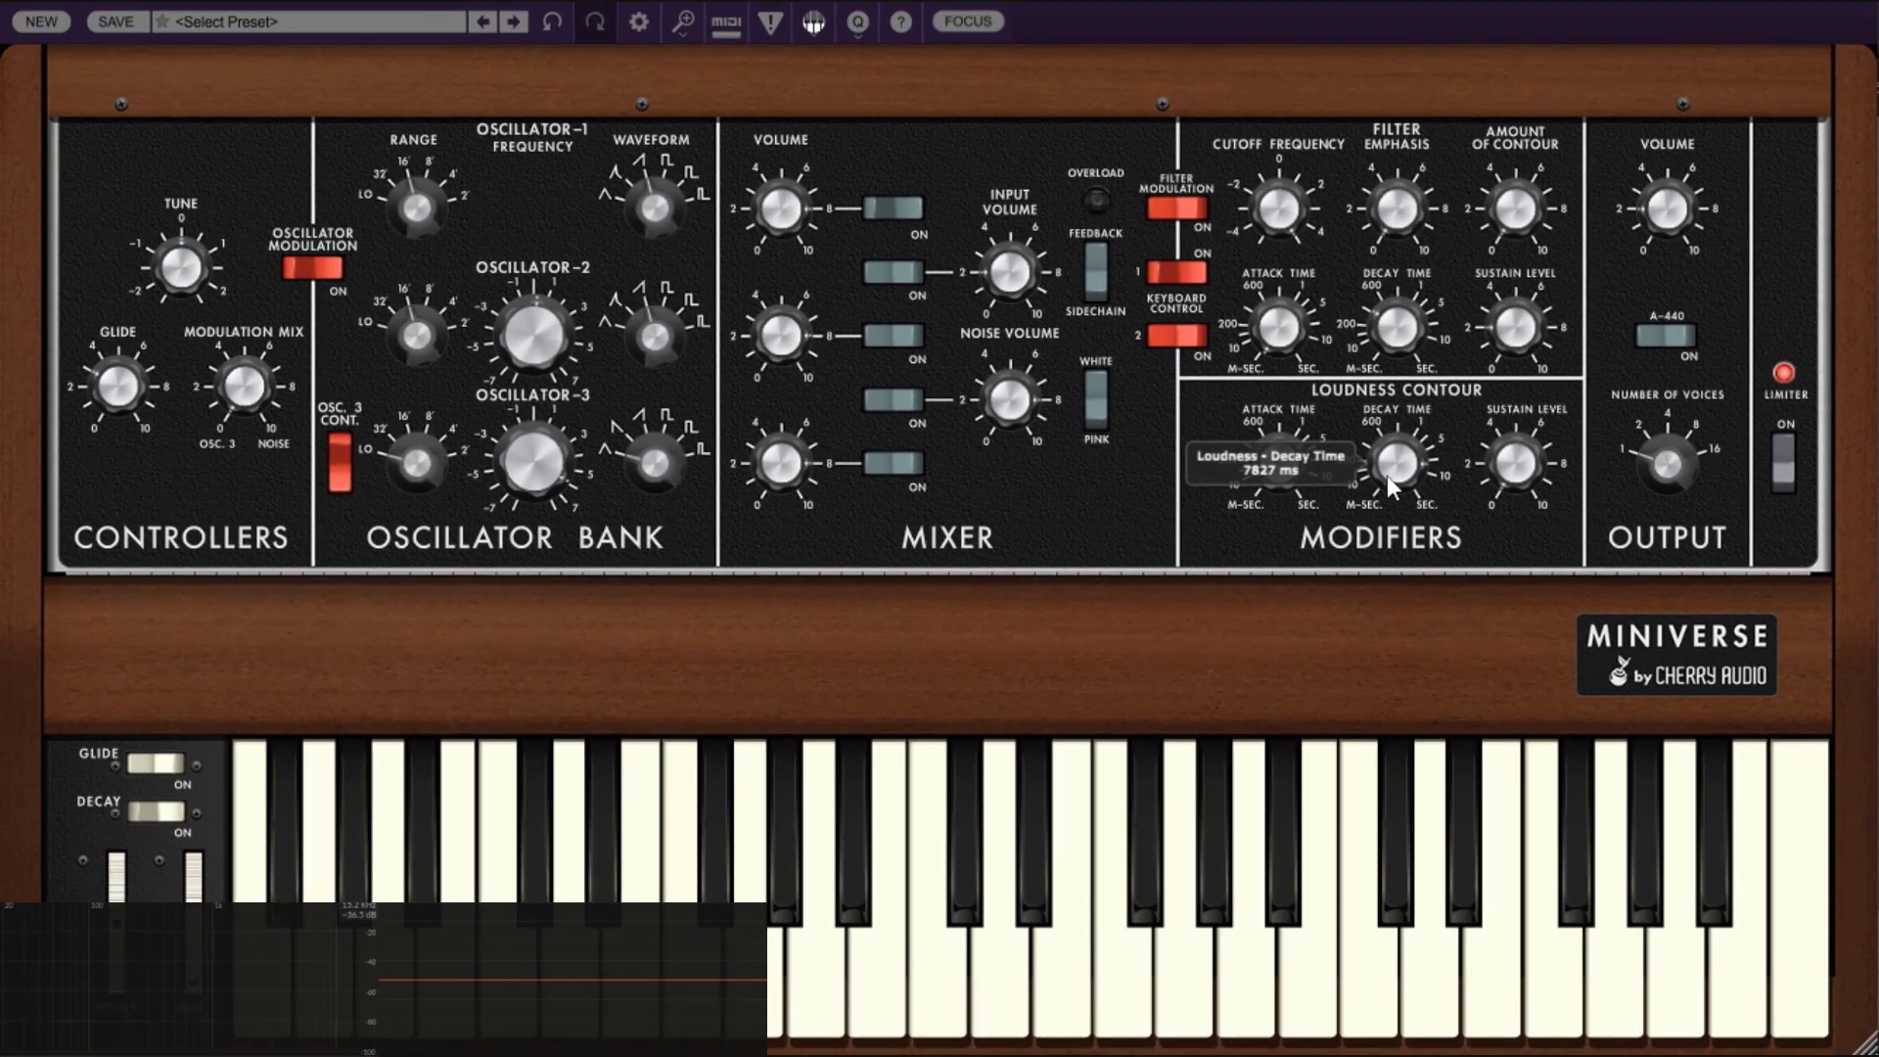
{"action": "left_click", "coordinate": [950, 1003]}
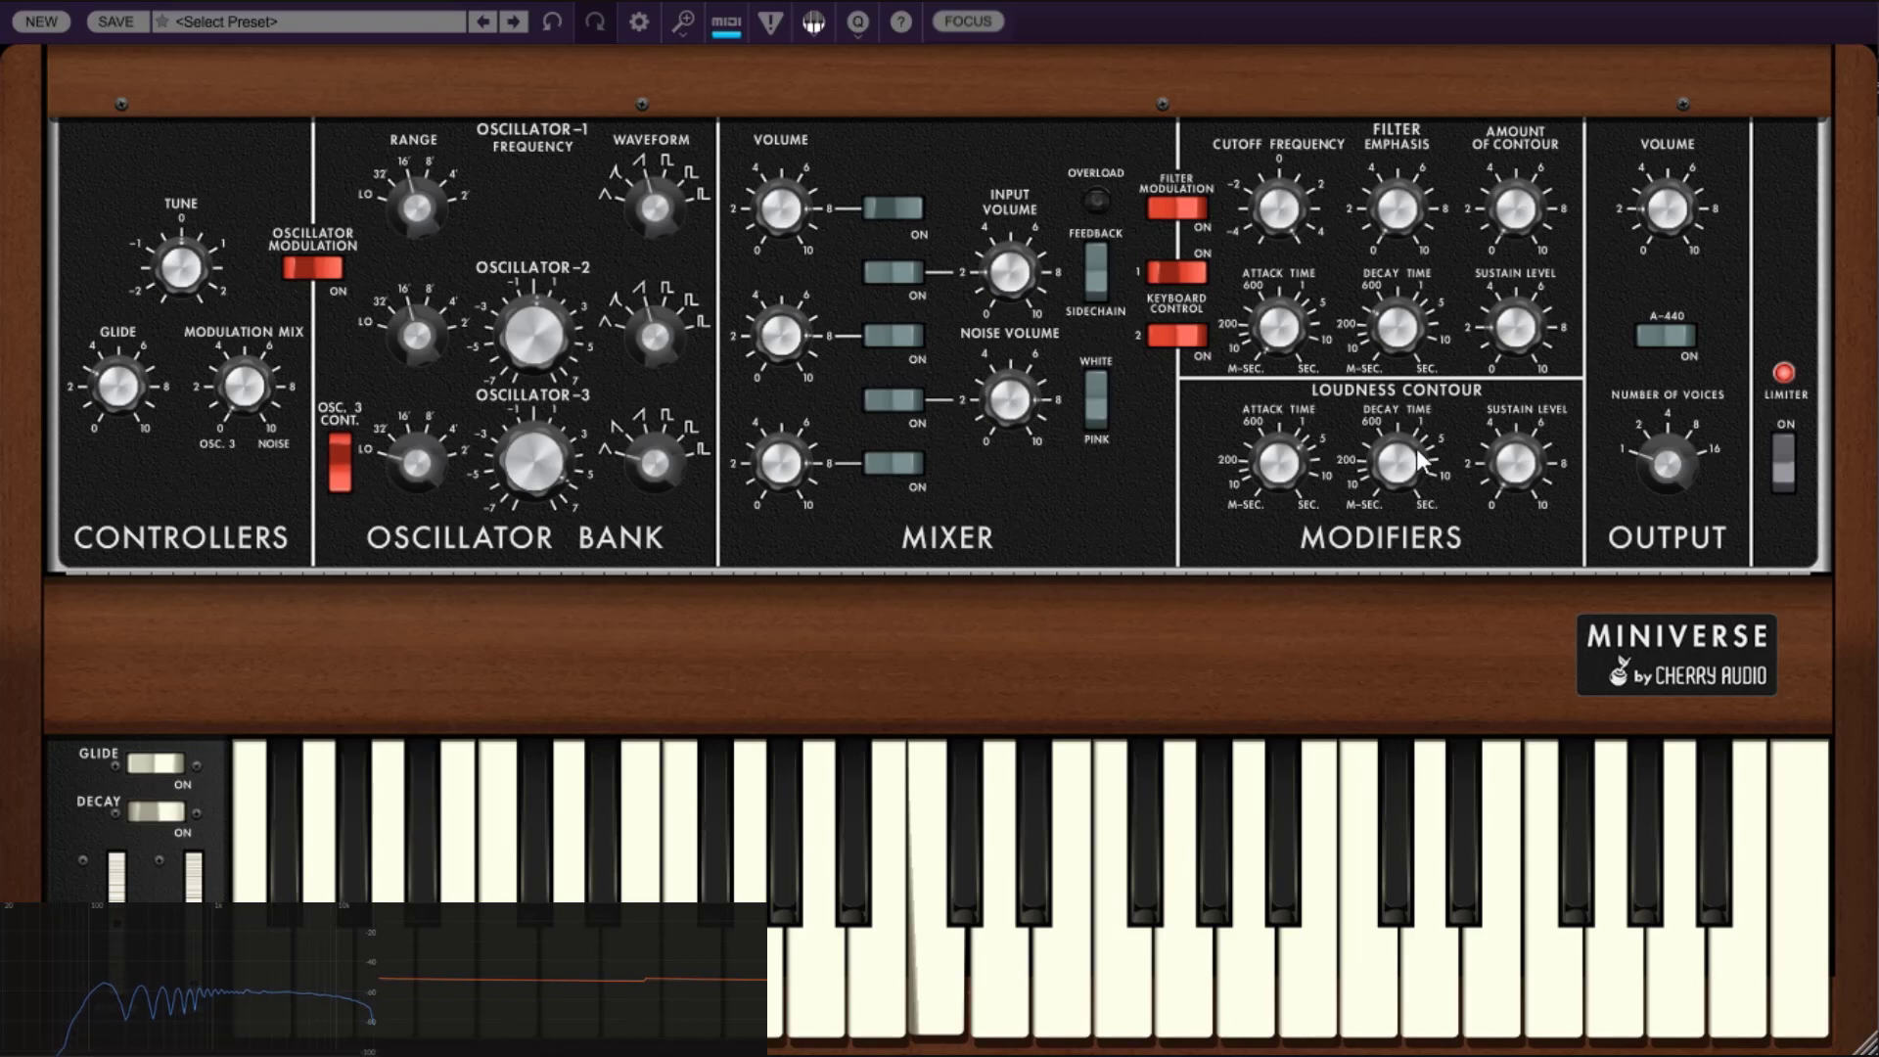
{"action": "mouse_move", "coordinate": [1417, 494]}
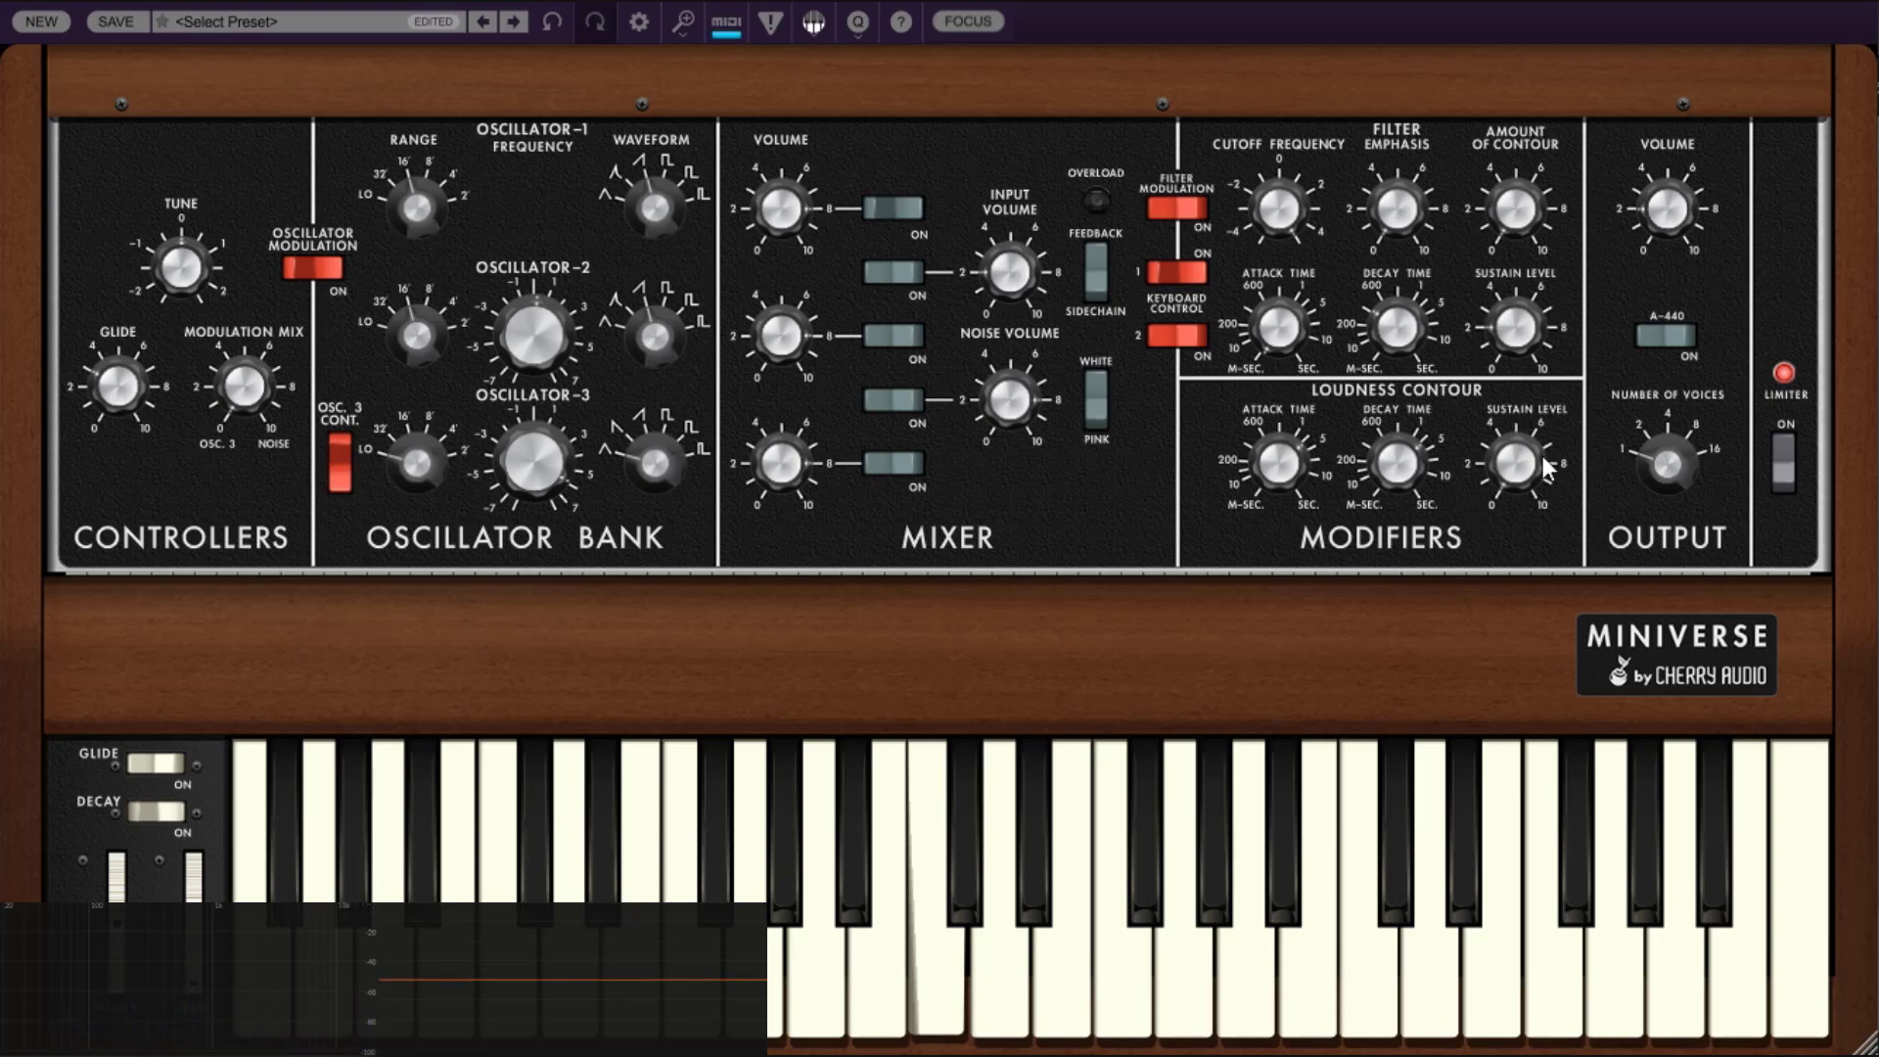
- Raise the Loudness Contour sustain level gradually through 8.3% and 13.3% to a higher setting
{"action": "left_click_drag", "start_coordinate": [1500, 477], "coordinate": [1508, 455]}
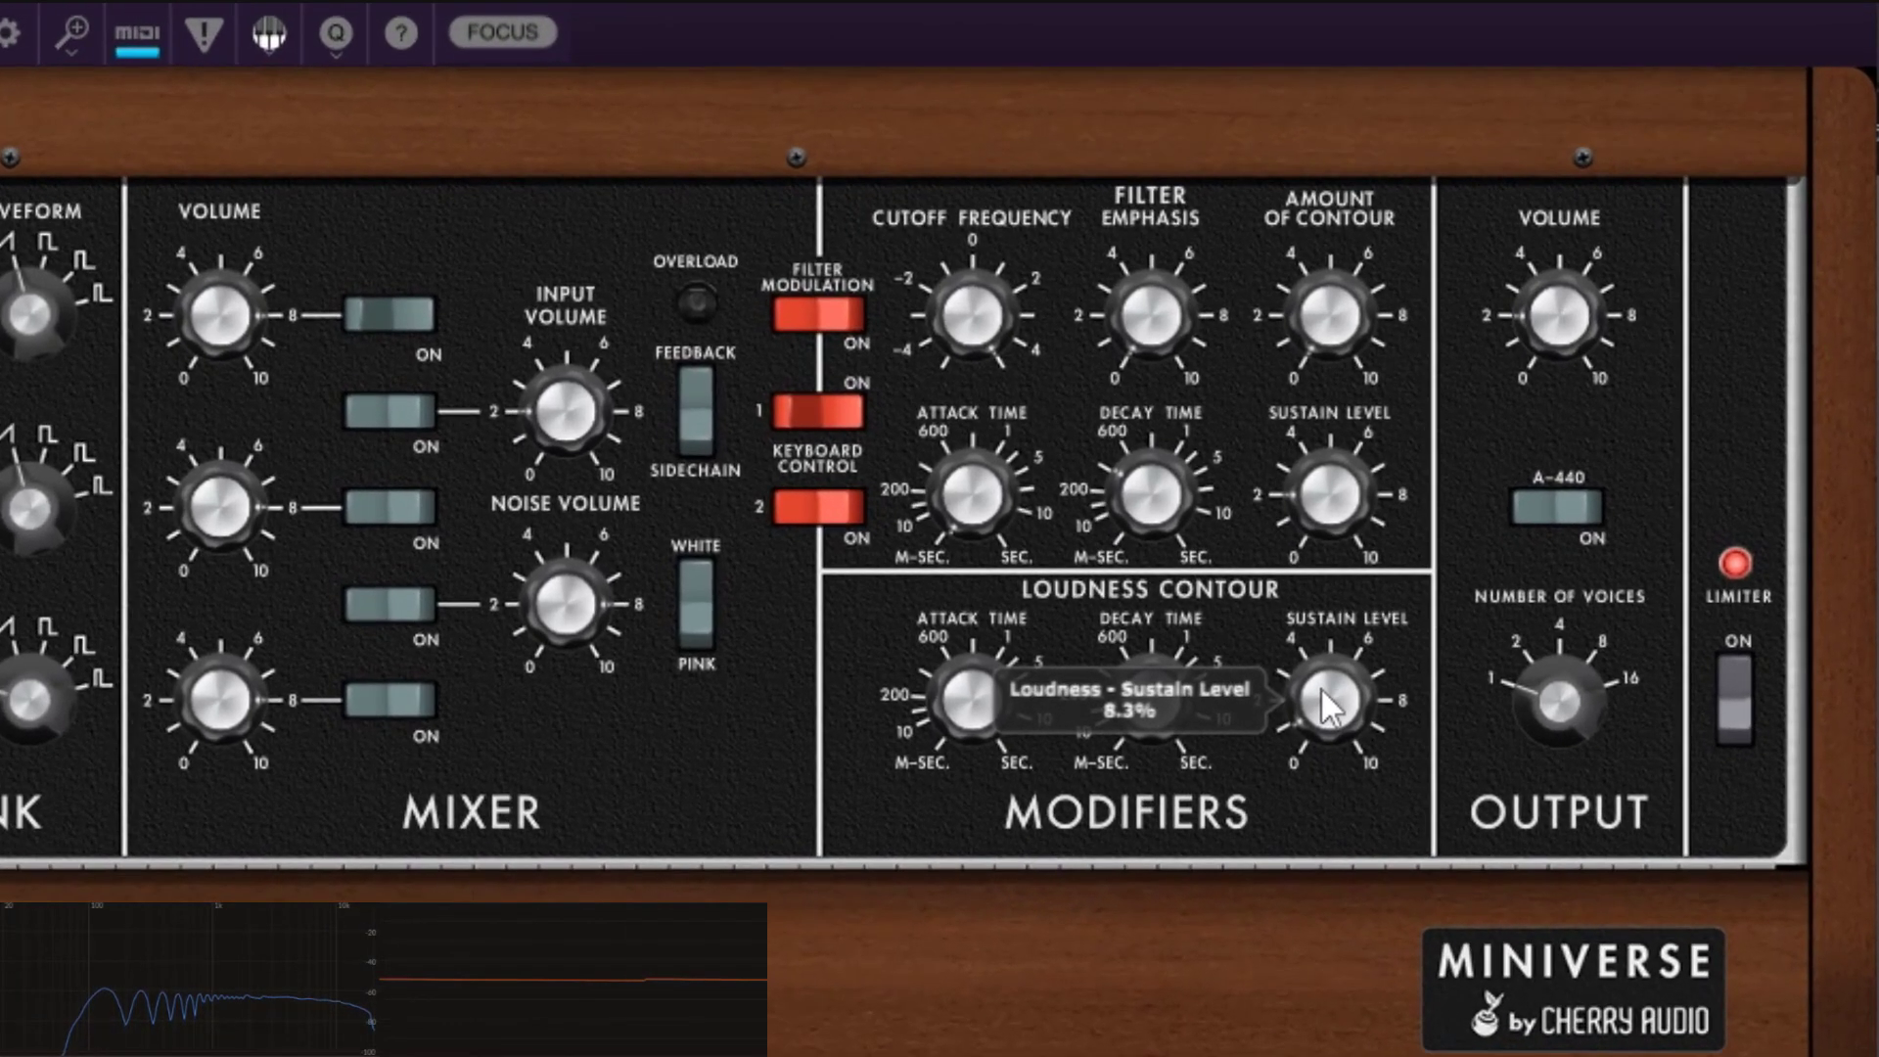
{"action": "left_click_drag", "start_coordinate": [1319, 685], "coordinate": [1319, 665]}
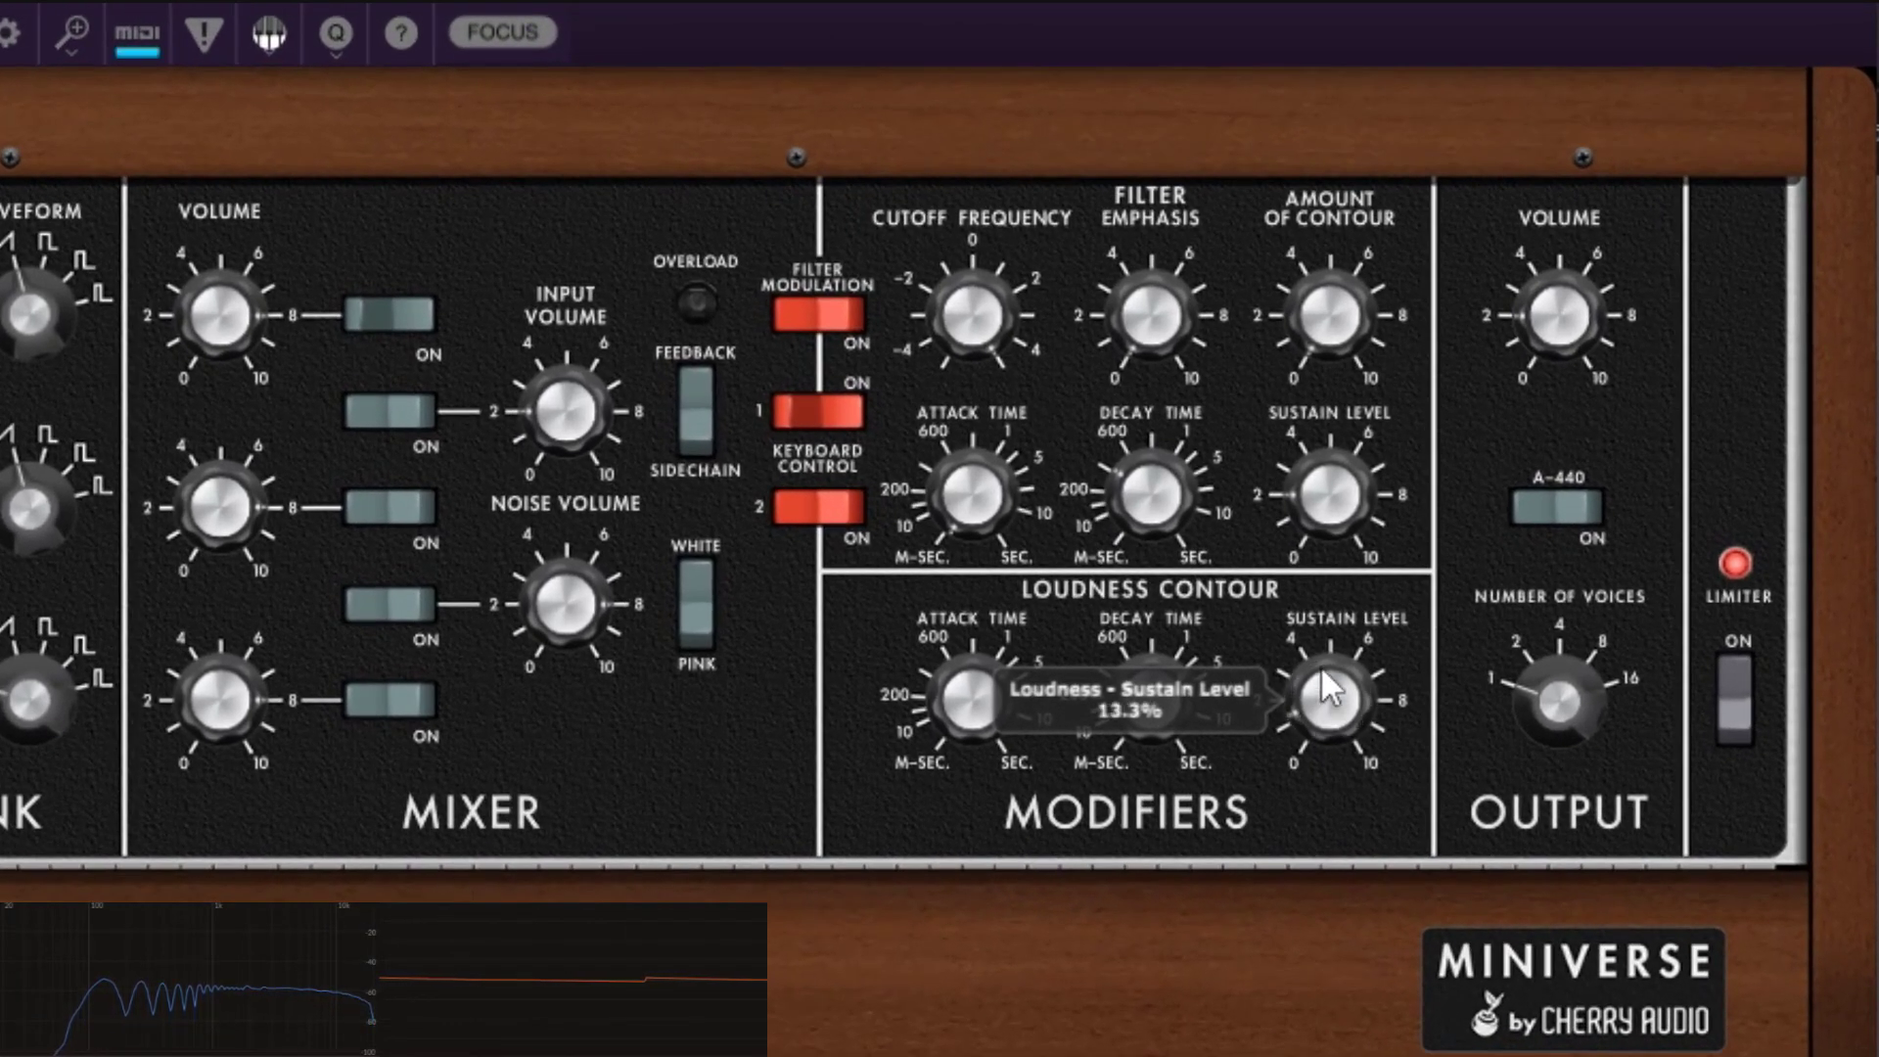
{"action": "left_click_drag", "start_coordinate": [1319, 665], "coordinate": [1359, 579]}
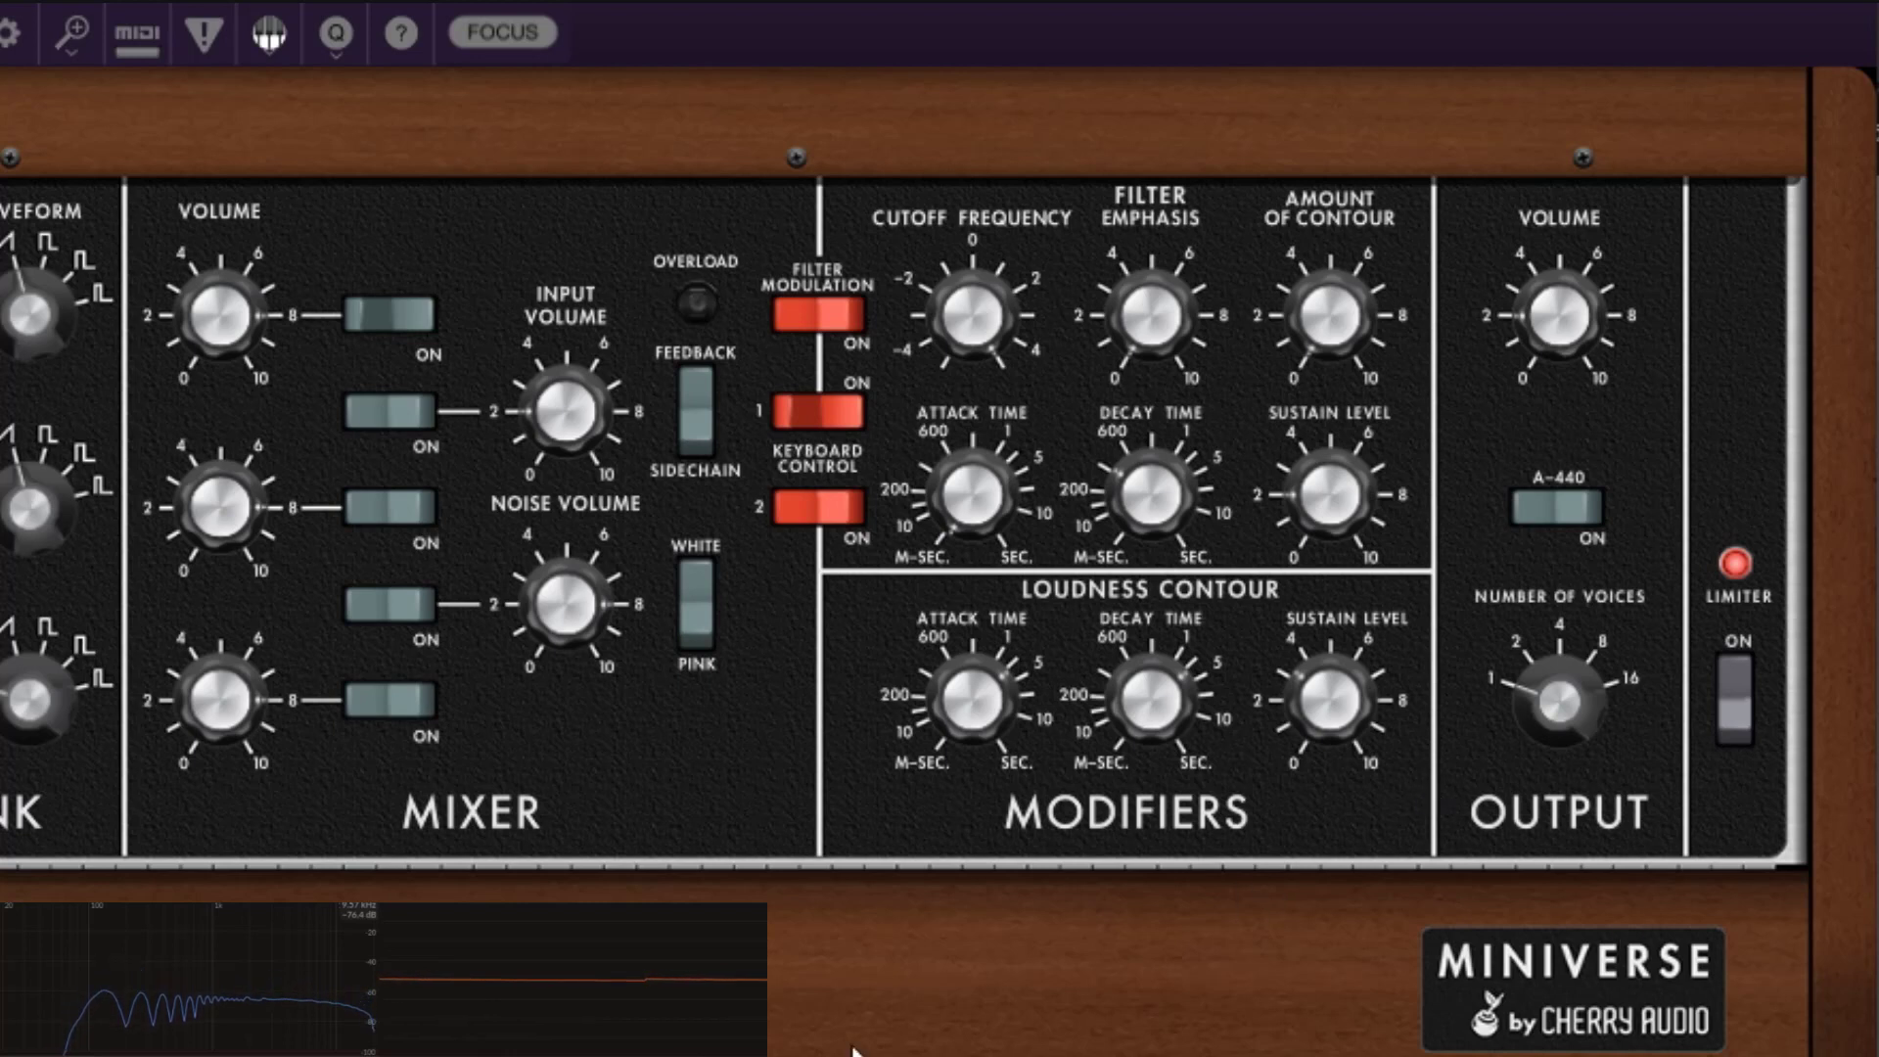
- Try Loudness Contour sustain levels of 24.6% and 23.6%, lower the level, and raise it substantially while playing notes
{"action": "mouse_move", "coordinate": [1342, 707]}
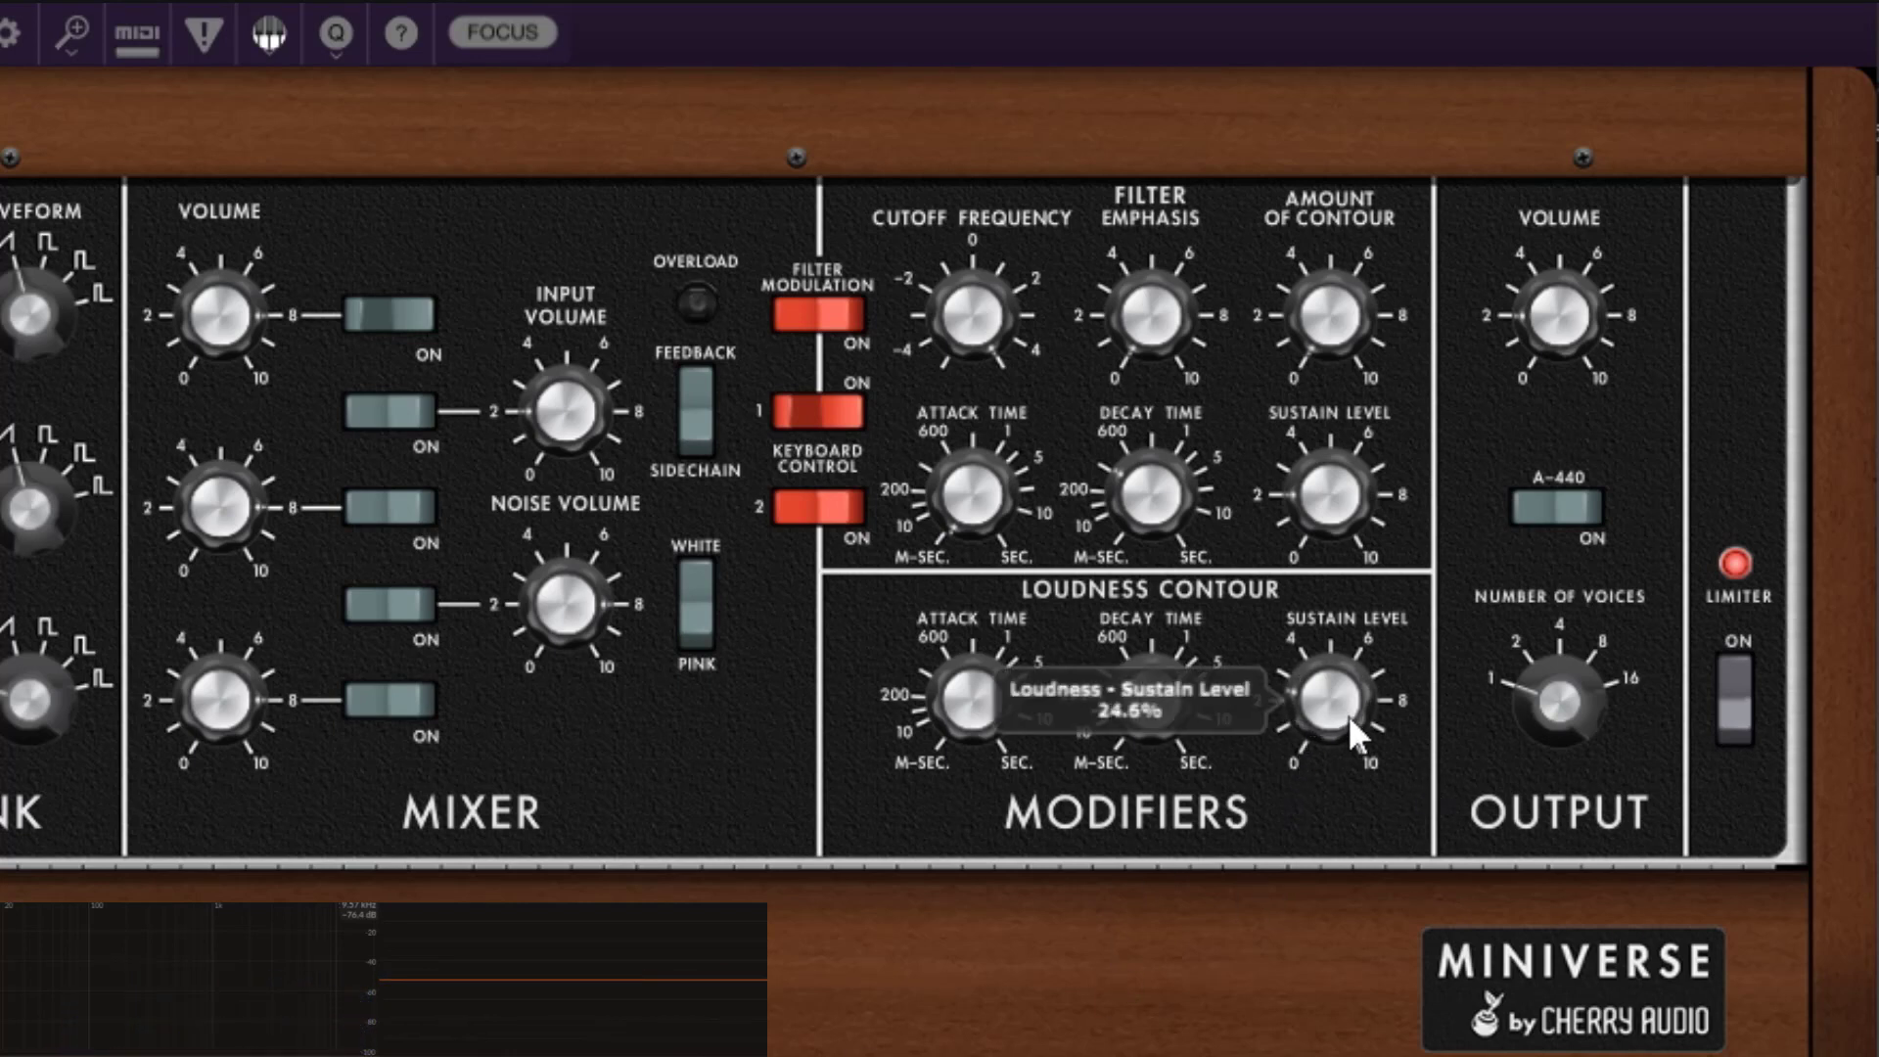
{"action": "left_click_drag", "start_coordinate": [1348, 714], "coordinate": [1355, 717]}
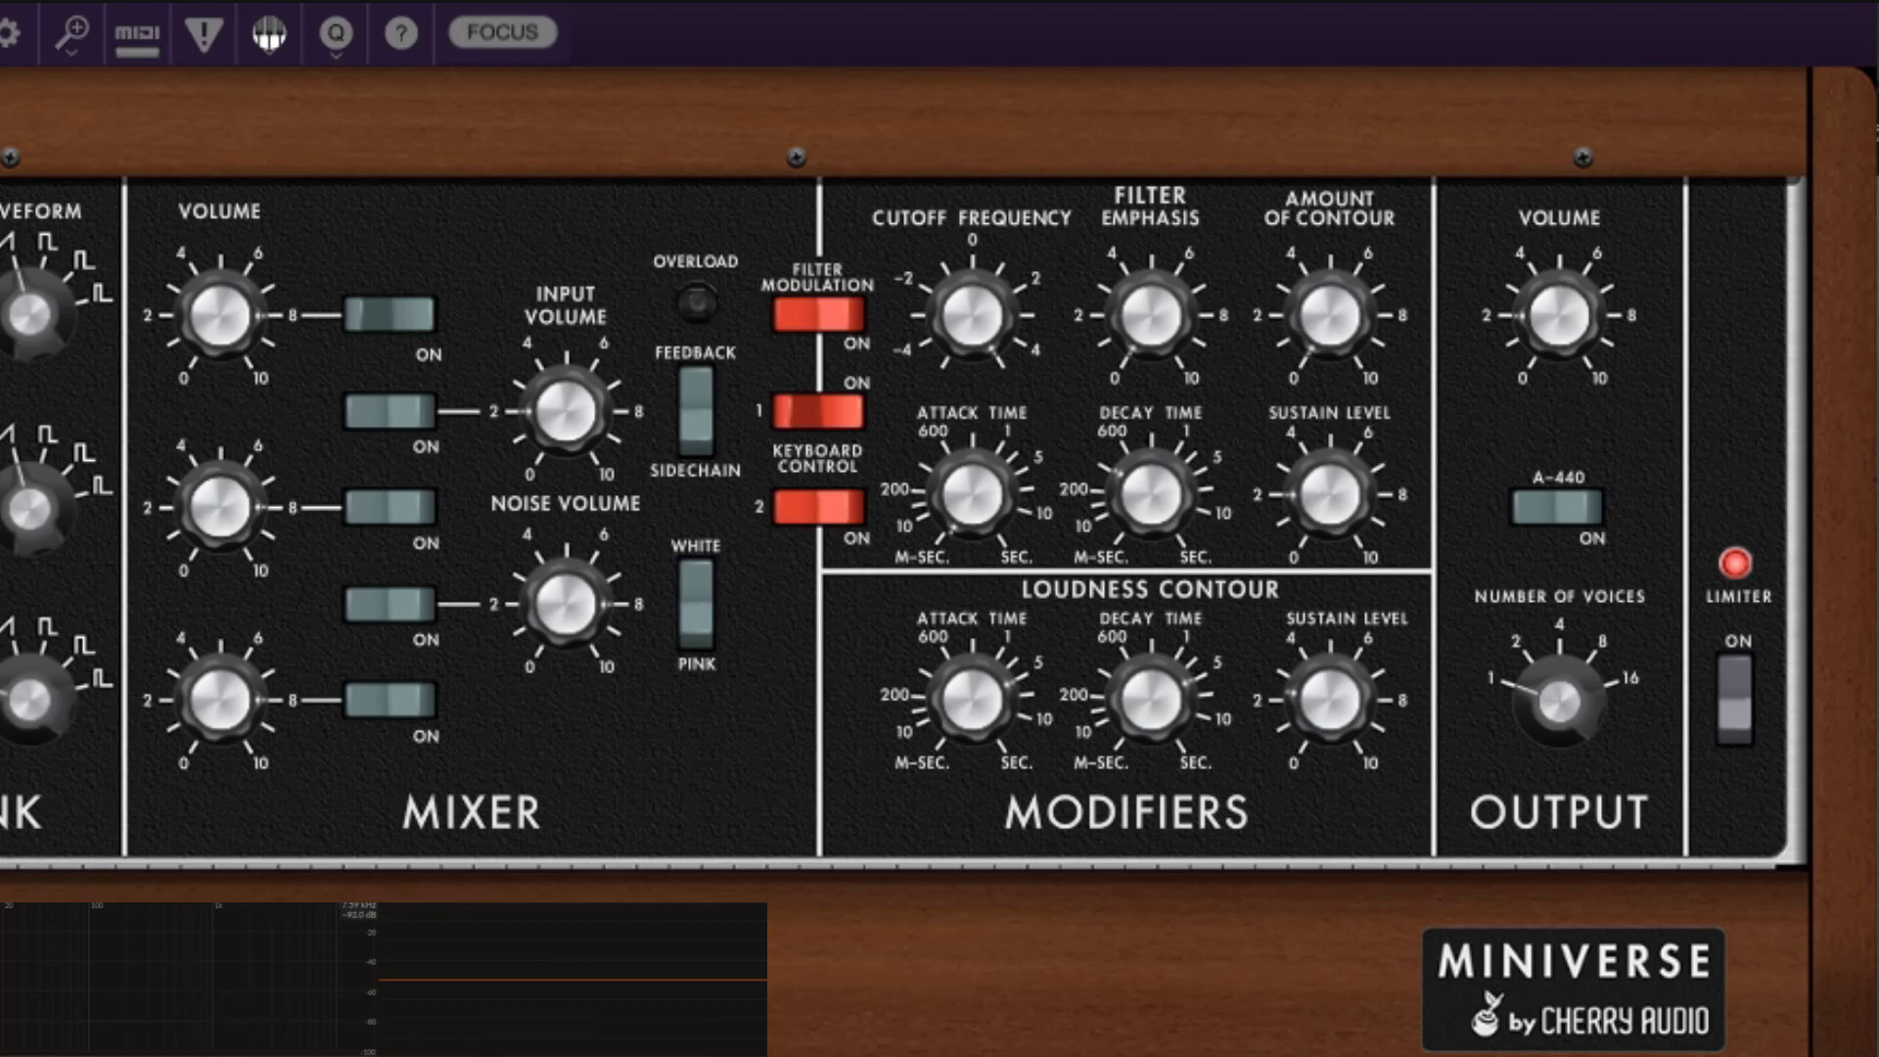
{"action": "left_click", "coordinate": [1313, 706]}
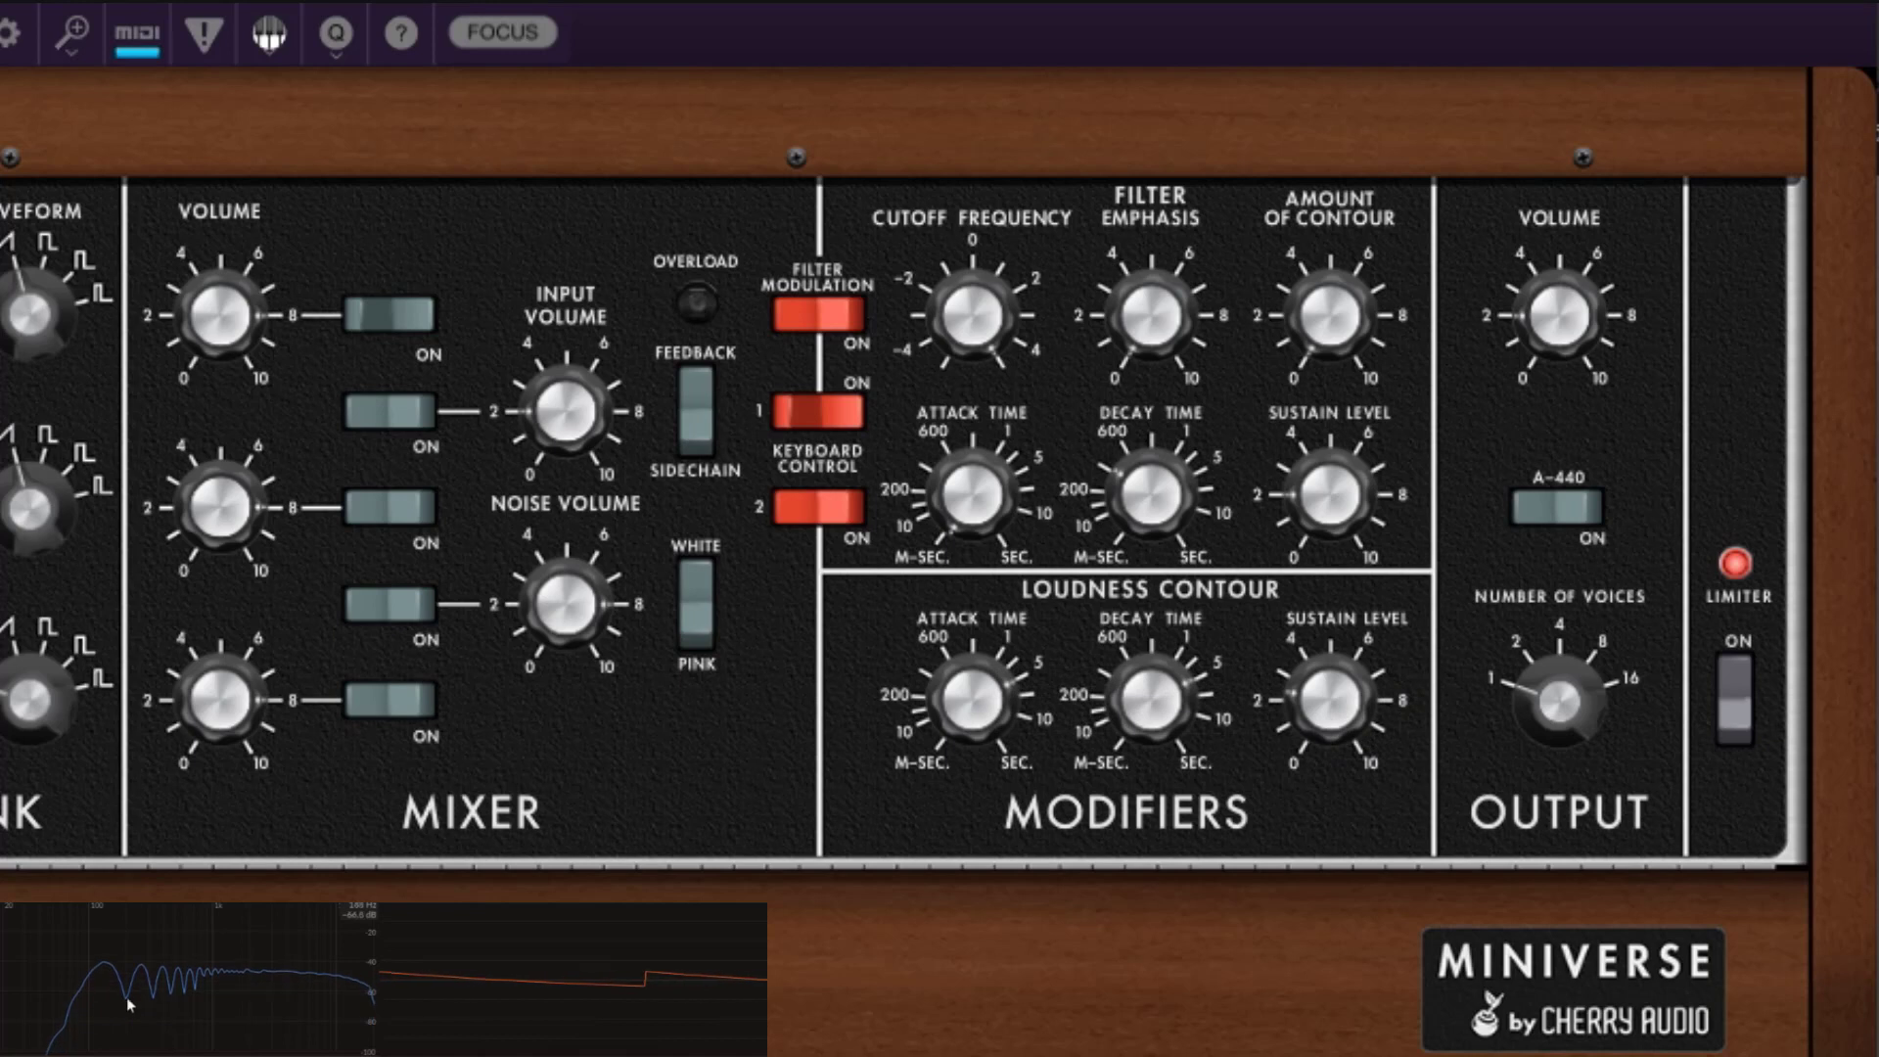
{"action": "left_click", "coordinate": [990, 703]}
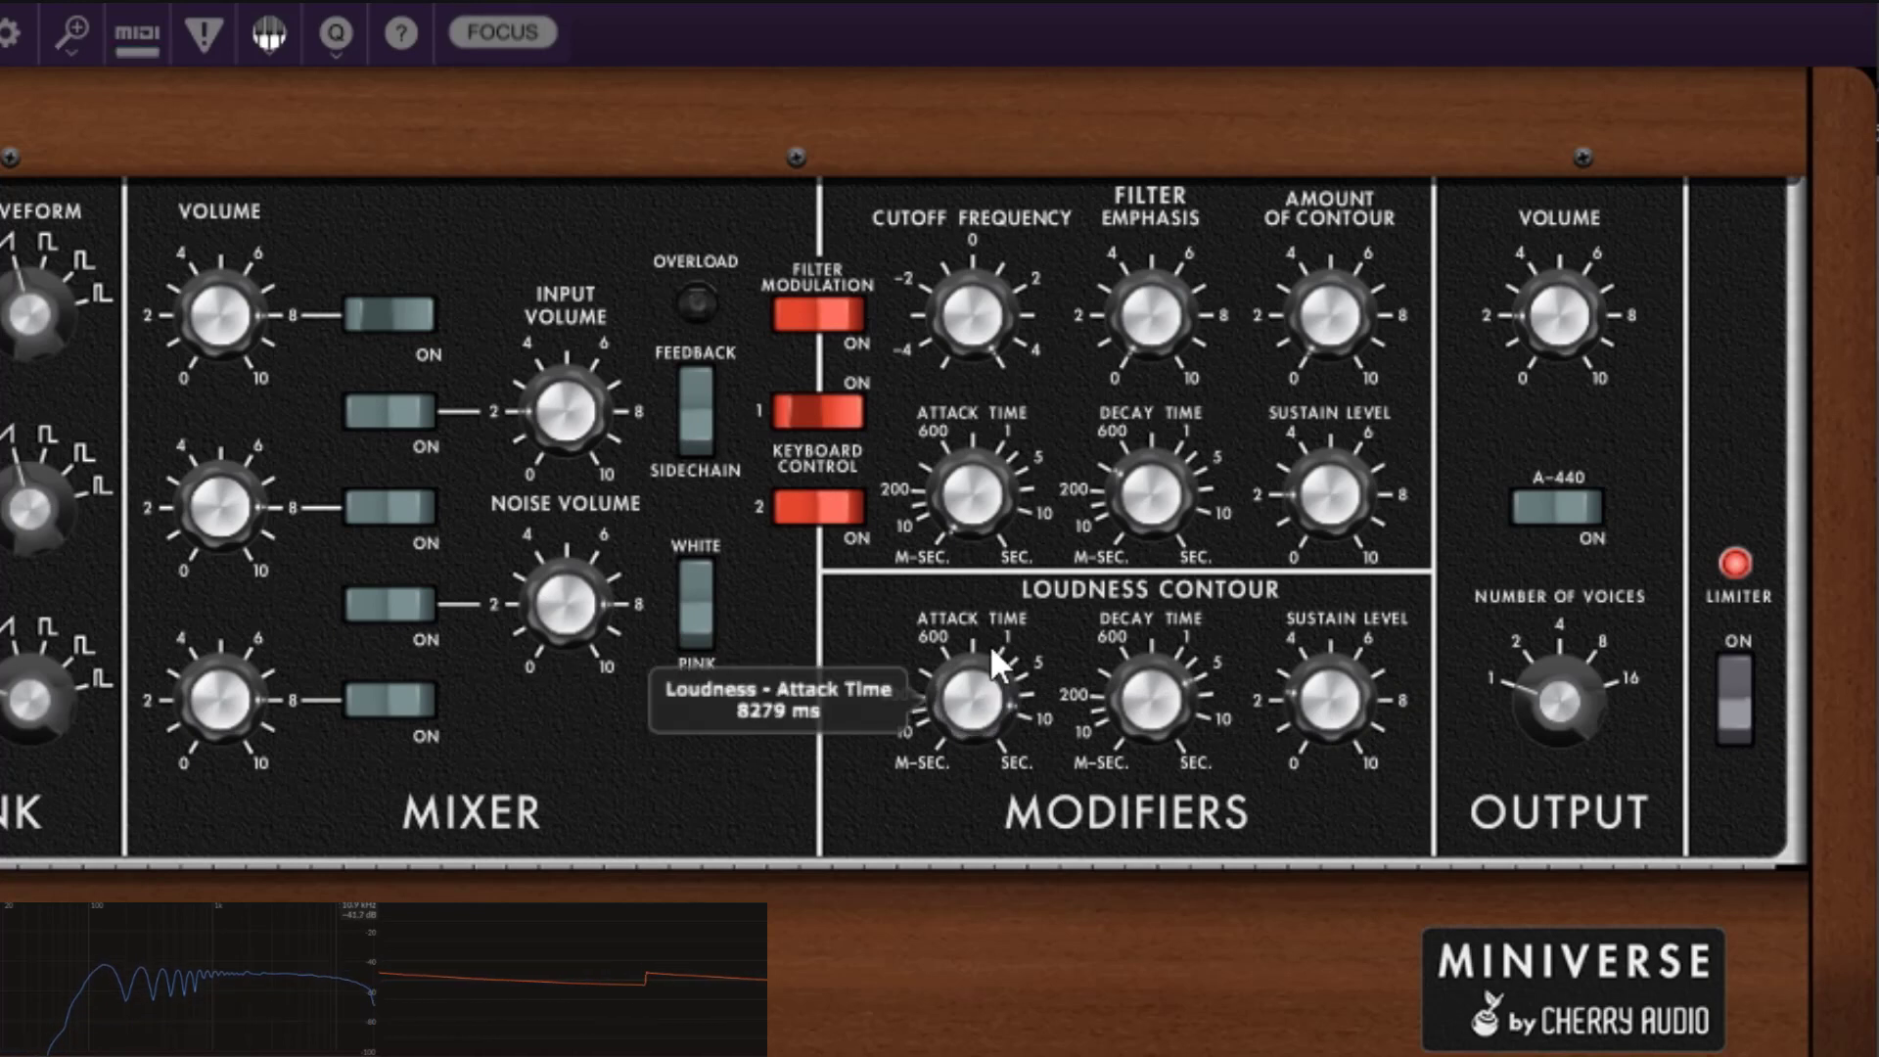
{"action": "left_click", "coordinate": [1123, 713]}
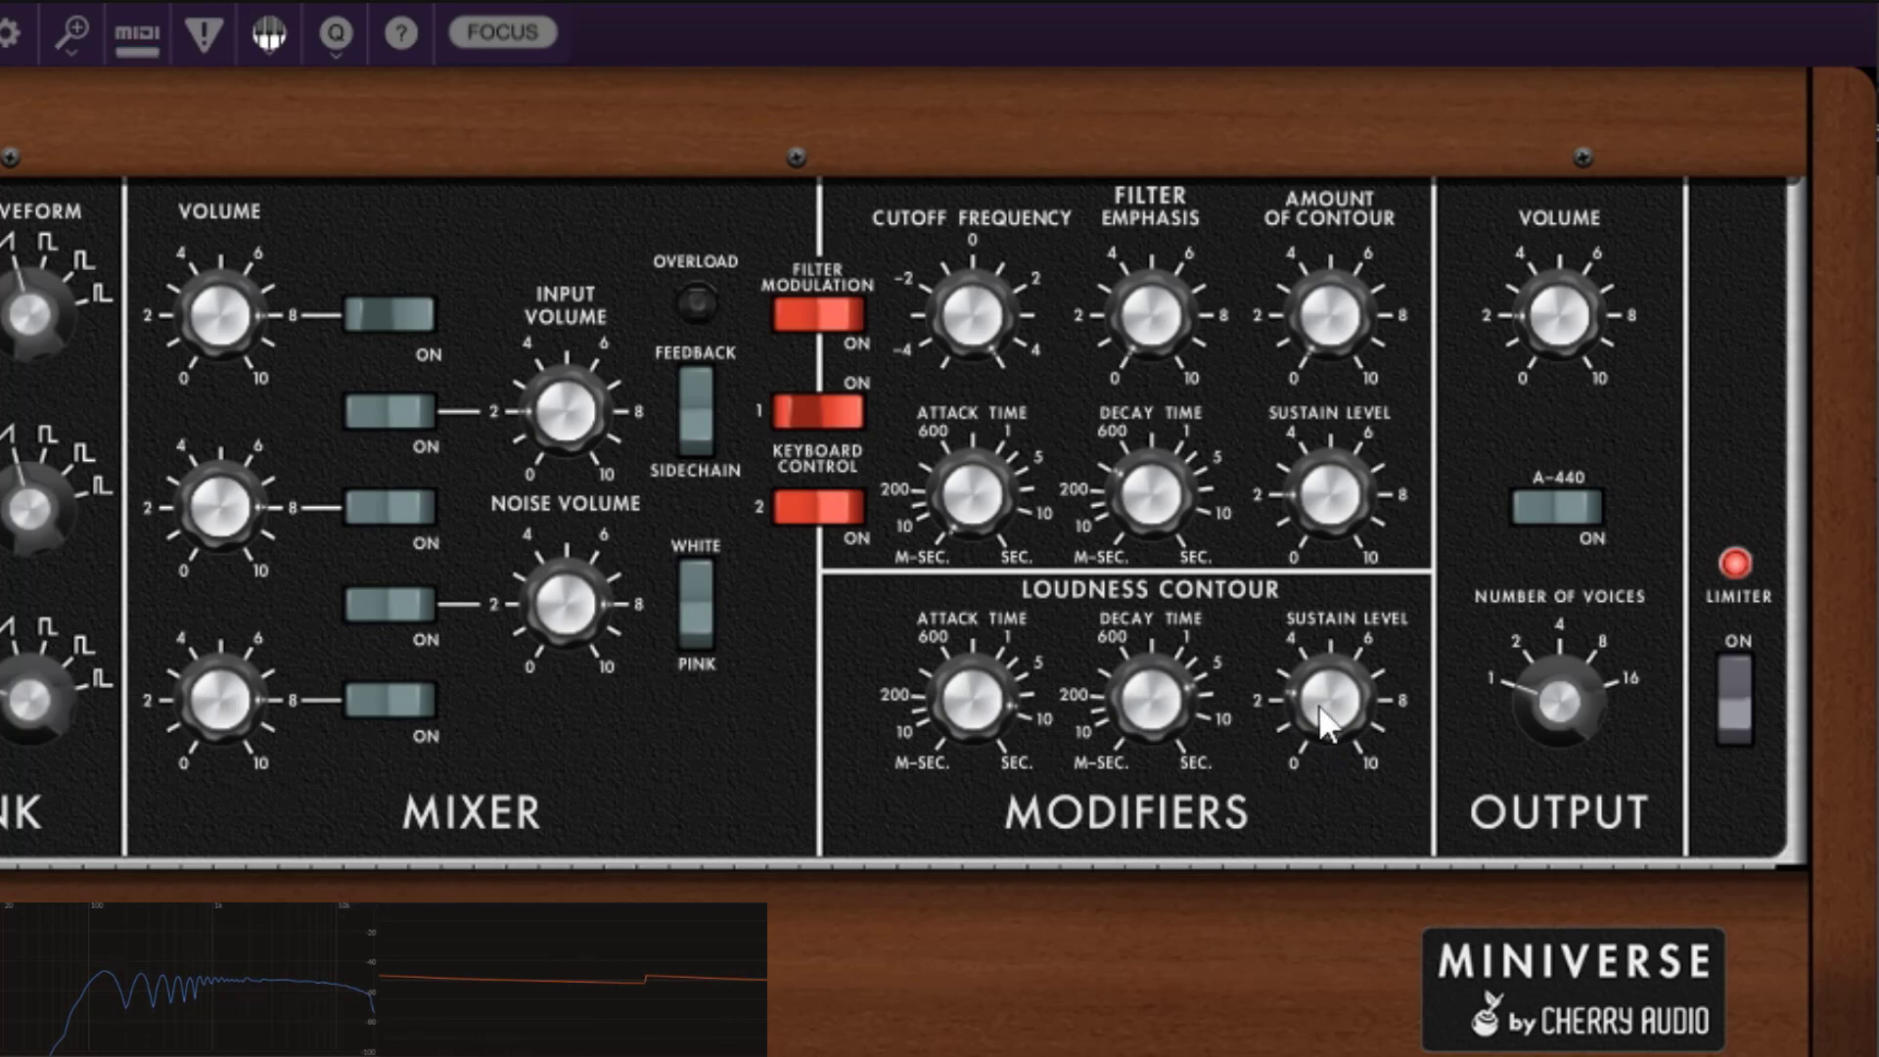
{"action": "mouse_move", "coordinate": [1317, 702]}
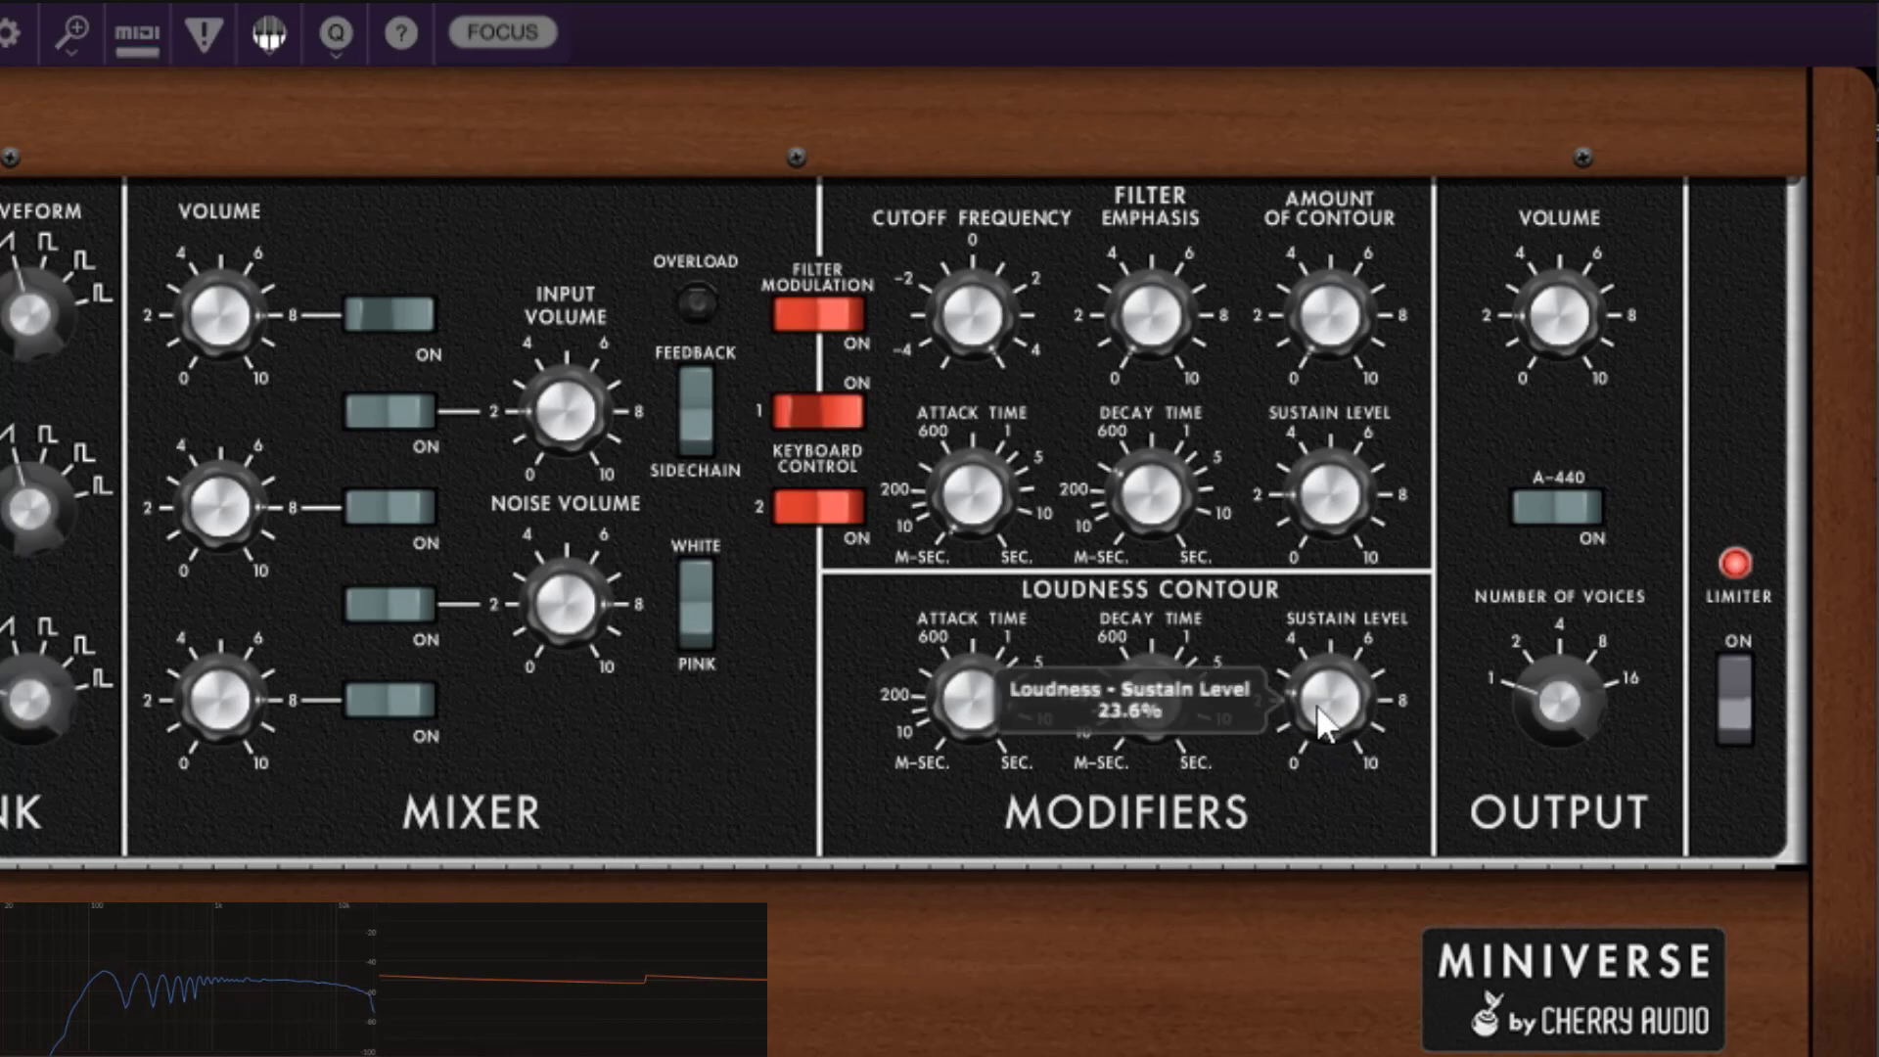
{"action": "left_click_drag", "start_coordinate": [1317, 702], "coordinate": [1360, 759]}
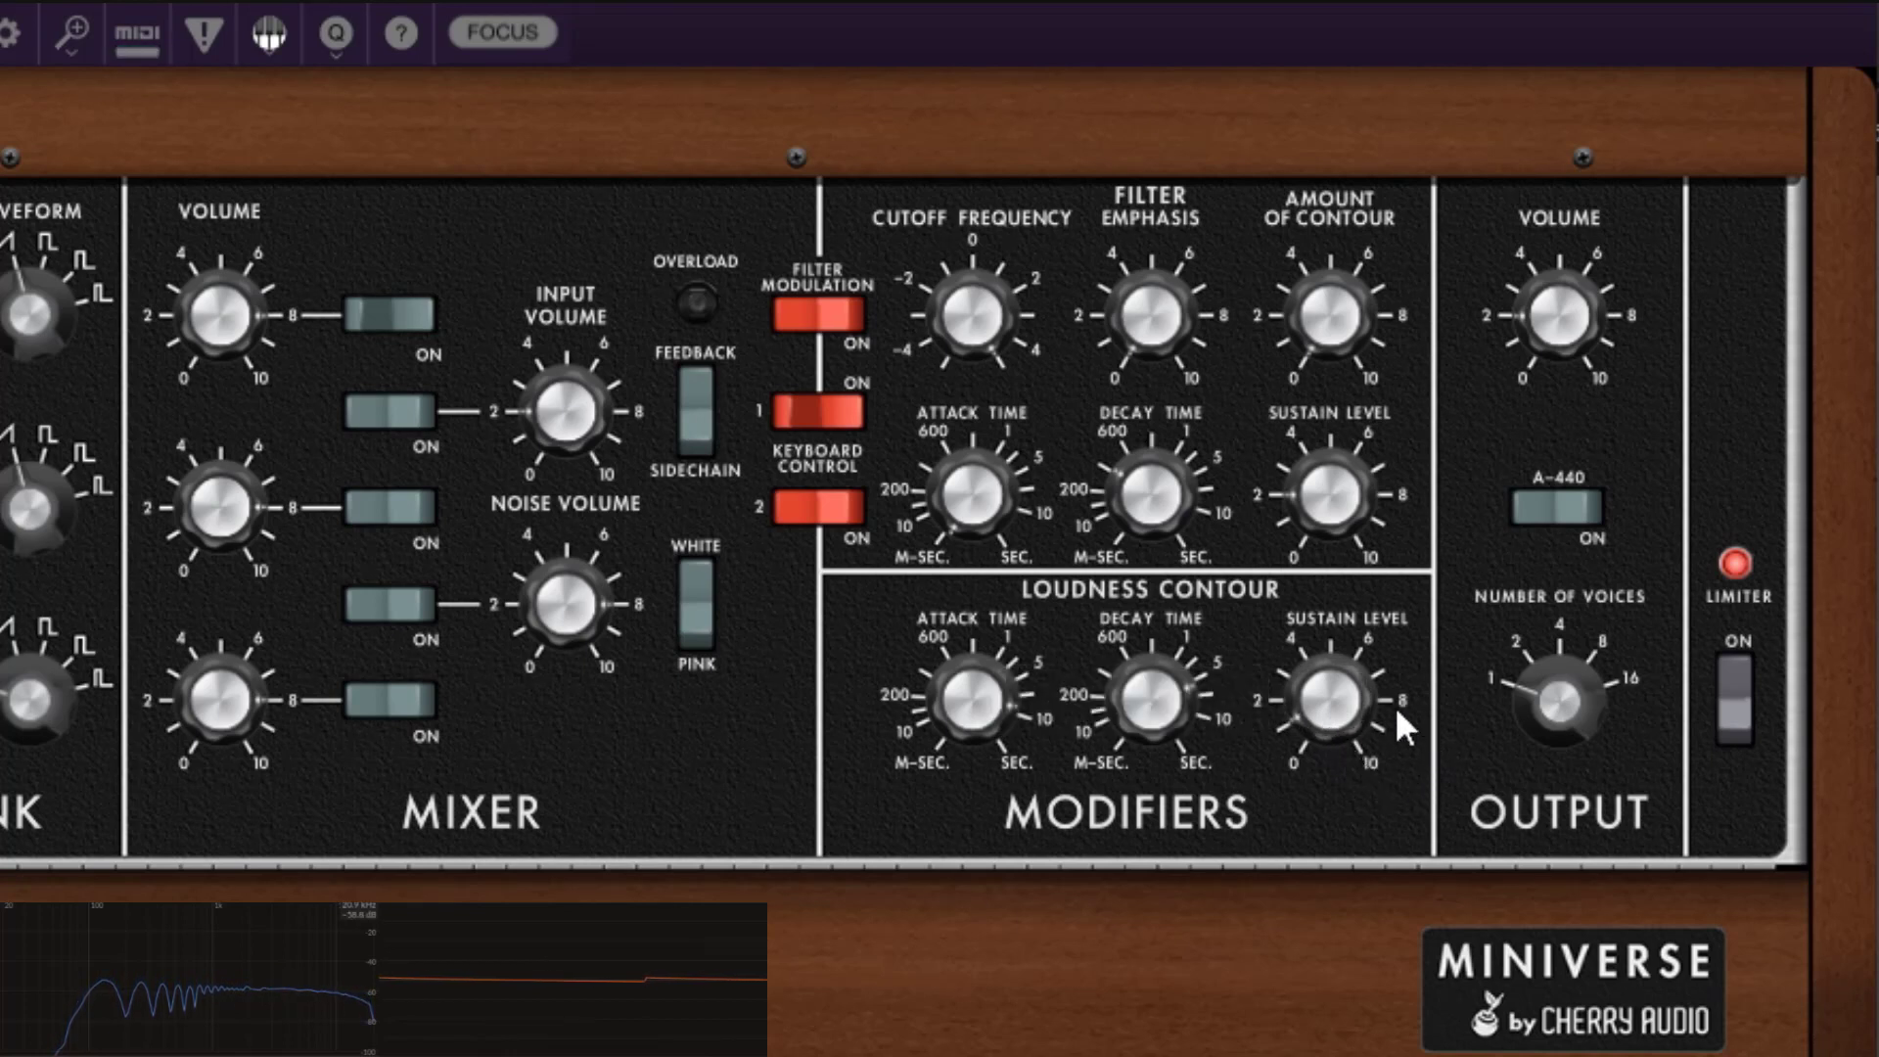
{"action": "left_click_drag", "start_coordinate": [1333, 708], "coordinate": [1305, 20]}
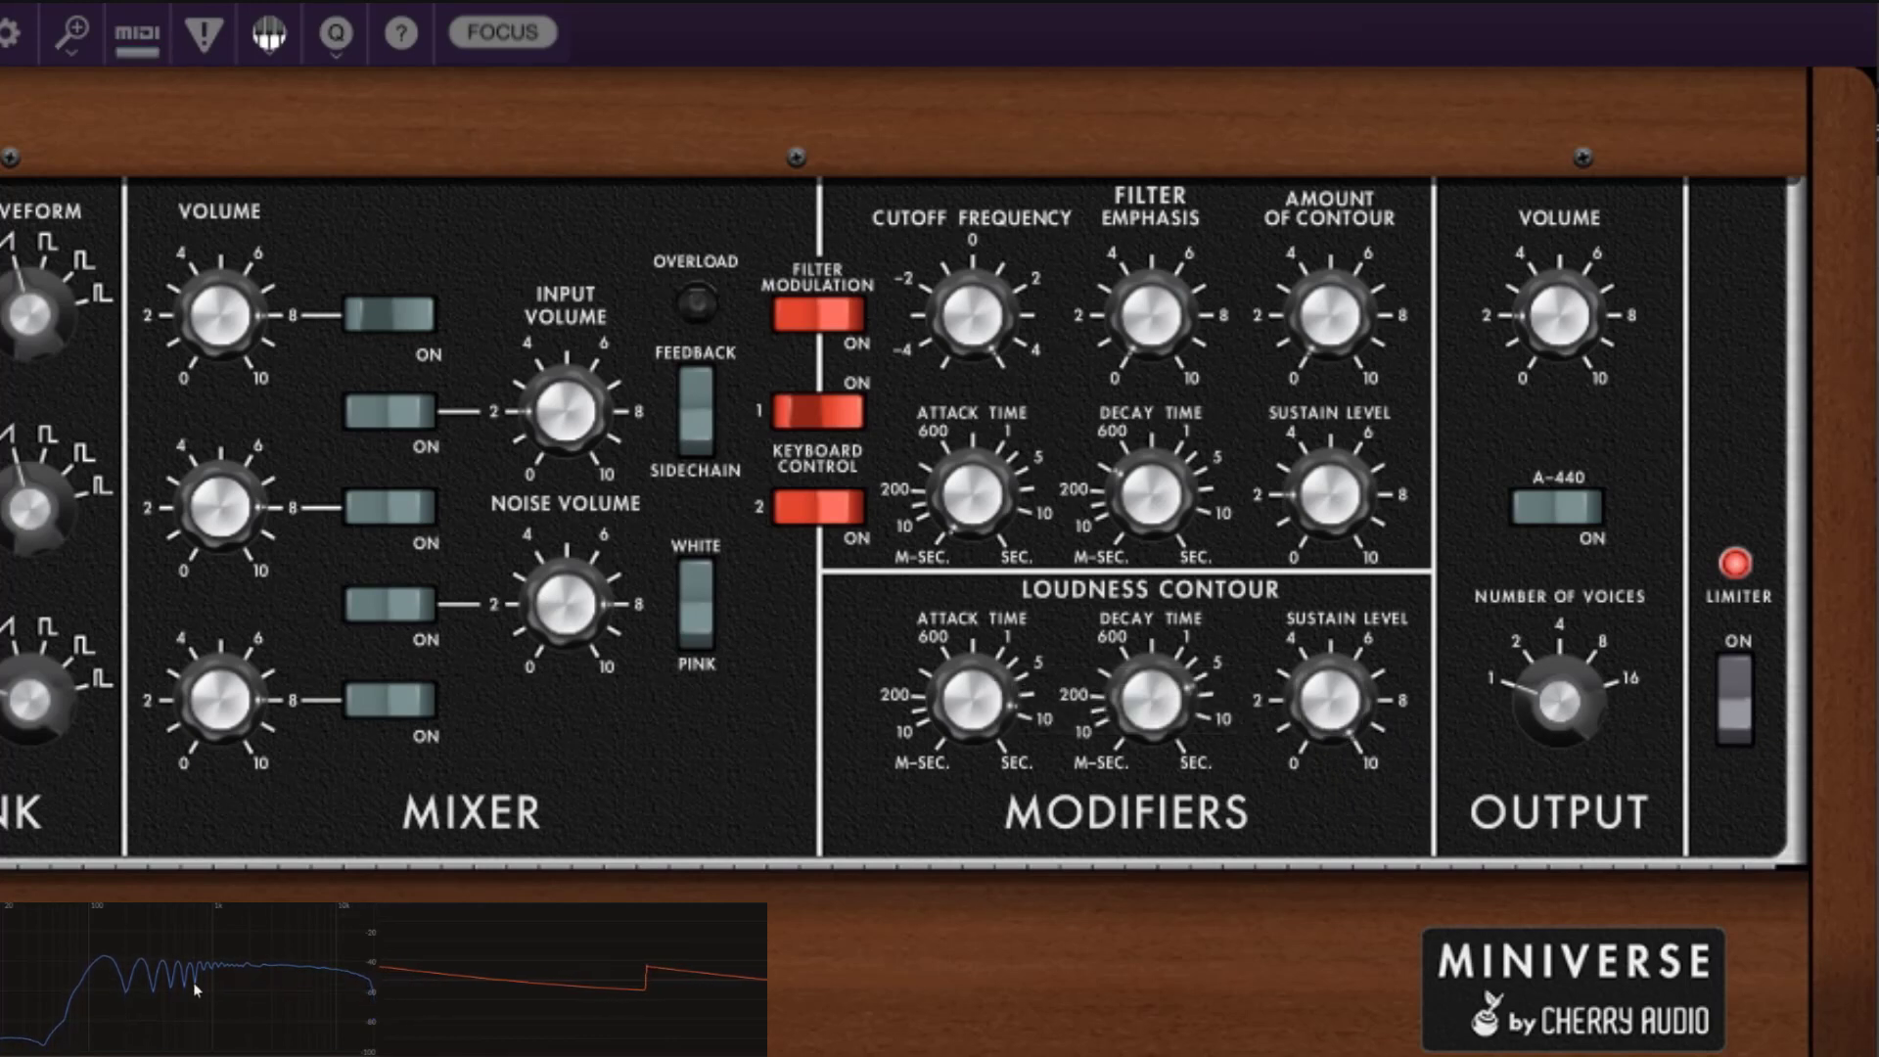
- Set the Loudness Contour attack time to 4715 ms and adjust its decay time and sustain level
{"action": "mouse_move", "coordinate": [1341, 702]}
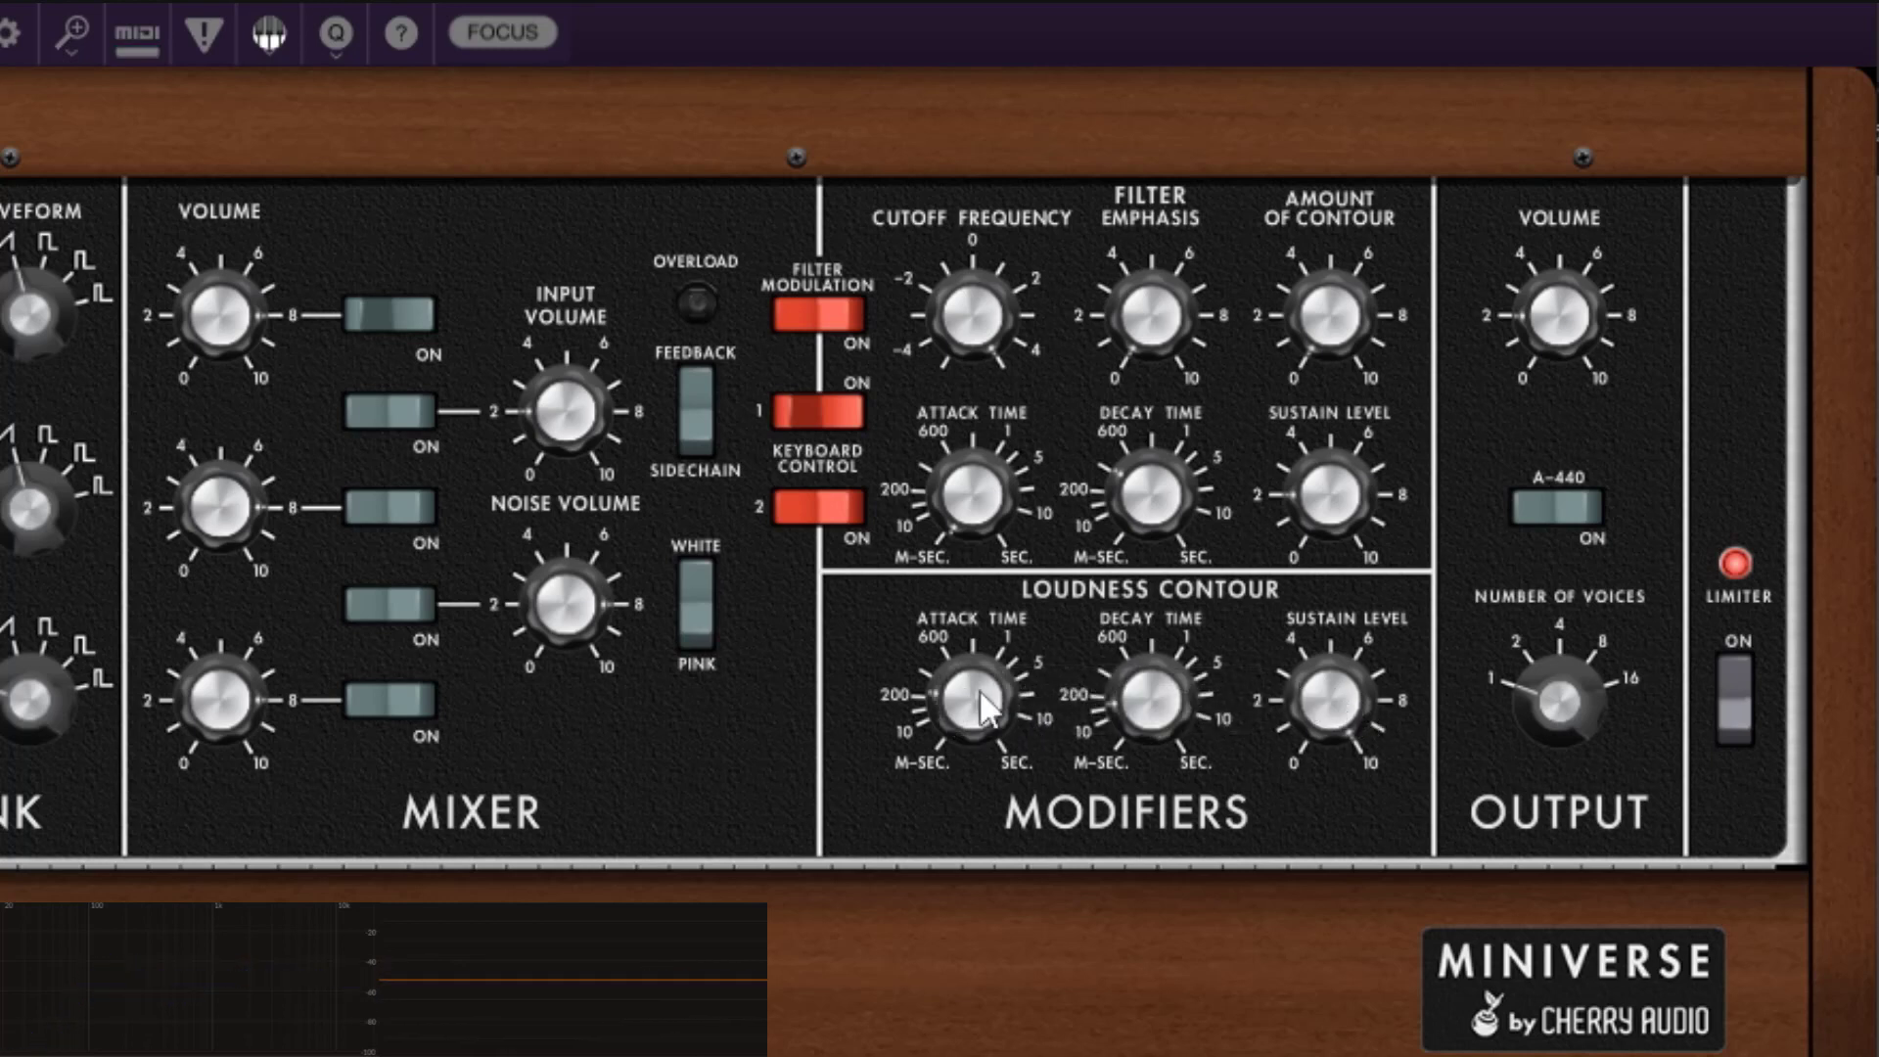
{"action": "left_click_drag", "start_coordinate": [977, 696], "coordinate": [978, 504]}
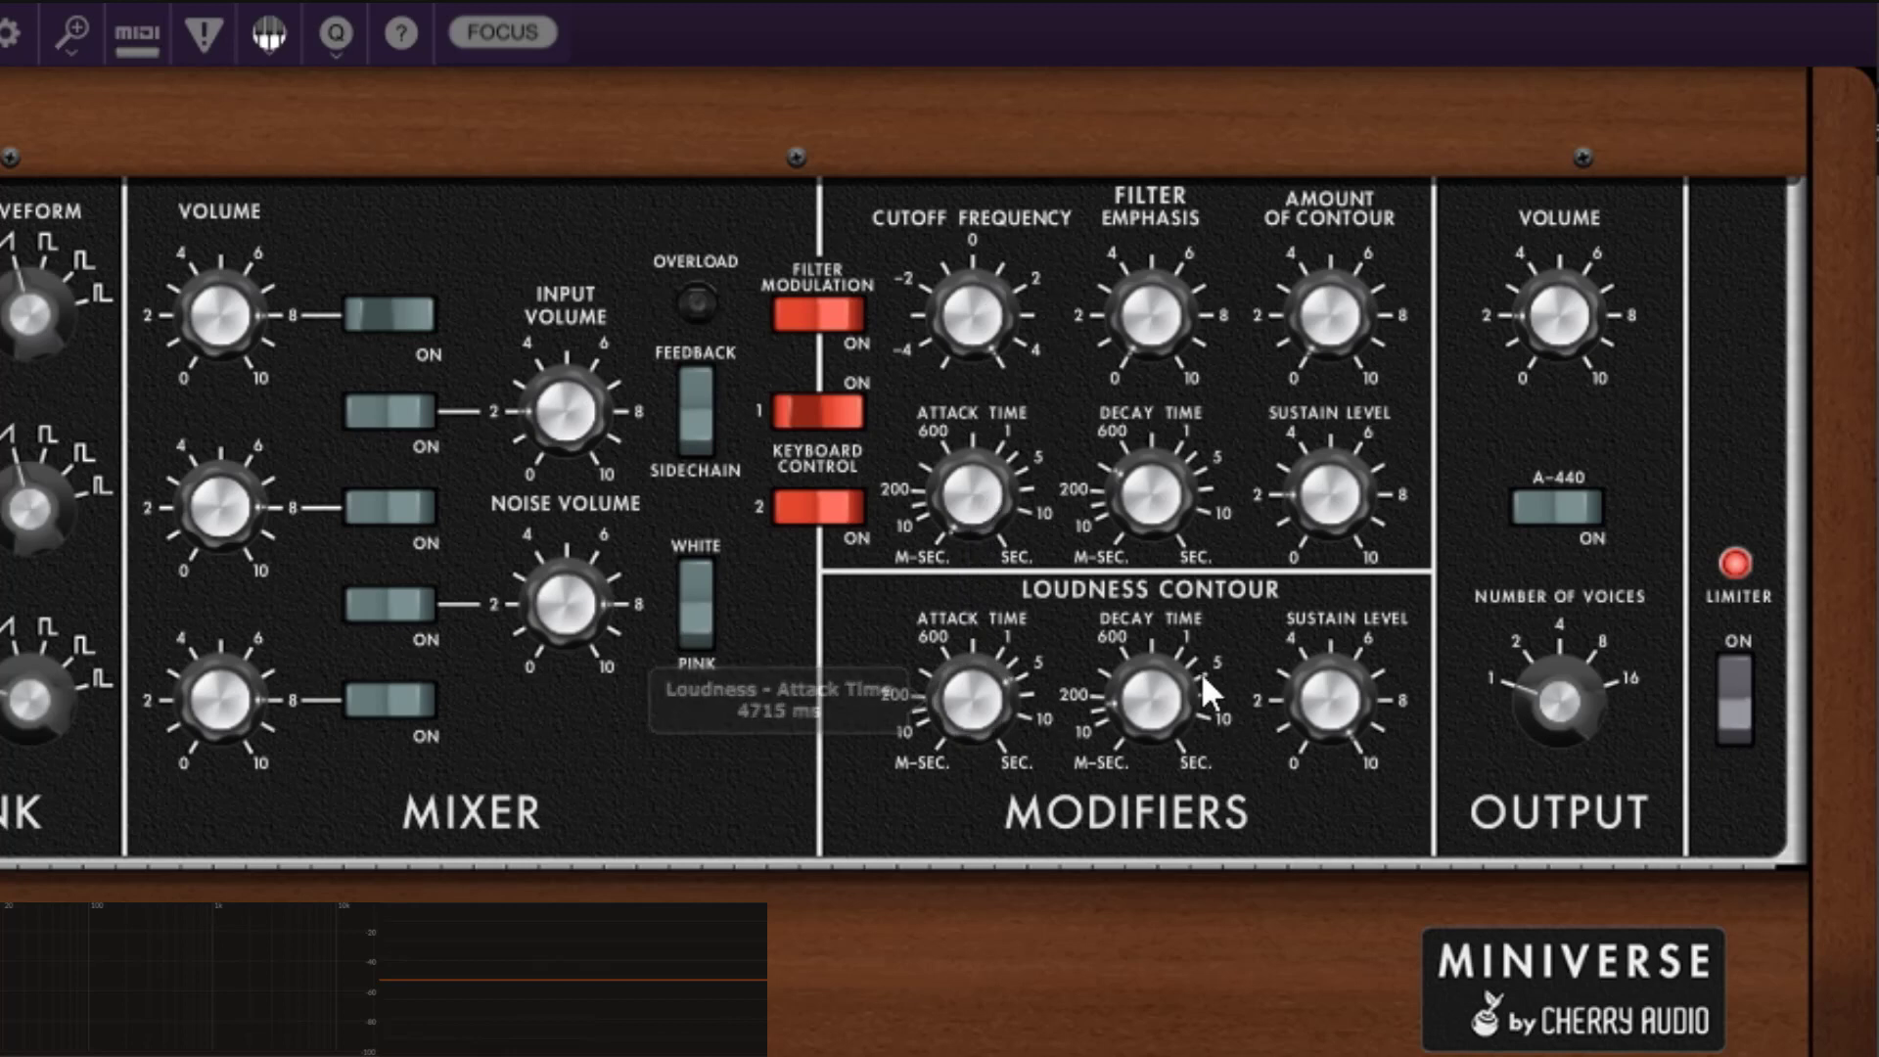
{"action": "left_click_drag", "start_coordinate": [1161, 703], "coordinate": [1175, 465]}
{"action": "mouse_move", "coordinate": [1159, 698]}
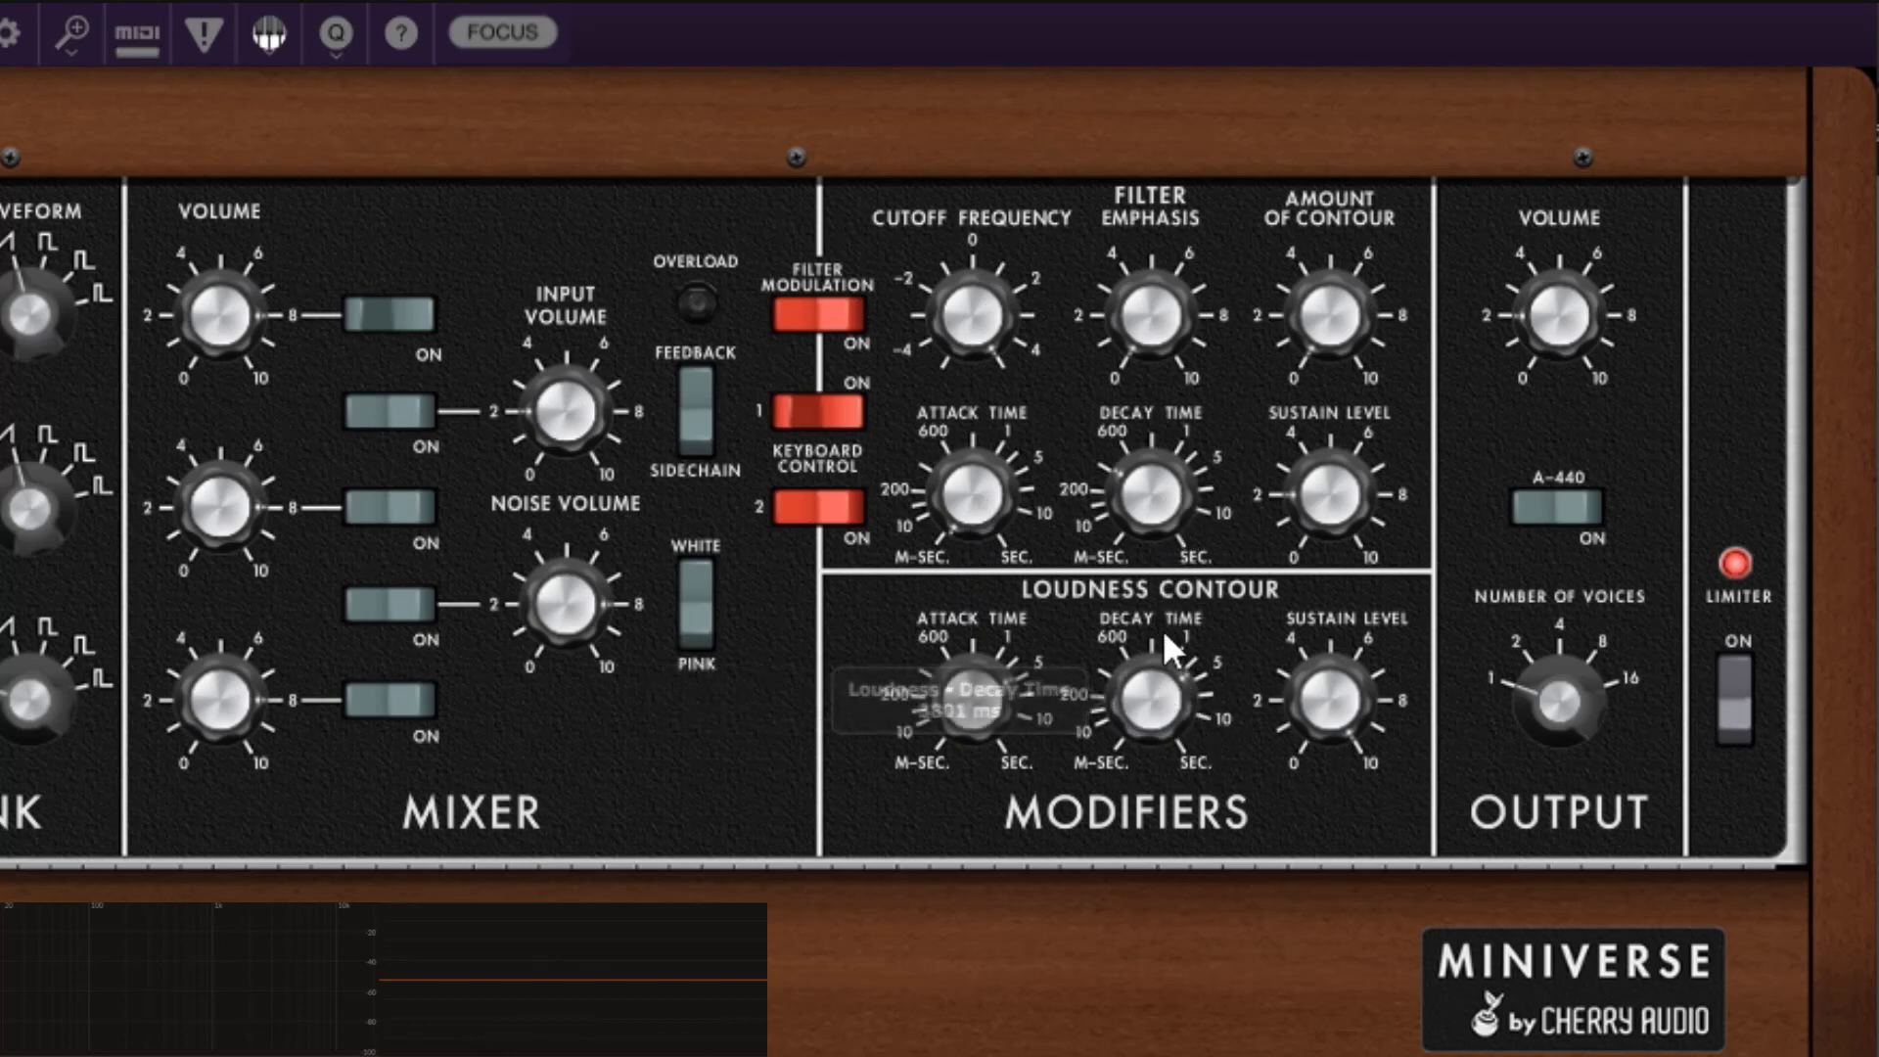
{"action": "left_click_drag", "start_coordinate": [1331, 700], "coordinate": [1397, 468]}
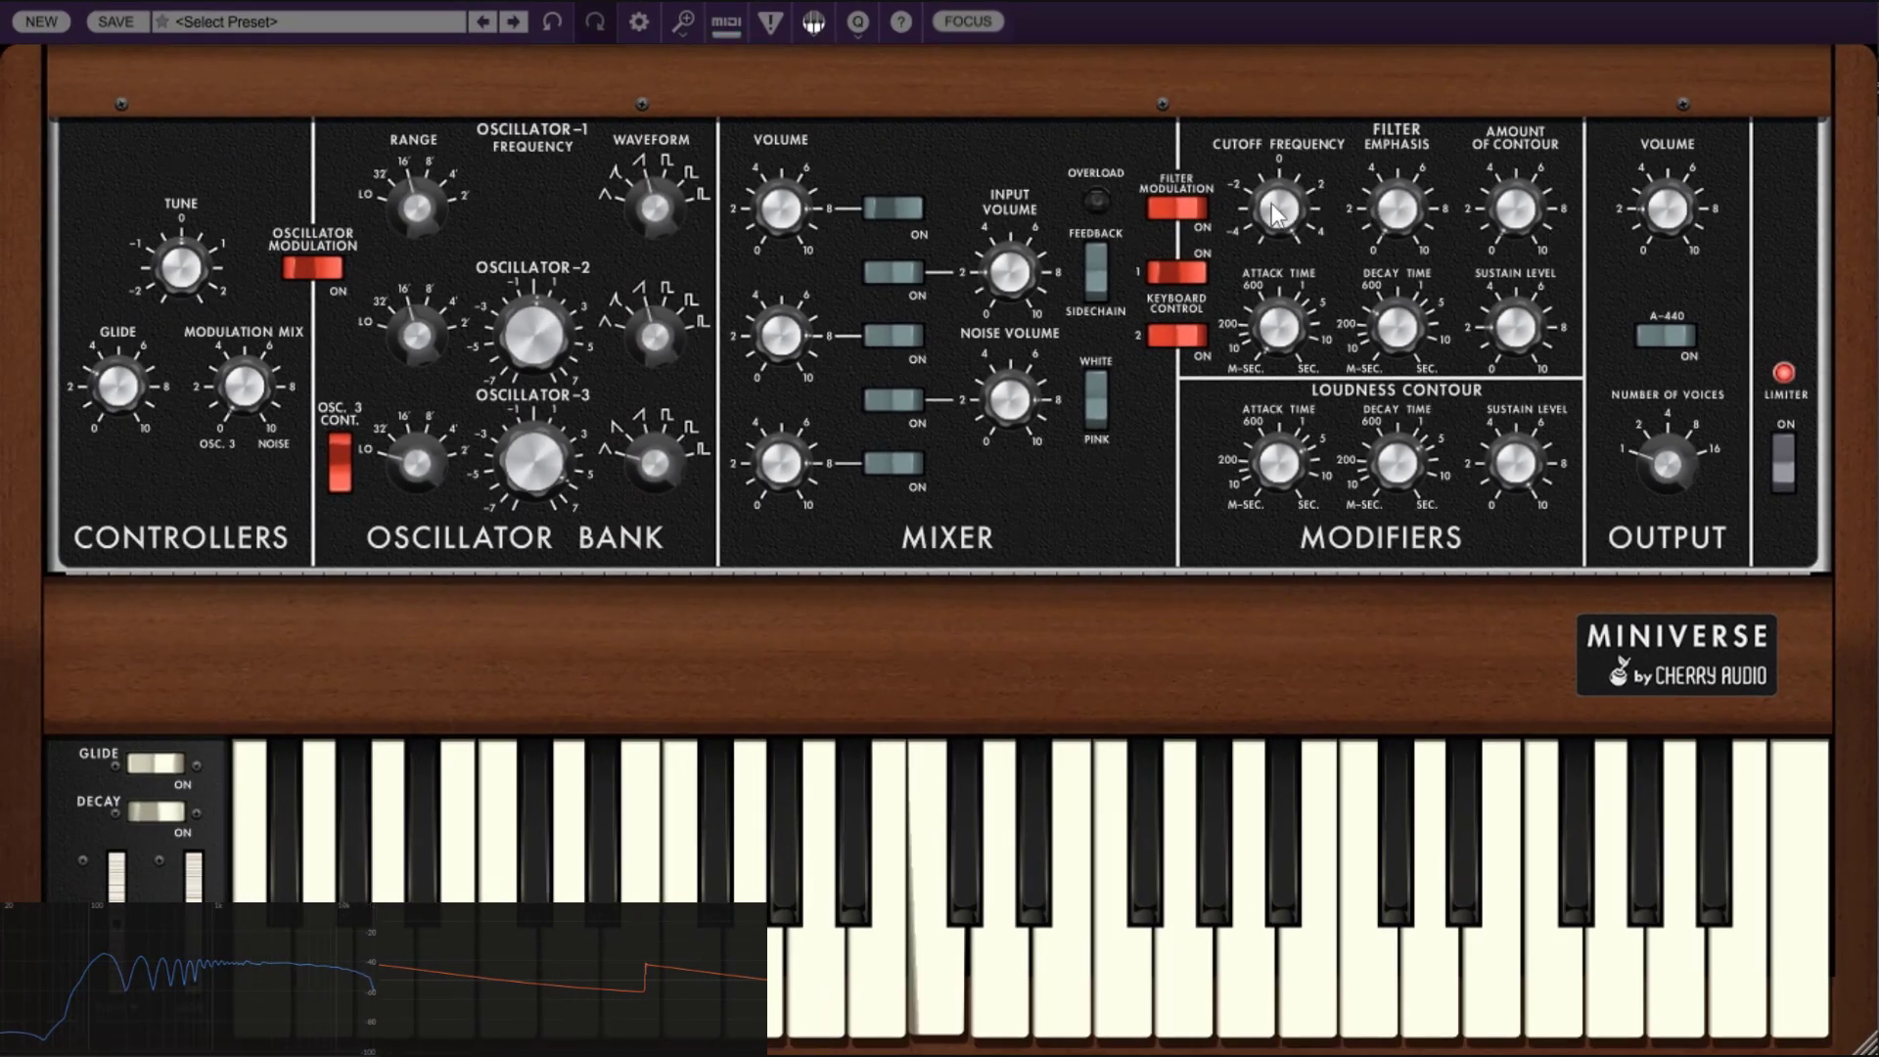
- Lower the filter cutoff frequency slightly and reduce the Loudness Contour sustain level while a note is held
{"action": "left_click_drag", "start_coordinate": [1277, 214], "coordinate": [1277, 260]}
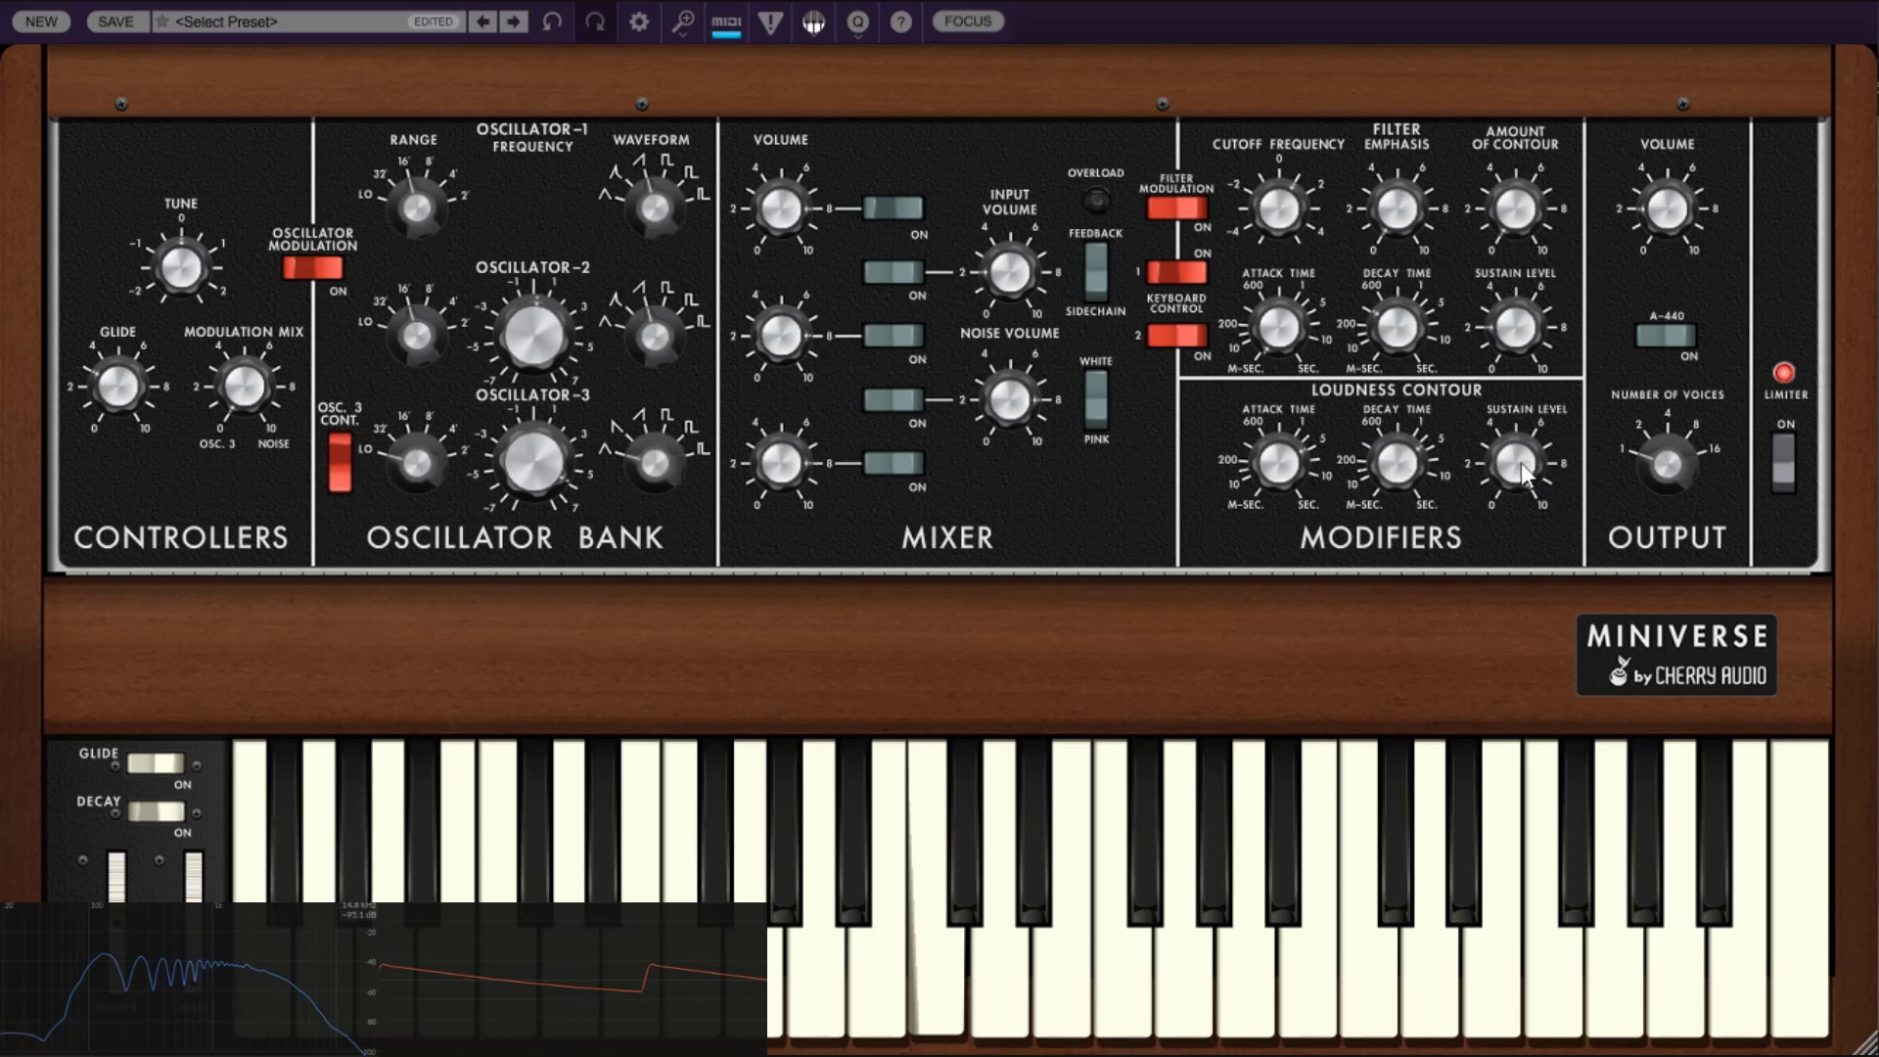
{"action": "left_click_drag", "start_coordinate": [1523, 474], "coordinate": [1576, 668]}
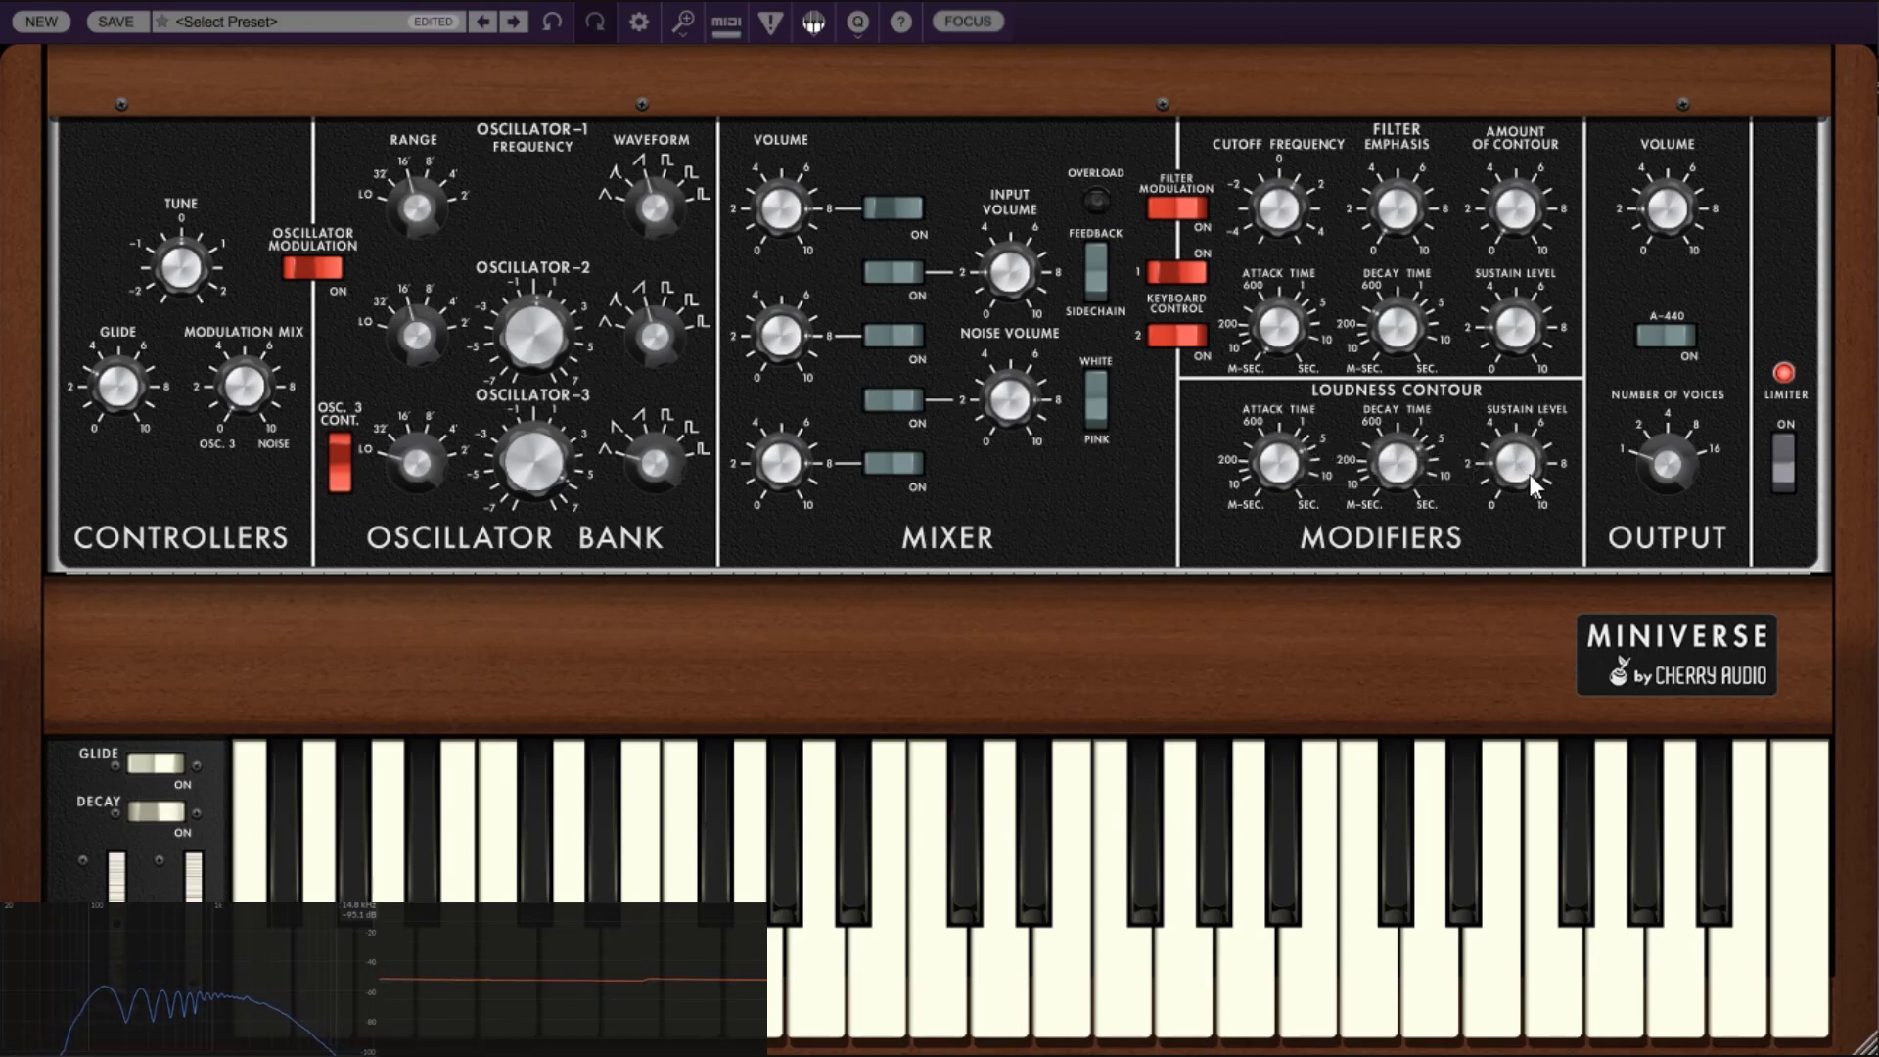
- Set the Loudness Contour attack time to 694 ms, adjust the decay time, and play notes to hear the envelope
{"action": "mouse_move", "coordinate": [1407, 470]}
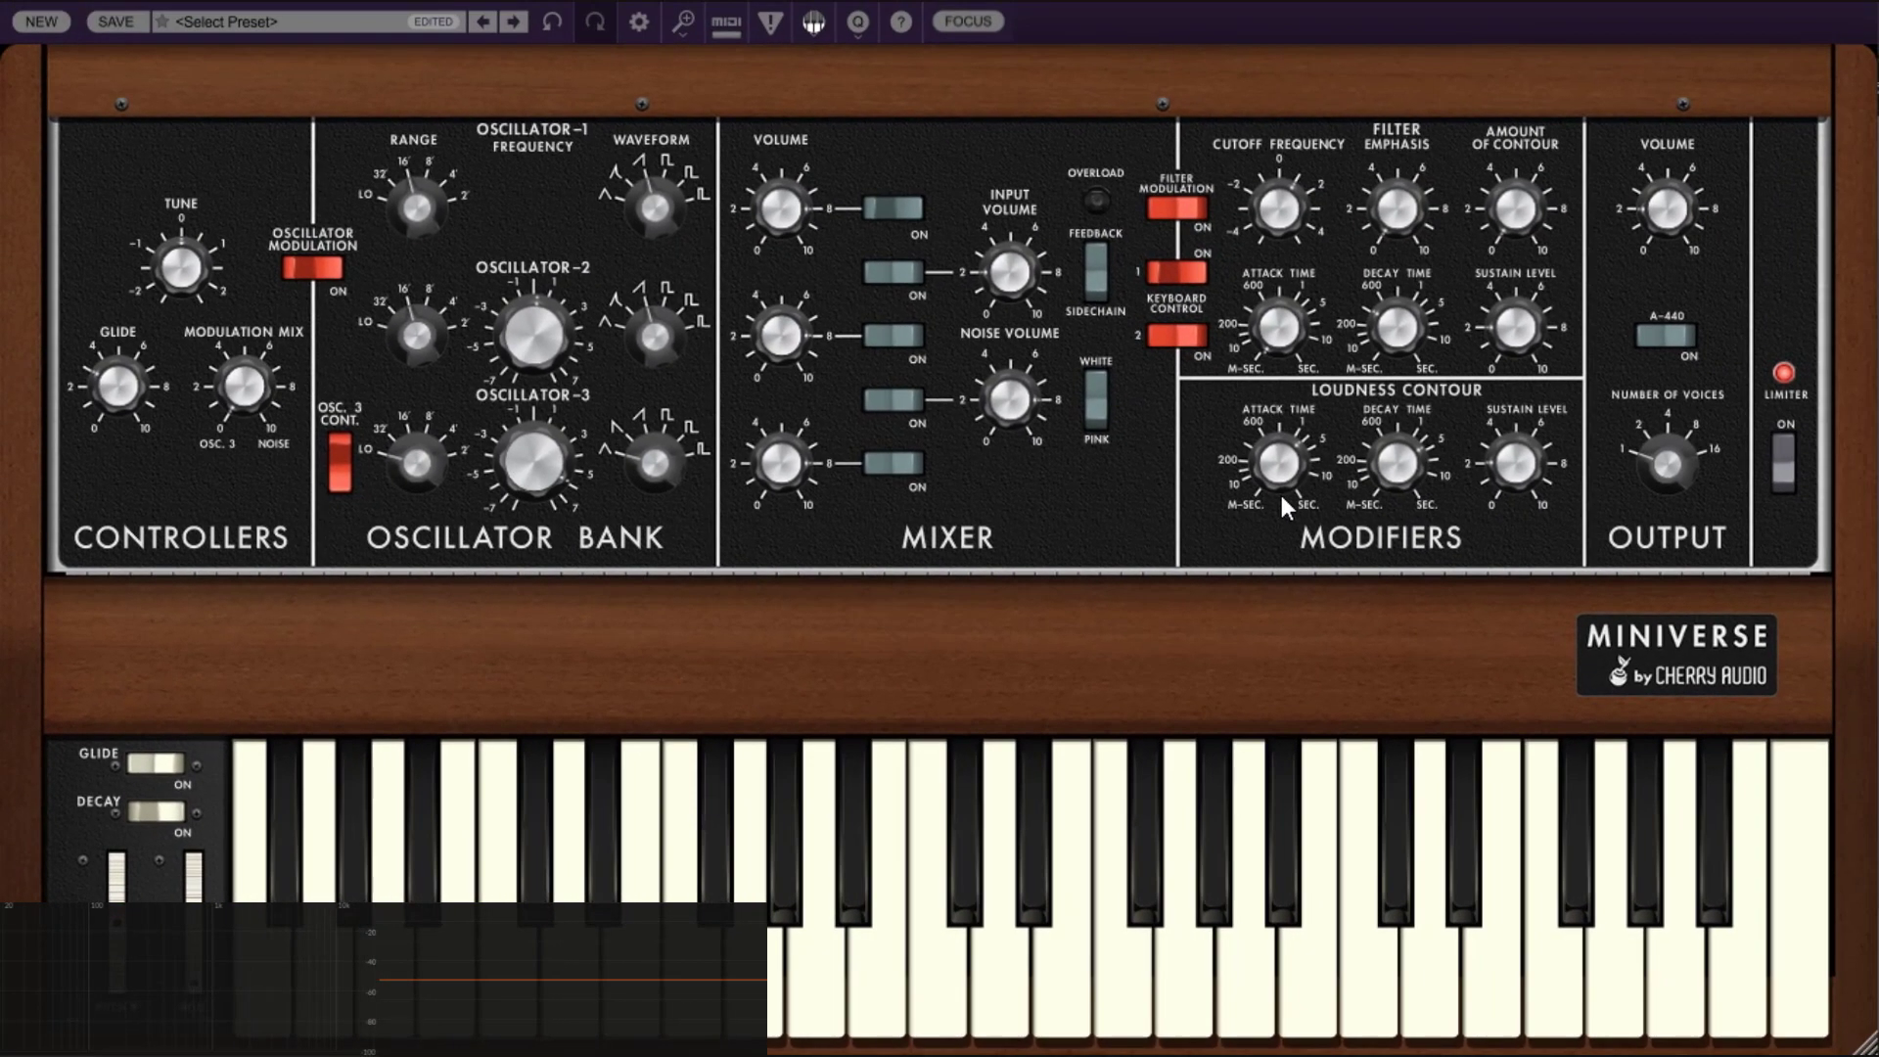
{"action": "mouse_move", "coordinate": [1280, 494]}
{"action": "scroll", "coordinate": [1301, 503], "scroll_direction": "up", "scroll_amount": 2}
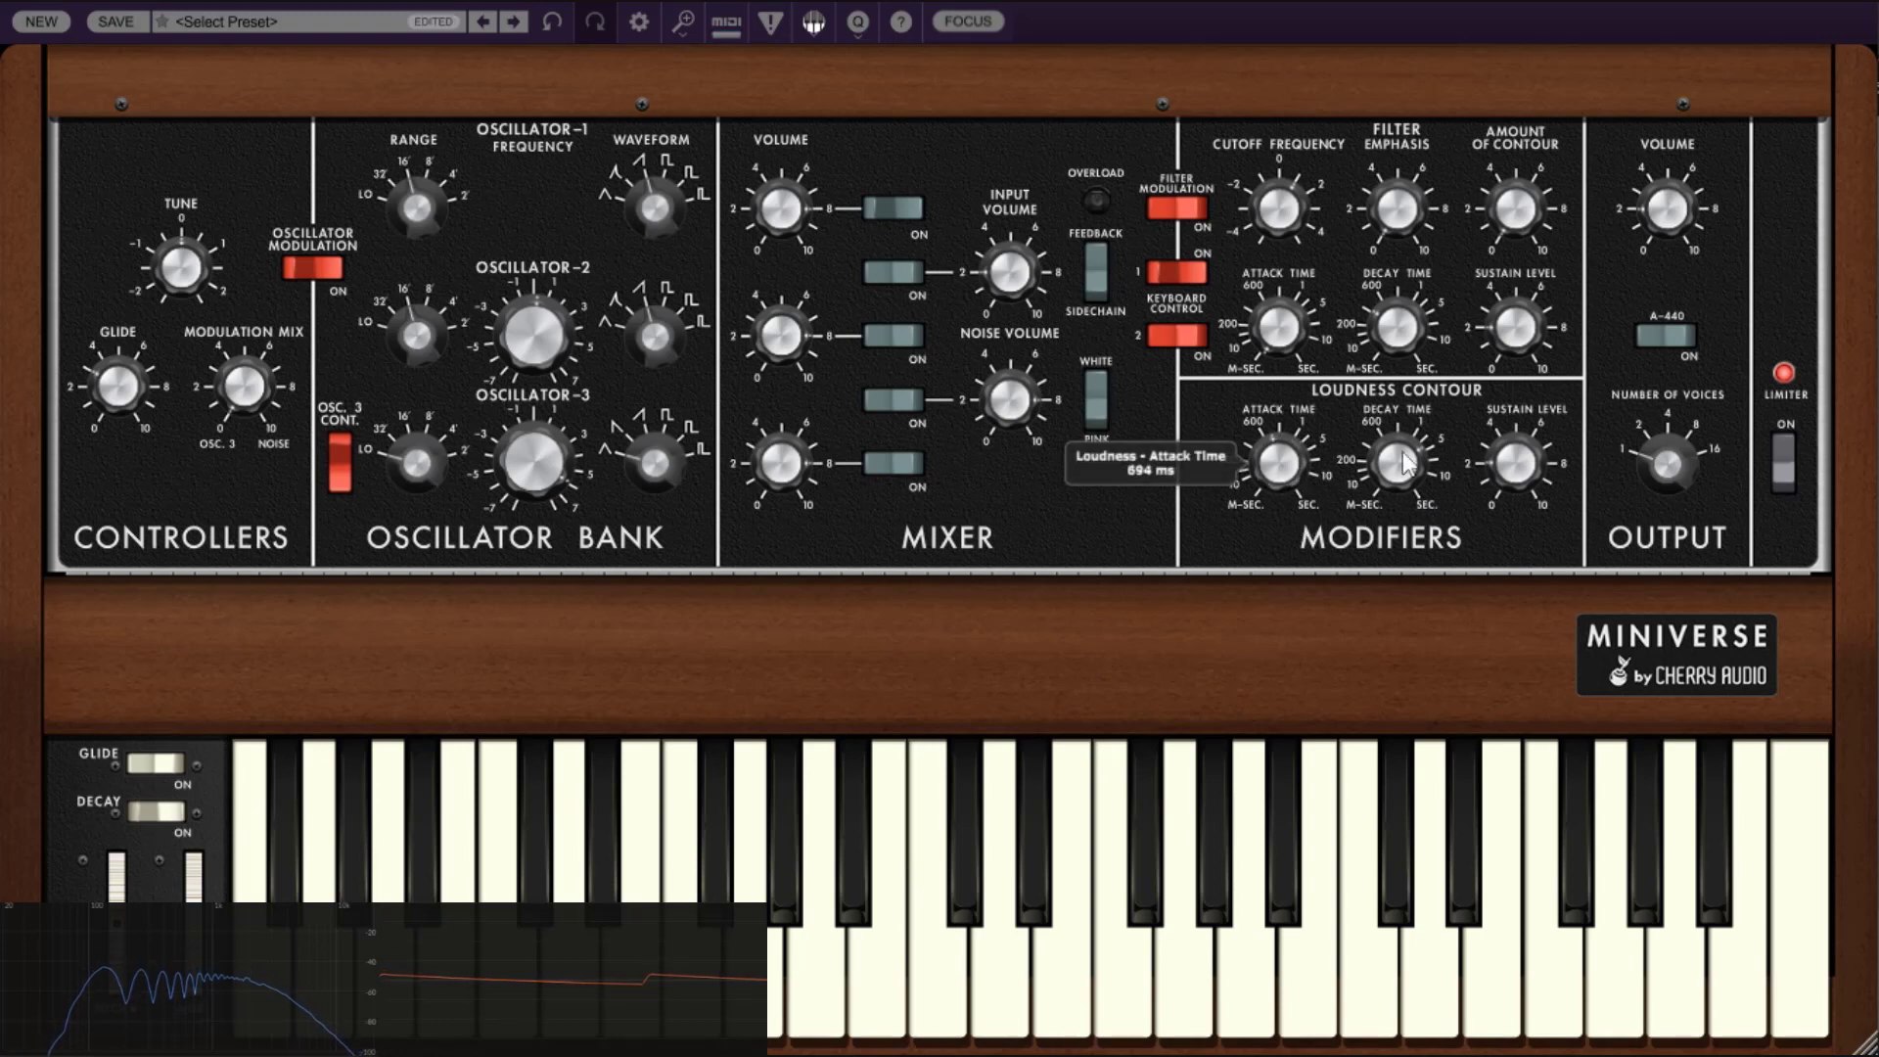
{"action": "scroll", "coordinate": [1407, 491], "scroll_direction": "up", "scroll_amount": 2}
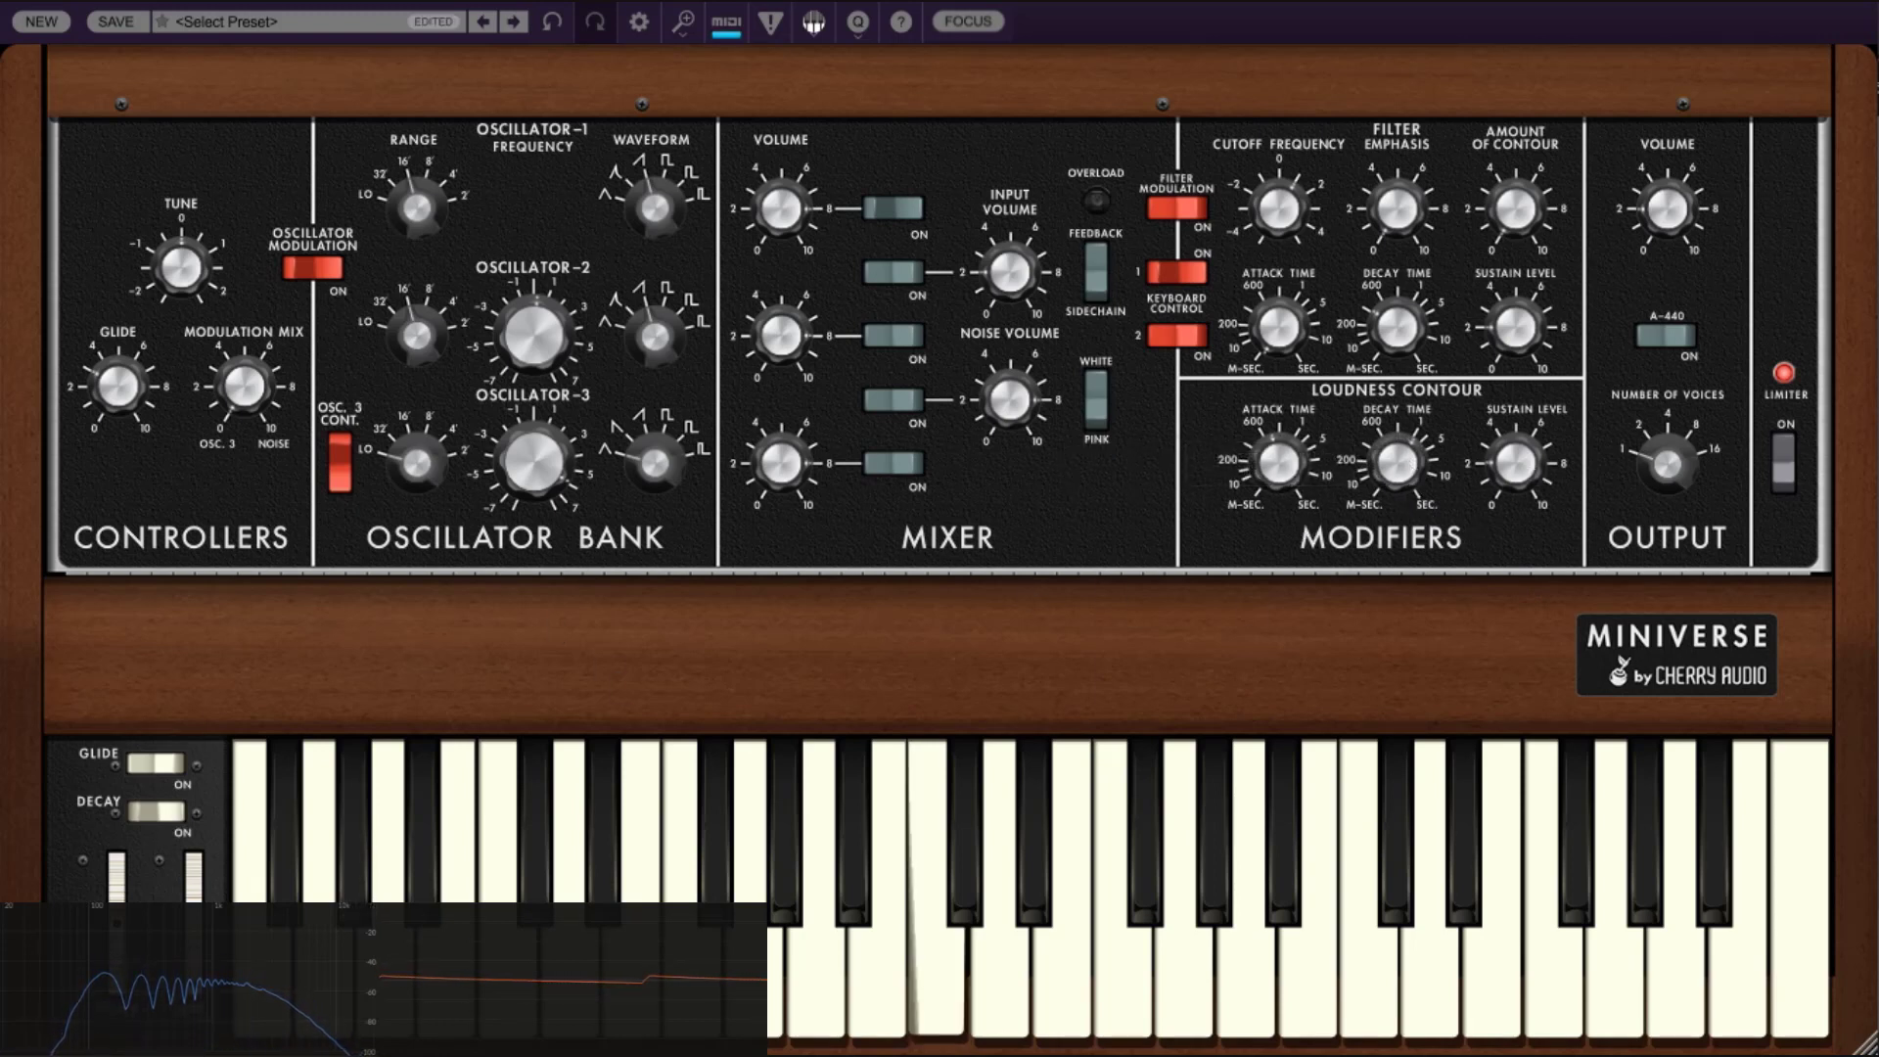
{"action": "left_click", "coordinate": [959, 993]}
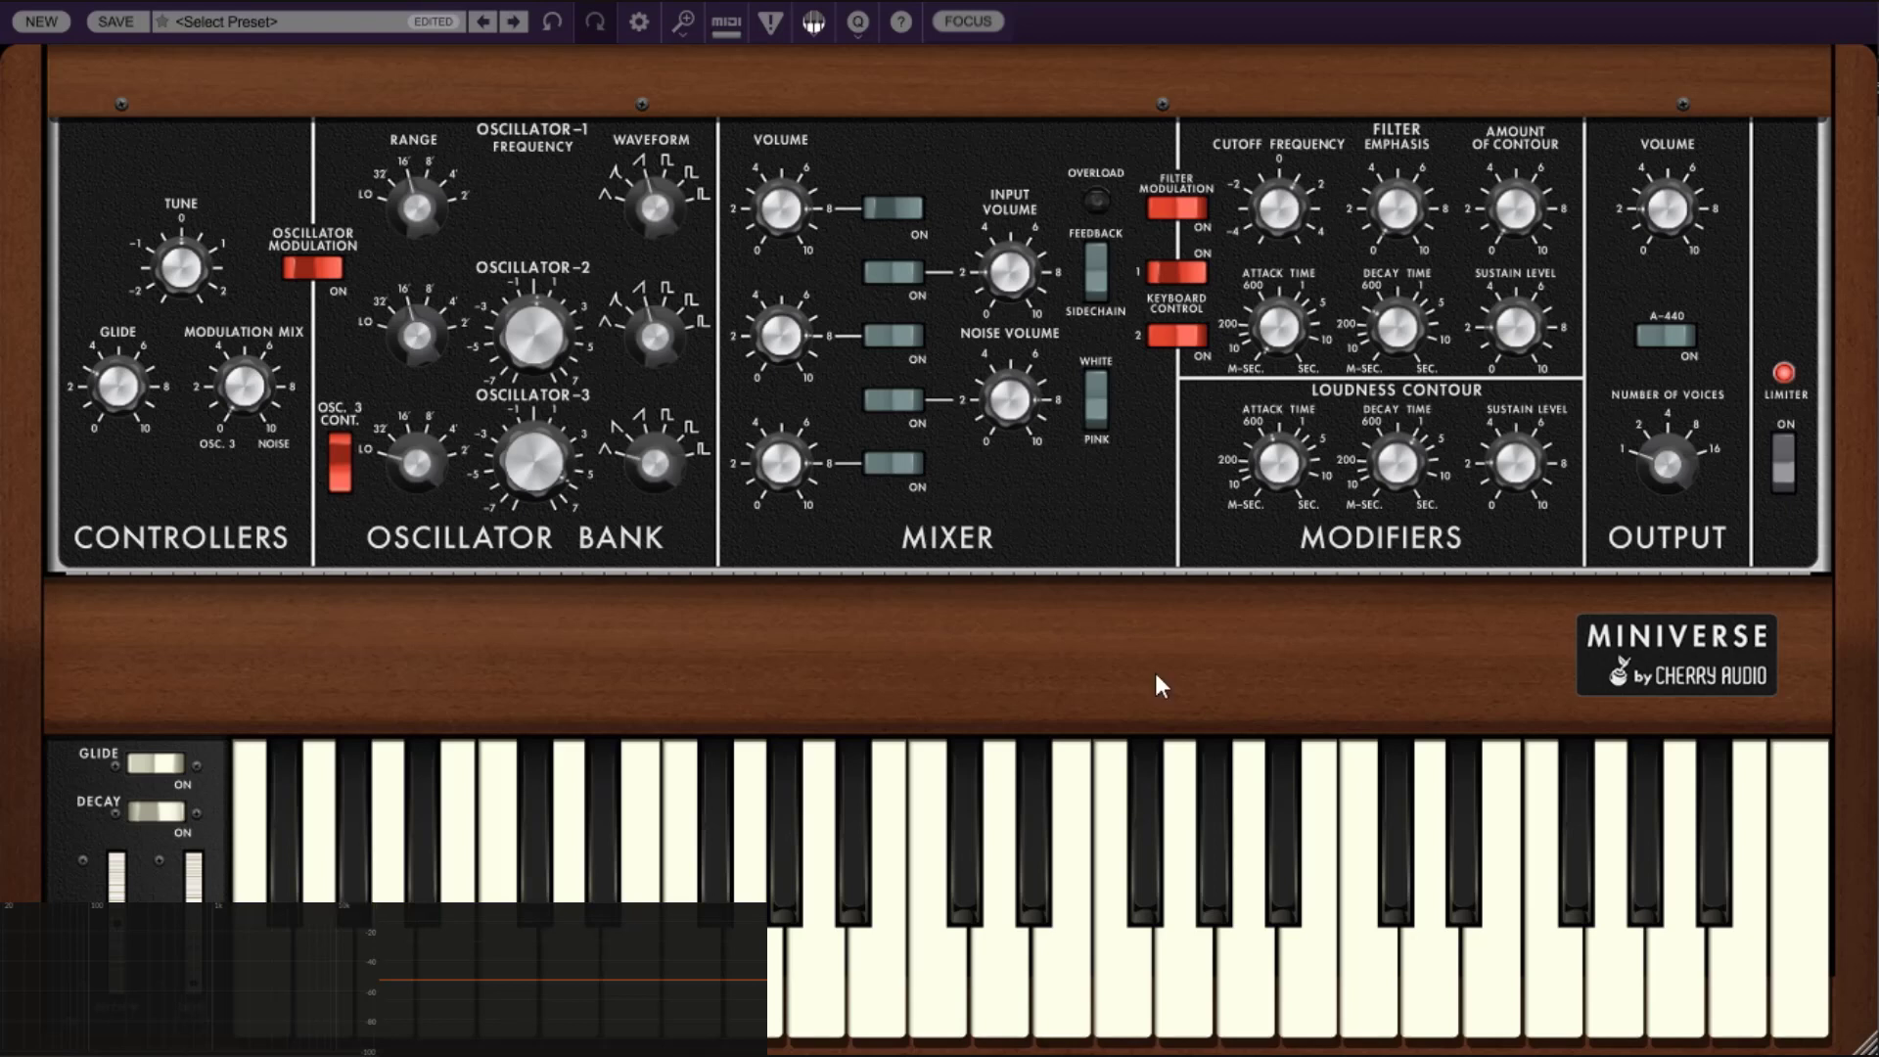
{"action": "left_click", "coordinate": [1140, 804]}
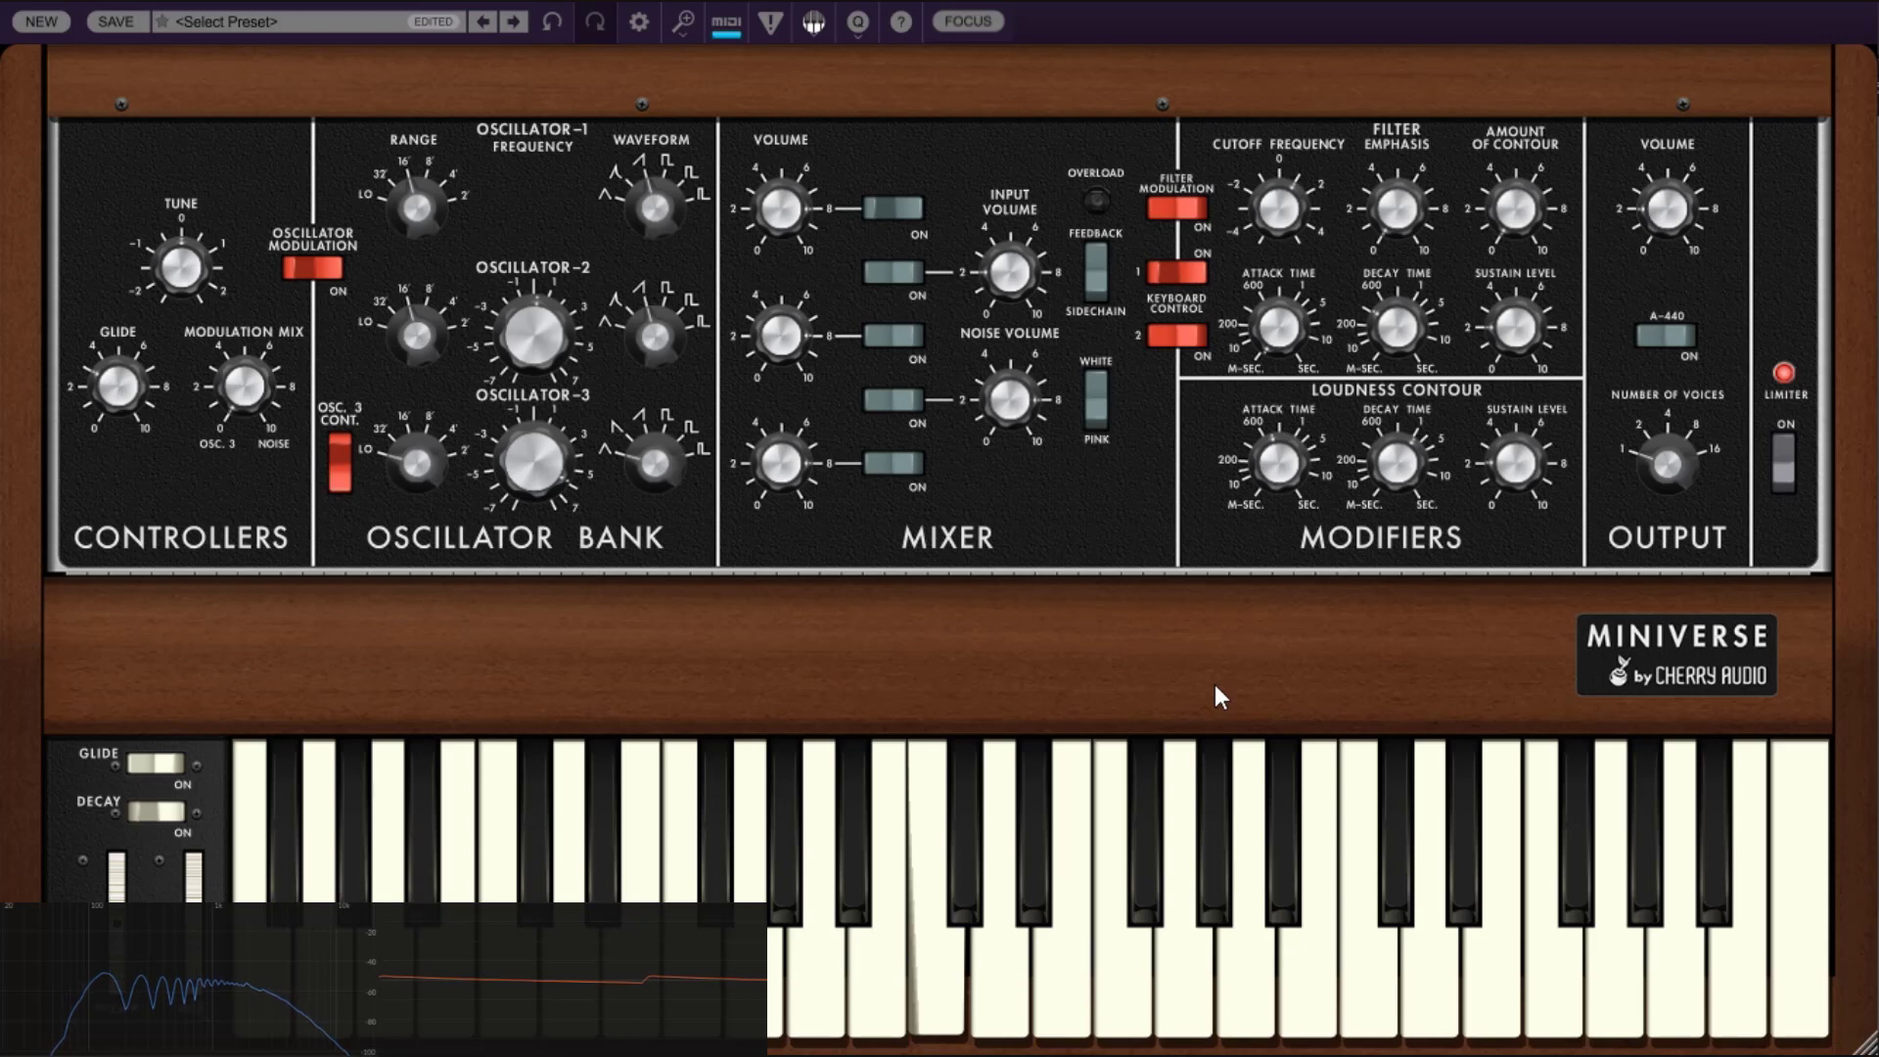
{"action": "left_click", "coordinate": [943, 991]}
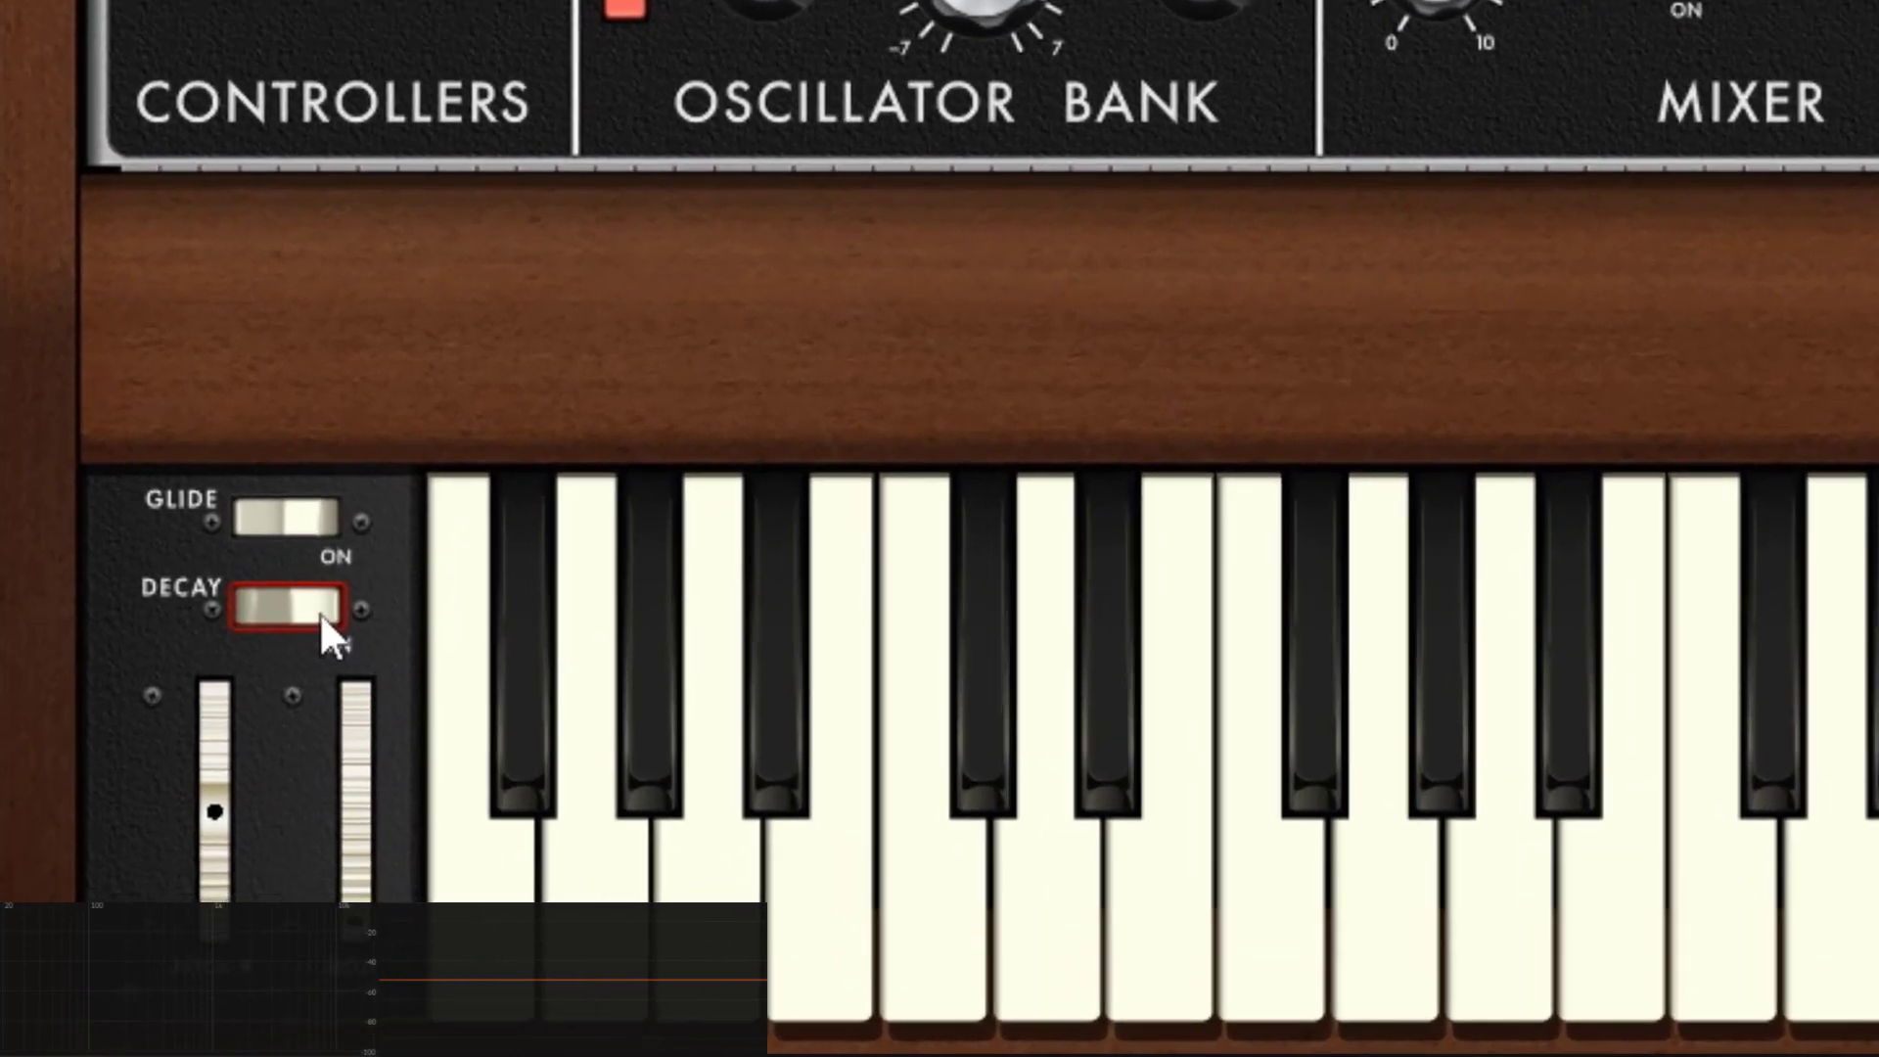
- Toggle the Decay switch beside the keyboard and adjust the Loudness Contour decay time to compare how released notes fade
{"action": "left_click", "coordinate": [315, 614]}
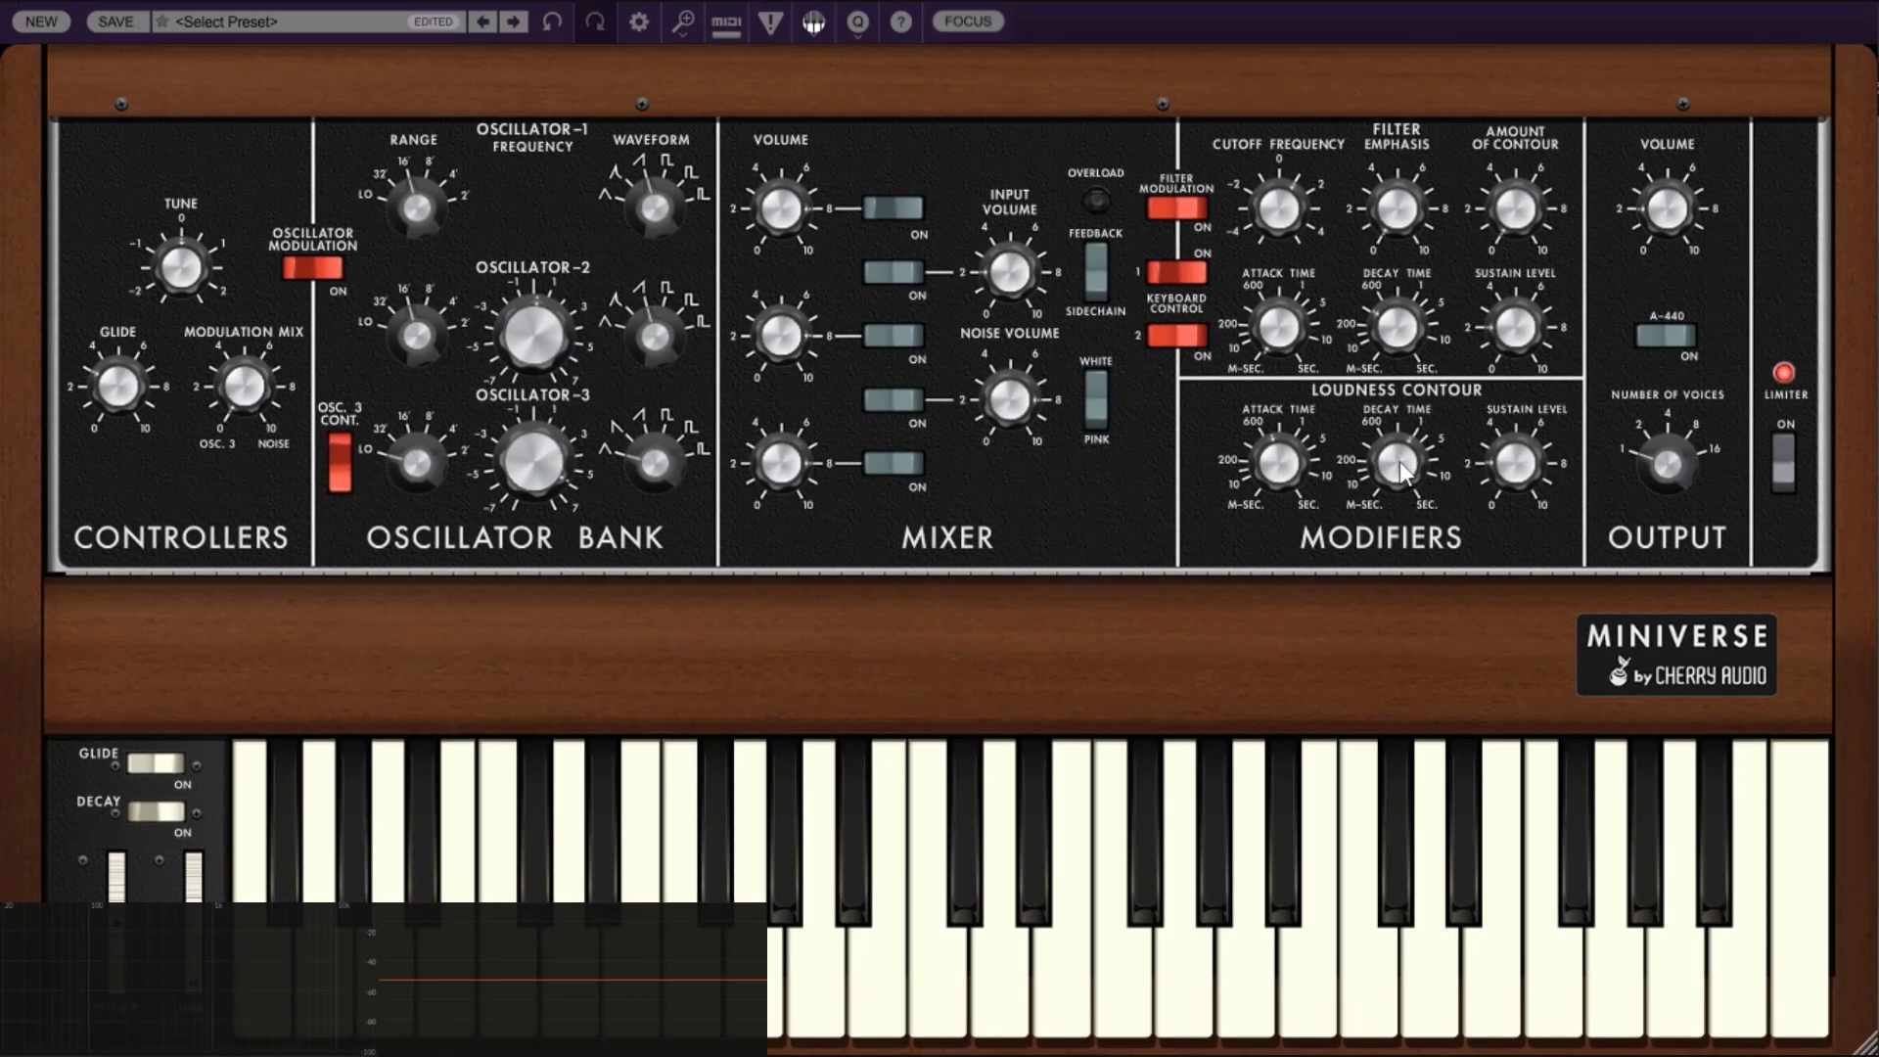
{"action": "left_click_drag", "start_coordinate": [1401, 470], "coordinate": [1405, 466]}
{"action": "left_click", "coordinate": [149, 818]}
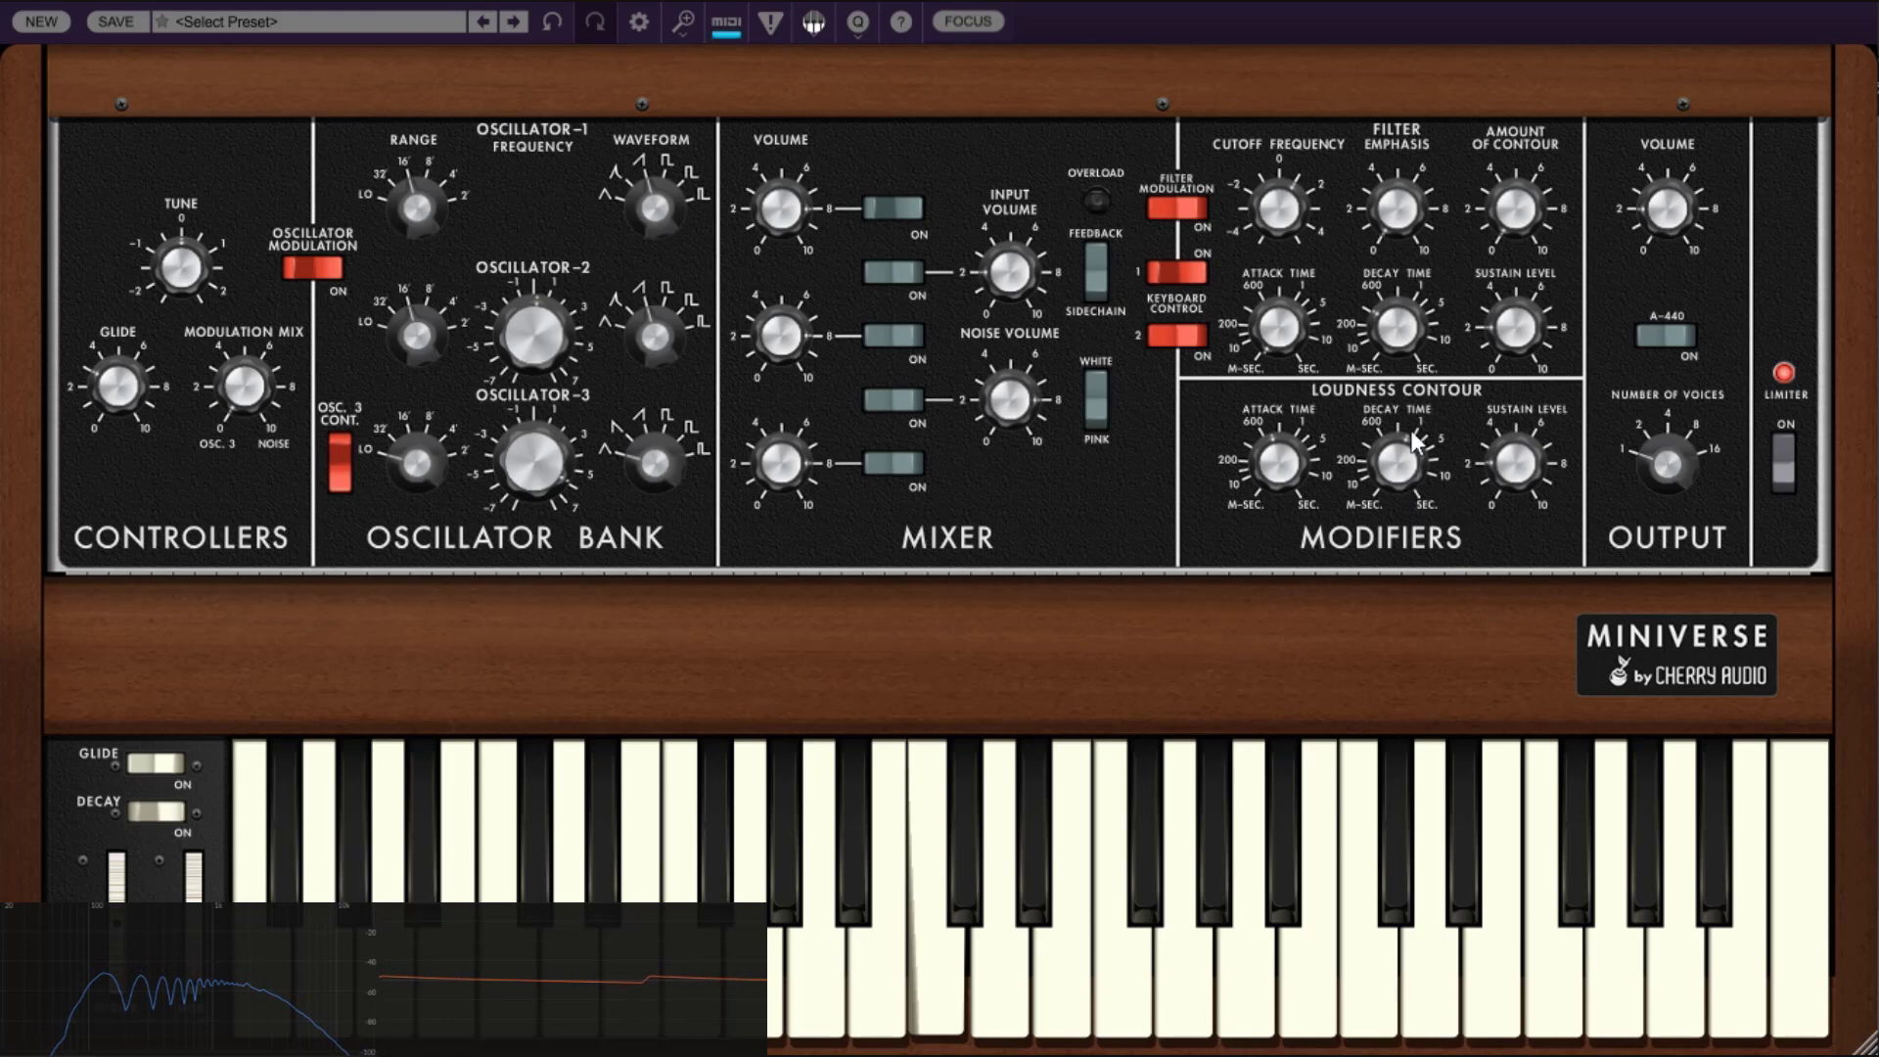
{"action": "mouse_move", "coordinate": [1407, 475]}
{"action": "left_click_drag", "start_coordinate": [1406, 475], "coordinate": [1406, 462]}
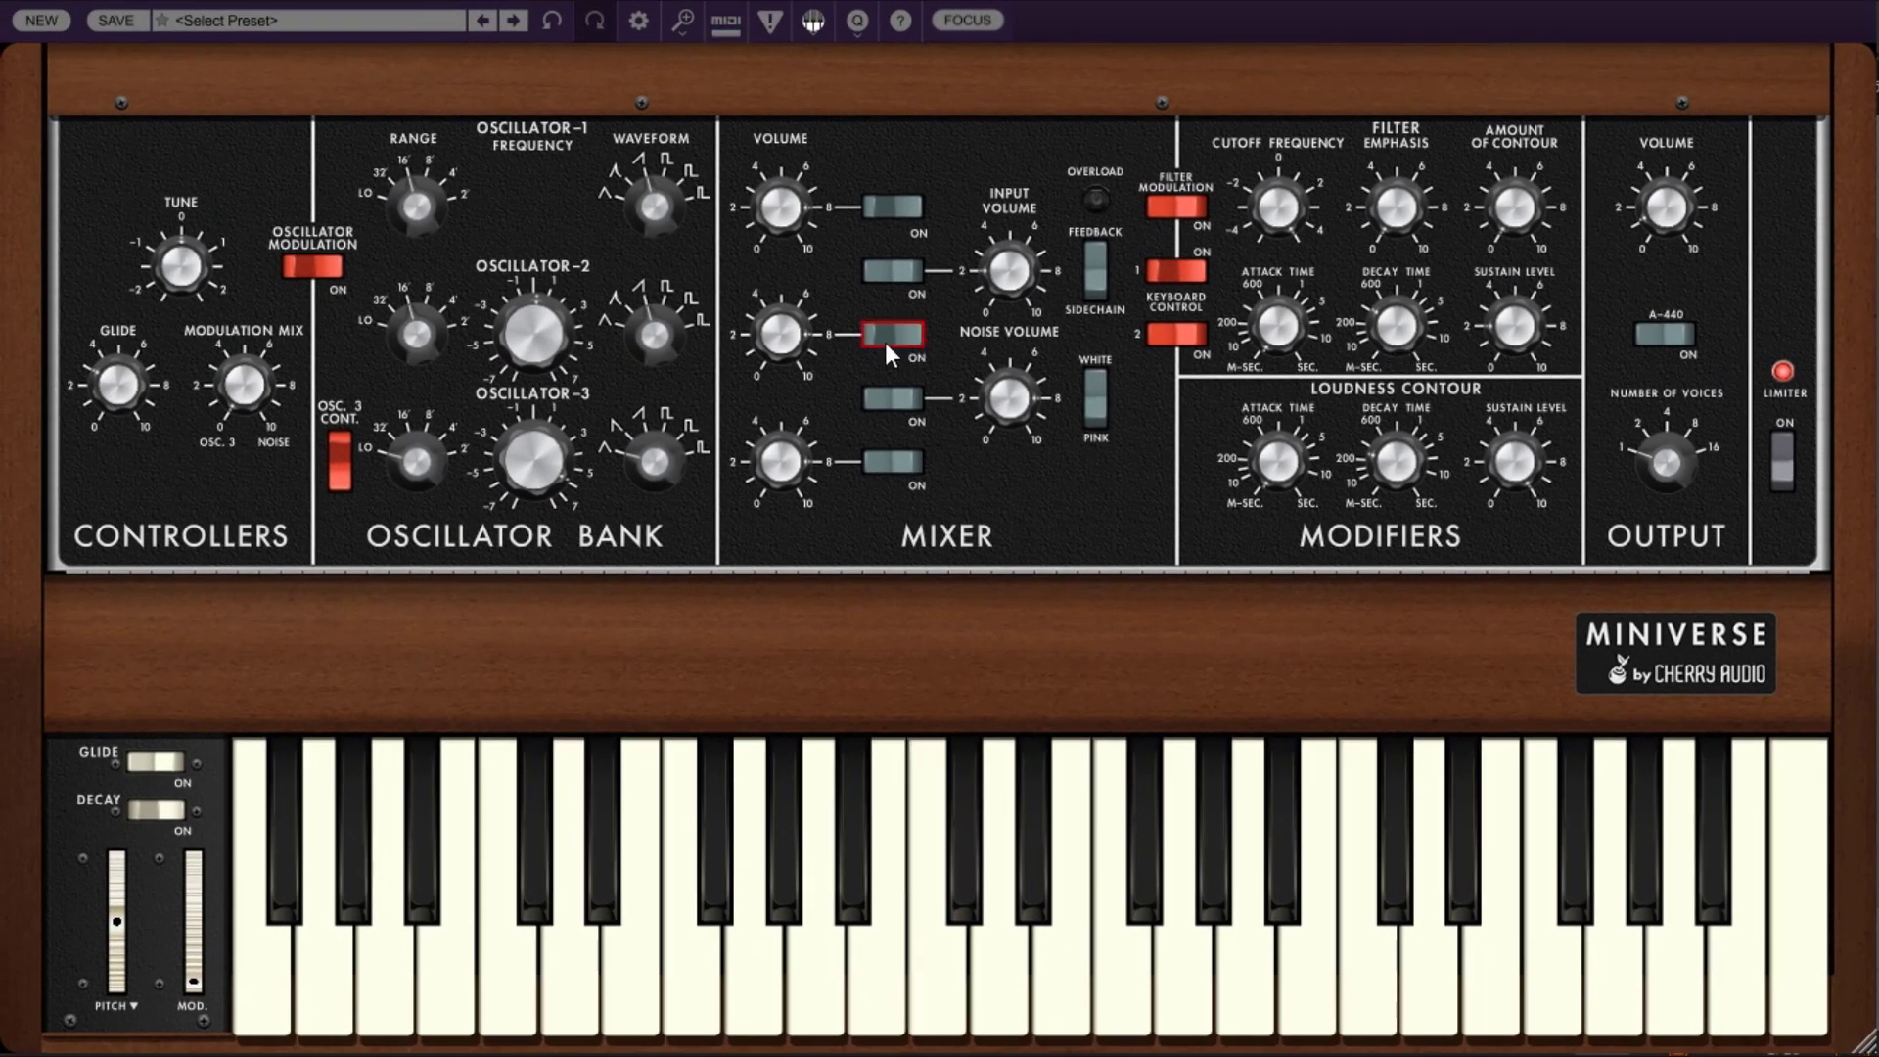
- Toggle oscillator 2 in the mixer, lower the filter cutoff frequency to 302.05 Hz, and raise it slightly during a held note
{"action": "left_click", "coordinate": [888, 336]}
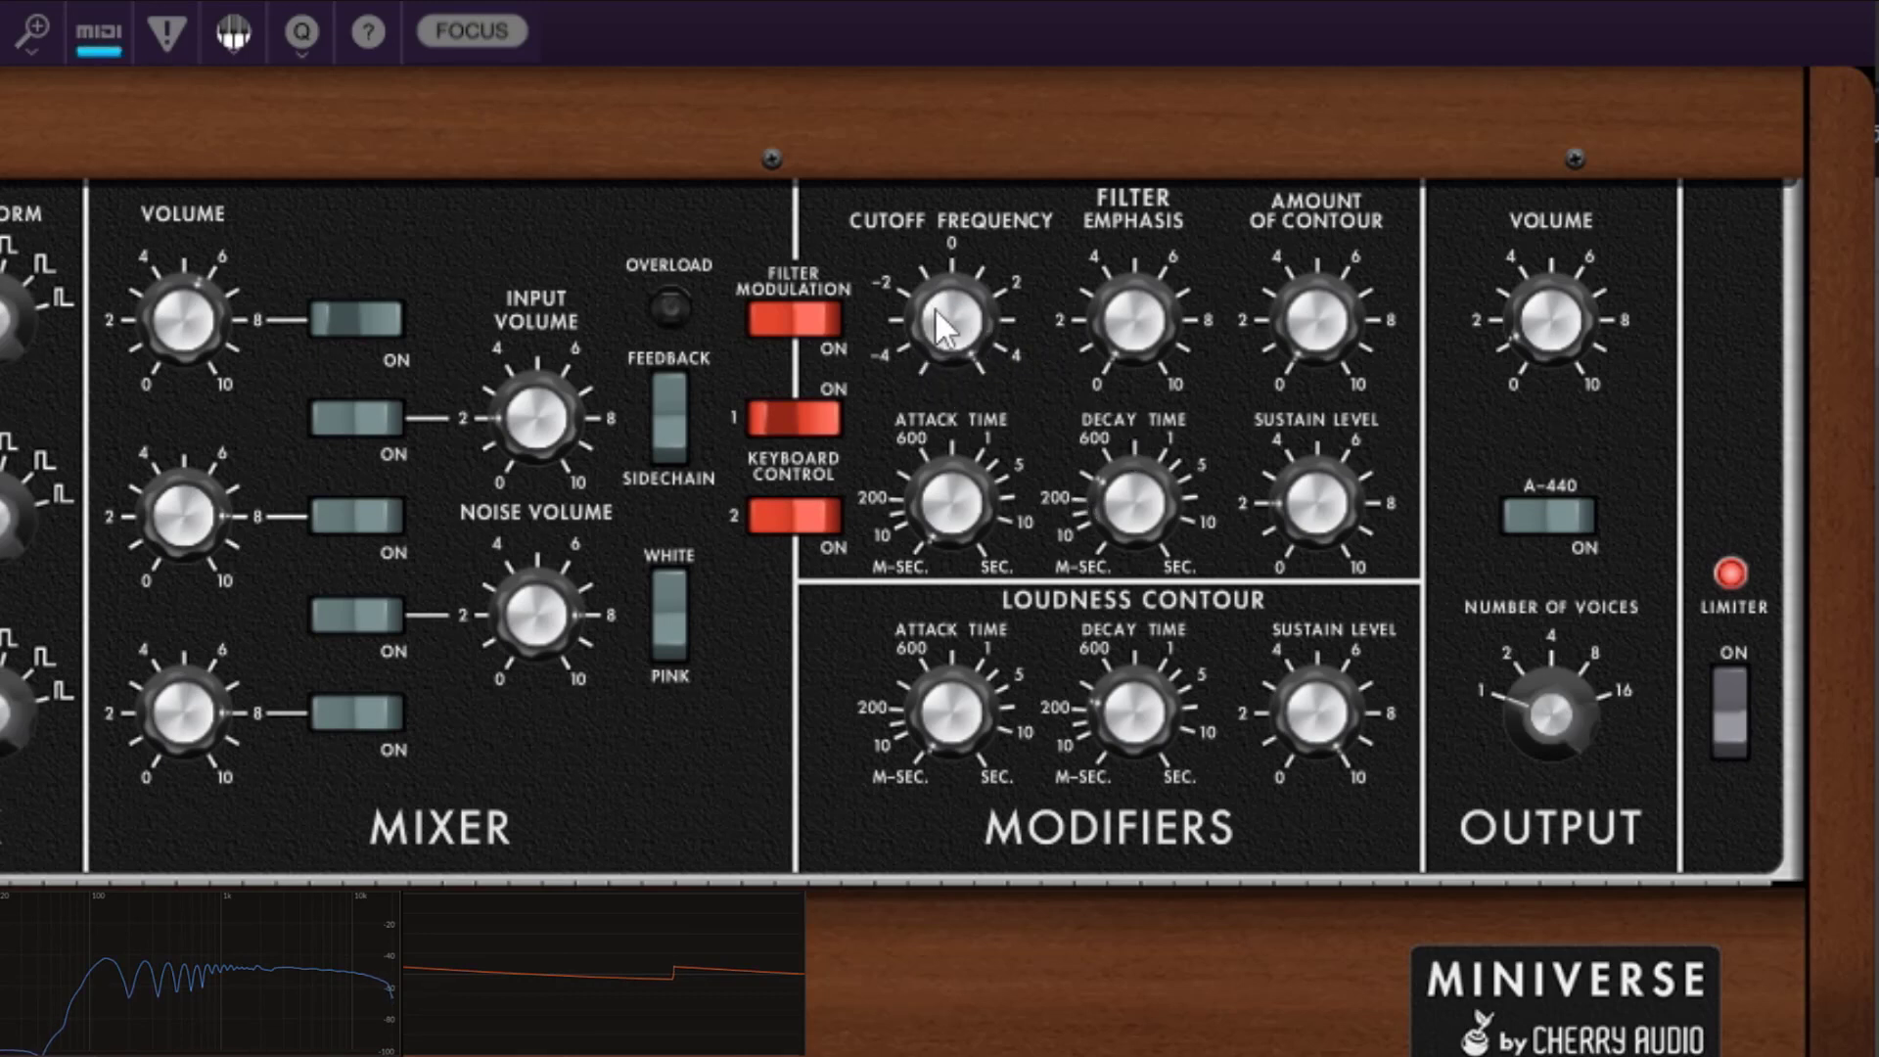
{"action": "left_click_drag", "start_coordinate": [935, 307], "coordinate": [1058, 607]}
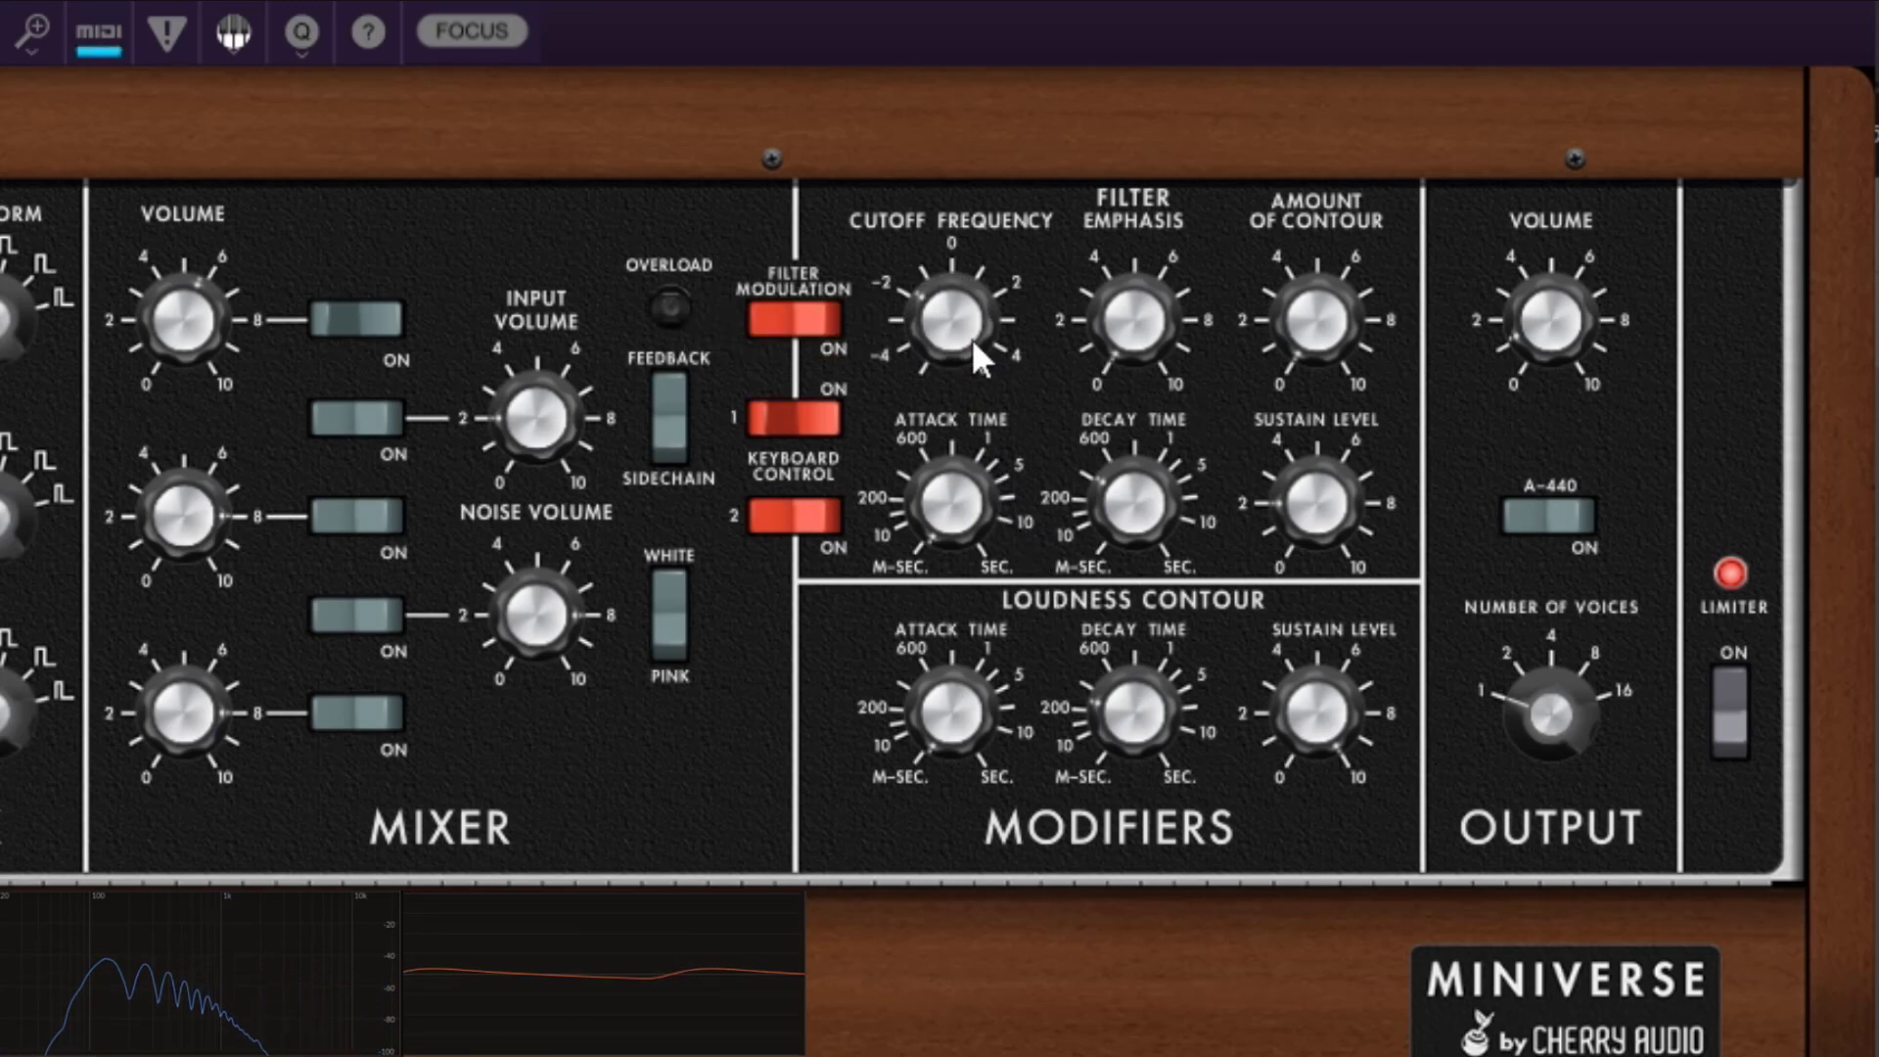
{"action": "mouse_move", "coordinate": [963, 332]}
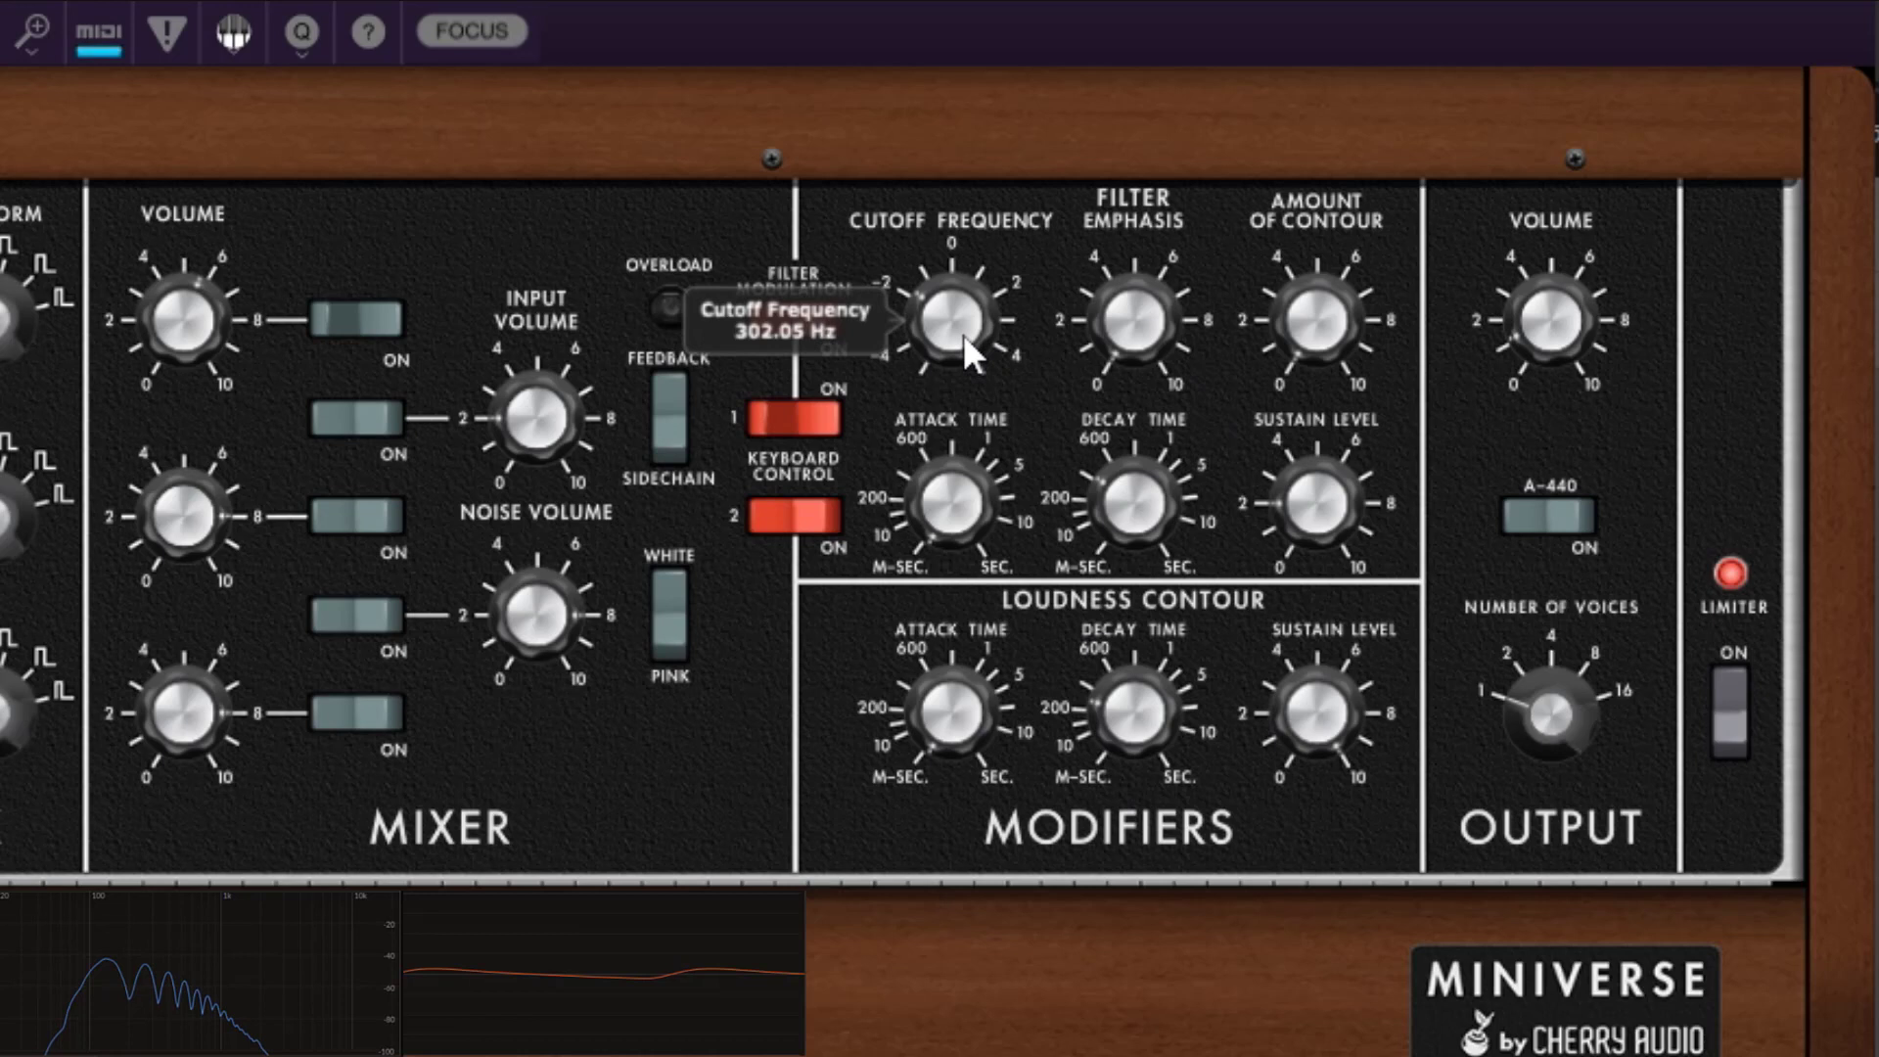
{"action": "left_click_drag", "start_coordinate": [963, 333], "coordinate": [956, 305]}
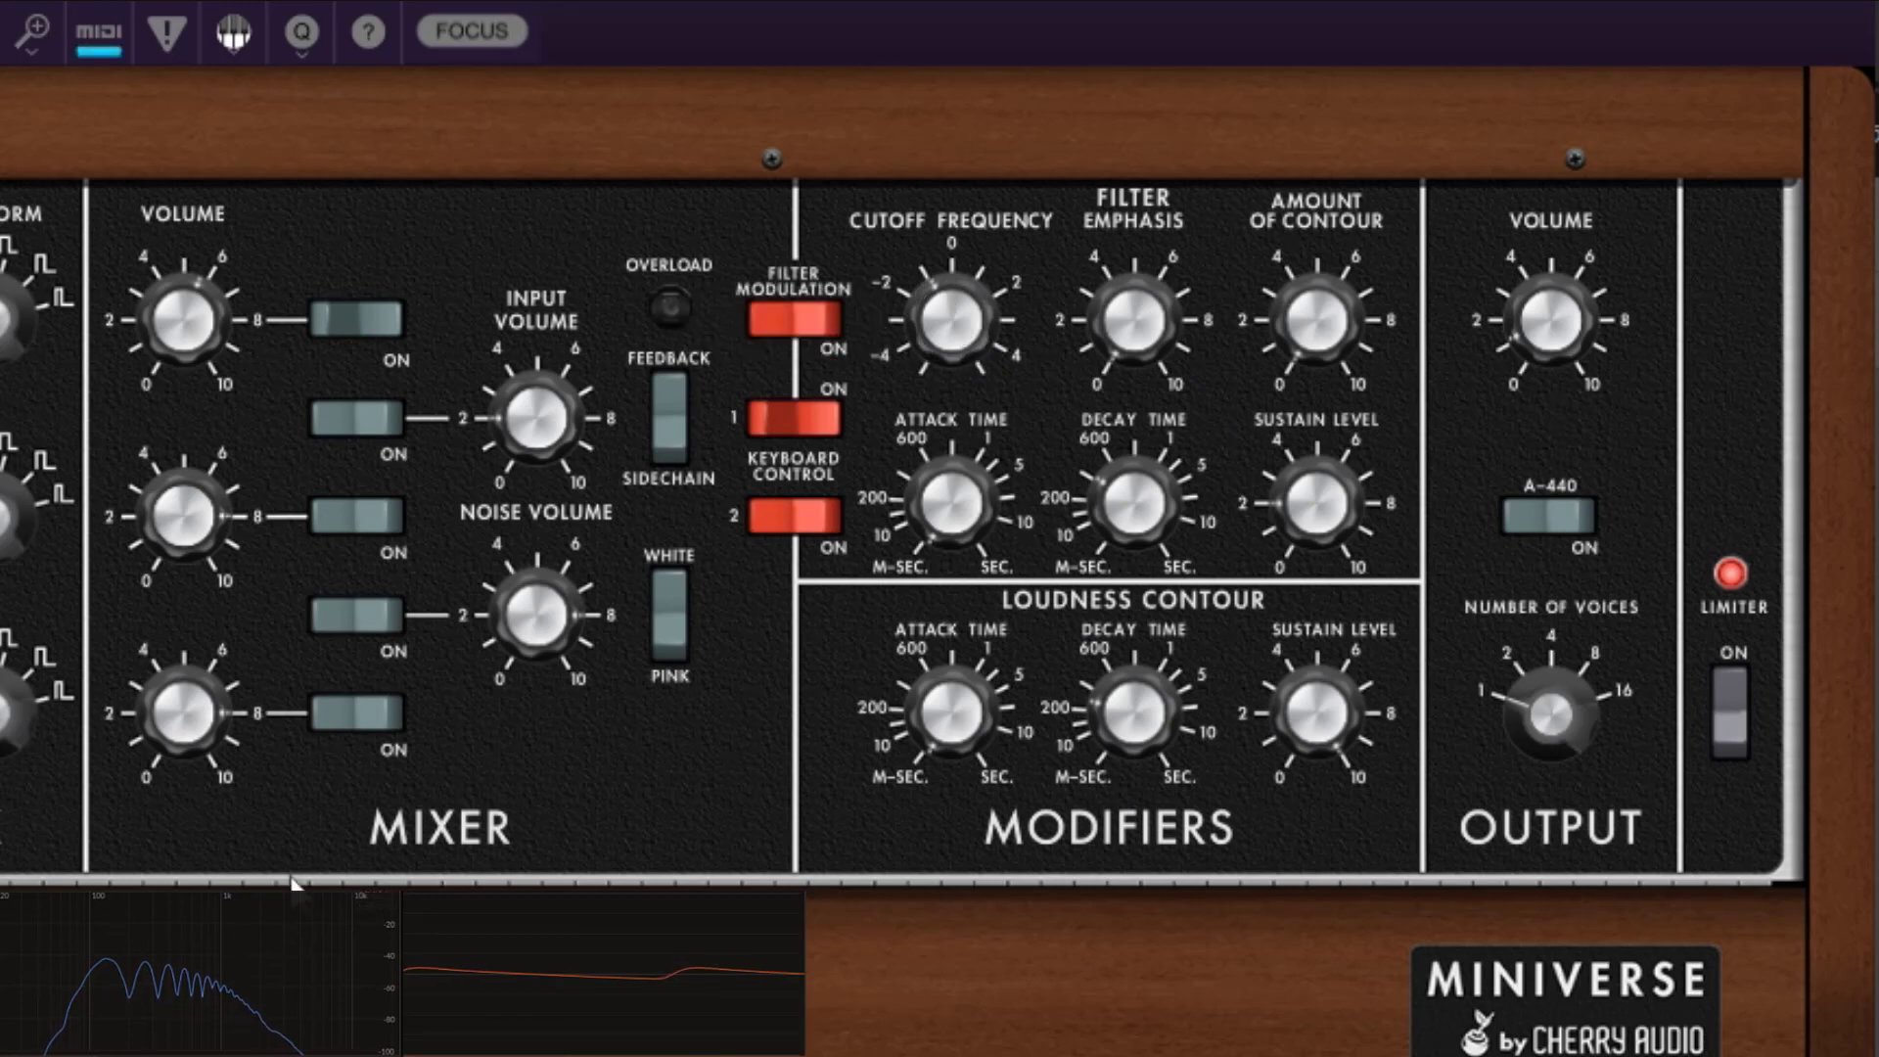
- Toggle oscillator 2 in and out of the mix while sweeping the filter cutoff frequency, including 1139.10 Hz
{"action": "left_click", "coordinate": [357, 516]}
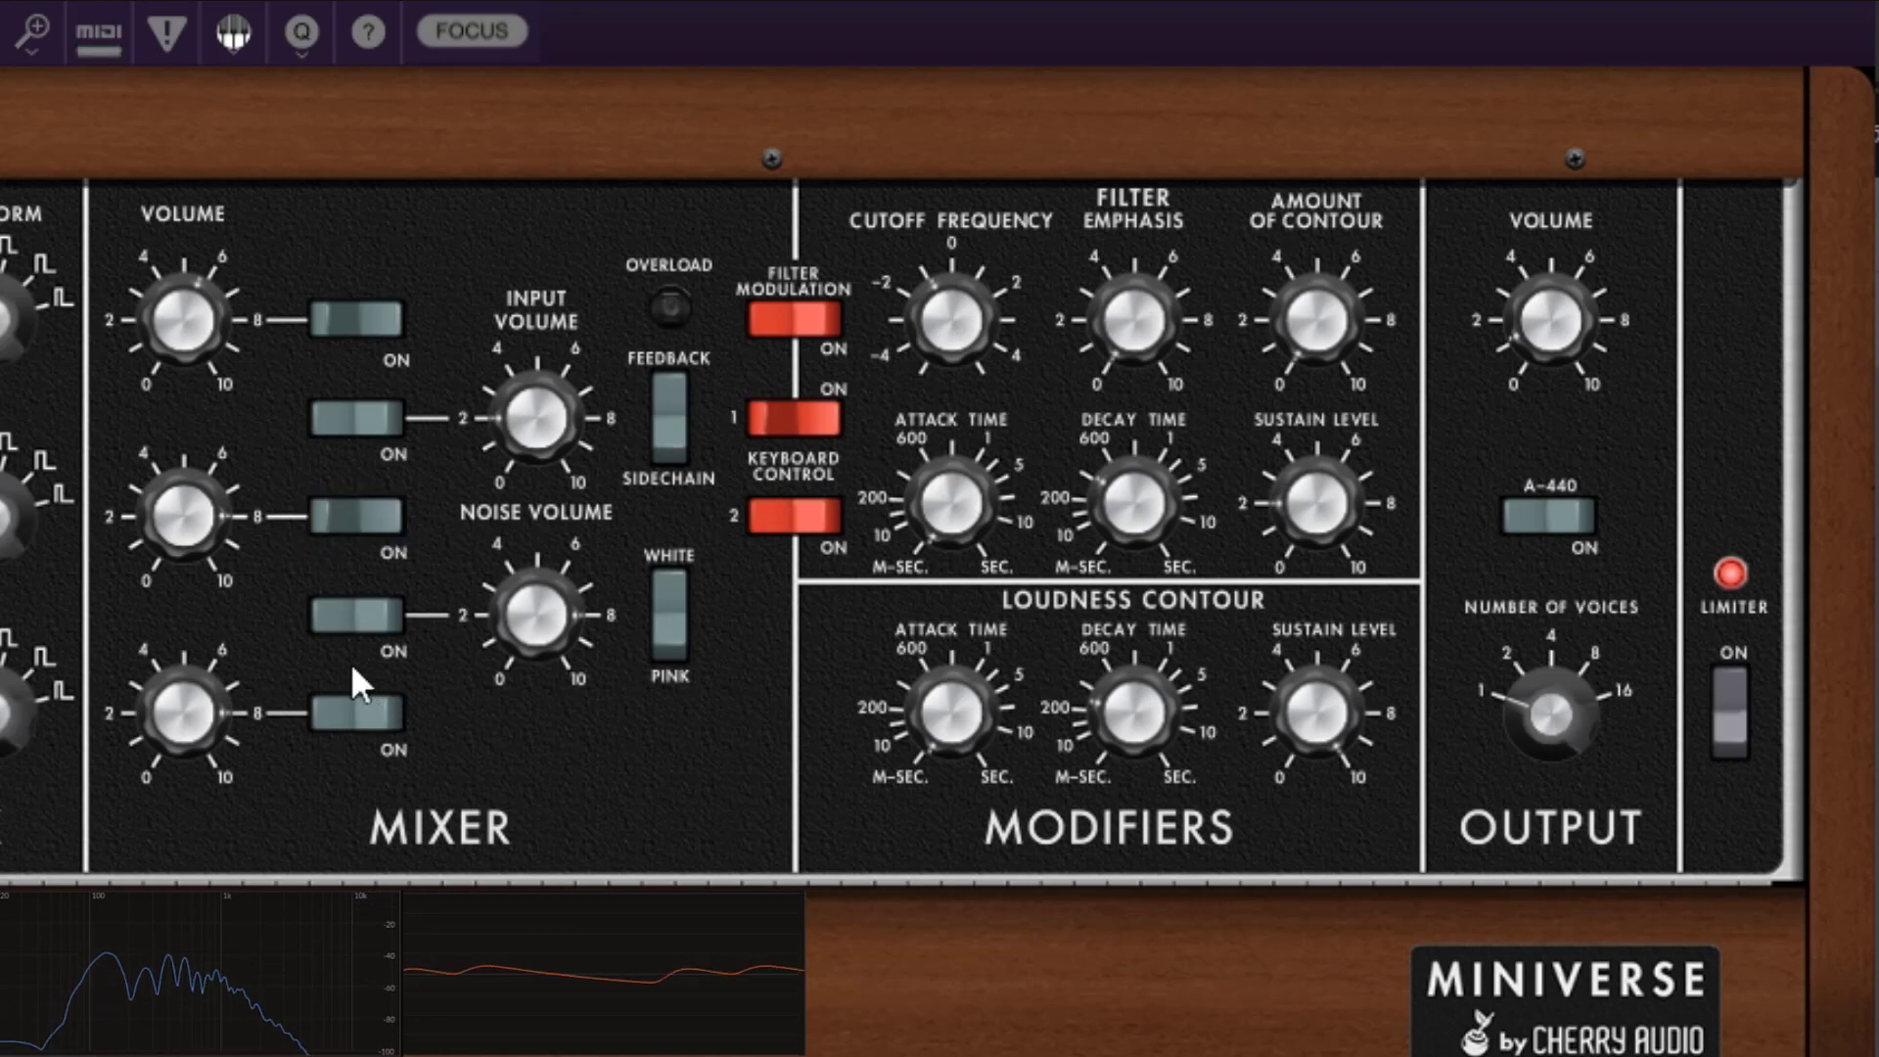
{"action": "left_click_drag", "start_coordinate": [937, 327], "coordinate": [974, 276]}
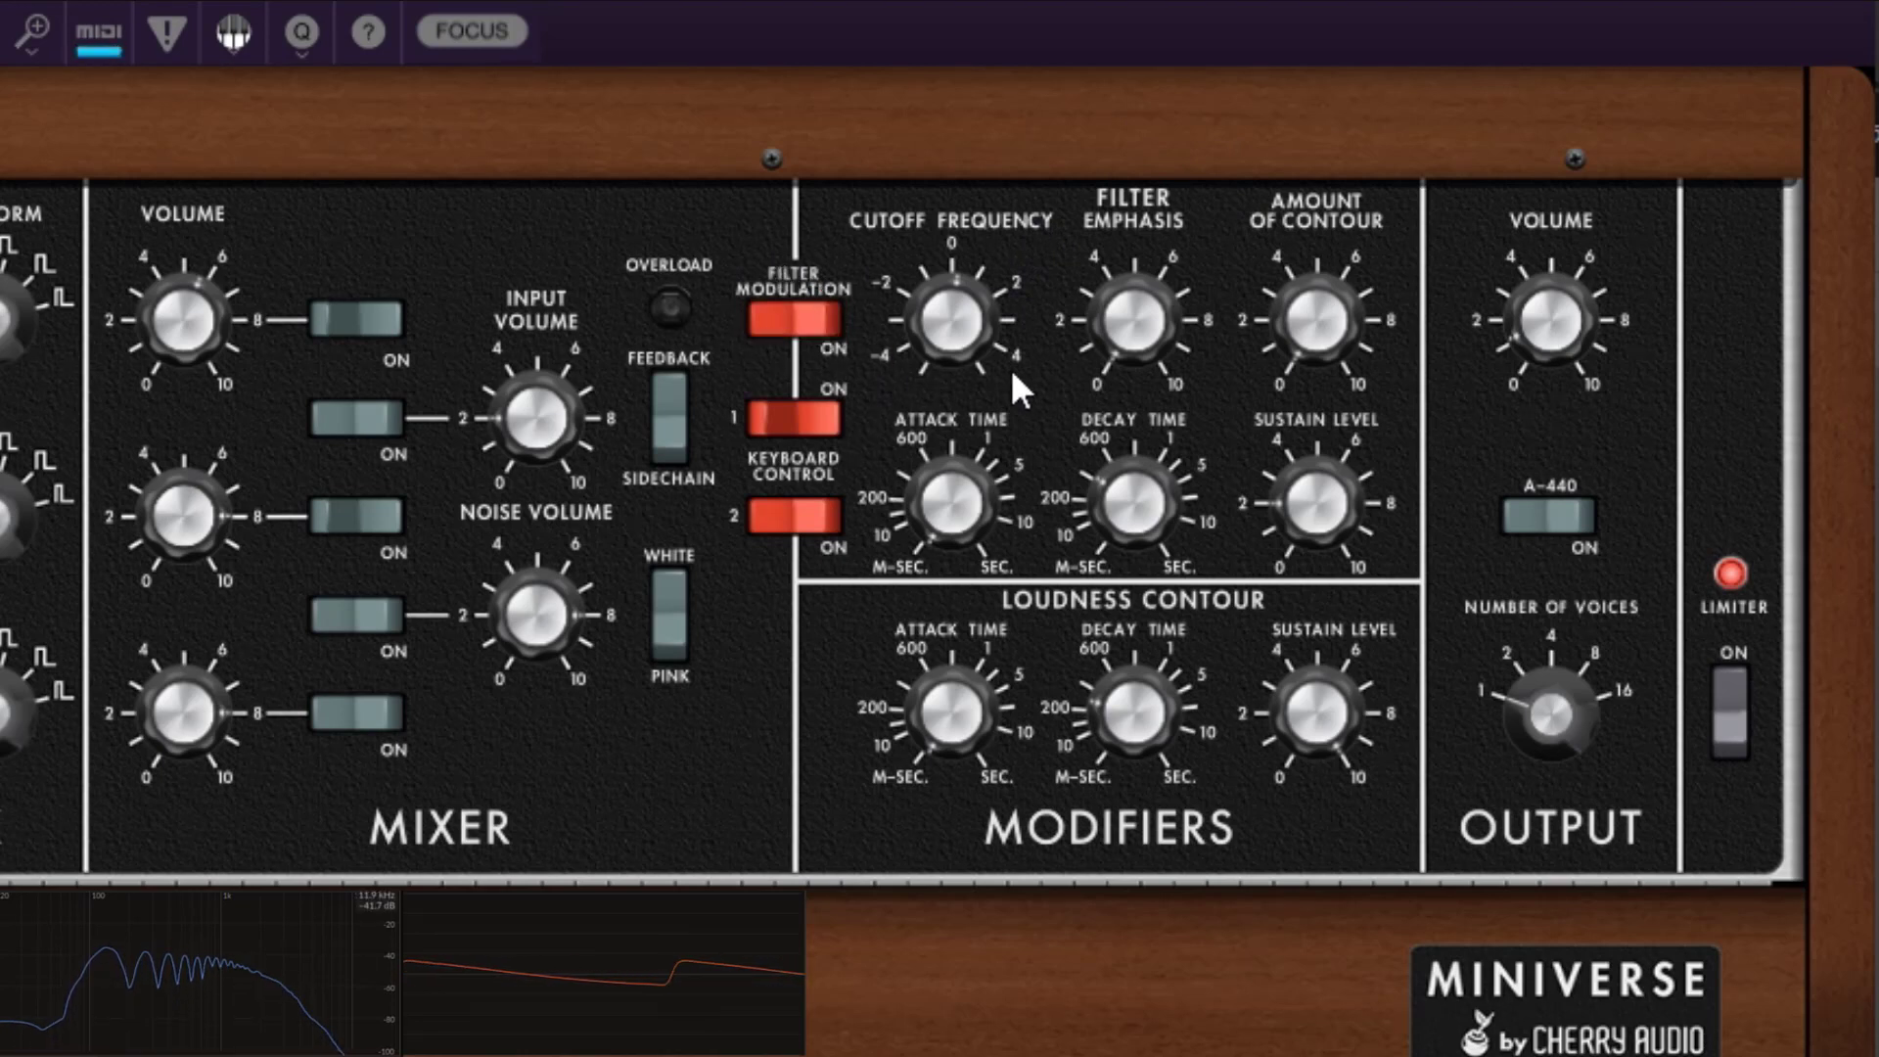
{"action": "mouse_move", "coordinate": [955, 338]}
{"action": "left_click_drag", "start_coordinate": [965, 356], "coordinate": [283, 465]}
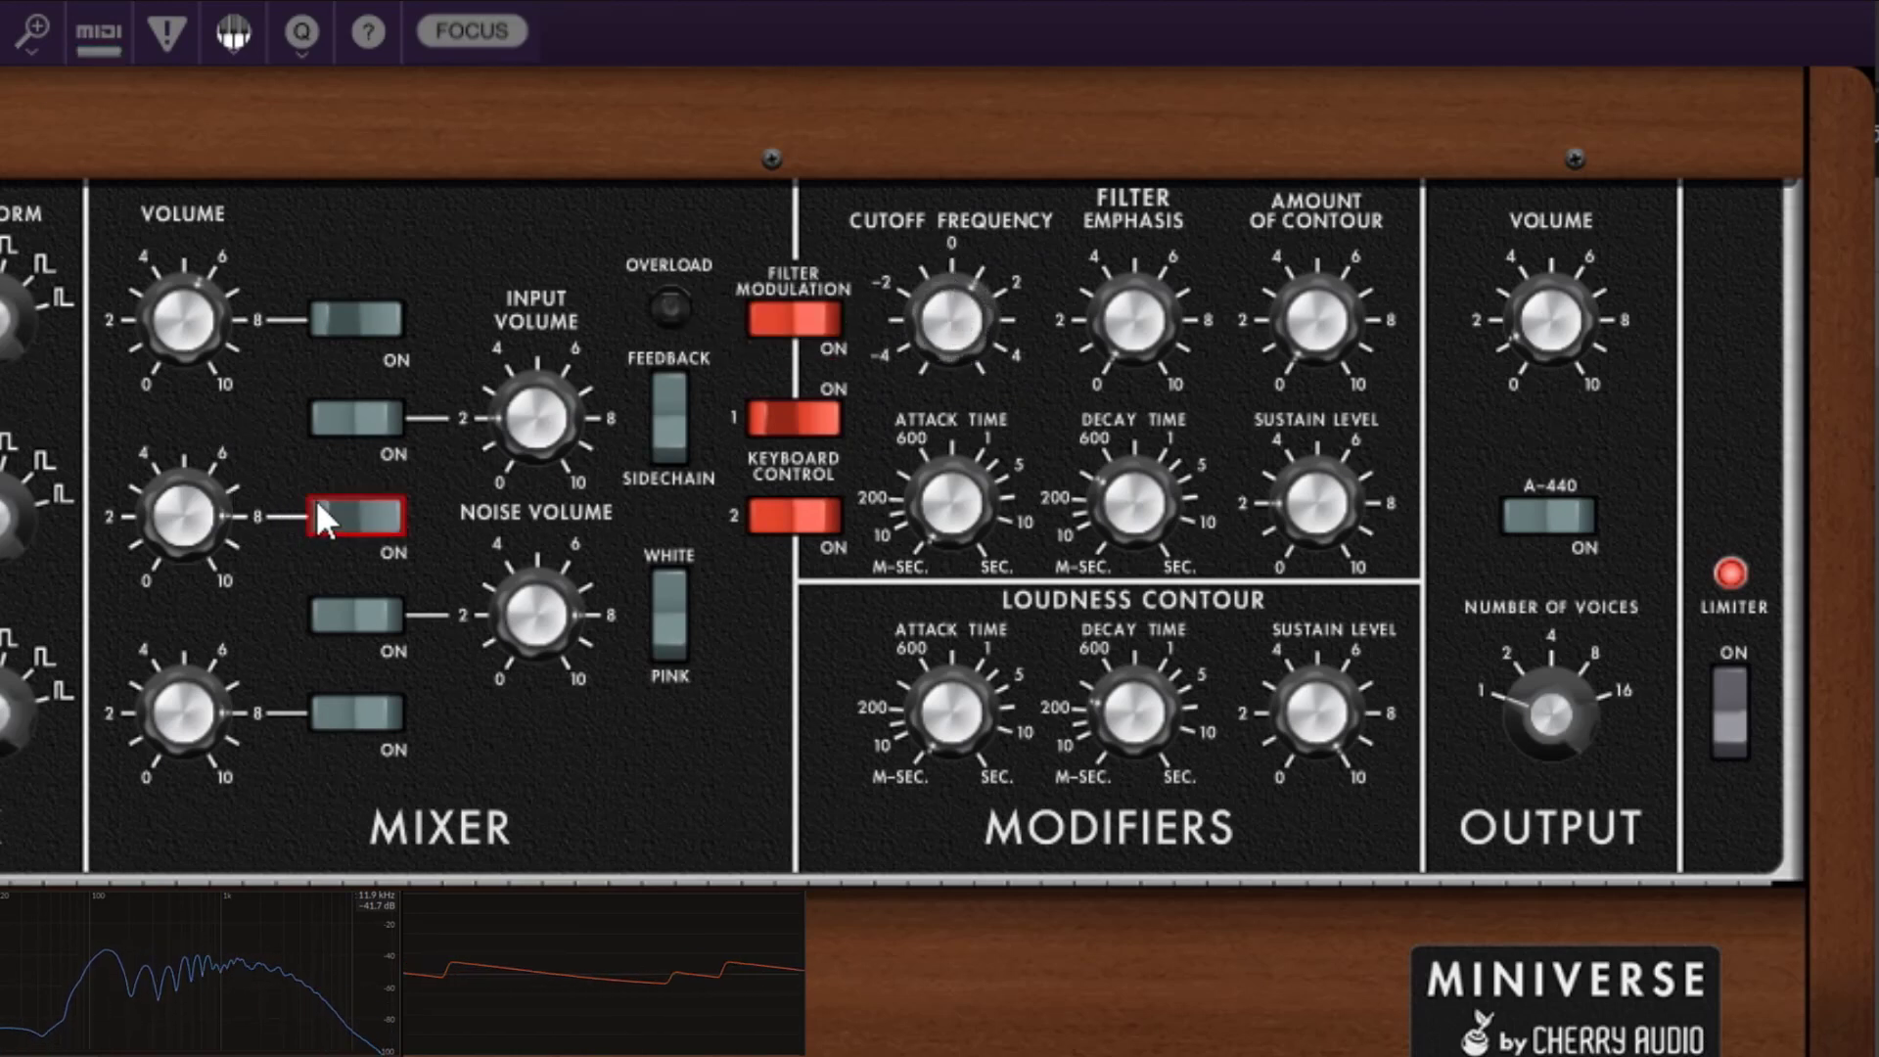
{"action": "mouse_move", "coordinate": [949, 357]}
{"action": "left_click_drag", "start_coordinate": [949, 356], "coordinate": [954, 368]}
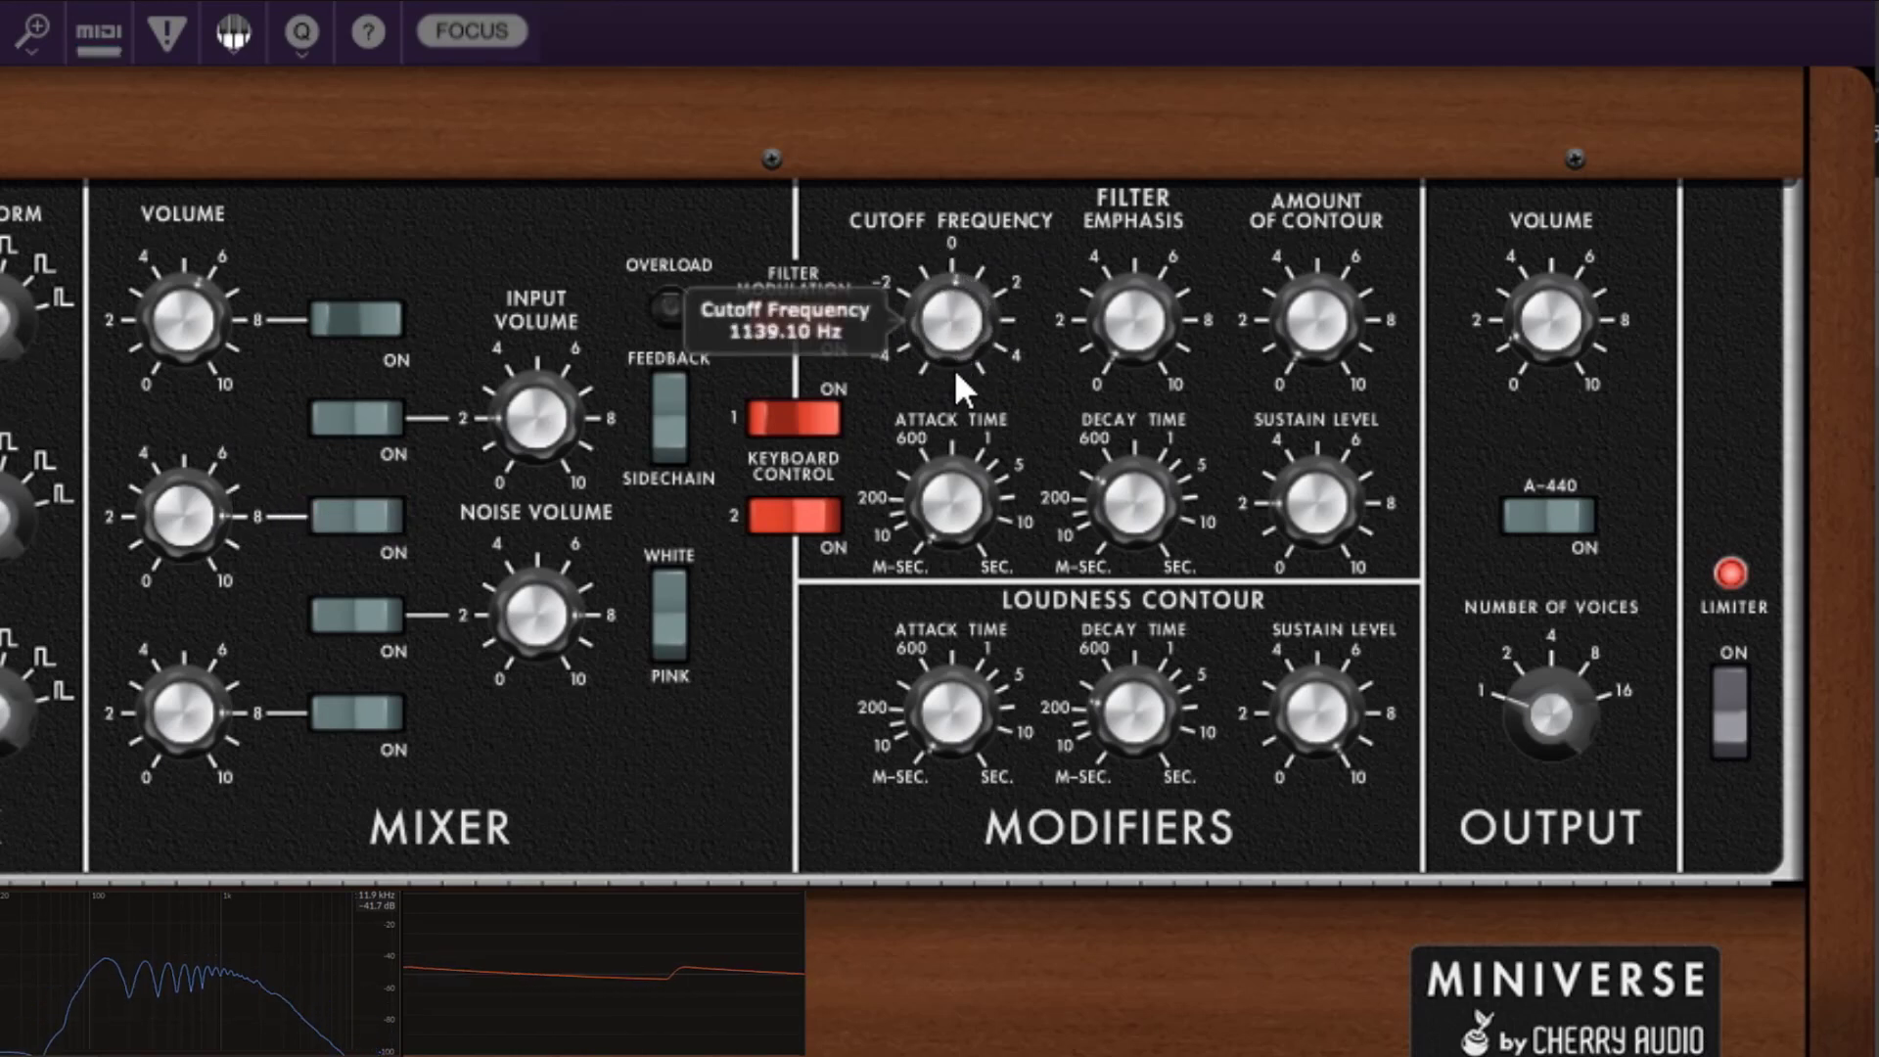
- Lower the filter cutoff slightly, raise the filter emphasis strongly, and move the cutoff up to hear the resonance
{"action": "mouse_move", "coordinate": [1137, 328]}
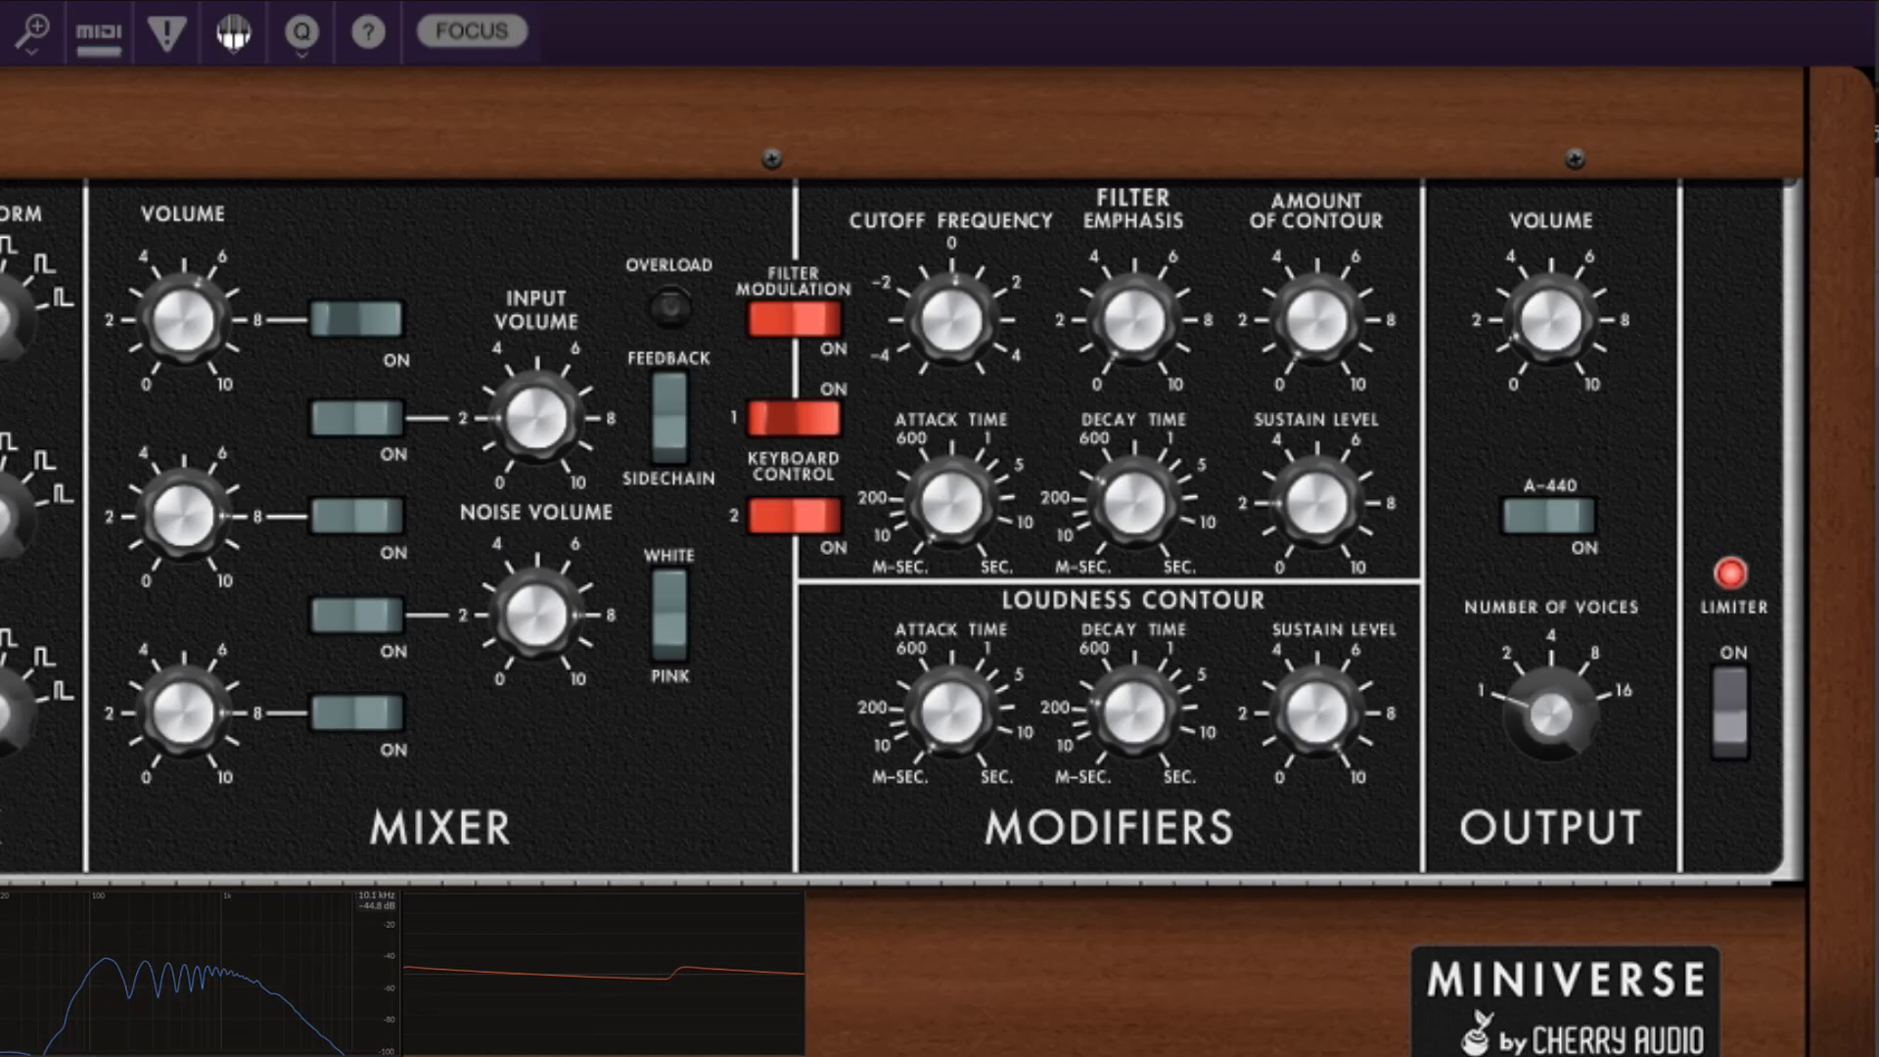
{"action": "left_click_drag", "start_coordinate": [929, 367], "coordinate": [931, 377]}
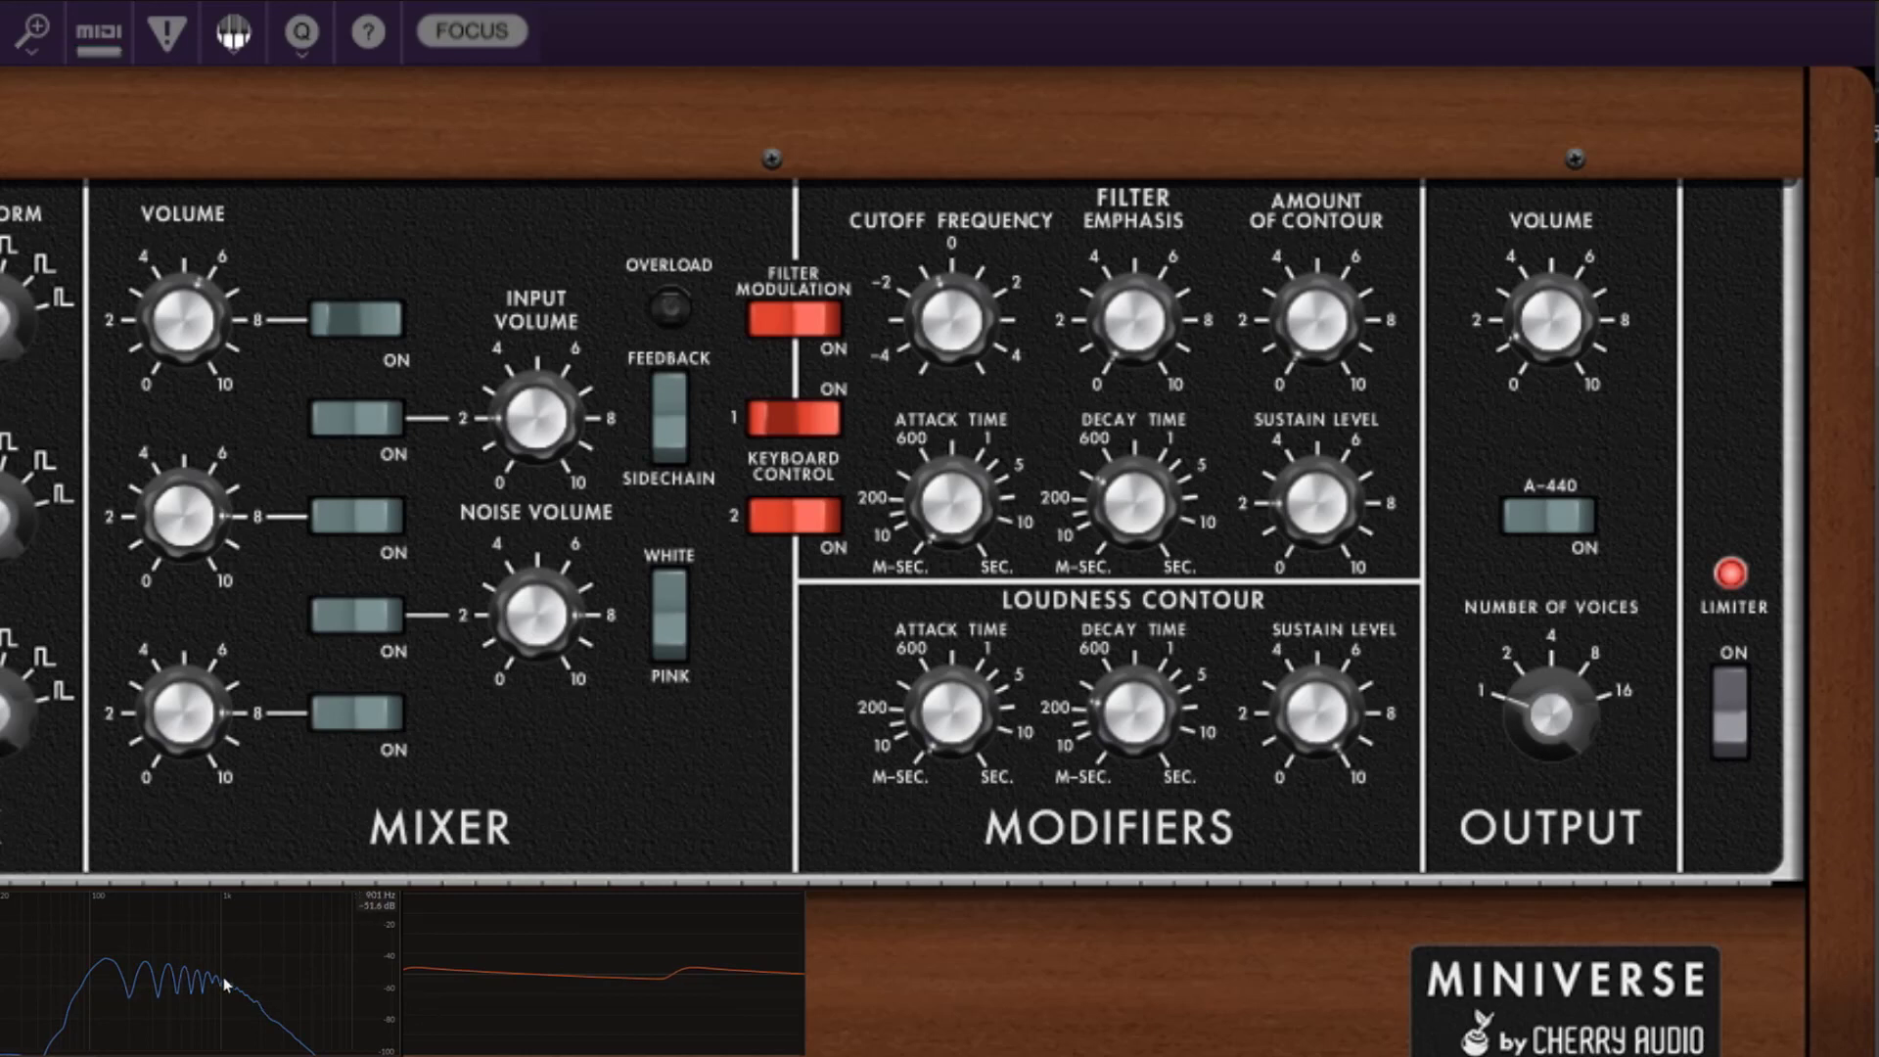
{"action": "left_click_drag", "start_coordinate": [1142, 361], "coordinate": [1154, 59]}
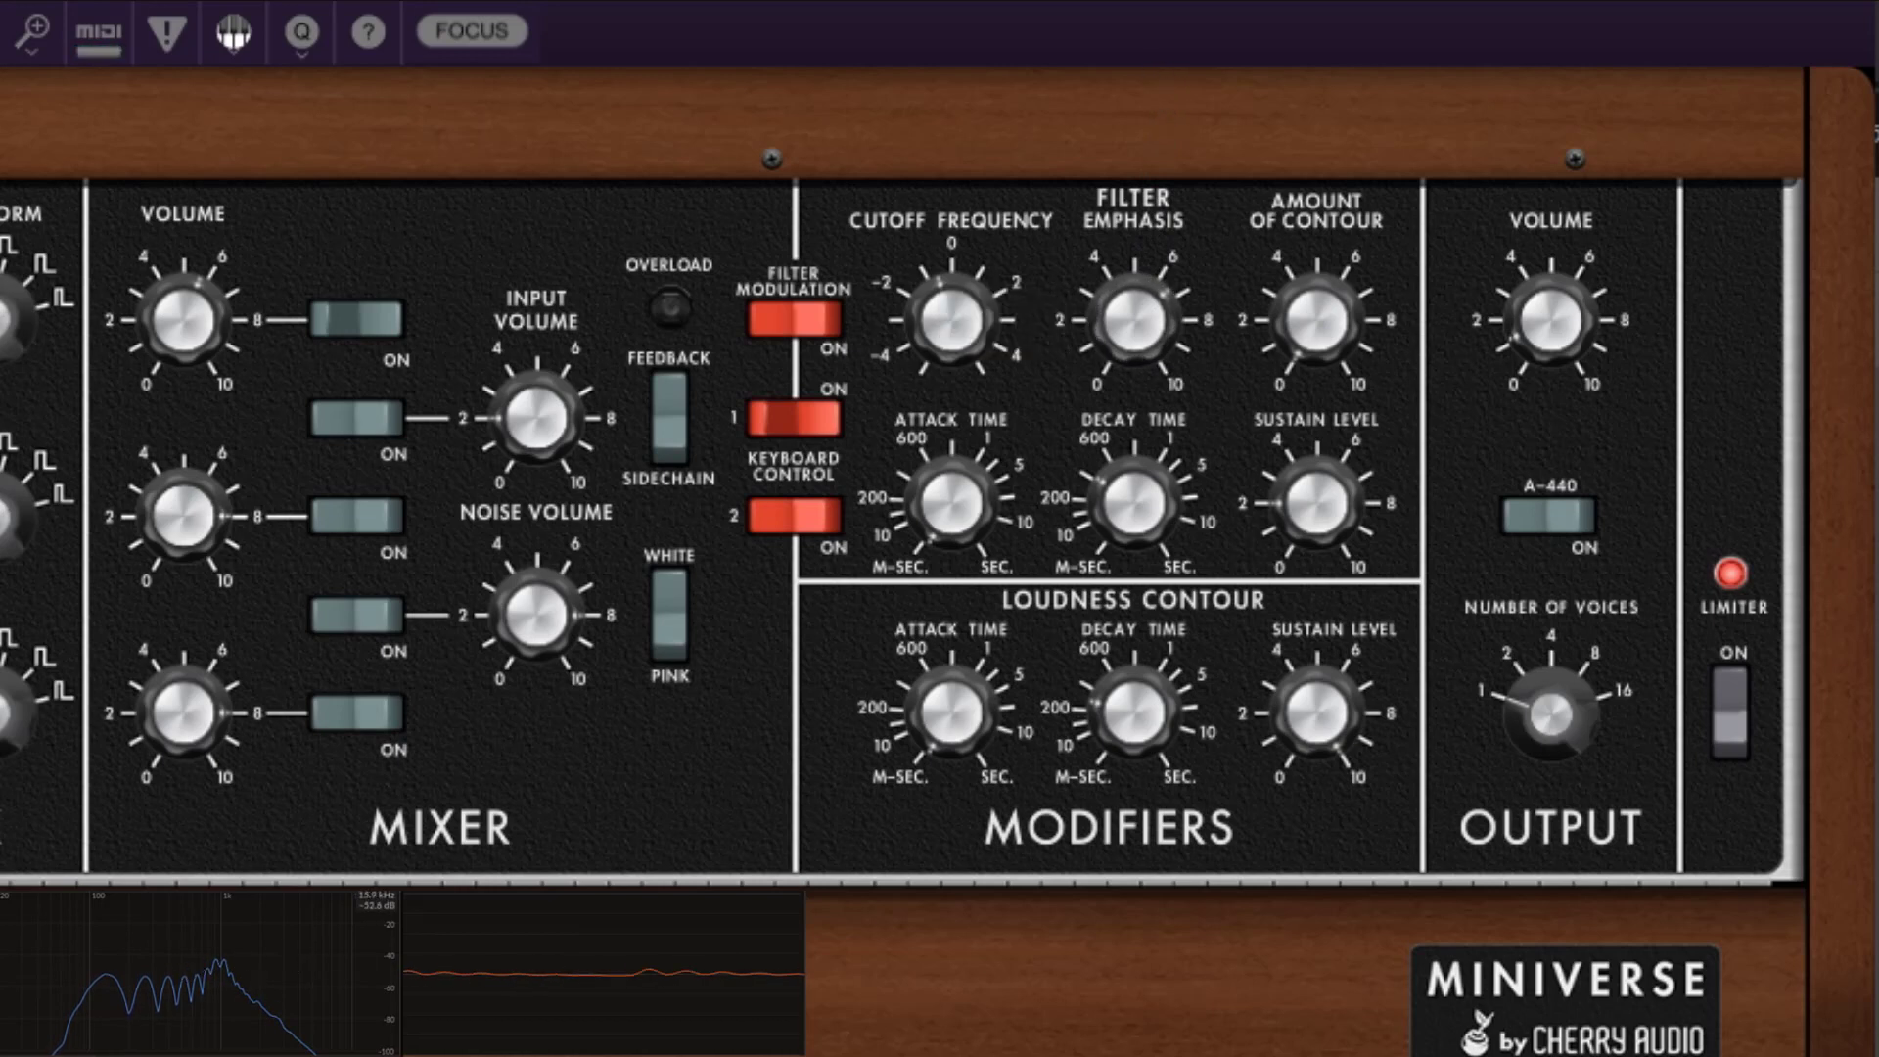
{"action": "left_click_drag", "start_coordinate": [981, 297], "coordinate": [996, 272]}
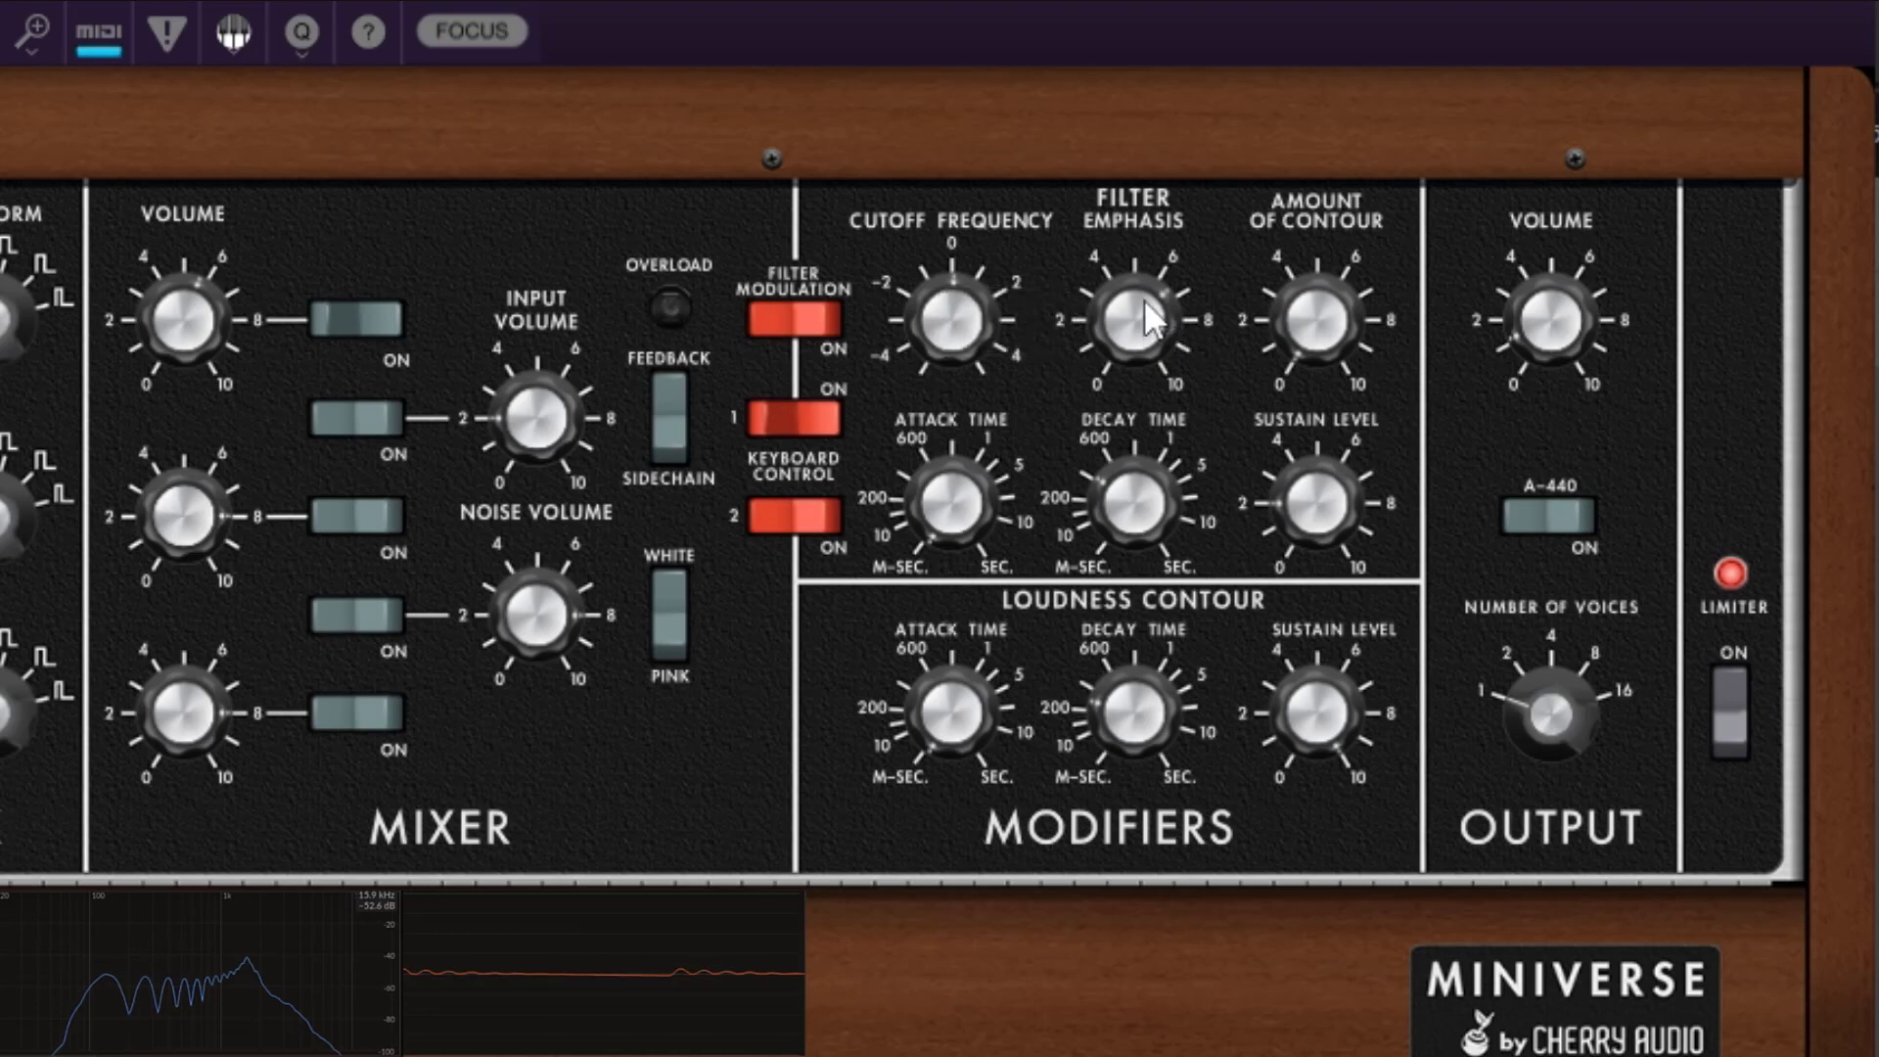
- Lower and raise the filter emphasis to compare the resonance, and switch oscillator 2 on in the mixer
{"action": "left_click_drag", "start_coordinate": [1153, 318], "coordinate": [1229, 643]}
{"action": "left_click_drag", "start_coordinate": [1171, 350], "coordinate": [1125, 196]}
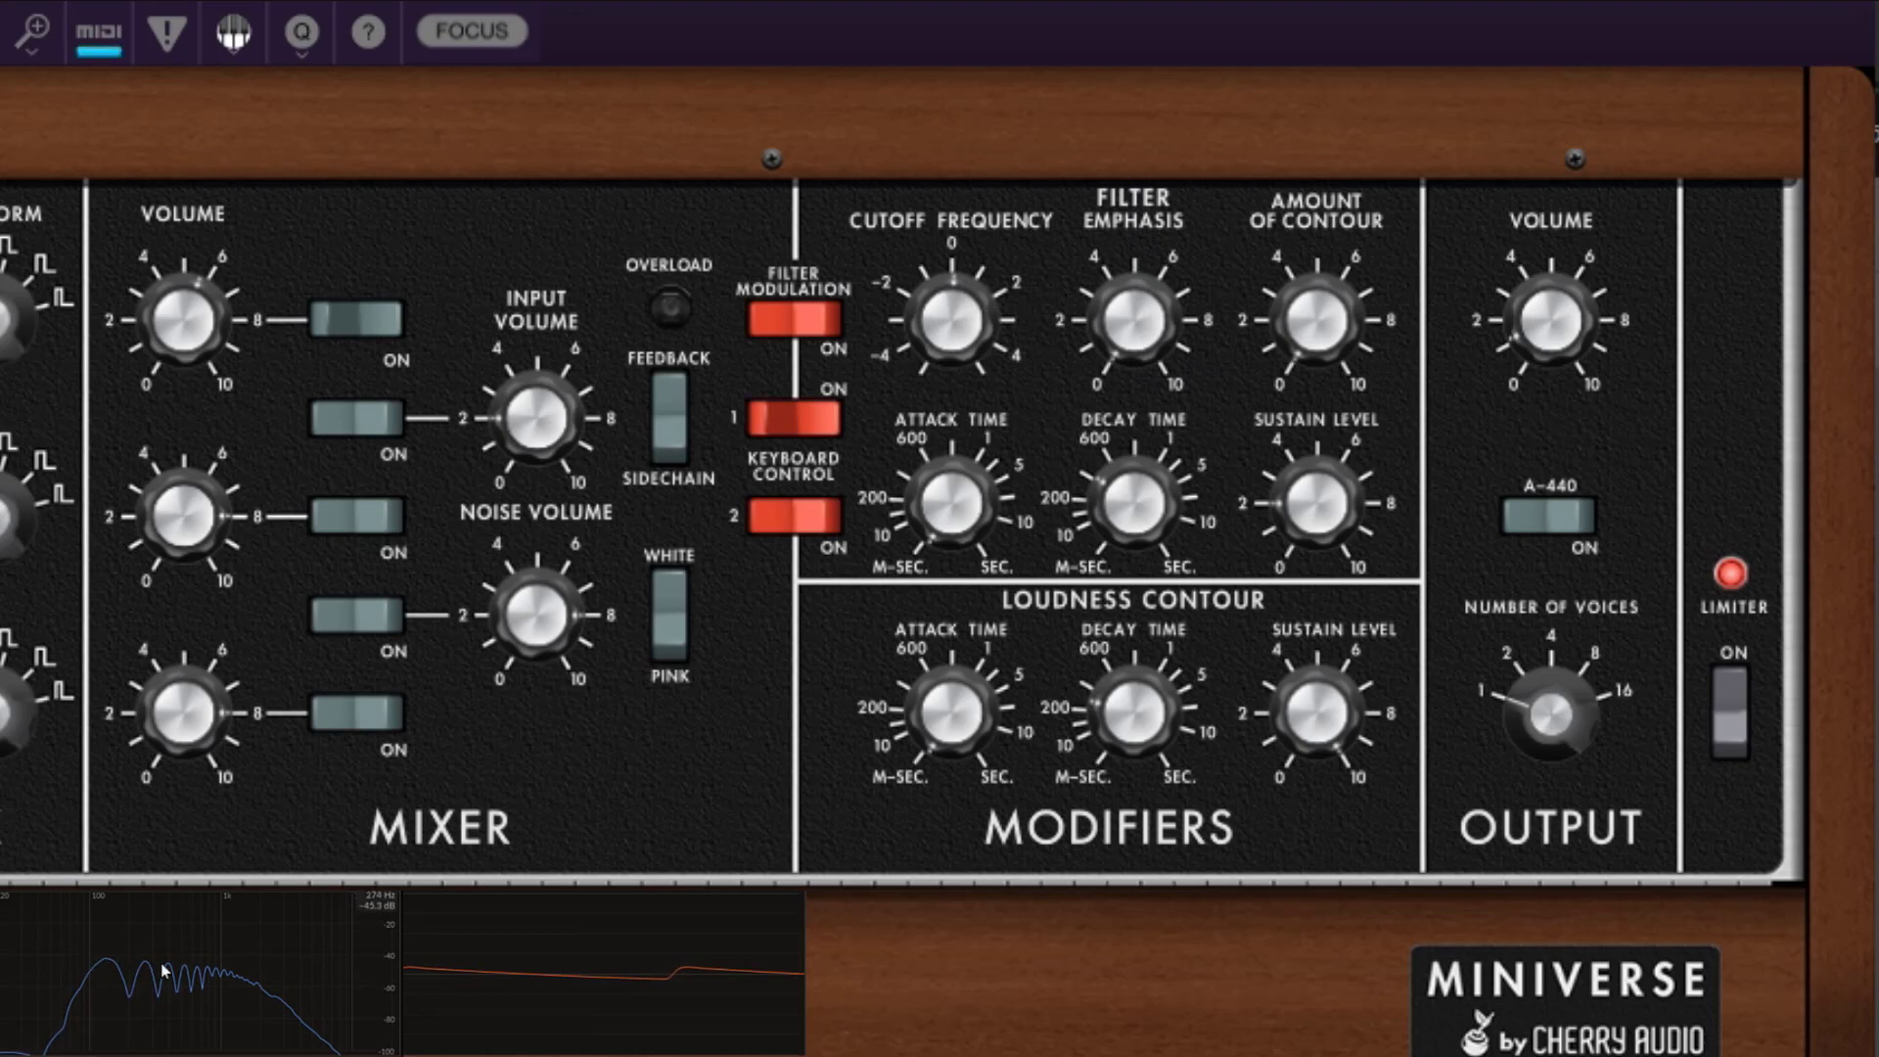
{"action": "left_click", "coordinate": [379, 509]}
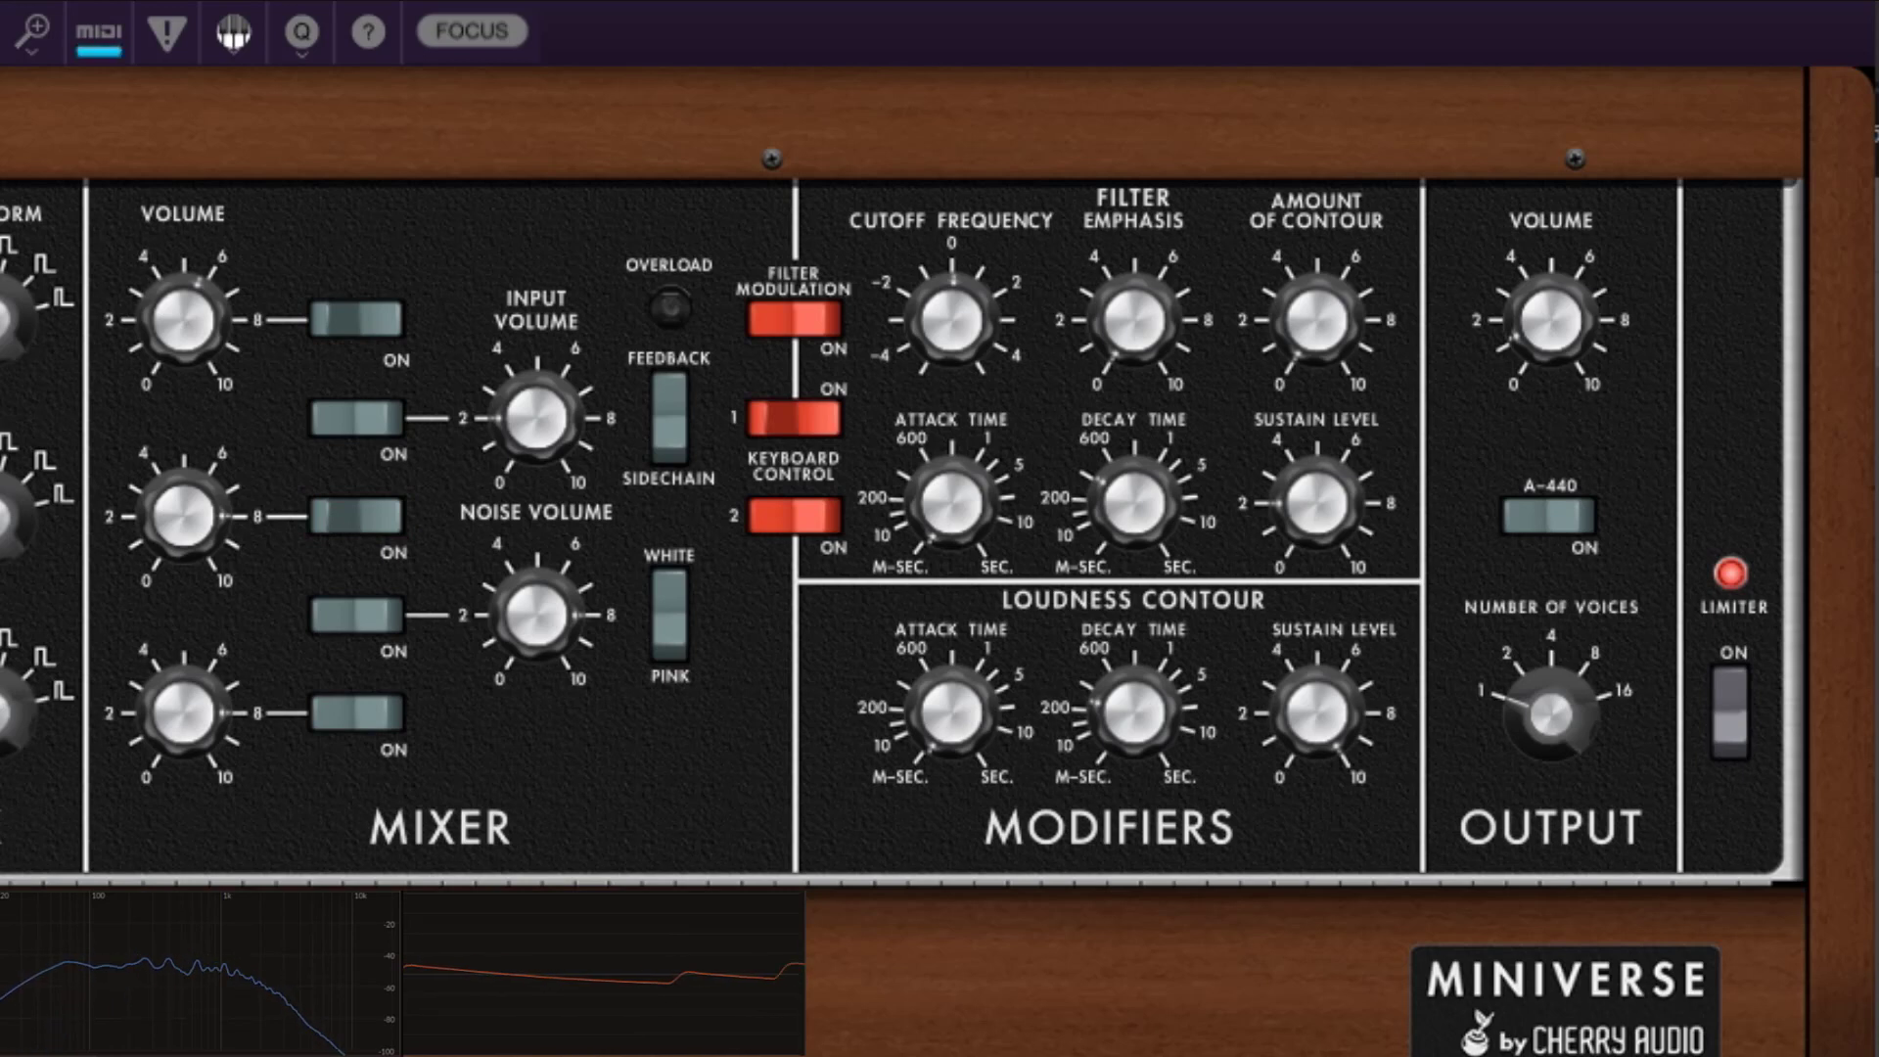
- Sweep the filter cutoff frequency, including 867.58 Hz, while lowering and raising the filter emphasis
{"action": "left_click_drag", "start_coordinate": [976, 325], "coordinate": [1126, 11]}
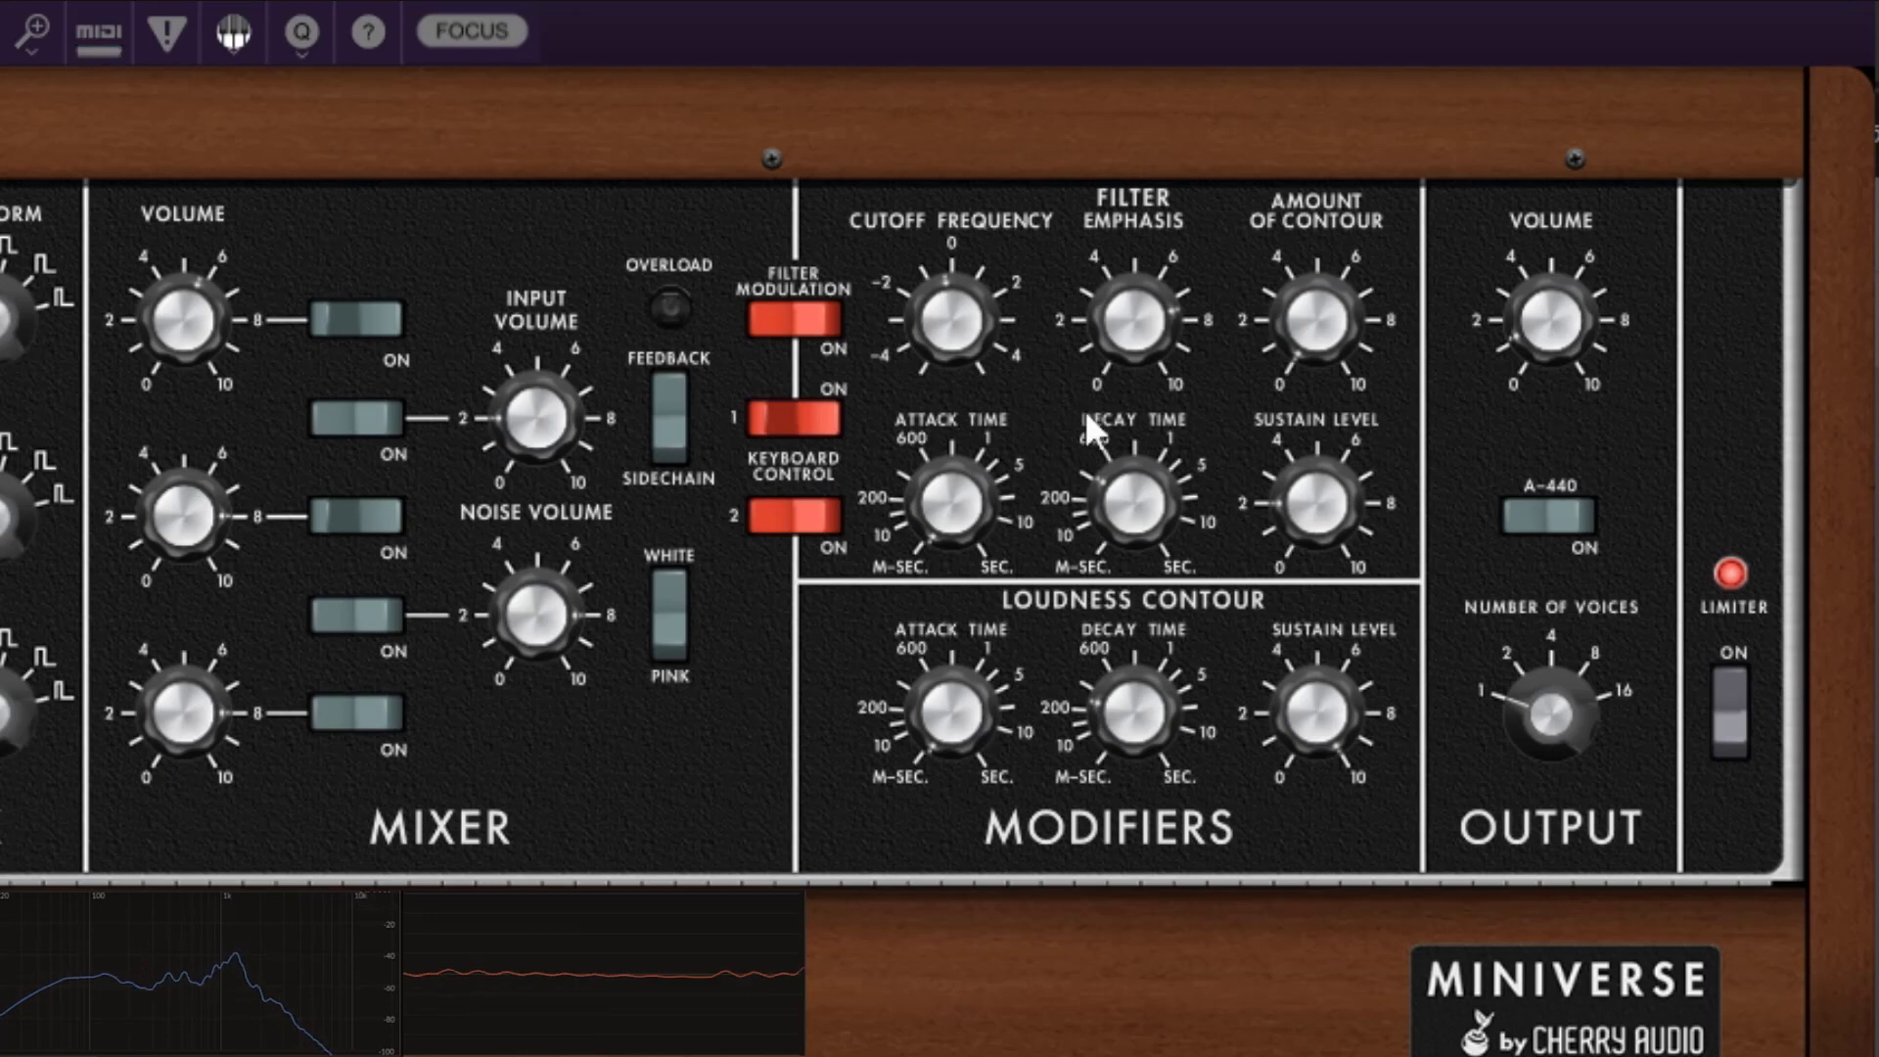
{"action": "left_click_drag", "start_coordinate": [1147, 307], "coordinate": [1165, 472]}
{"action": "left_click_drag", "start_coordinate": [978, 342], "coordinate": [1140, 293]}
{"action": "left_click_drag", "start_coordinate": [995, 302], "coordinate": [961, 331]}
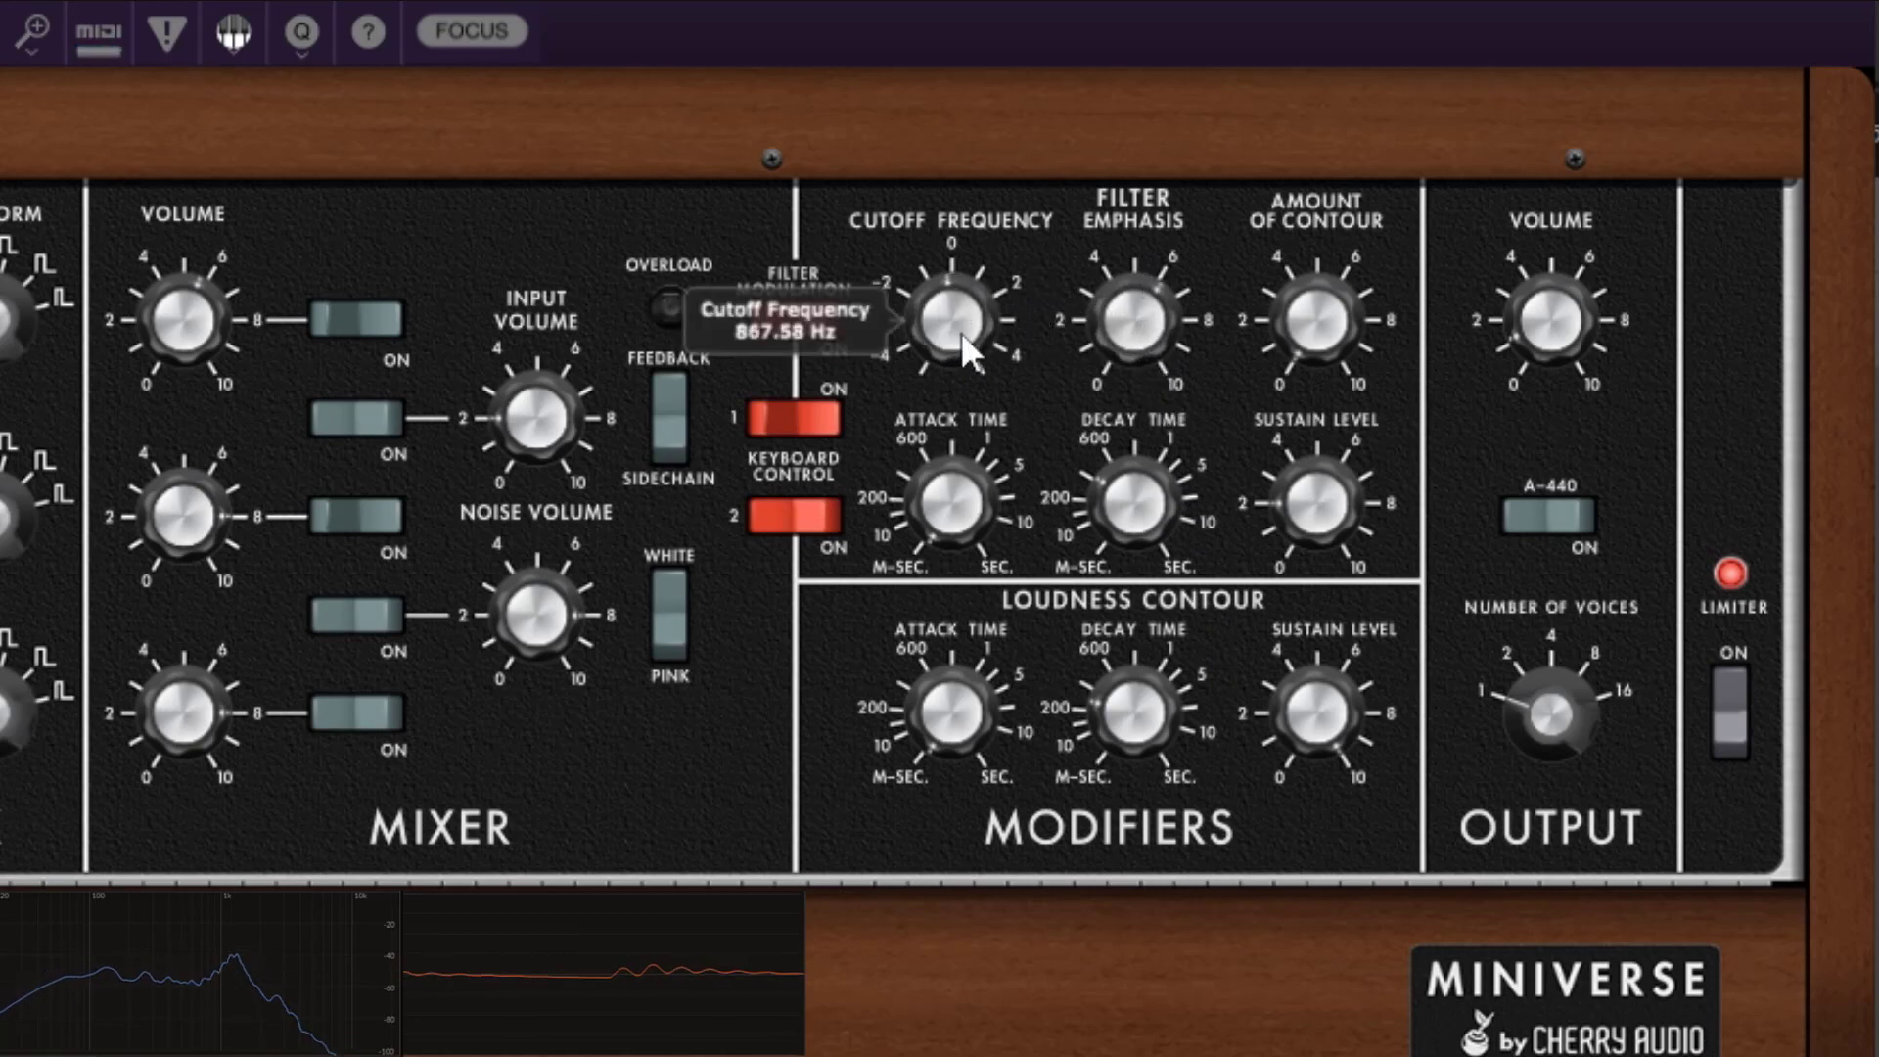
{"action": "left_click_drag", "start_coordinate": [1124, 320], "coordinate": [1115, 172]}
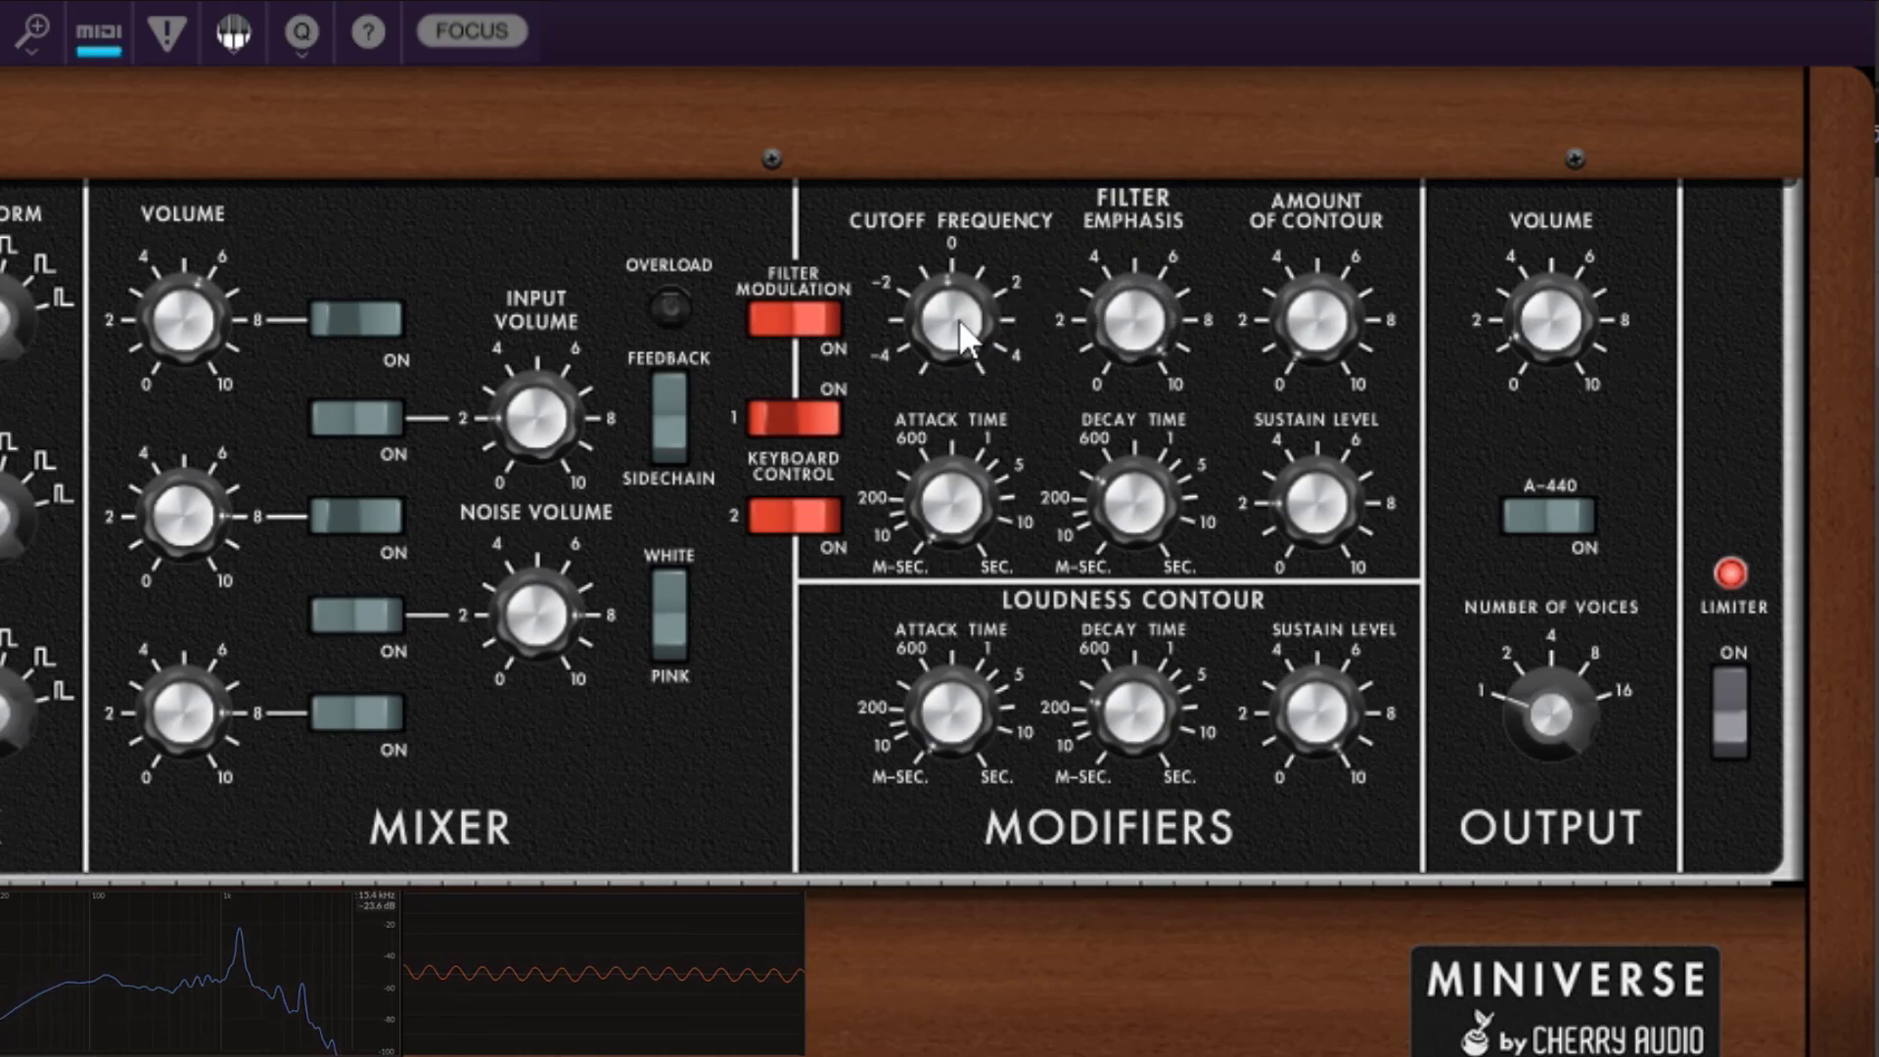
- Sweep the filter cutoff frequency up and down during a held note, and adjust the filter emphasis to 76.4%
{"action": "left_click_drag", "start_coordinate": [959, 319], "coordinate": [969, 244]}
{"action": "left_click_drag", "start_coordinate": [980, 268], "coordinate": [1076, 734]}
{"action": "left_click_drag", "start_coordinate": [951, 319], "coordinate": [1118, 252]}
{"action": "left_click", "coordinate": [1137, 313]}
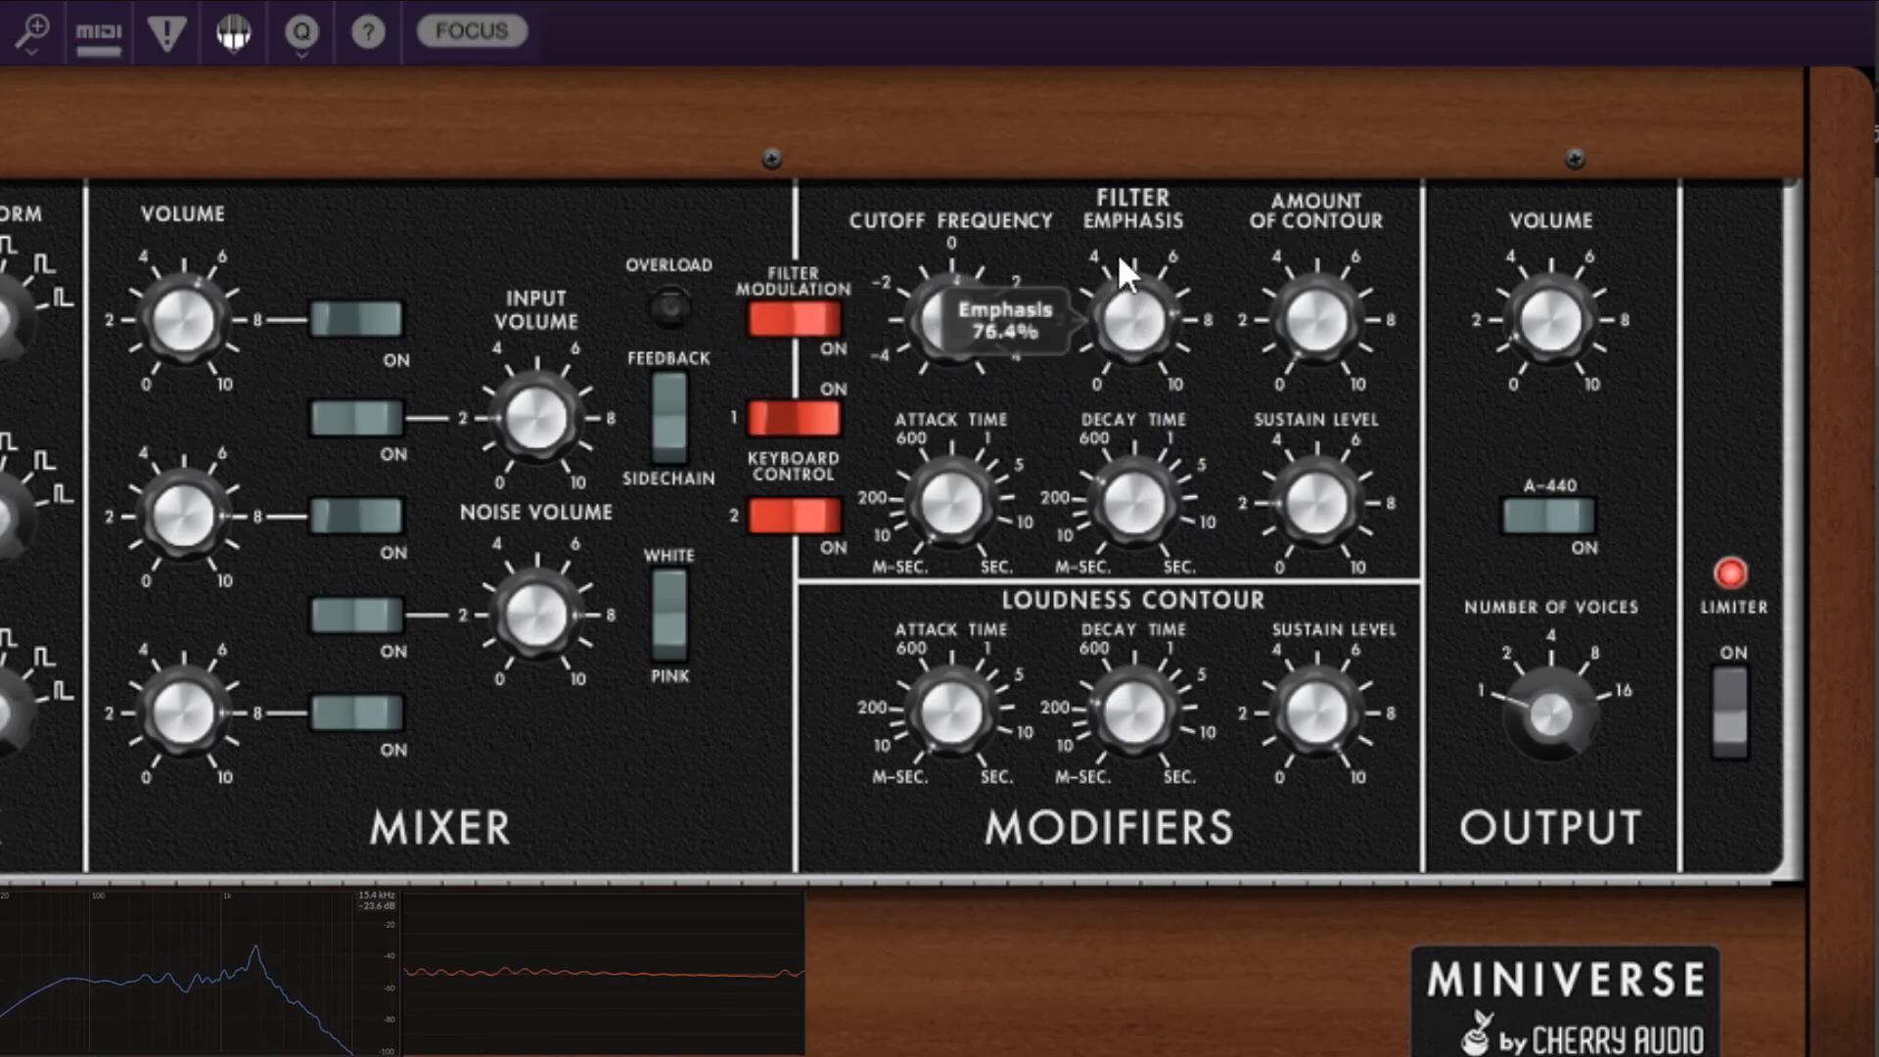
- Switch on filter Keyboard Control 1 and remove oscillator 2 from the mix, fine-tuning the filter cutoff and emphasis
{"action": "left_click", "coordinate": [773, 423]}
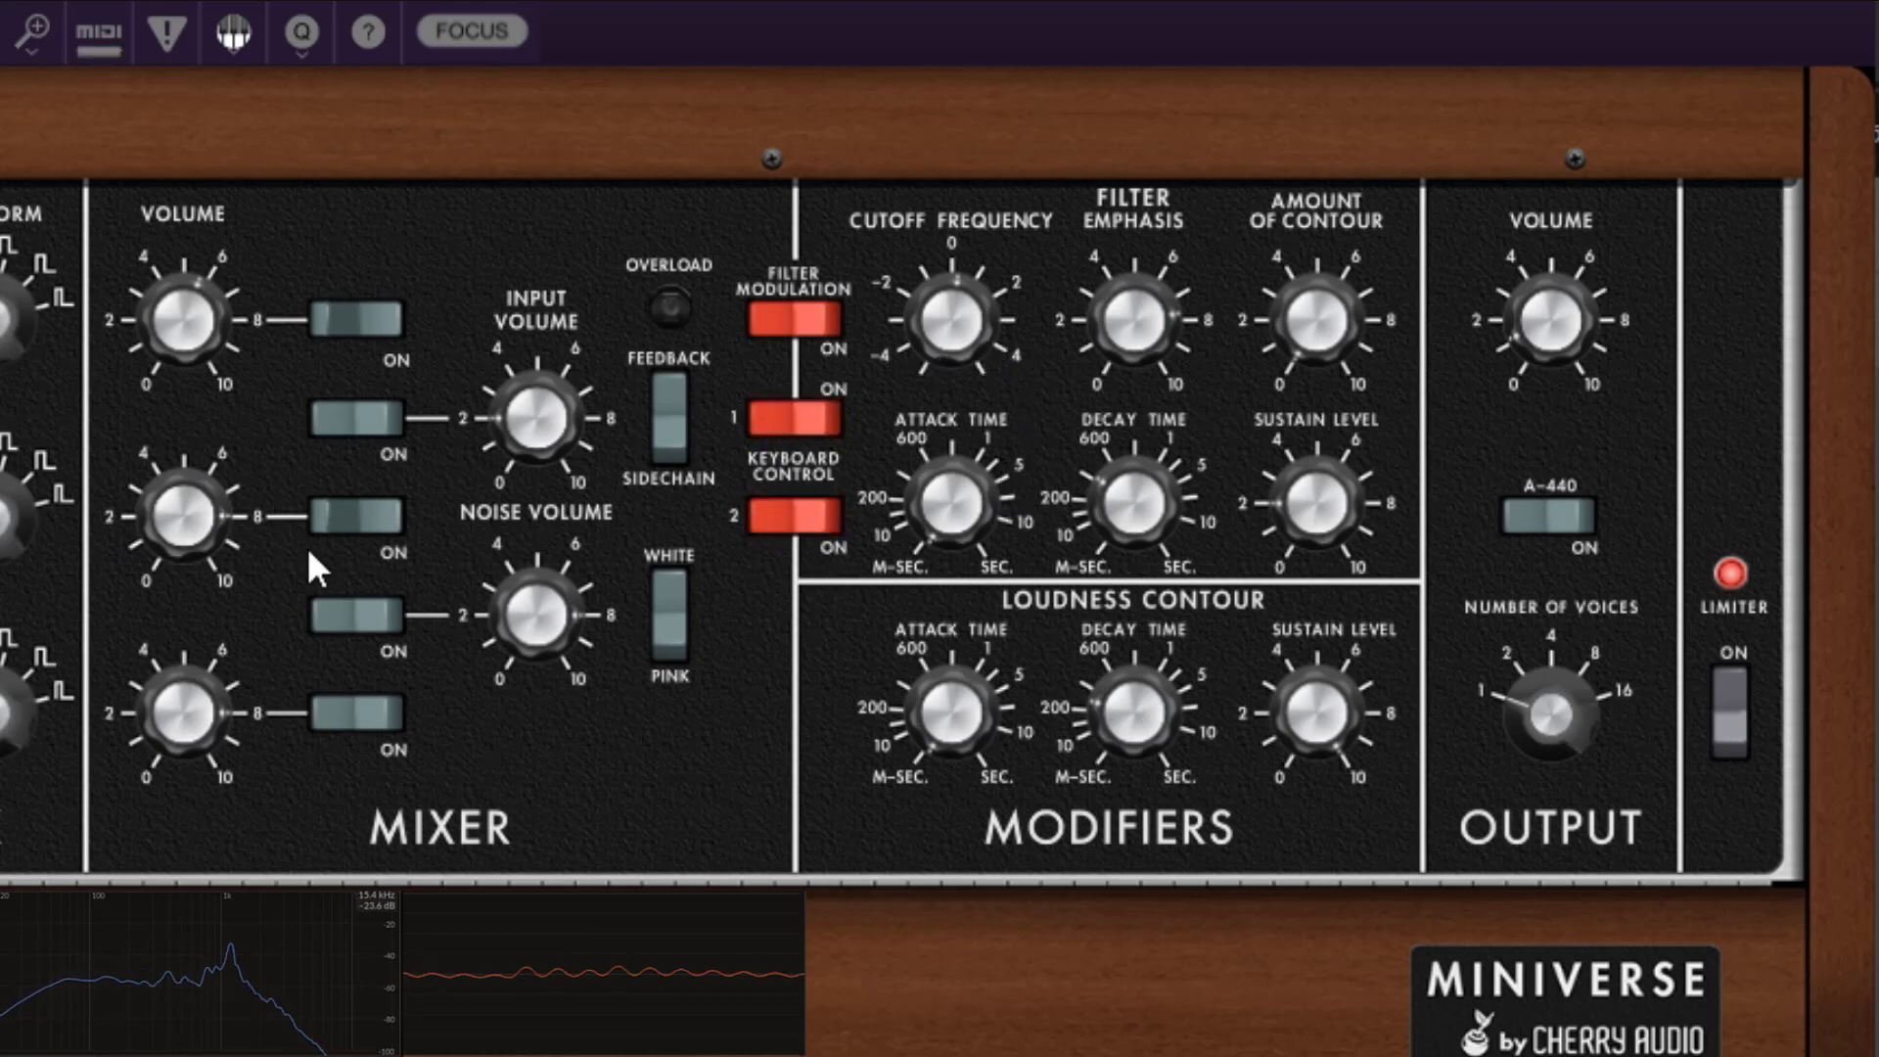
{"action": "left_click", "coordinate": [337, 515]}
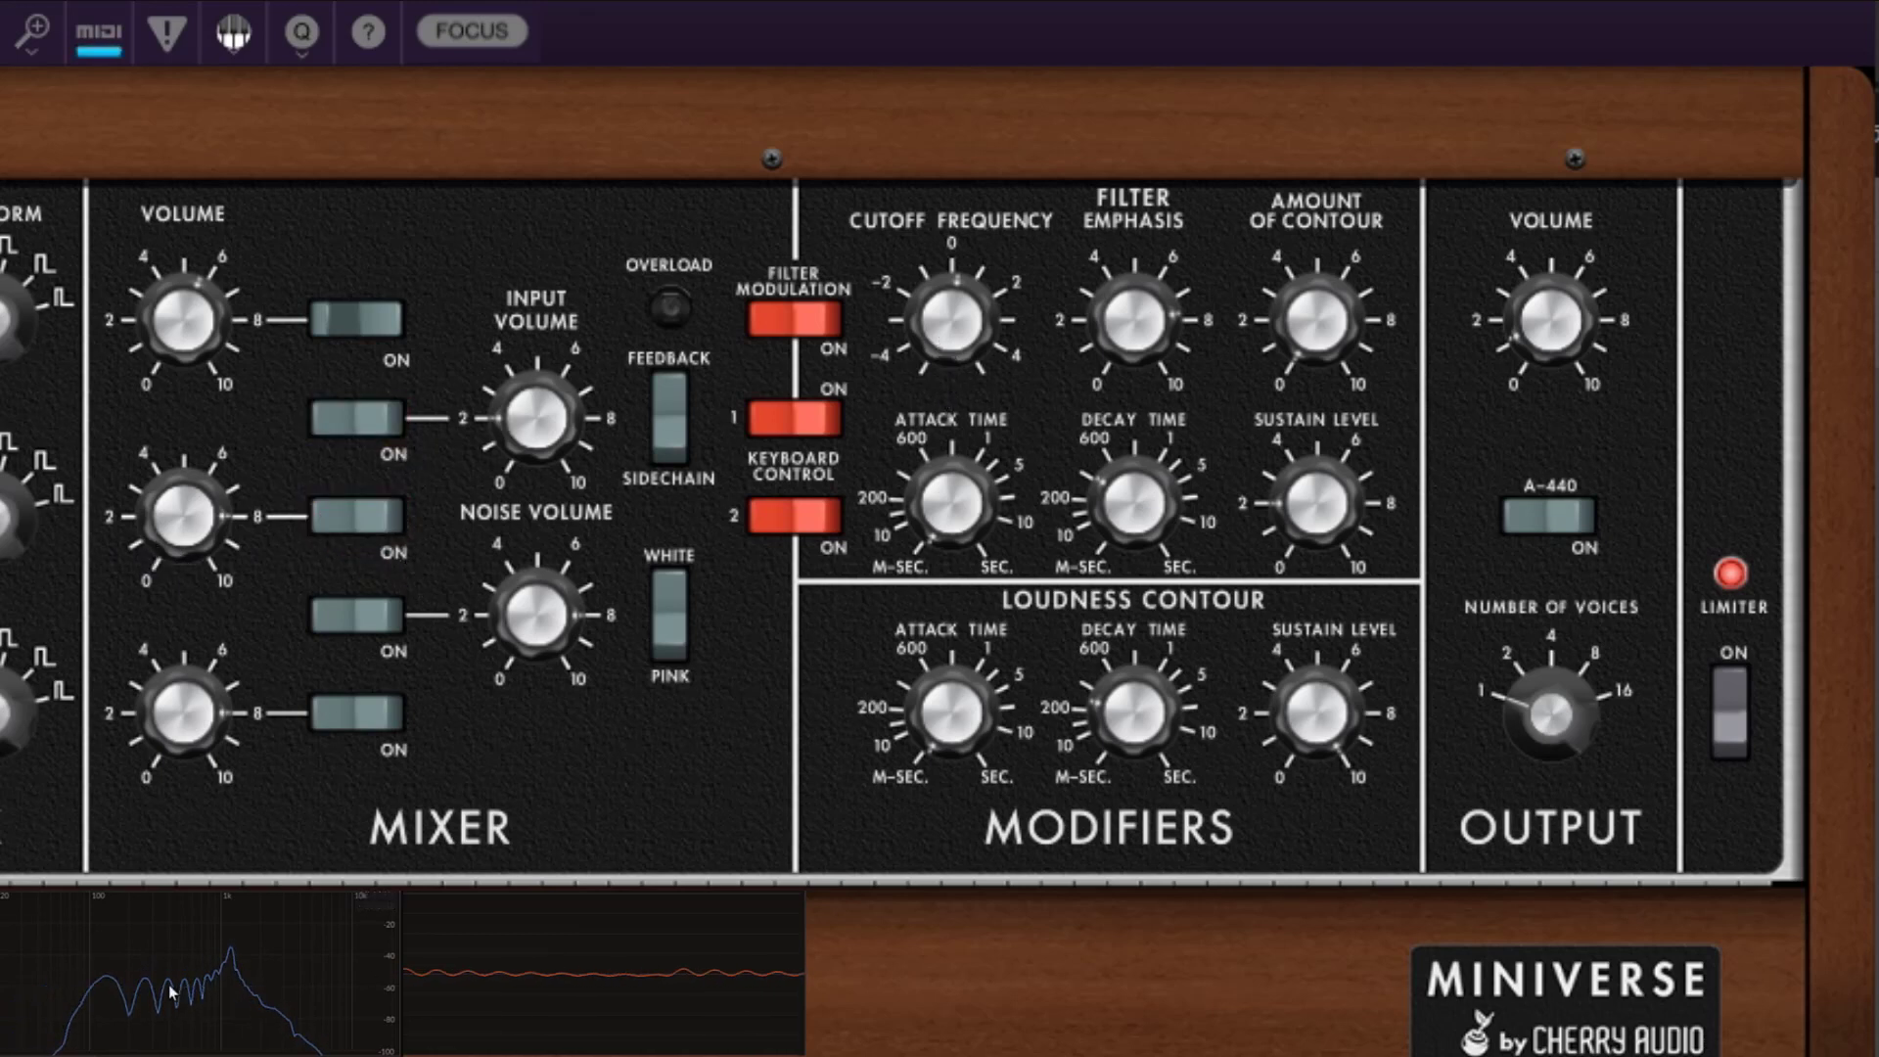
{"action": "left_click_drag", "start_coordinate": [947, 339], "coordinate": [954, 333]}
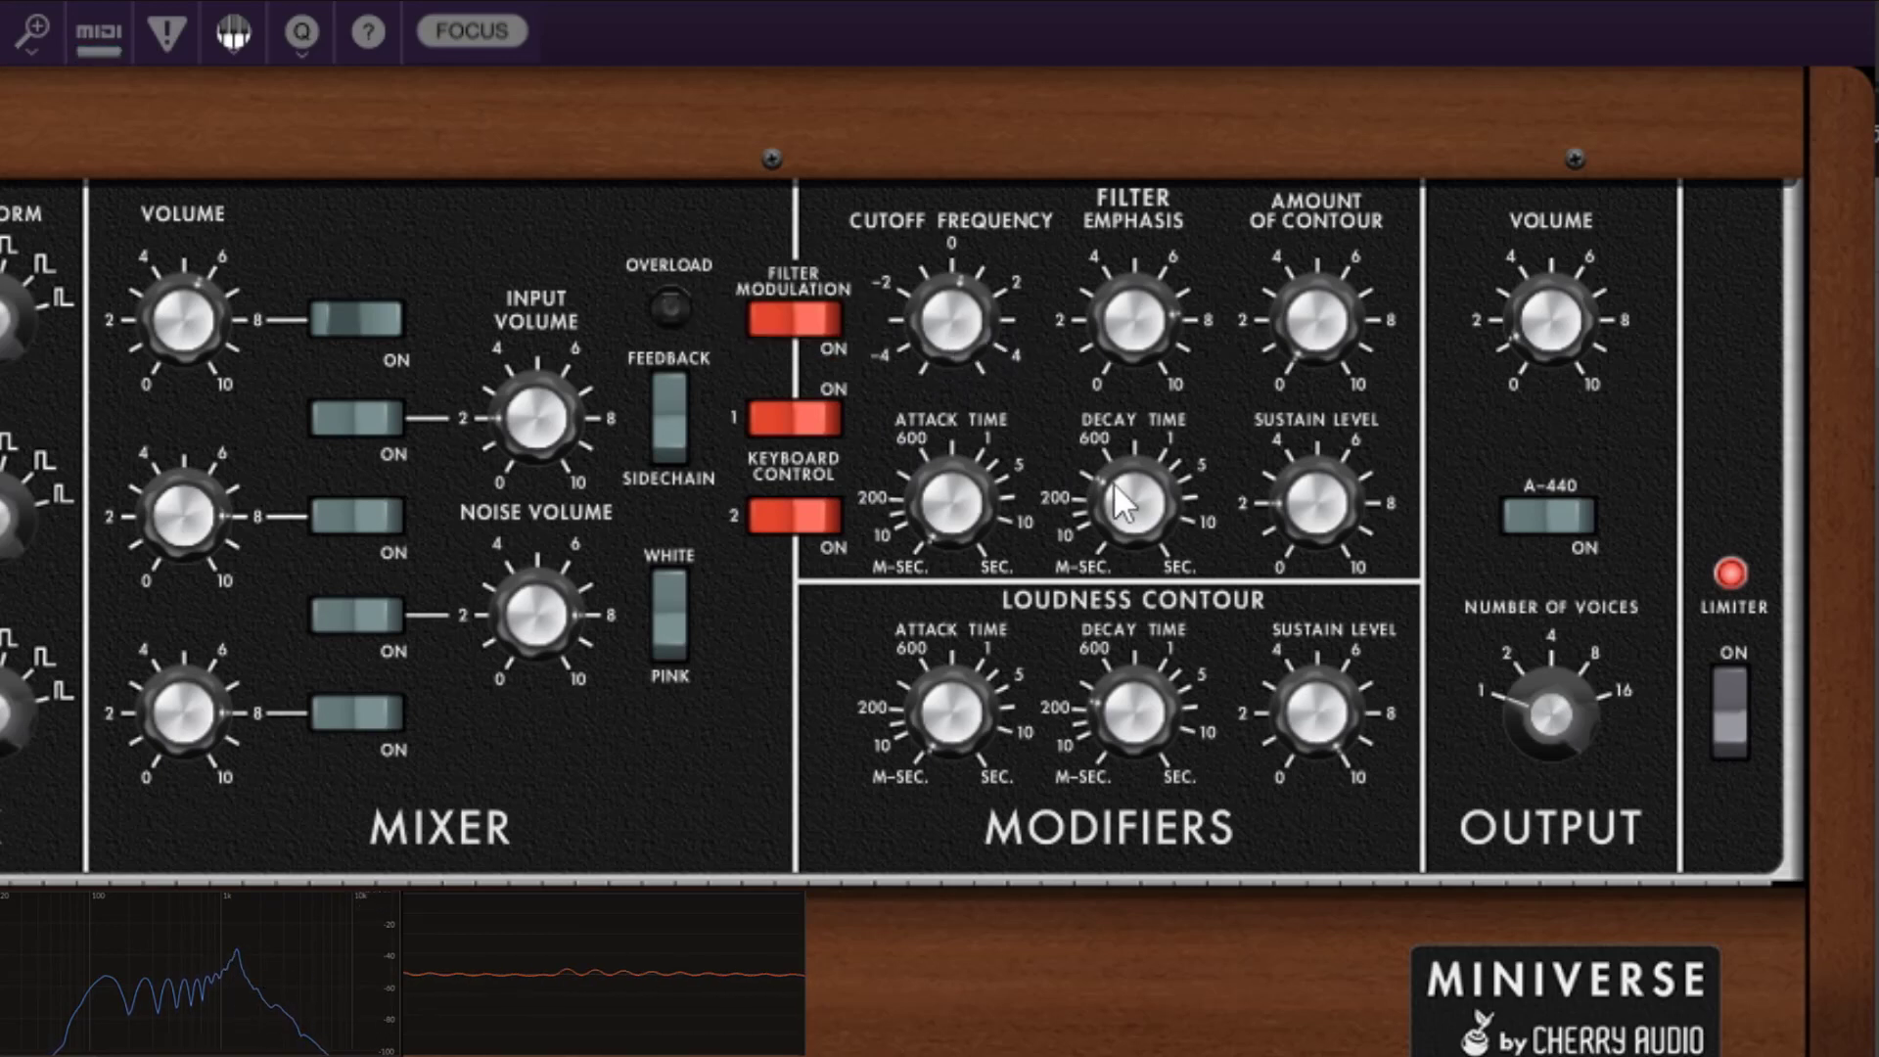
{"action": "left_click_drag", "start_coordinate": [1098, 329], "coordinate": [1148, 320]}
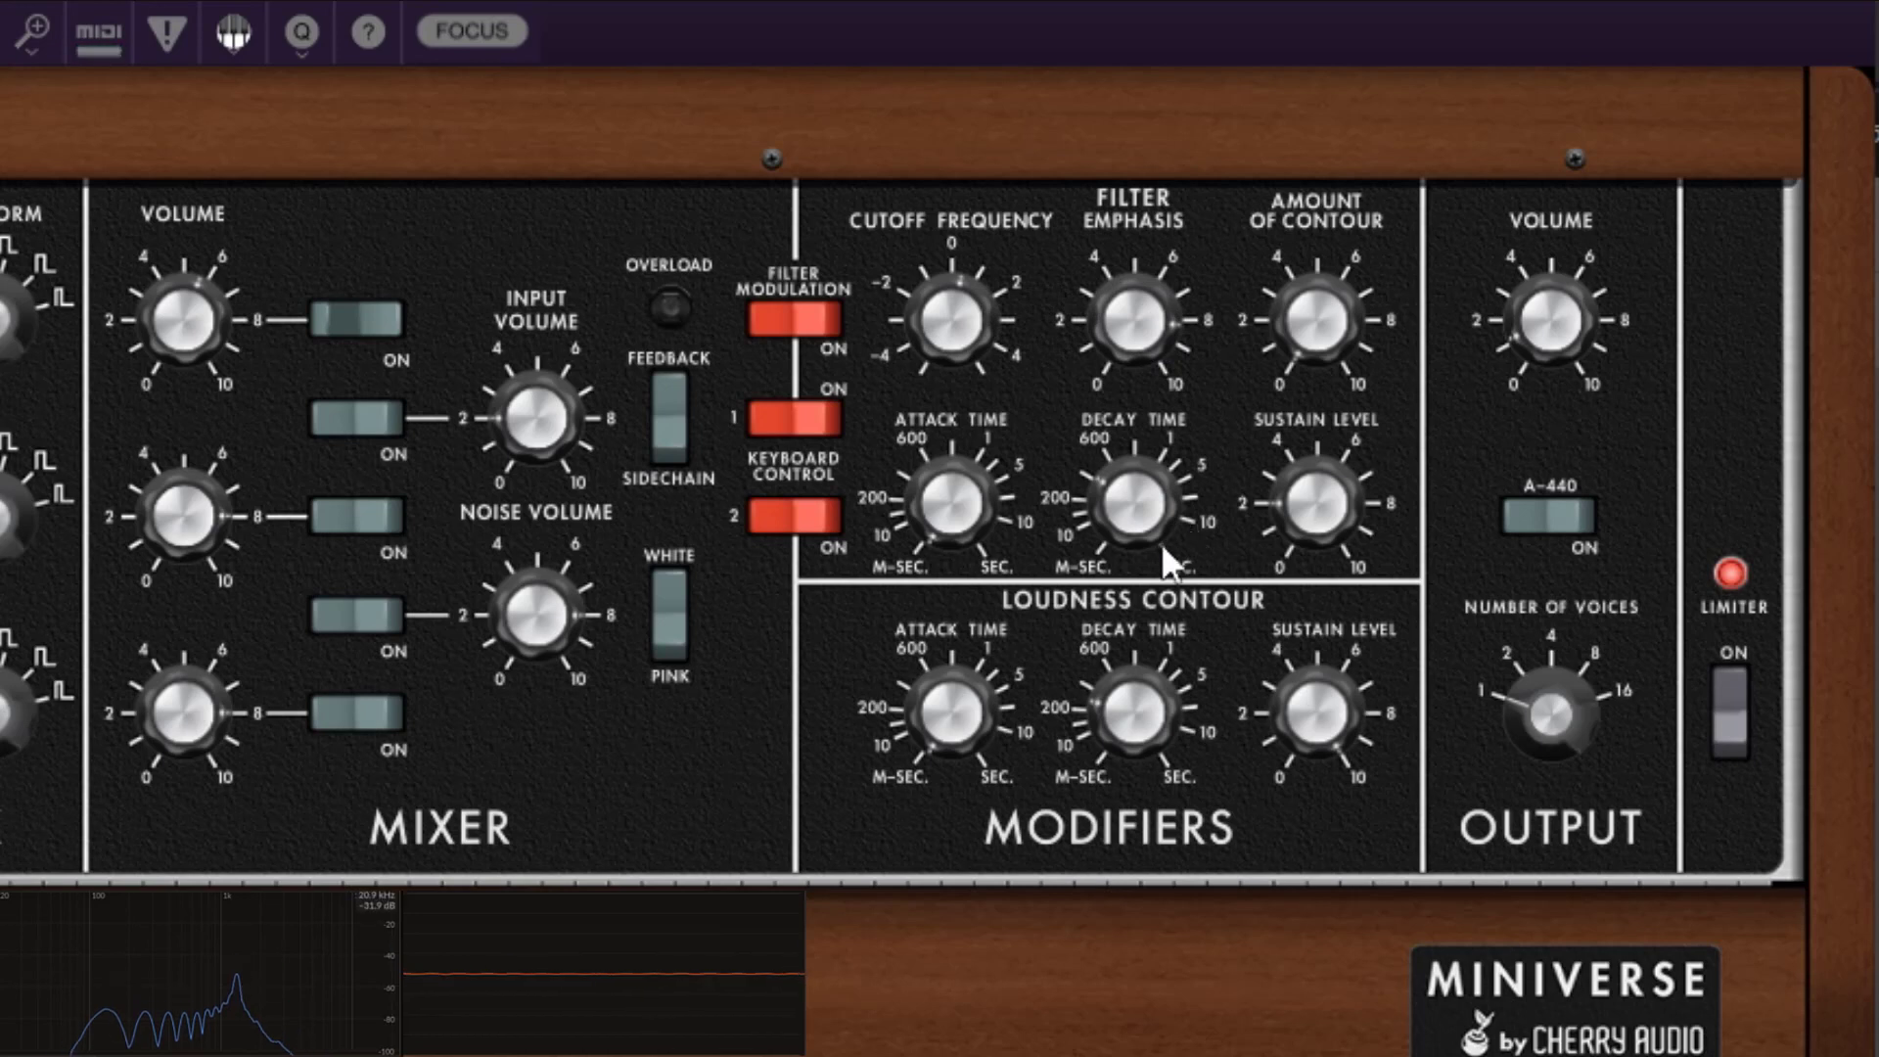
- Toggle Keyboard Control 1, play a key on the keyboard, and check the filter's cutoff frequency value
{"action": "left_click", "coordinate": [827, 432]}
{"action": "left_click", "coordinate": [820, 432]}
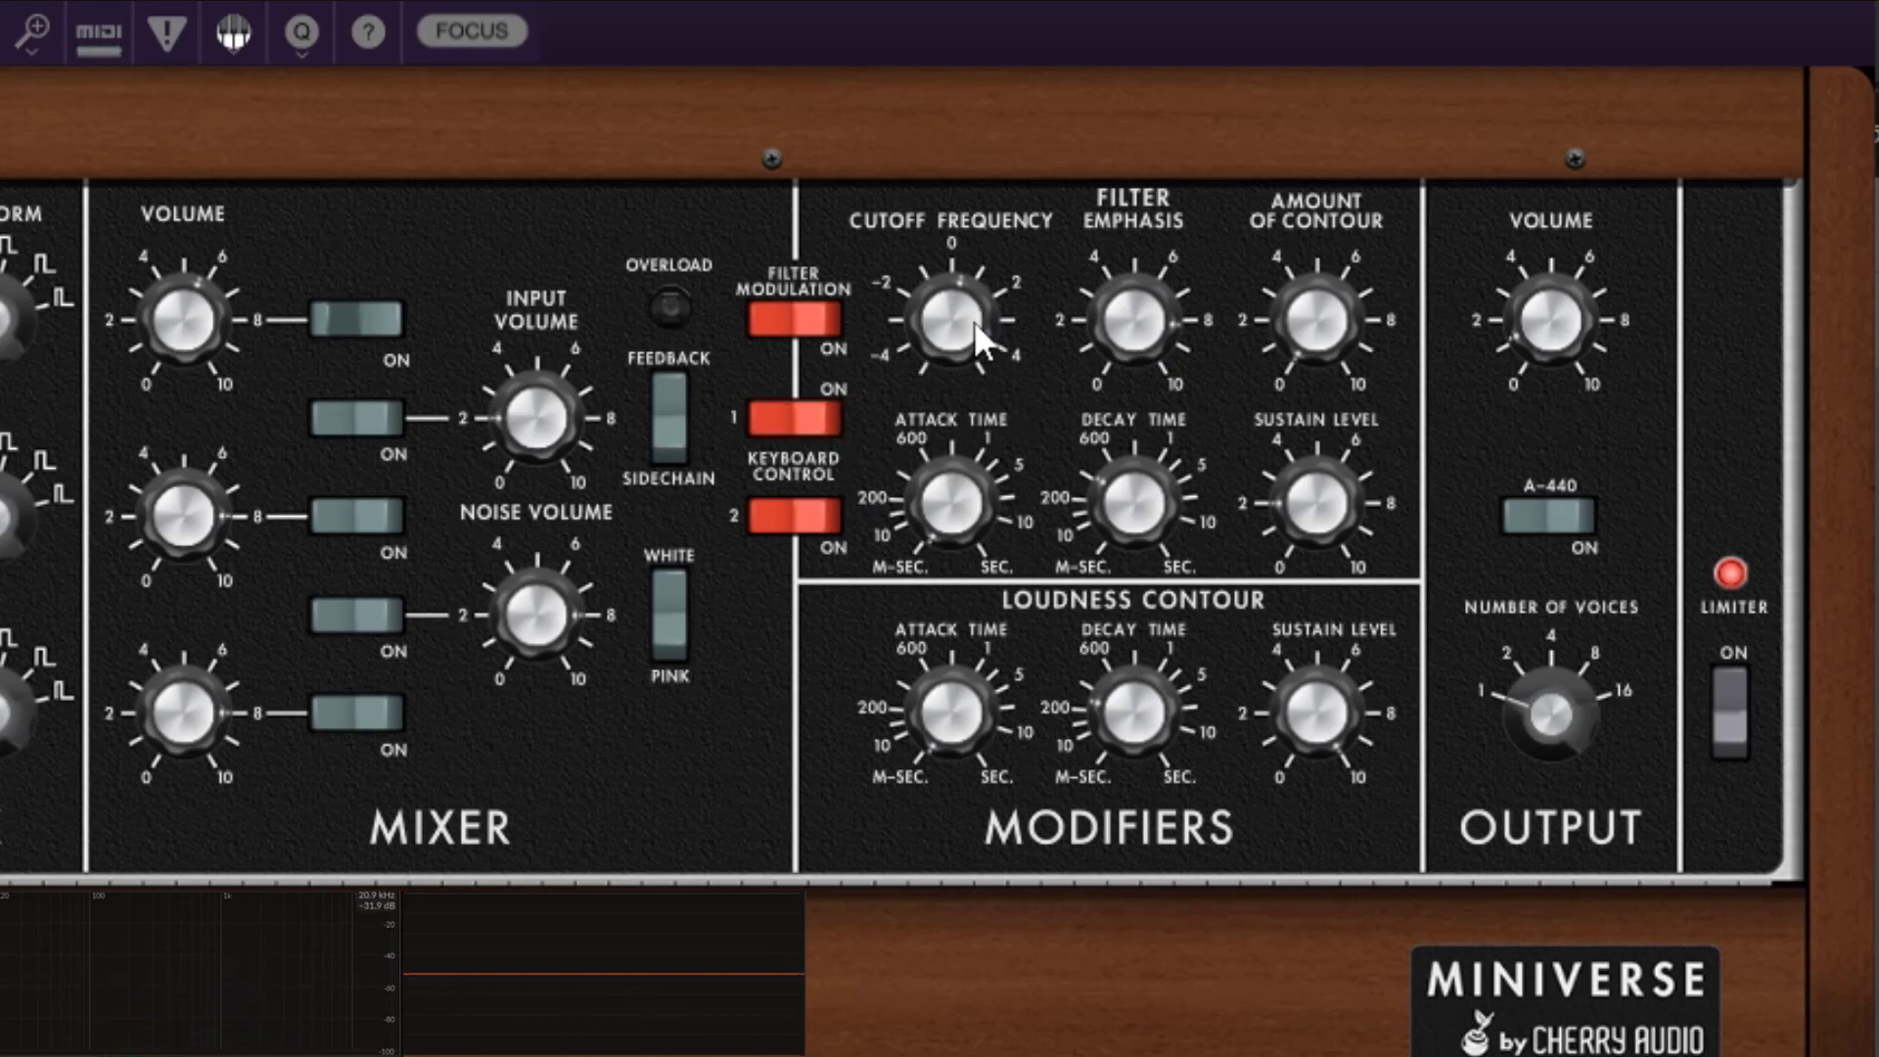
{"action": "mouse_move", "coordinate": [972, 321]}
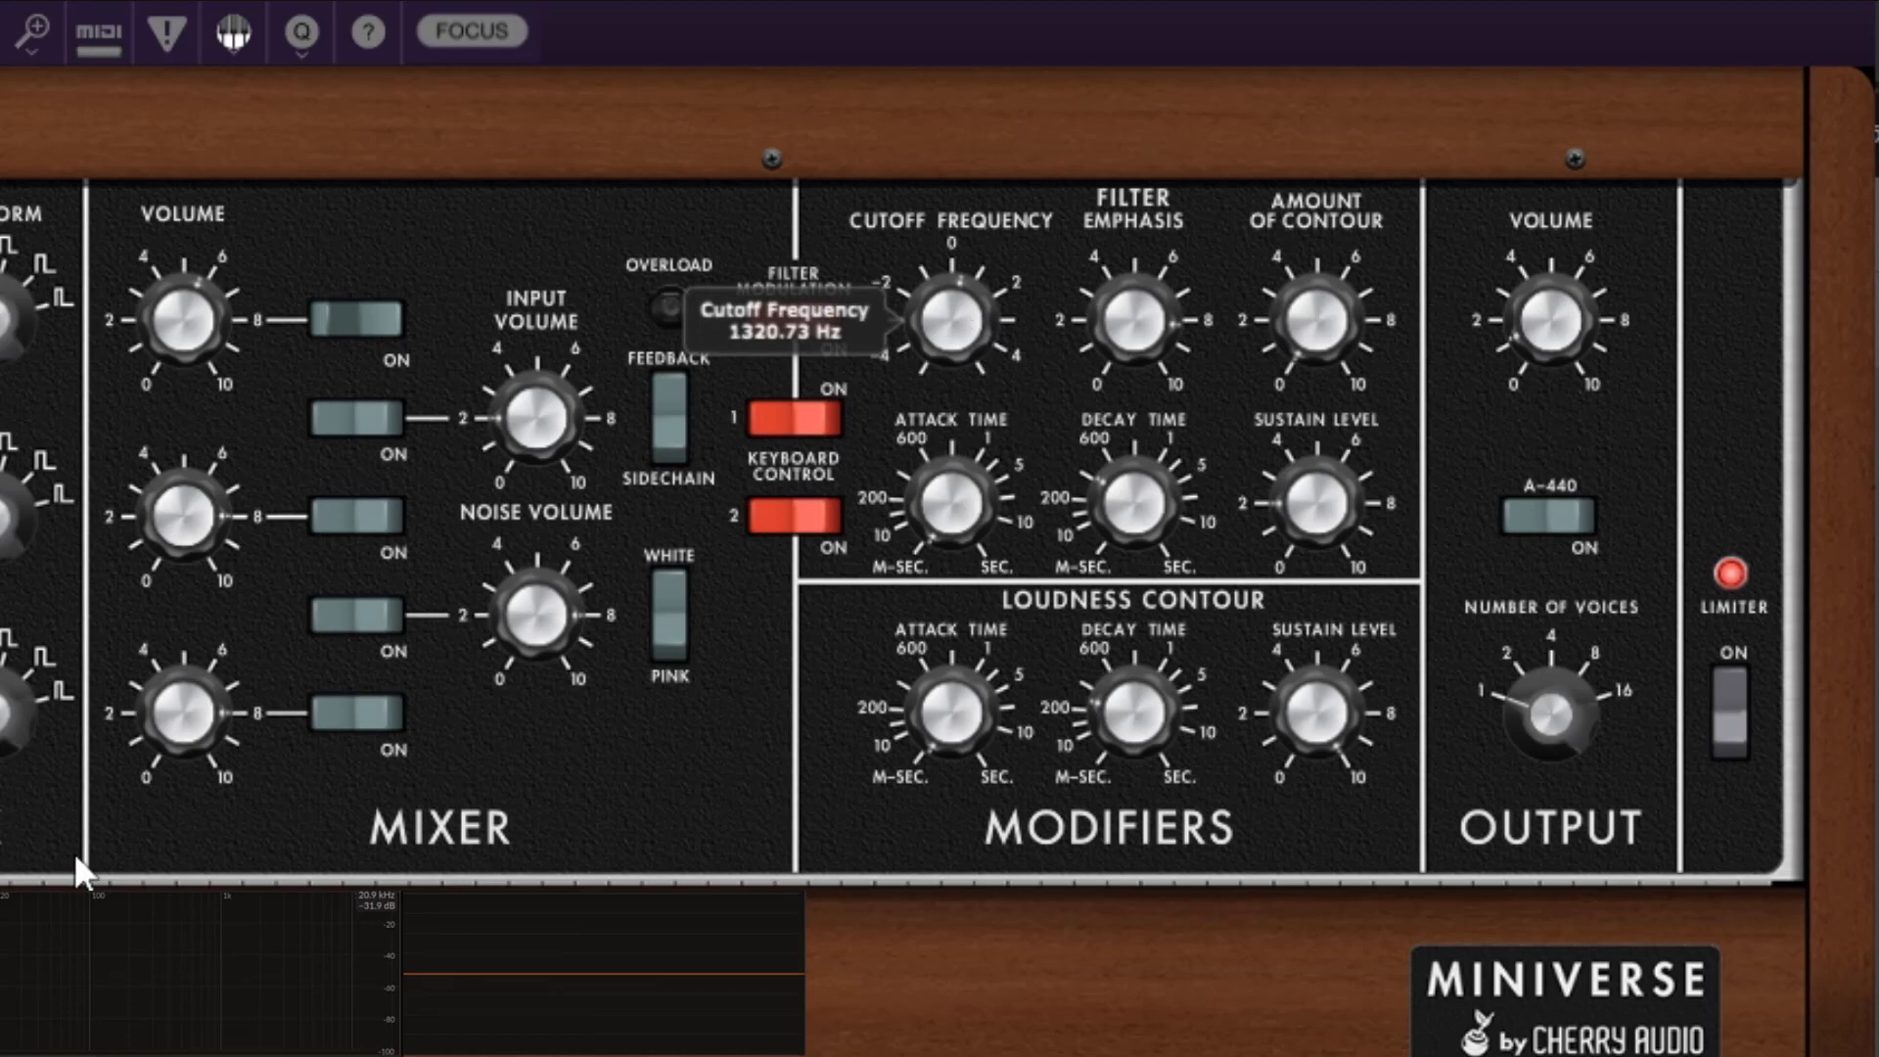
{"action": "mouse_move", "coordinate": [243, 956]}
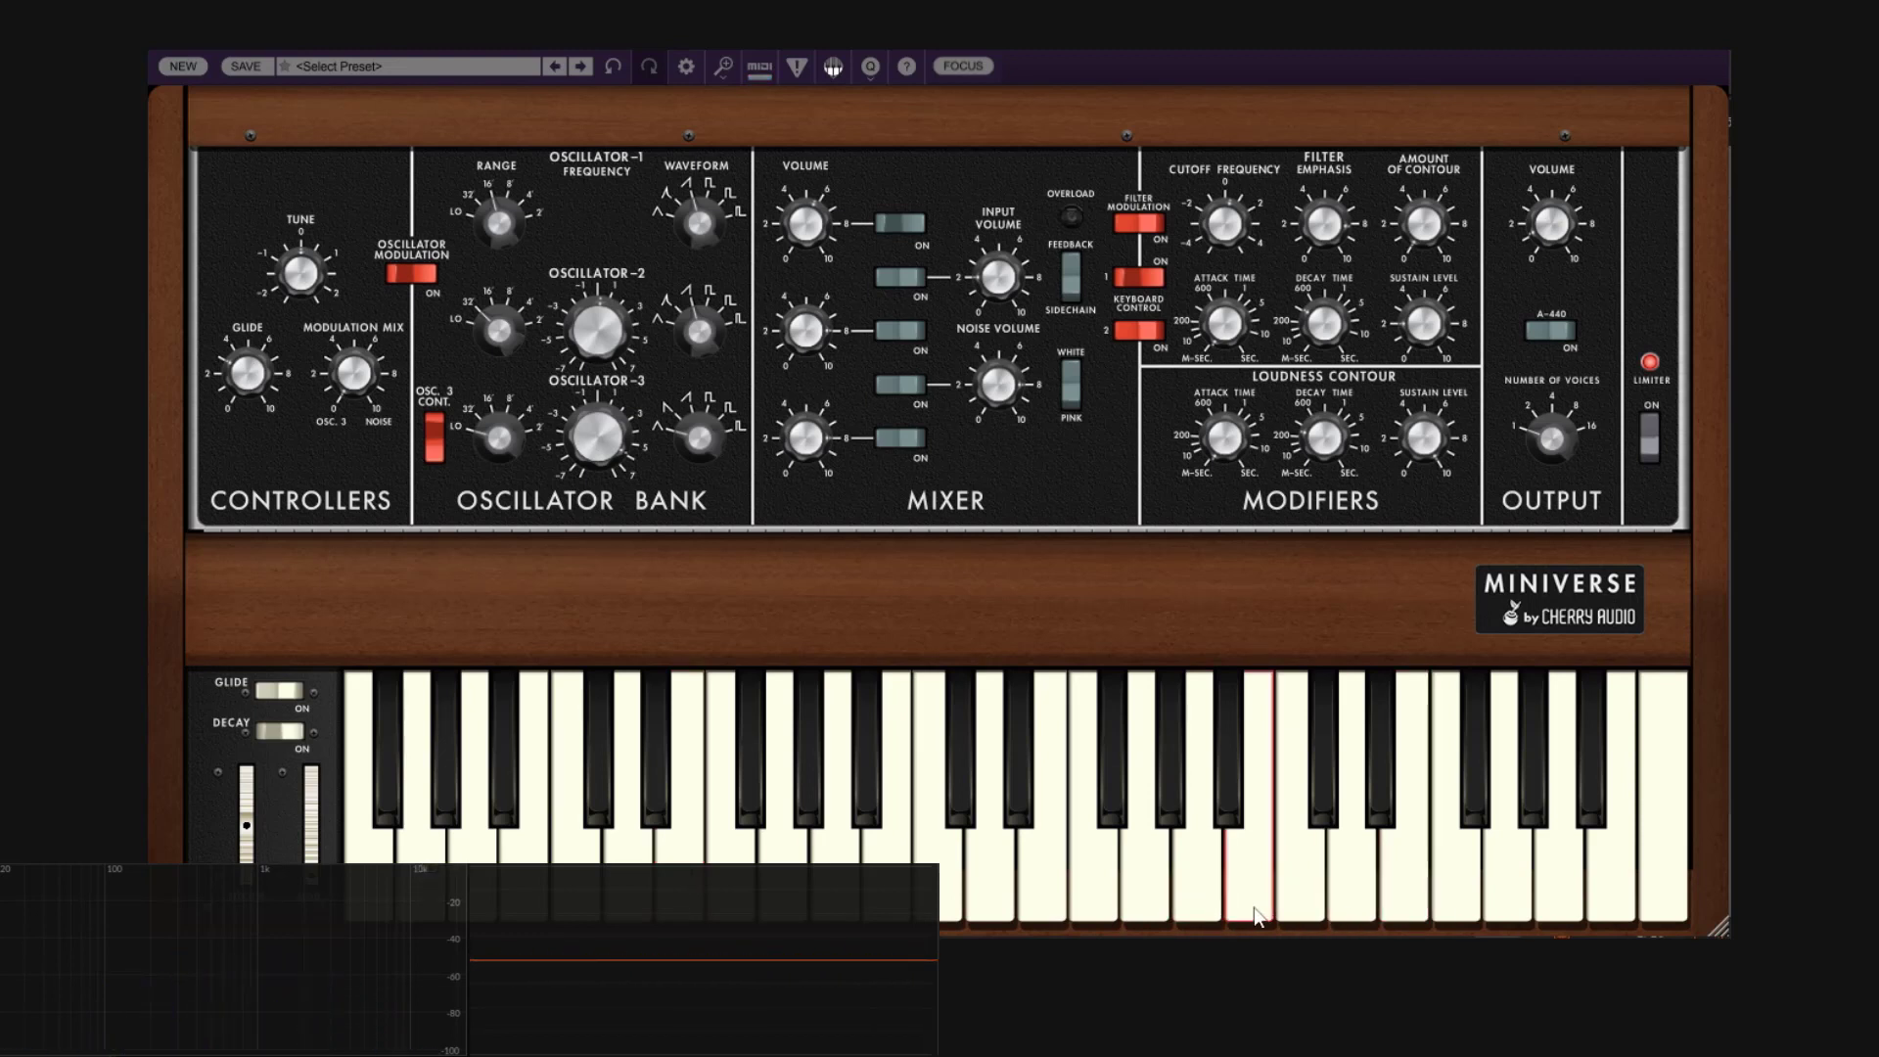
{"action": "left_click", "coordinate": [1145, 871]}
{"action": "mouse_move", "coordinate": [1239, 214]}
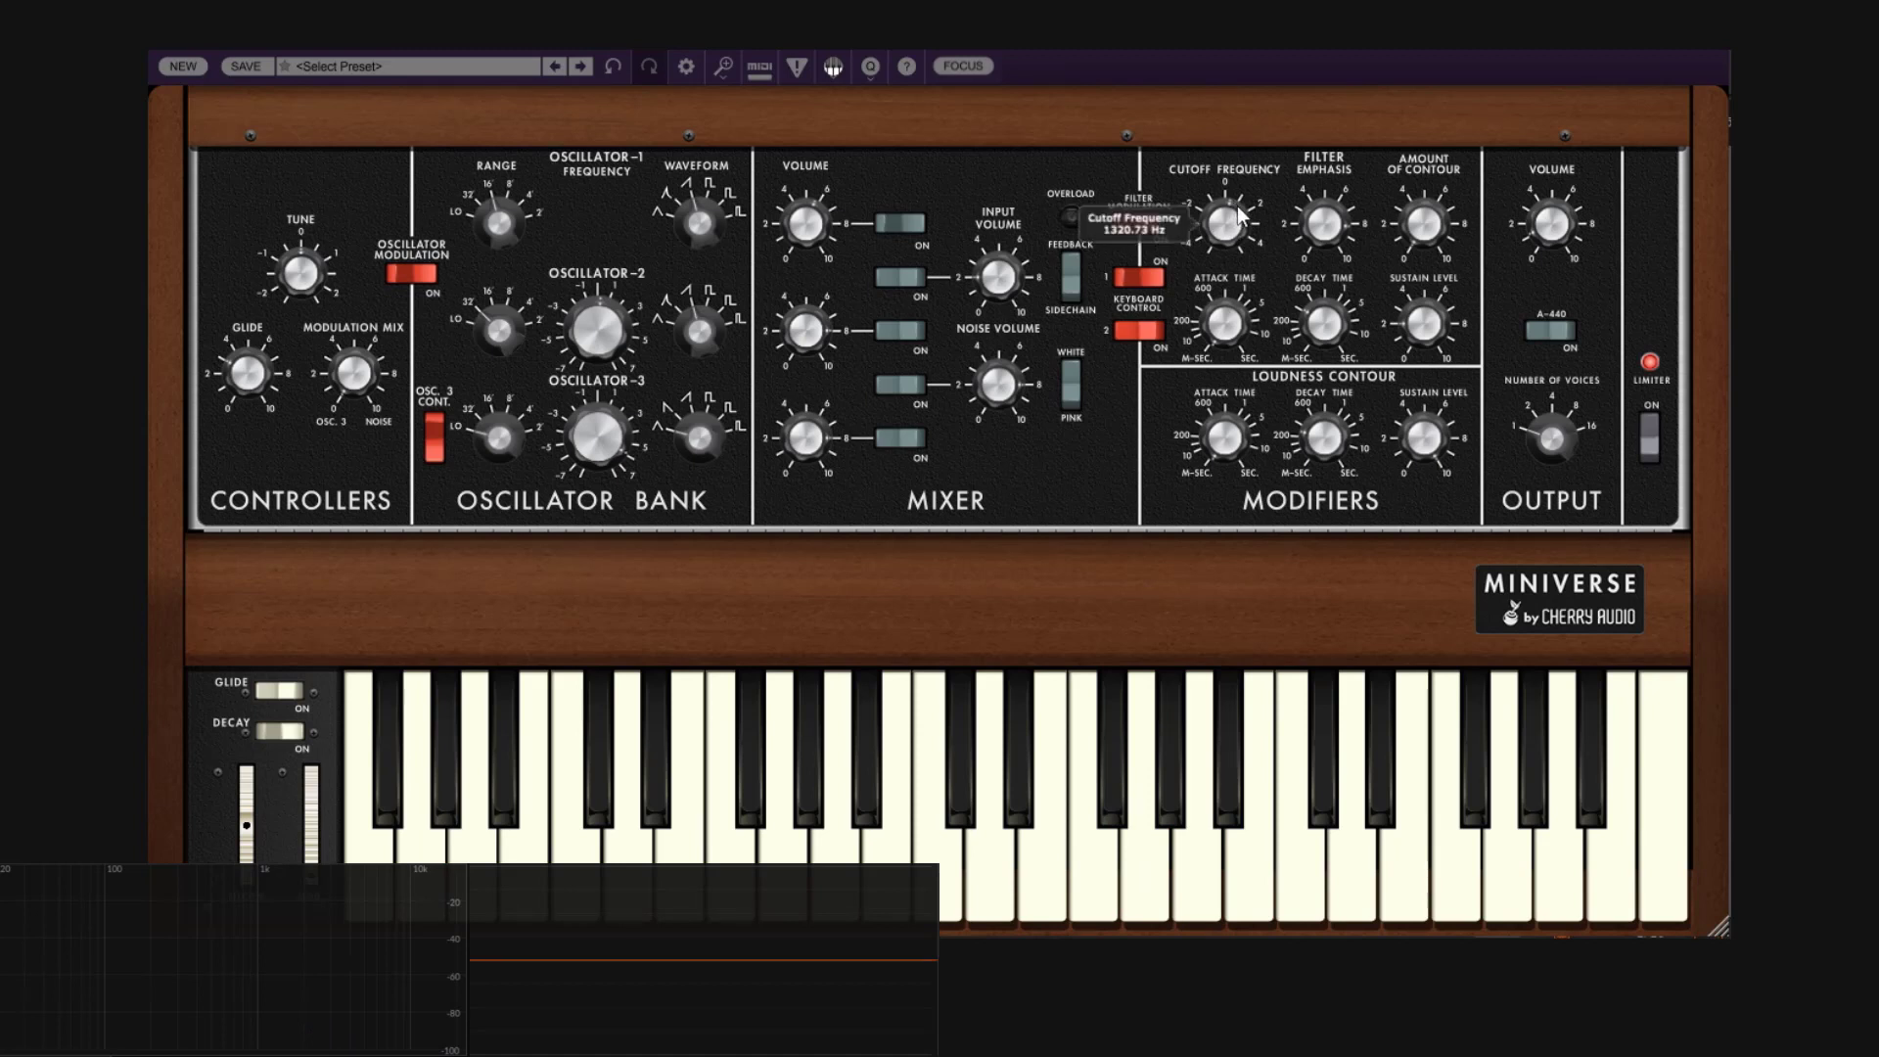
- Toggle Keyboard Control switches 1 and 2 and nudge the filter cutoff to compare how it follows the played notes
{"action": "left_click", "coordinate": [1150, 282]}
{"action": "left_click_drag", "start_coordinate": [1229, 250], "coordinate": [1230, 242]}
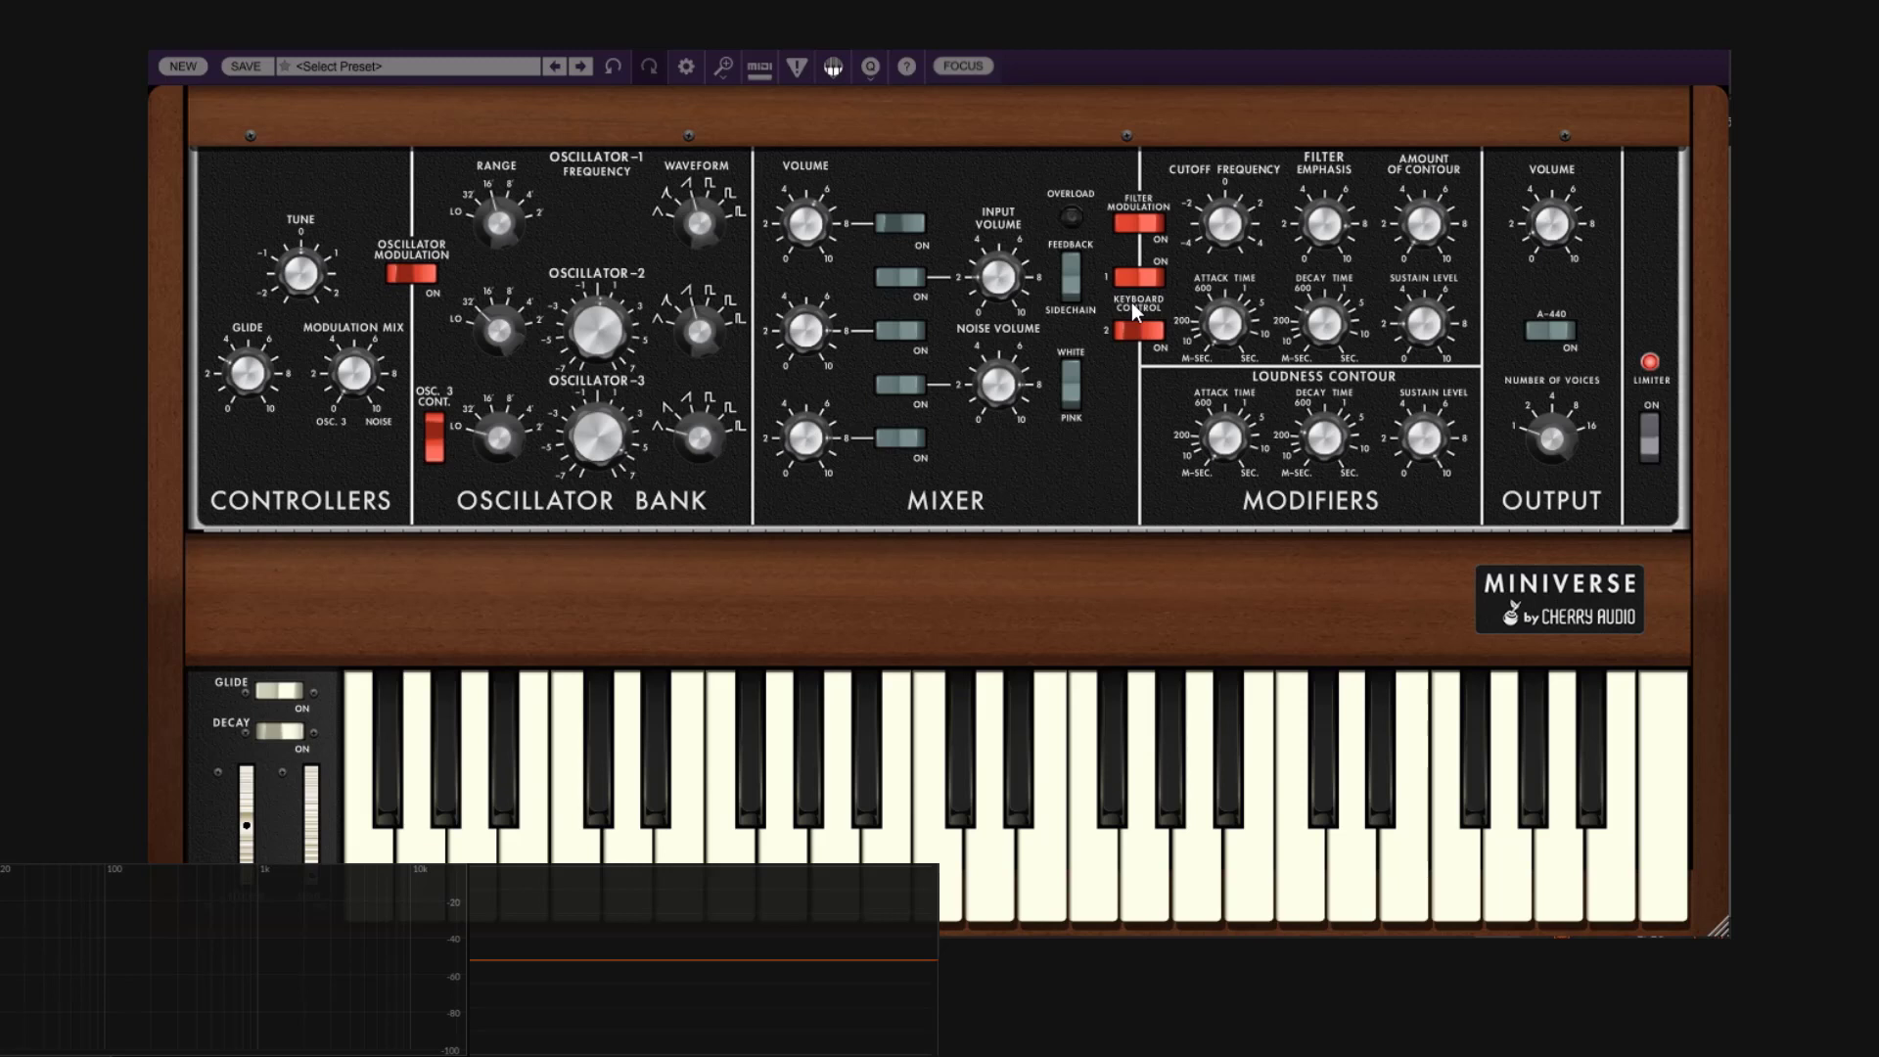
{"action": "left_click", "coordinate": [1158, 338]}
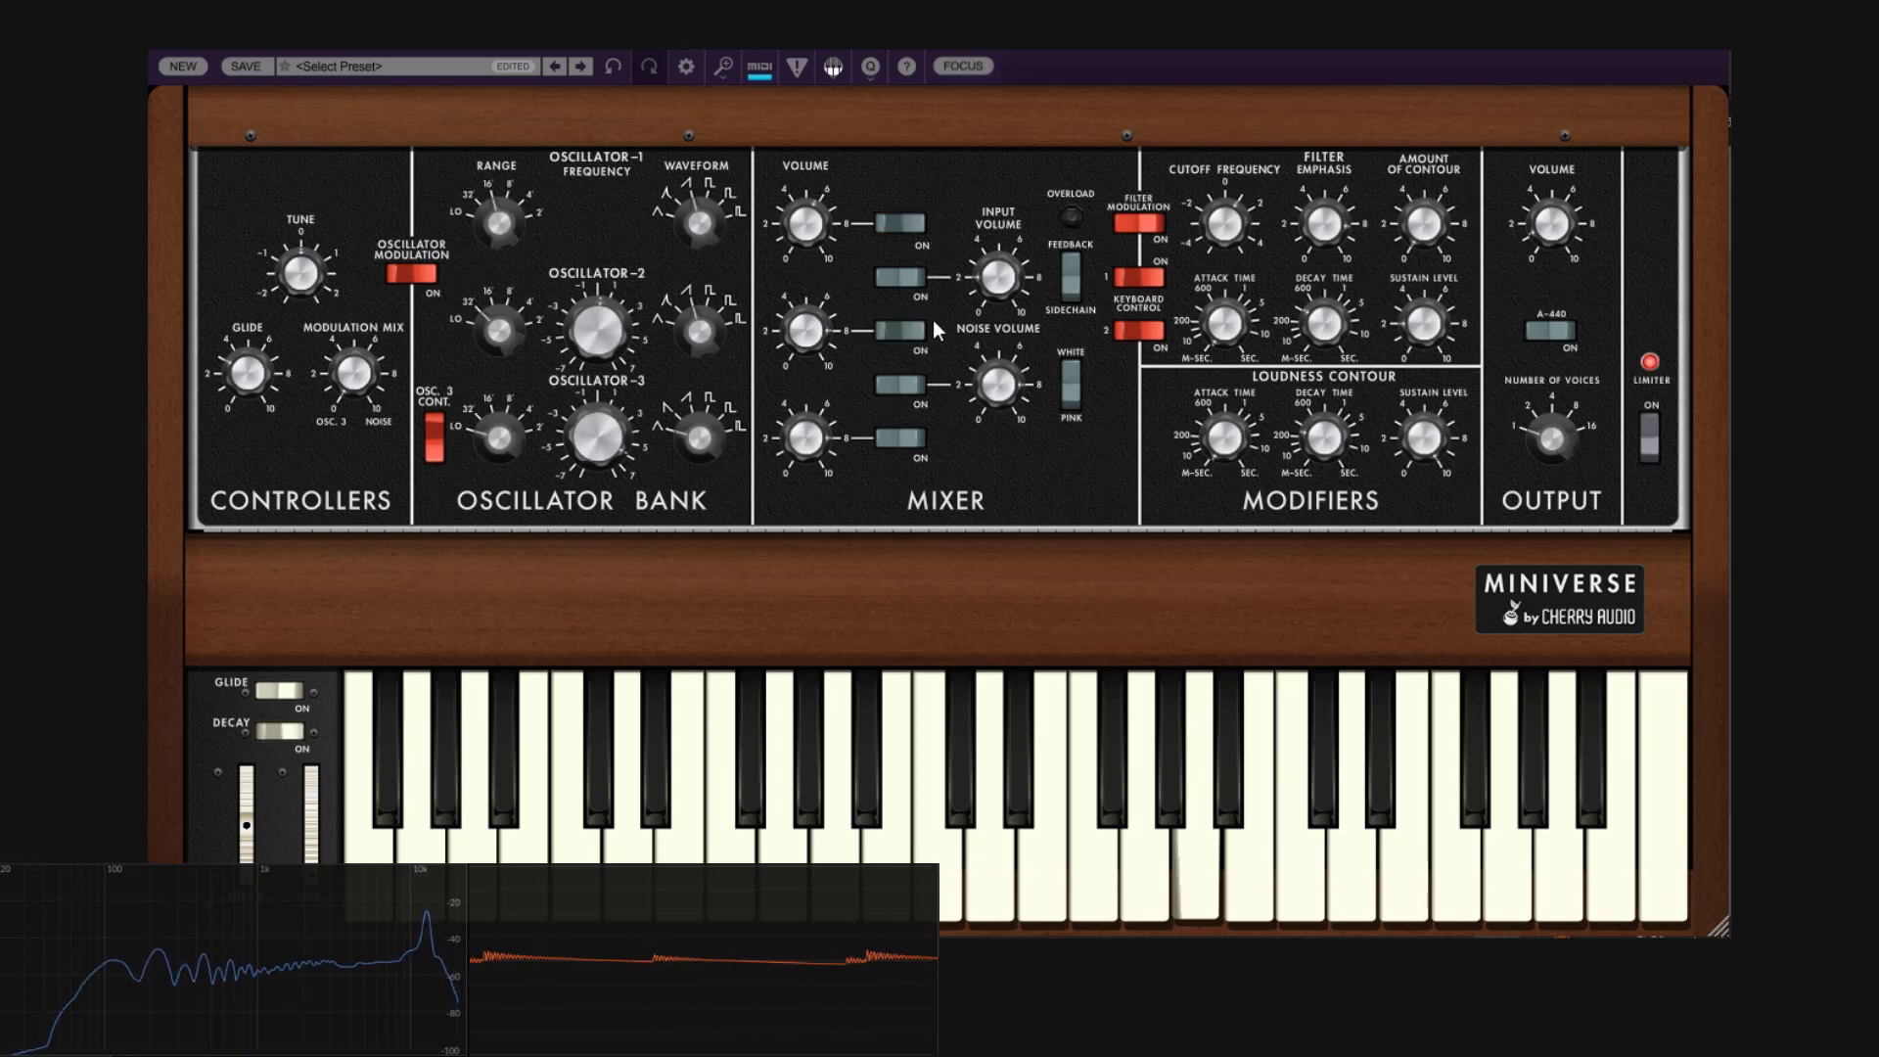
{"action": "mouse_move", "coordinate": [1226, 245]}
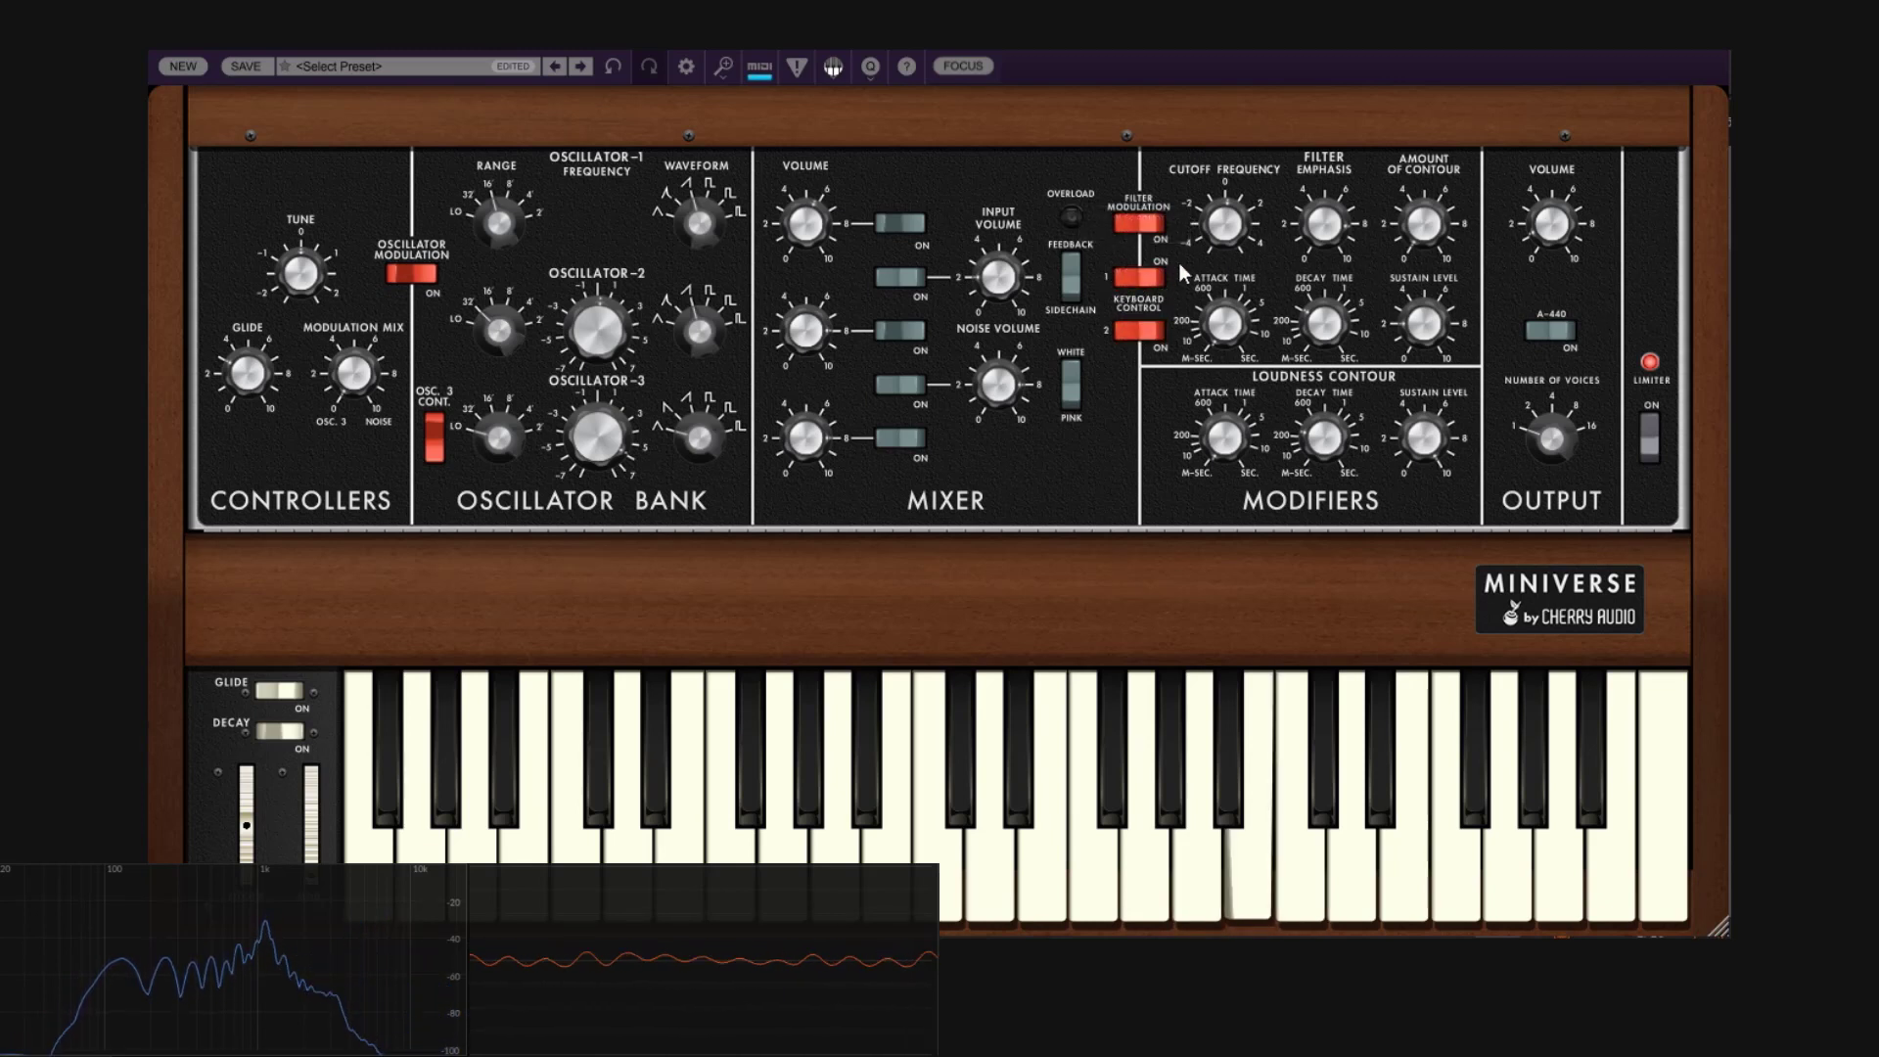
{"action": "mouse_move", "coordinate": [1229, 243]}
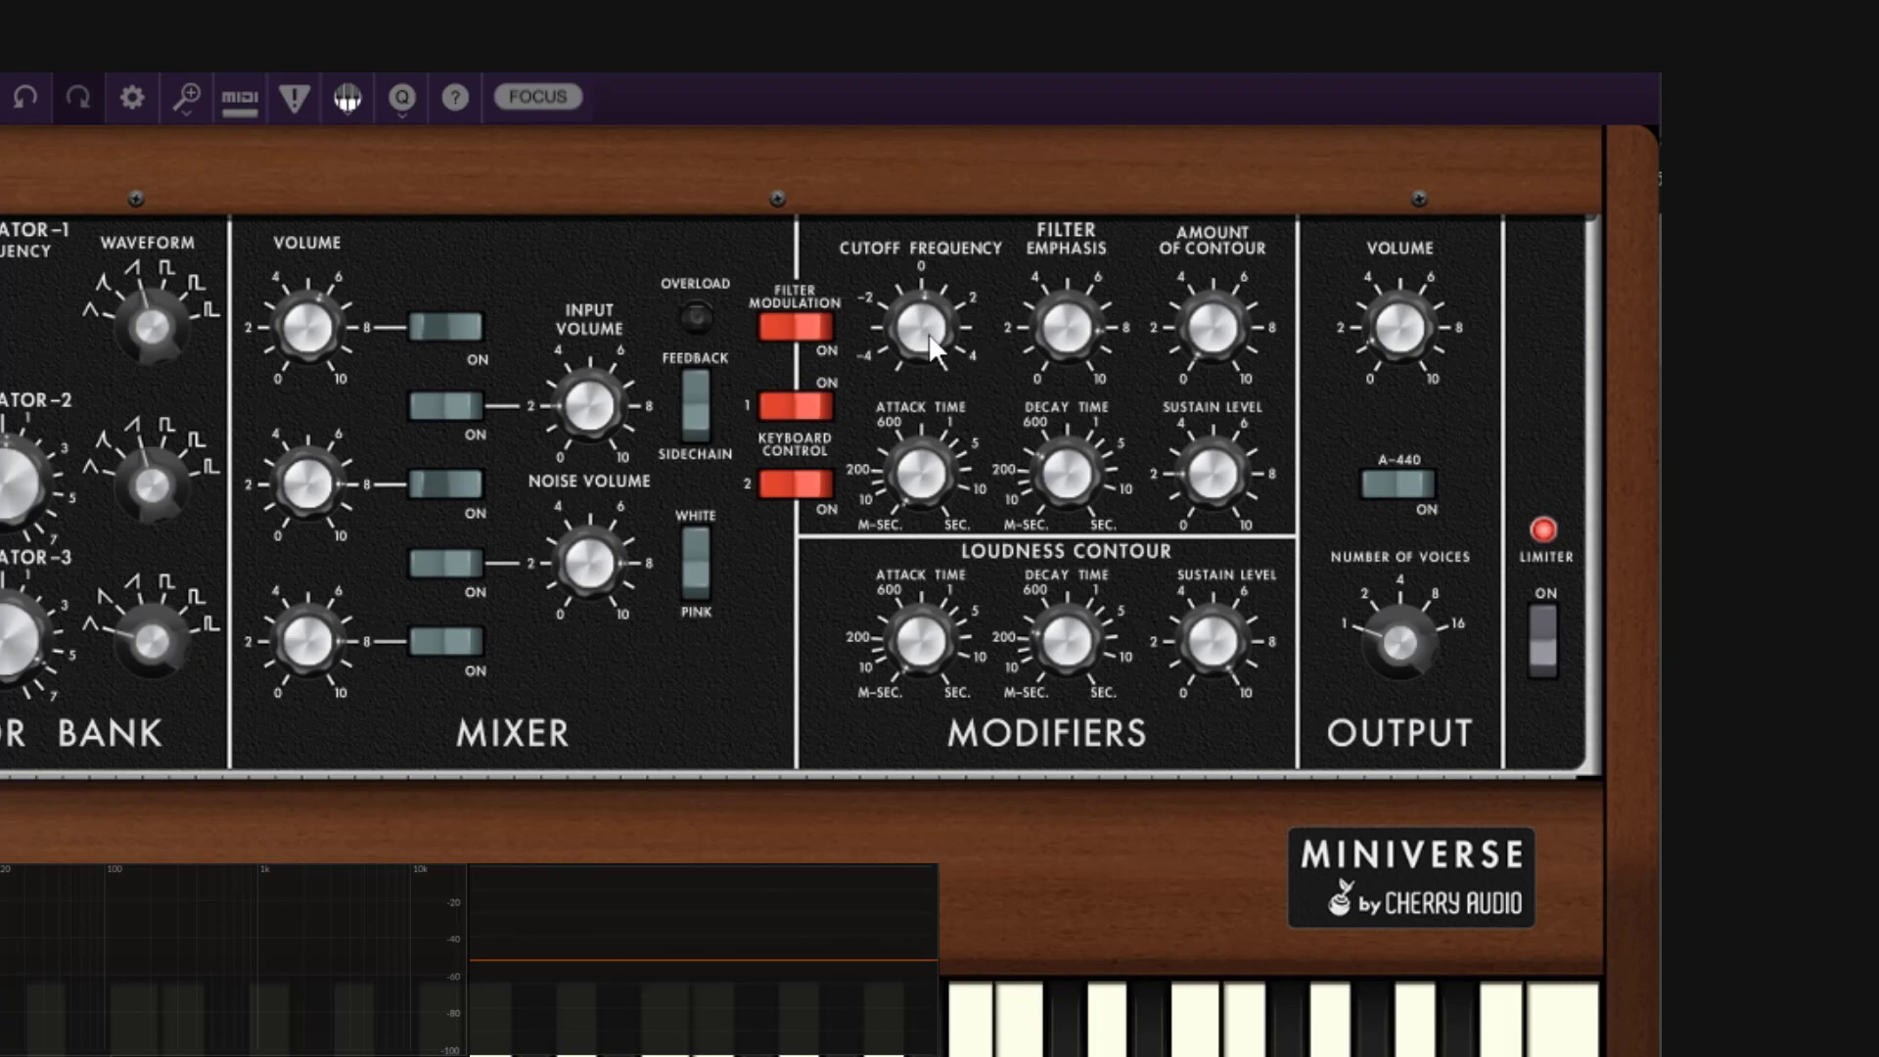
- Lower the filter cutoff frequency to 81.05 Hz and sweep it back up during a held note
{"action": "mouse_move", "coordinate": [929, 335]}
{"action": "left_mouse_down"}
{"action": "mouse_move", "coordinate": [943, 467]}
{"action": "mouse_move", "coordinate": [930, 353]}
{"action": "left_mouse_up"}
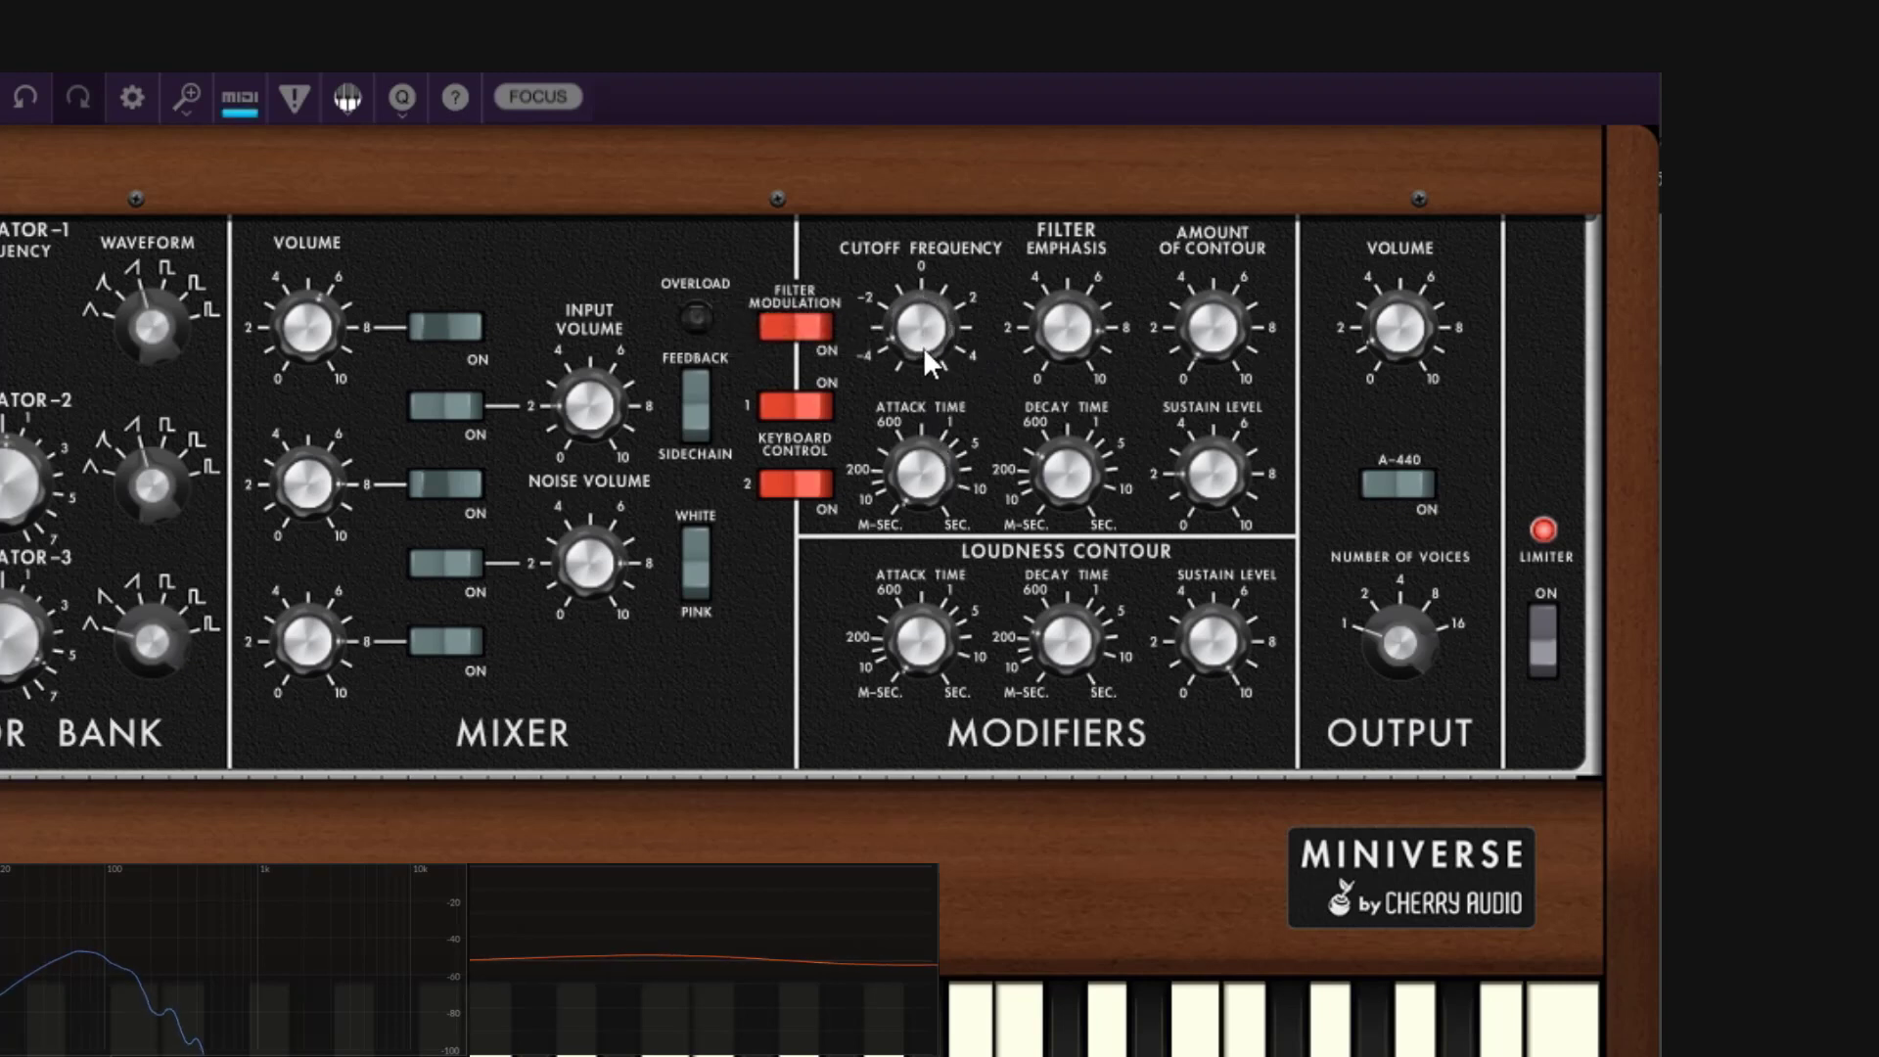
{"action": "mouse_move", "coordinate": [923, 346]}
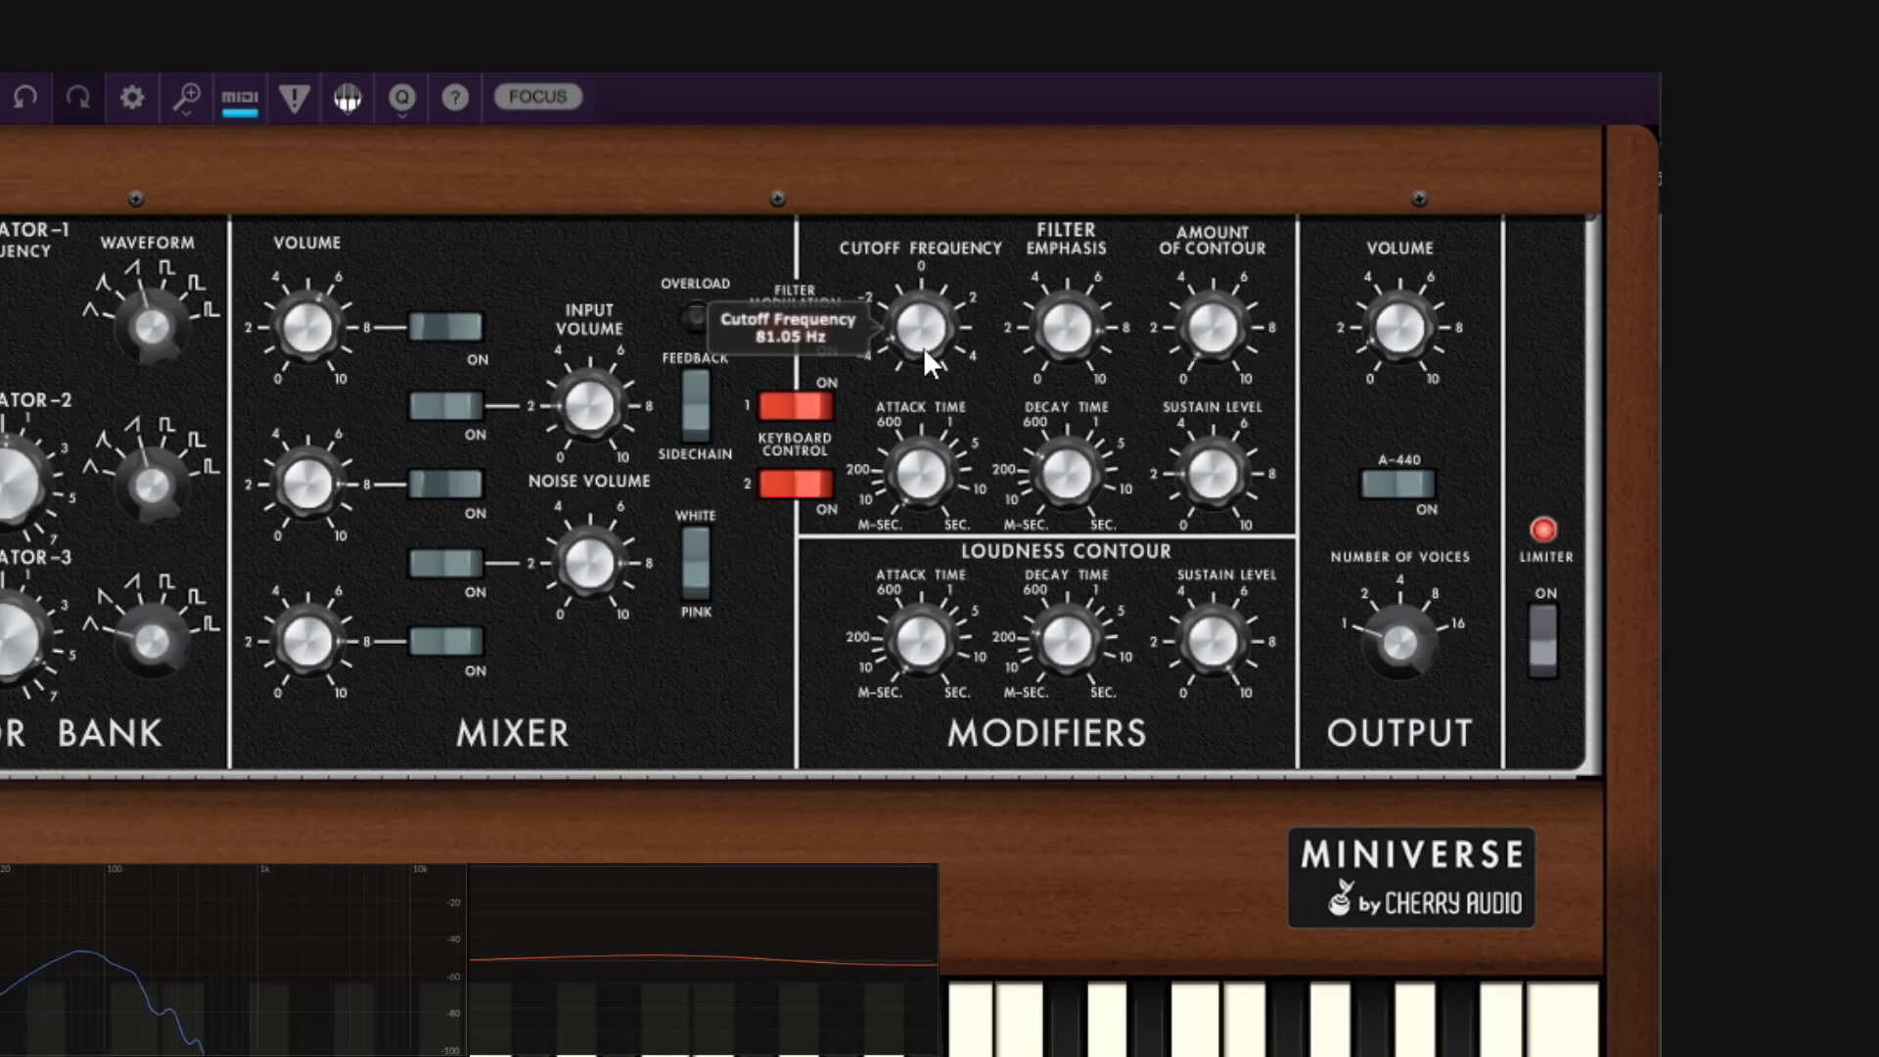
{"action": "left_click_drag", "start_coordinate": [923, 346], "coordinate": [955, 250]}
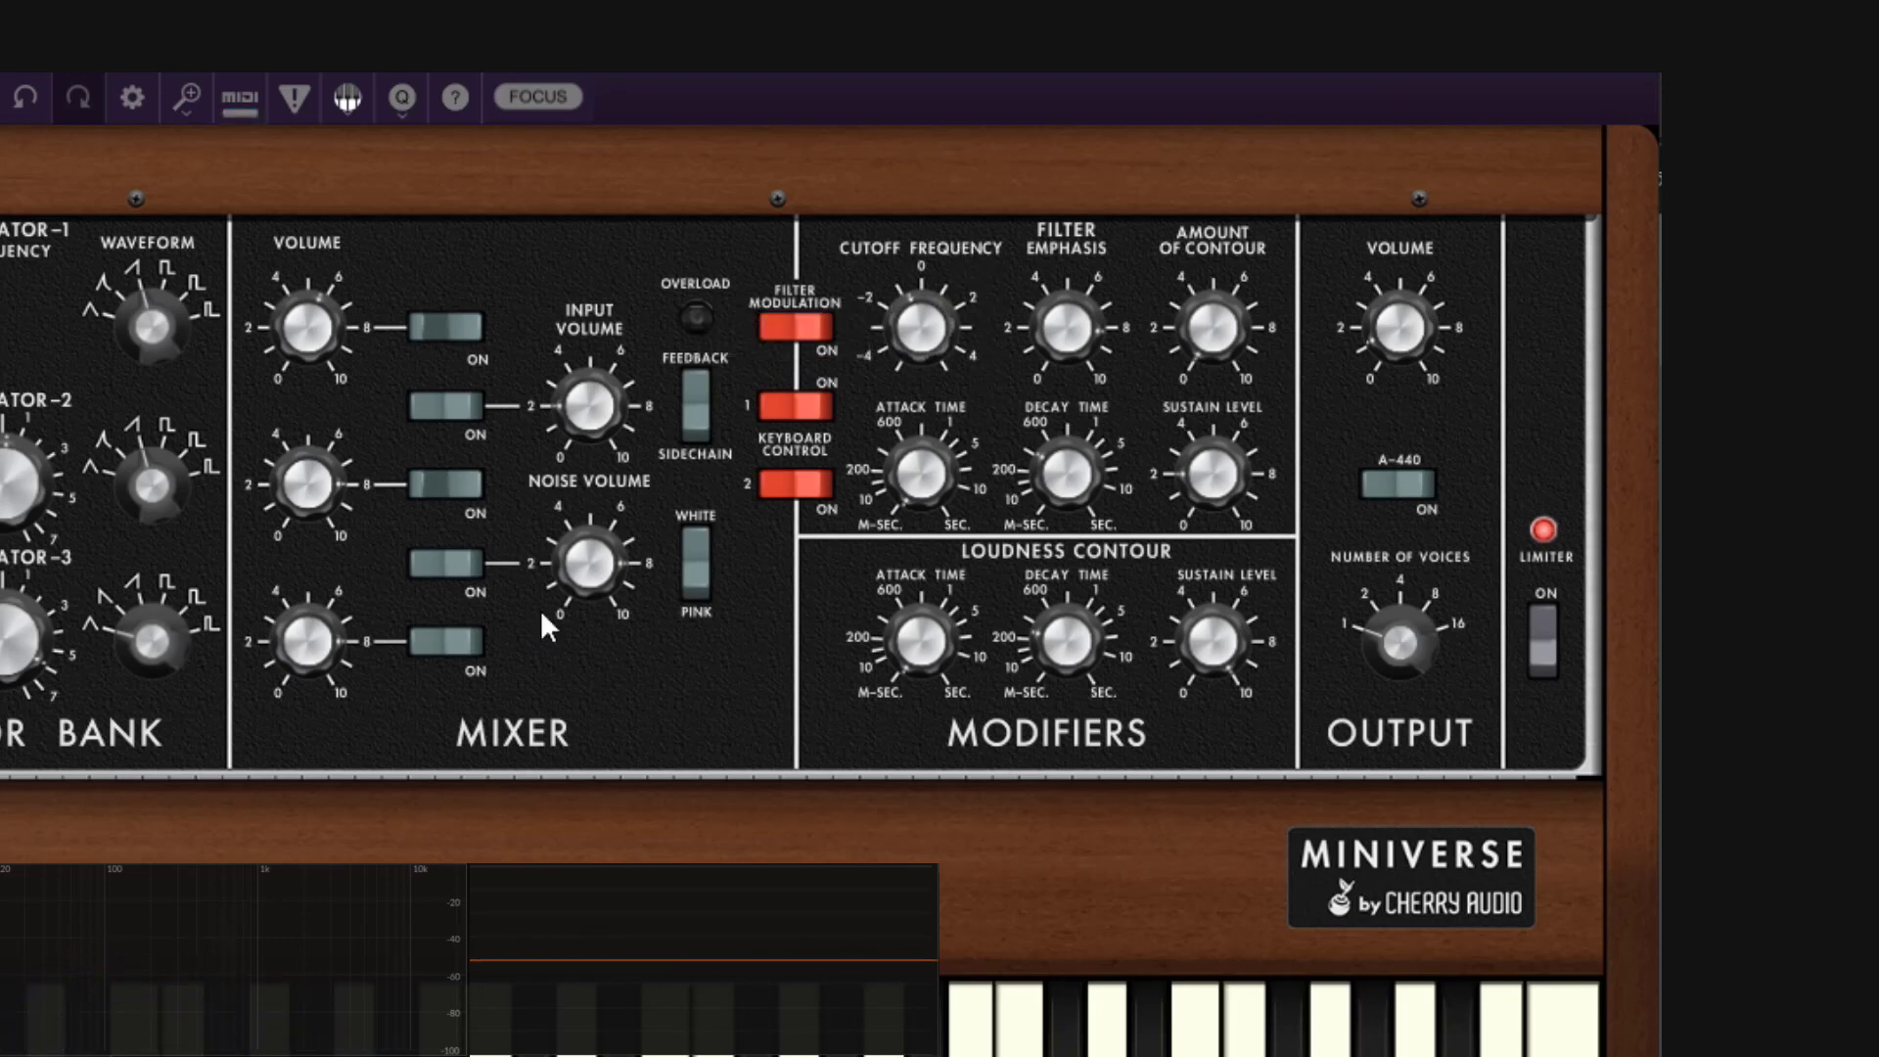
- Lower the filter cutoff frequency again and raise the filter's Amount of Contour
{"action": "left_click_drag", "start_coordinate": [941, 335], "coordinate": [1027, 402]}
{"action": "mouse_move", "coordinate": [1210, 332]}
{"action": "left_mouse_down"}
{"action": "mouse_move", "coordinate": [1269, 335]}
{"action": "mouse_move", "coordinate": [1224, 336]}
{"action": "left_mouse_up"}
{"action": "mouse_move", "coordinate": [934, 334]}
{"action": "left_mouse_down"}
{"action": "mouse_move", "coordinate": [924, 256]}
{"action": "mouse_move", "coordinate": [925, 329]}
{"action": "left_mouse_up"}
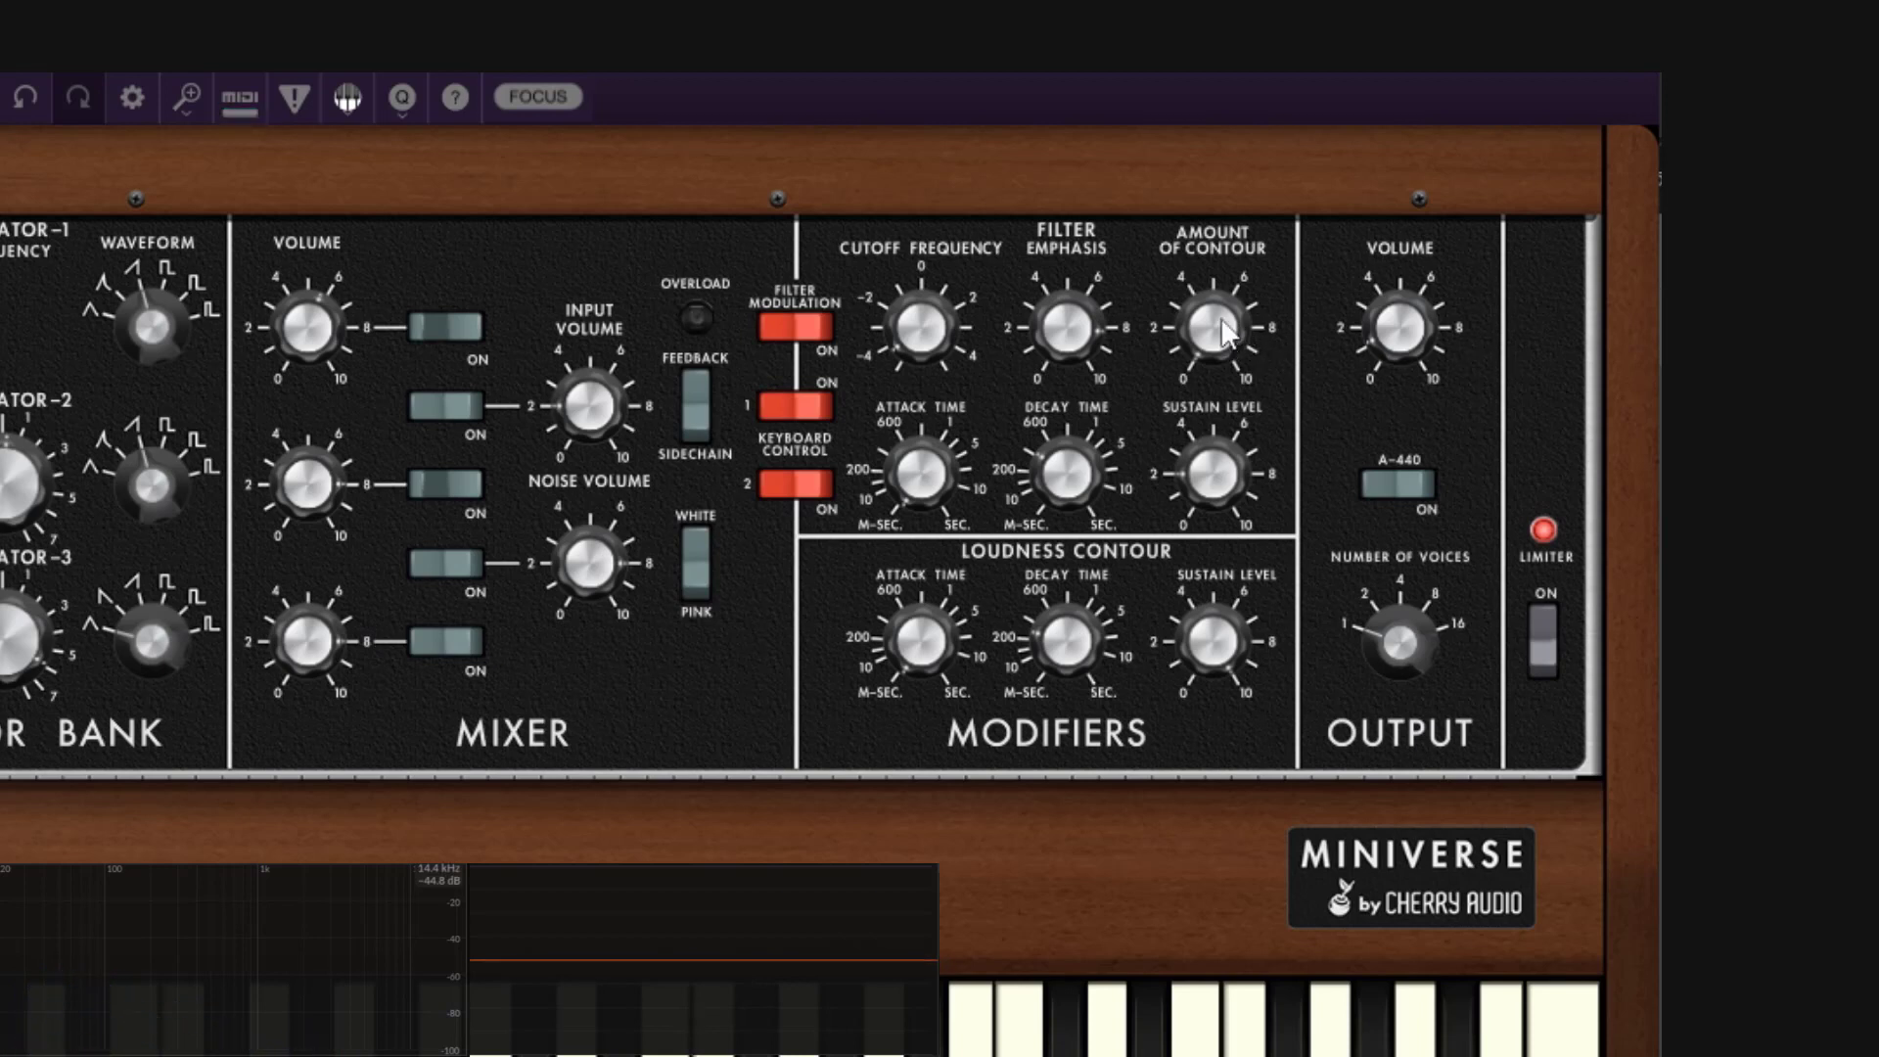
{"action": "left_click_drag", "start_coordinate": [1225, 327], "coordinate": [1219, 253]}
{"action": "left_click_drag", "start_coordinate": [1229, 153], "coordinate": [1236, 138]}
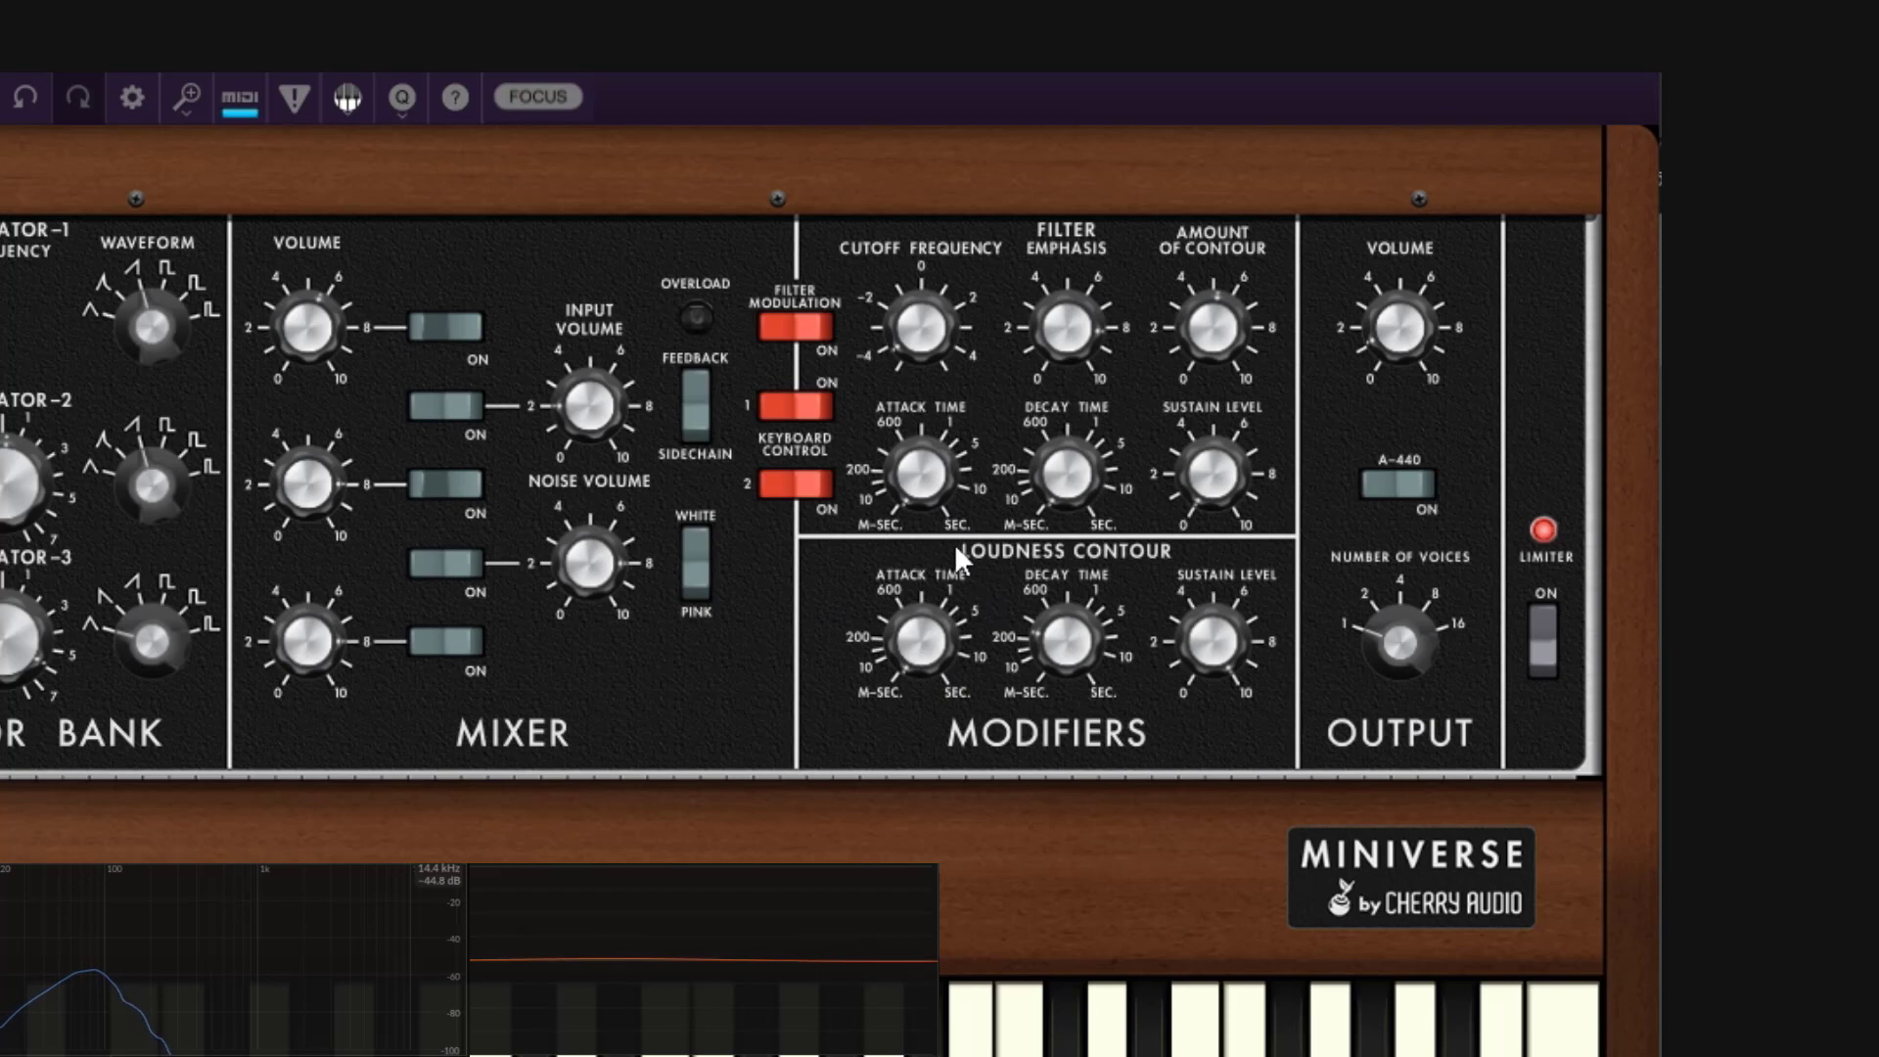
- Vary the filter contour's attack time, including 824 ms and 523 ms, to compare how quickly the filter opens
{"action": "mouse_move", "coordinate": [924, 446]}
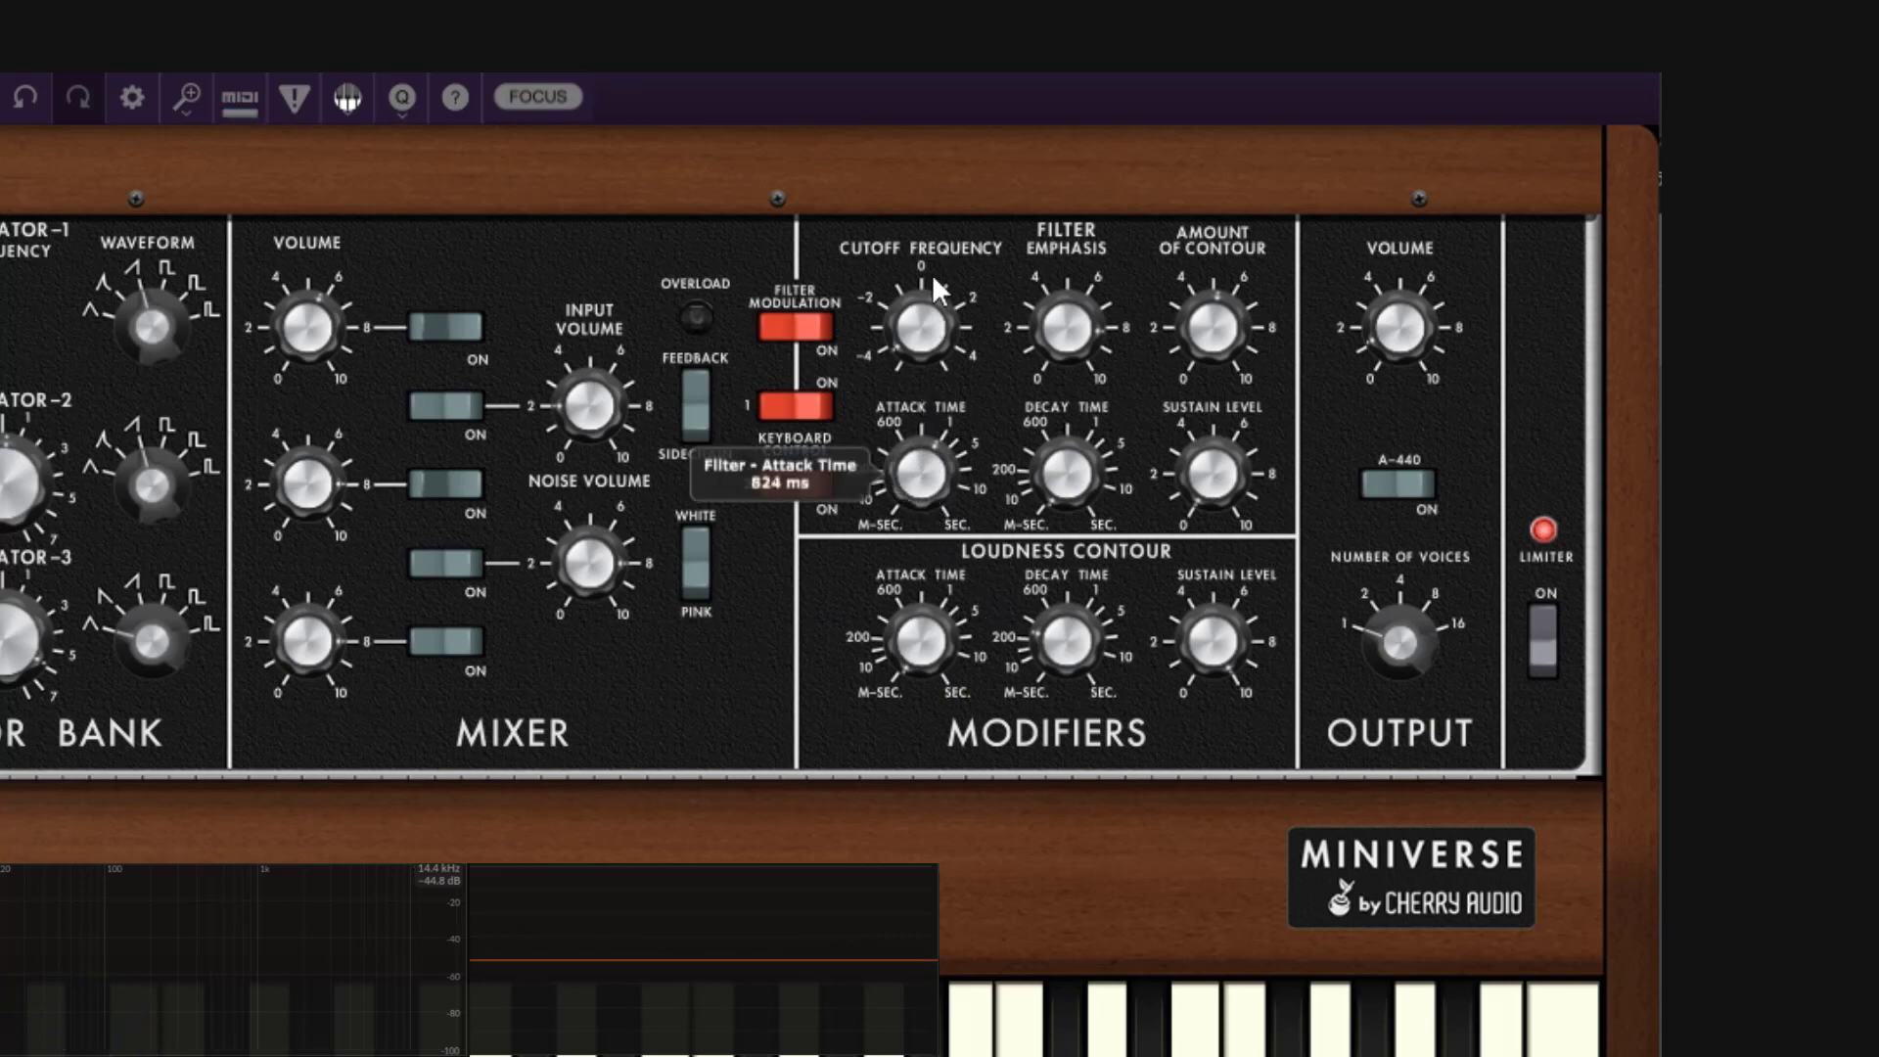
{"action": "left_click_drag", "start_coordinate": [938, 252], "coordinate": [943, 235]}
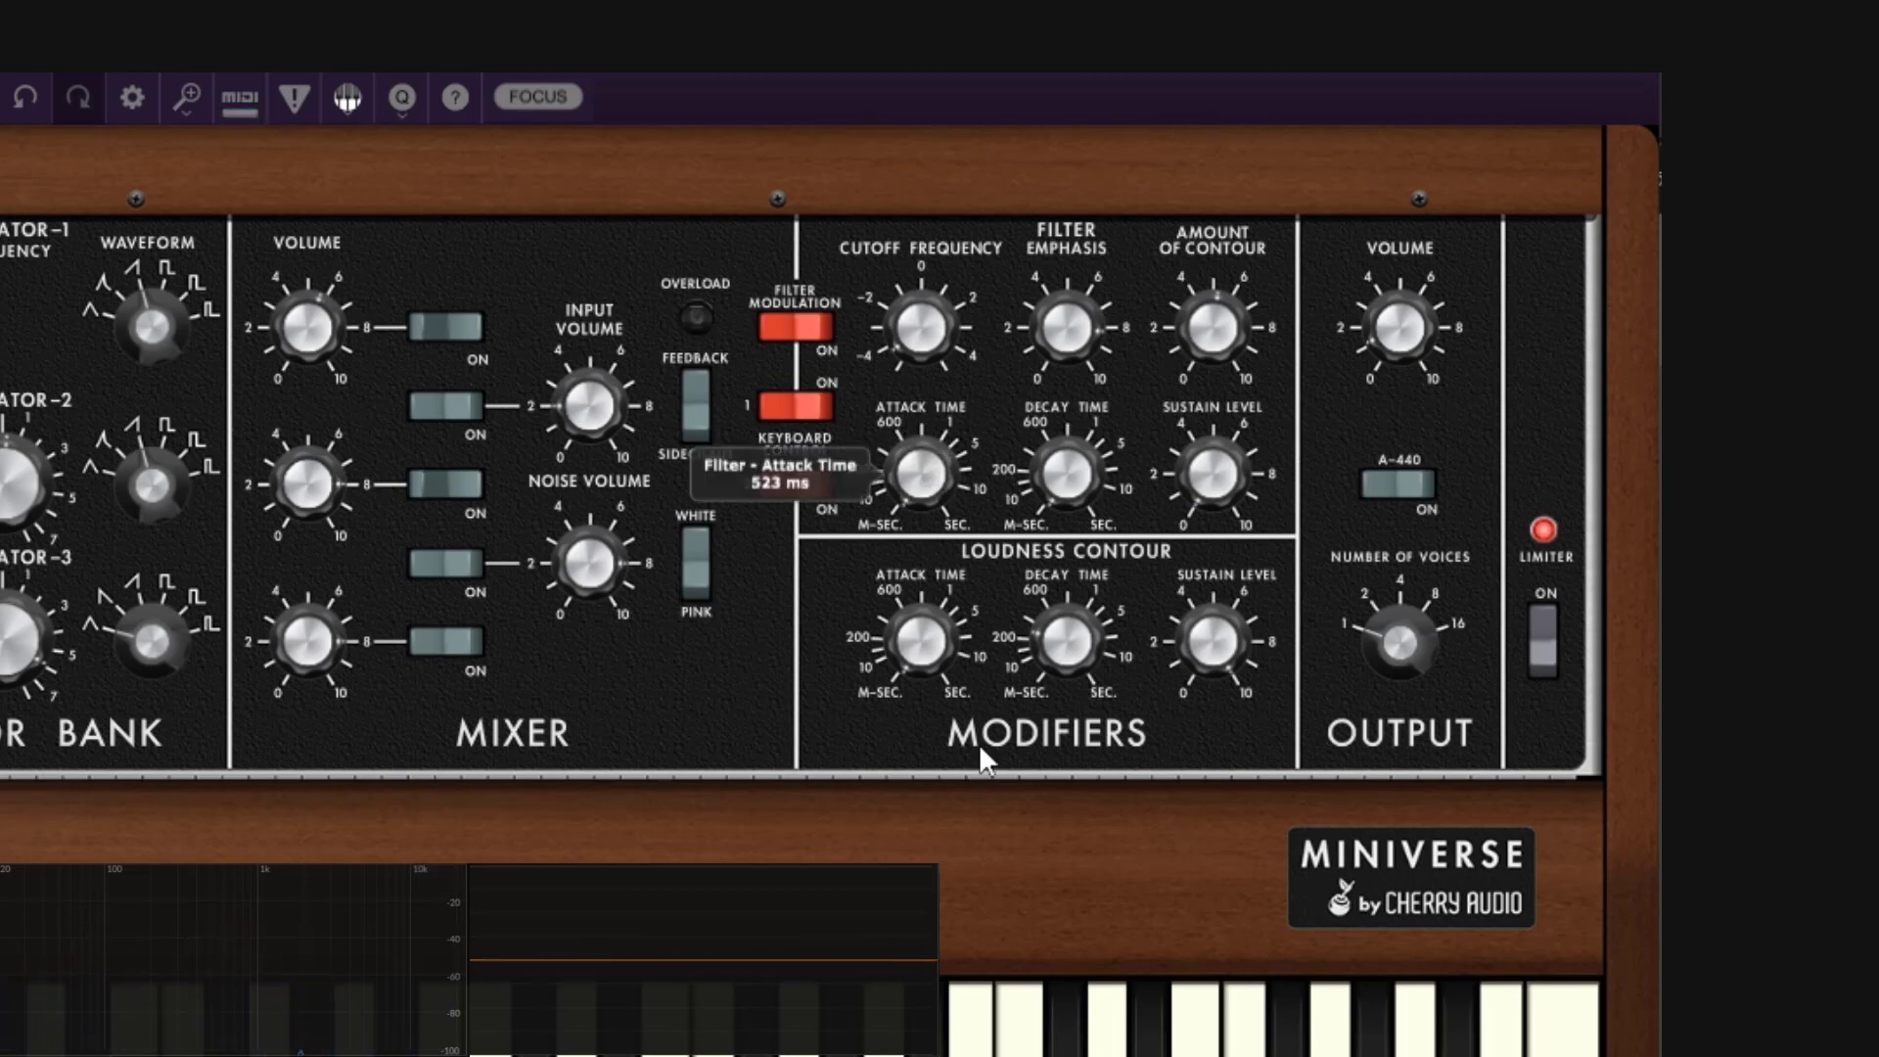
{"action": "left_click_drag", "start_coordinate": [934, 501], "coordinate": [984, 624]}
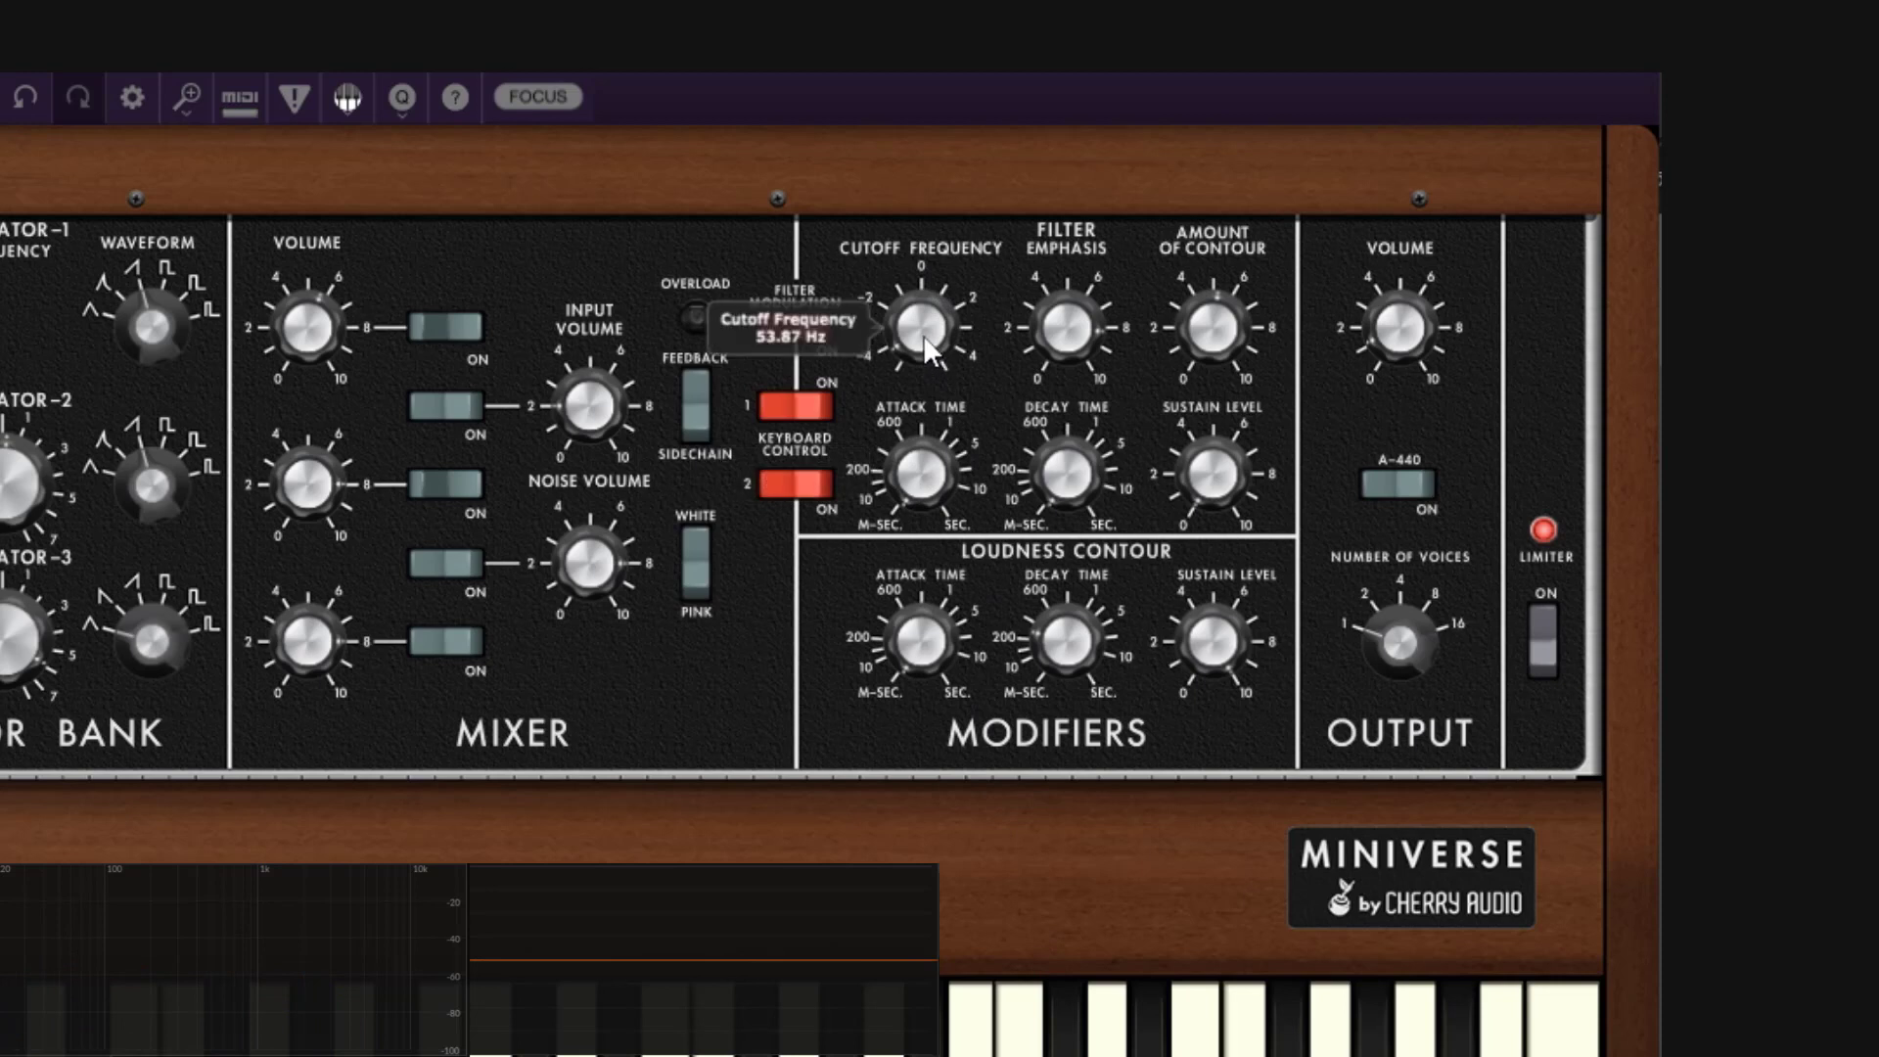
- Lower the filter cutoff frequency, lengthen the filter contour's attack time past 2034 ms, and shorten it again
{"action": "left_click_drag", "start_coordinate": [924, 335], "coordinate": [934, 406]}
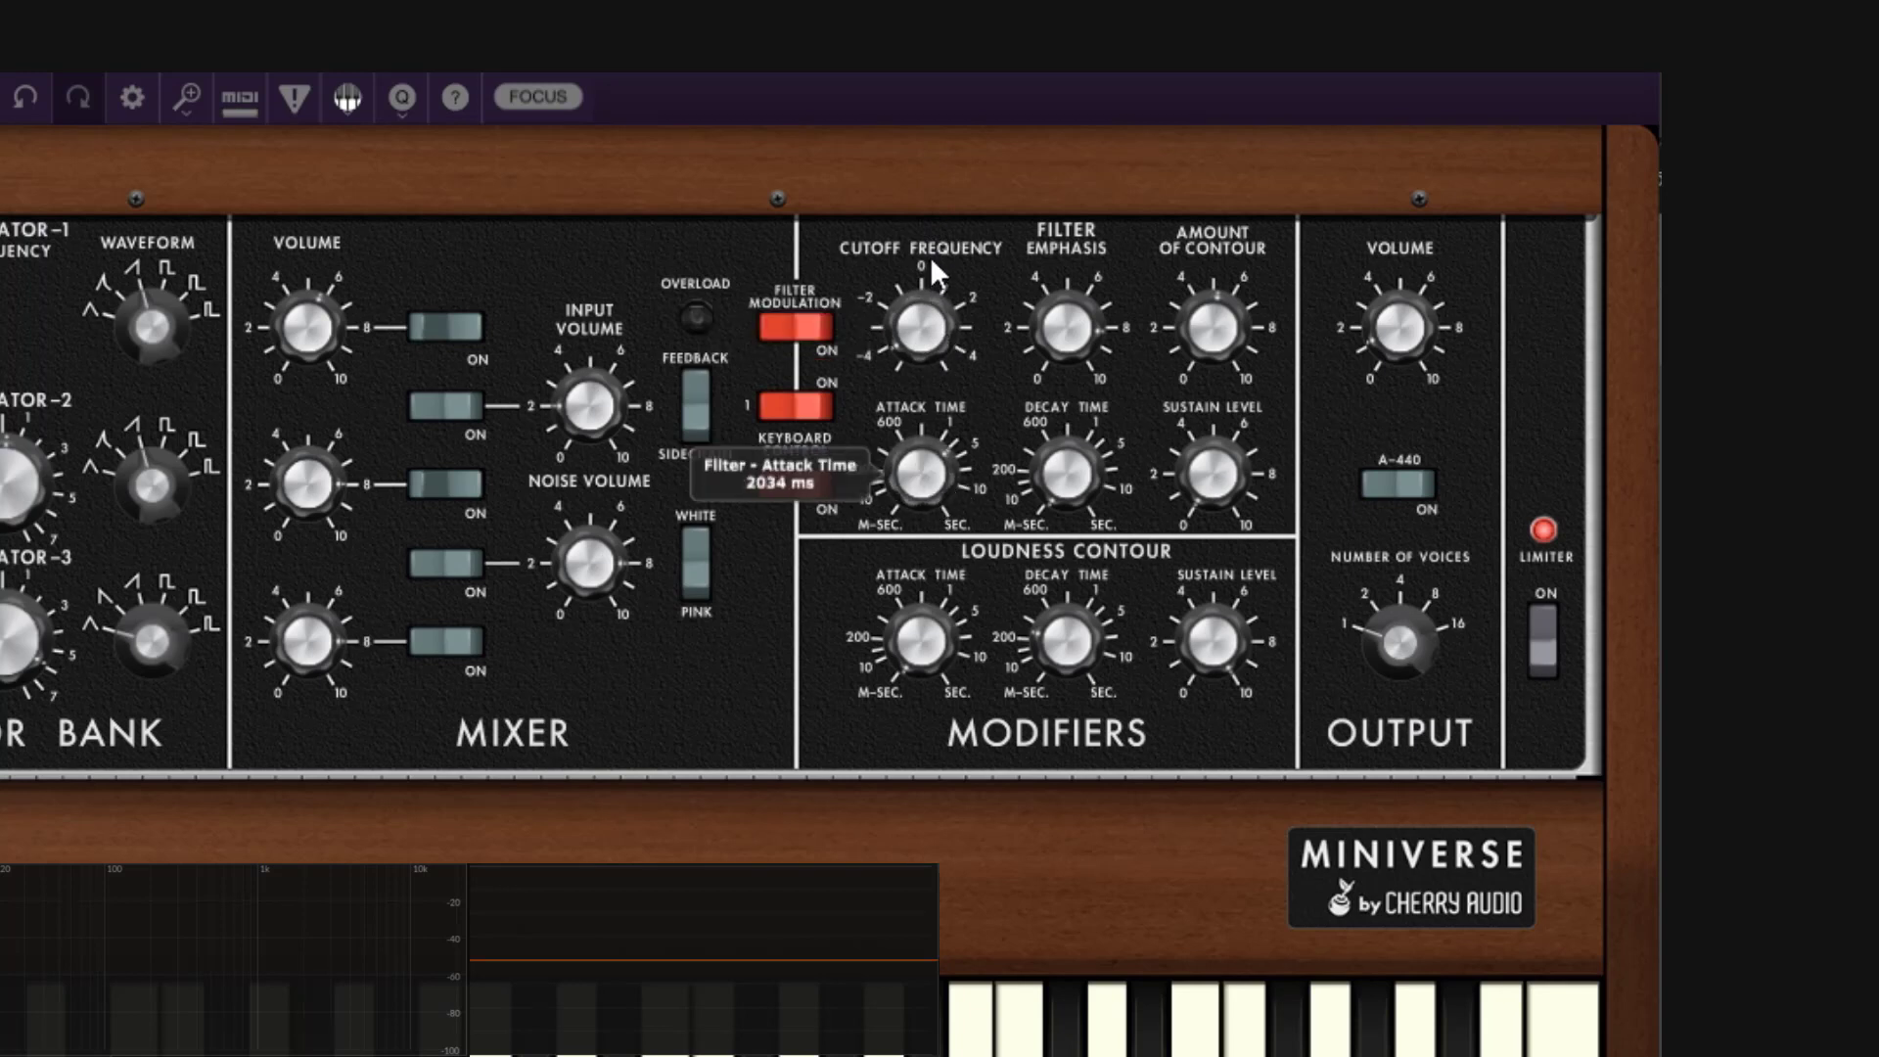
{"action": "left_click_drag", "start_coordinate": [930, 257], "coordinate": [932, 237]}
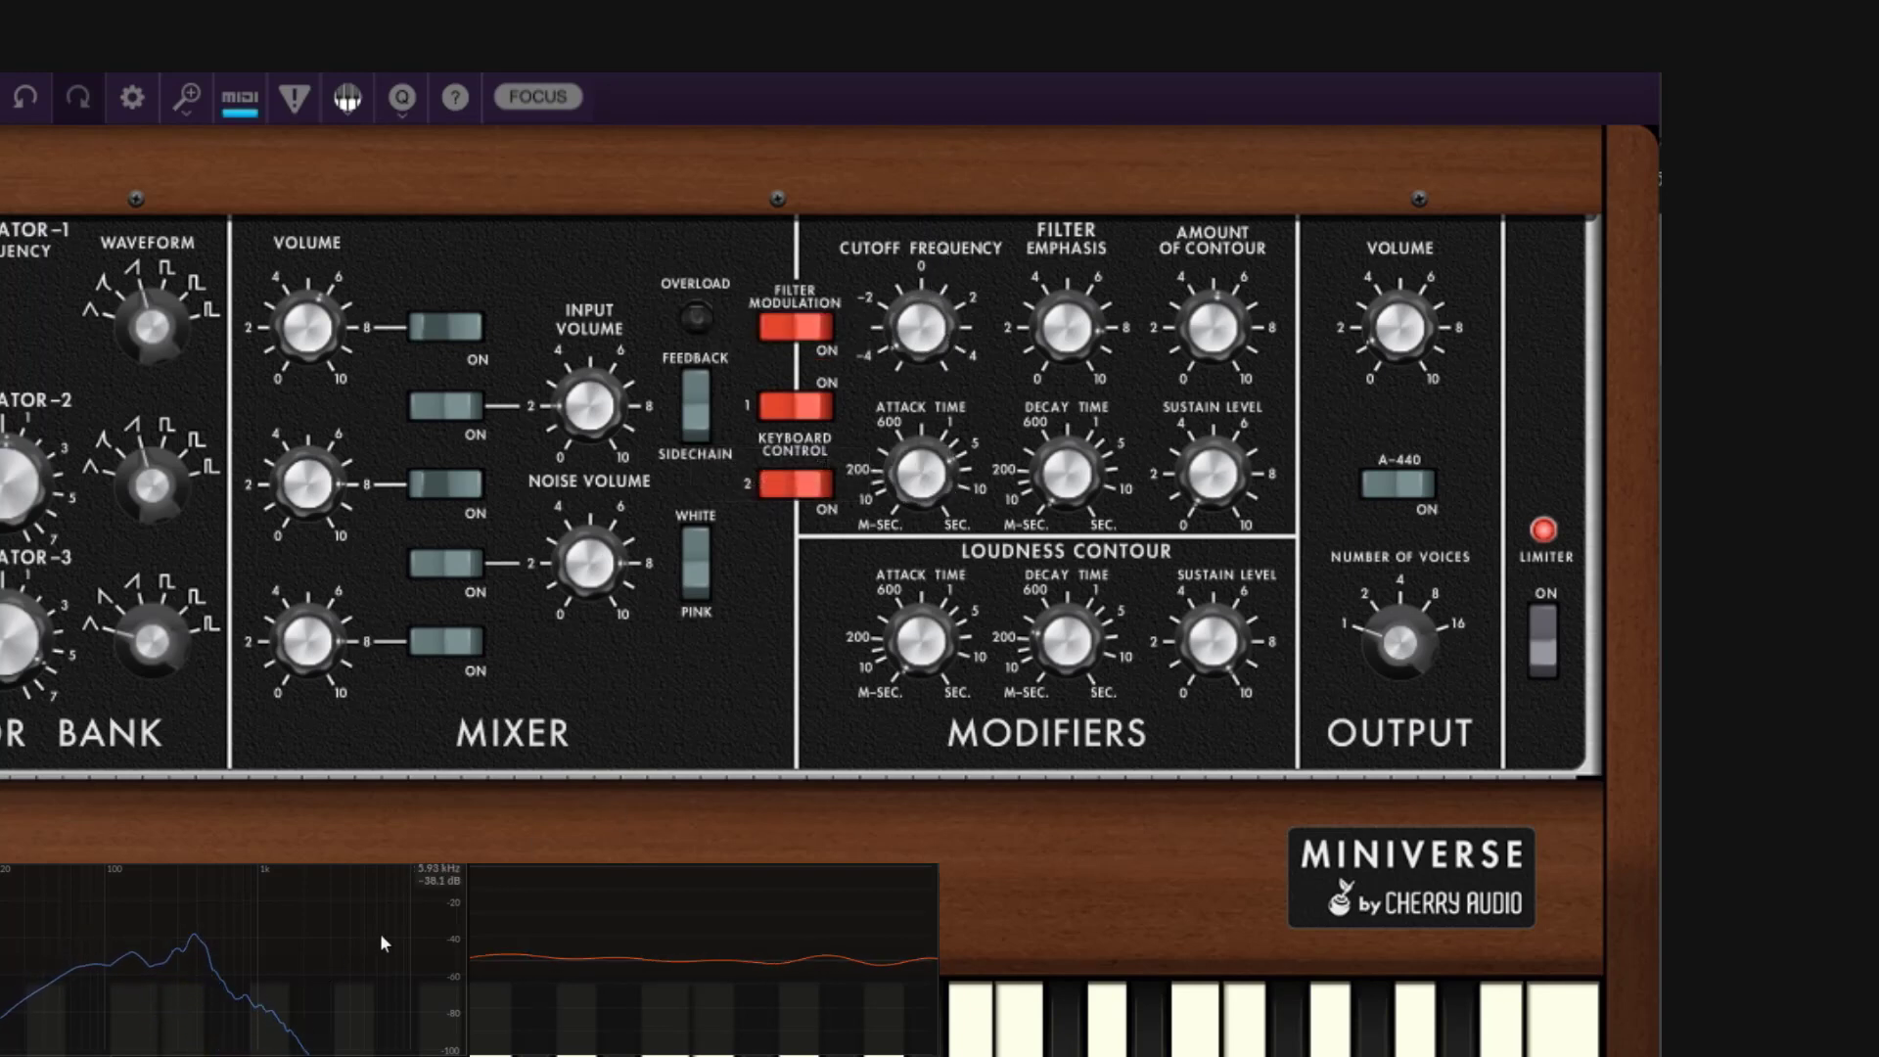
{"action": "left_click_drag", "start_coordinate": [935, 343], "coordinate": [1008, 509]}
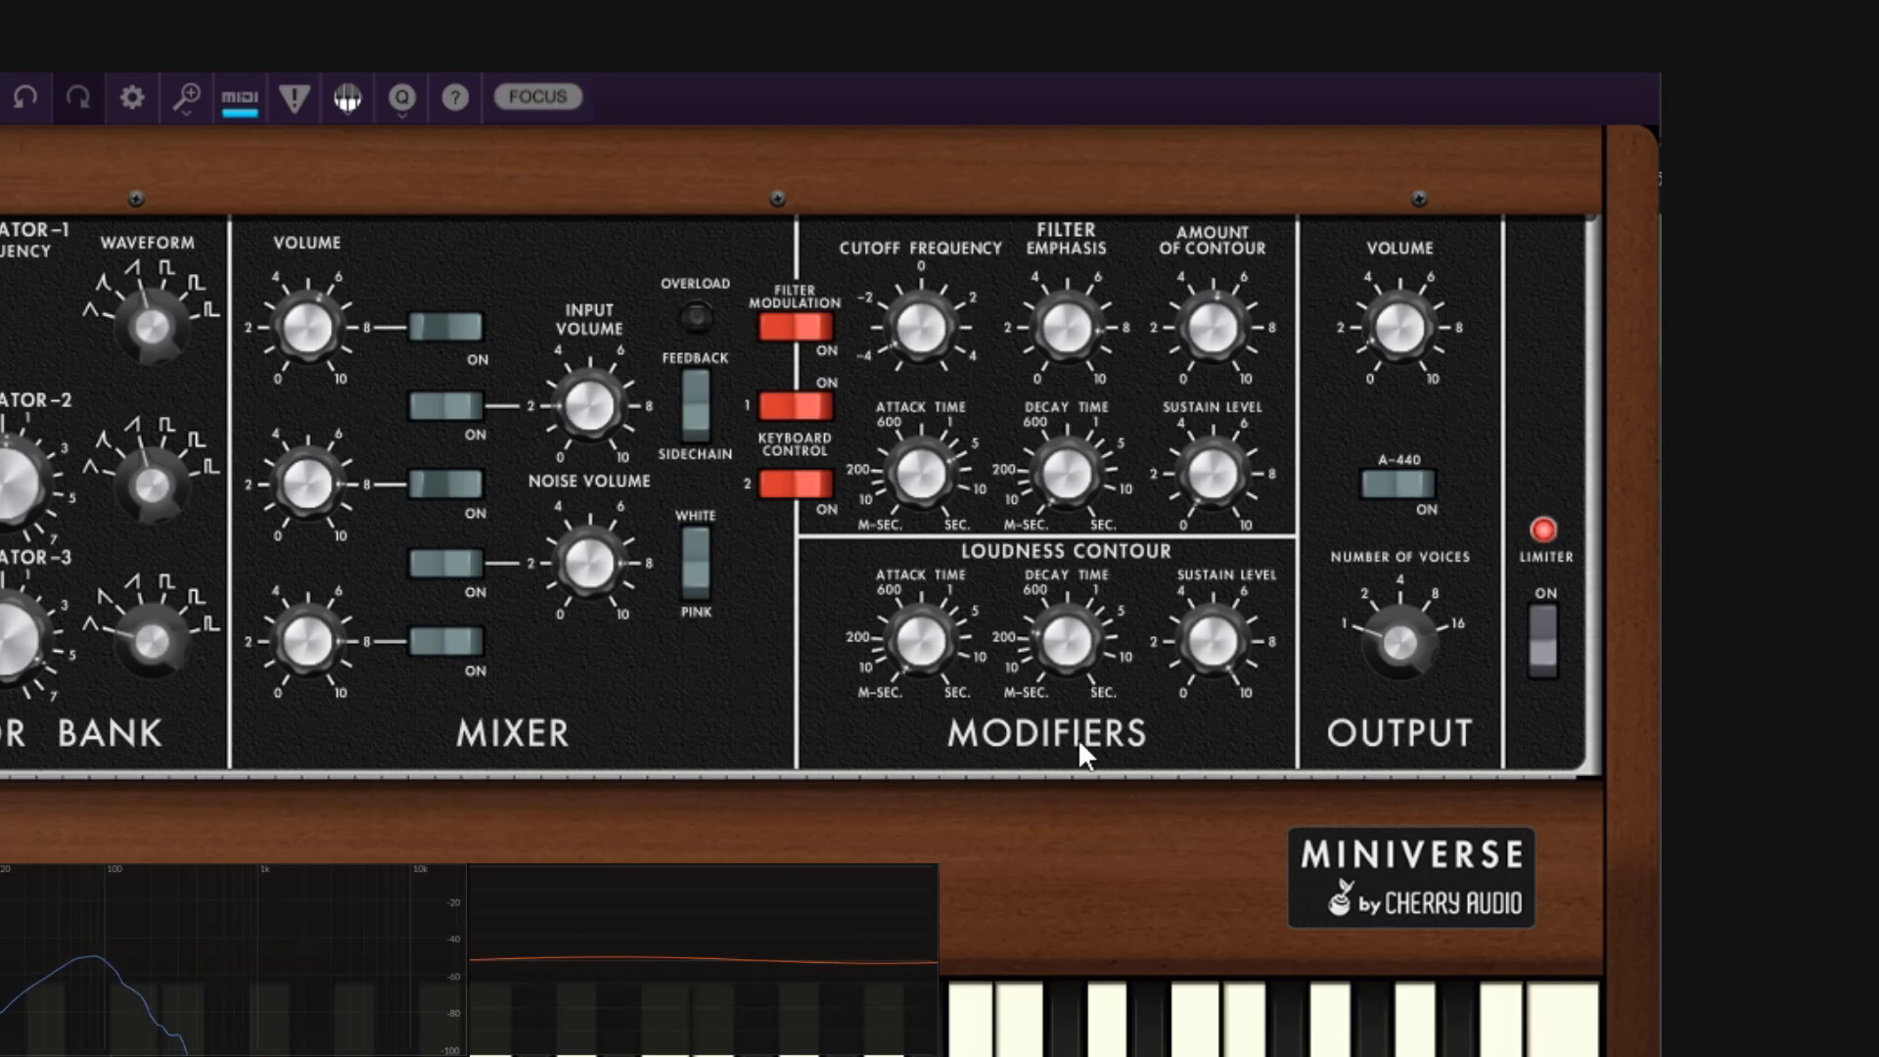
- Lengthen the filter contour's decay time and raise the Amount of Contour, checking the filter sustain level
{"action": "left_click_drag", "start_coordinate": [1084, 471], "coordinate": [1071, 358]}
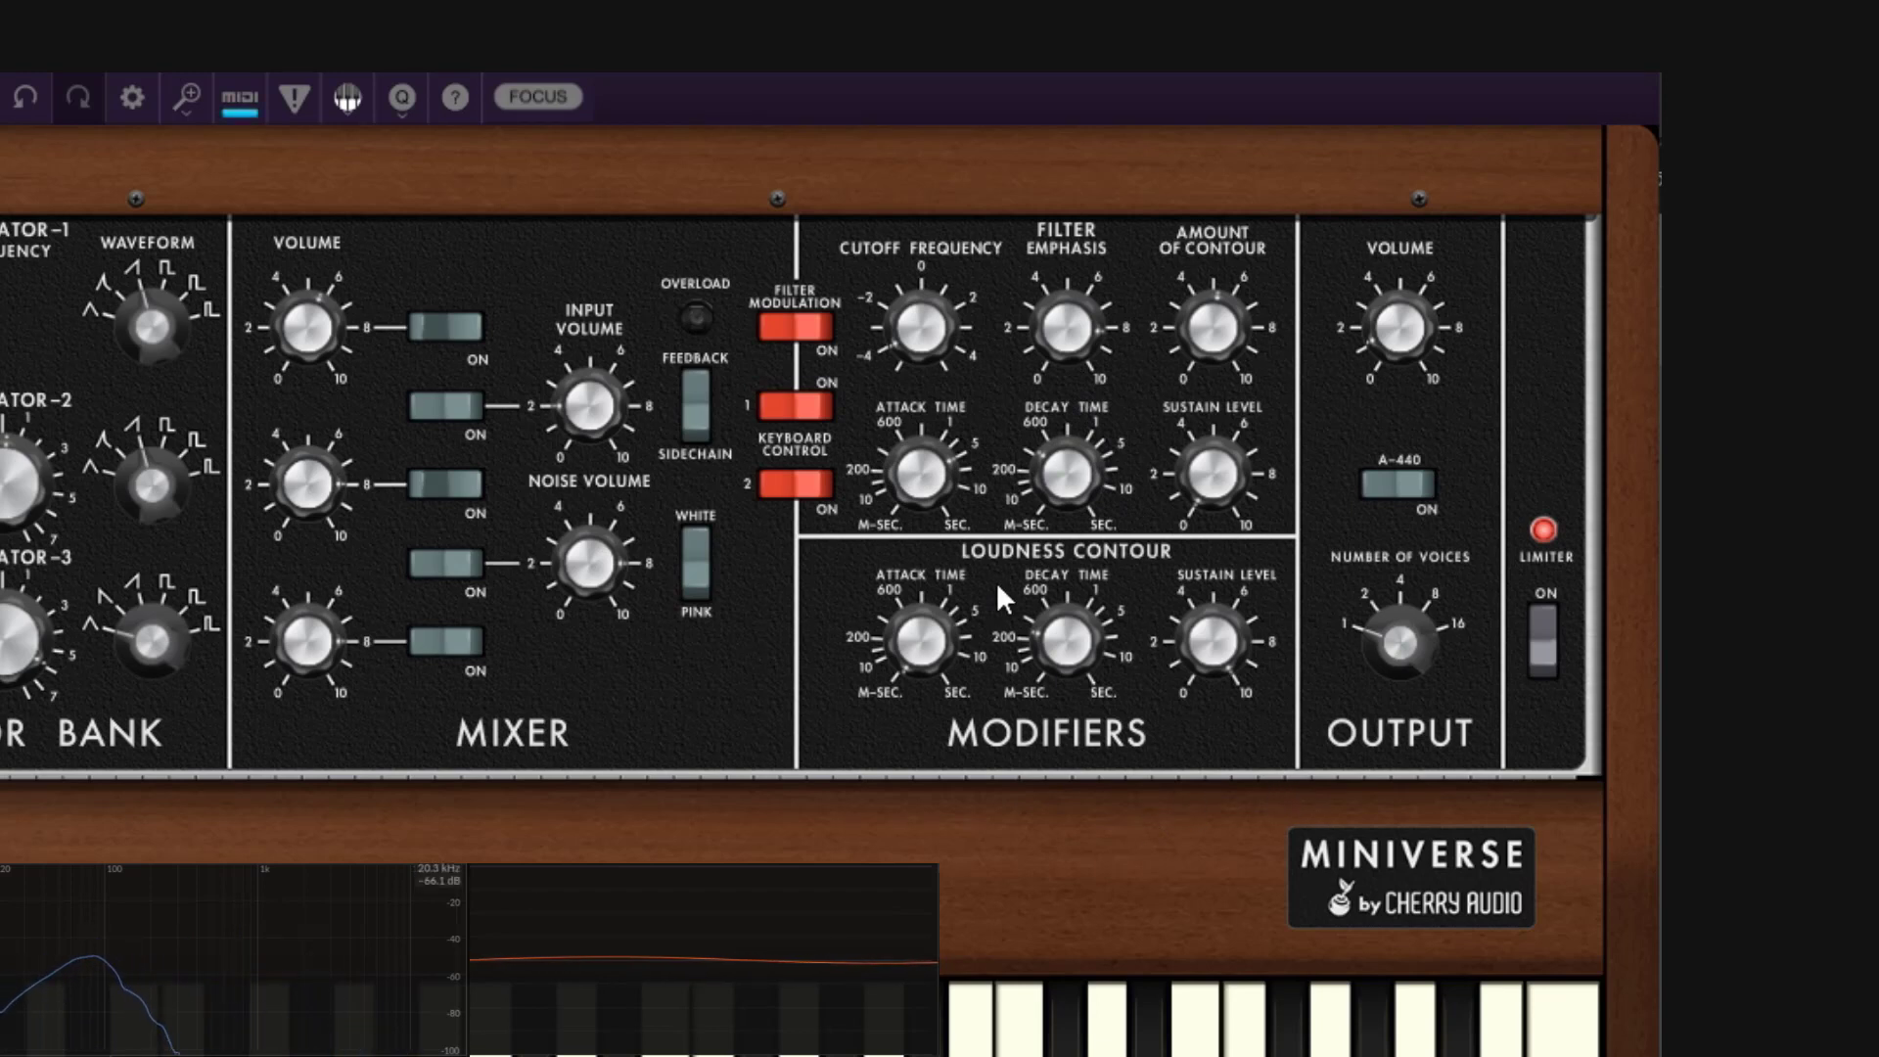
{"action": "left_click_drag", "start_coordinate": [1079, 482], "coordinate": [1095, 344]}
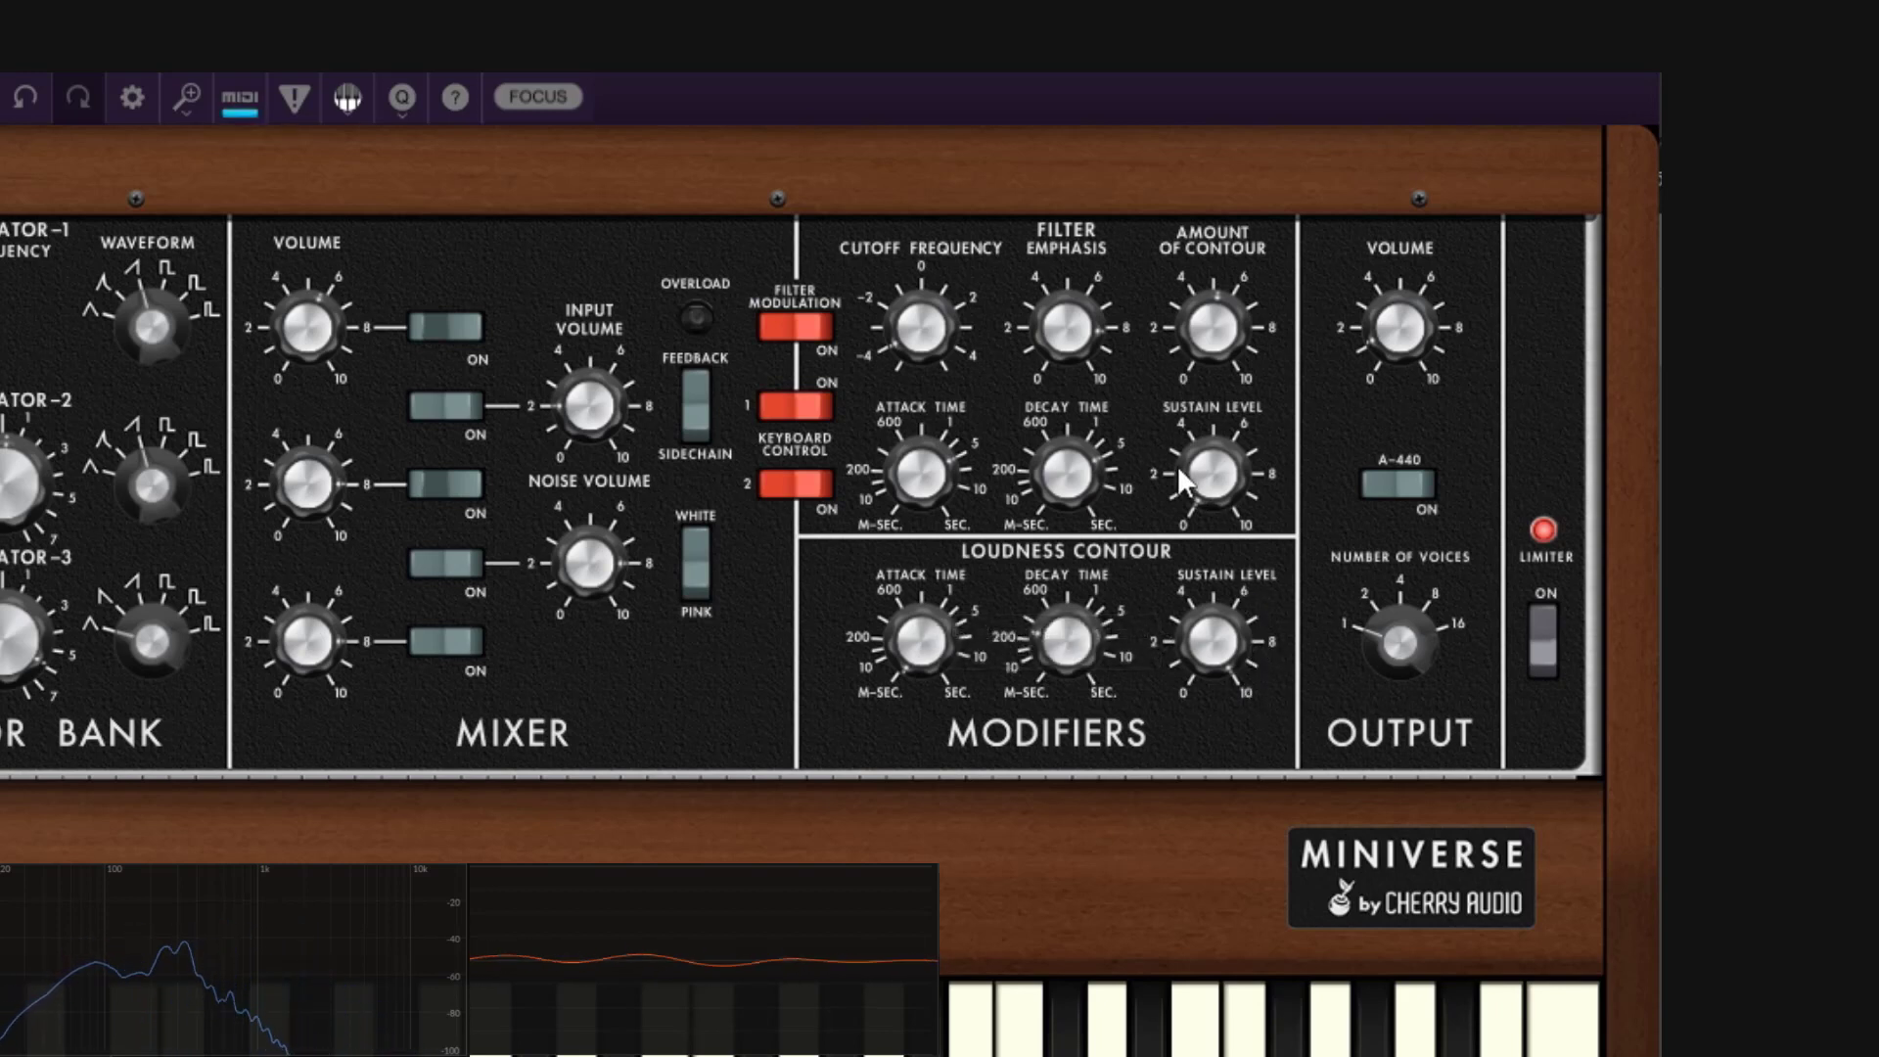
{"action": "mouse_move", "coordinate": [1177, 465]}
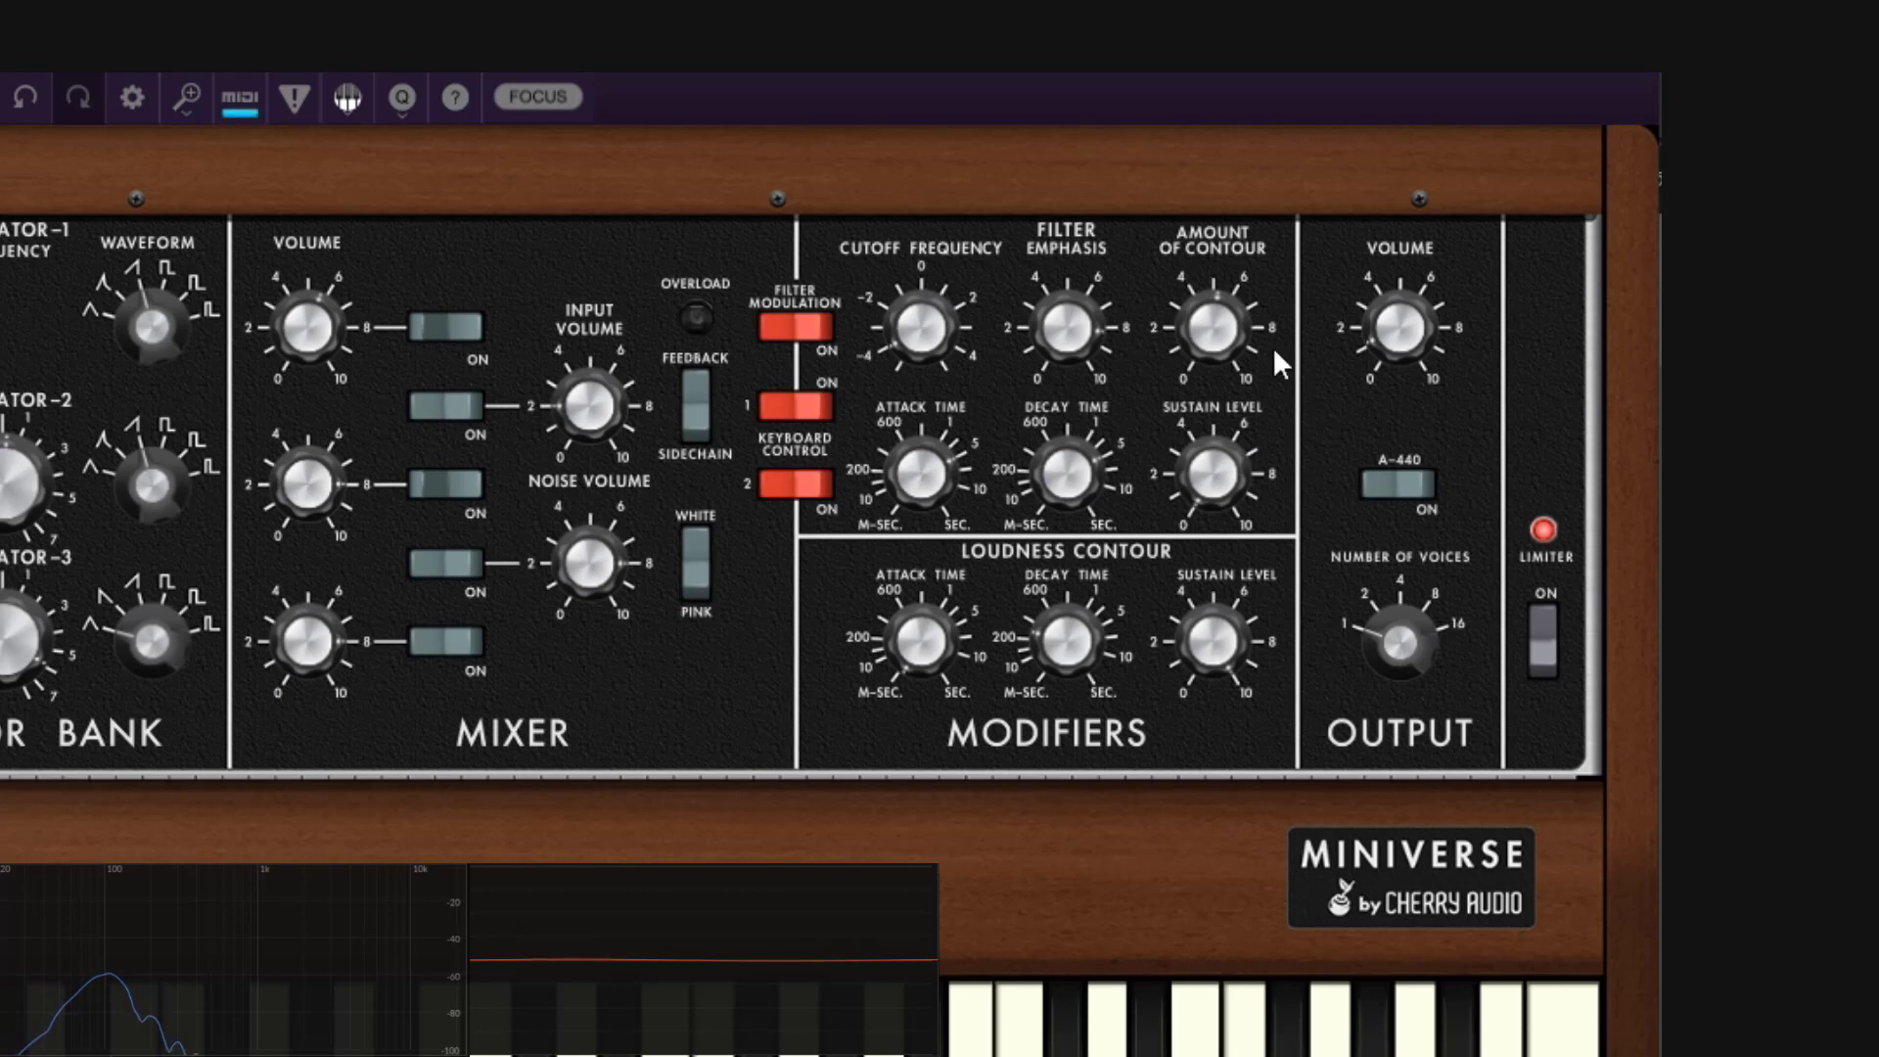
{"action": "mouse_move", "coordinate": [1223, 334]}
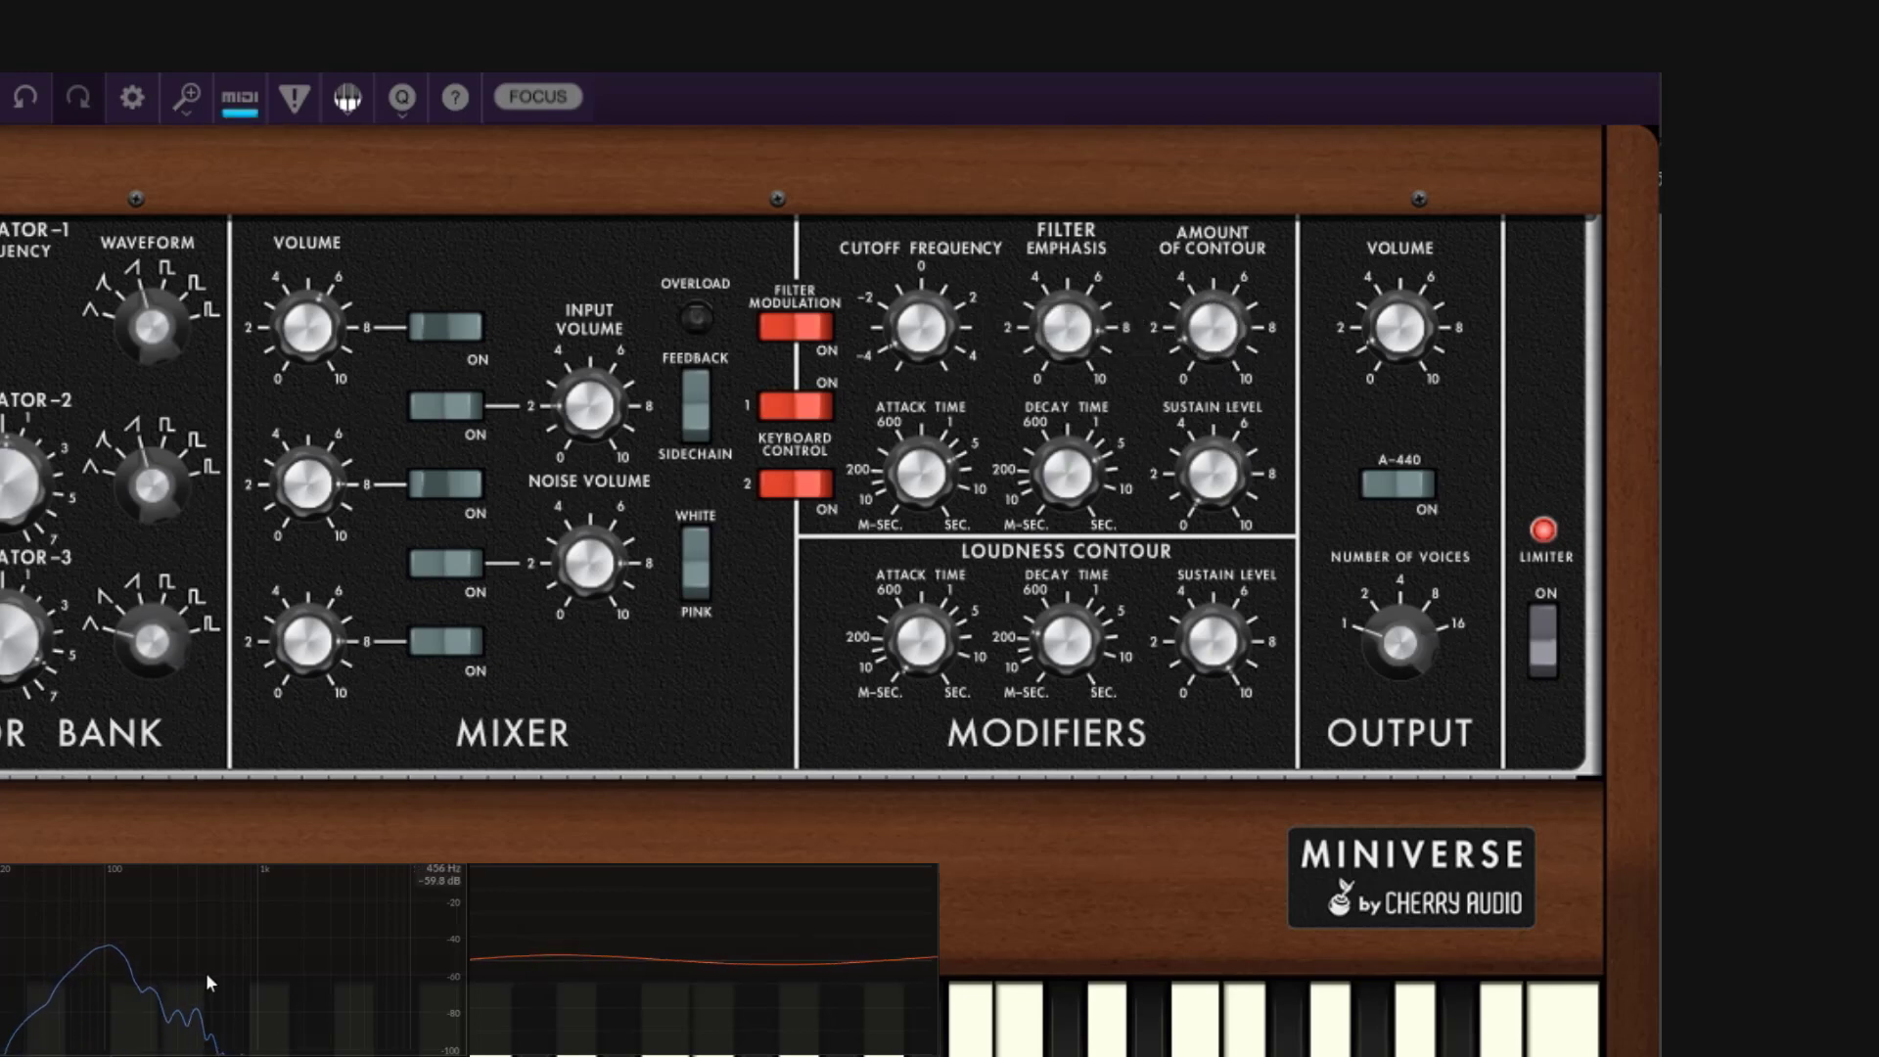
{"action": "left_click_drag", "start_coordinate": [1186, 304], "coordinate": [1258, 80]}
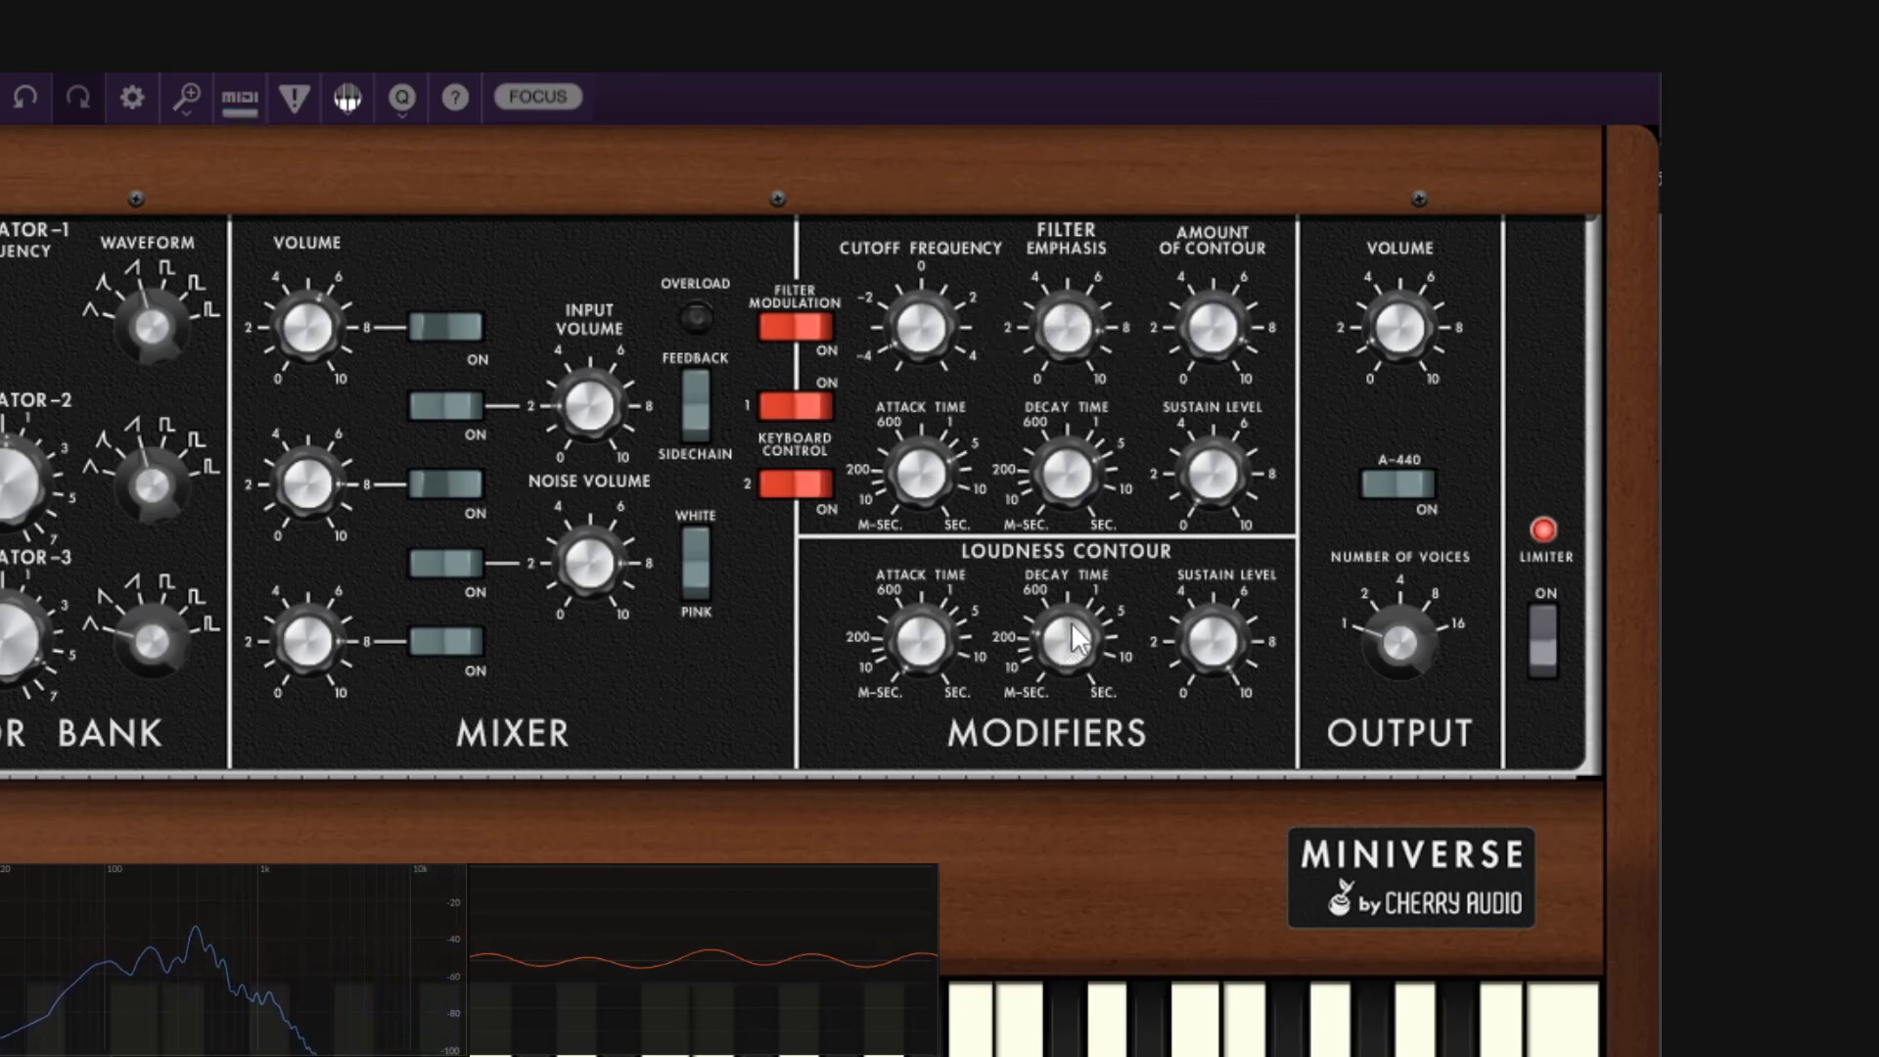
{"action": "mouse_move", "coordinate": [1229, 479]}
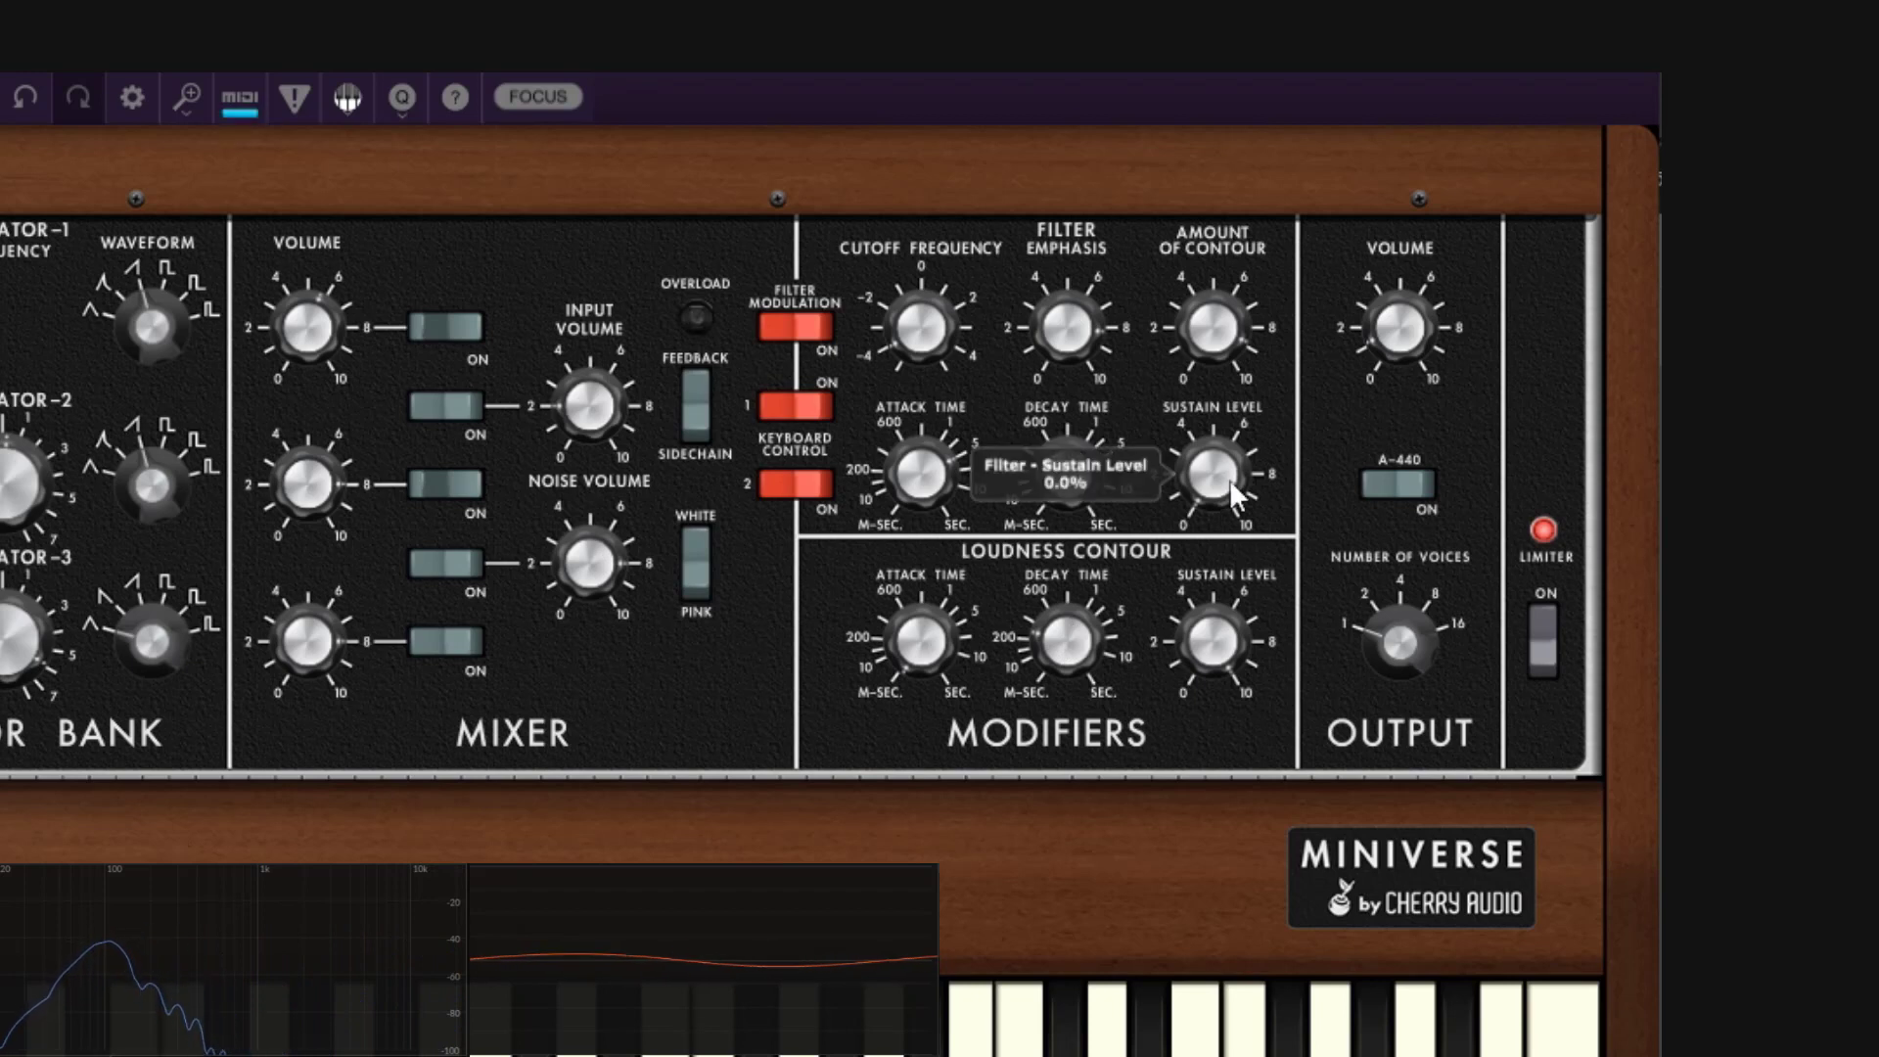
- Raise the filter contour's sustain level through 27.0%, lower the Amount of Contour and shorten the filter attack time through 701 ms
{"action": "left_click_drag", "start_coordinate": [1230, 450], "coordinate": [1225, 384]}
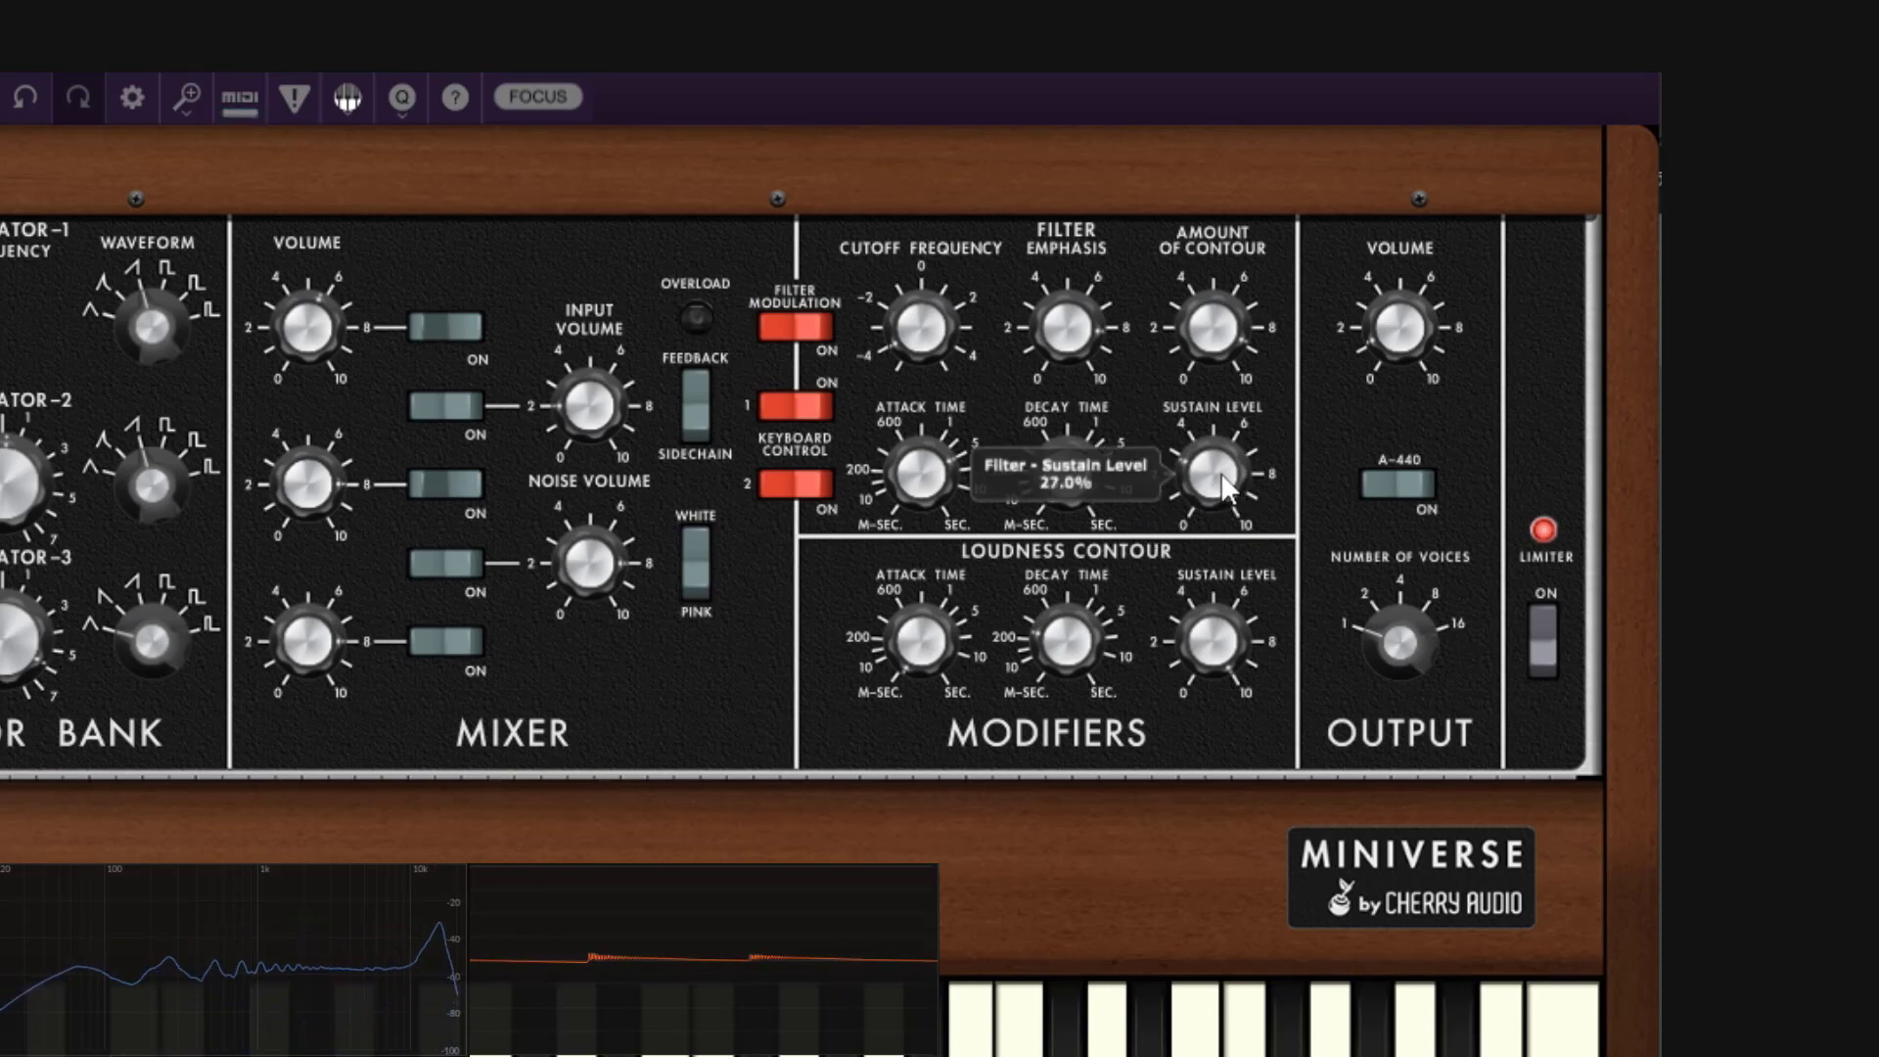
{"action": "left_click_drag", "start_coordinate": [1216, 331], "coordinate": [1236, 389]}
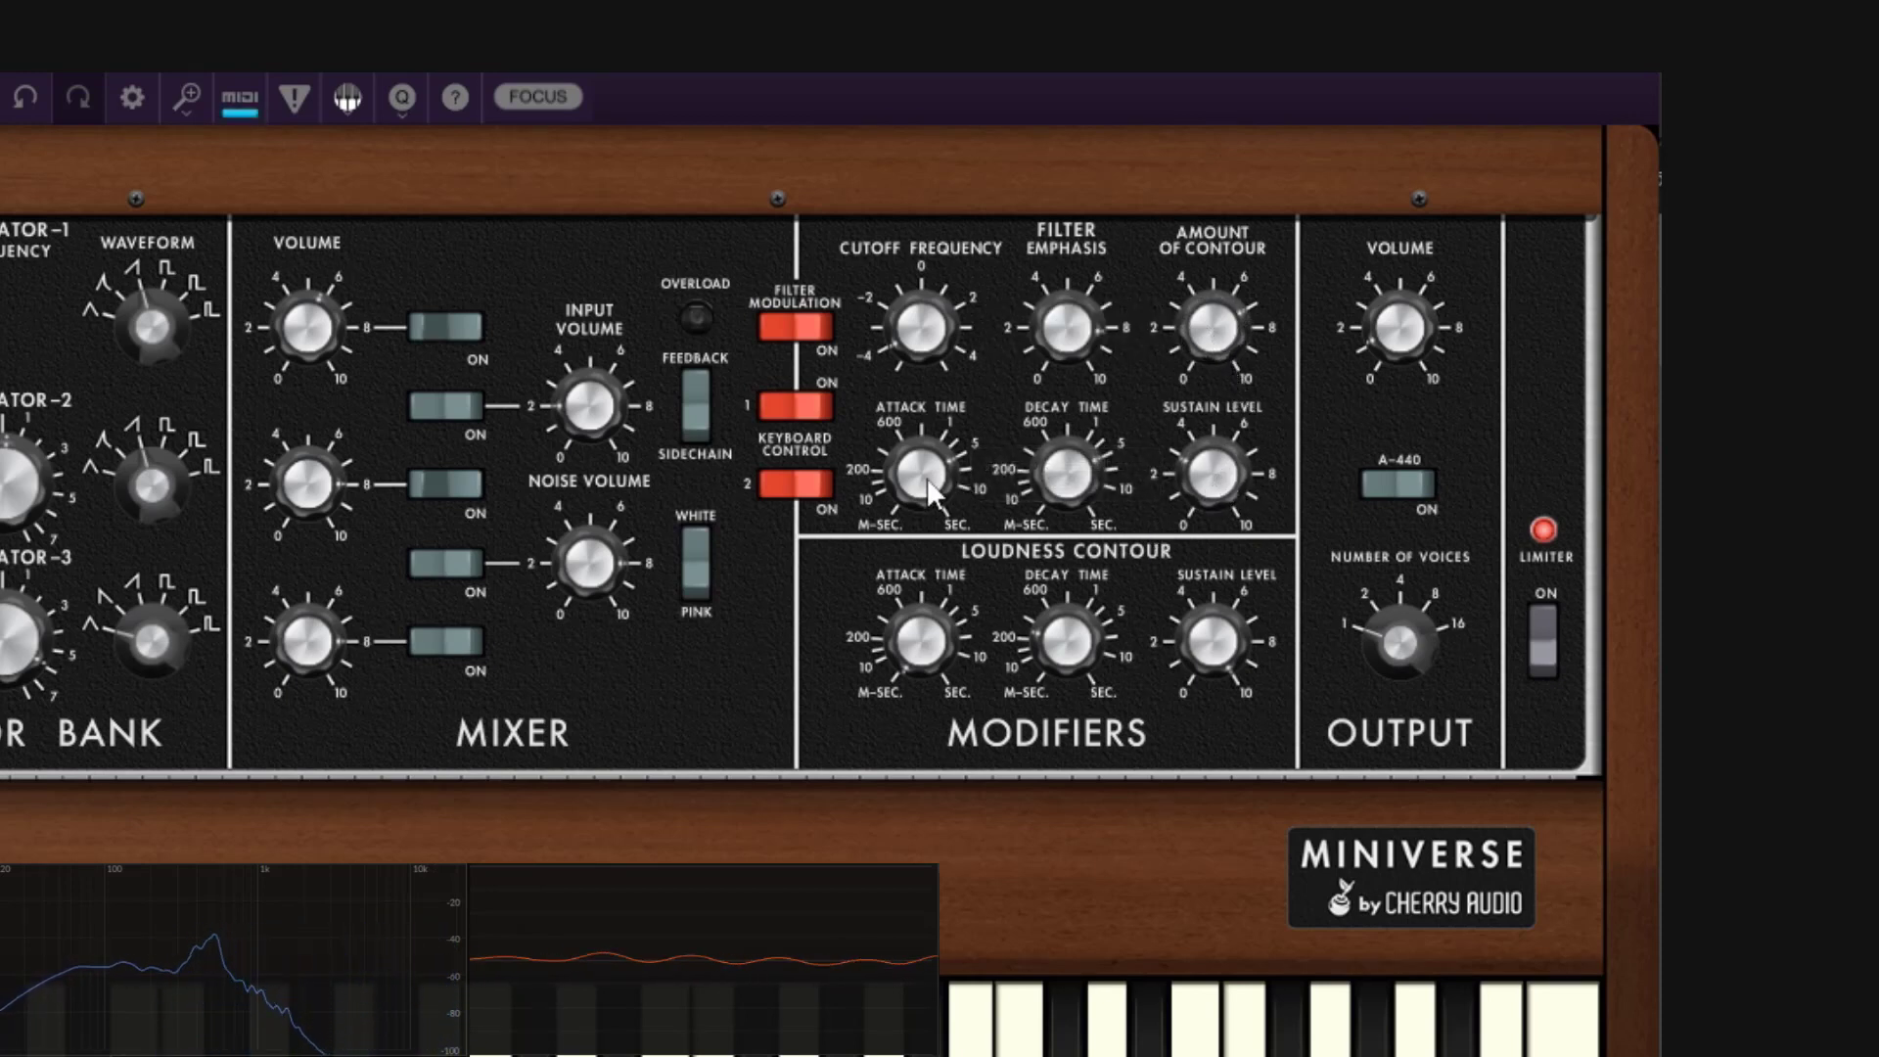
{"action": "left_click_drag", "start_coordinate": [916, 483], "coordinate": [938, 574]}
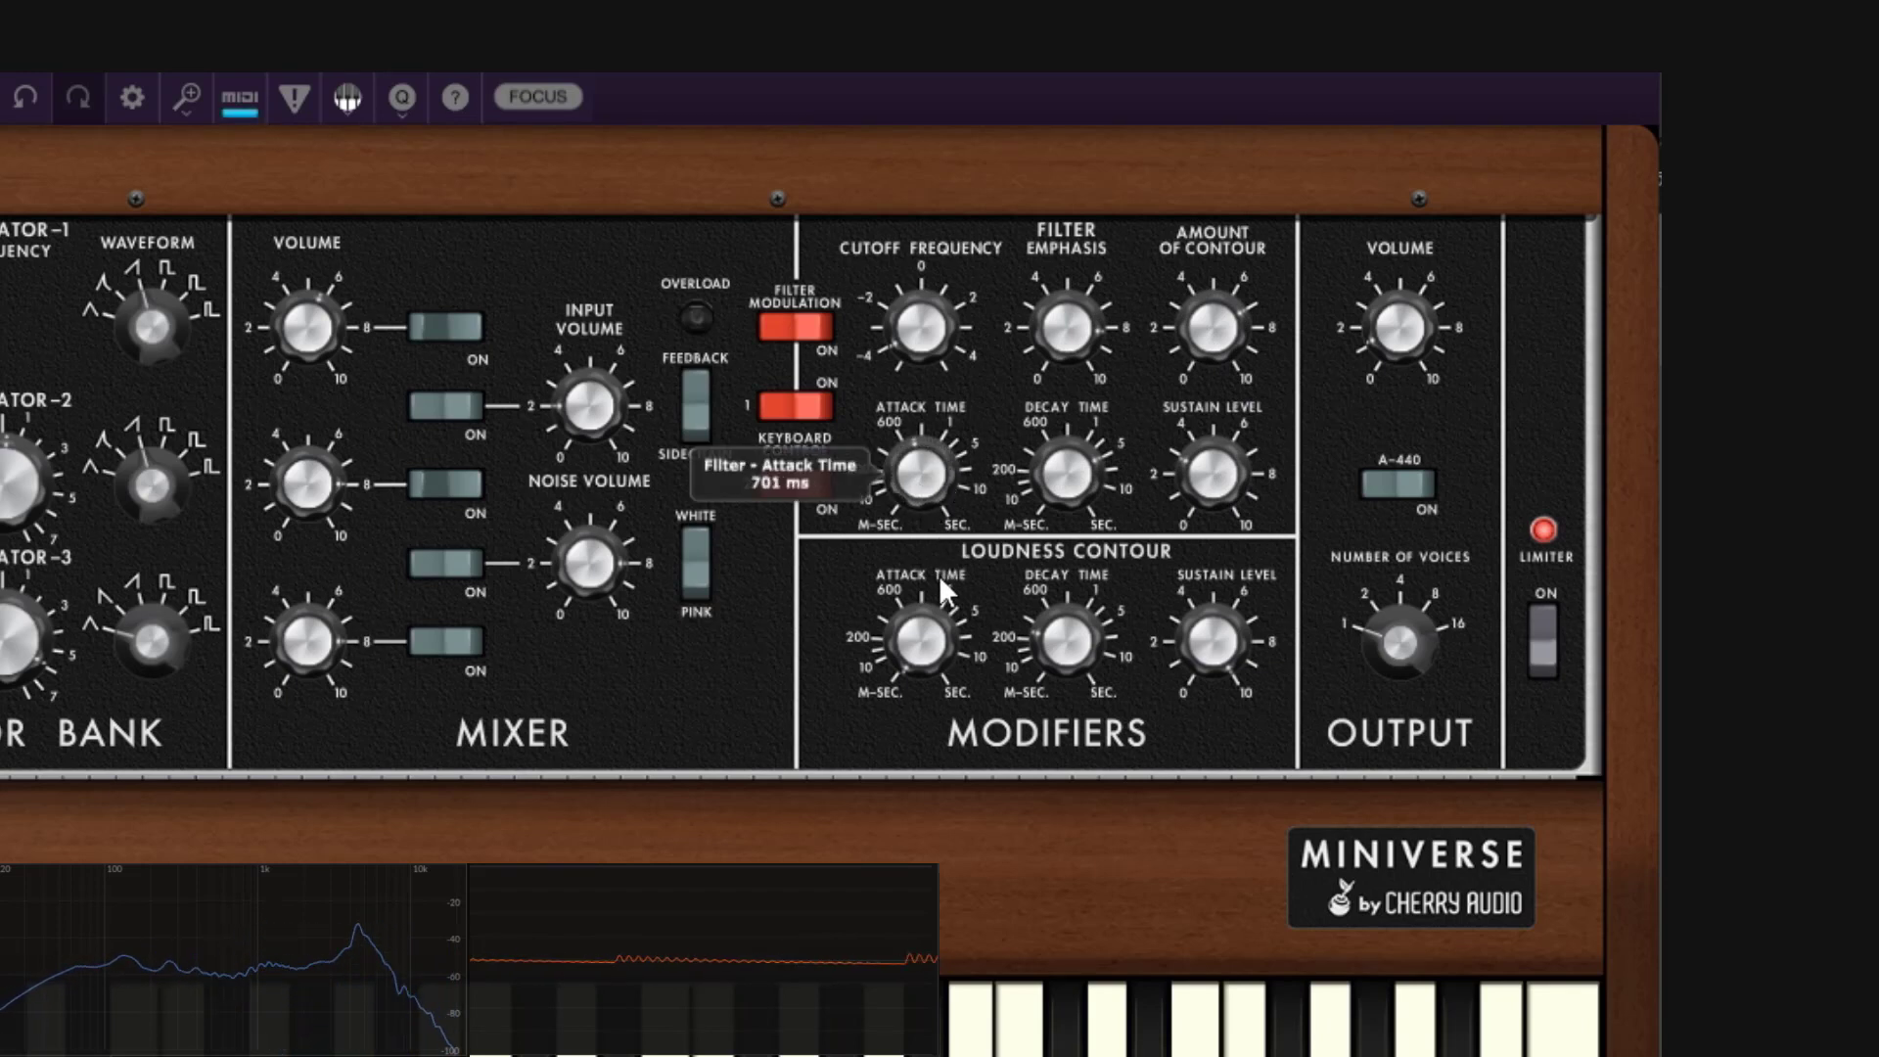
{"action": "mouse_move", "coordinate": [1232, 486]}
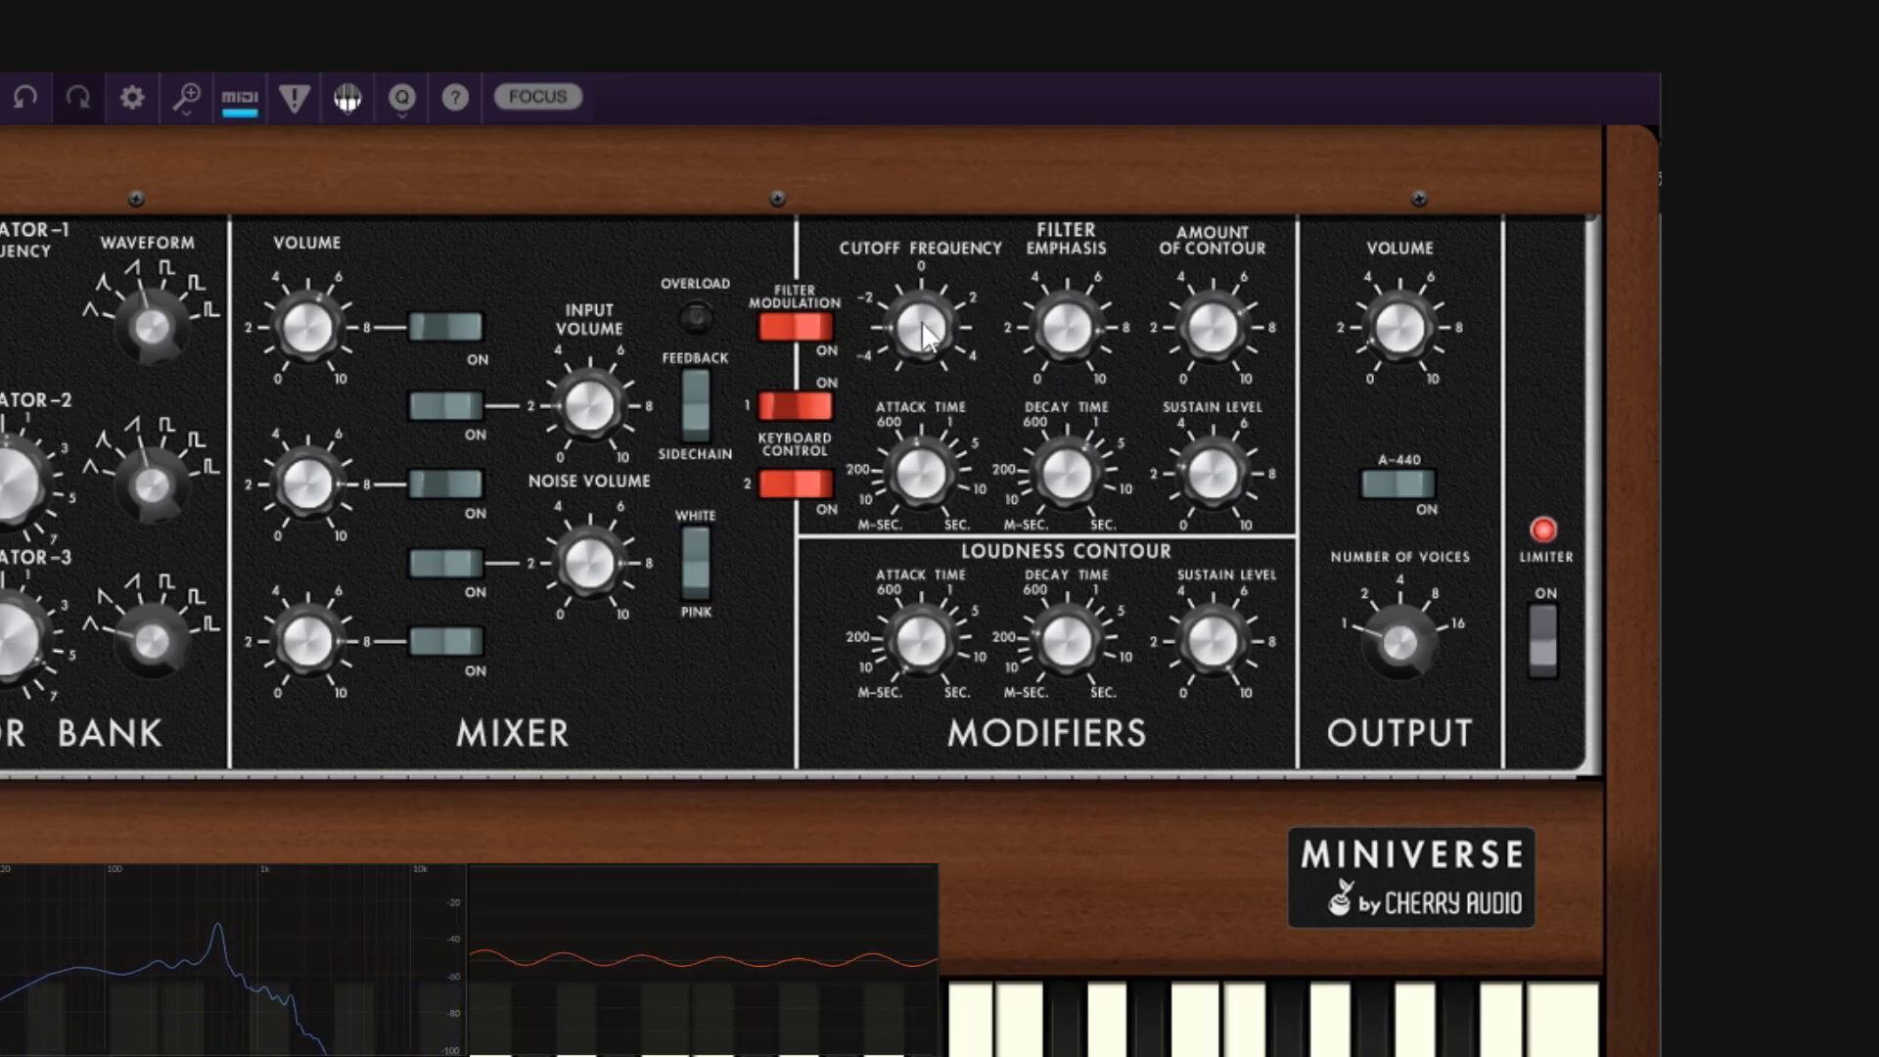
{"action": "mouse_move", "coordinate": [934, 332]}
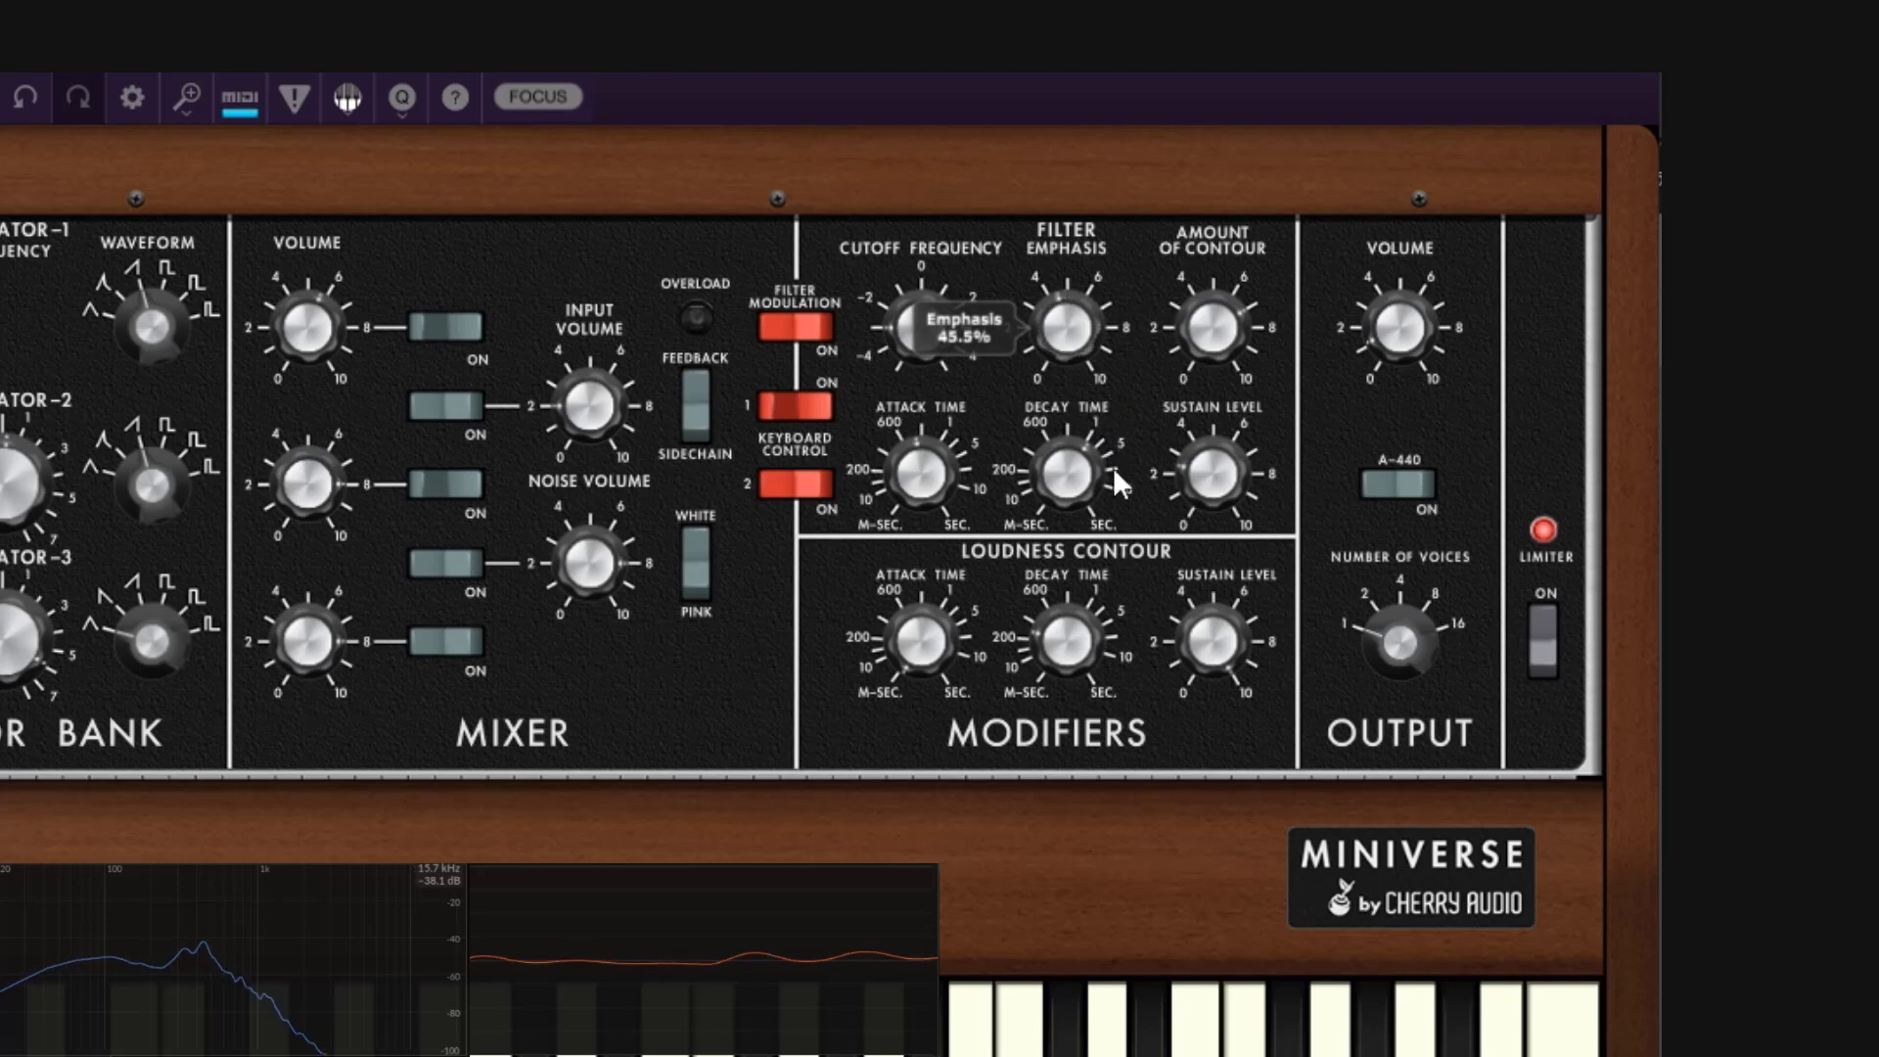
{"action": "mouse_move", "coordinate": [1086, 349]}
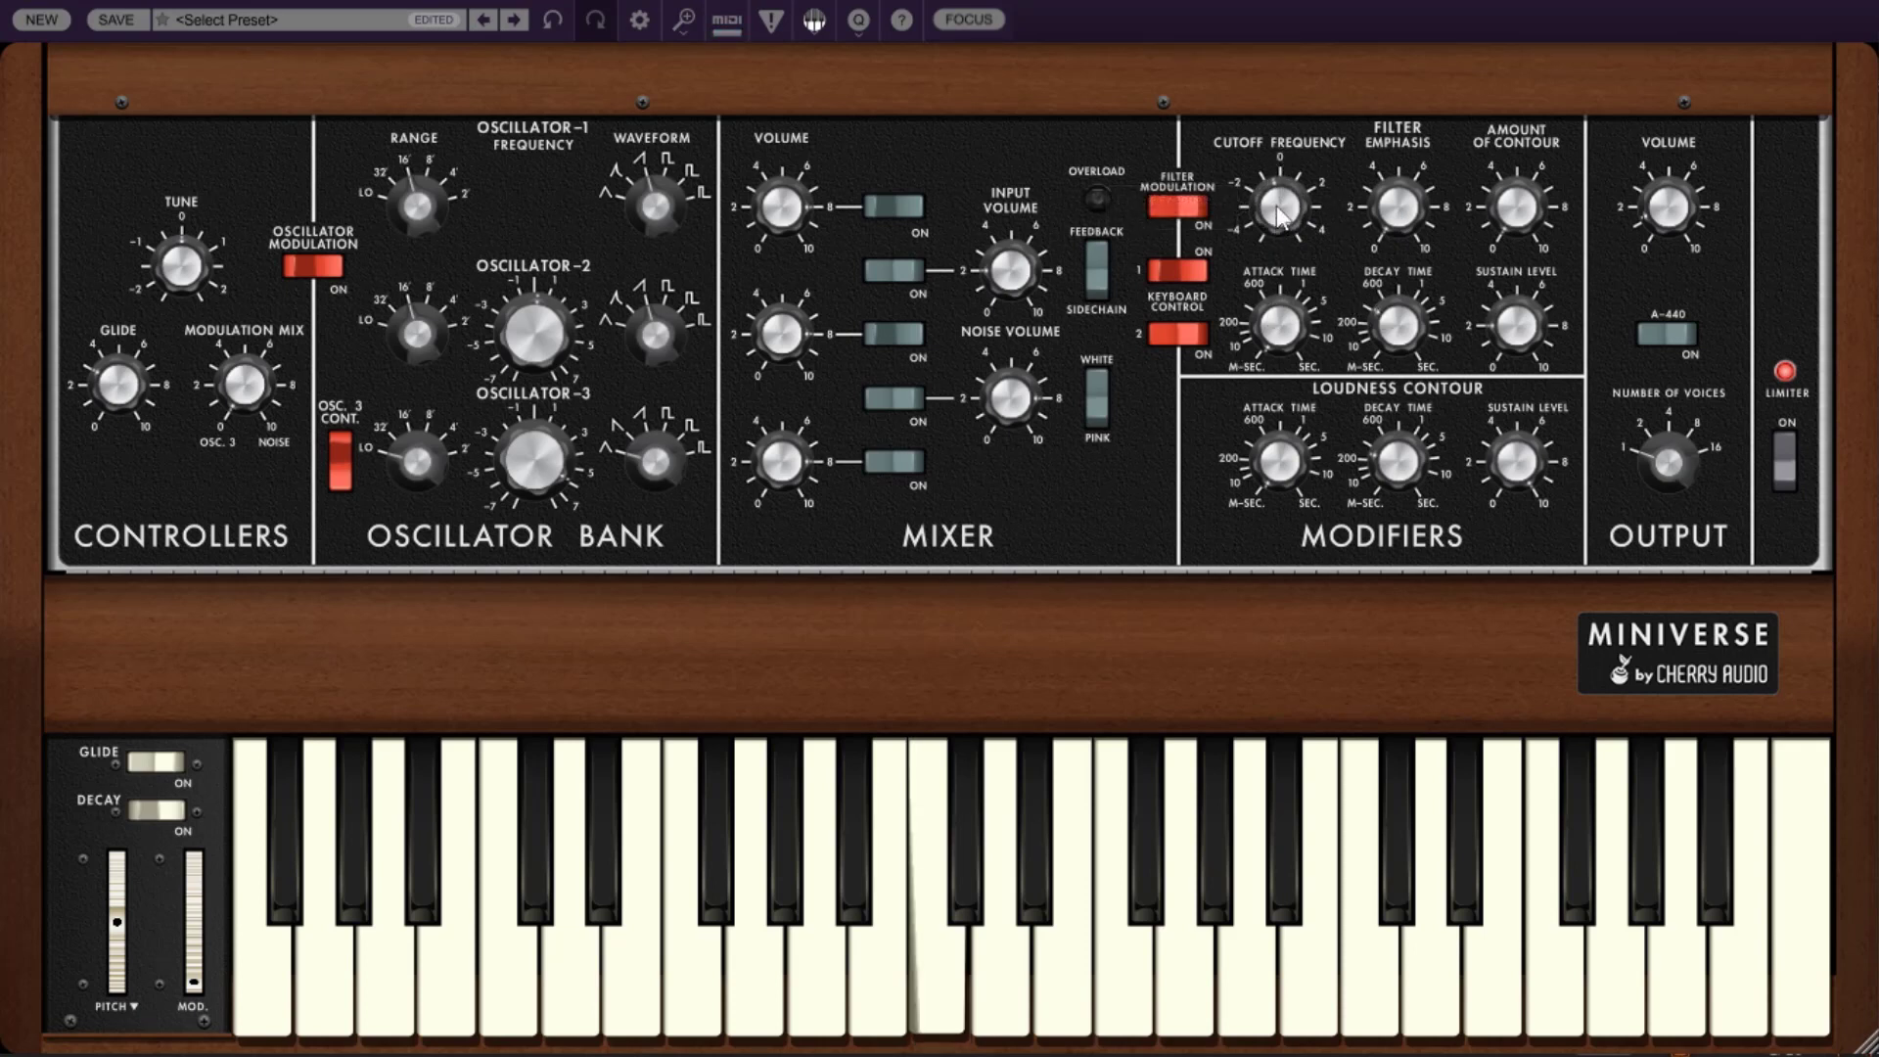
- Lower the filter's Amount of Contour and readjust the cutoff frequency, passing through 557.38 Hz
{"action": "left_click_drag", "start_coordinate": [1507, 235], "coordinate": [1525, 360]}
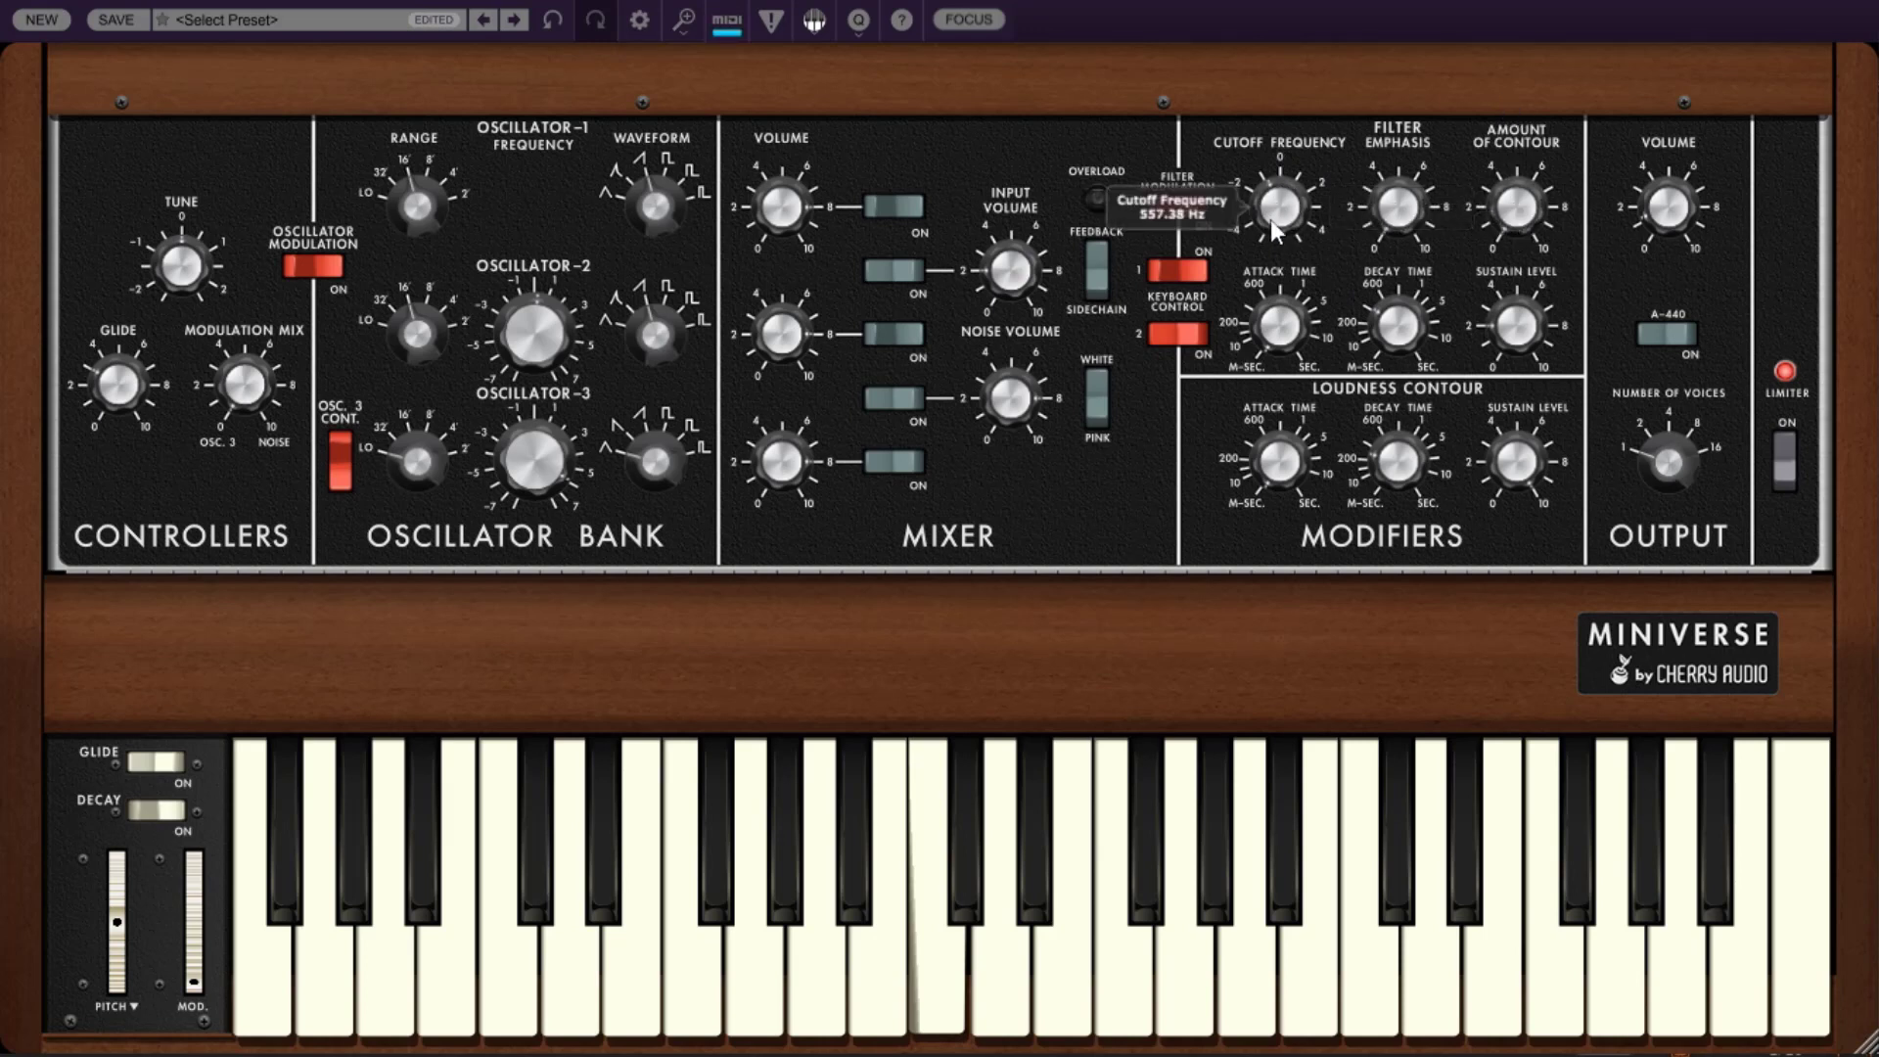
{"action": "mouse_move", "coordinate": [1282, 230]}
{"action": "left_mouse_down"}
{"action": "mouse_move", "coordinate": [1288, 179]}
{"action": "mouse_move", "coordinate": [1309, 233]}
{"action": "left_mouse_up"}
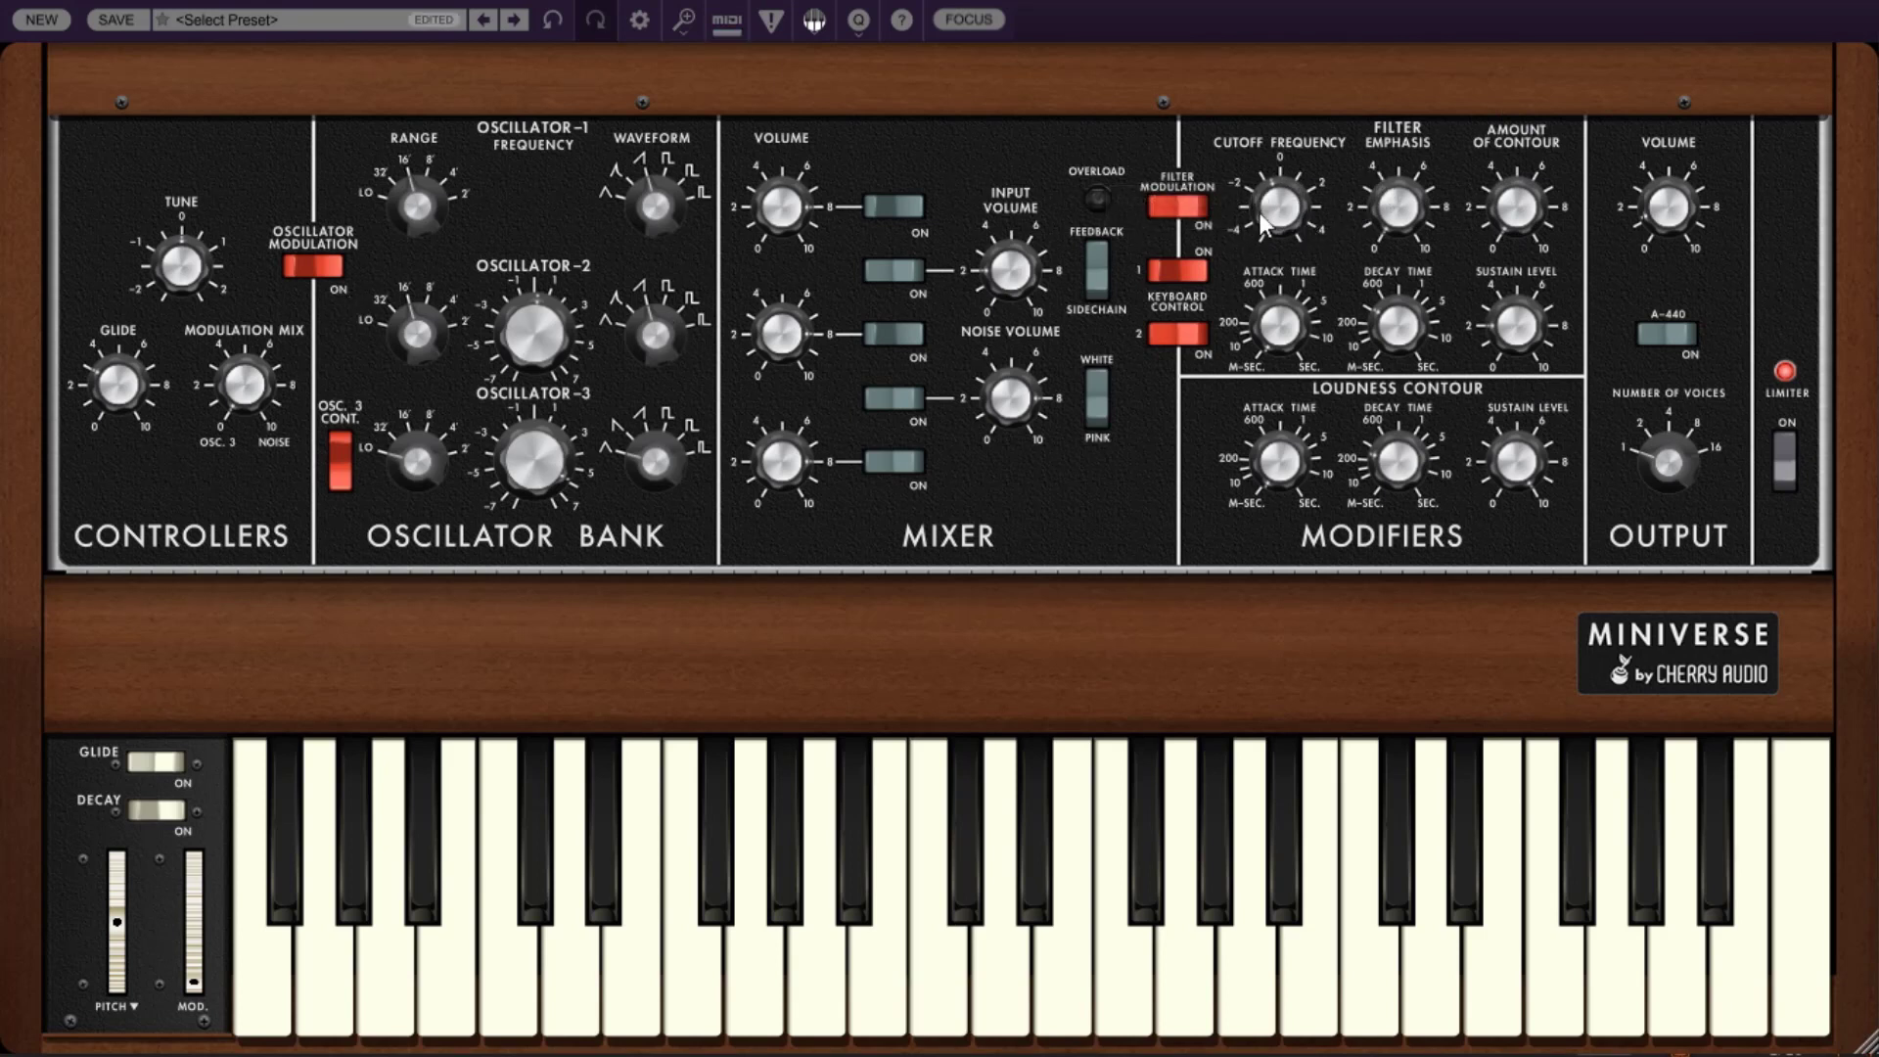
{"action": "left_click_drag", "start_coordinate": [1291, 215], "coordinate": [1286, 199]}
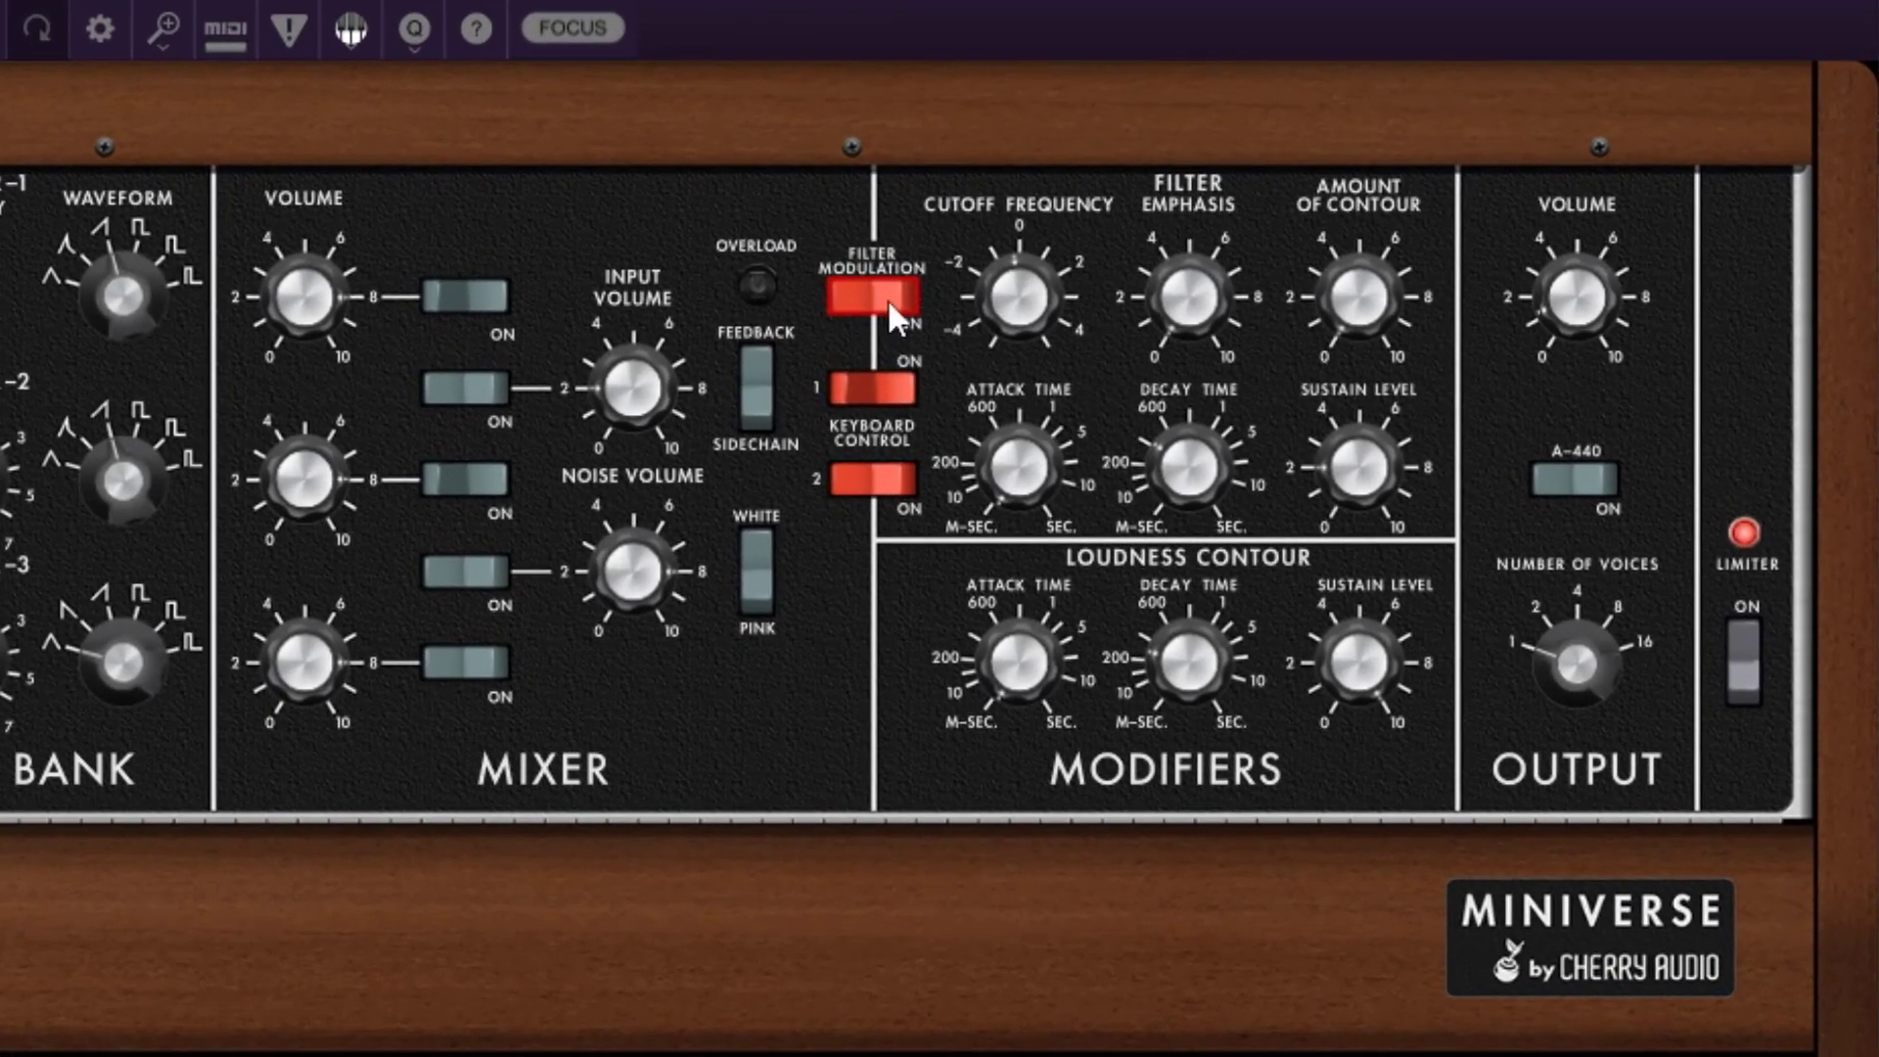
- Toggle the Filter Modulation switch and adjust the Modulation Mix between Osc. 3 and Noise
{"action": "left_click", "coordinate": [895, 298]}
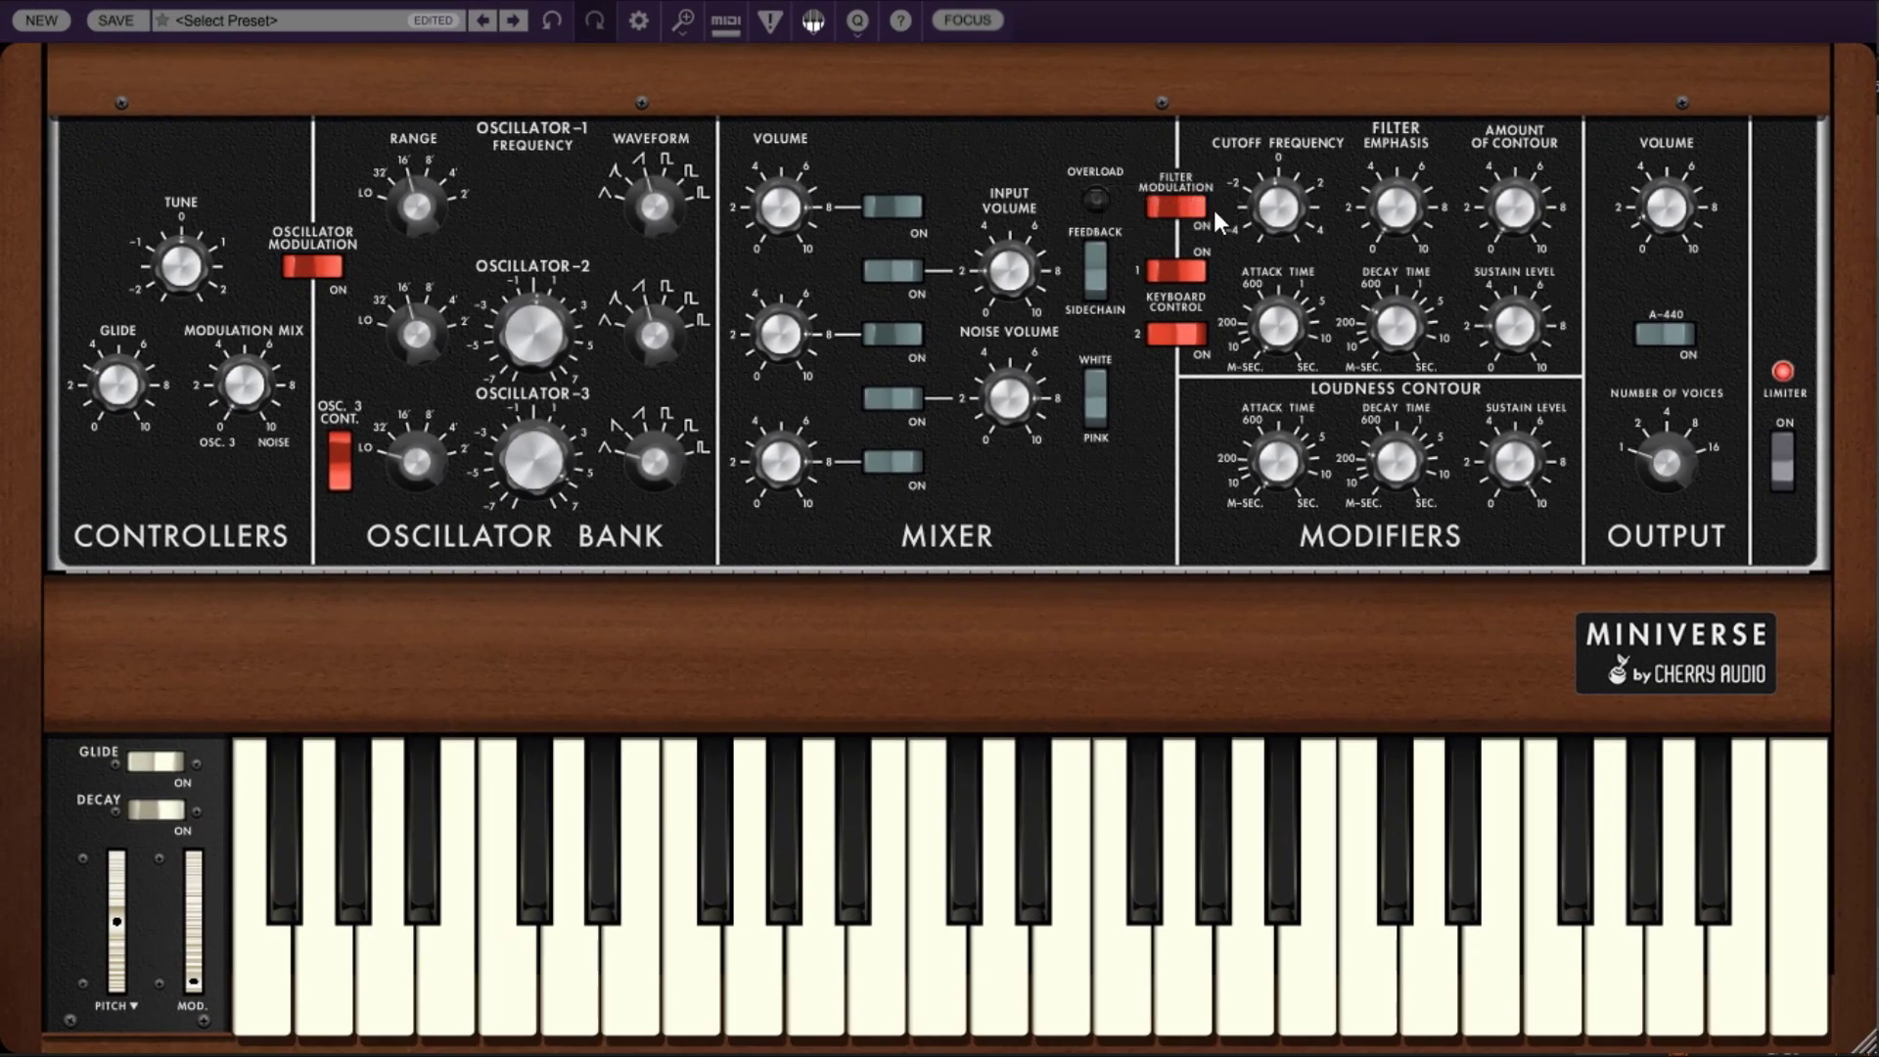
{"action": "left_click", "coordinate": [928, 296]}
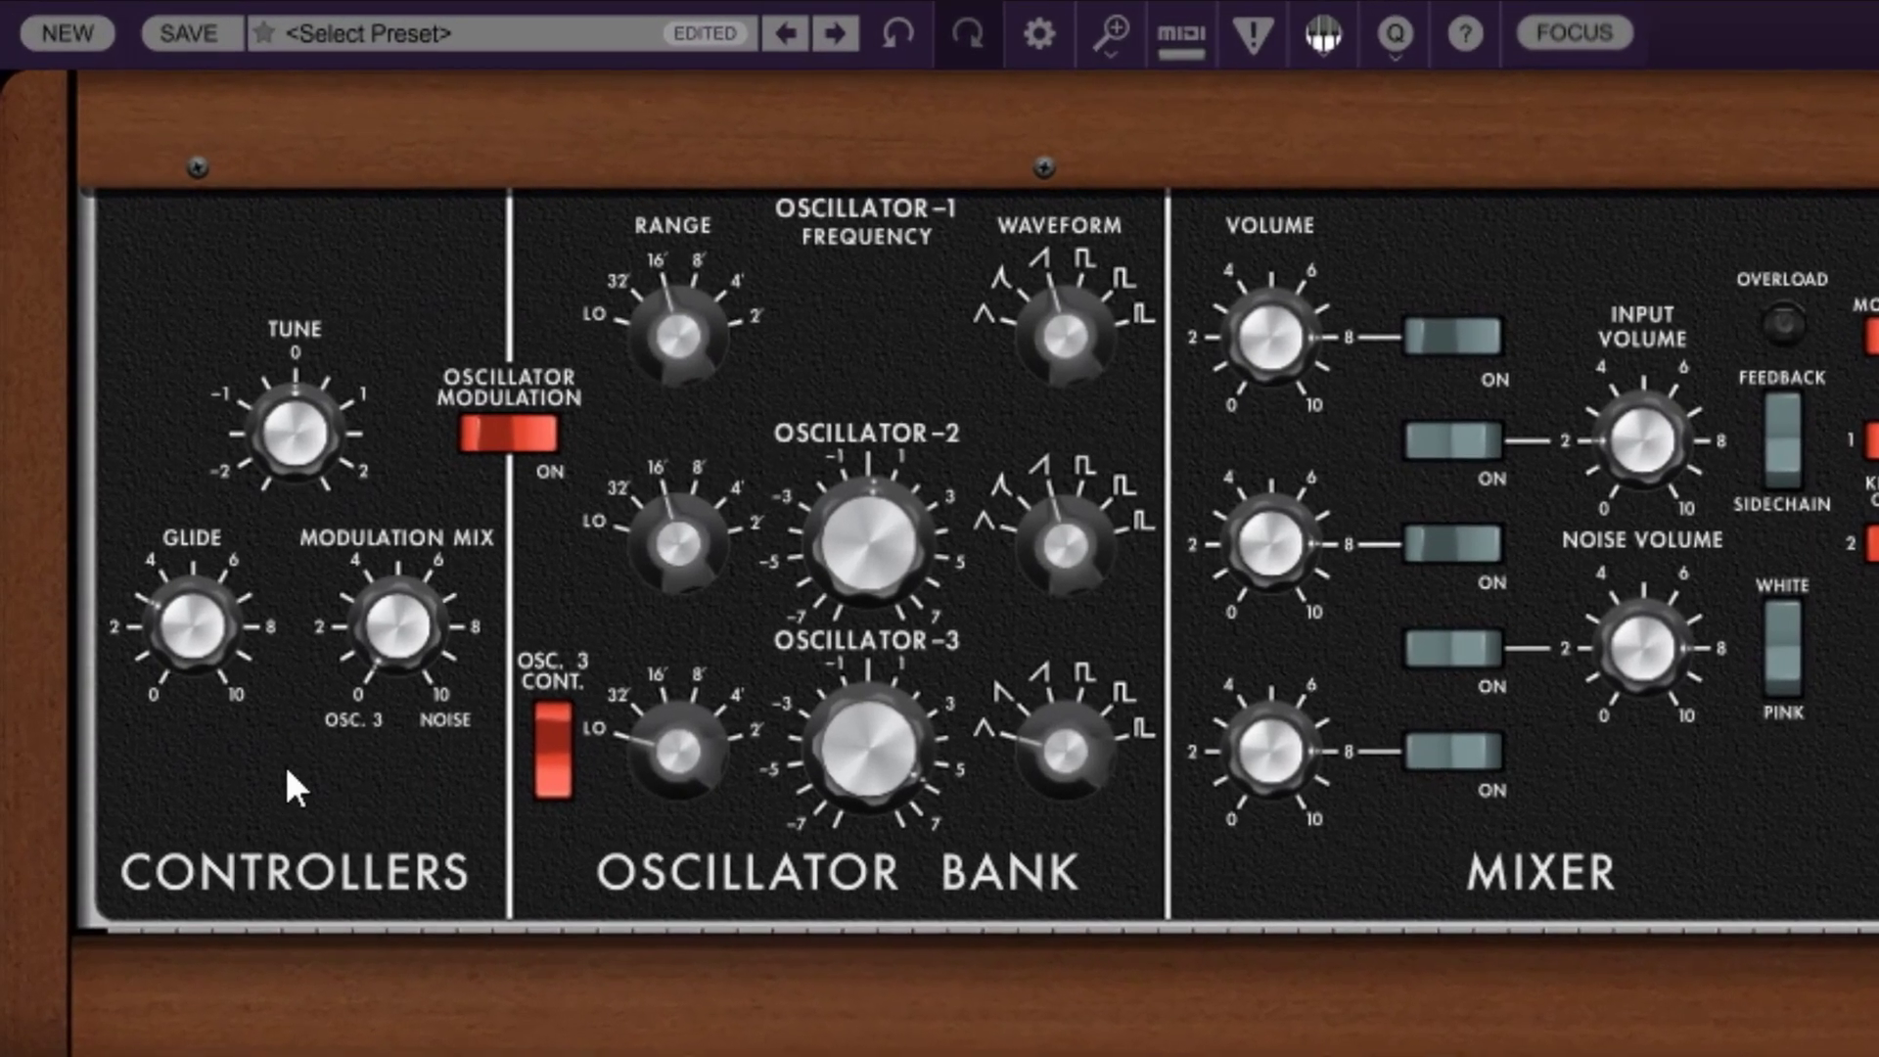
{"action": "mouse_move", "coordinate": [112, 378]}
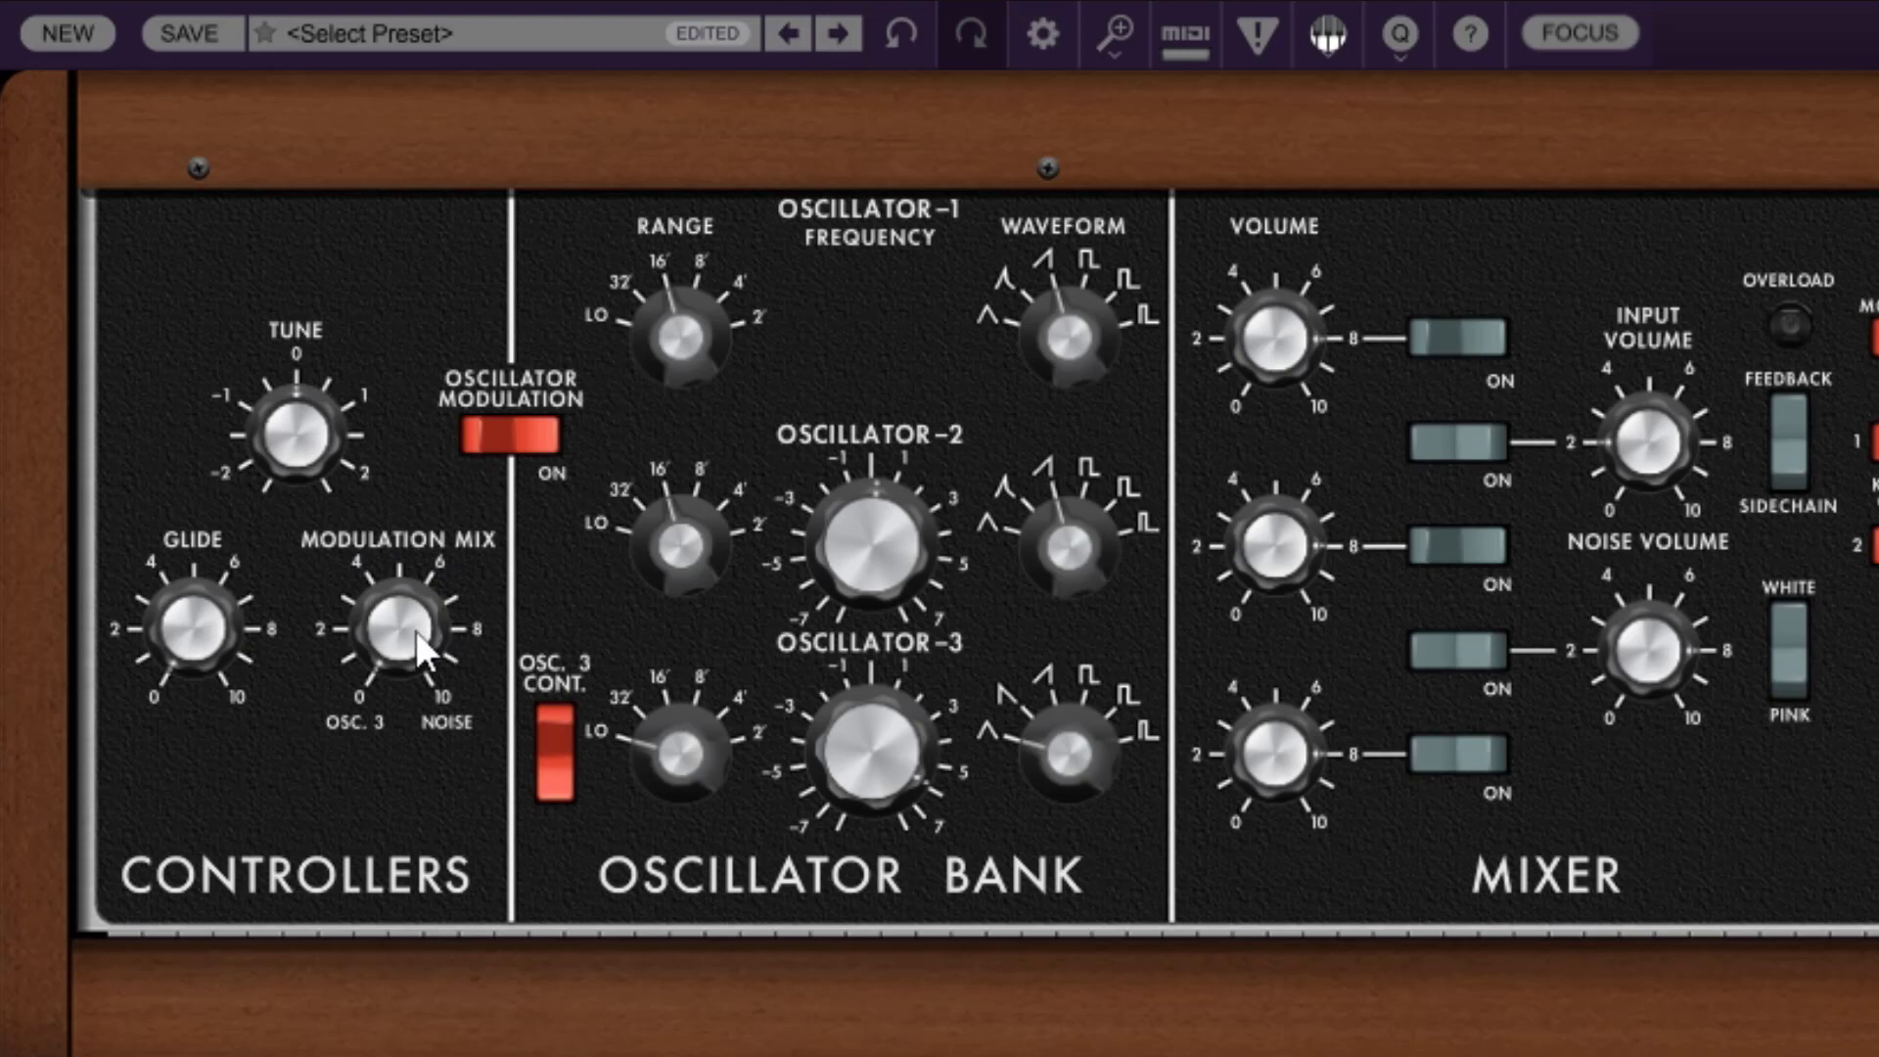
{"action": "mouse_move", "coordinate": [415, 631]}
{"action": "left_click_drag", "start_coordinate": [411, 636], "coordinate": [378, 502]}
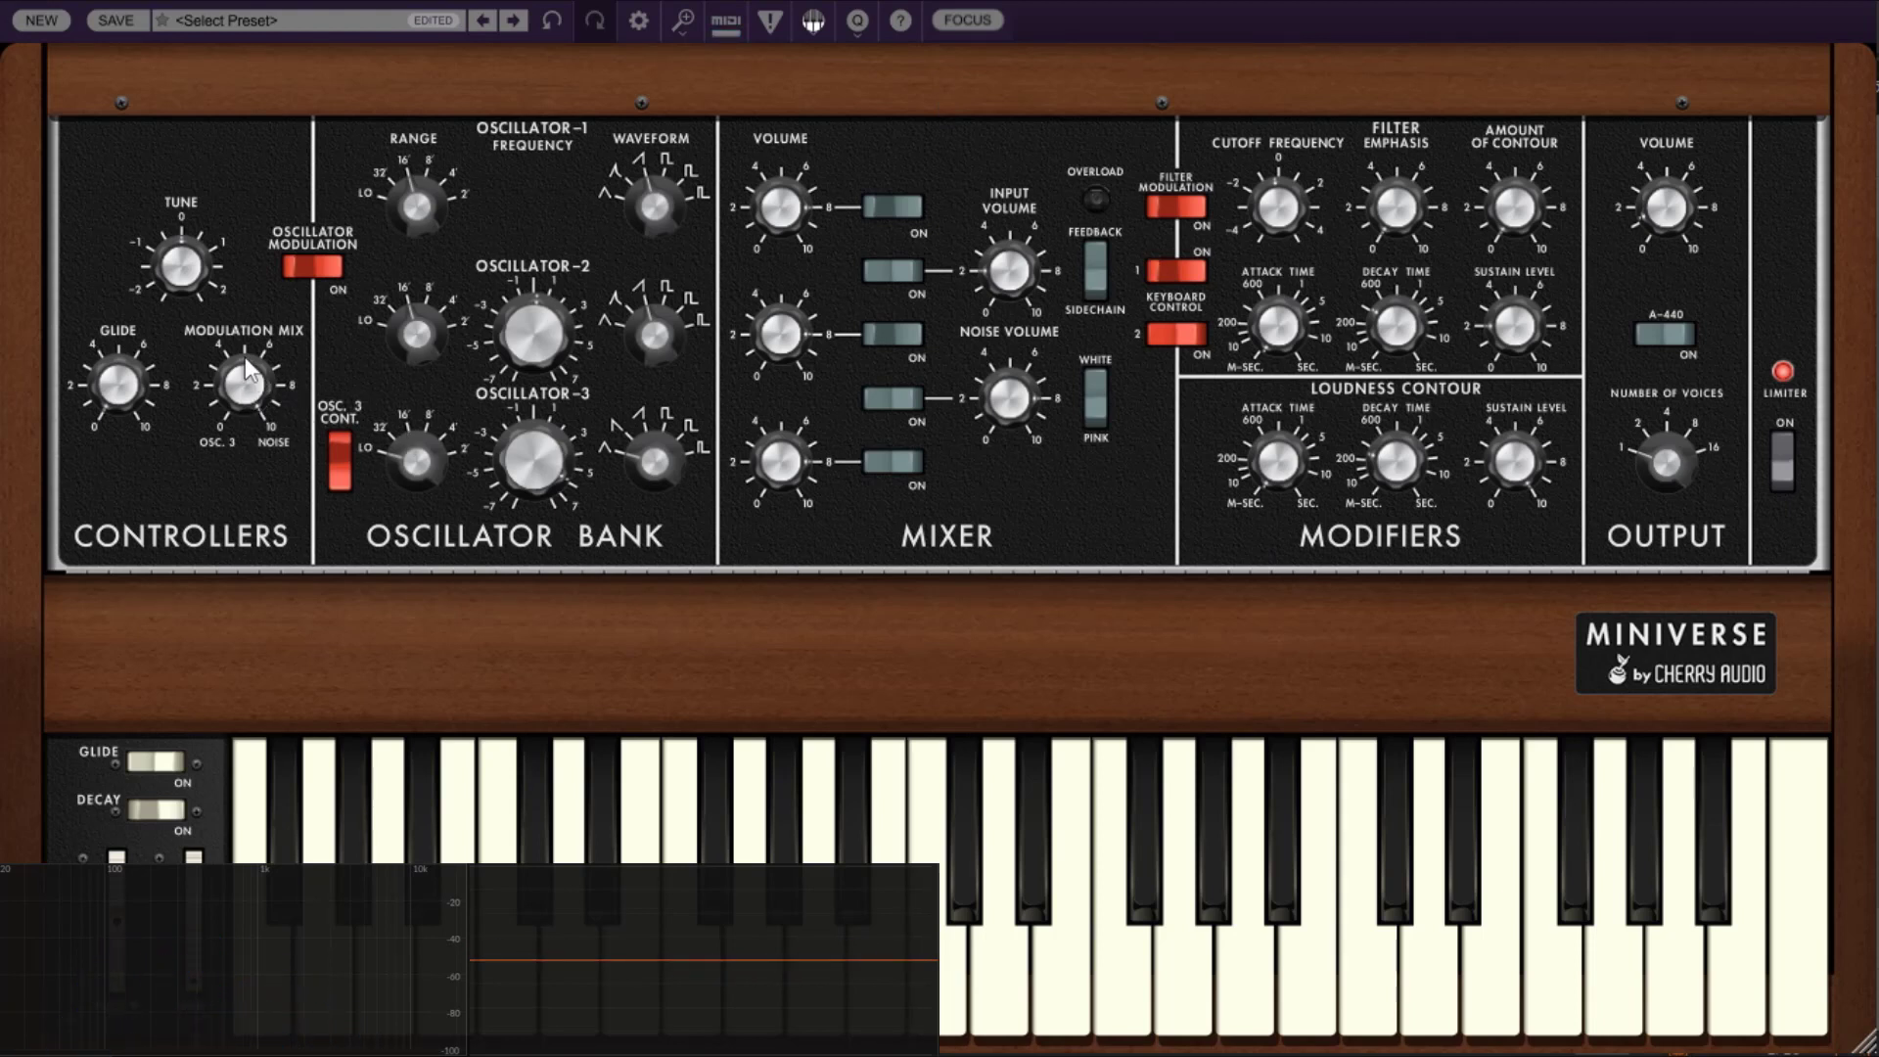
- Raise the mod wheel in stages to its upper end and adjust the filter cutoff frequency to hear the modulation depth
{"action": "left_click_drag", "start_coordinate": [198, 996], "coordinate": [197, 954]}
{"action": "left_click_drag", "start_coordinate": [210, 878], "coordinate": [209, 867]}
{"action": "left_click_drag", "start_coordinate": [182, 954], "coordinate": [183, 935]}
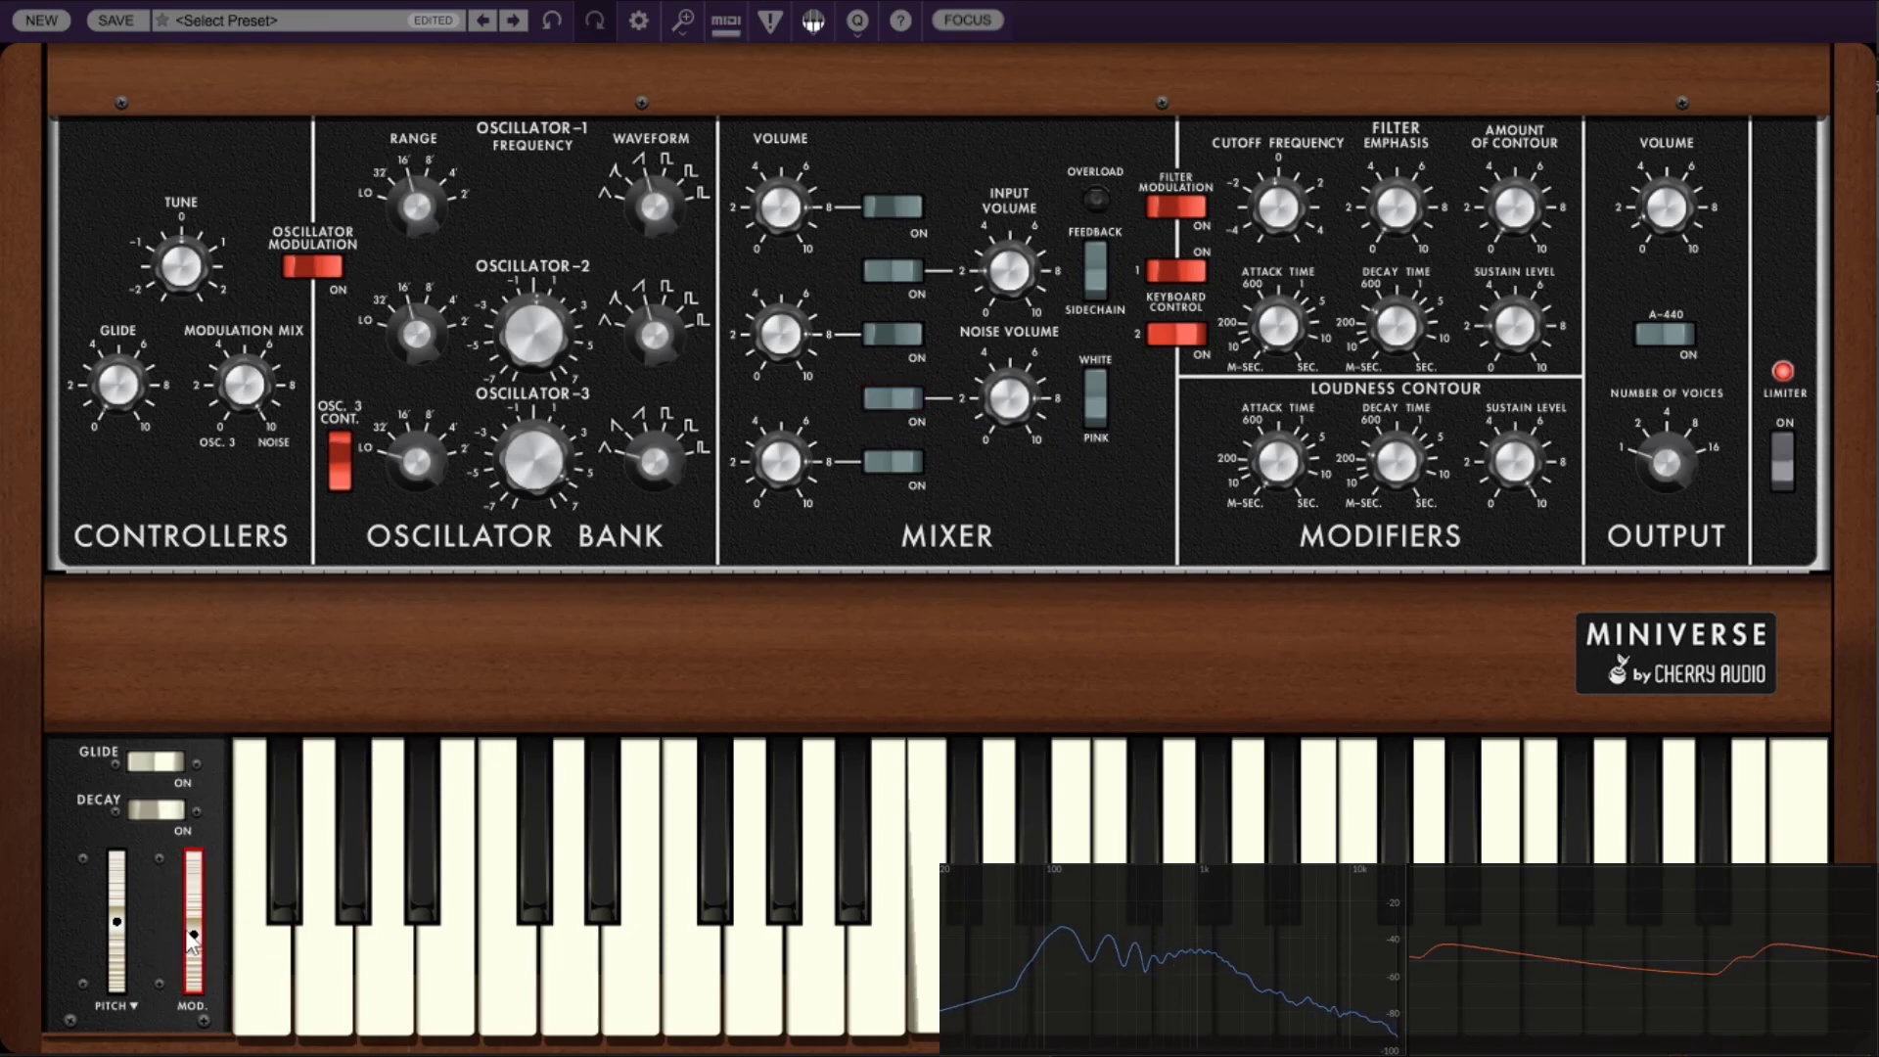
{"action": "left_click_drag", "start_coordinate": [194, 935], "coordinate": [208, 825]}
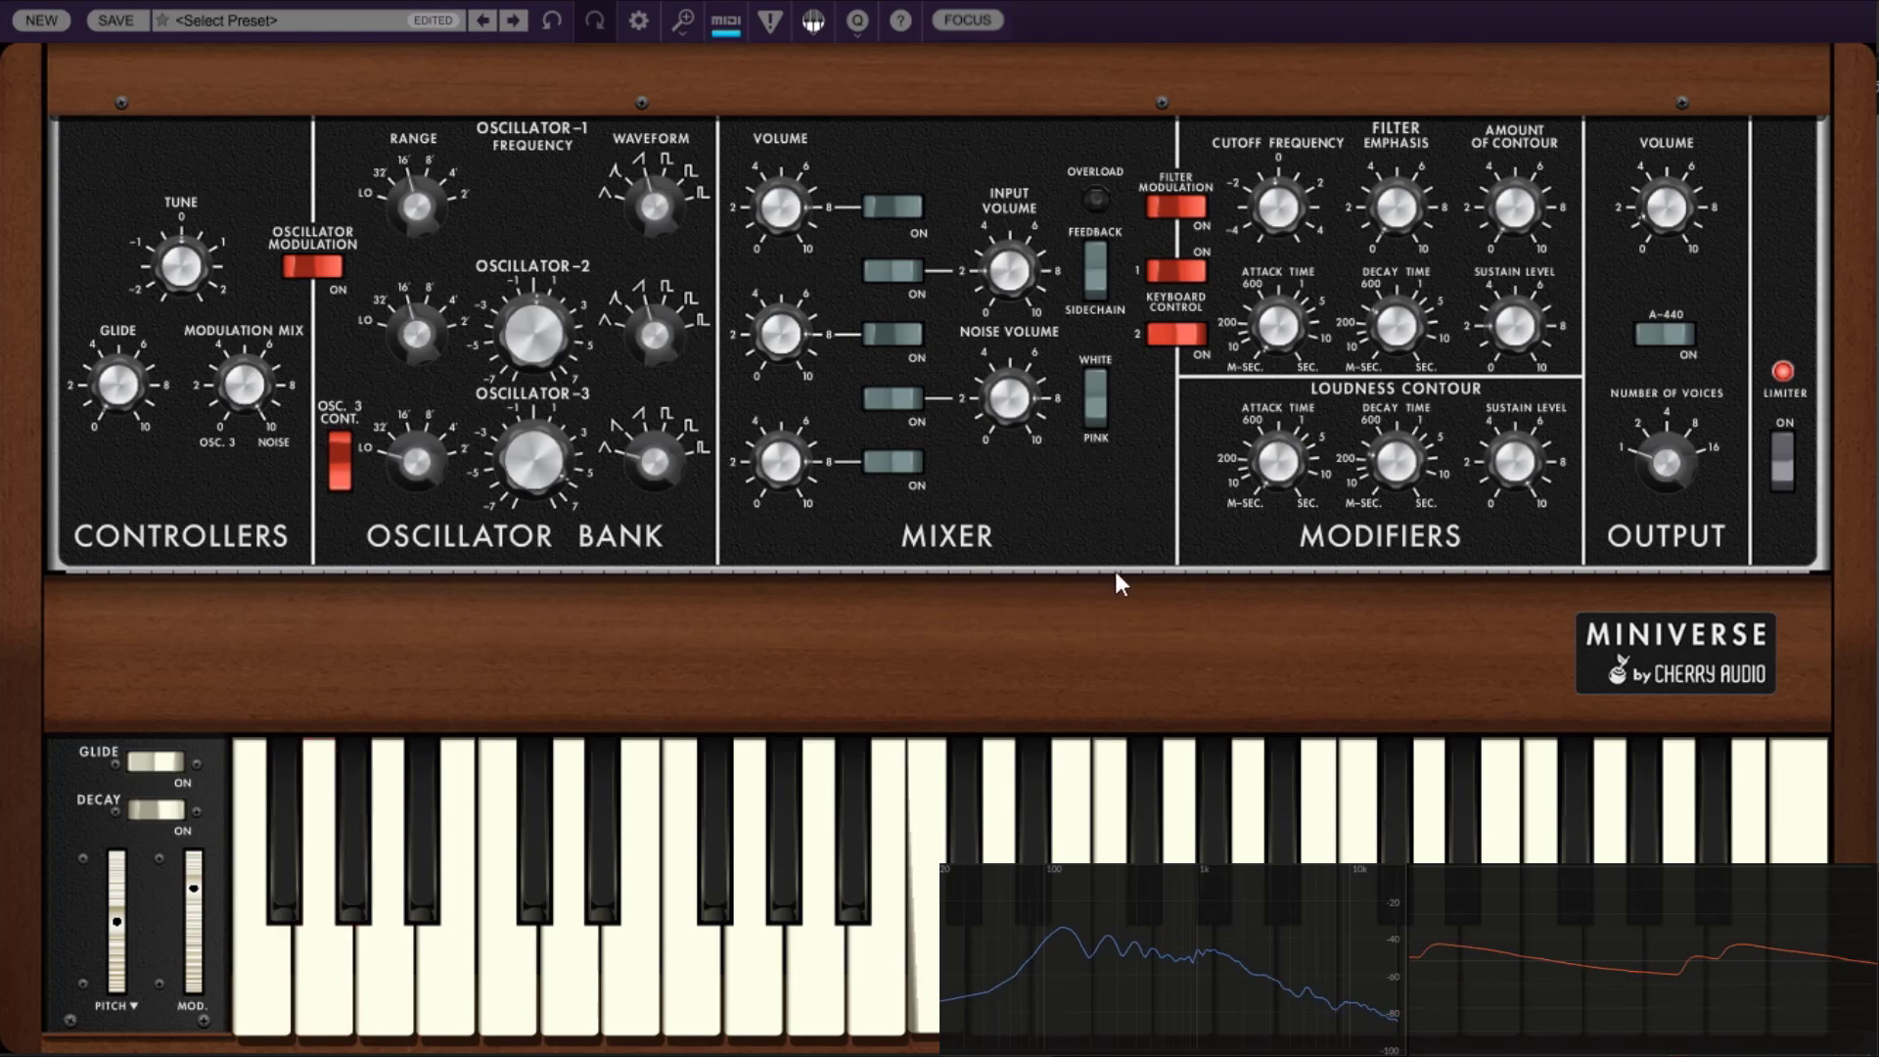
{"action": "left_click_drag", "start_coordinate": [1287, 227], "coordinate": [1273, 202]}
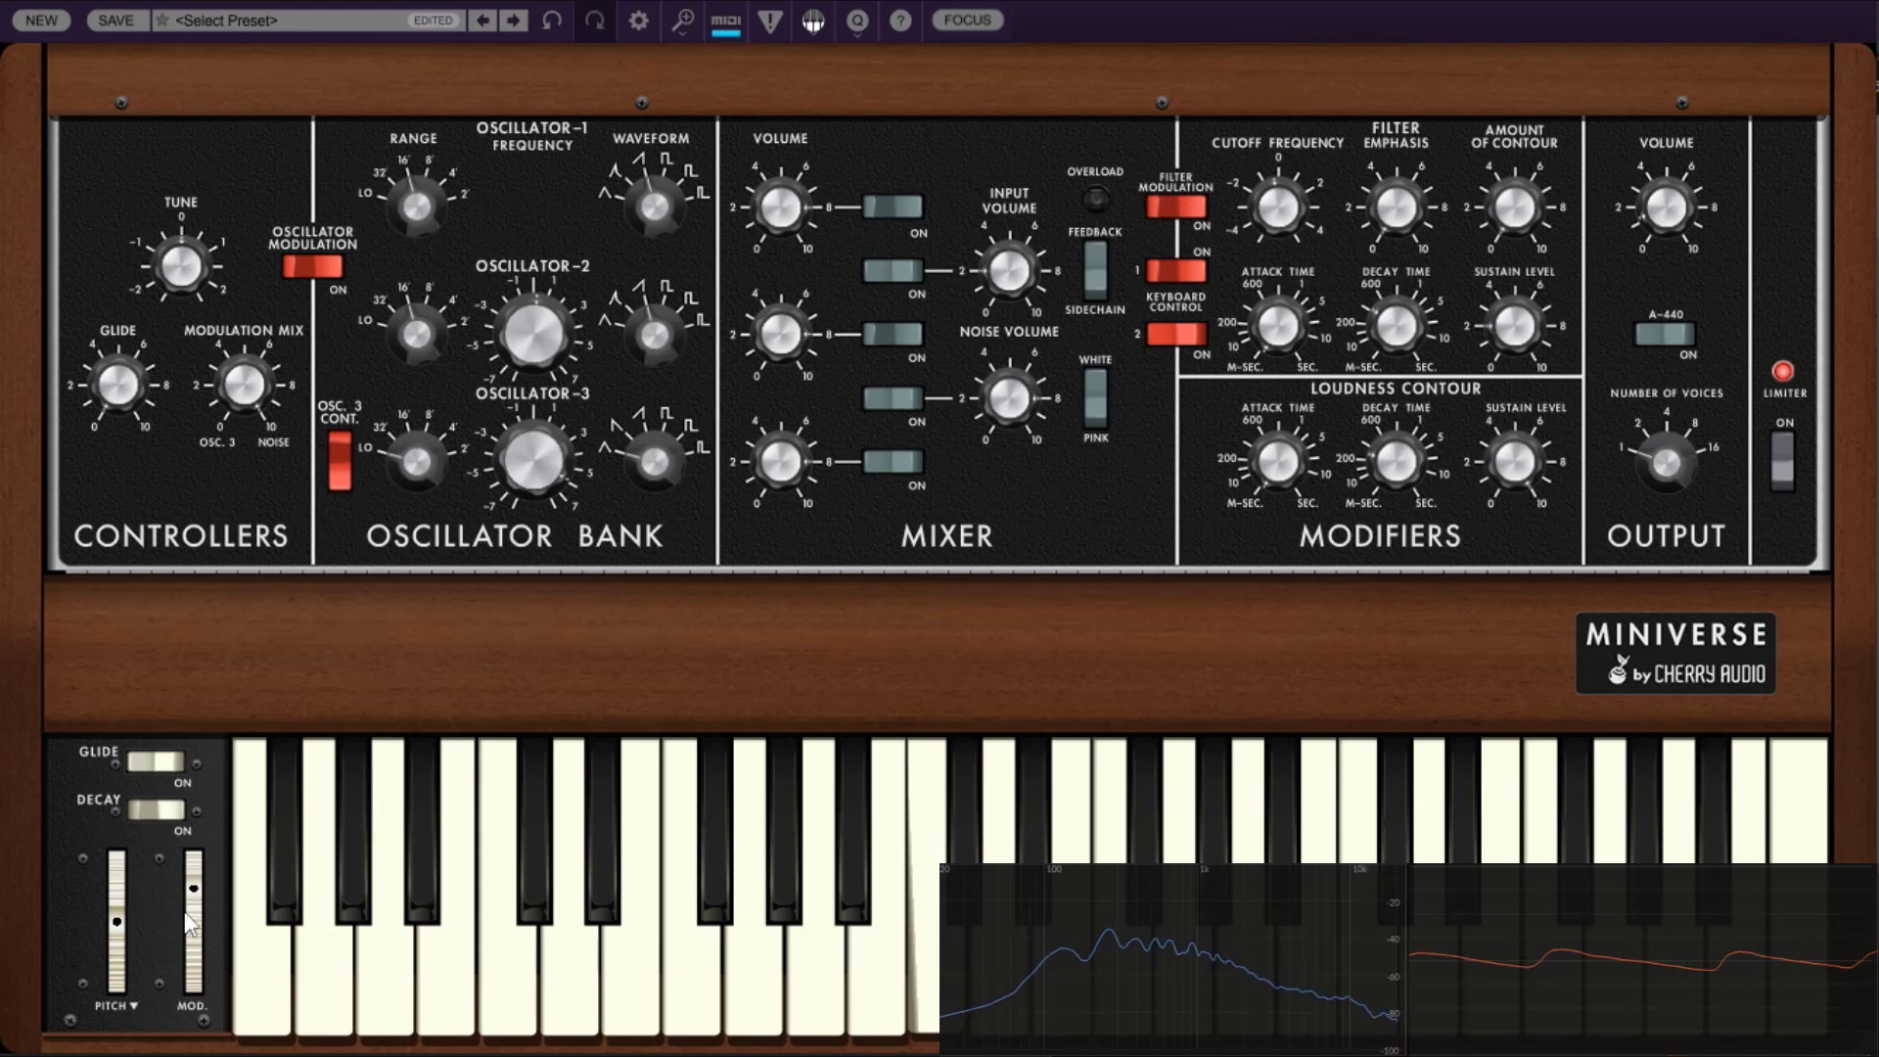
{"action": "left_click_drag", "start_coordinate": [204, 896], "coordinate": [202, 871]}
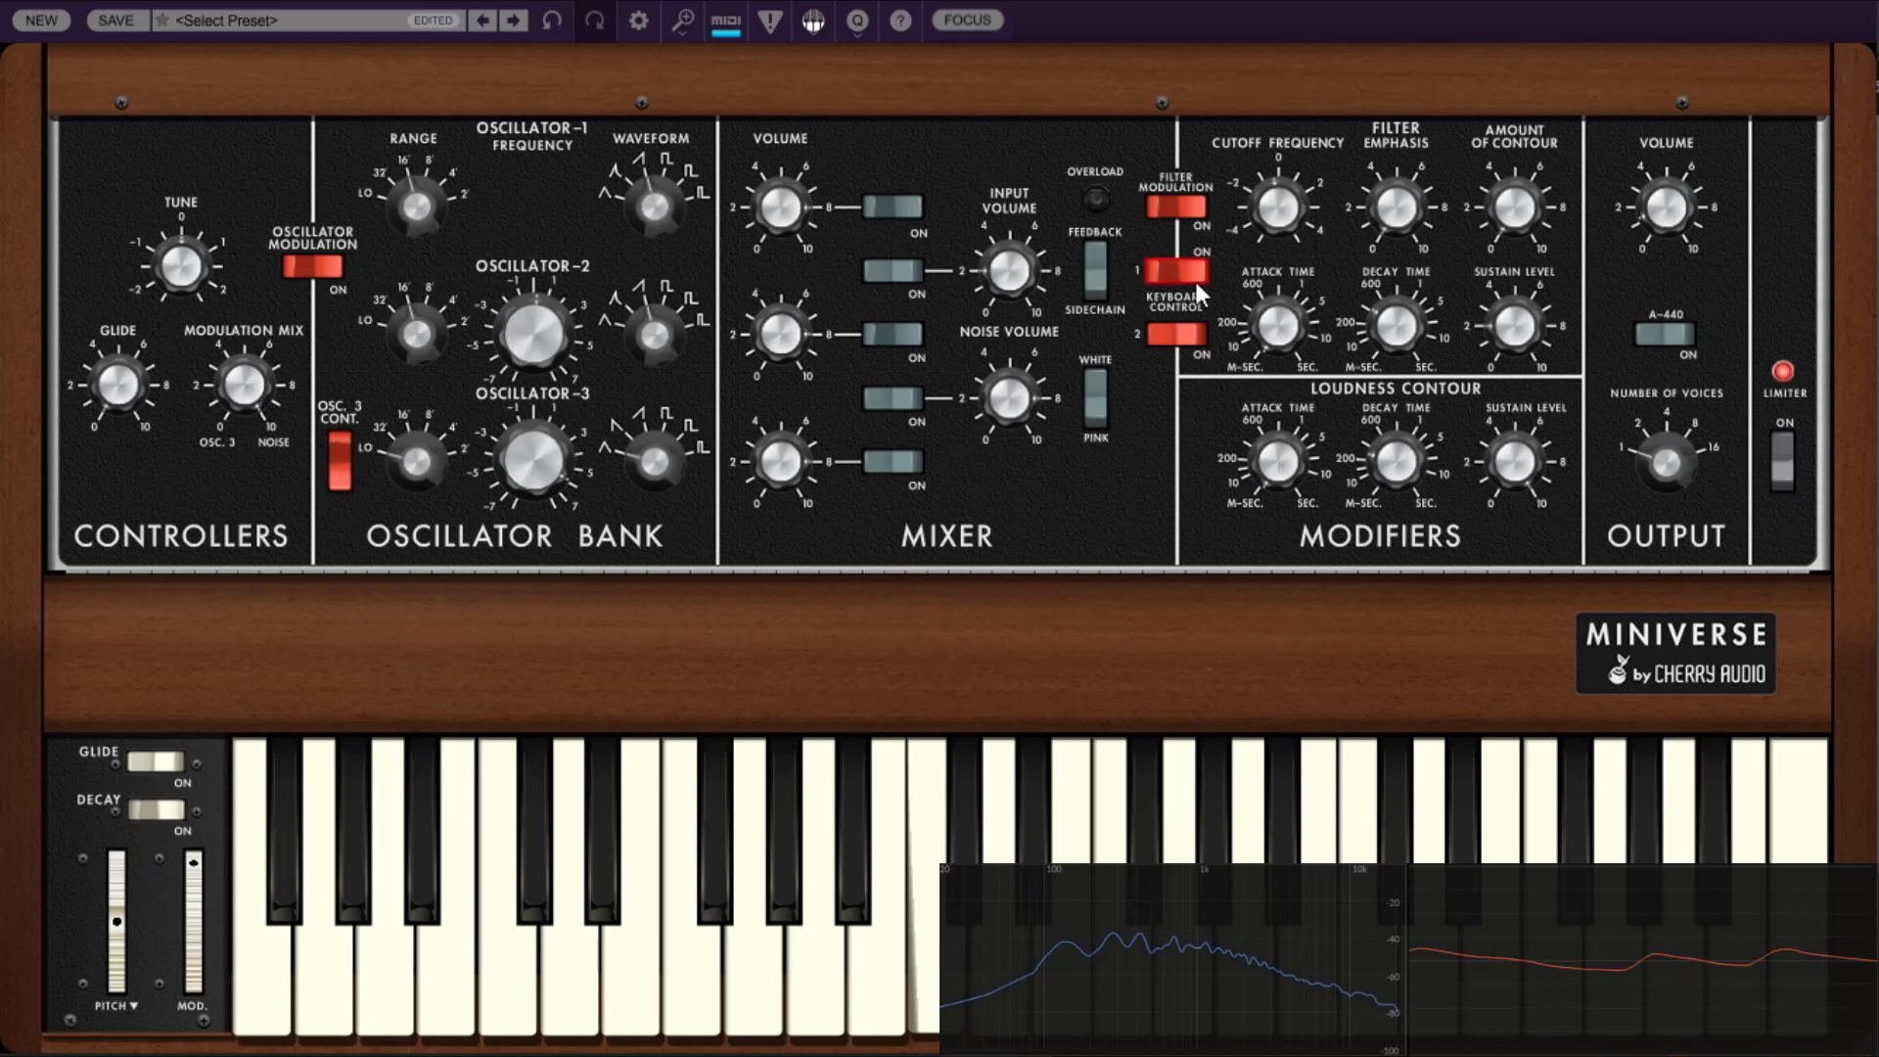
- Toggle Filter Modulation while playing notes on the on-screen keyboard, and fine-tune the filter cutoff frequency
{"action": "left_click", "coordinate": [1190, 203]}
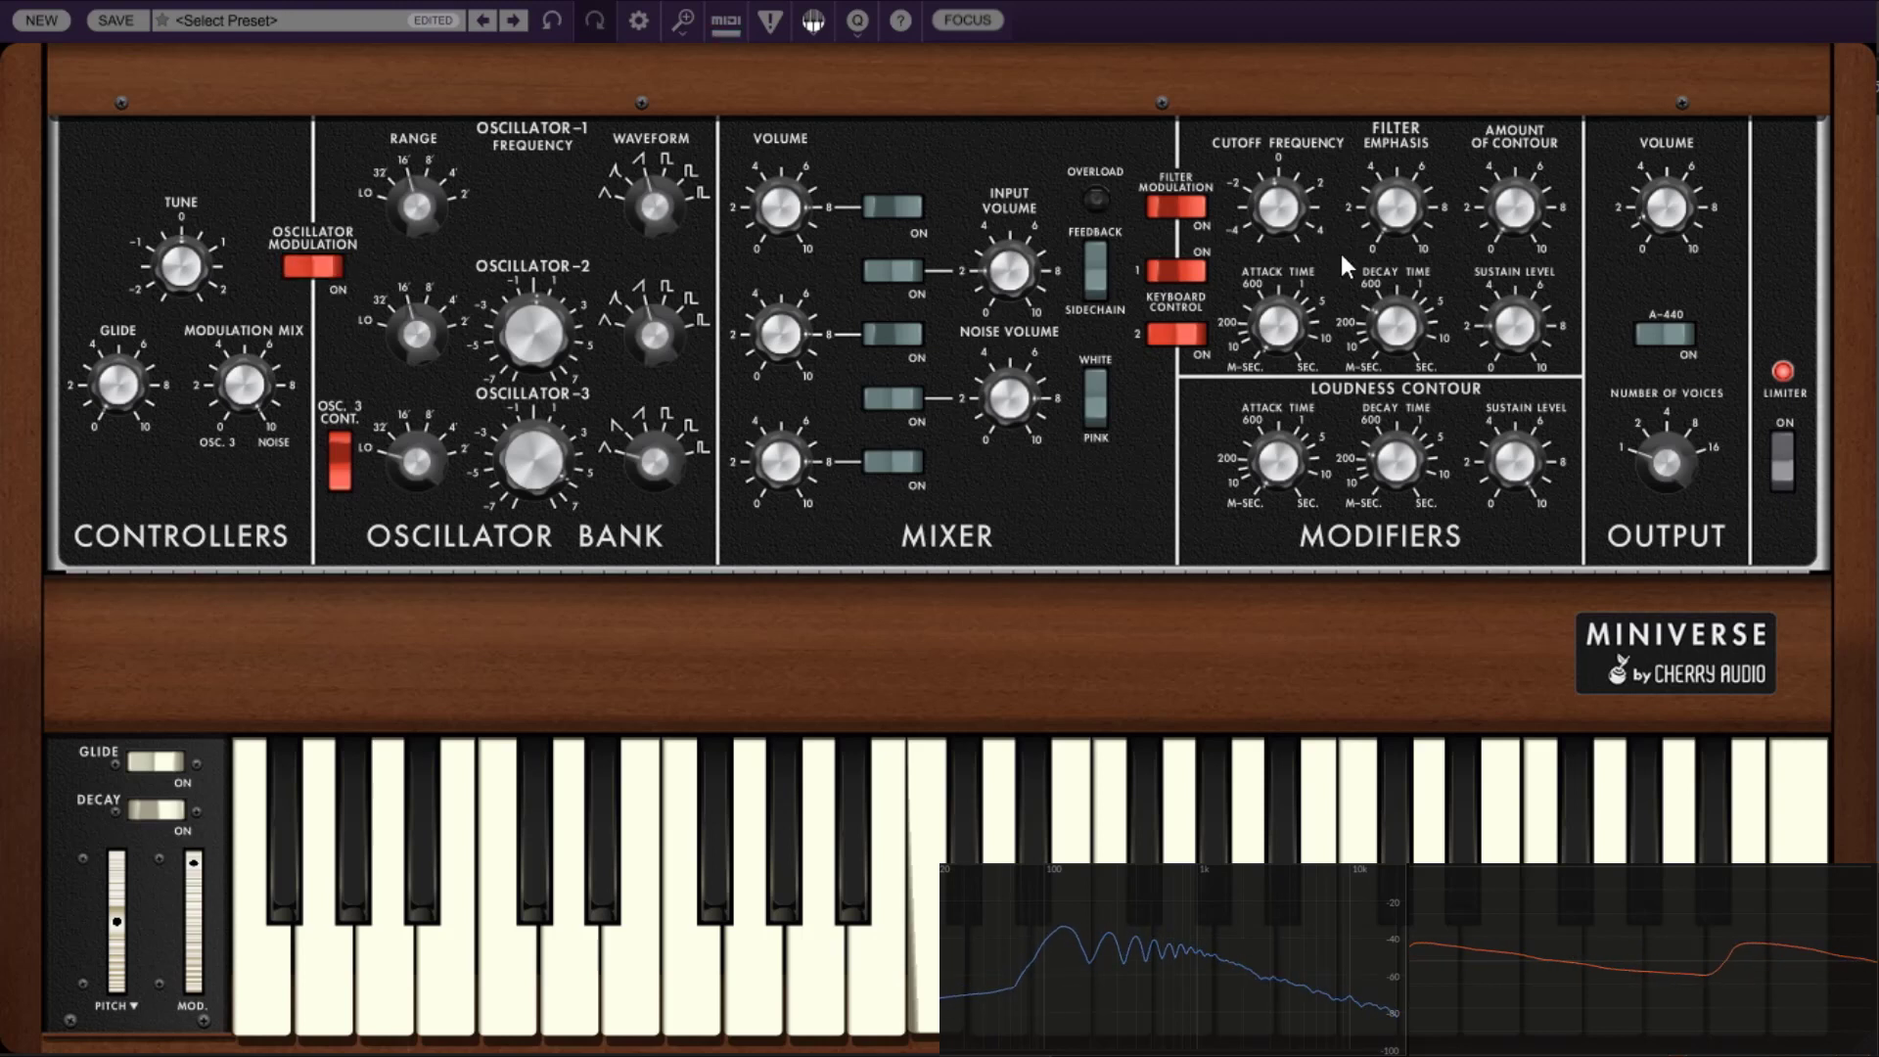
{"action": "left_click", "coordinate": [1172, 209]}
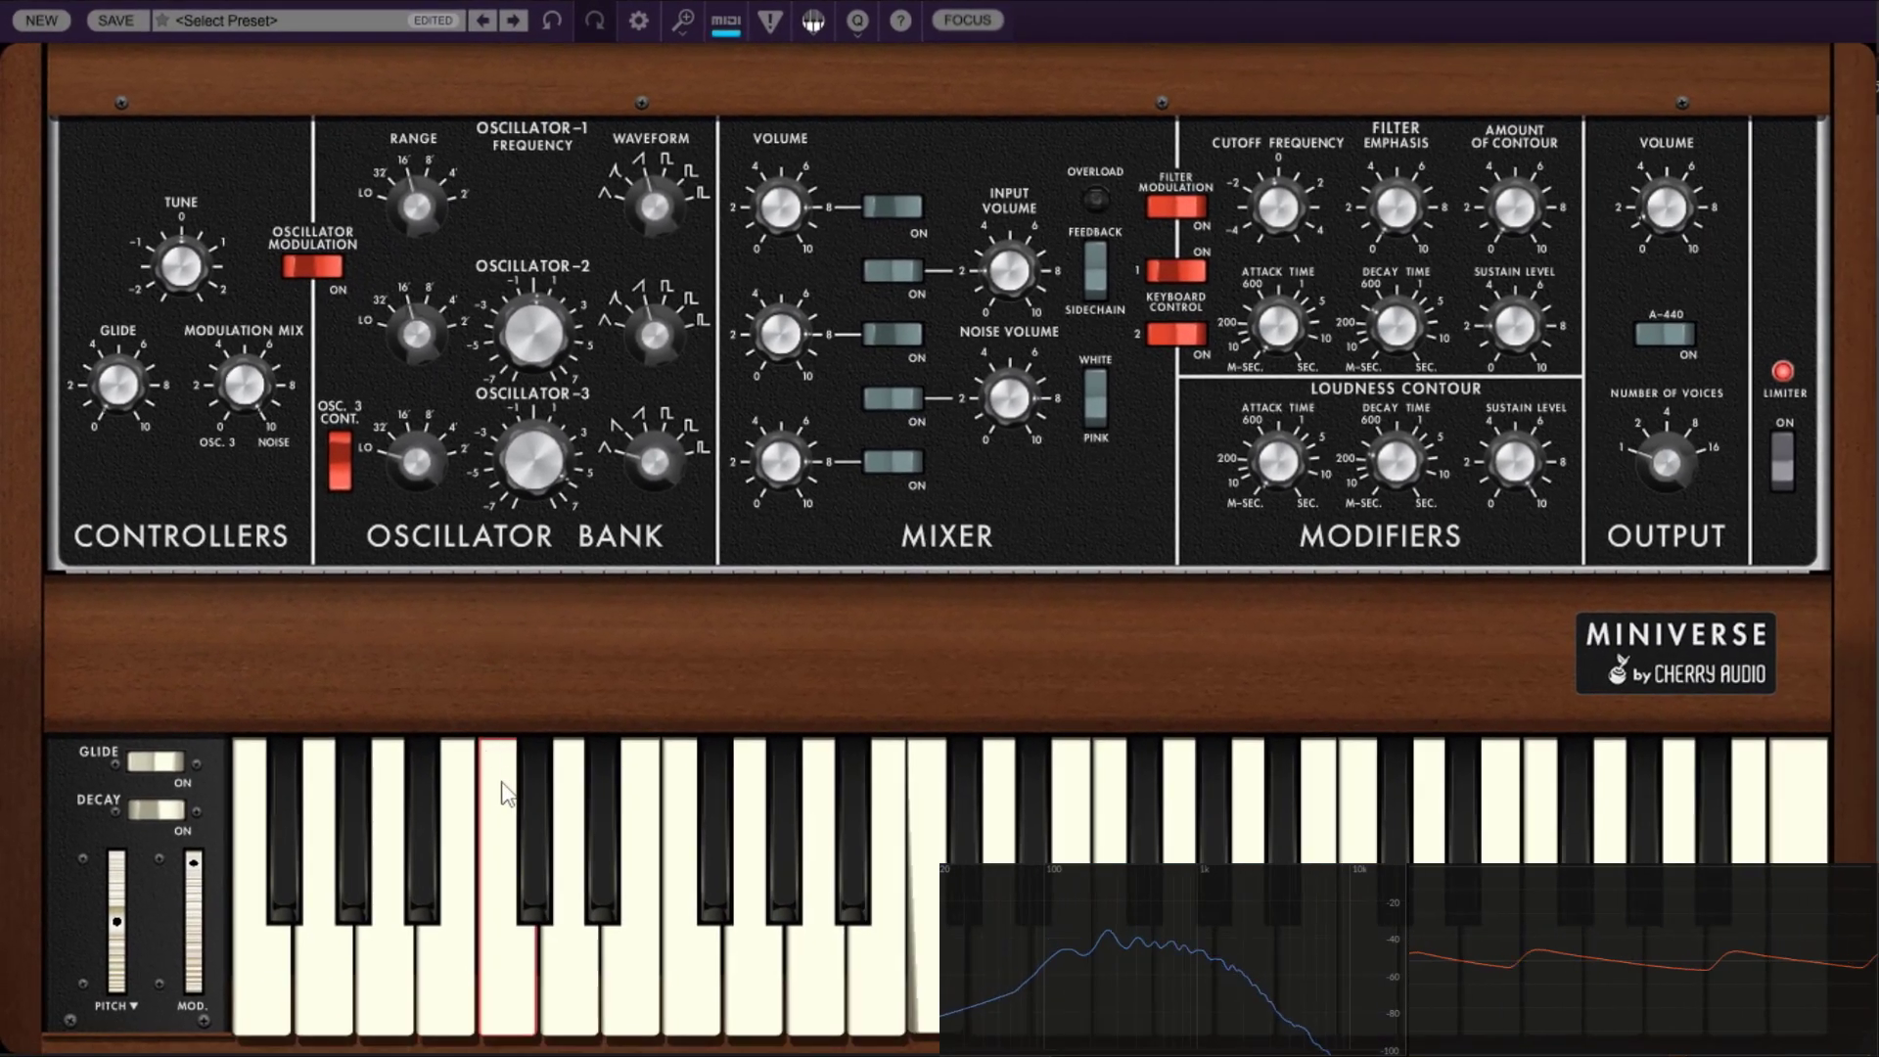
{"action": "left_click", "coordinate": [854, 871]}
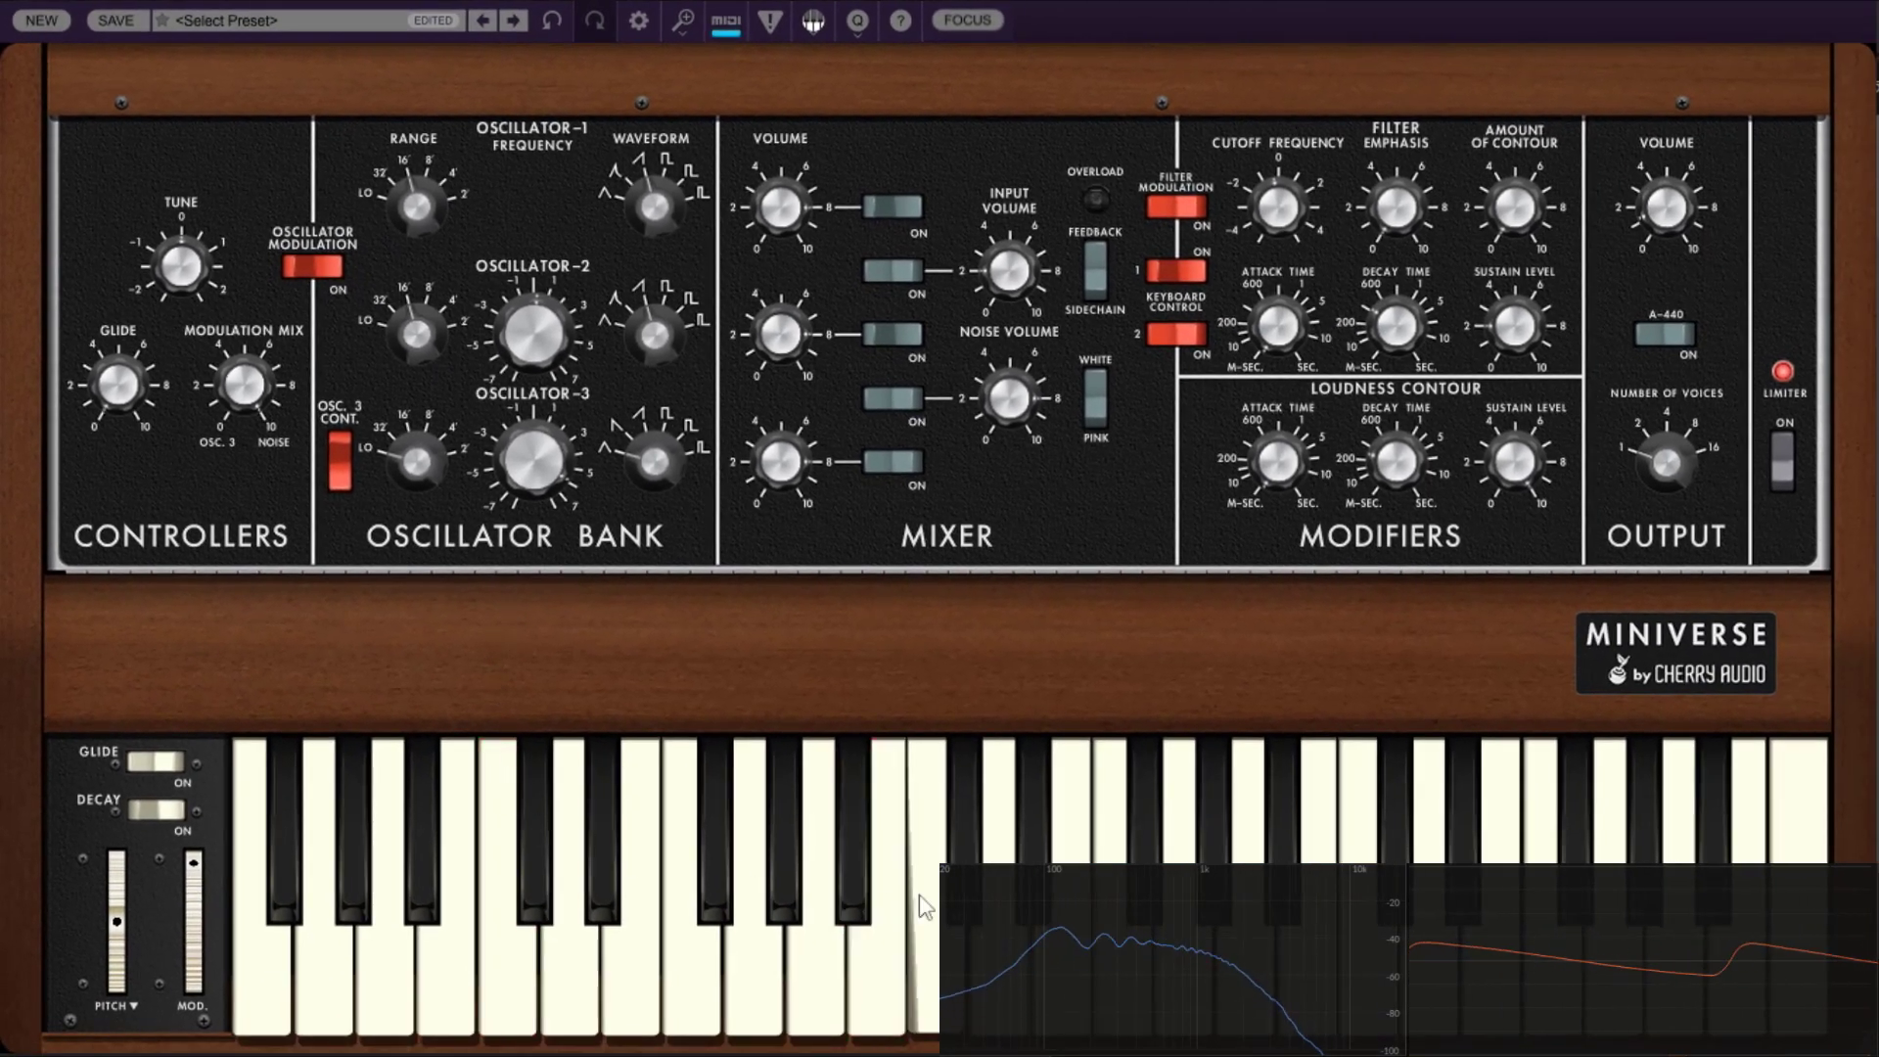
{"action": "left_click_drag", "start_coordinate": [1283, 219], "coordinate": [1288, 210]}
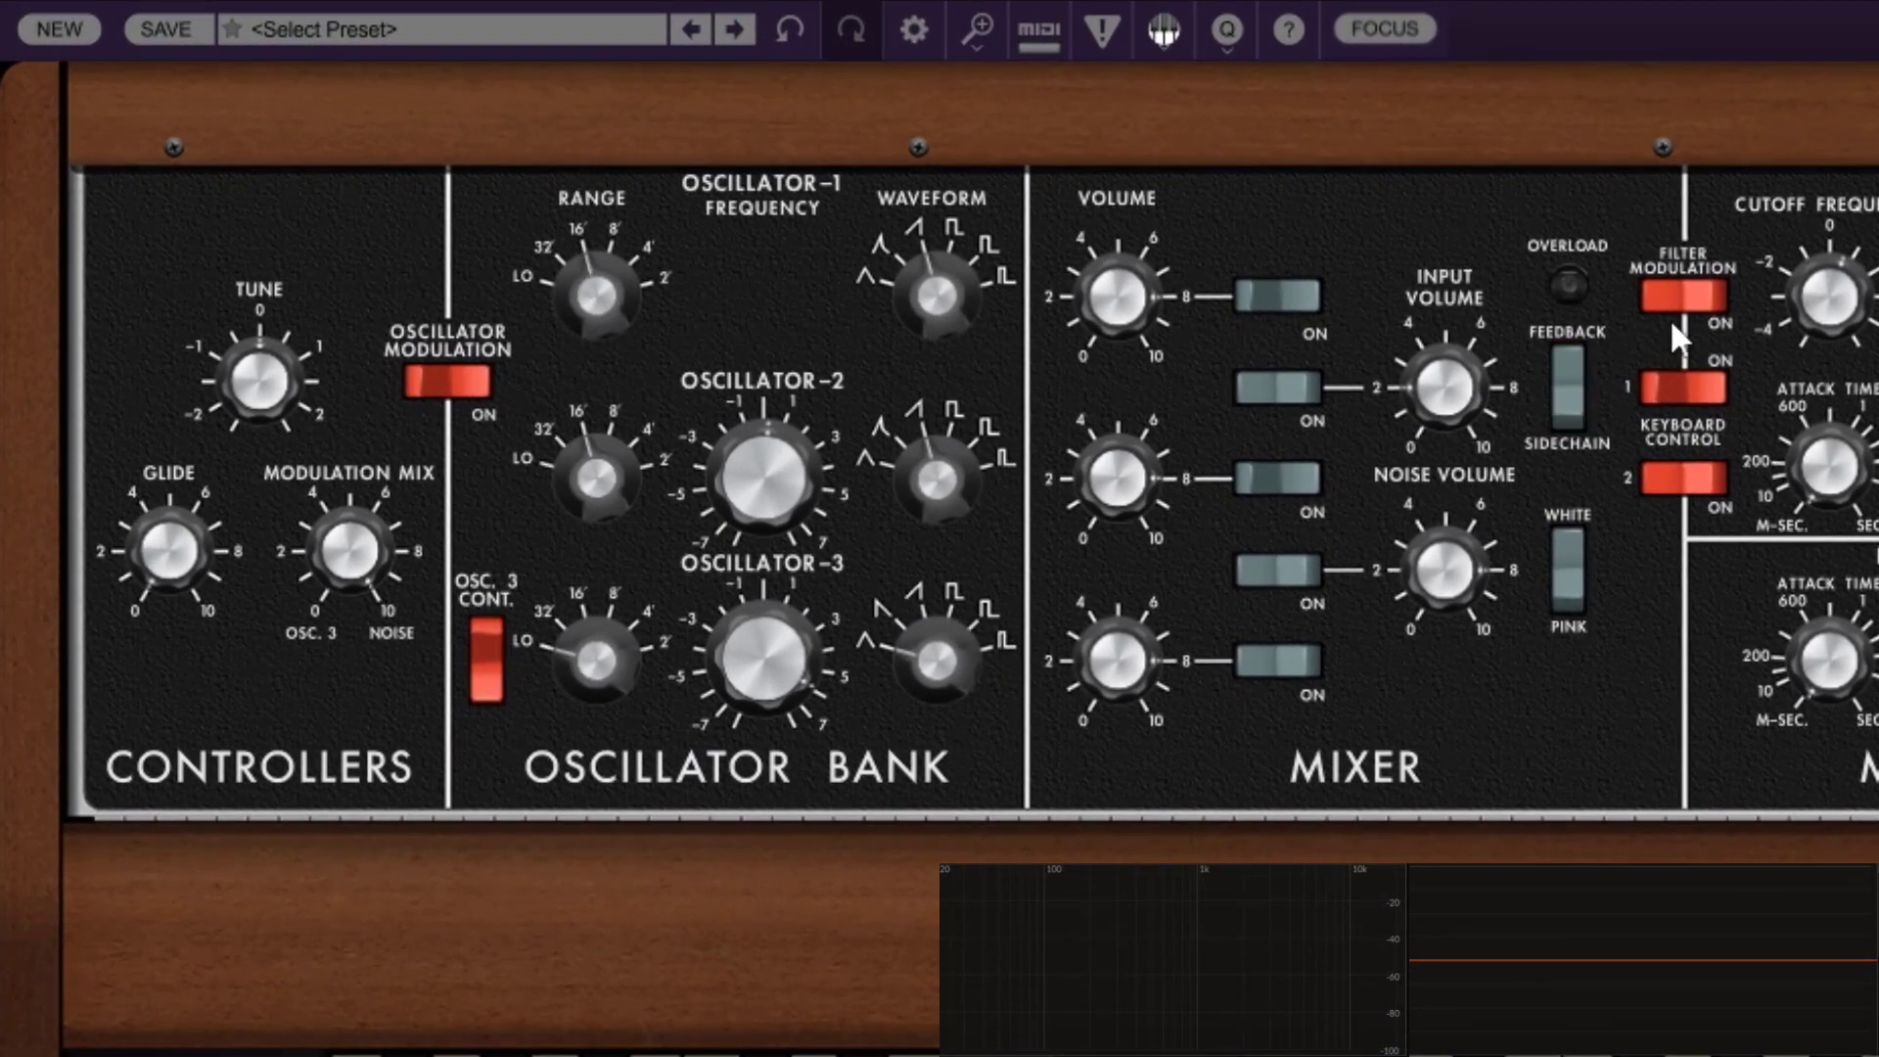
- Toggle Oscillator Modulation, lower the filter cutoff frequency slightly and turn the Modulation Mix toward Osc. 3
{"action": "left_click", "coordinate": [409, 379]}
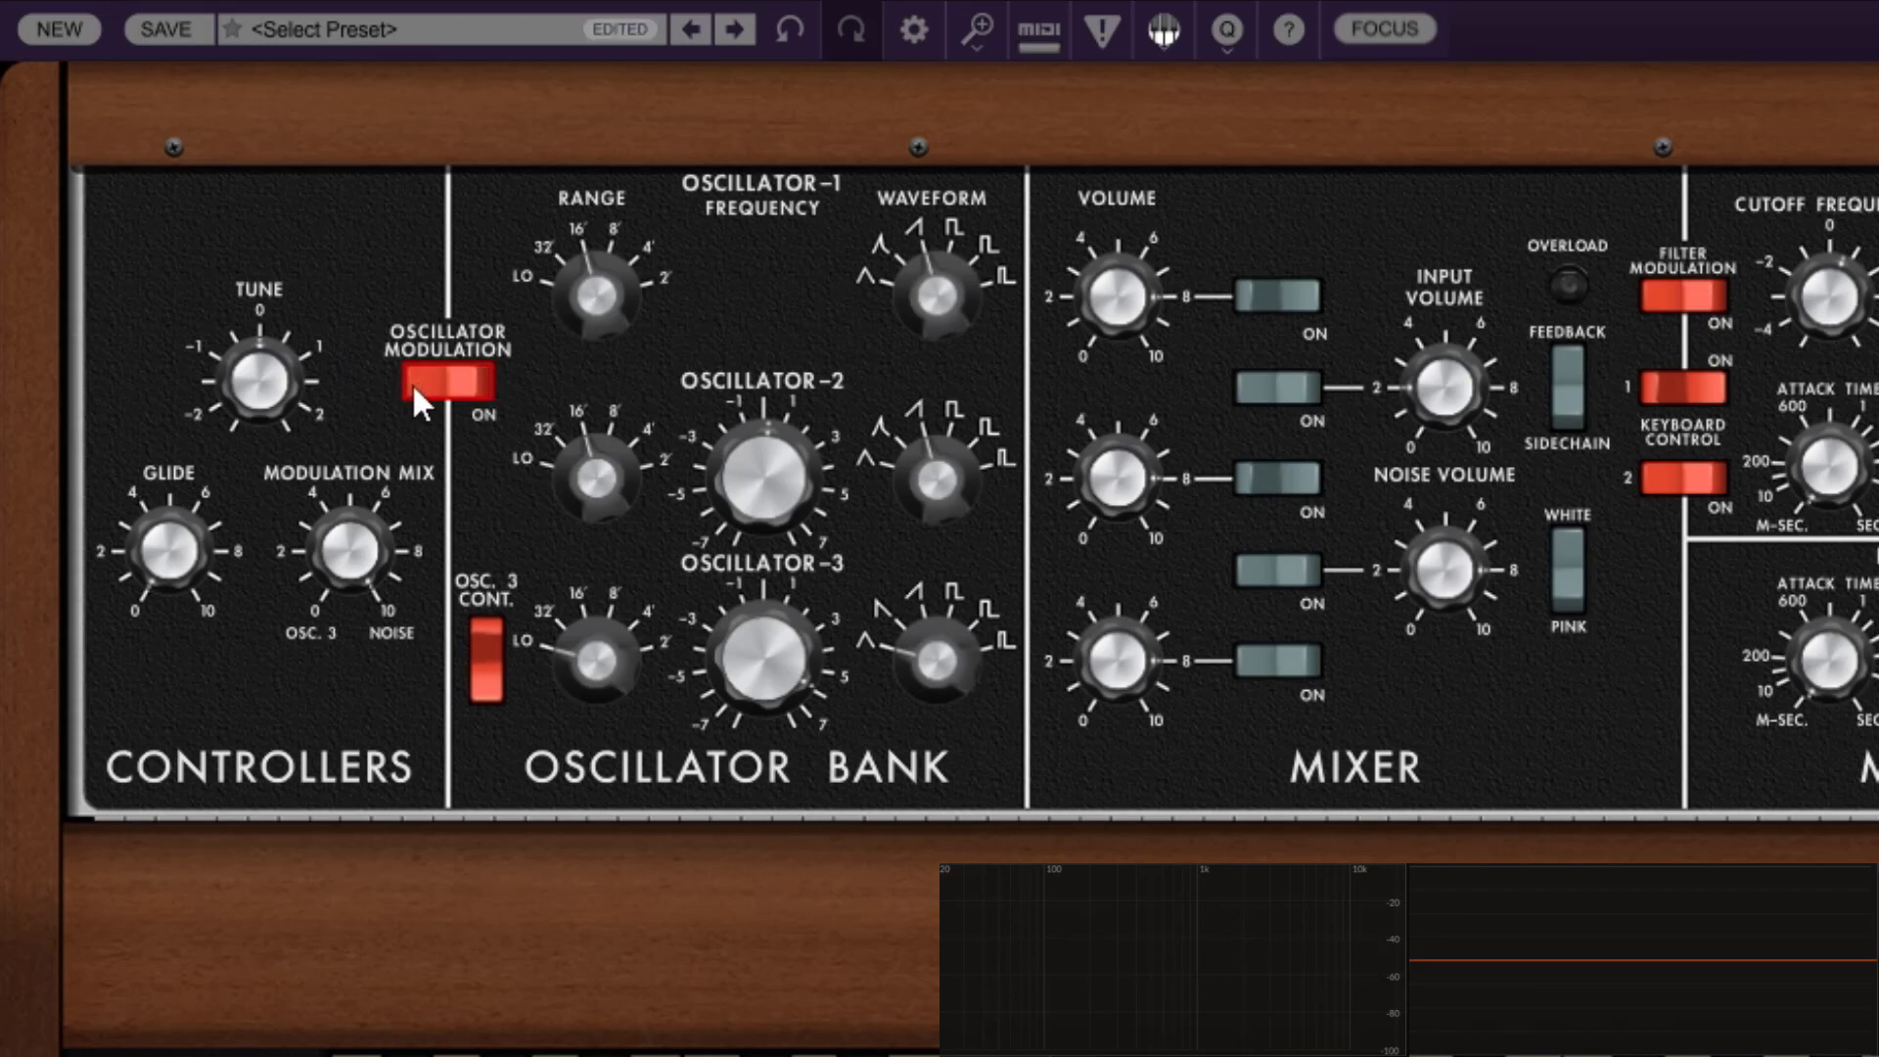
{"action": "left_click_drag", "start_coordinate": [1801, 300], "coordinate": [1808, 321]}
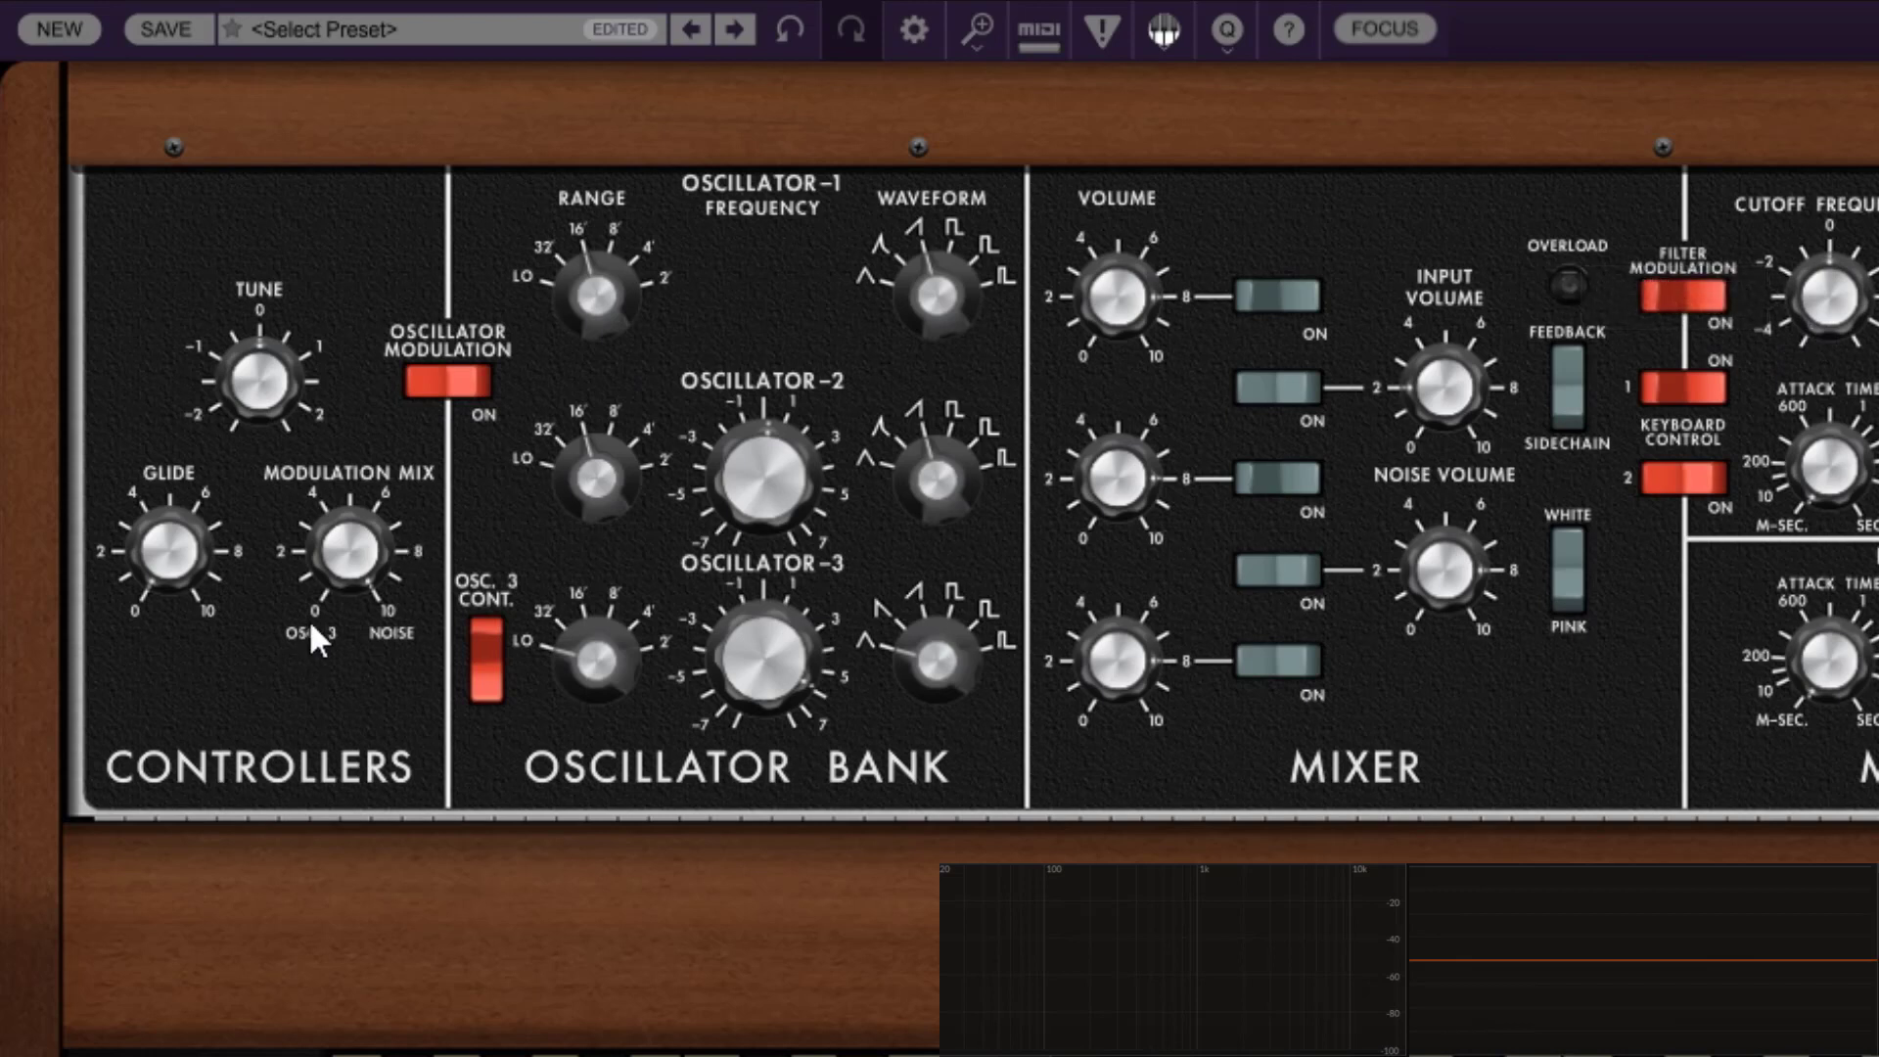
{"action": "left_click_drag", "start_coordinate": [345, 542], "coordinate": [321, 636]}
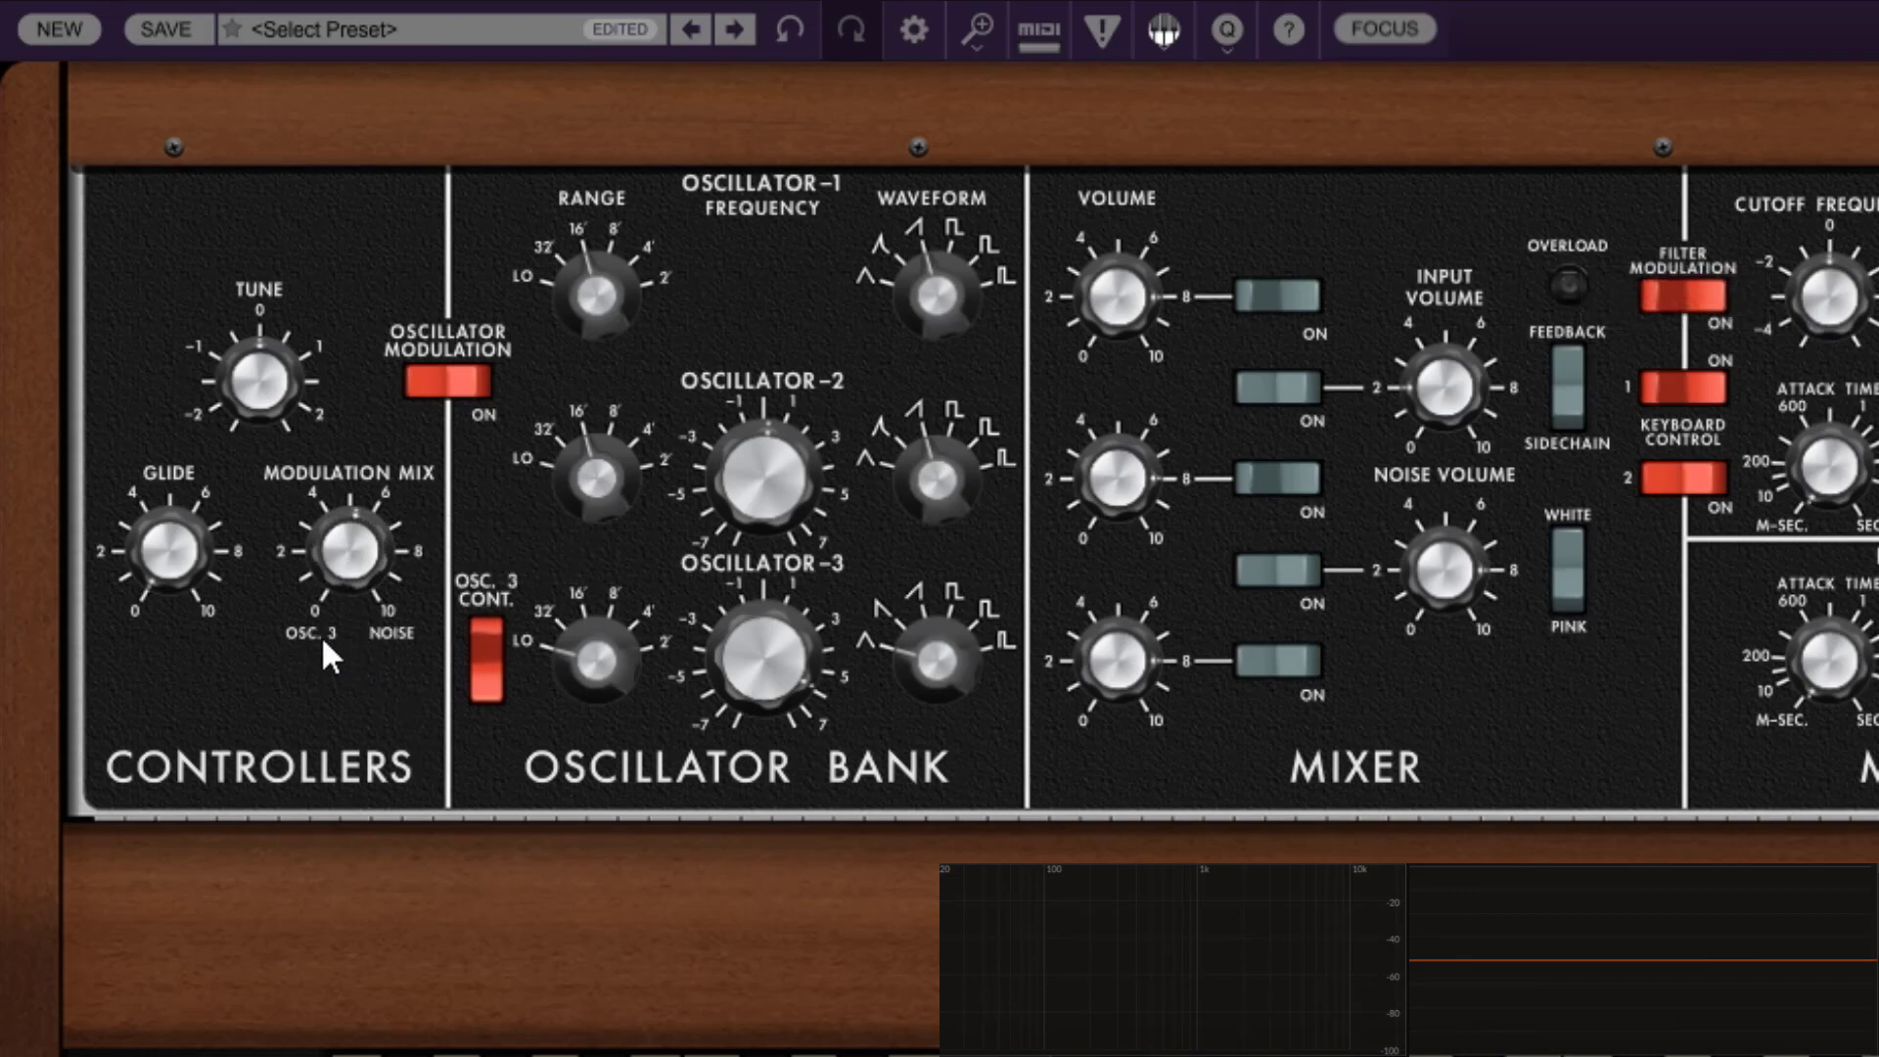
{"action": "left_click_drag", "start_coordinate": [360, 574], "coordinate": [330, 620]}
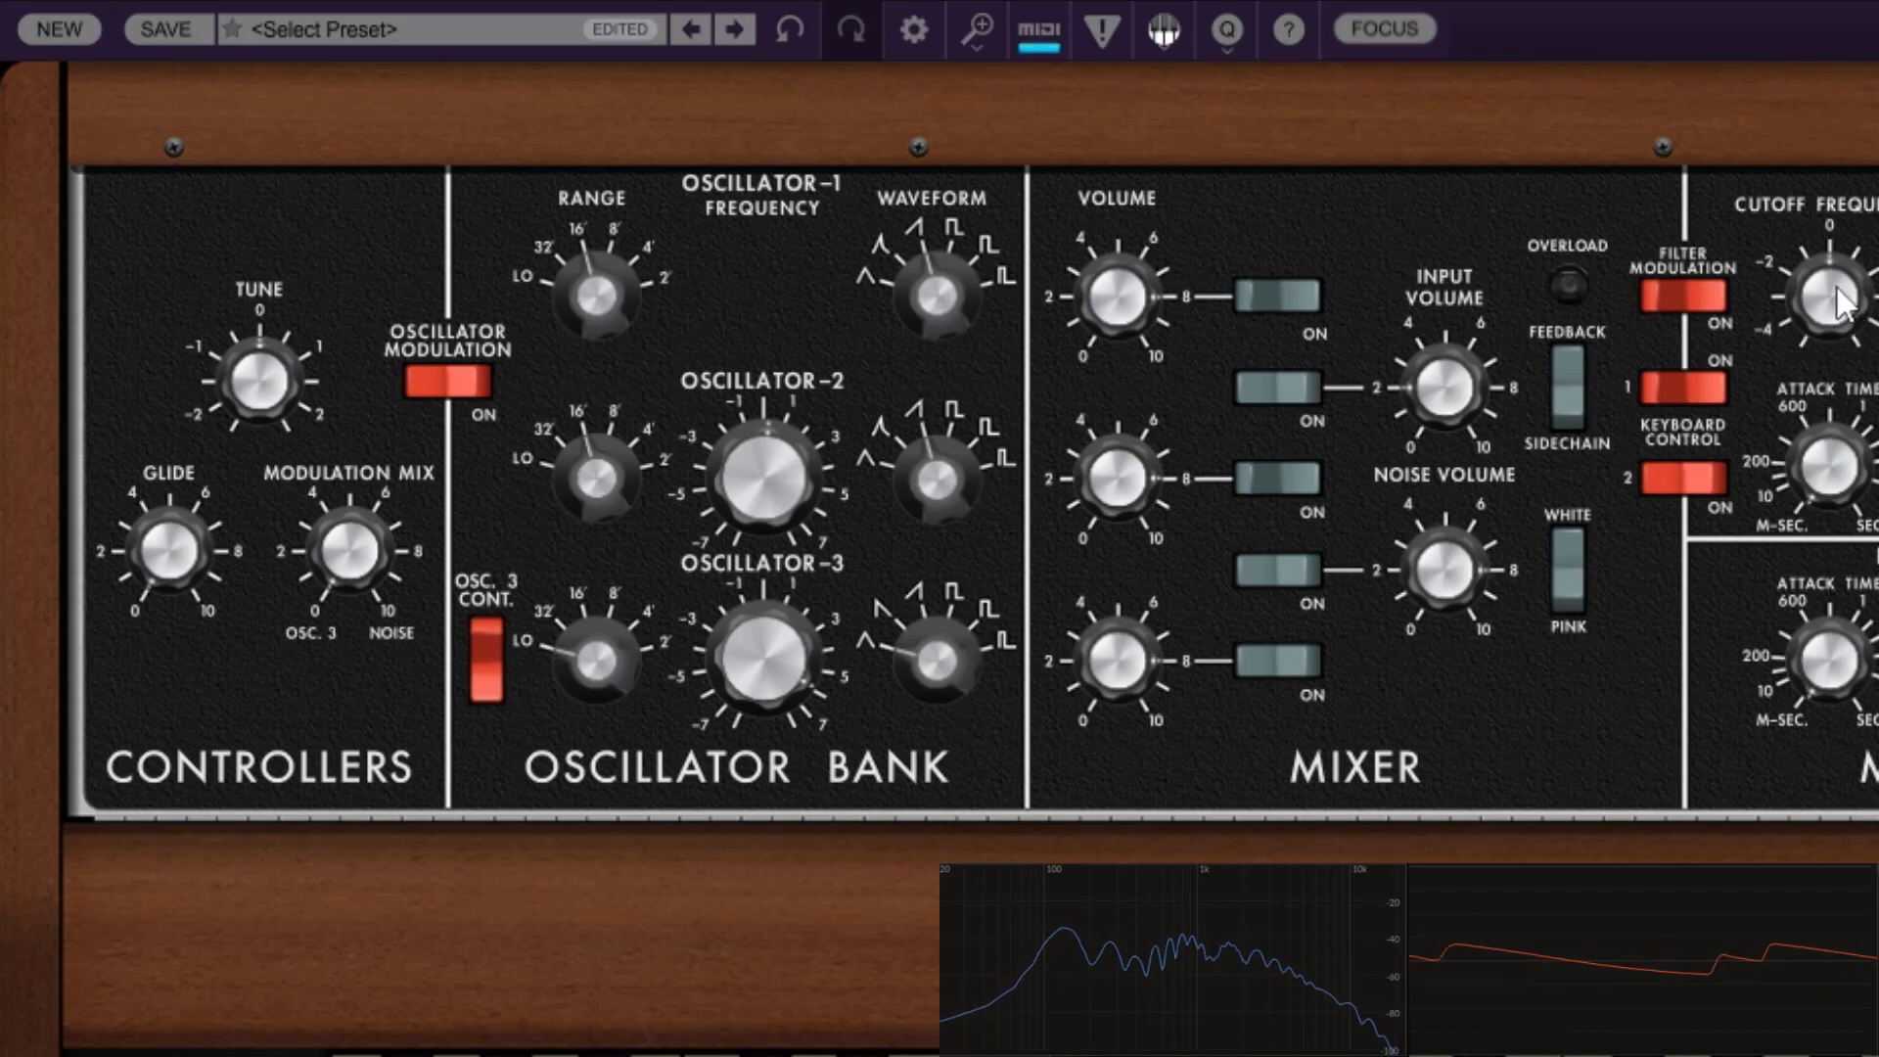
- Lower and raise the mod wheel, including 90.7%, to vary the amount of modulation on the filter
{"action": "mouse_move", "coordinate": [1840, 300]}
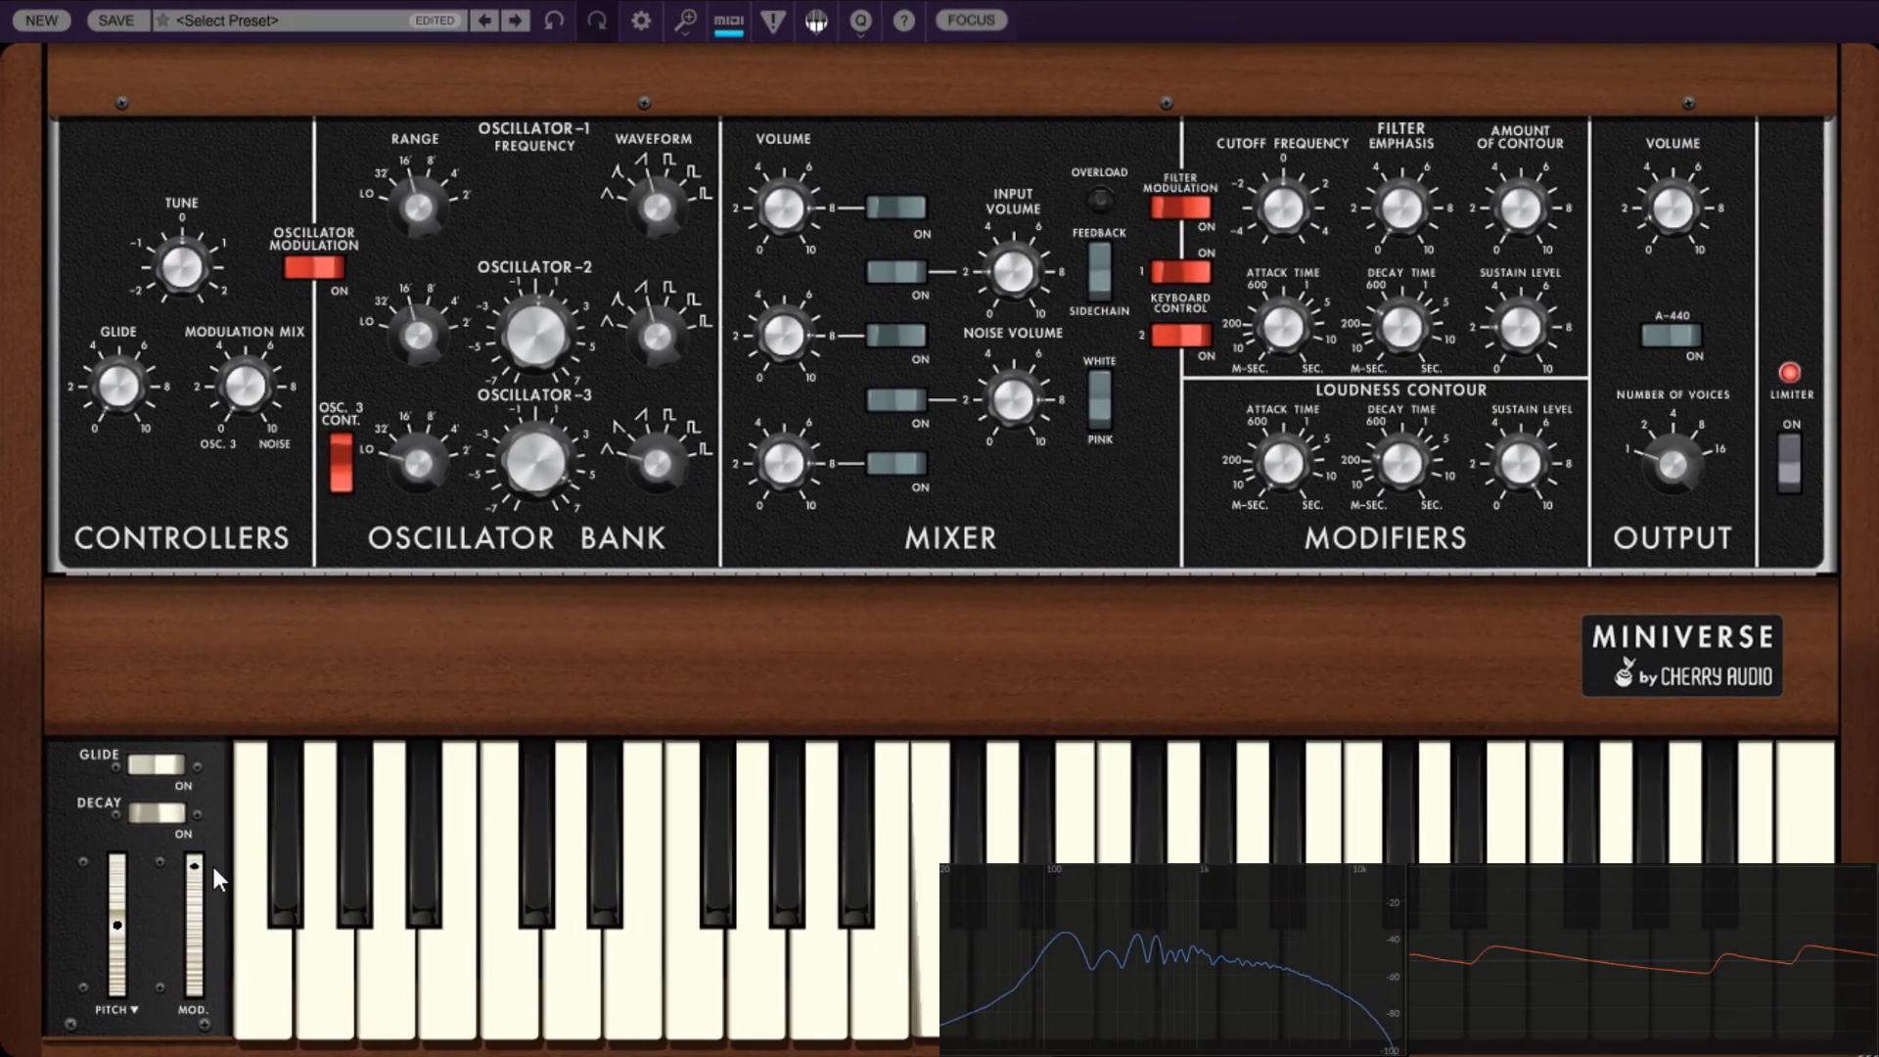
{"action": "left_click_drag", "start_coordinate": [196, 881], "coordinate": [199, 959]}
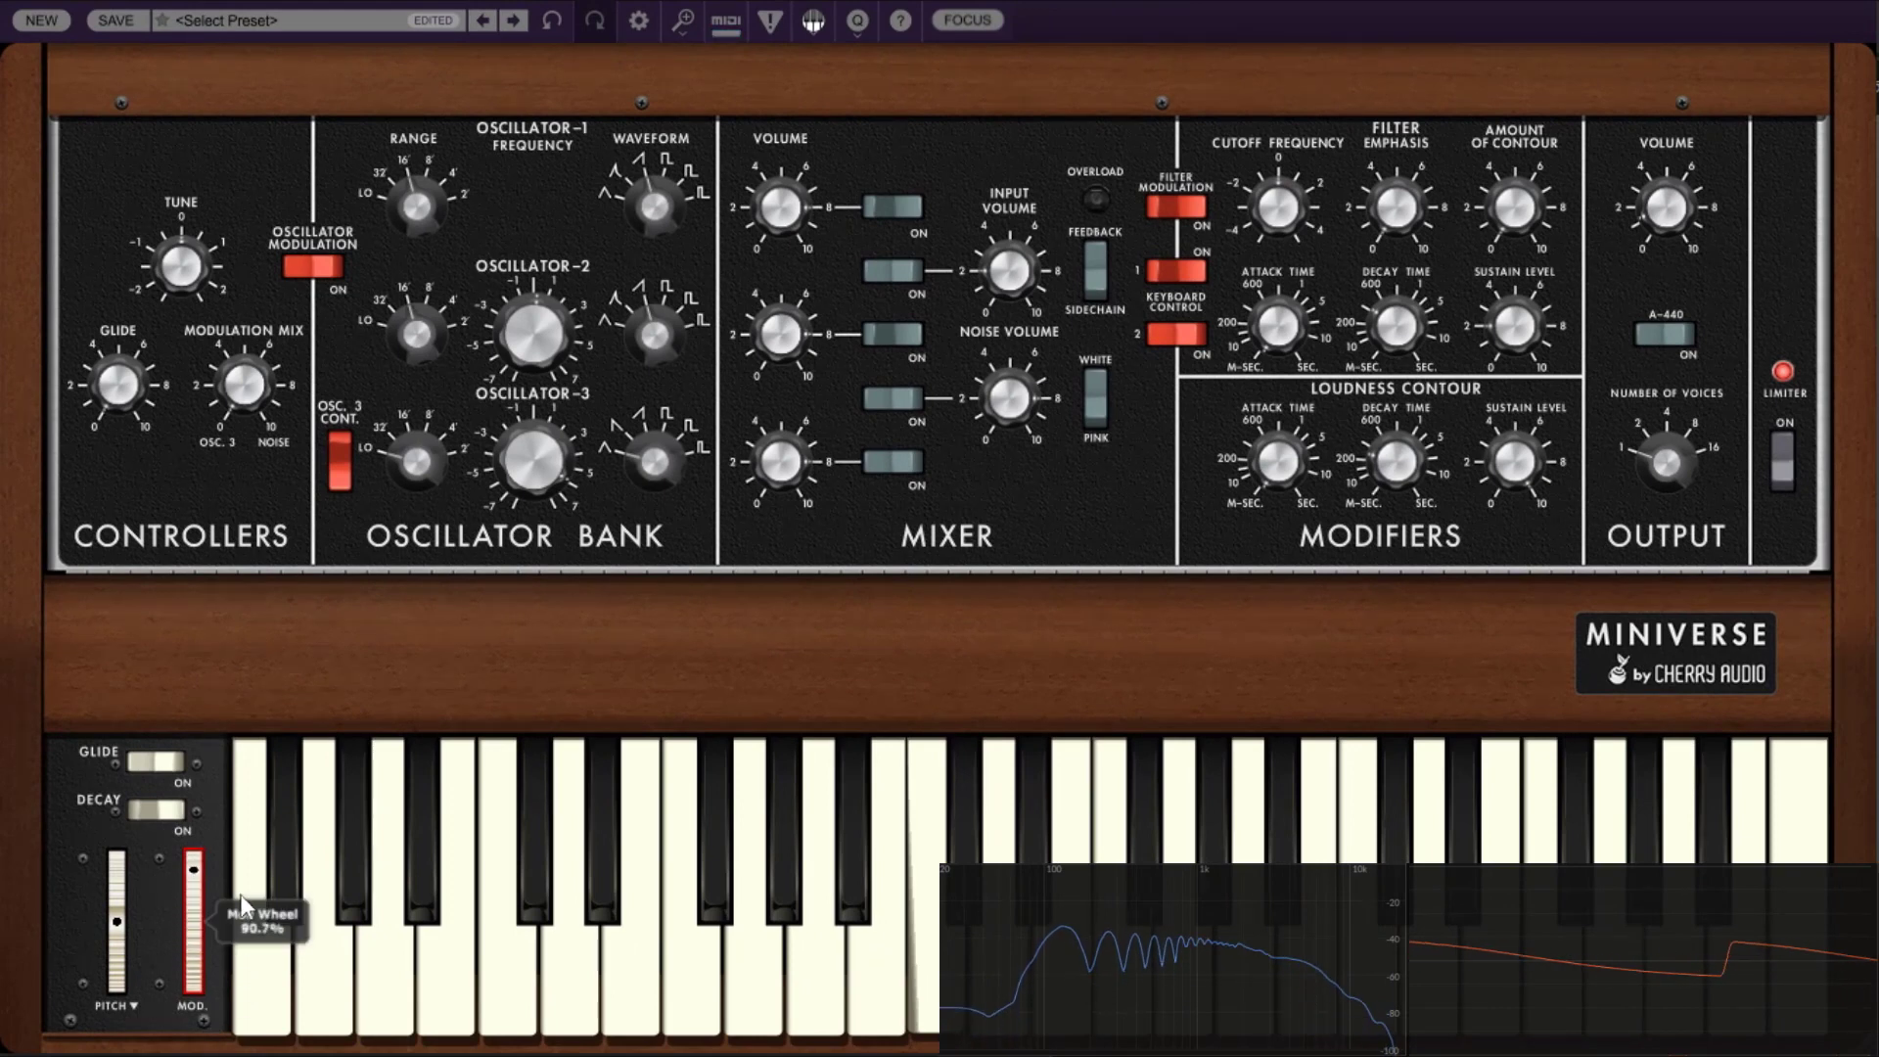
{"action": "left_click_drag", "start_coordinate": [244, 832], "coordinate": [232, 599]}
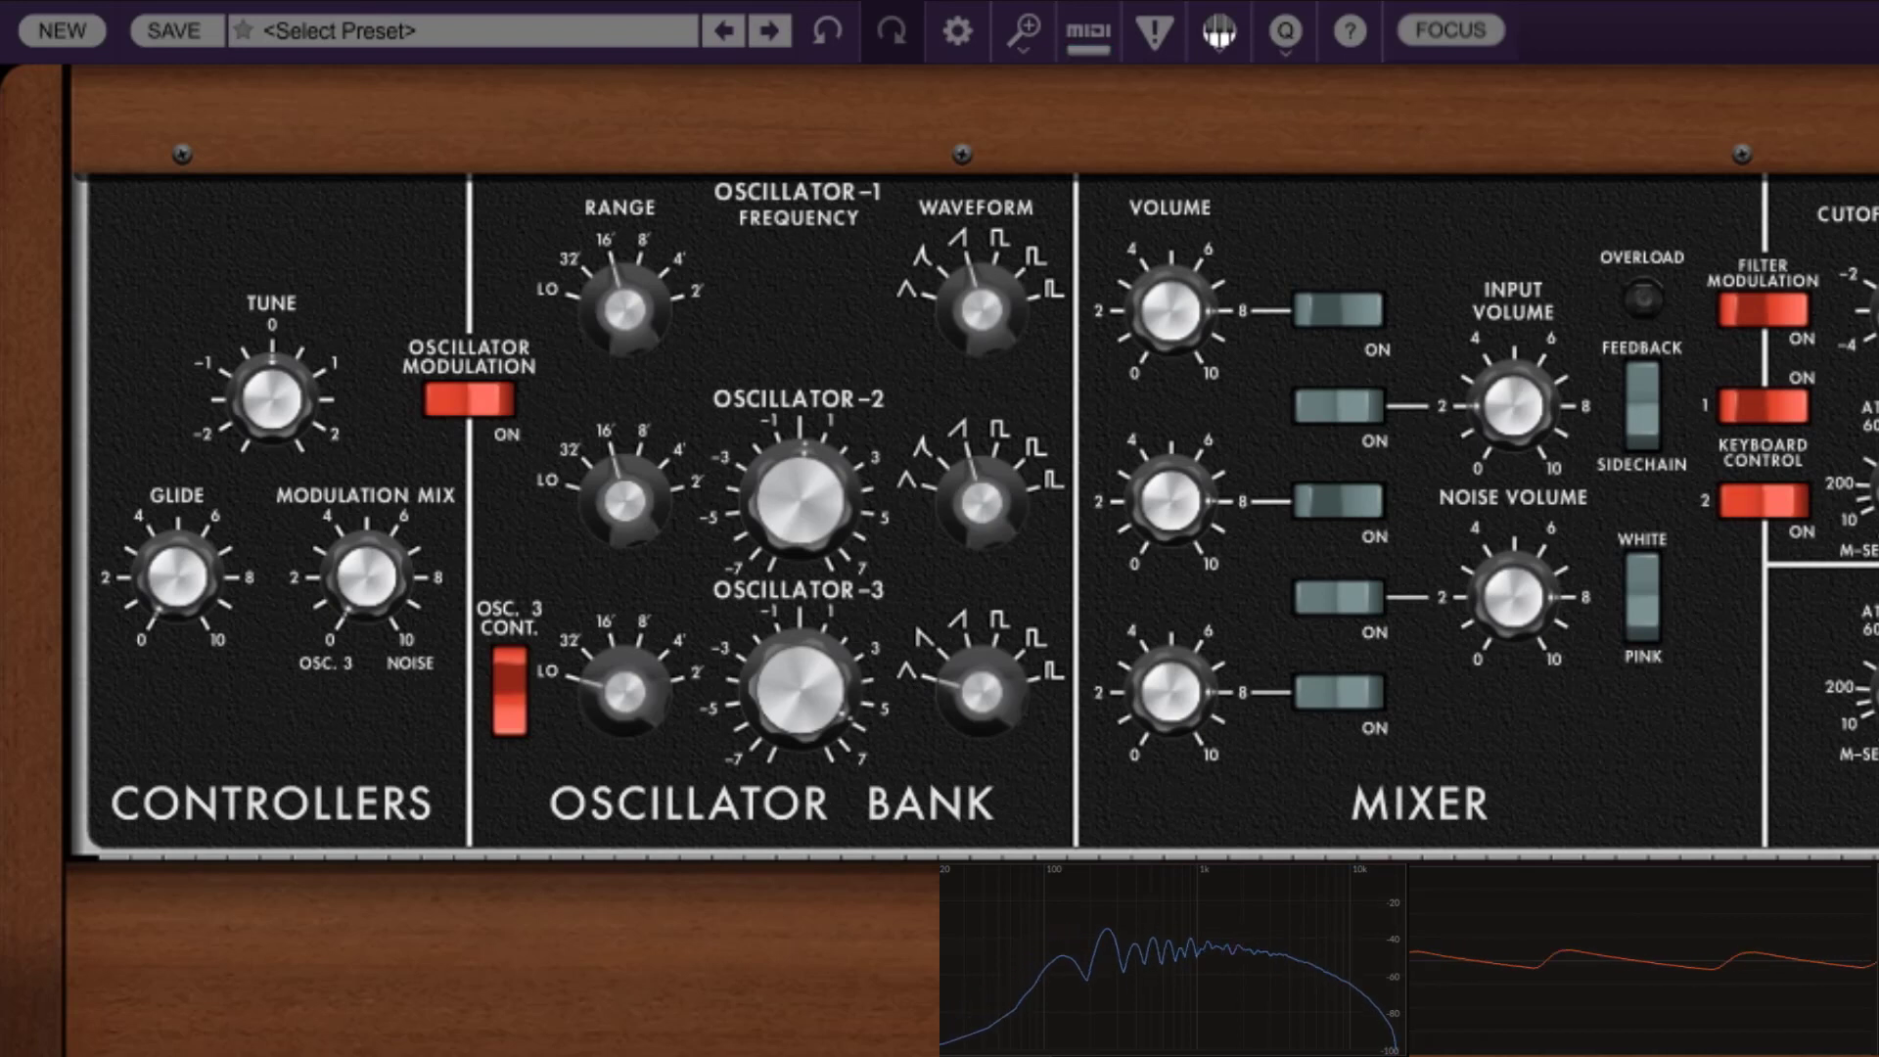
- Adjust oscillator 3's frequency and switch its waveform between several shapes, including Square, to compare how each modulates the filter
{"action": "left_click_drag", "start_coordinate": [795, 671], "coordinate": [801, 740]}
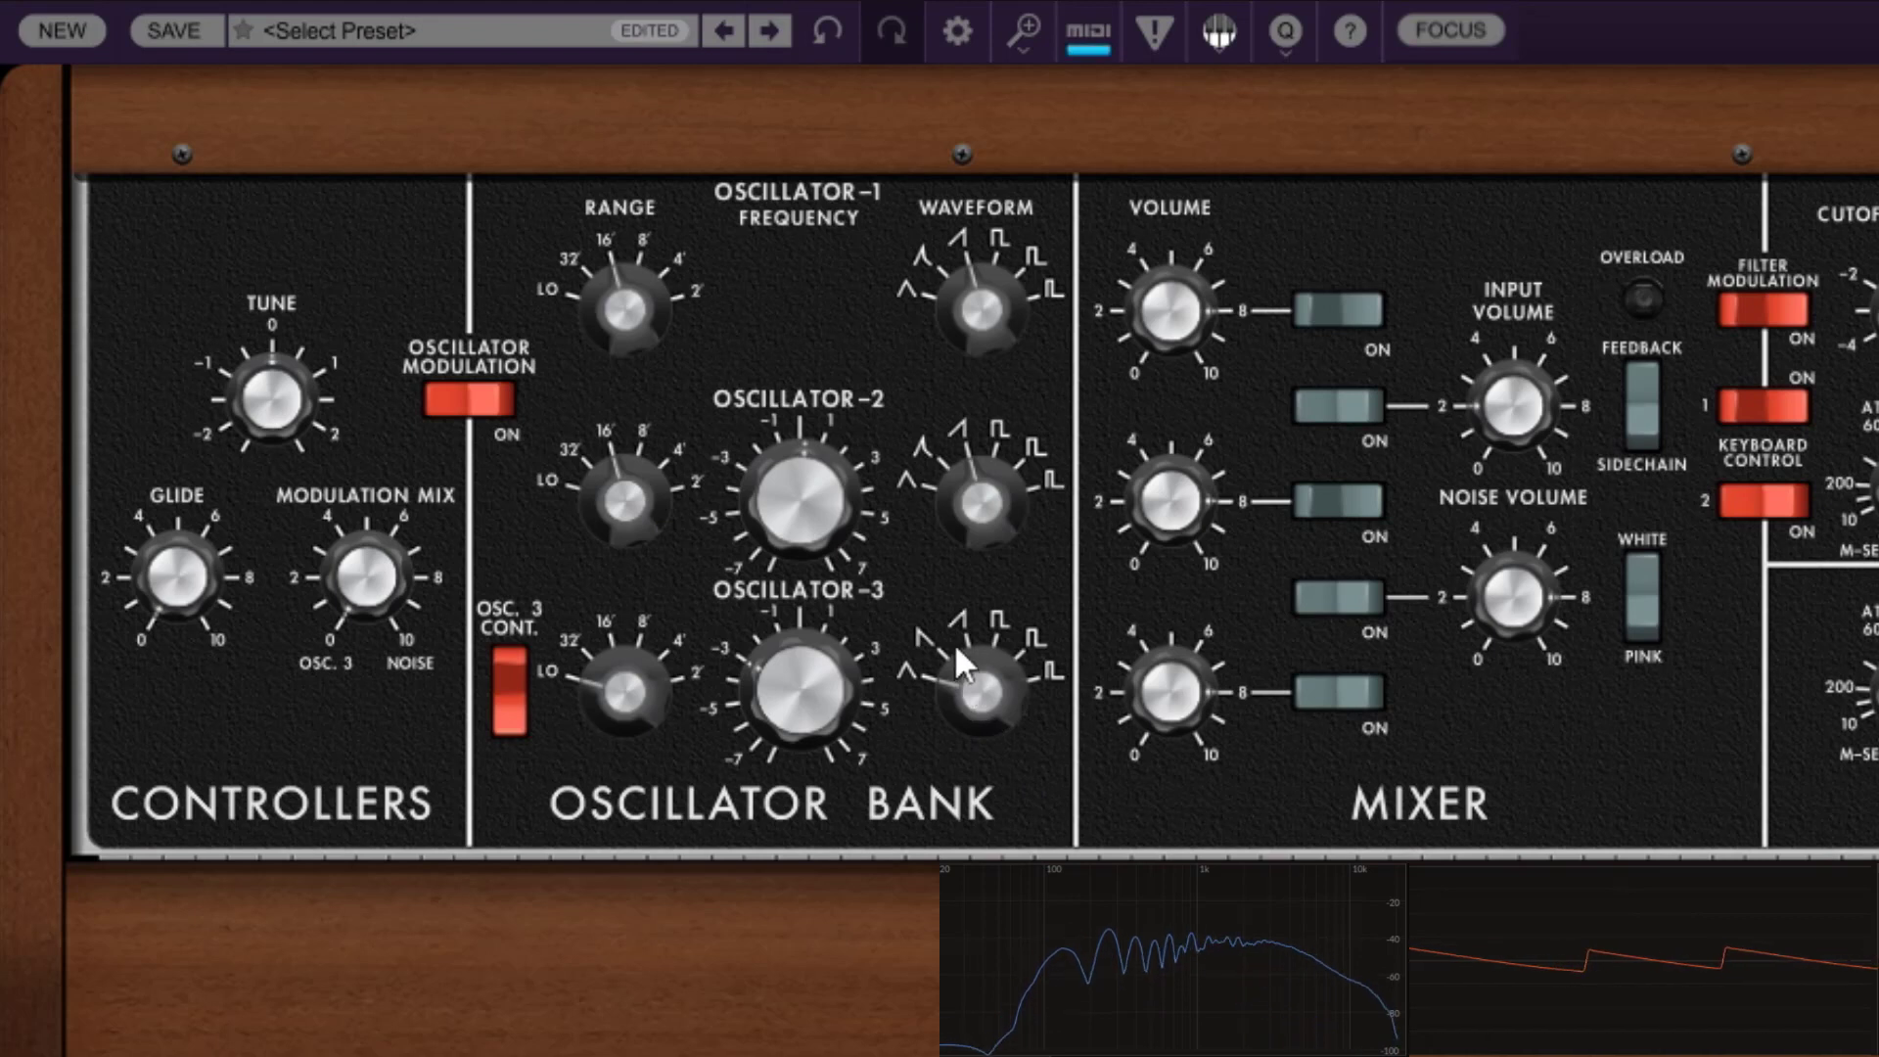
{"action": "left_click_drag", "start_coordinate": [959, 621], "coordinate": [955, 591]}
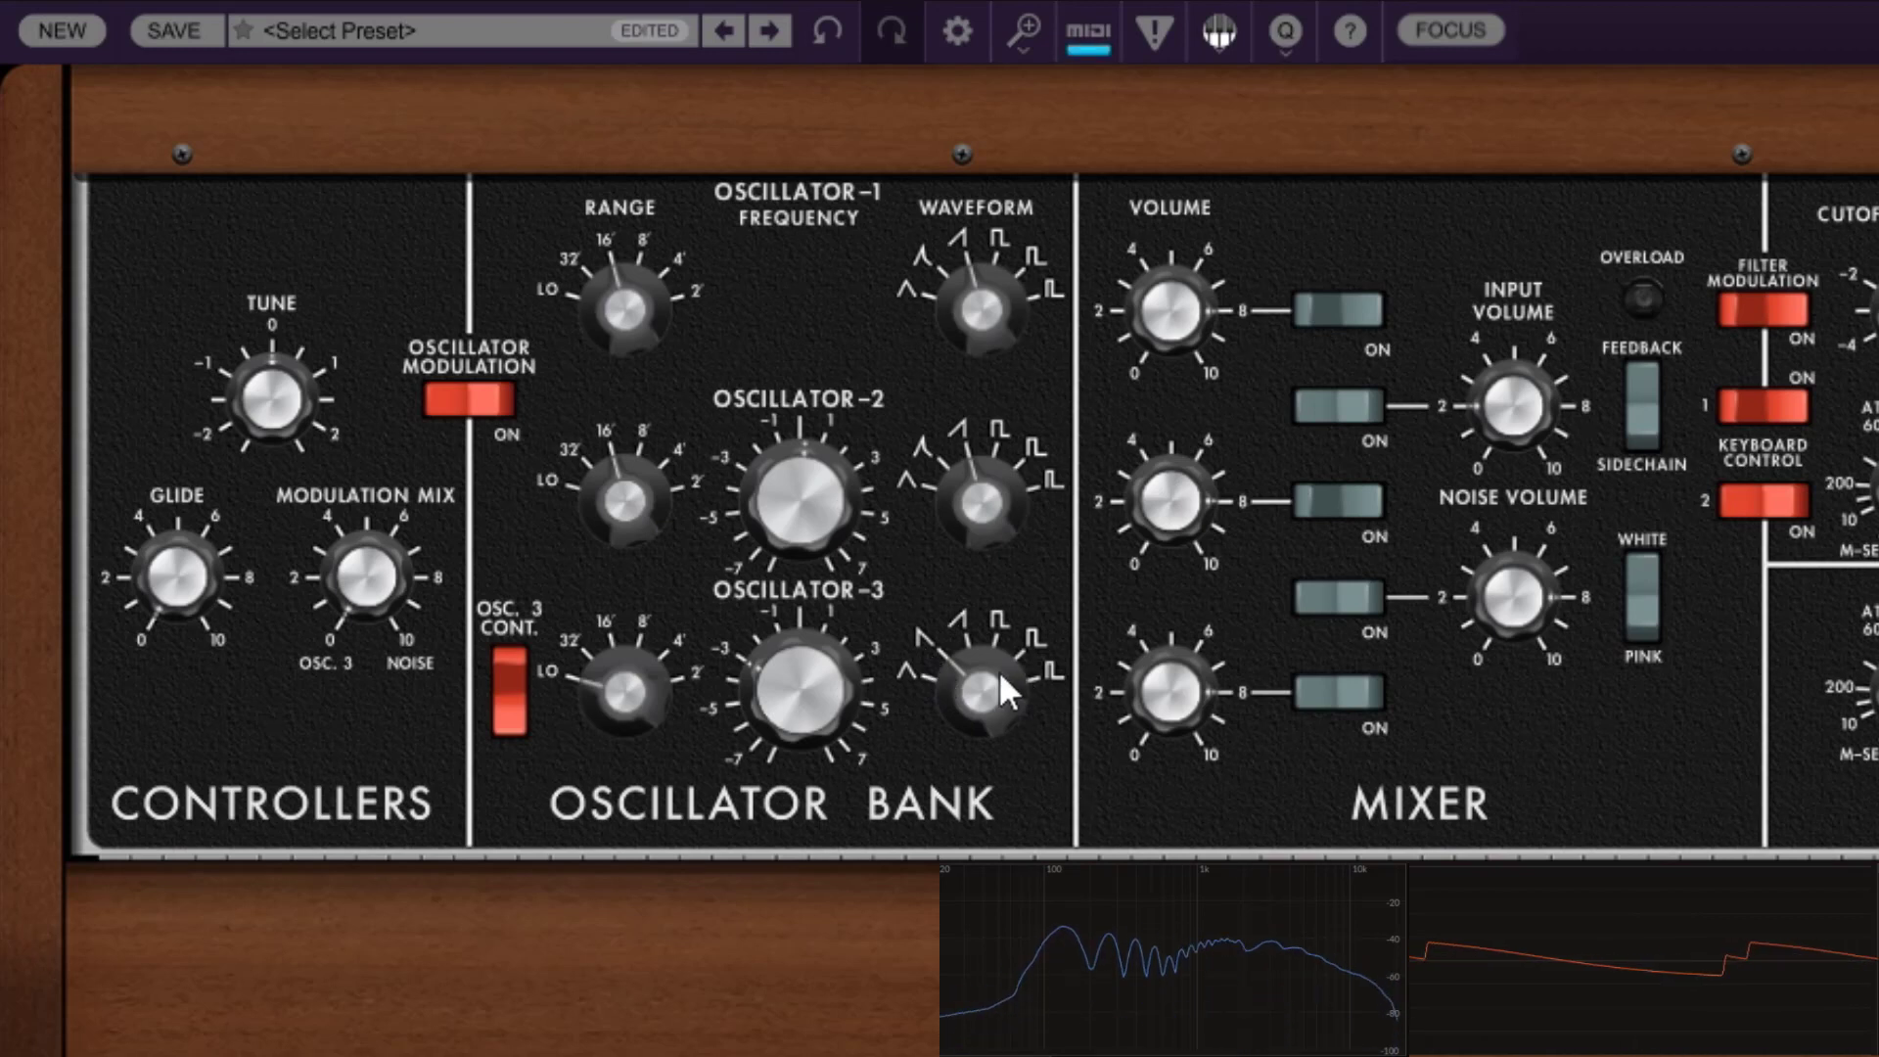
{"action": "scroll", "coordinate": [983, 678], "scroll_direction": "up", "scroll_amount": 1}
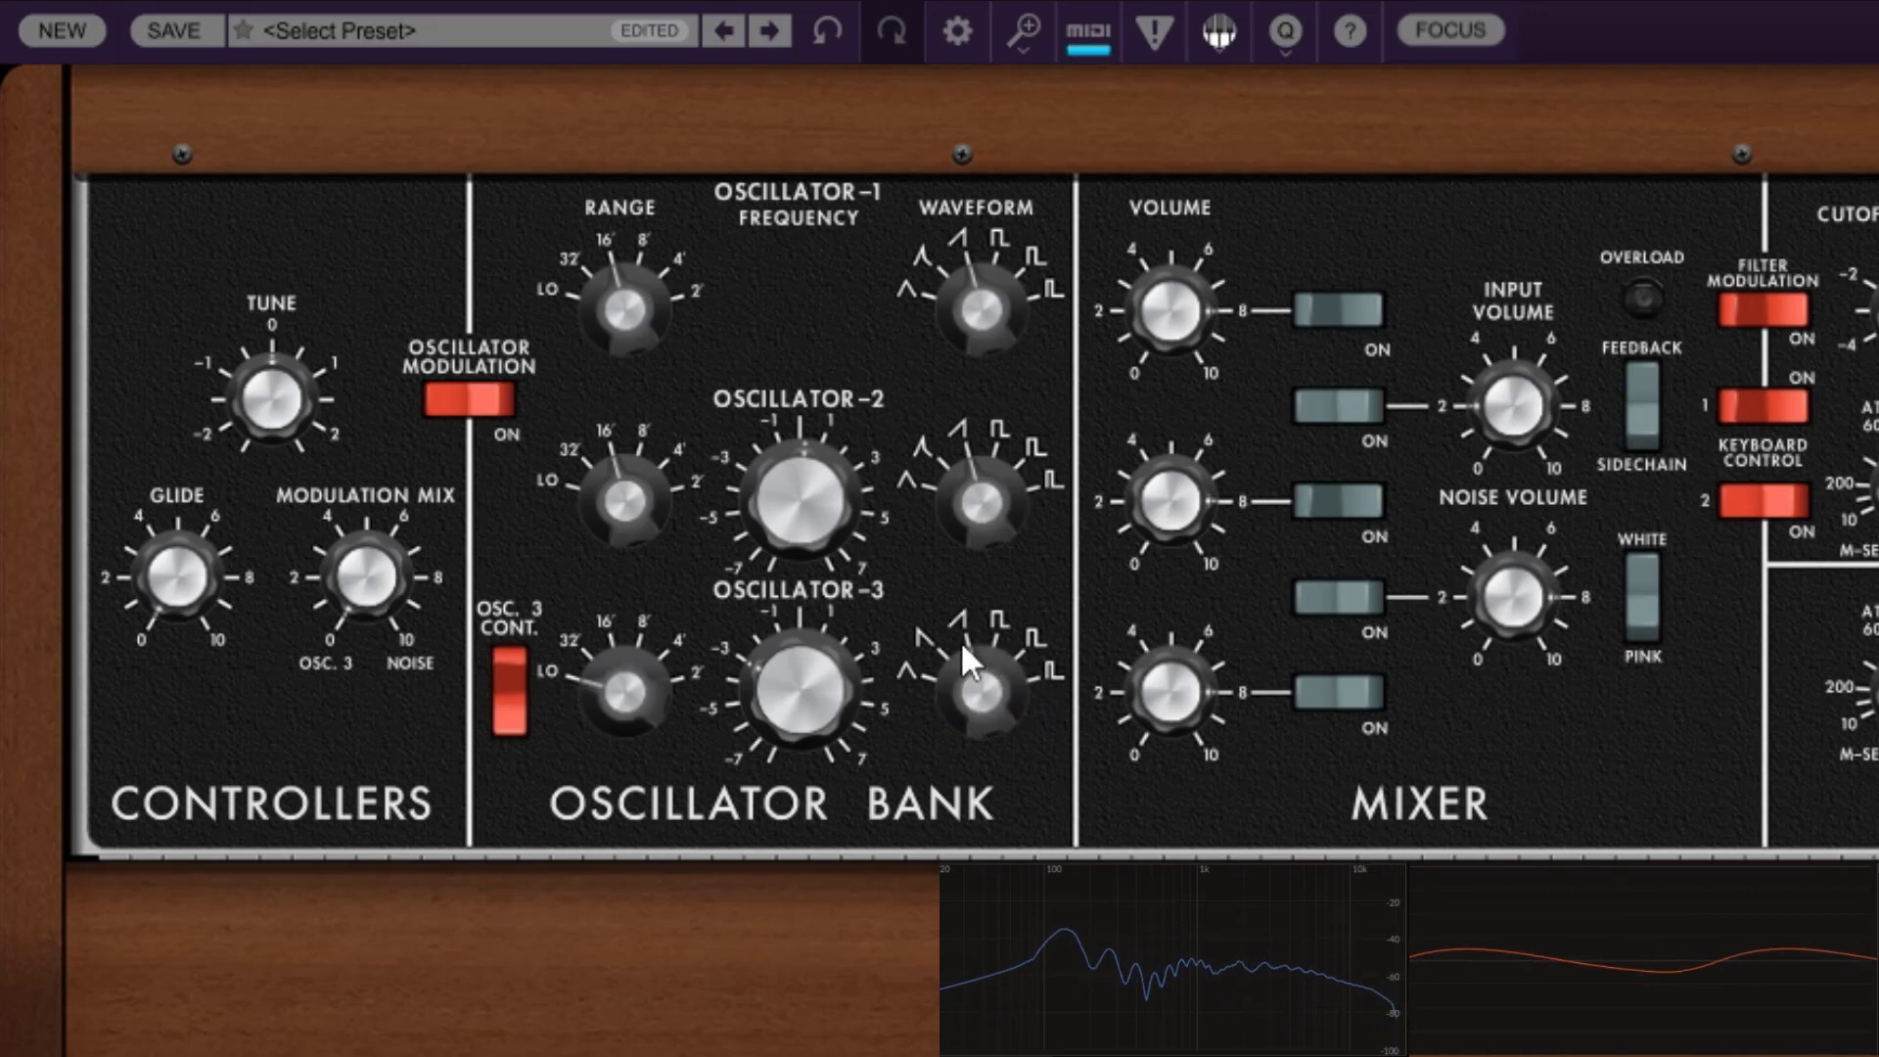
{"action": "left_click_drag", "start_coordinate": [992, 685], "coordinate": [998, 626]}
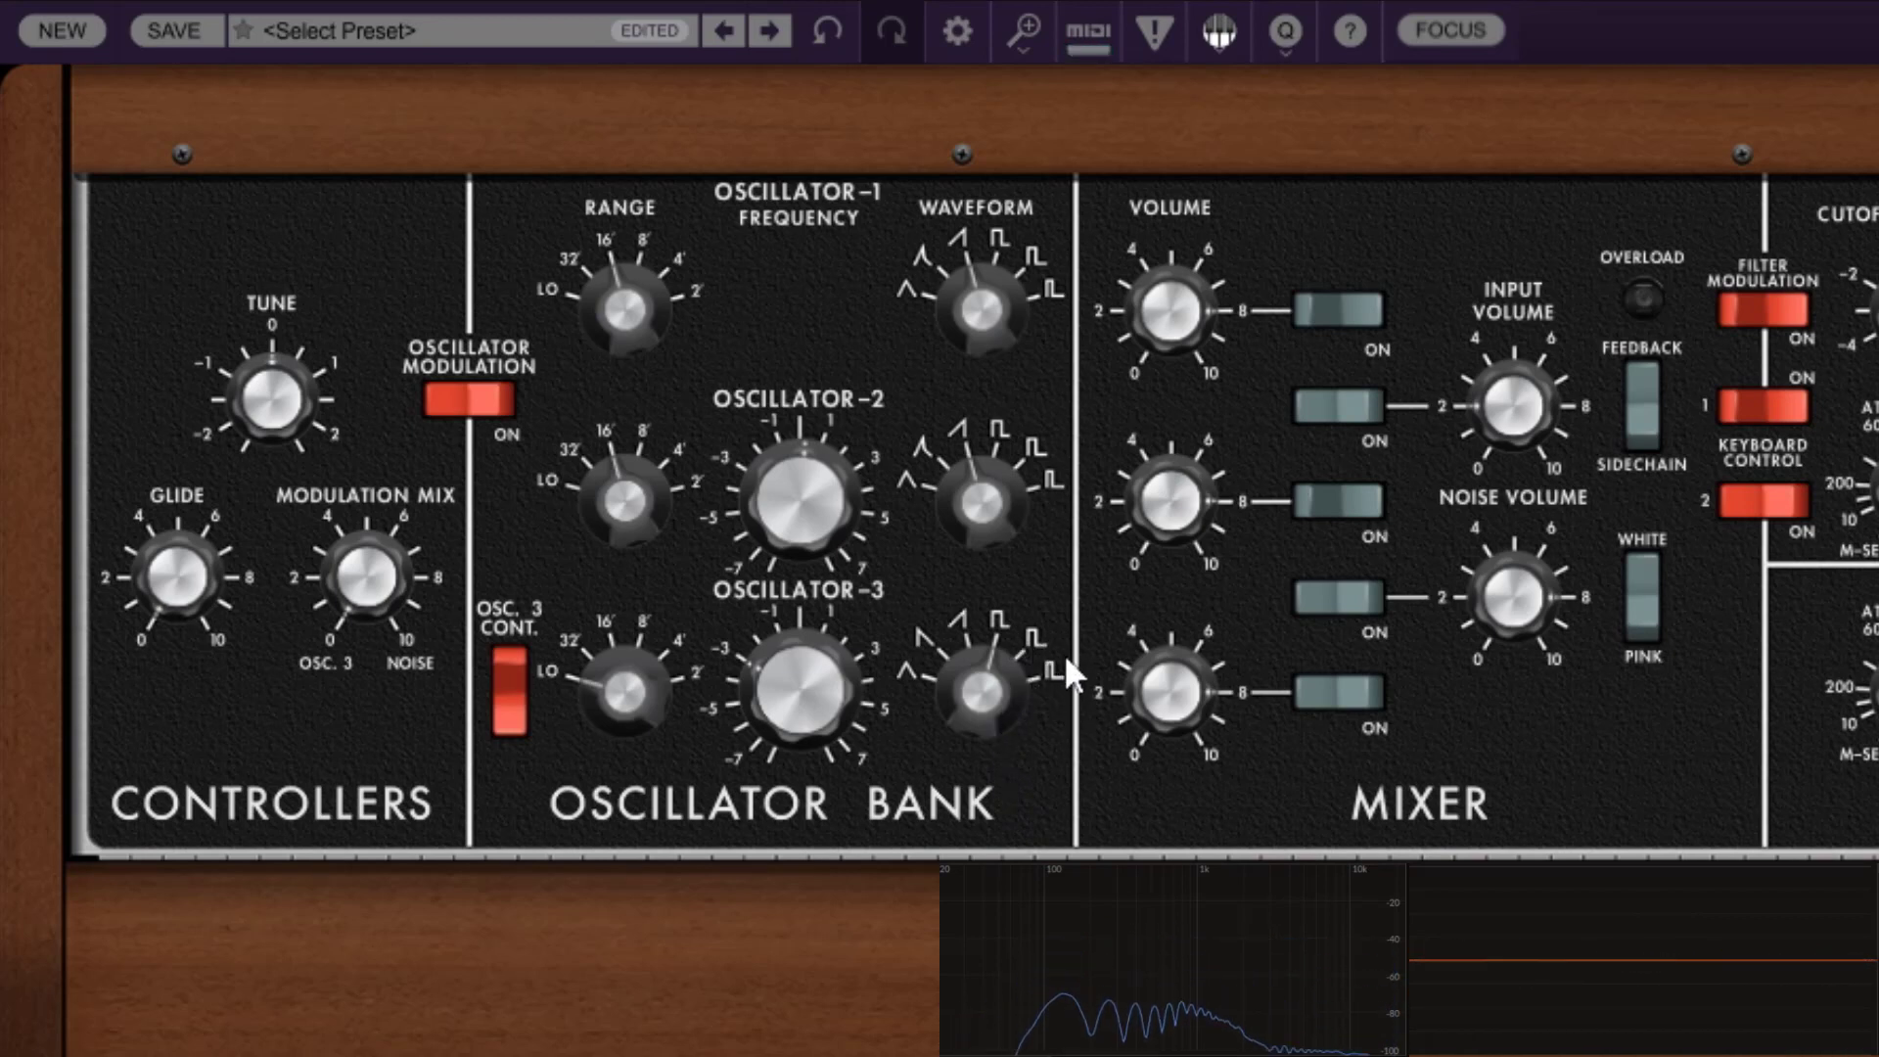
{"action": "left_click_drag", "start_coordinate": [994, 693], "coordinate": [984, 640]}
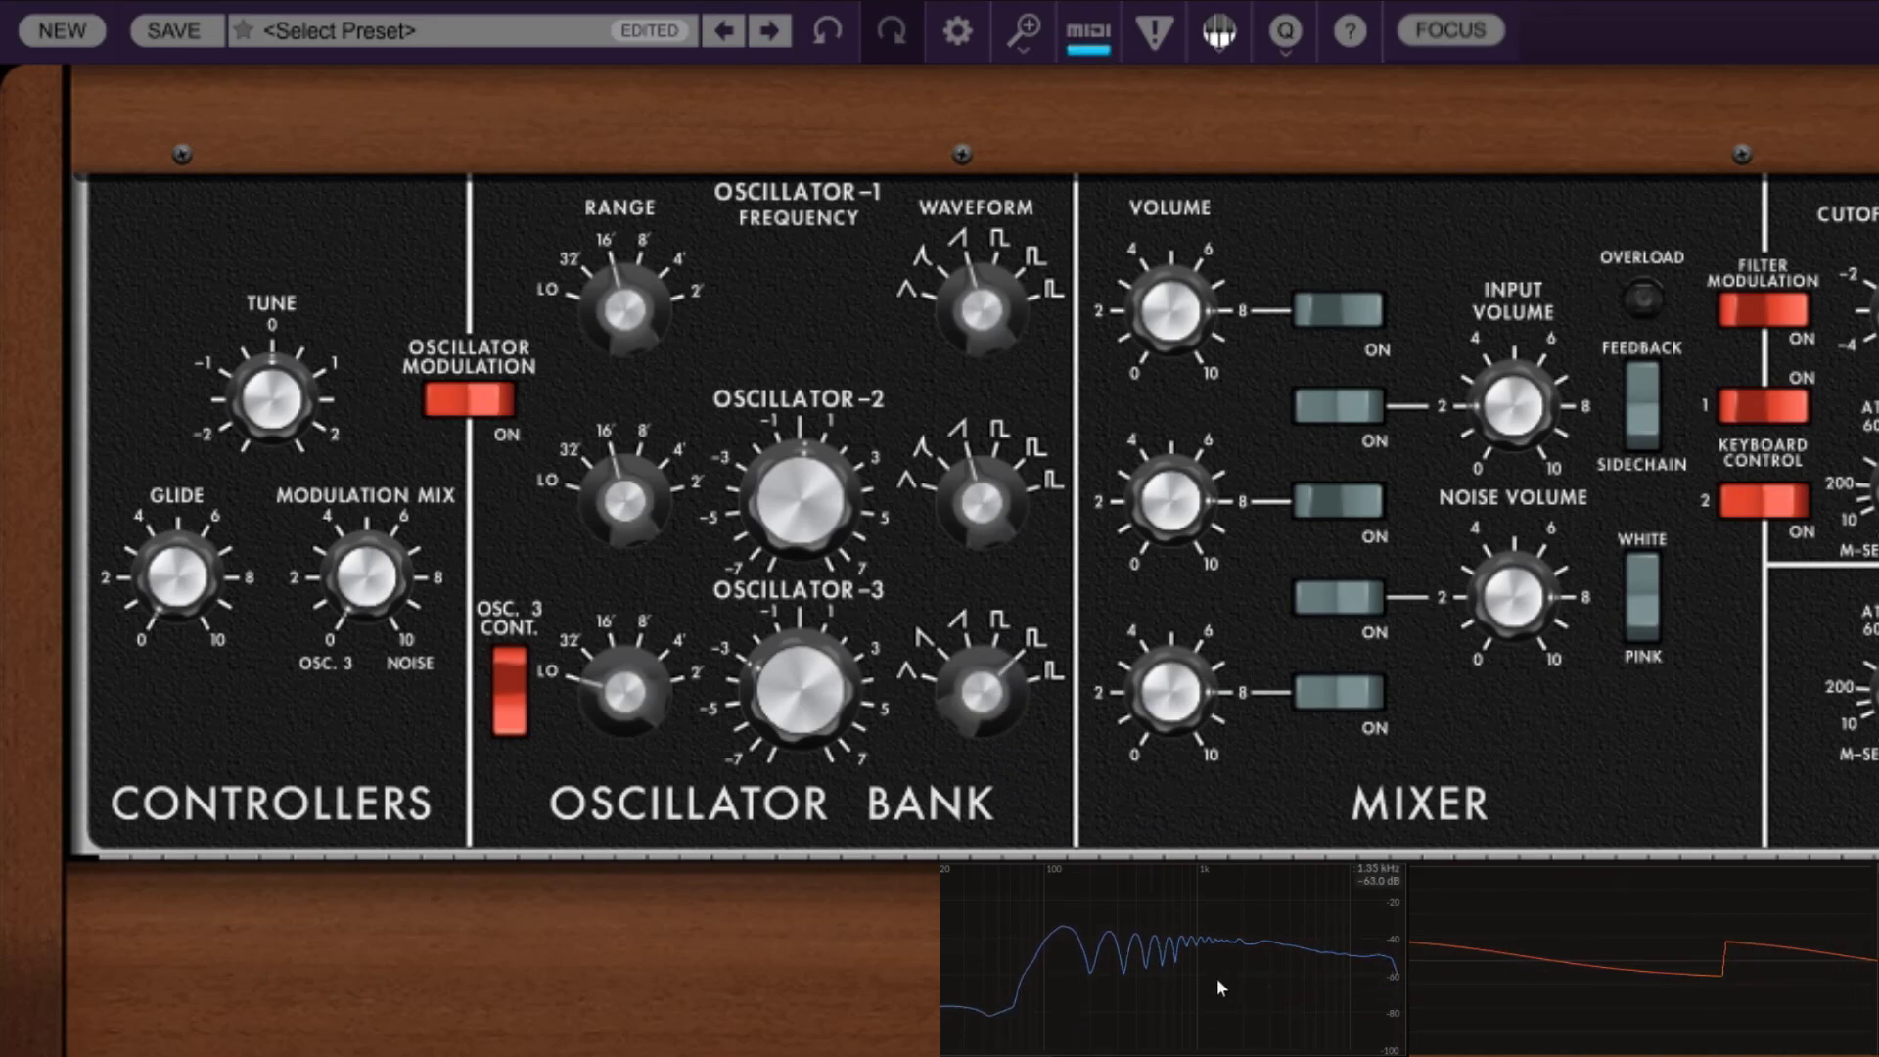
{"action": "scroll", "coordinate": [1015, 631], "scroll_direction": "up", "scroll_amount": 1}
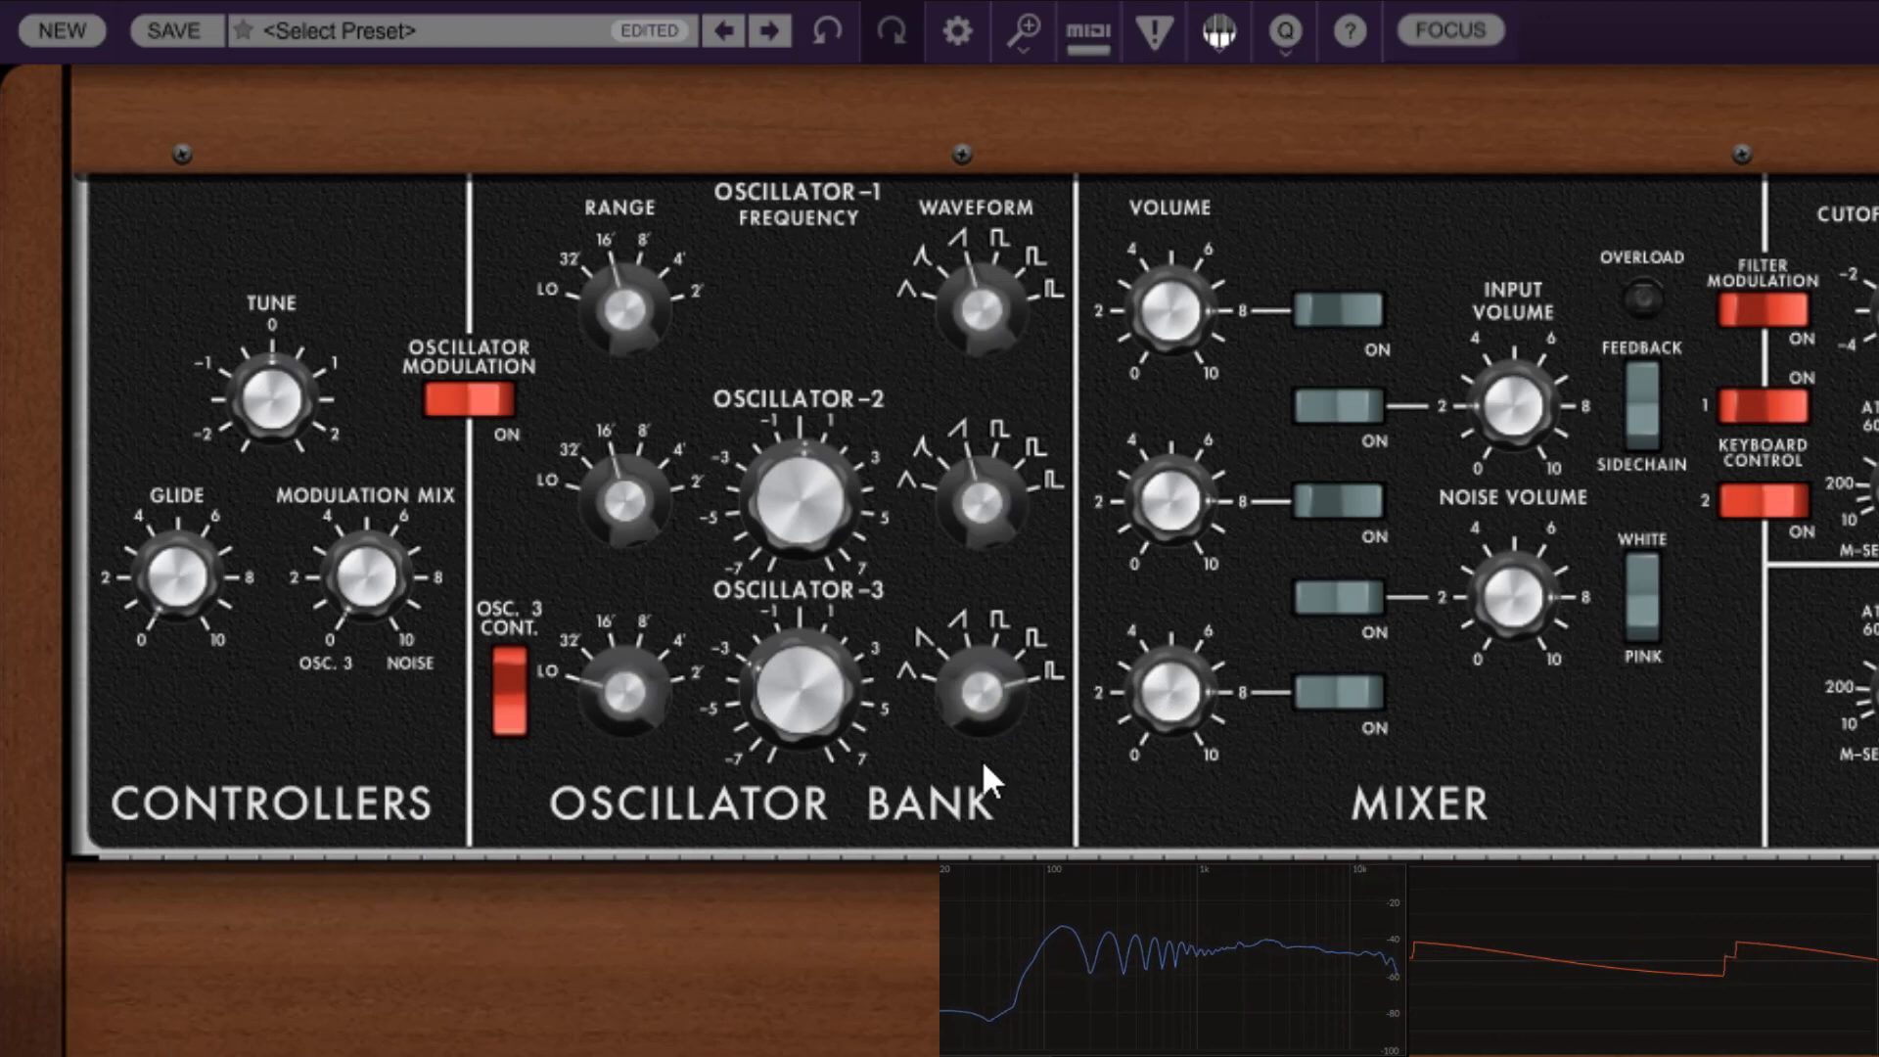
{"action": "left_click_drag", "start_coordinate": [810, 689], "coordinate": [1020, 630]}
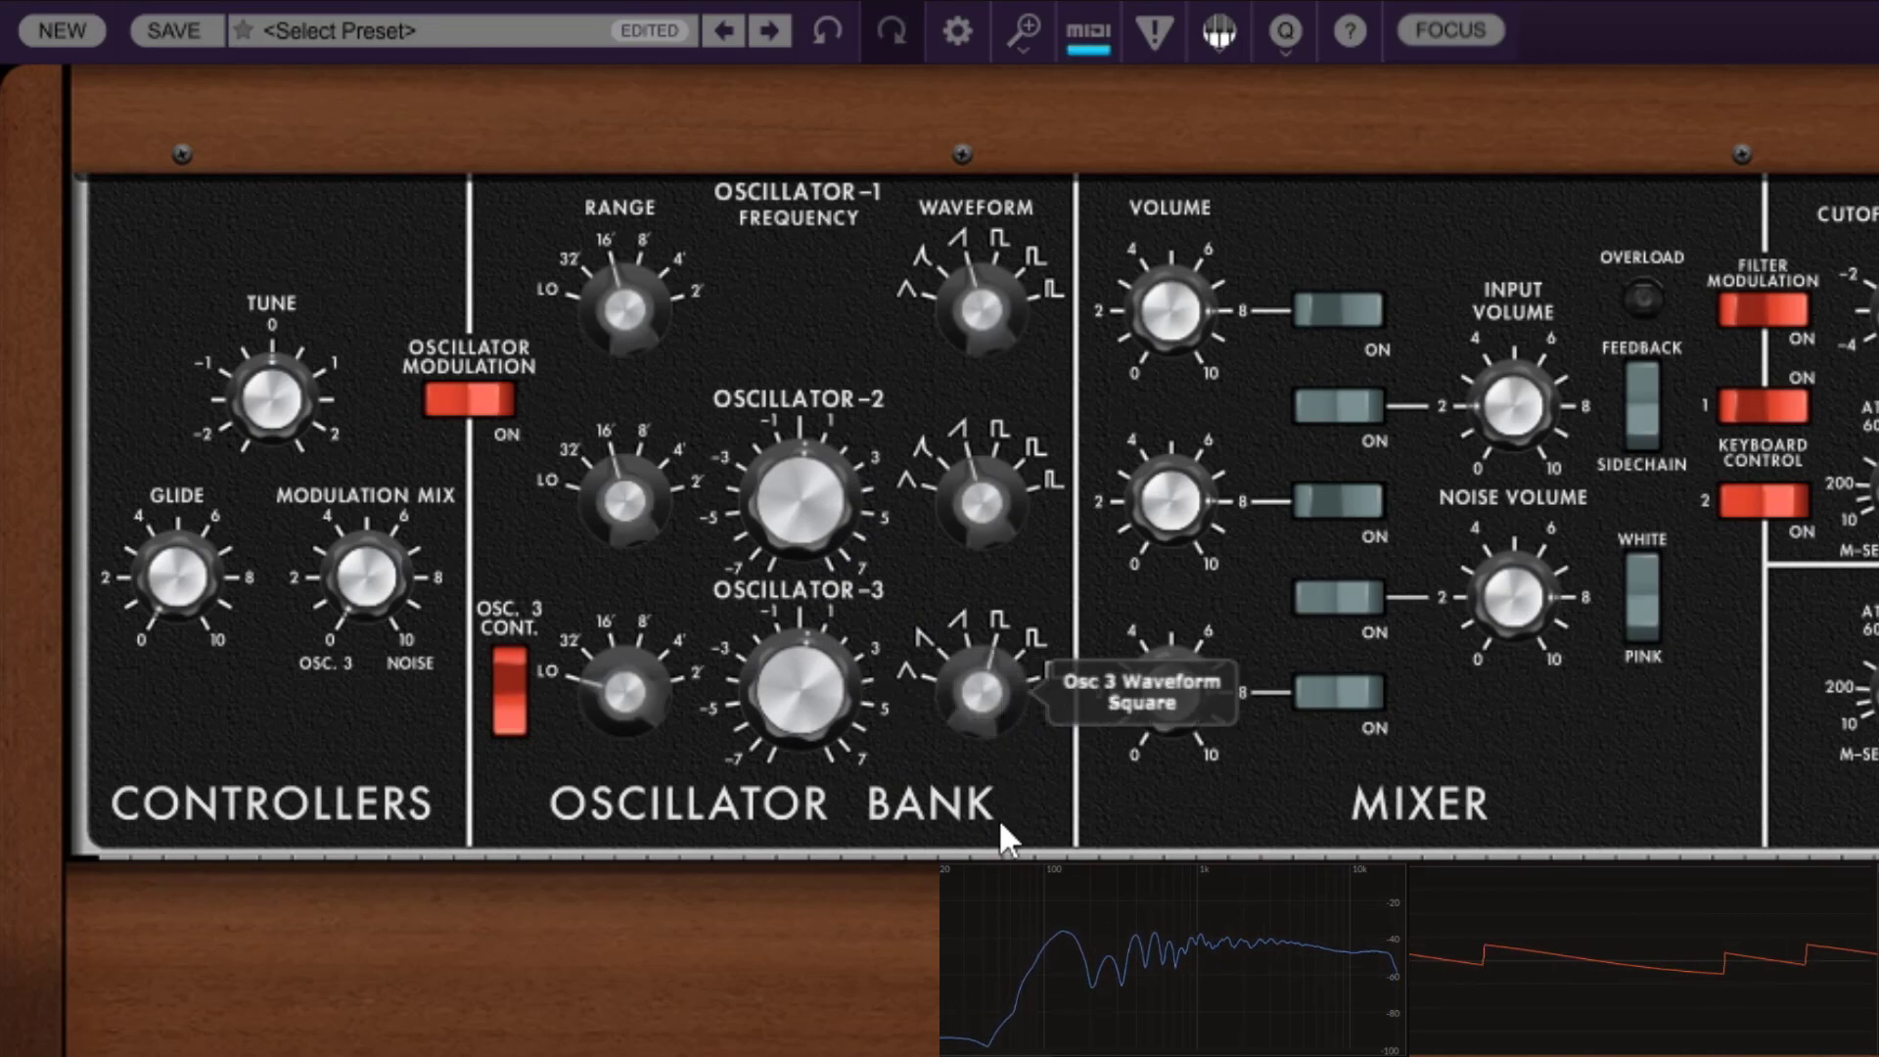
- Set oscillator 3's waveform to reverse sawtooth and raise its frequency, auditioning the modulation with notes on the on-screen keyboard
{"action": "left_click_drag", "start_coordinate": [986, 697], "coordinate": [1059, 1000]}
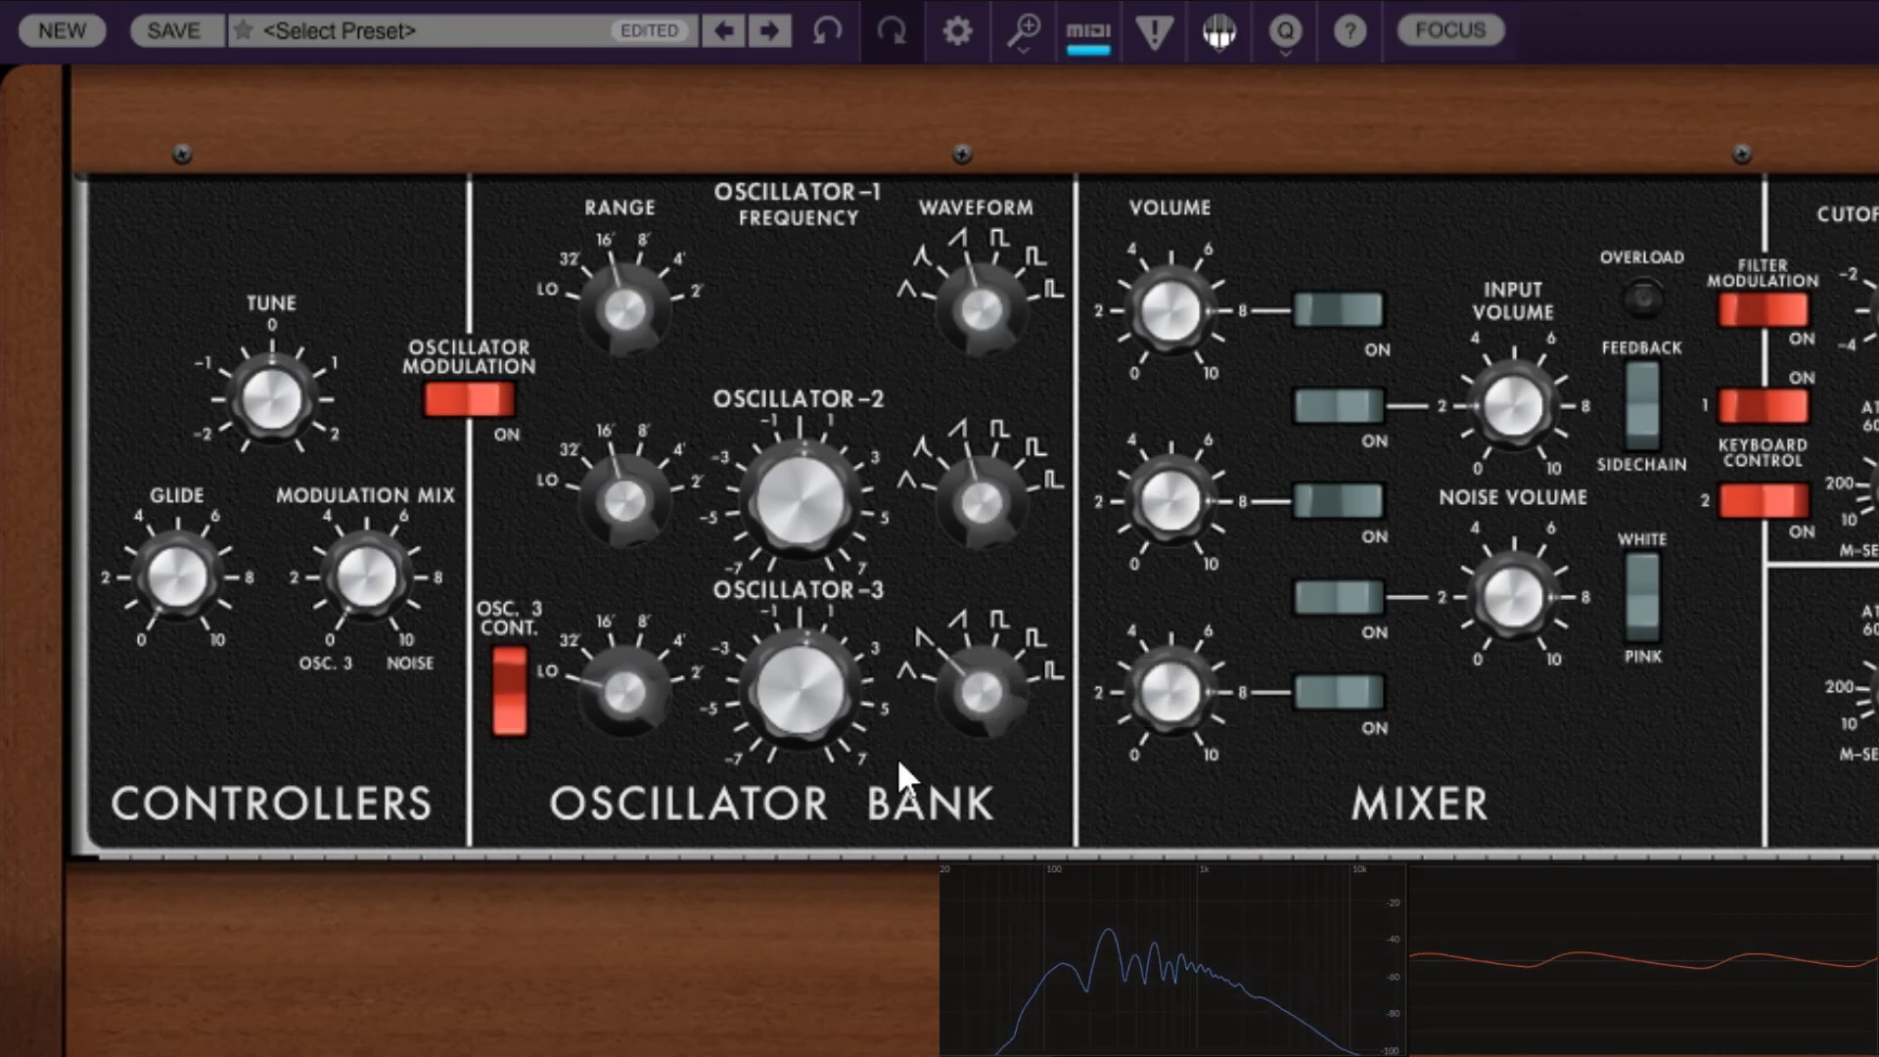
{"action": "left_click_drag", "start_coordinate": [834, 710], "coordinate": [800, 549]}
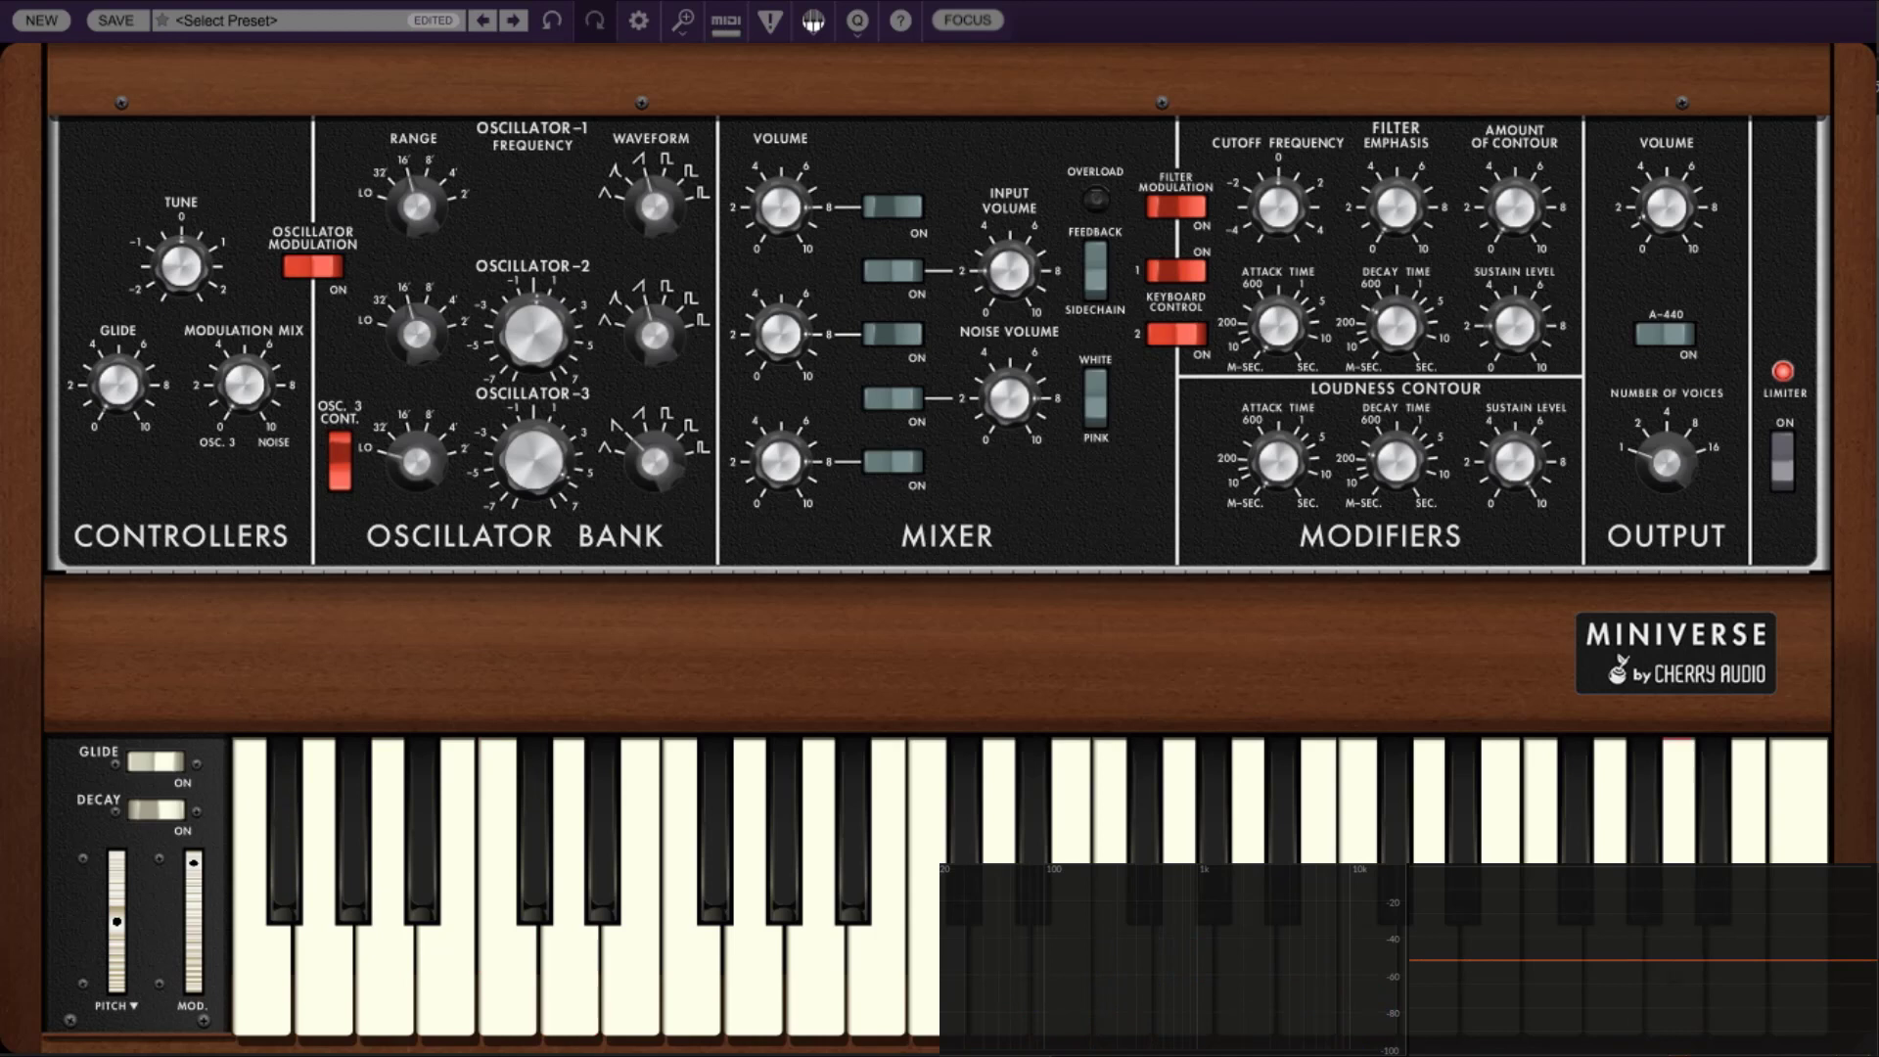
{"action": "left_click", "coordinate": [523, 982]}
{"action": "mouse_move", "coordinate": [516, 979]}
{"action": "left_mouse_down"}
{"action": "mouse_move", "coordinate": [486, 994]}
{"action": "mouse_move", "coordinate": [538, 775]}
{"action": "left_mouse_up"}
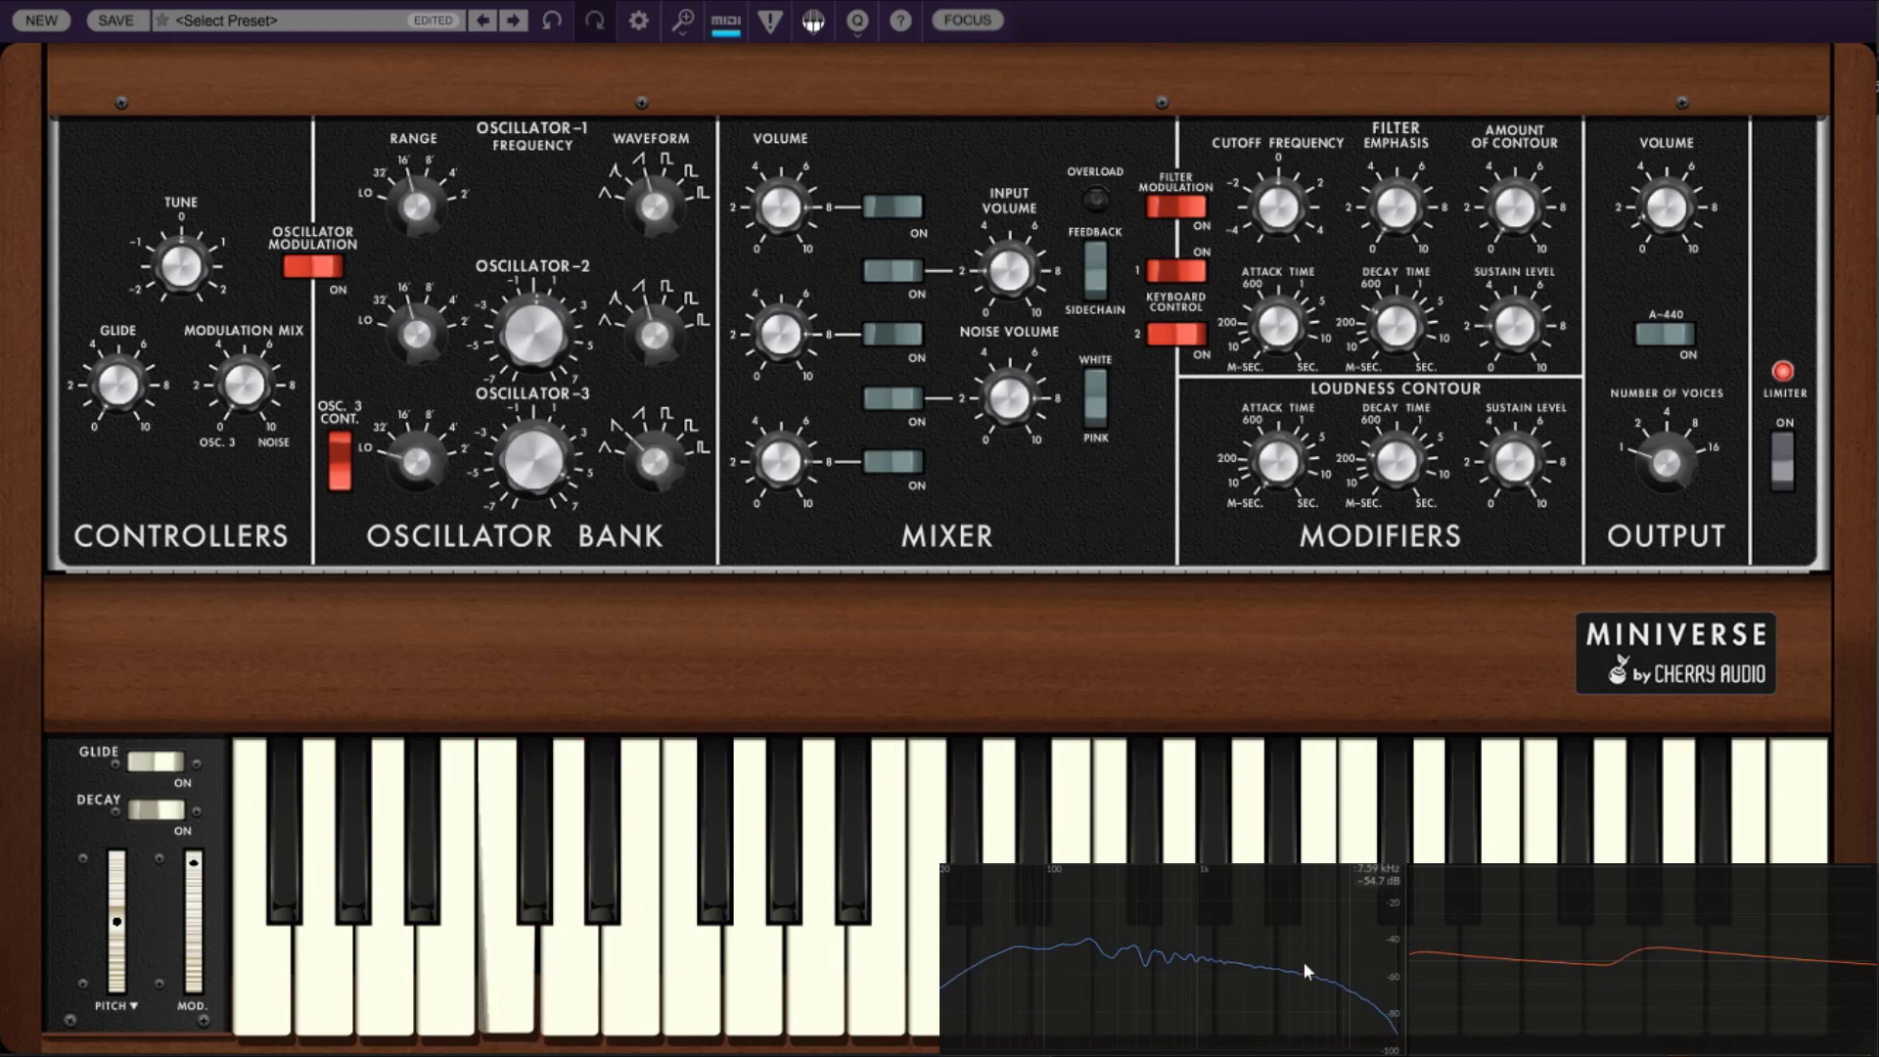
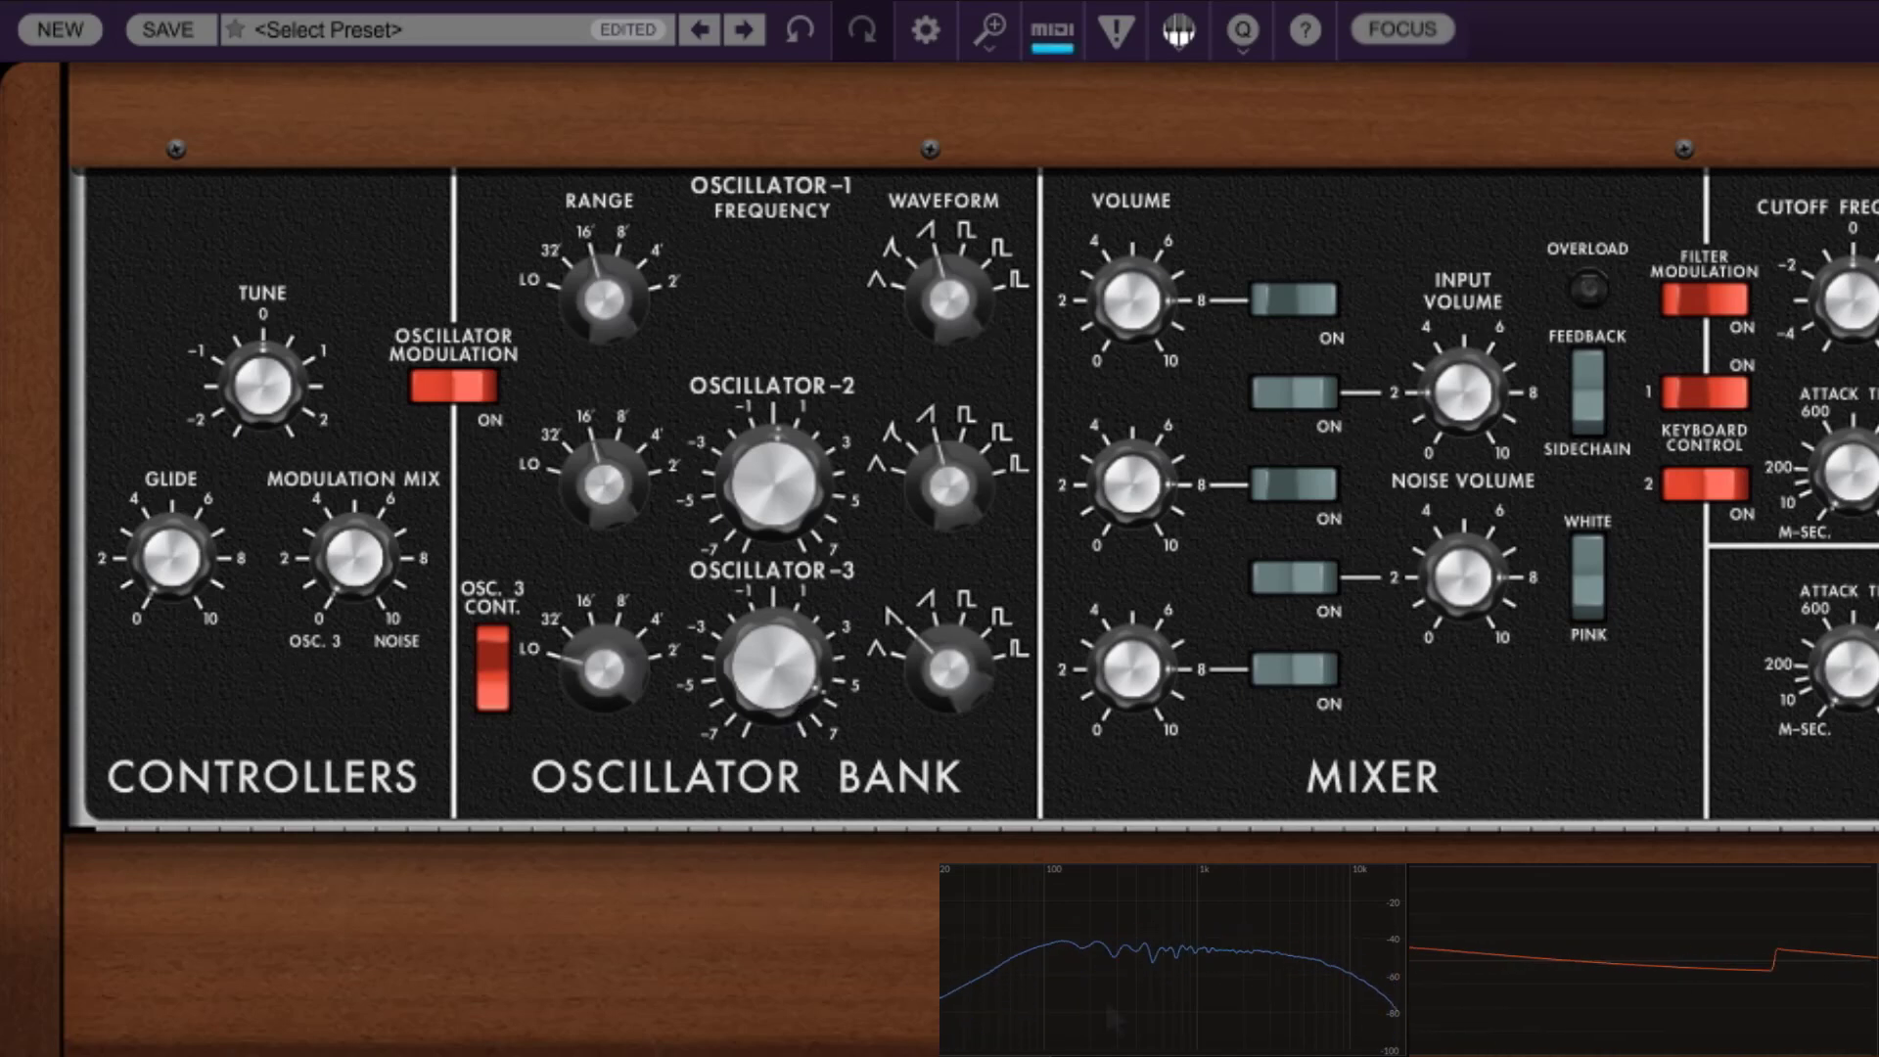
- Toggle Osc. 3 Control, and switch oscillator 3 on and off in the mixer while adjusting its volume, including 57.9%
{"action": "left_click", "coordinate": [501, 641]}
{"action": "left_click", "coordinate": [499, 637]}
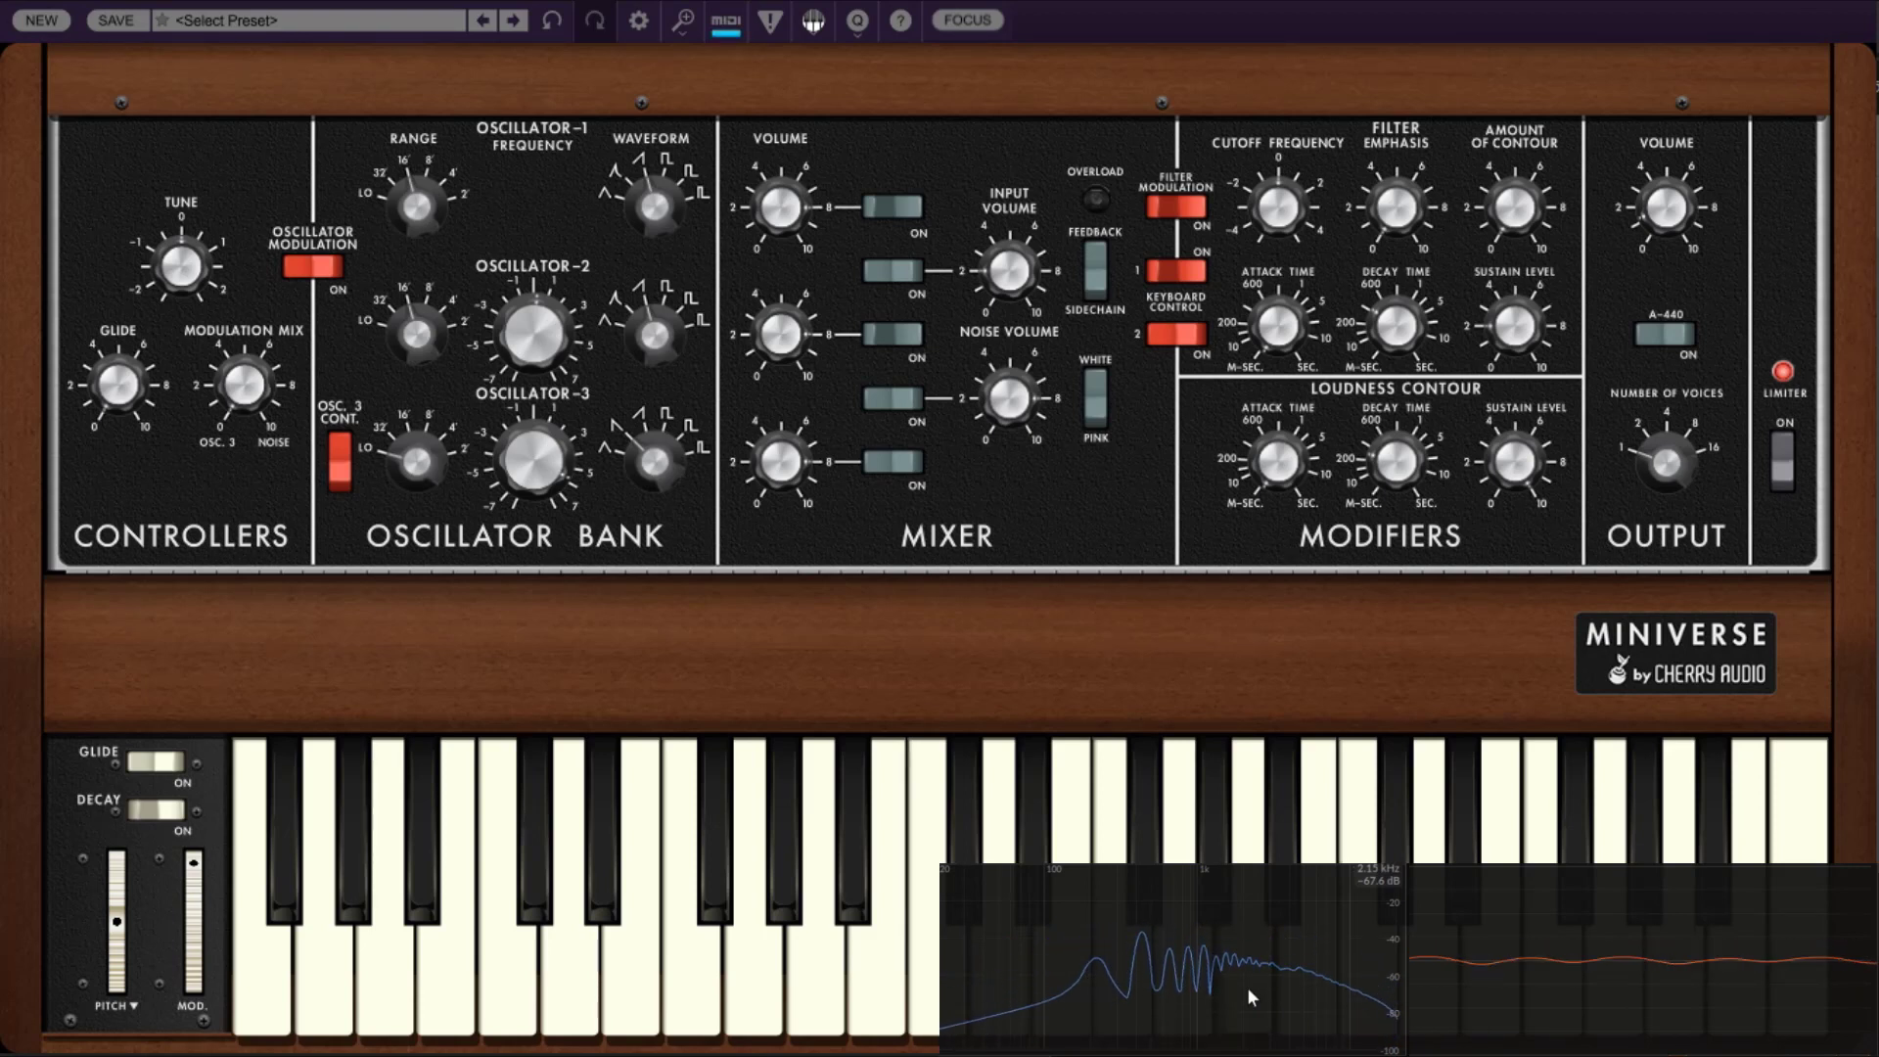
{"action": "left_click", "coordinate": [908, 468]}
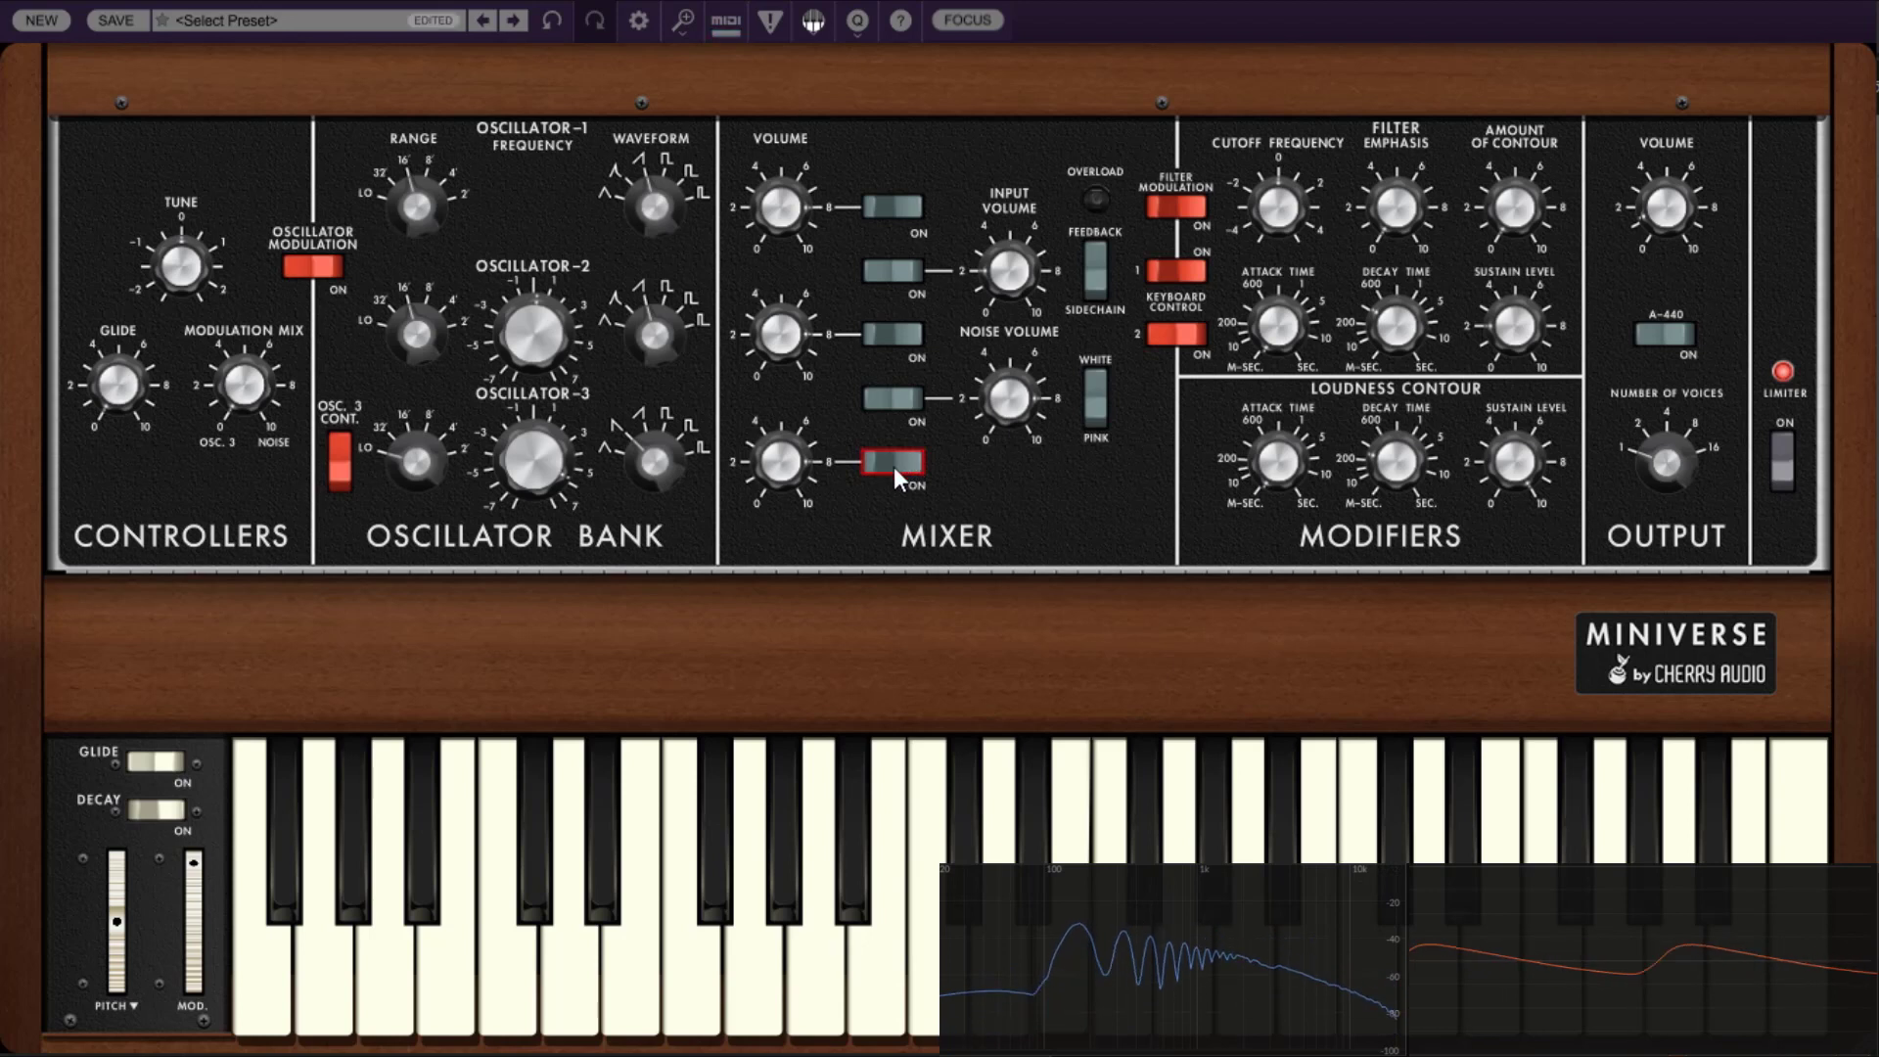
{"action": "left_click_drag", "start_coordinate": [767, 467], "coordinate": [794, 391]}
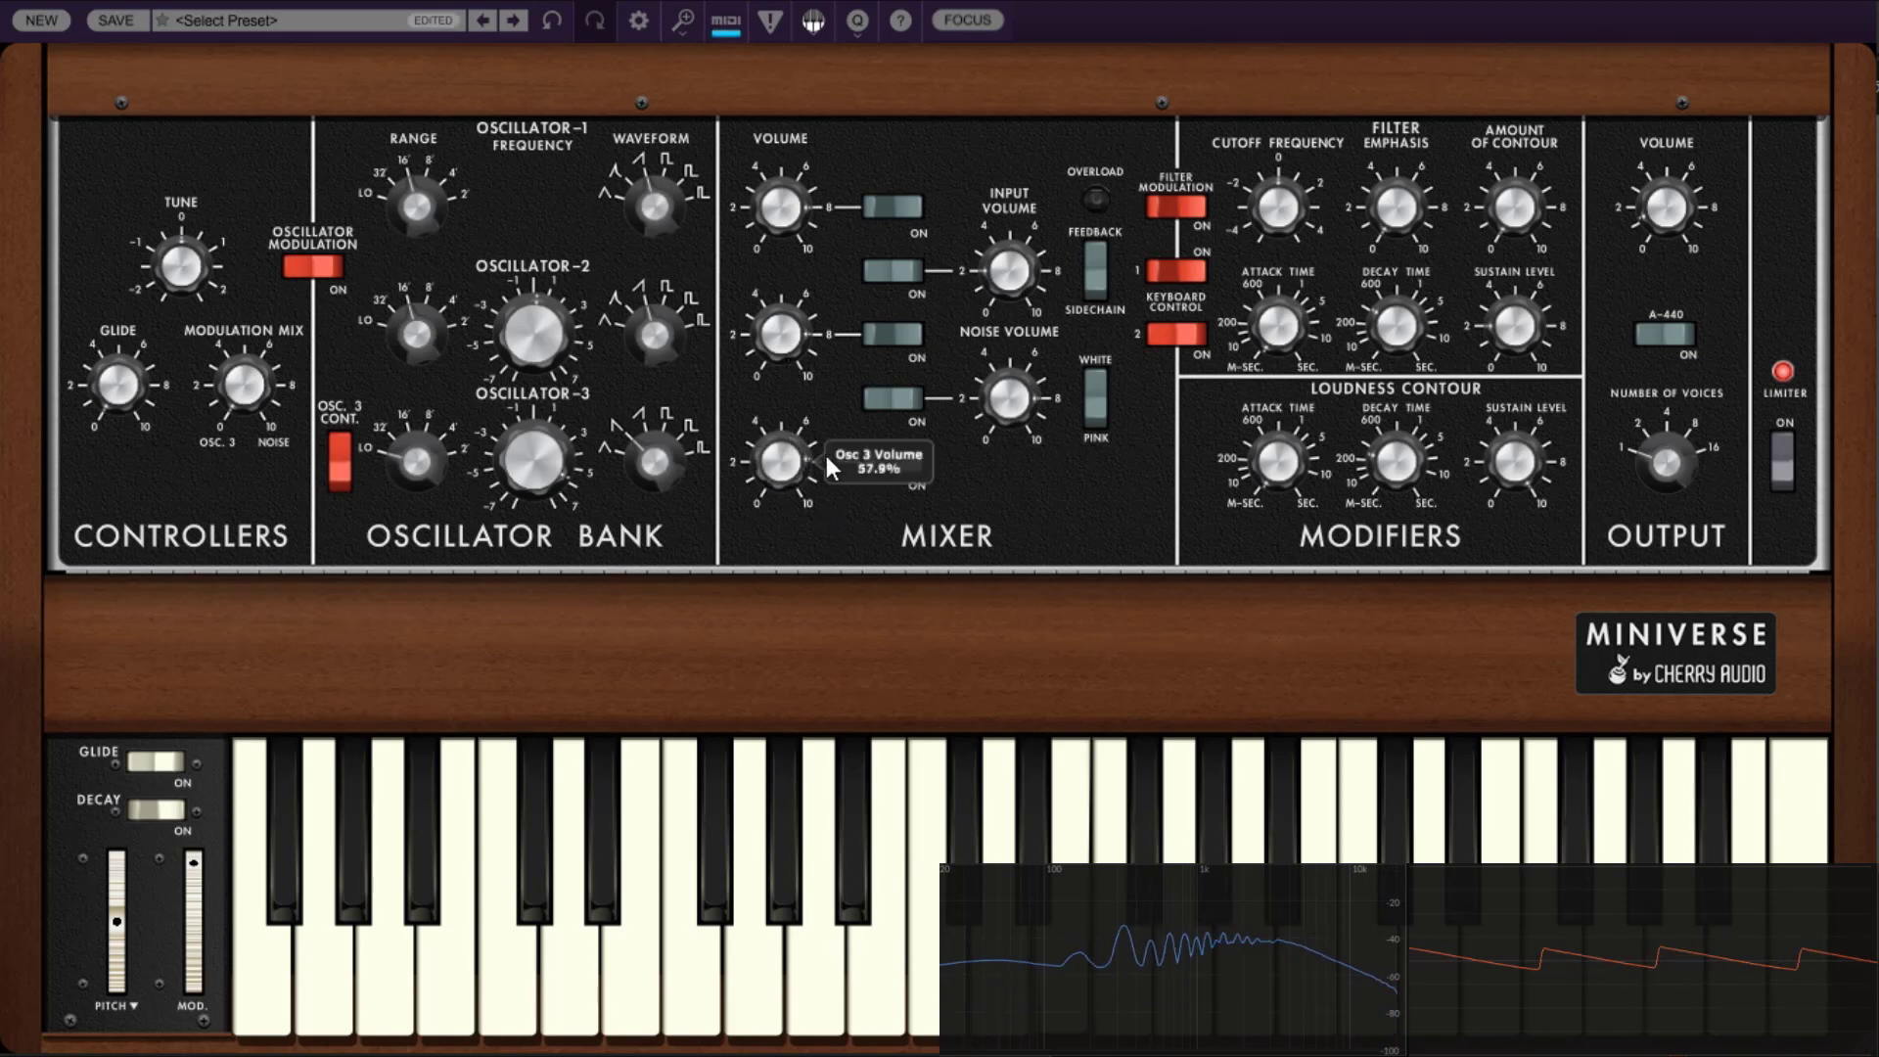
{"action": "left_click", "coordinate": [910, 465]}
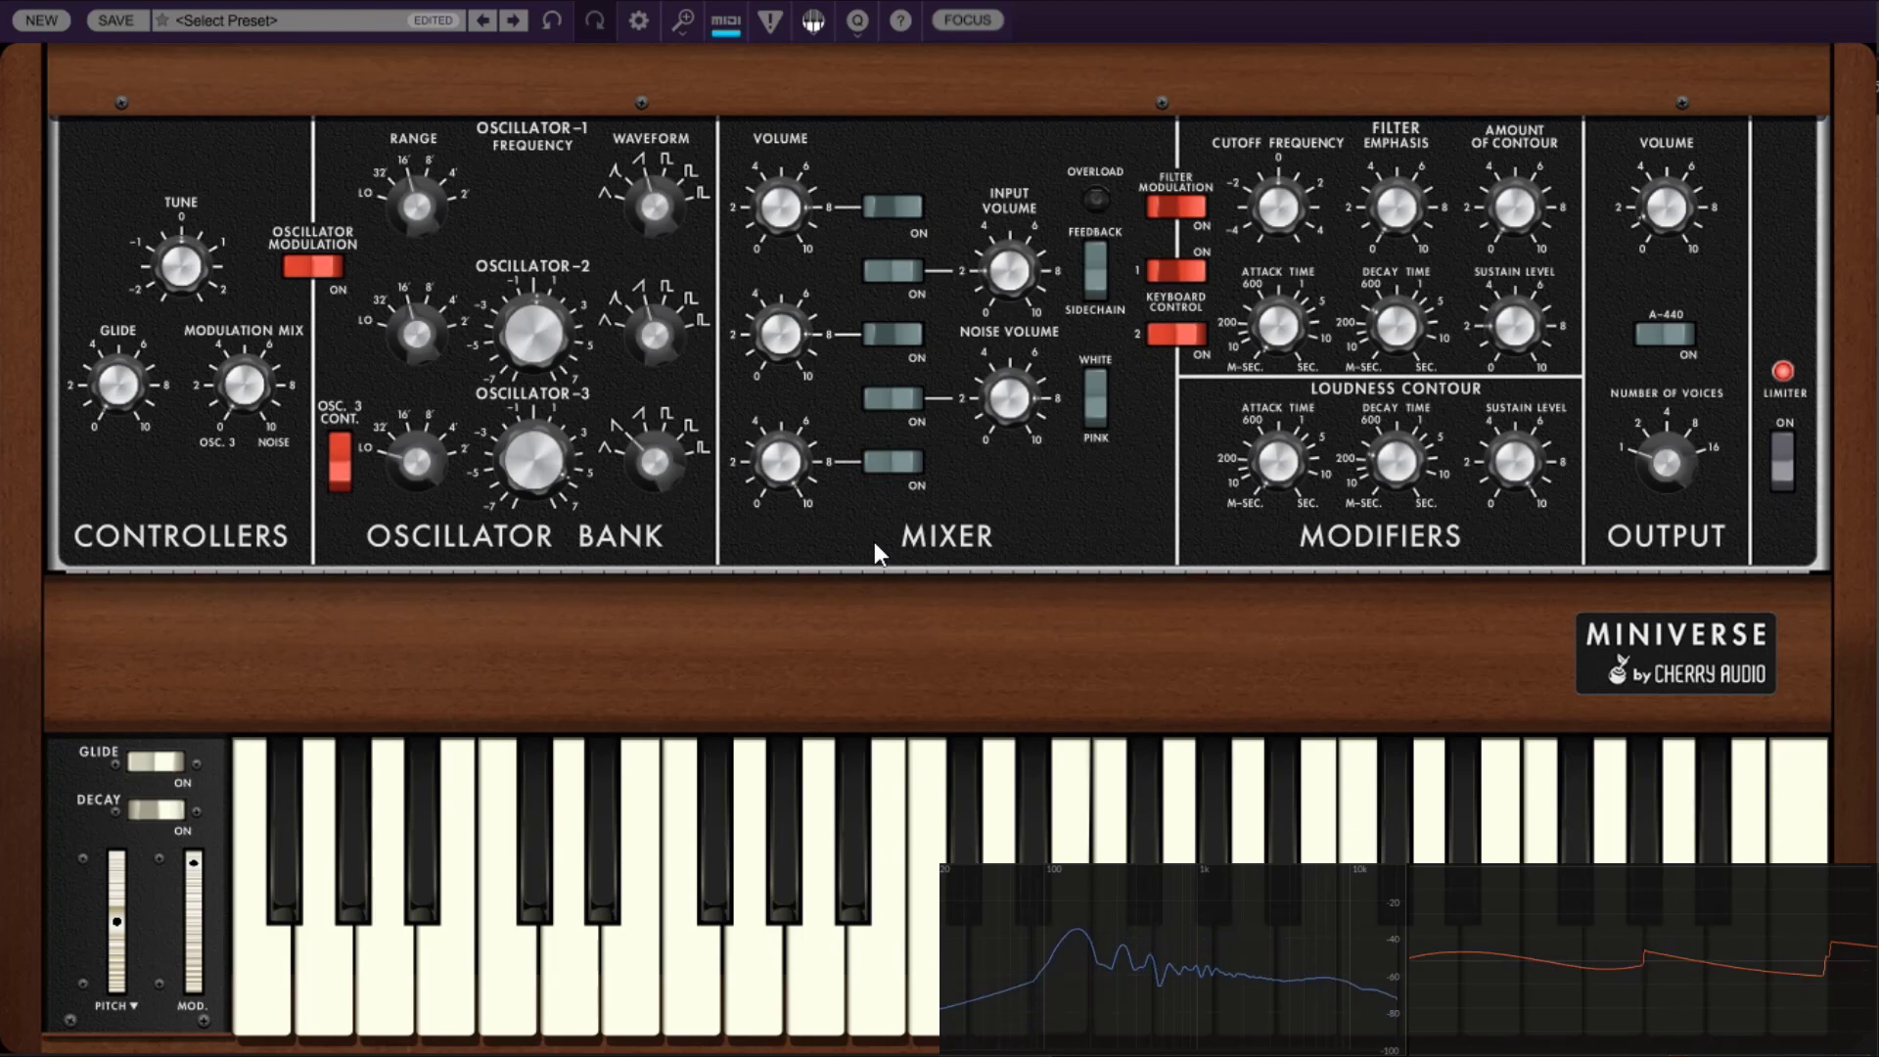
- Toggle Osc. 3 Control, lower oscillator 3's frequency and sweep its range up to 4' and back down to LO
{"action": "left_click", "coordinate": [343, 472]}
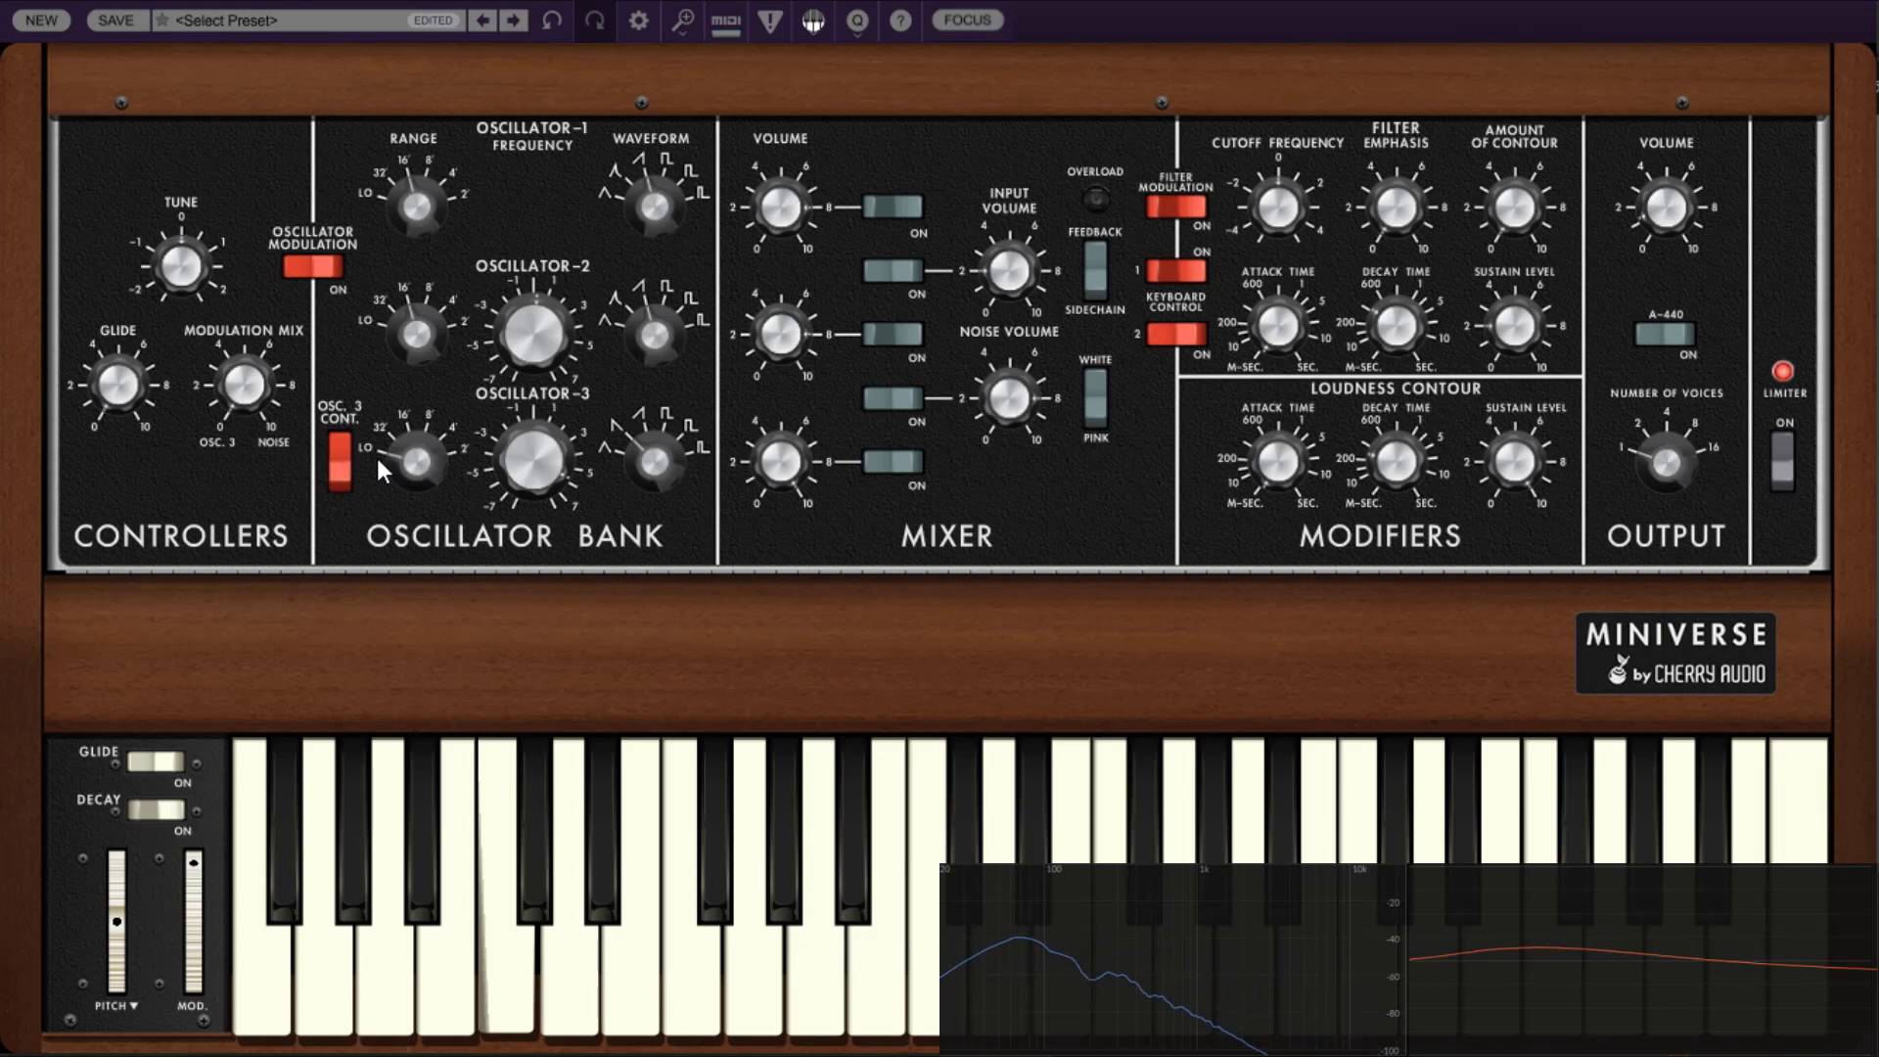
{"action": "left_click", "coordinate": [1354, 797]}
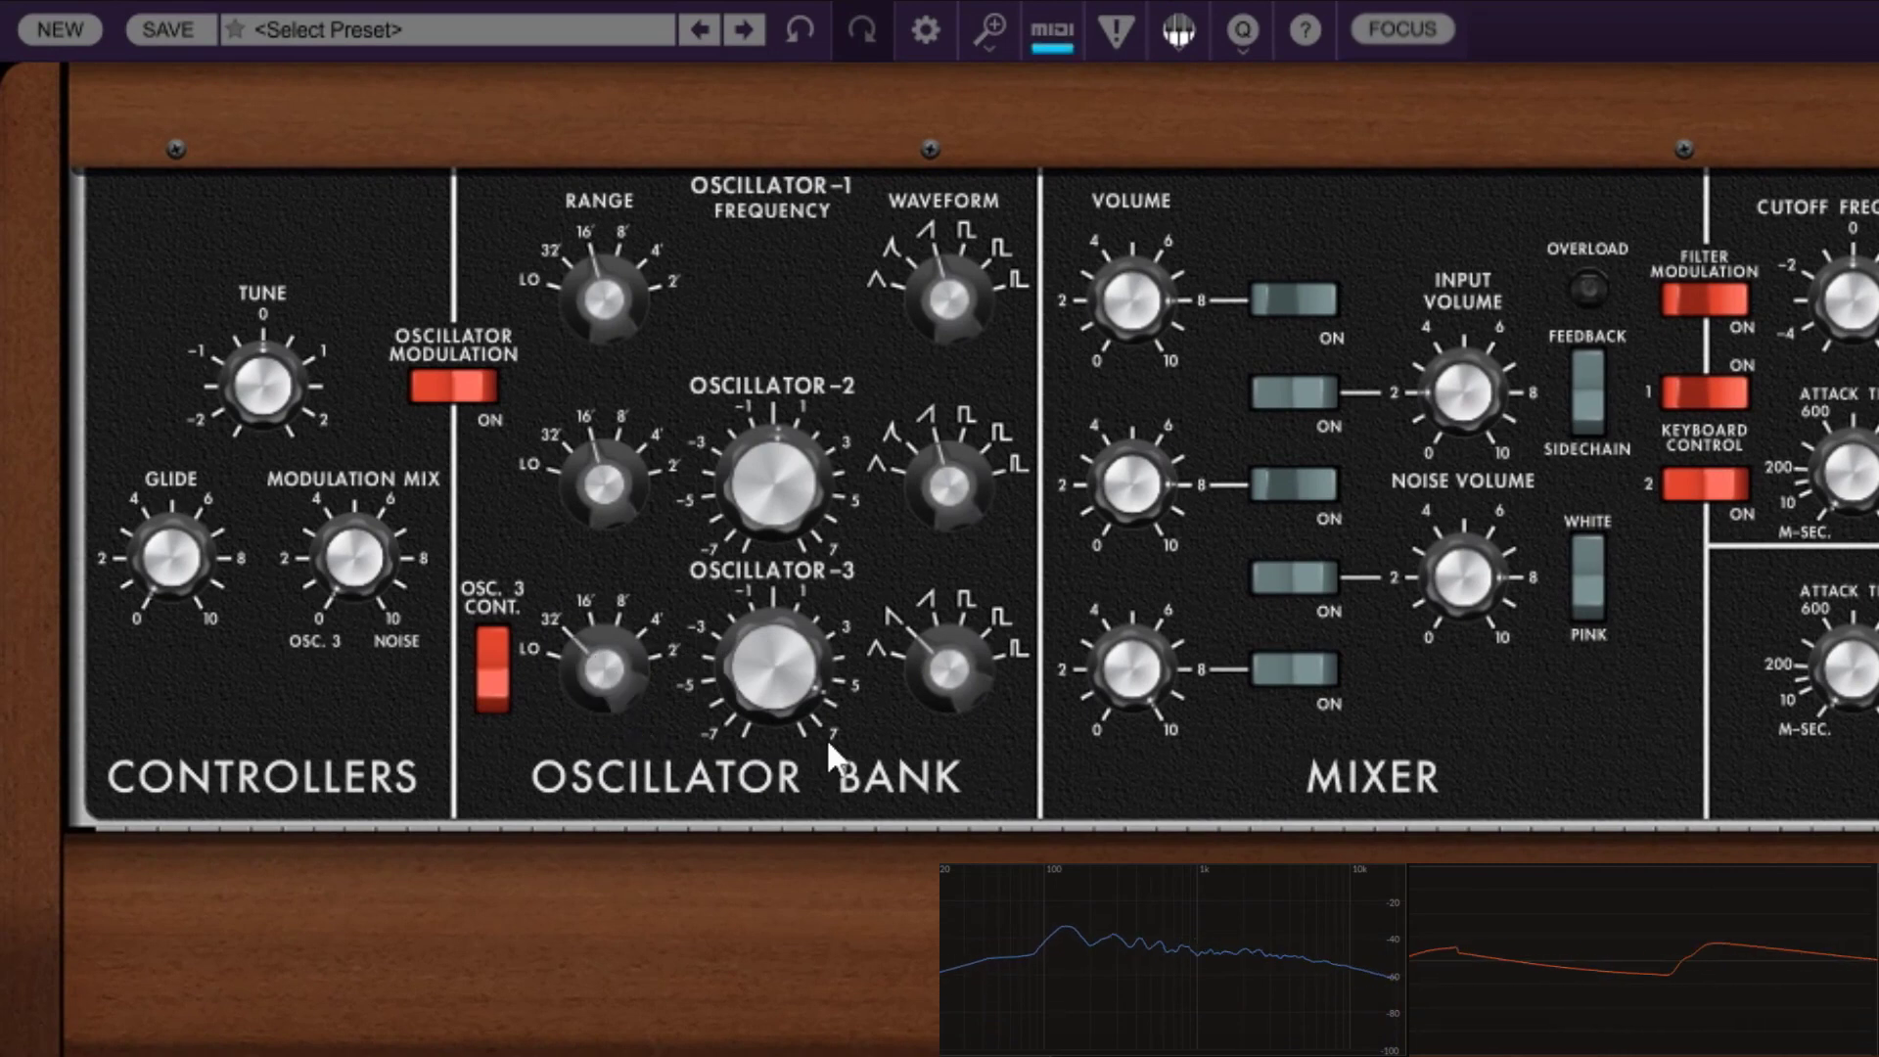
{"action": "left_click_drag", "start_coordinate": [755, 703], "coordinate": [842, 980]}
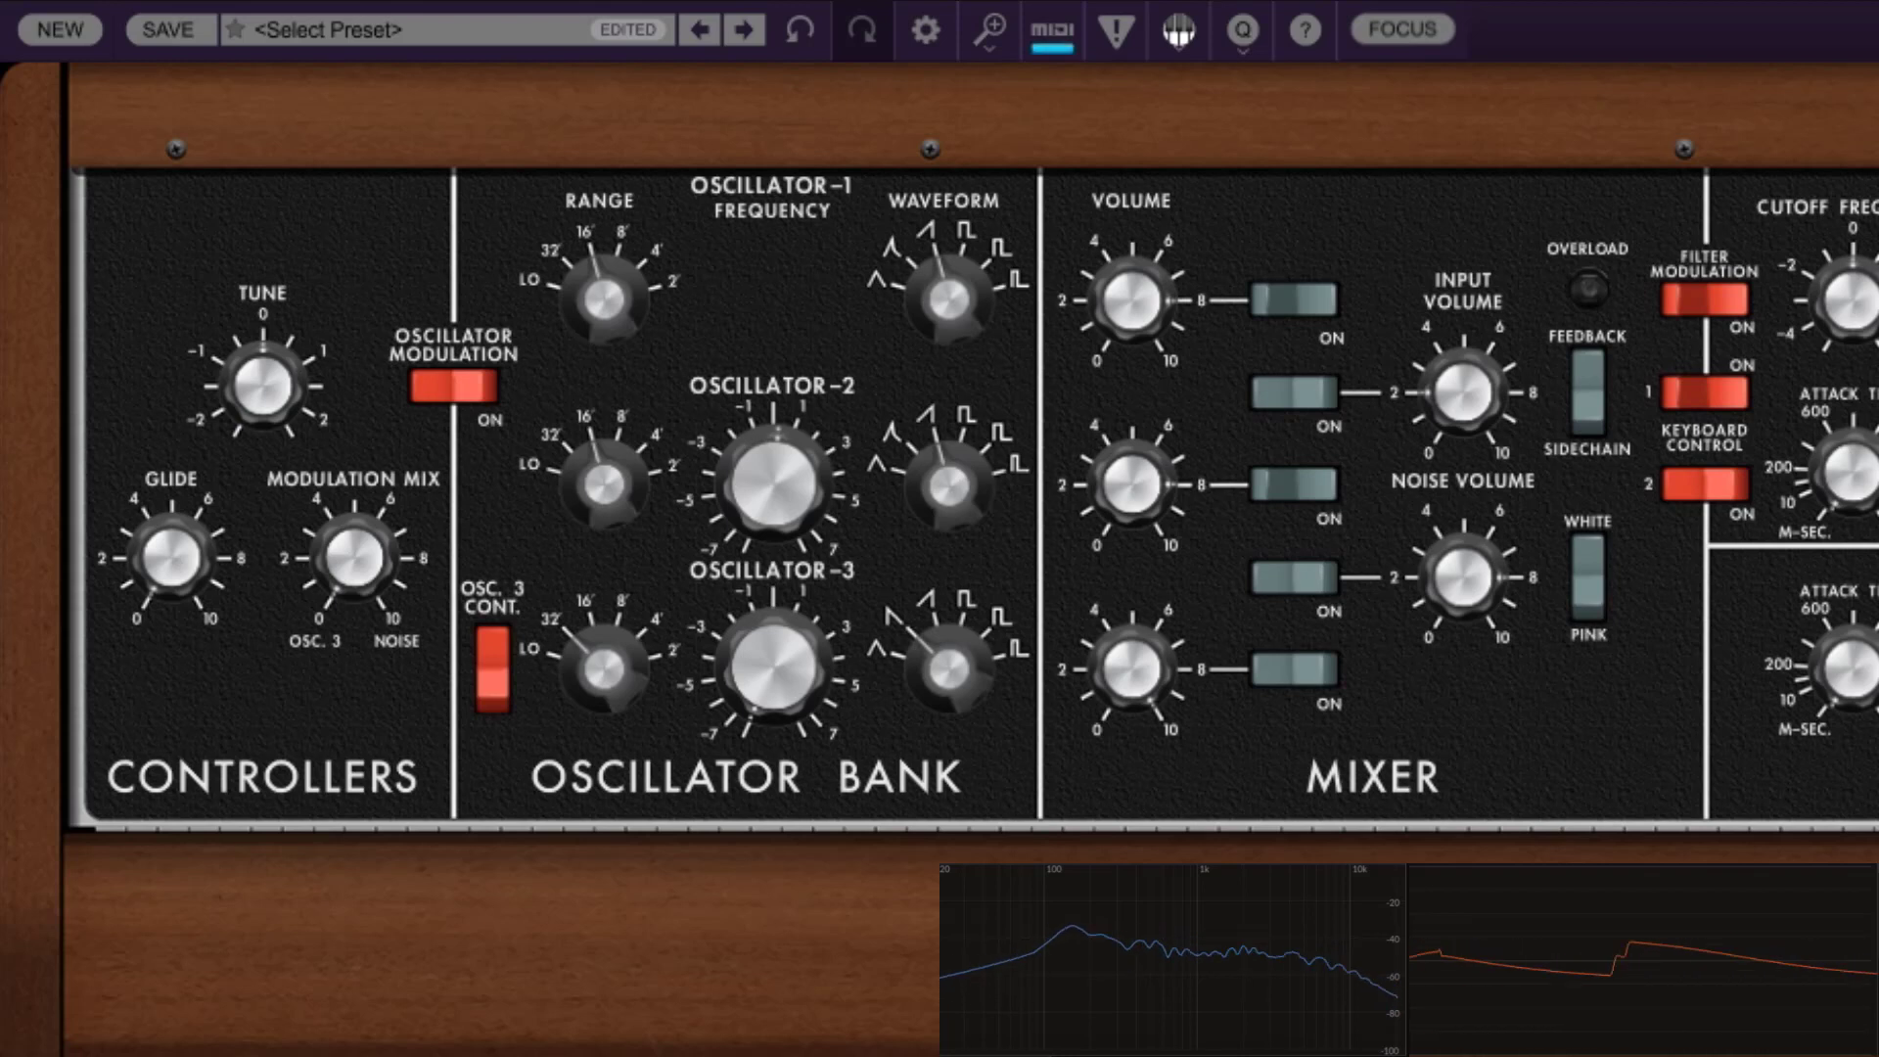
{"action": "left_click_drag", "start_coordinate": [595, 655], "coordinate": [609, 413]}
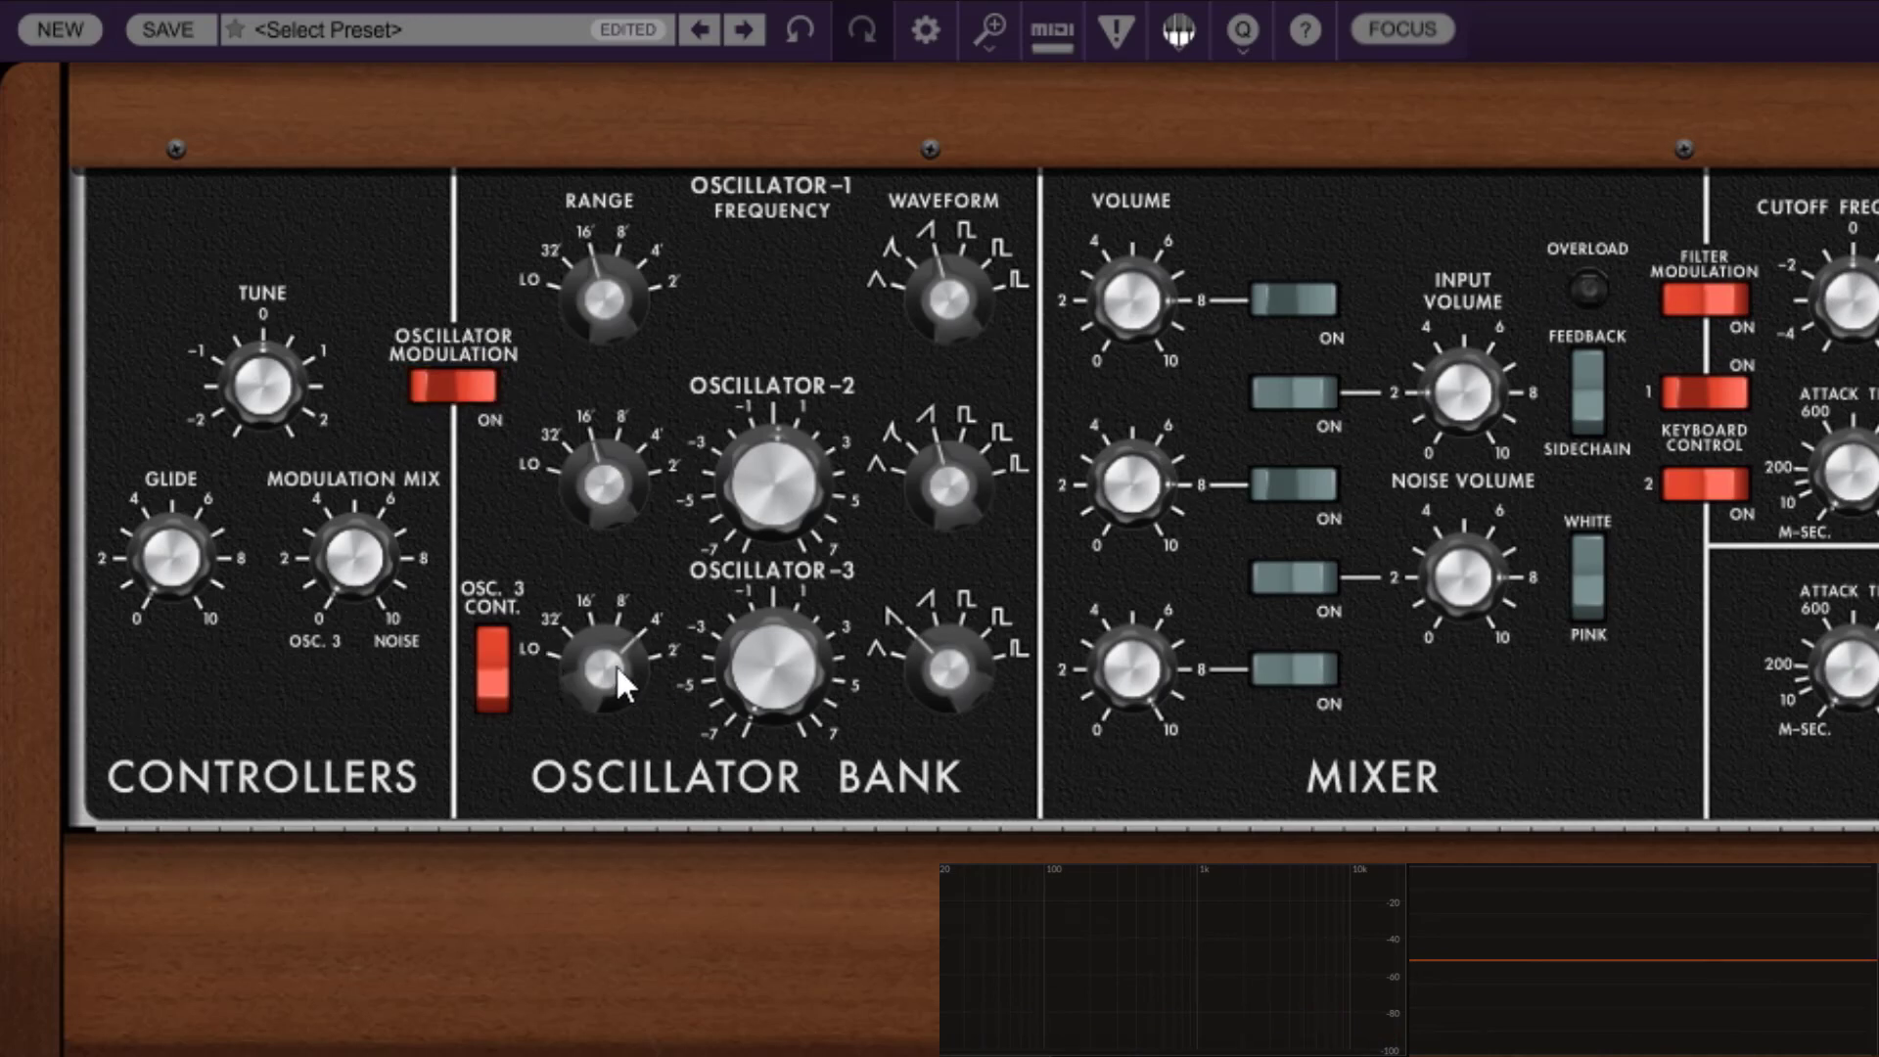
{"action": "left_click_drag", "start_coordinate": [614, 664], "coordinate": [615, 724]}
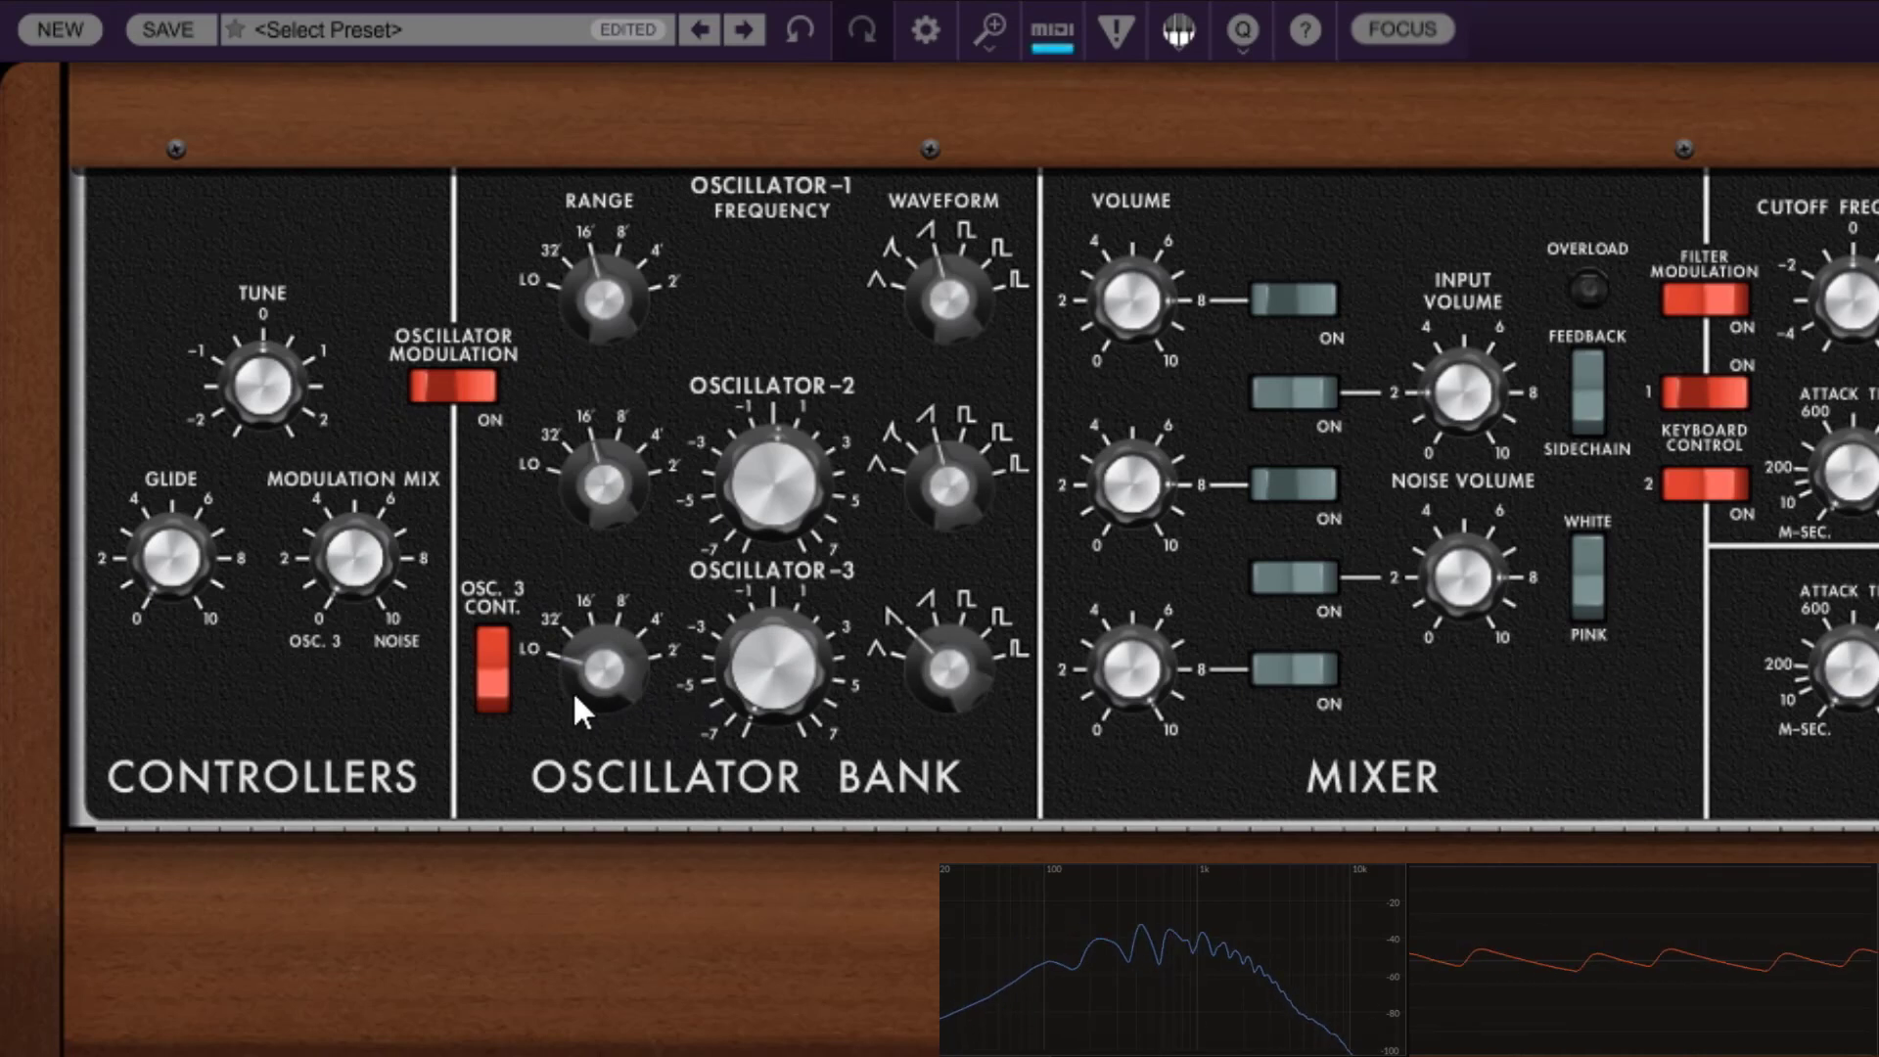
- Toggle Osc. 3 Control off and on while sweeping oscillator 3's frequency up and back down
{"action": "left_click", "coordinate": [499, 683]}
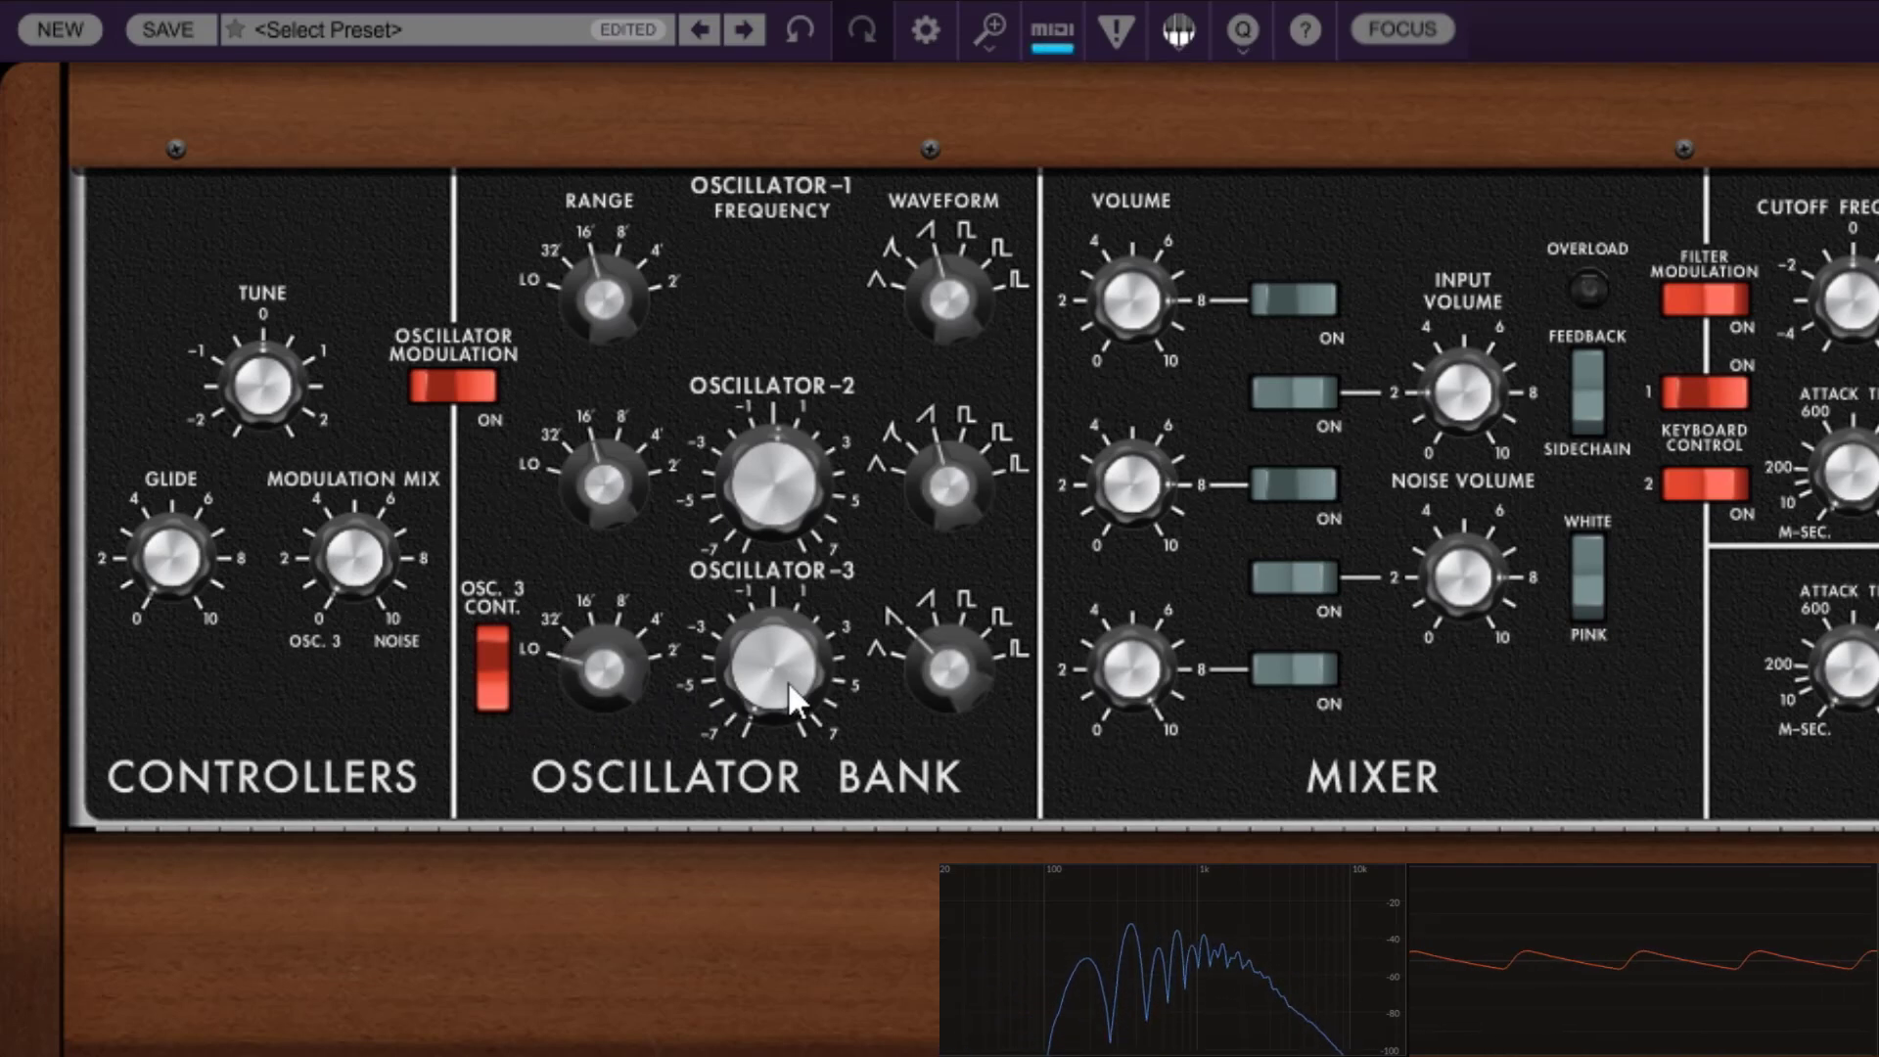
{"action": "left_click_drag", "start_coordinate": [789, 679], "coordinate": [759, 472]}
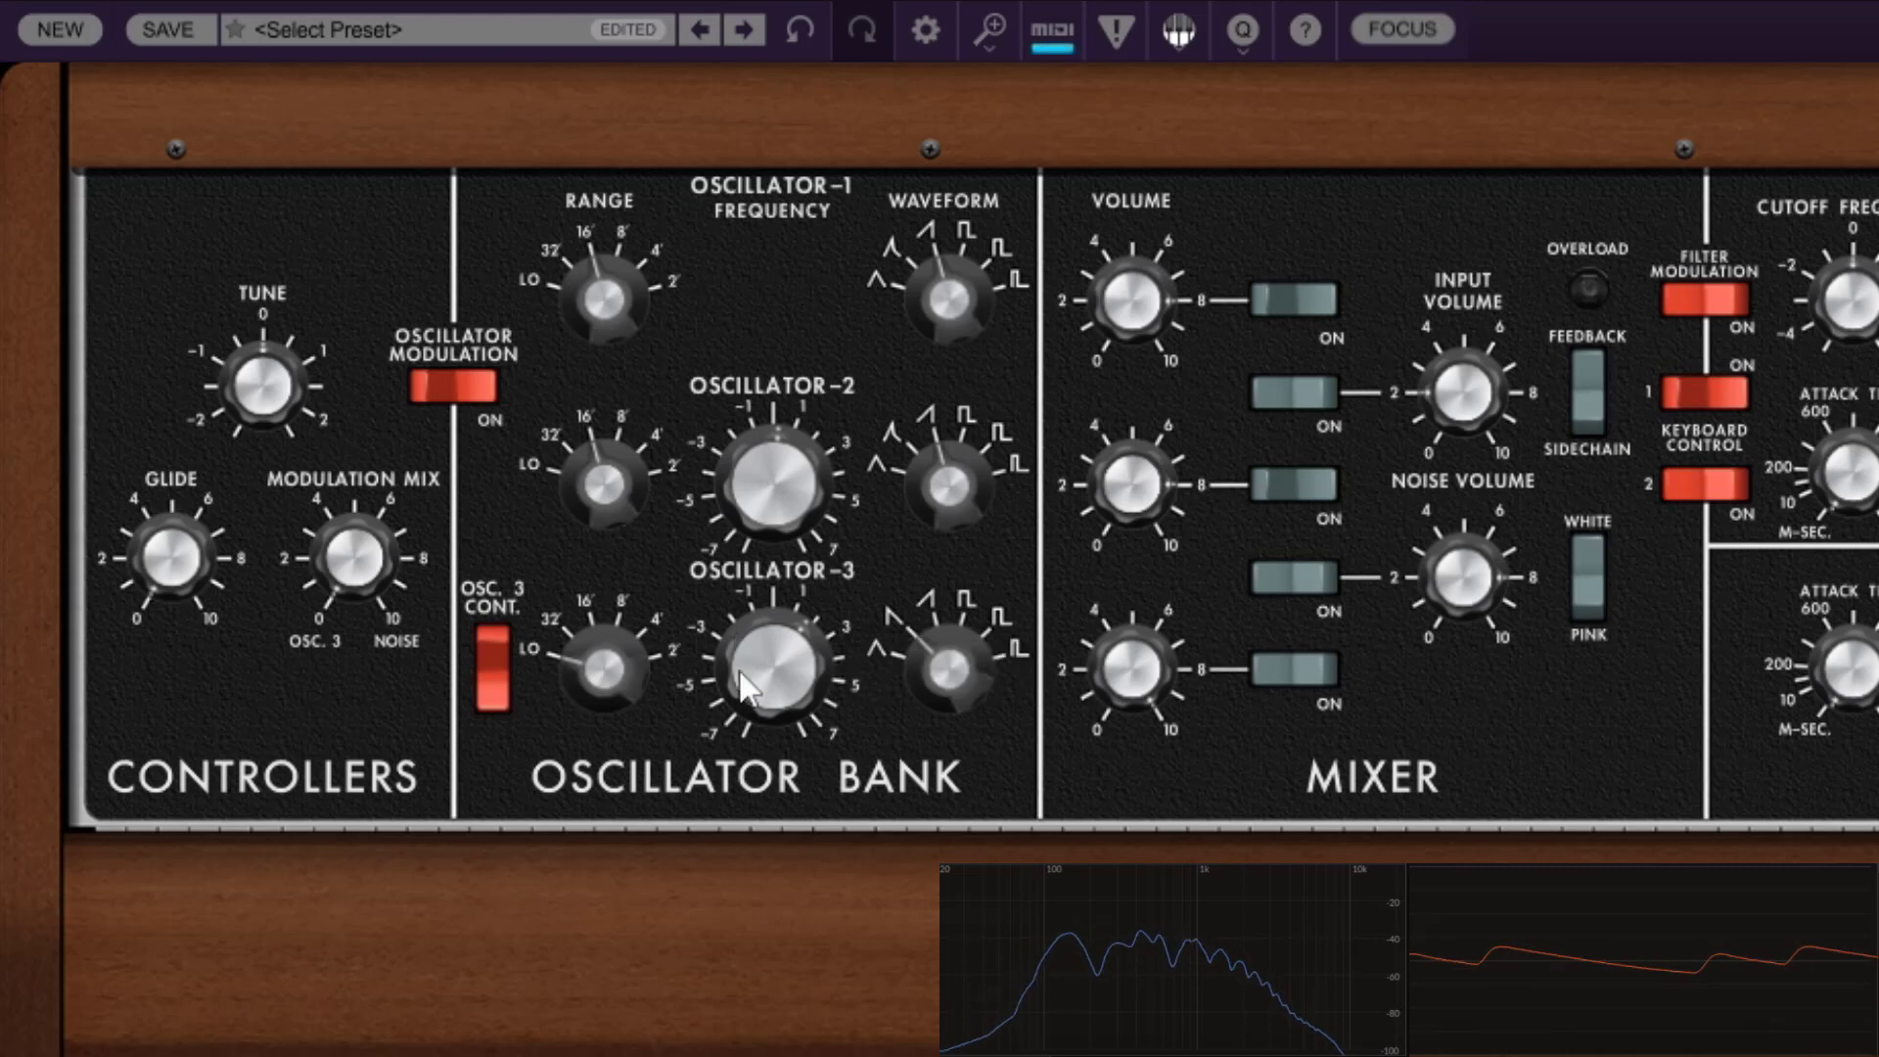
{"action": "mouse_move", "coordinate": [766, 669]}
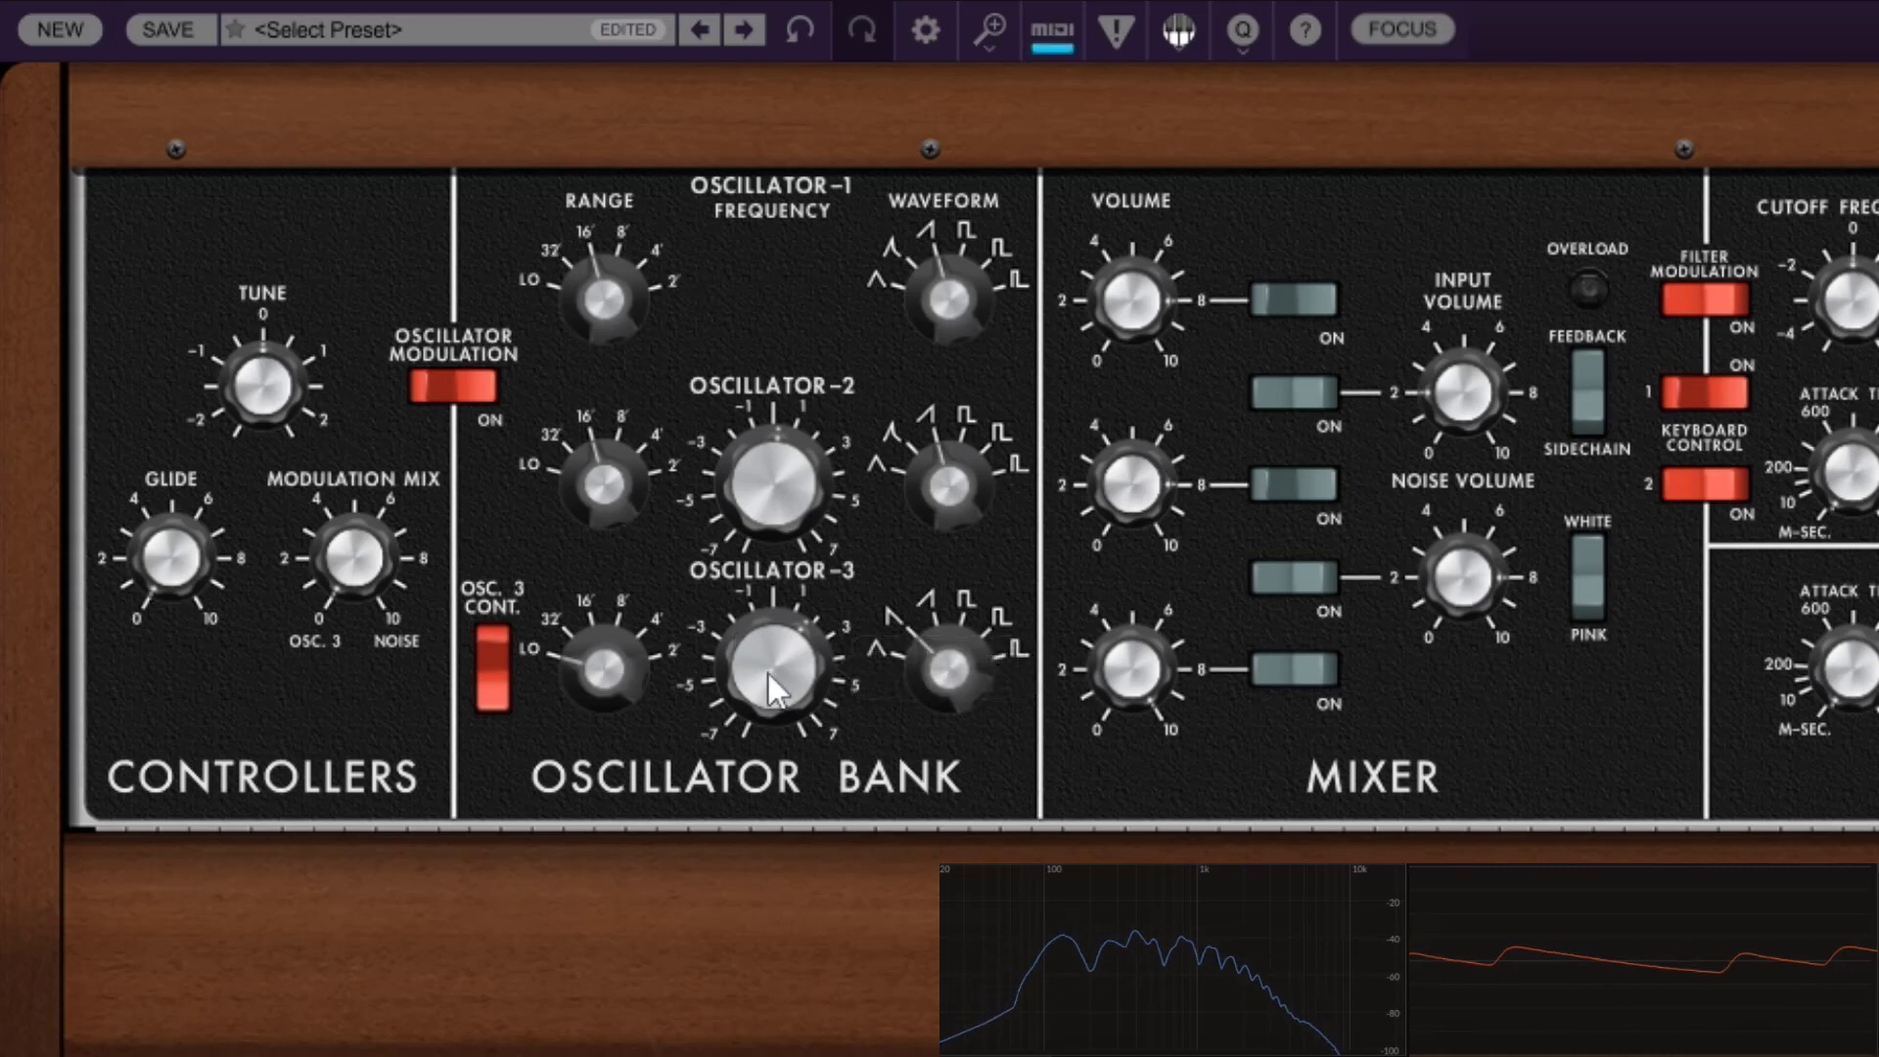
{"action": "left_click_drag", "start_coordinate": [775, 708], "coordinate": [673, 697]}
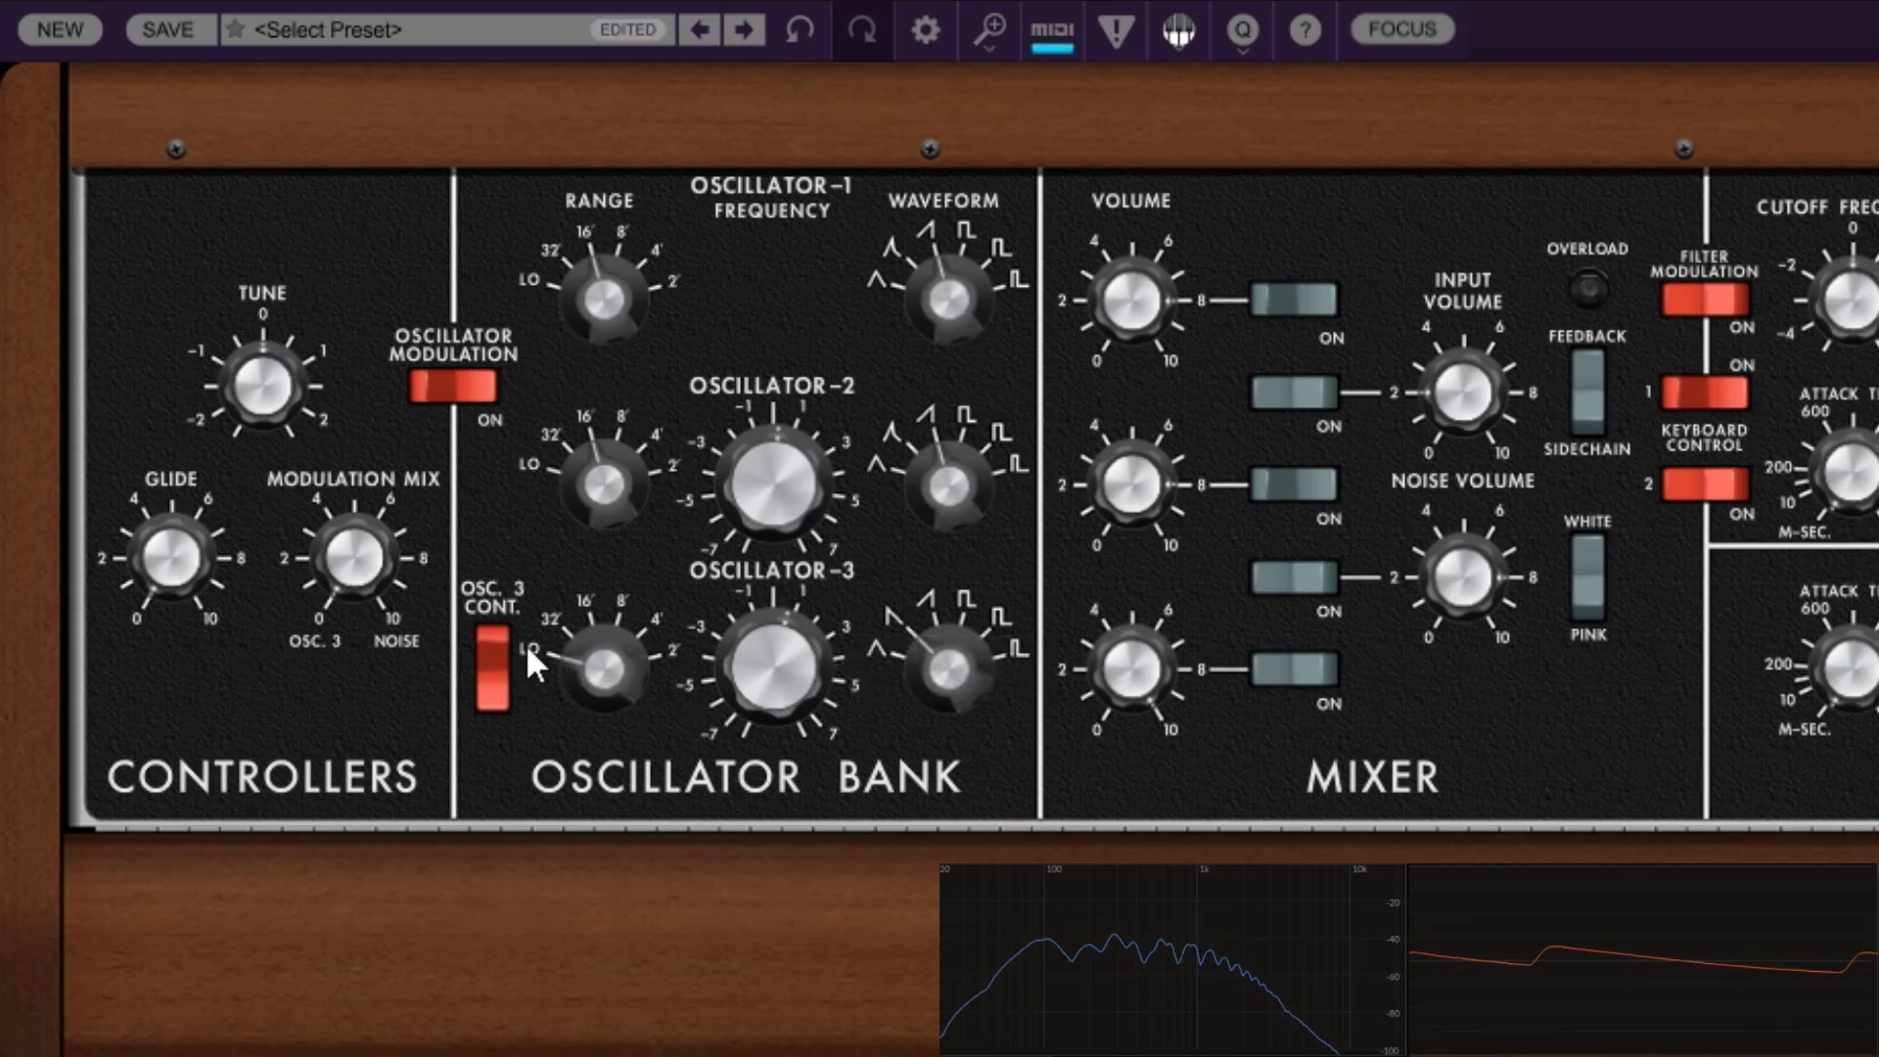
{"action": "left_click", "coordinate": [491, 632]}
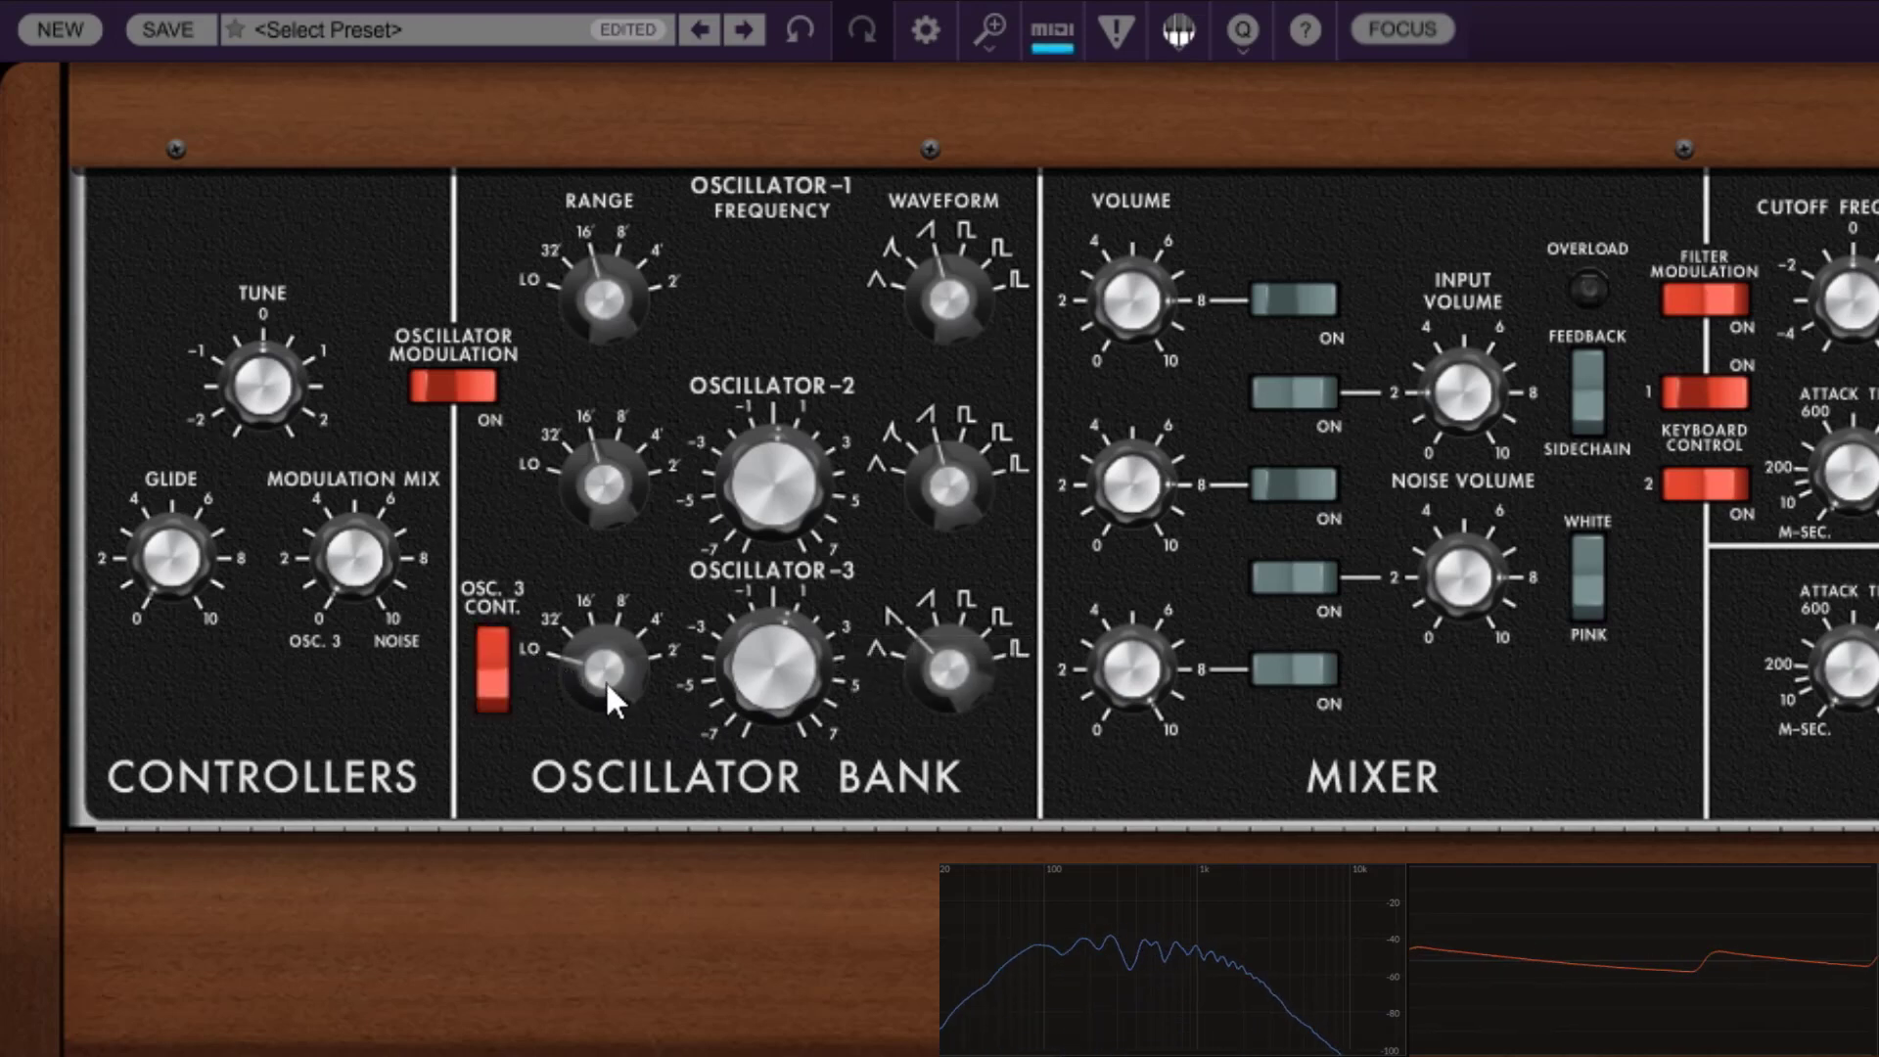
- Raise oscillator 3's range through 32' and 16' to 4', and fine-tune the filter cutoff frequency
{"action": "left_click_drag", "start_coordinate": [550, 657], "coordinate": [593, 613]}
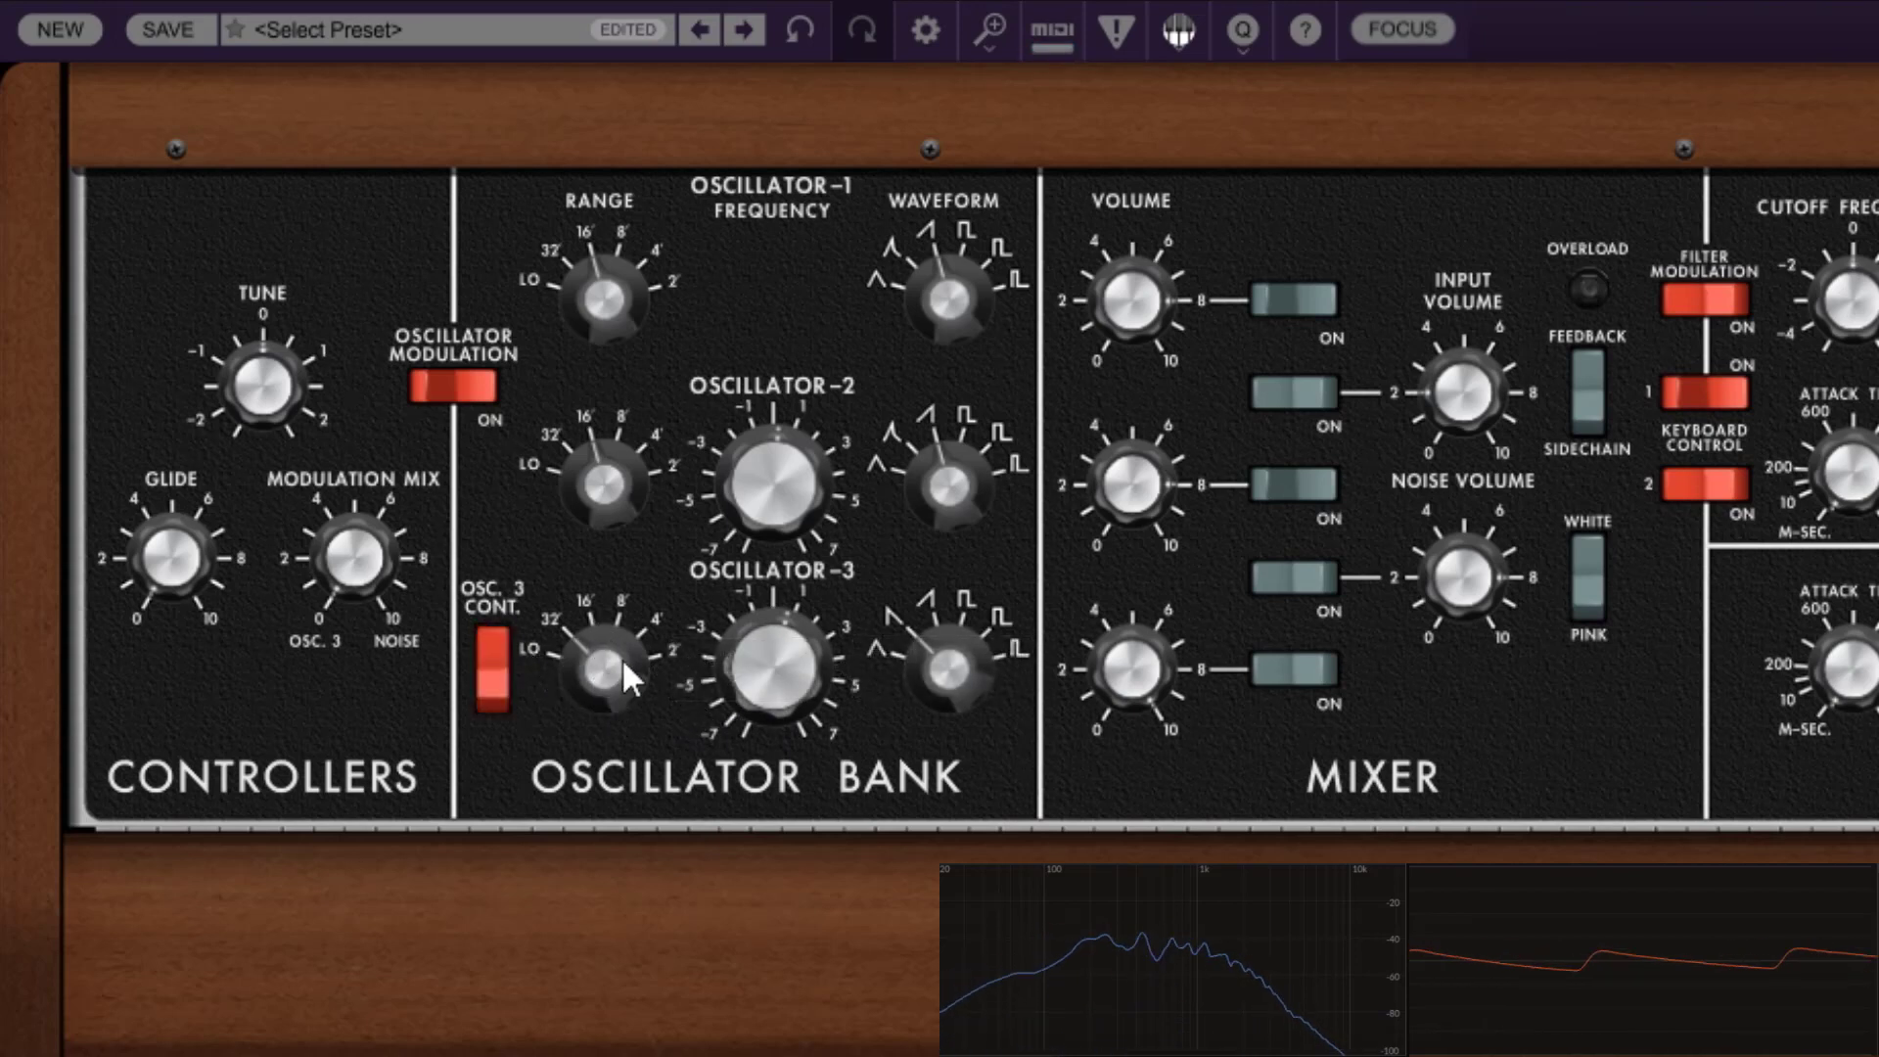
{"action": "mouse_move", "coordinate": [623, 662]}
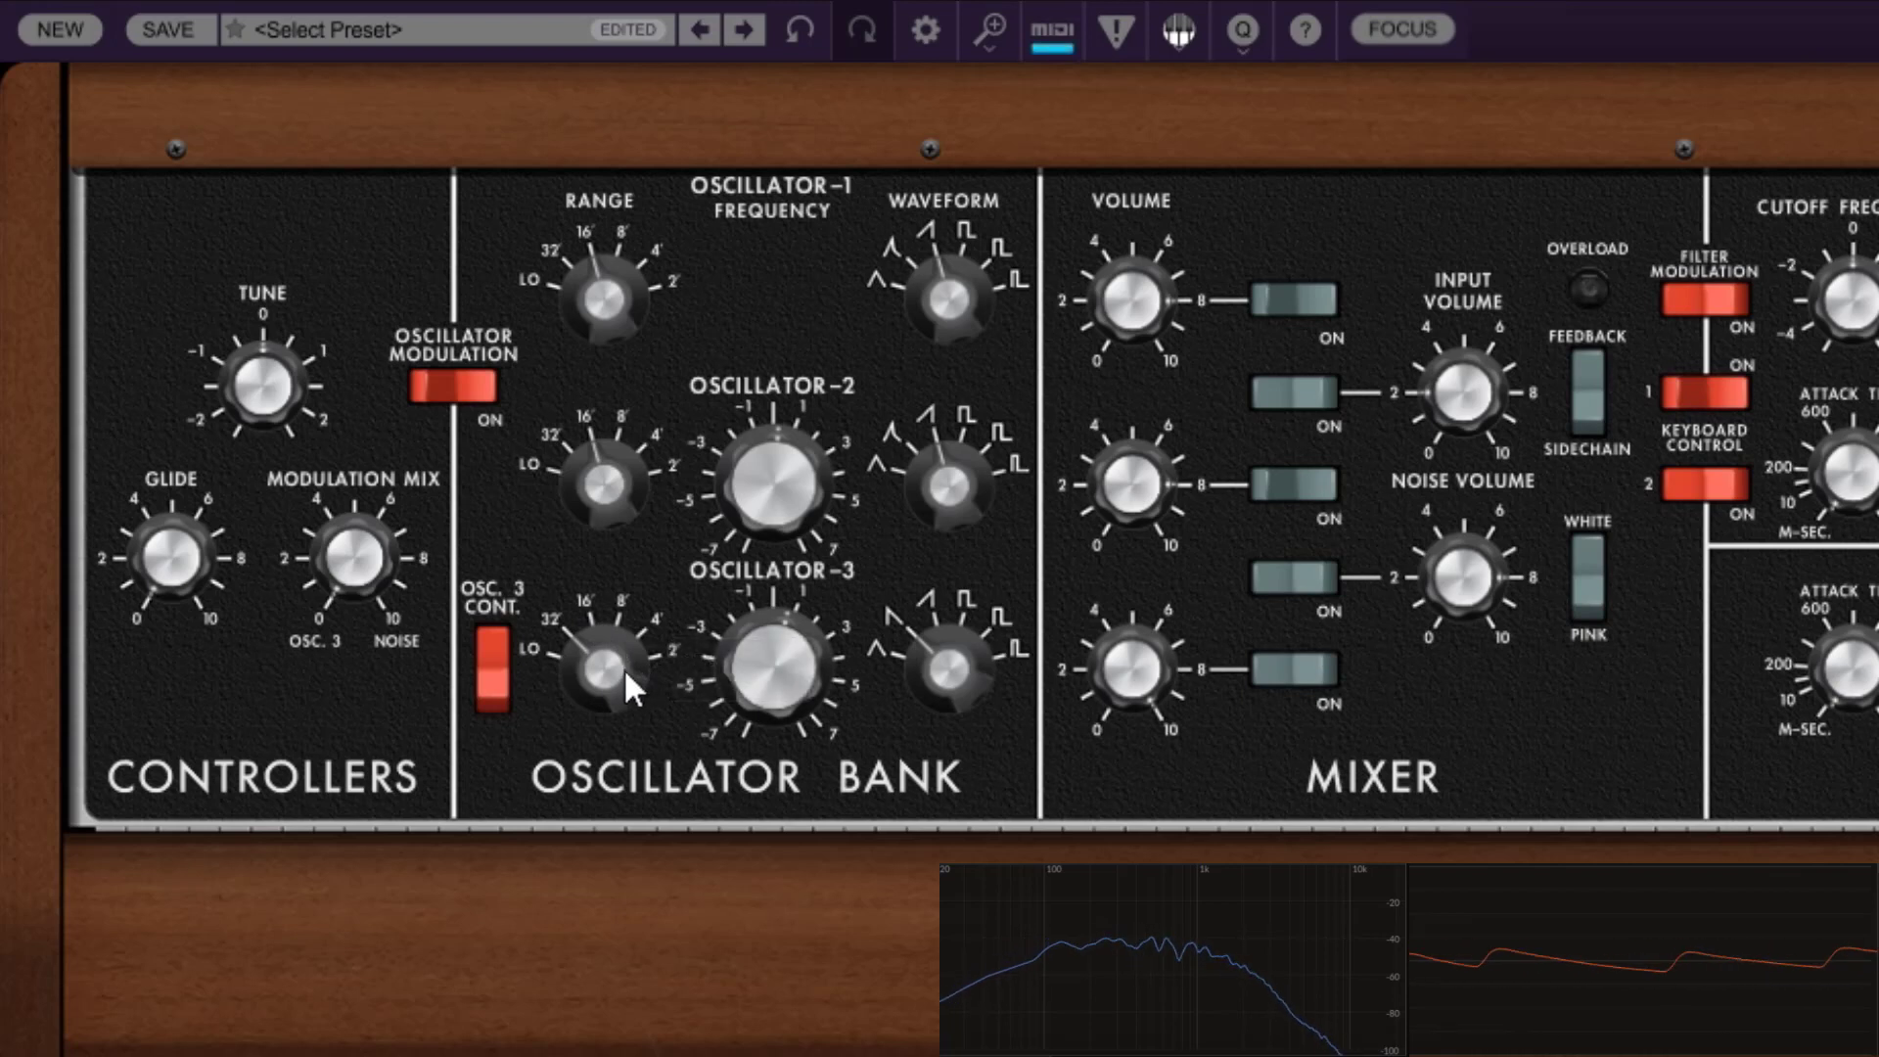
{"action": "mouse_move", "coordinate": [778, 667]}
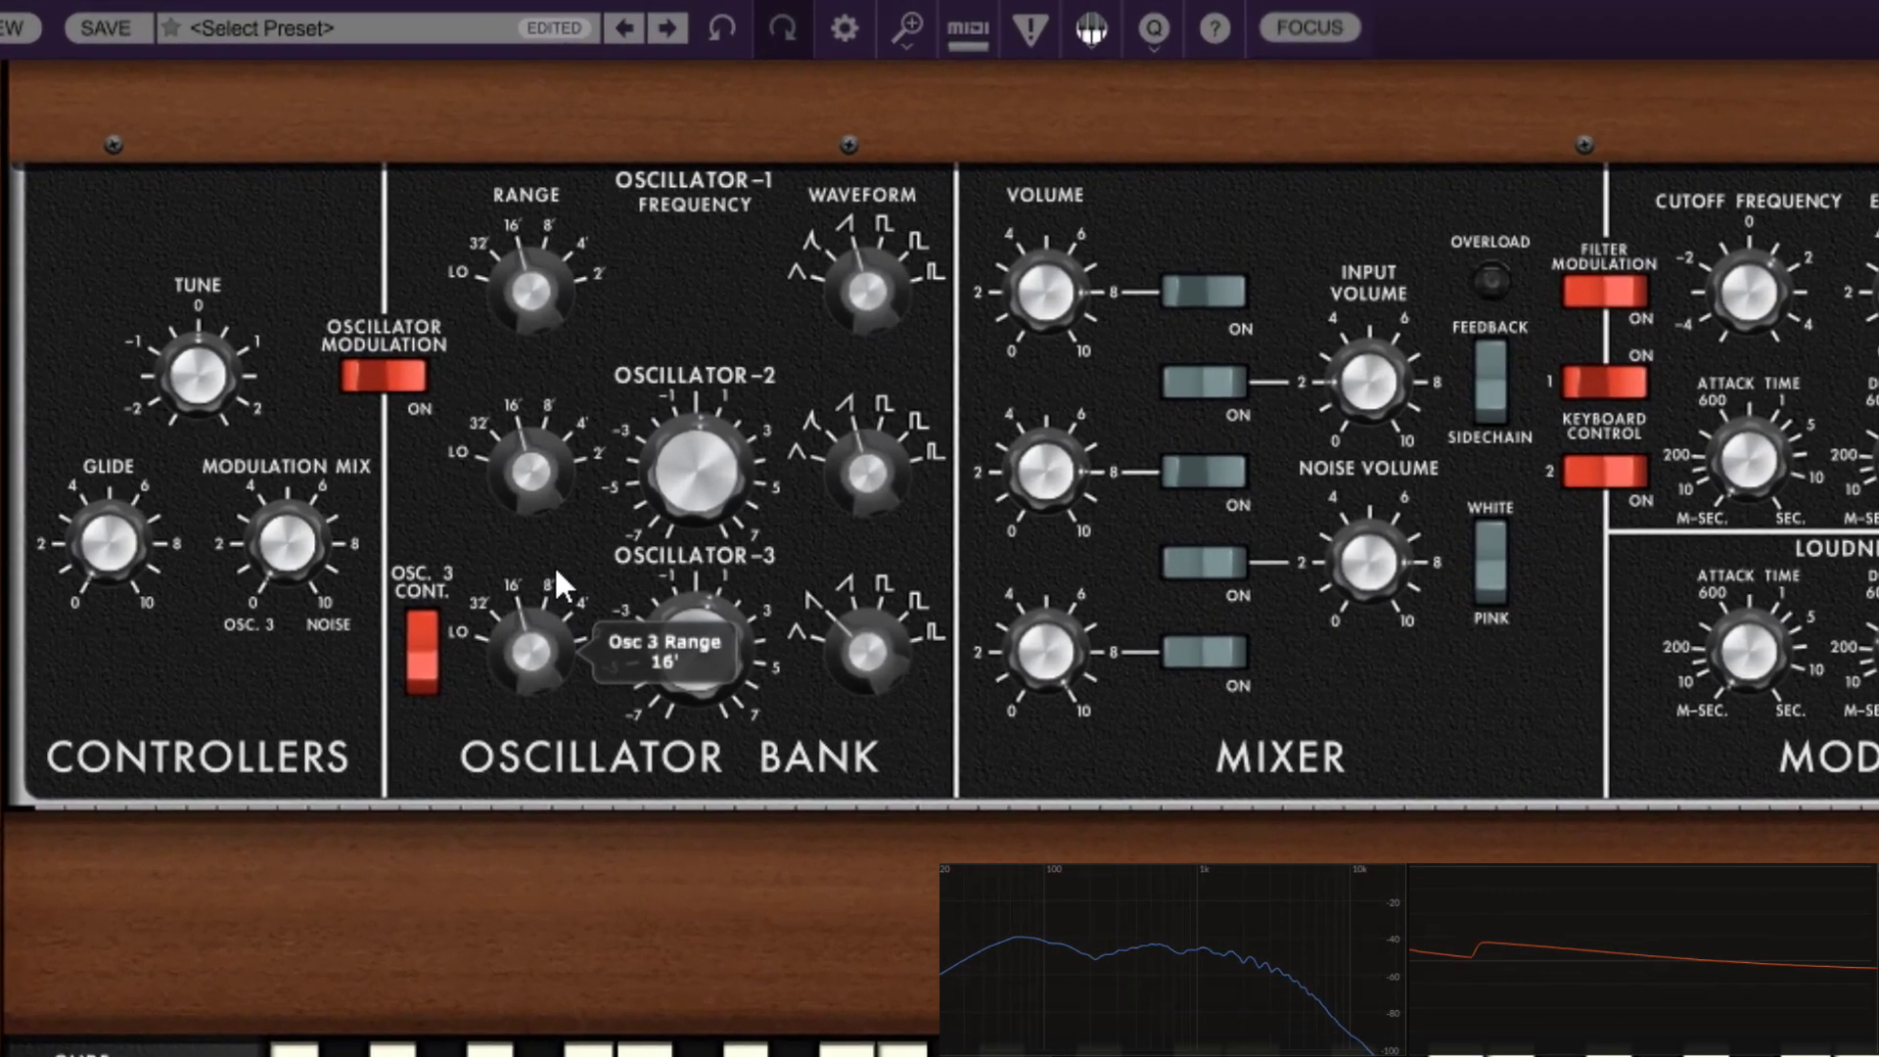
{"action": "left_click_drag", "start_coordinate": [555, 573], "coordinate": [556, 382]}
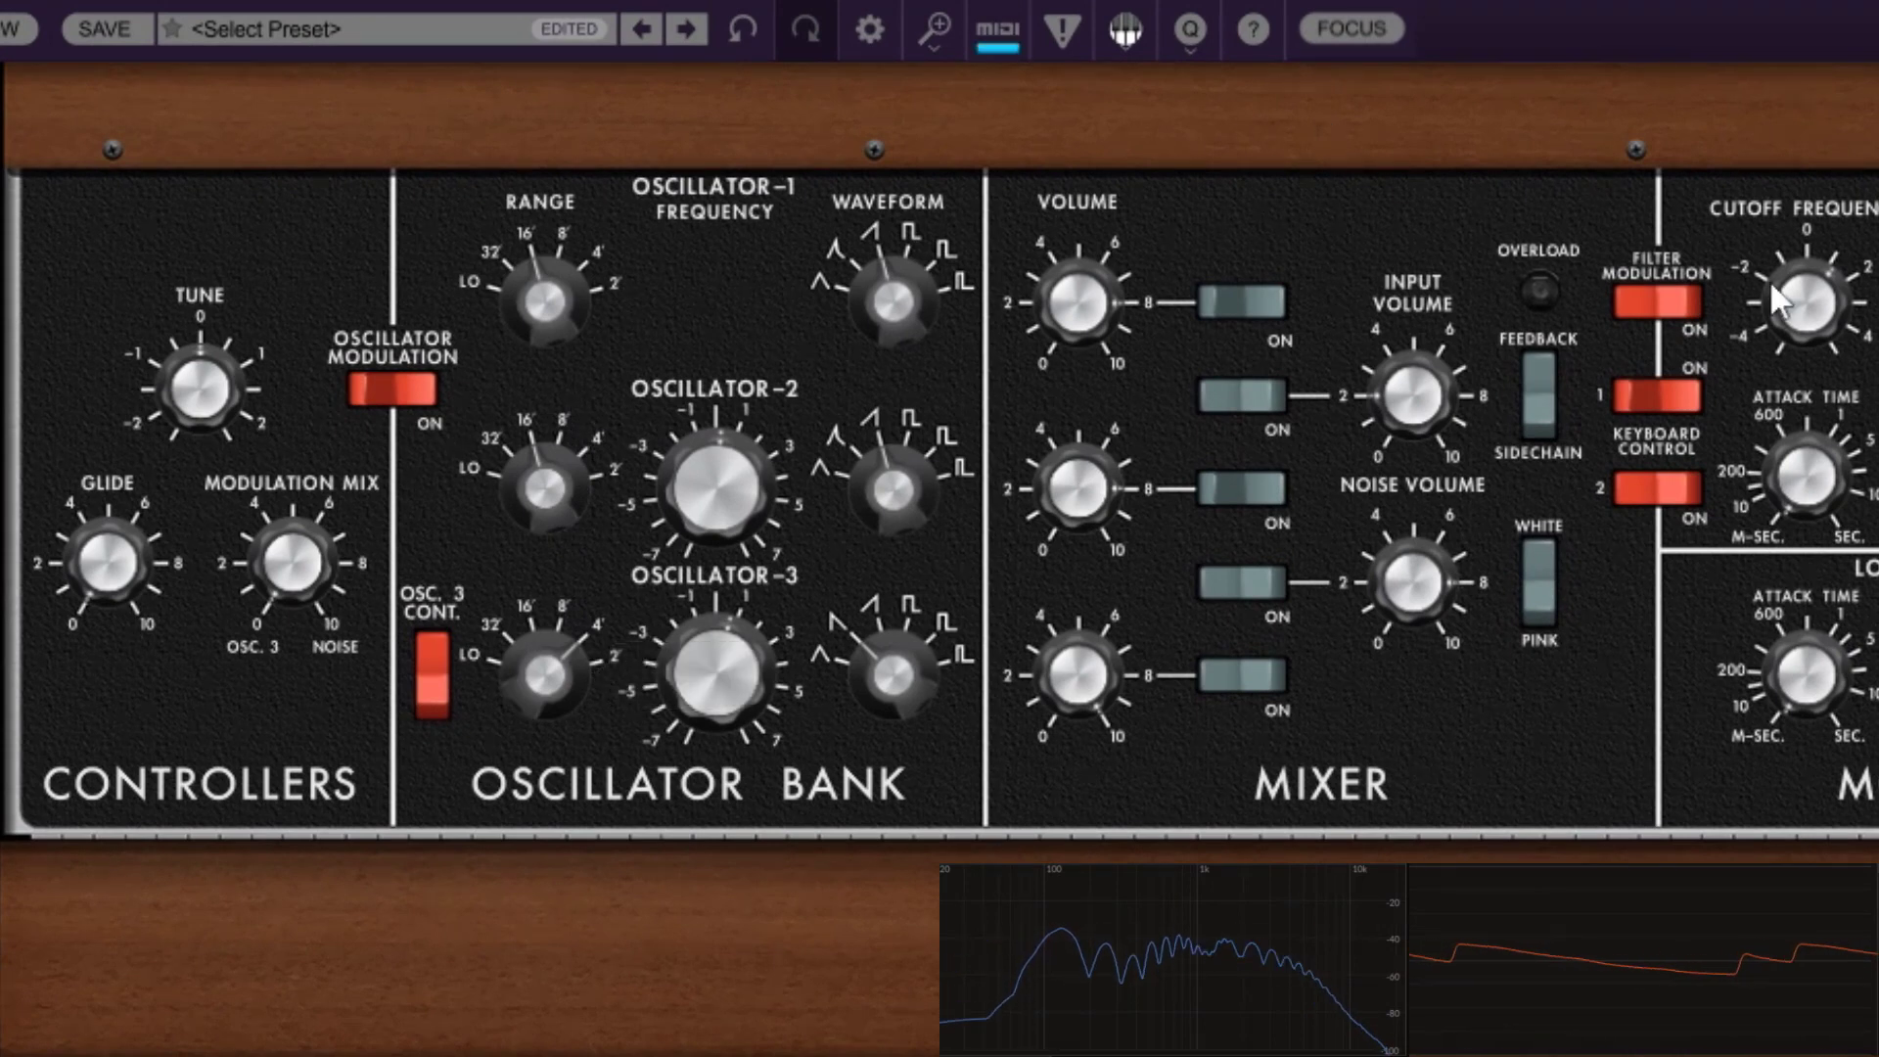
{"action": "left_click_drag", "start_coordinate": [1794, 314], "coordinate": [1801, 321]}
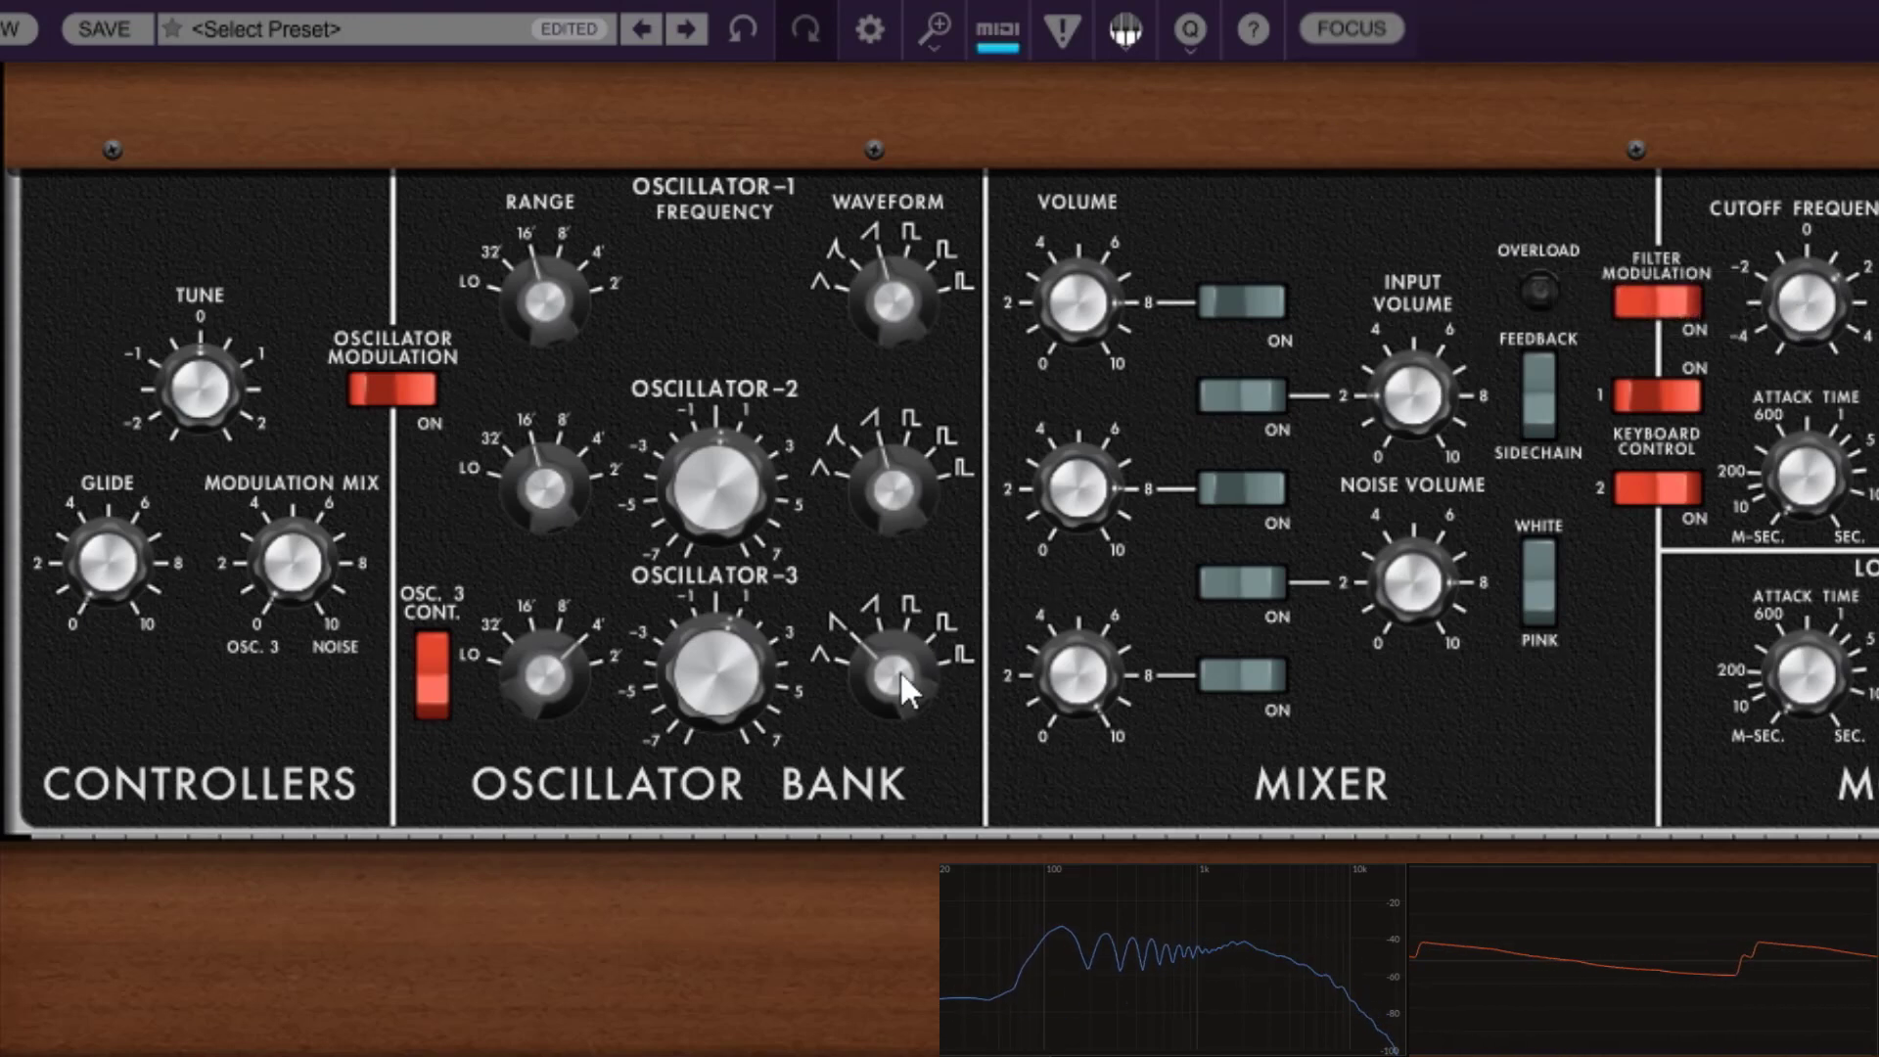
- Switch oscillator 3's waveform between Wide Rectangular and other shapes while adjusting its frequency and range
{"action": "left_click_drag", "start_coordinate": [900, 669], "coordinate": [924, 425]}
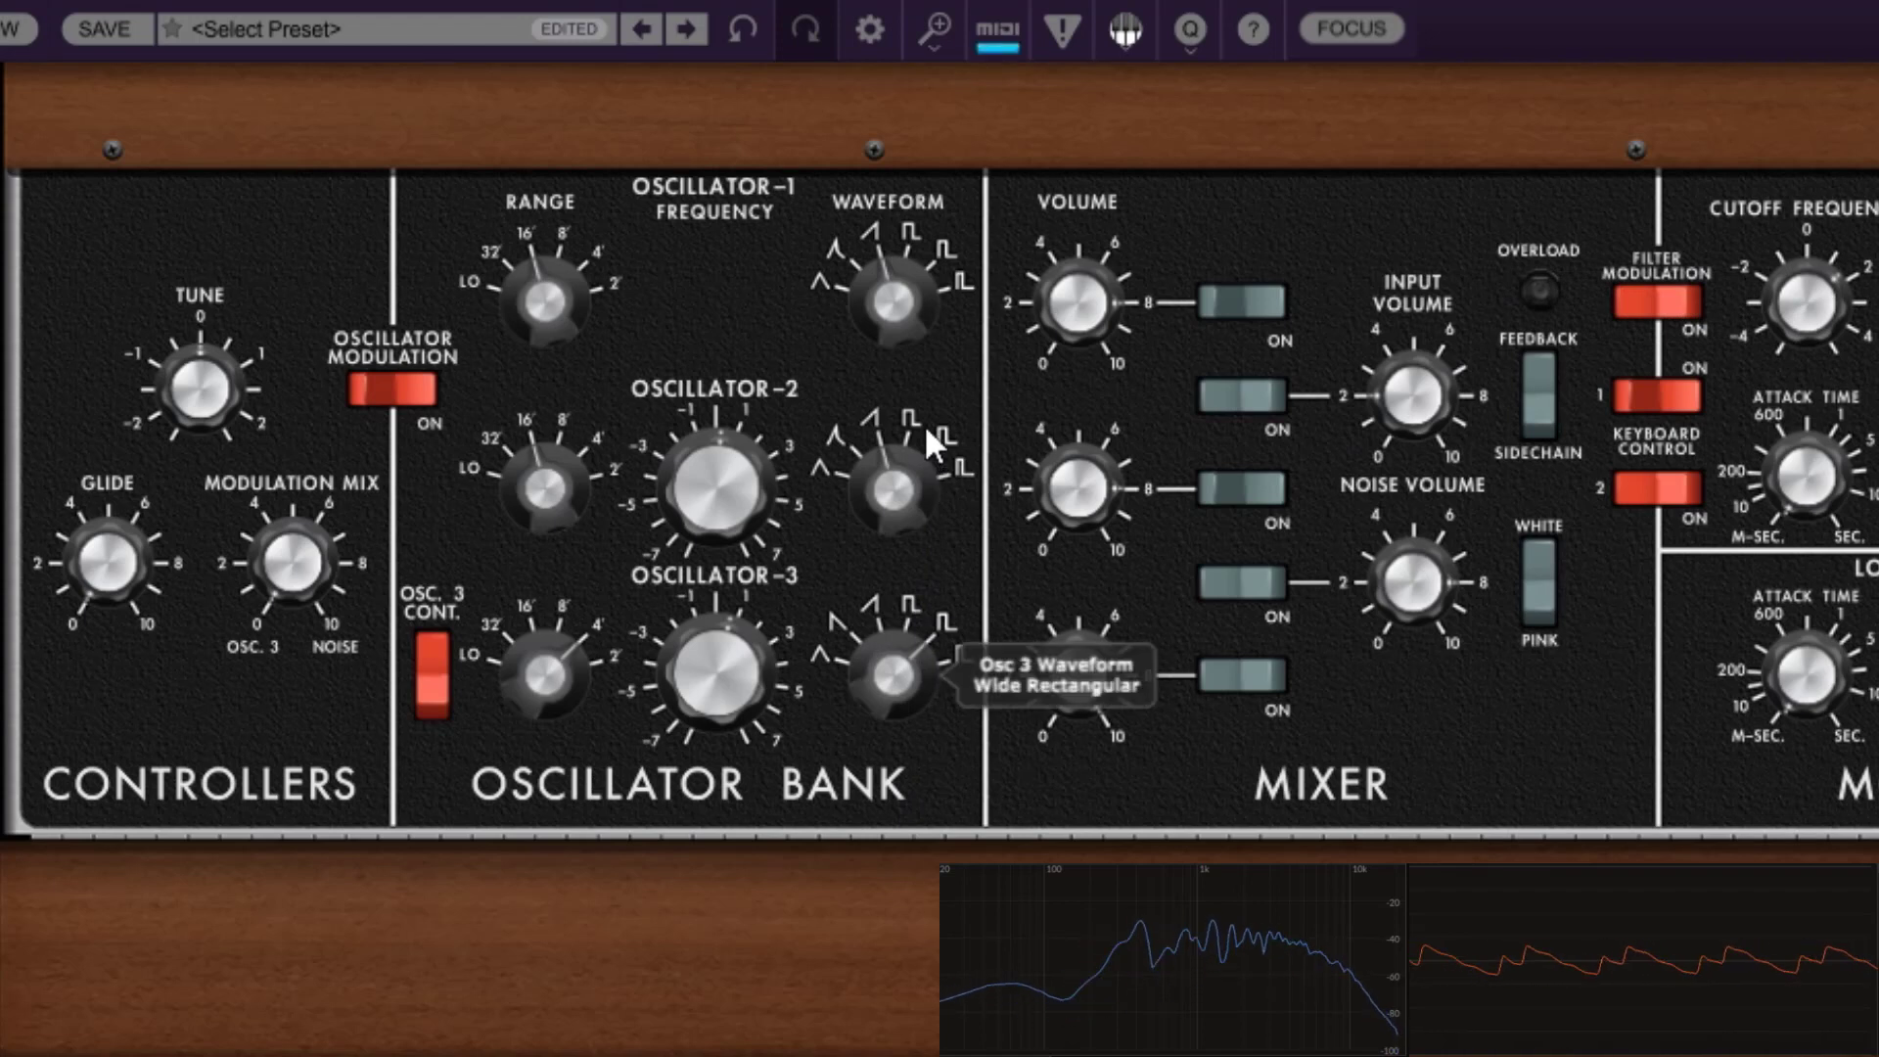
{"action": "left_click_drag", "start_coordinate": [649, 673], "coordinate": [783, 827]}
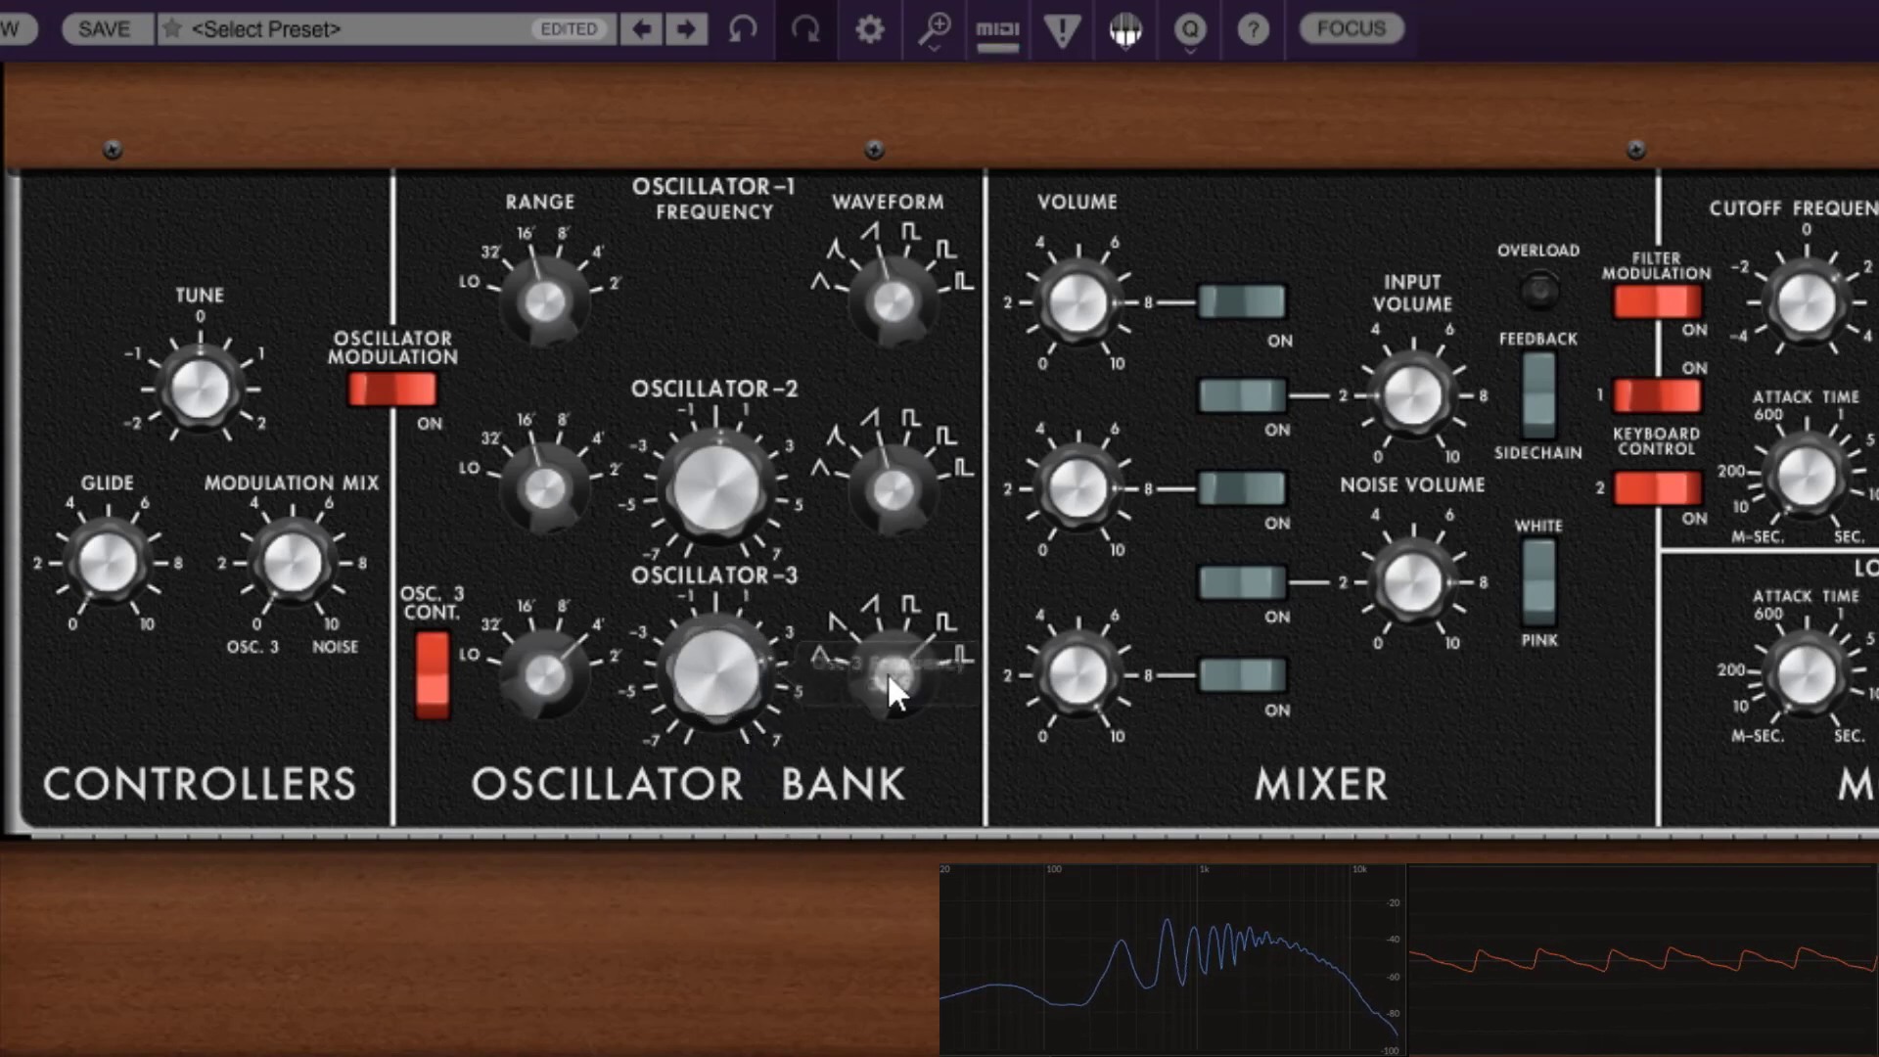
{"action": "left_click_drag", "start_coordinate": [890, 675], "coordinate": [910, 755]}
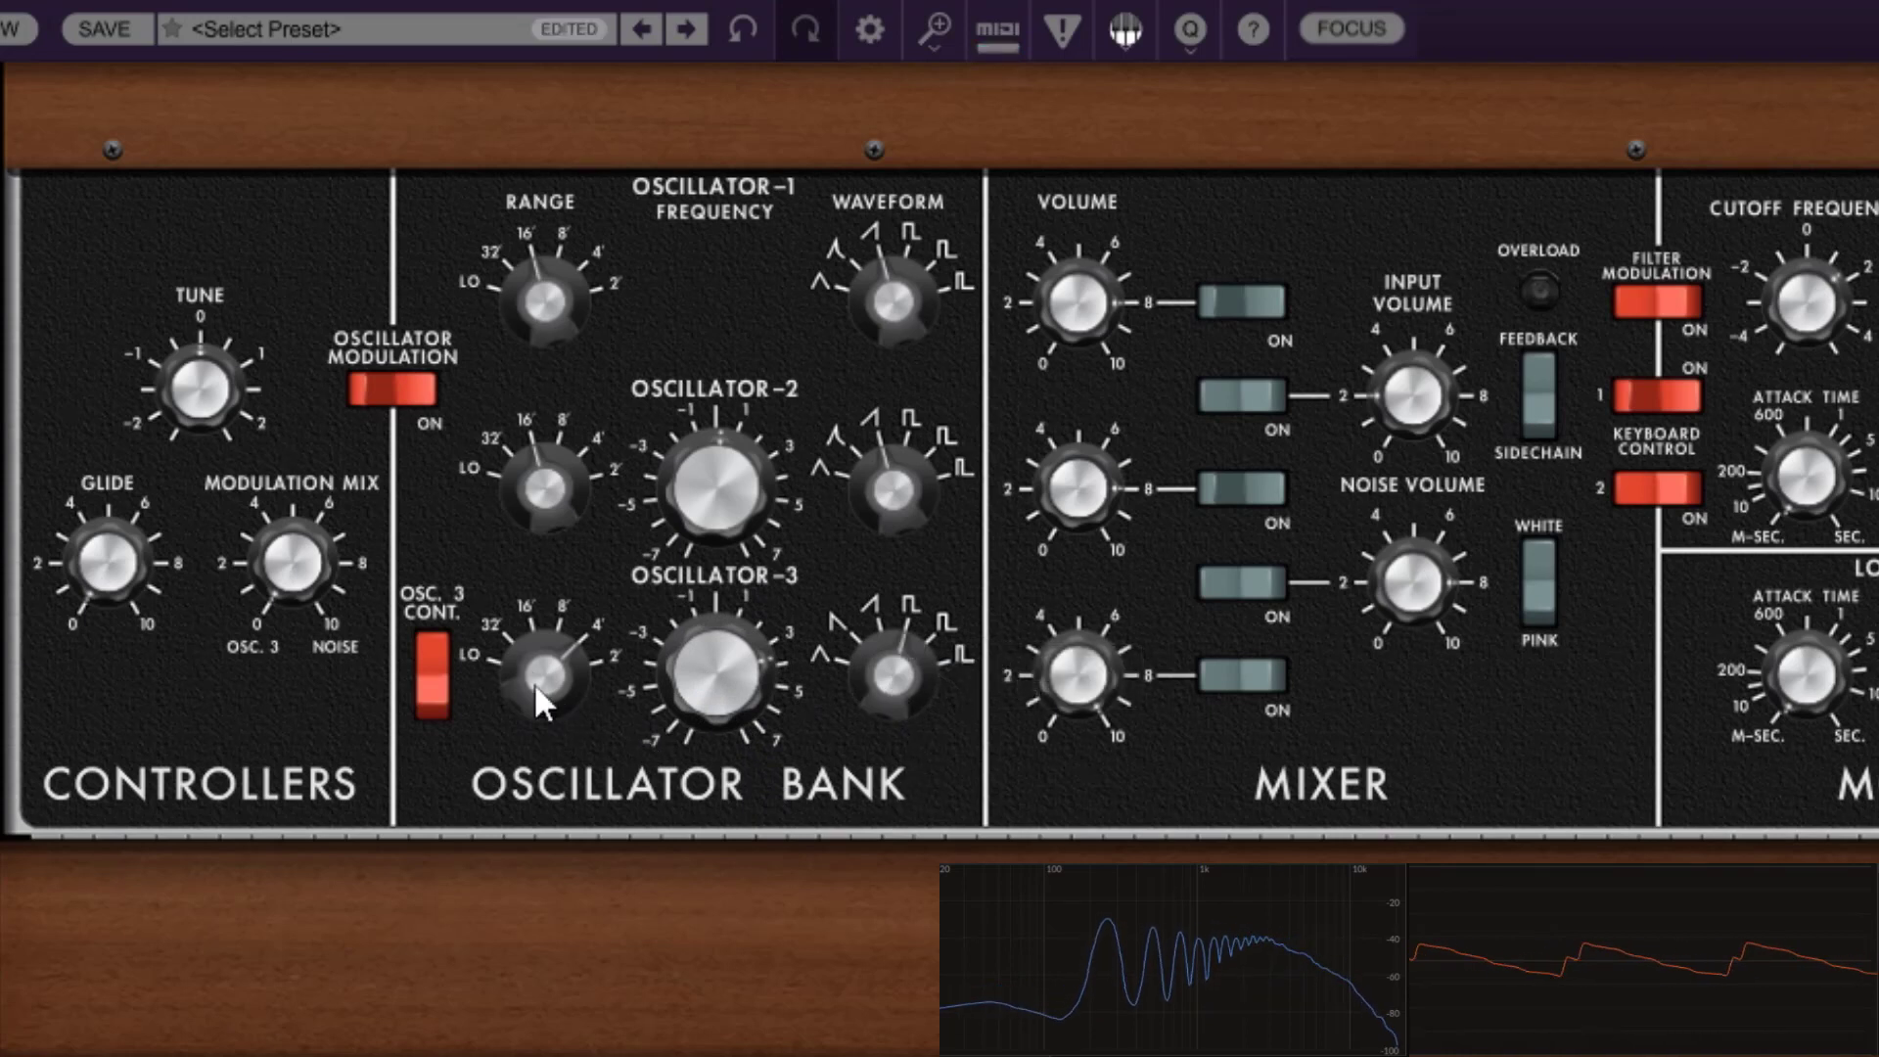
{"action": "left_click_drag", "start_coordinate": [536, 700], "coordinate": [593, 814]}
- Sweep oscillator 3's frequency up and down, including -2.43, and reset it to 0
{"action": "mouse_move", "coordinate": [715, 657]}
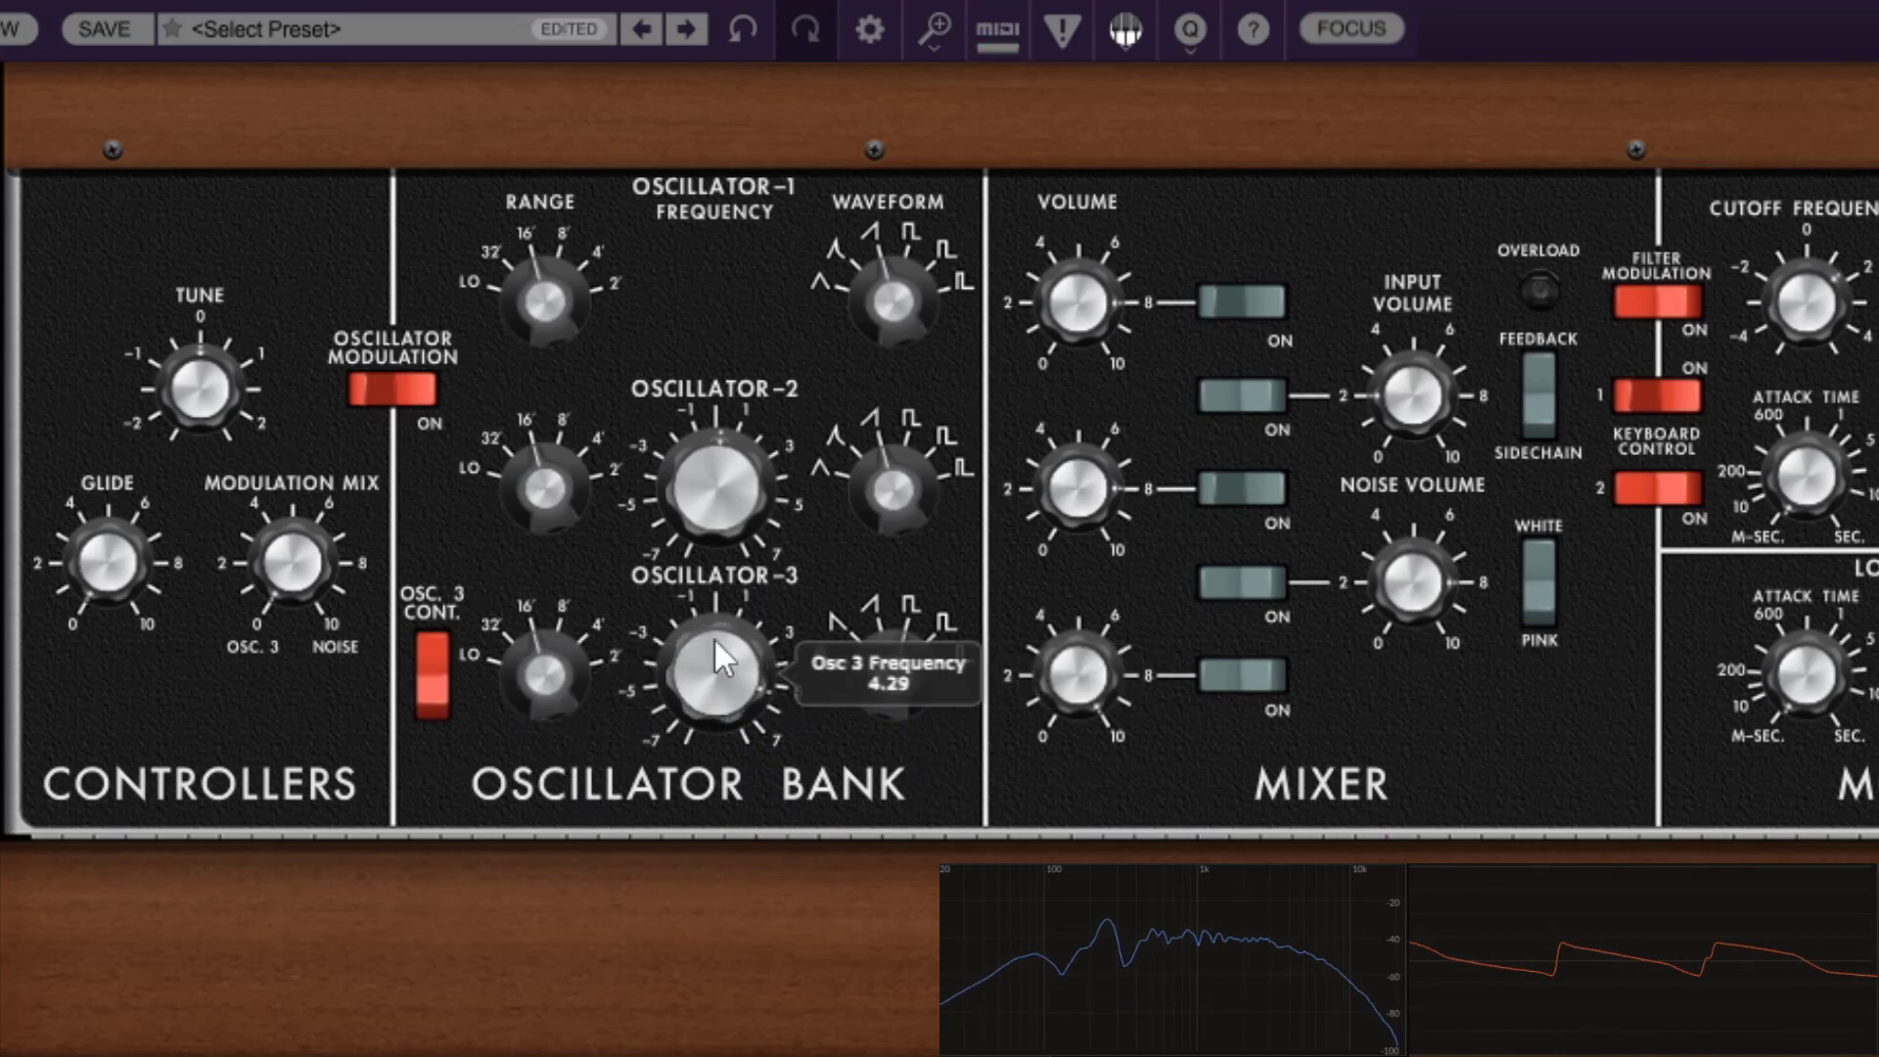
{"action": "left_click_drag", "start_coordinate": [715, 642], "coordinate": [762, 886]}
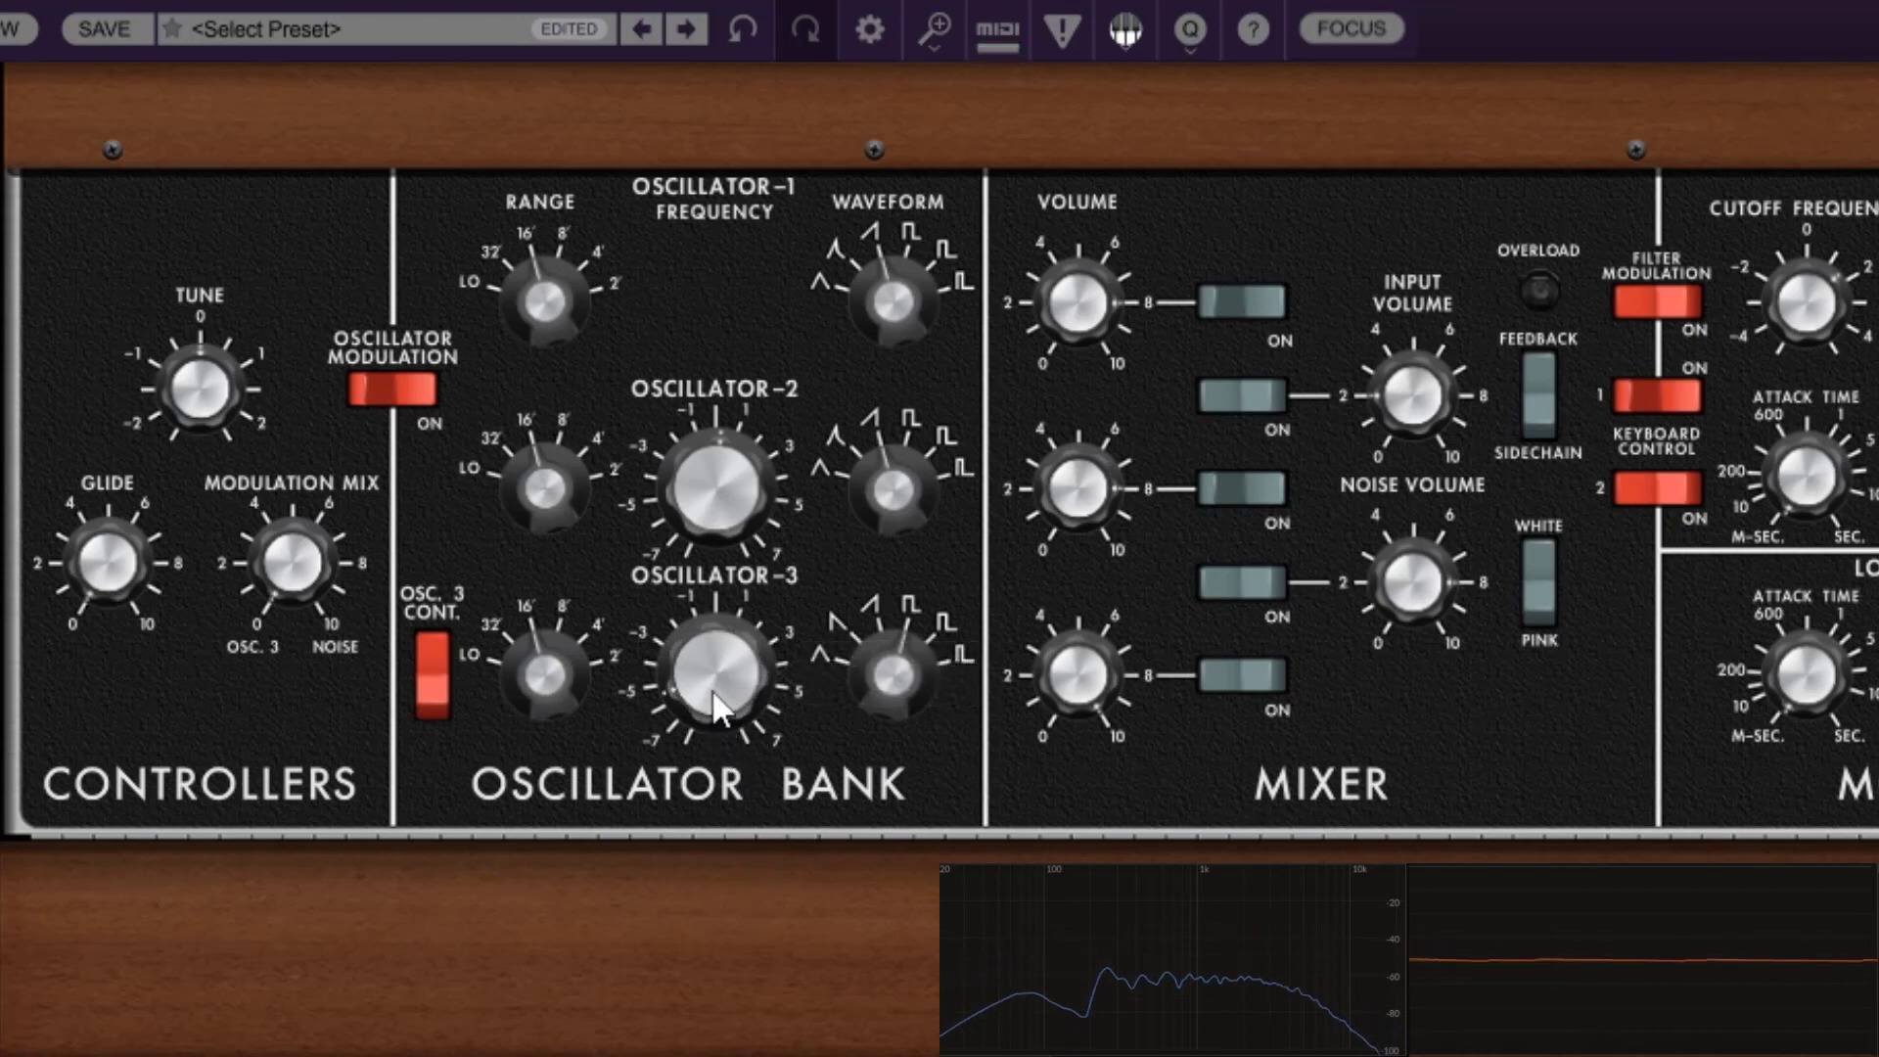
{"action": "mouse_move", "coordinate": [713, 691]}
{"action": "left_mouse_down"}
{"action": "mouse_move", "coordinate": [693, 624]}
{"action": "mouse_move", "coordinate": [708, 667]}
{"action": "left_mouse_up"}
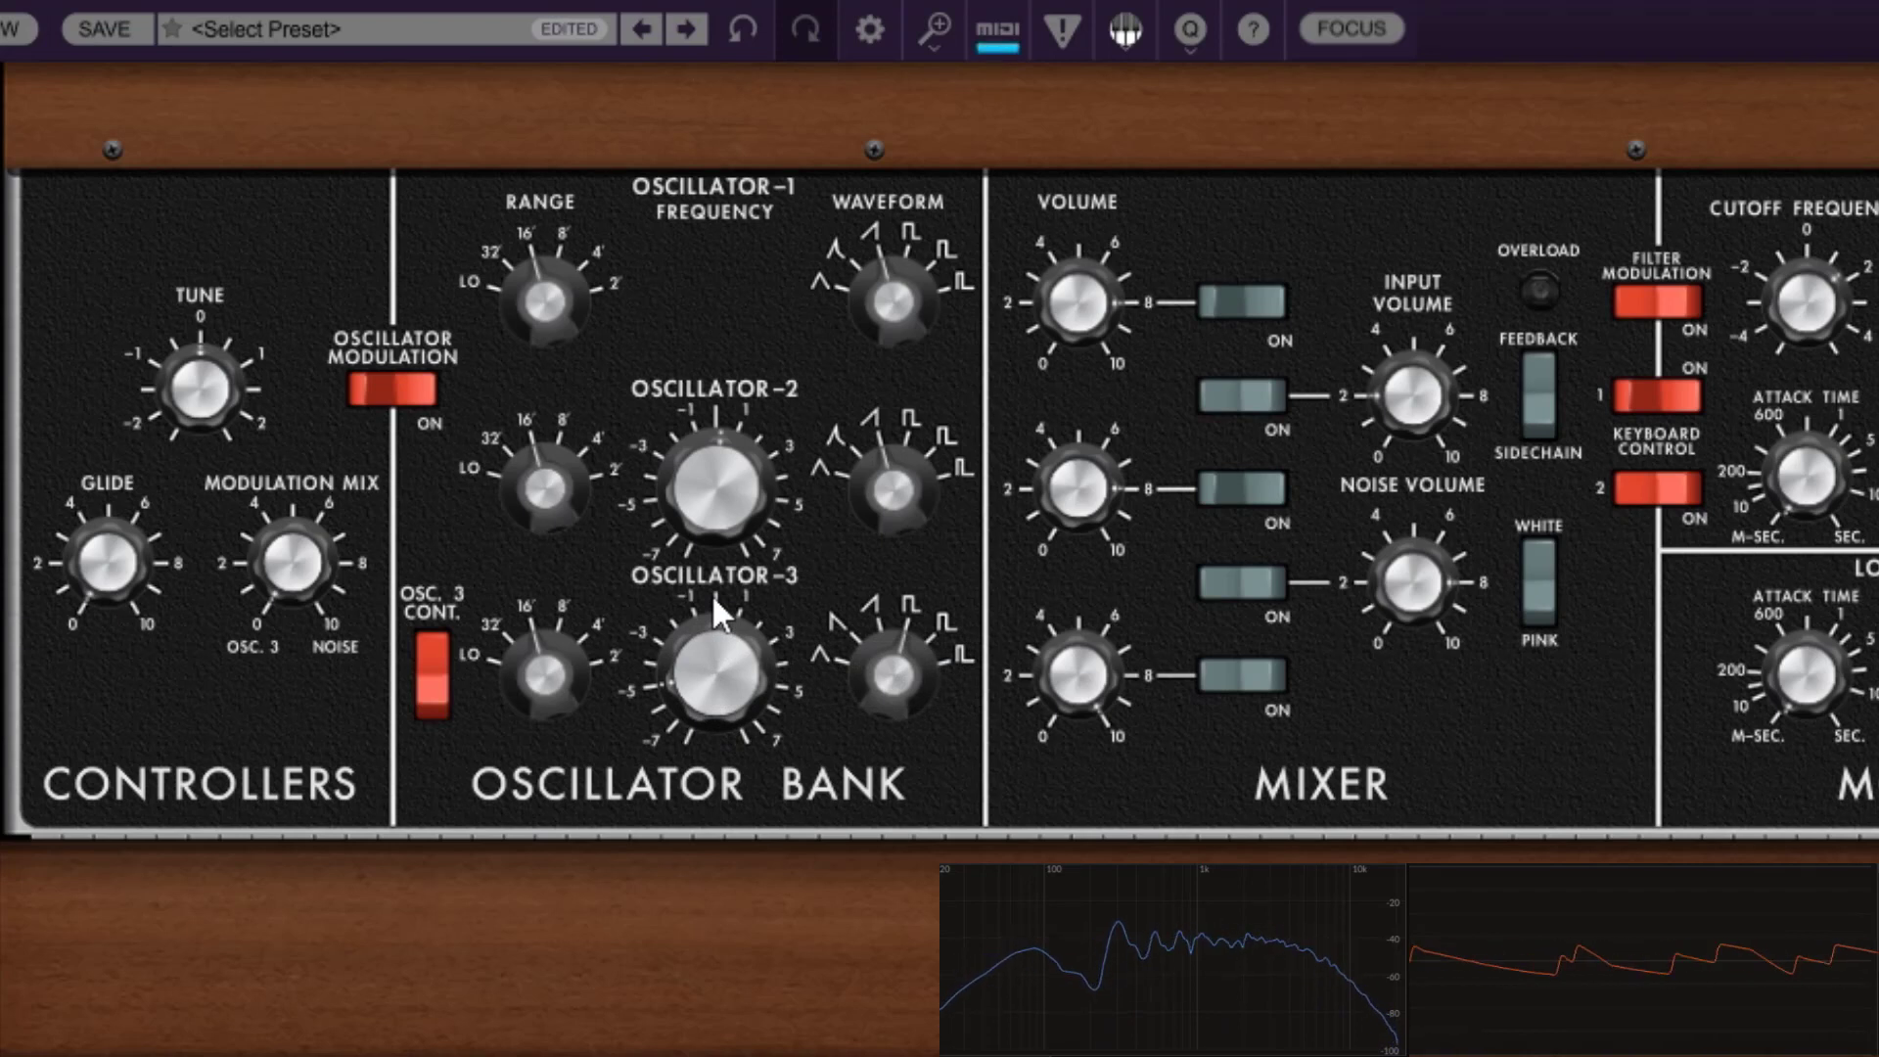
{"action": "mouse_move", "coordinate": [718, 697]}
{"action": "left_mouse_down"}
{"action": "mouse_move", "coordinate": [701, 672]}
{"action": "mouse_move", "coordinate": [812, 665]}
{"action": "mouse_move", "coordinate": [713, 671]}
{"action": "left_mouse_up"}
{"action": "double_click", "coordinate": [725, 673]}
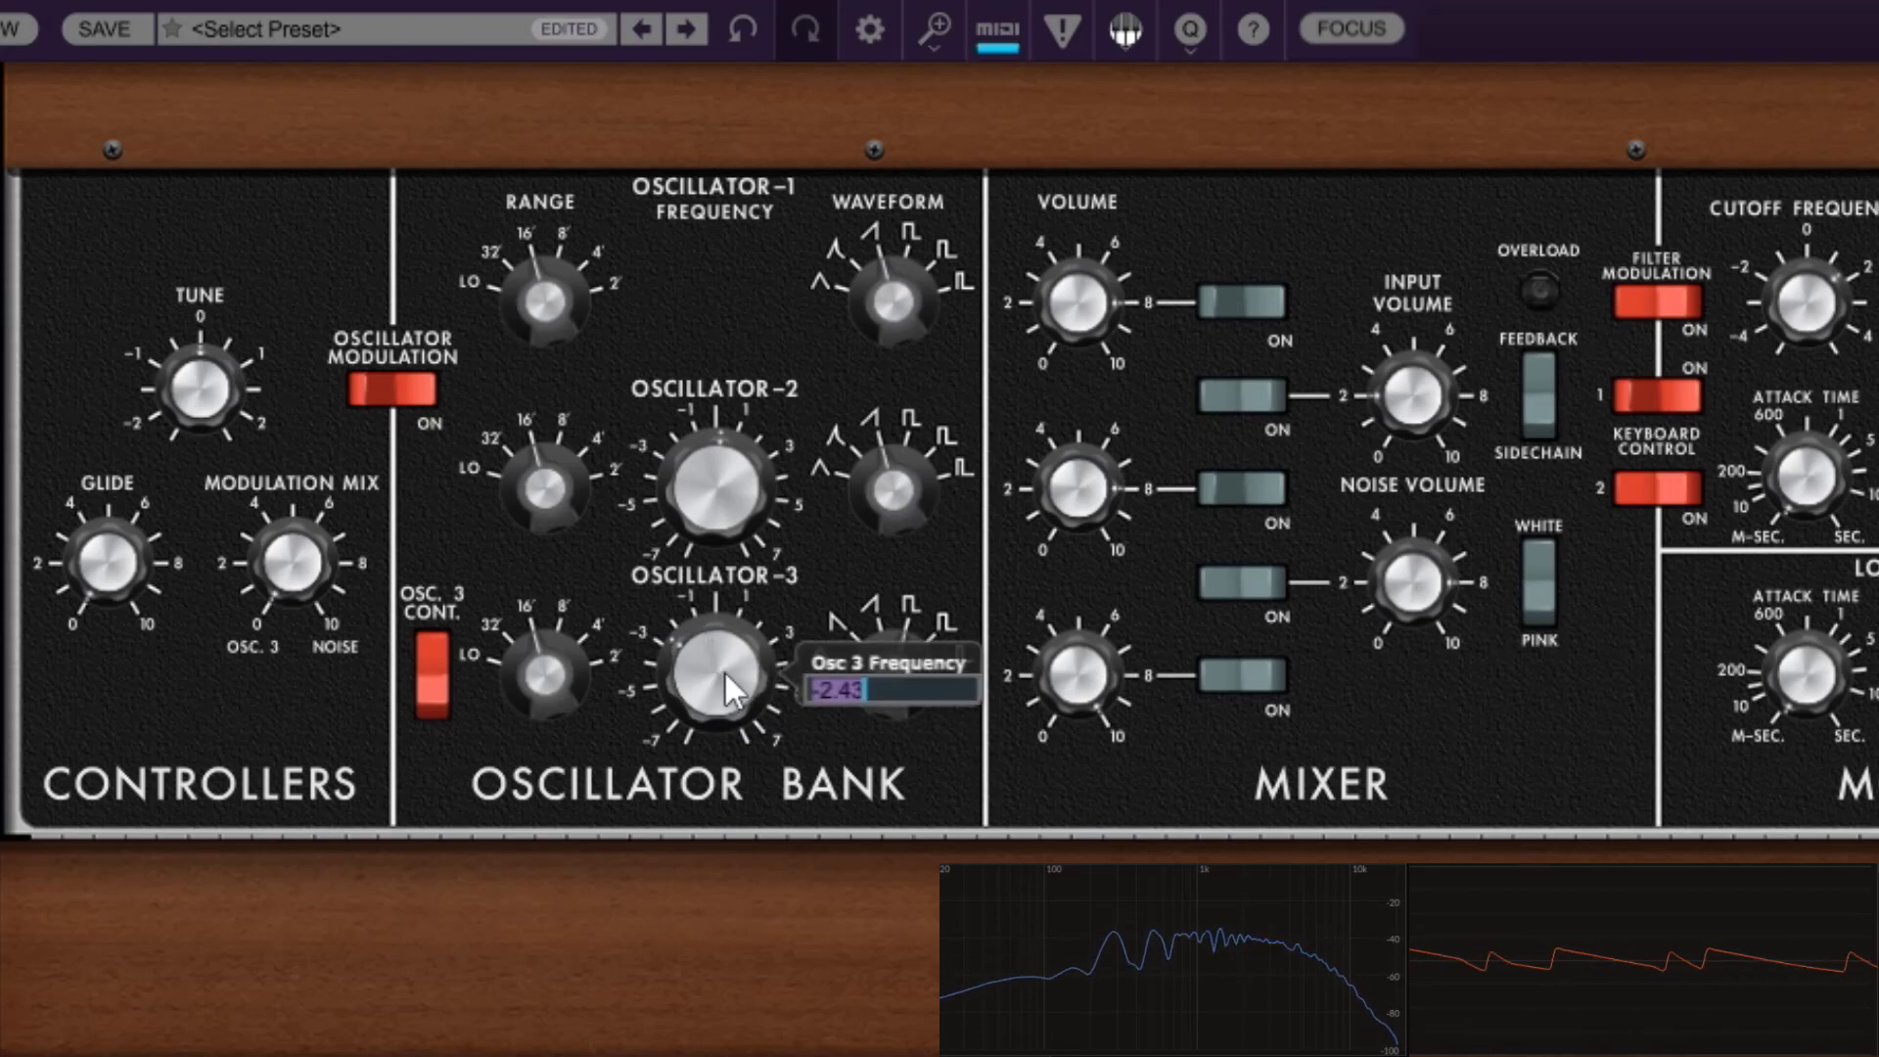
{"action": "type", "text": "0"}
{"action": "key", "text": "Return"}
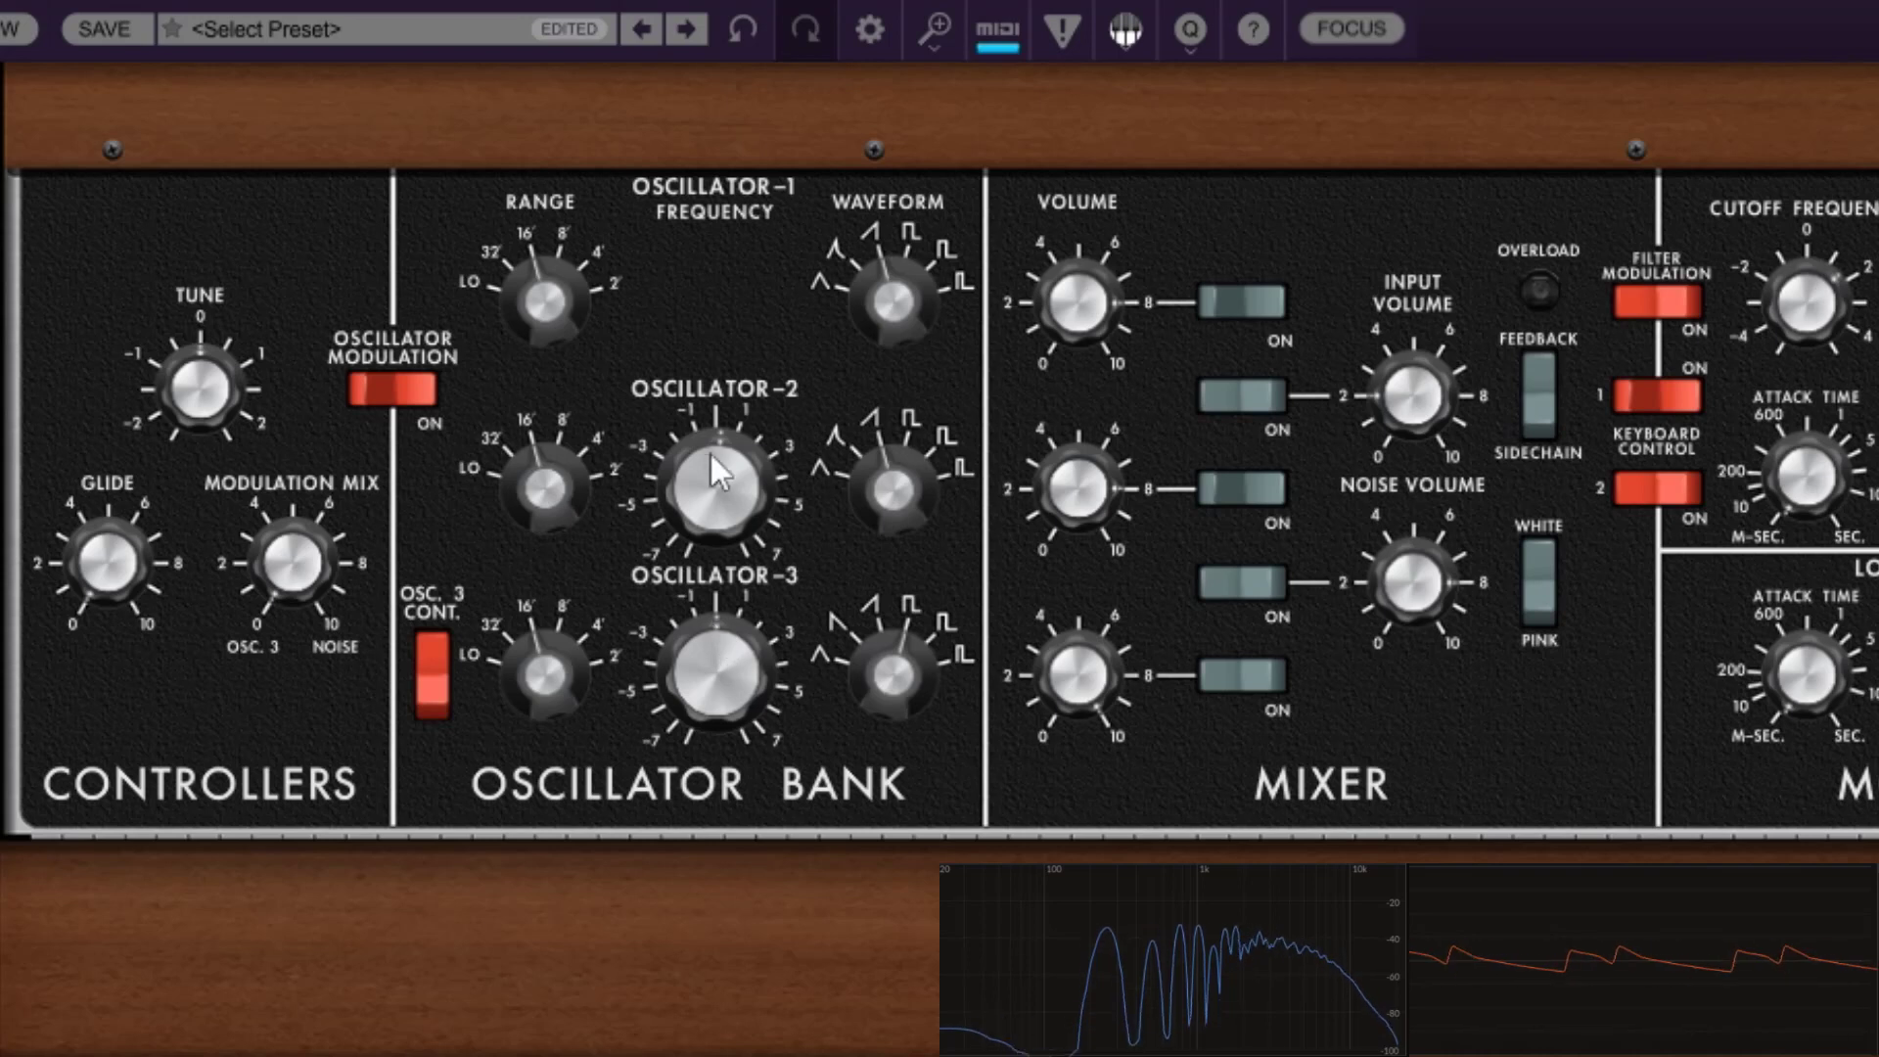
- Sweep the mod wheel to 0.0%, up to full and back to minimum, lowering oscillator 3's range to 32' in between
{"action": "mouse_move", "coordinate": [734, 548]}
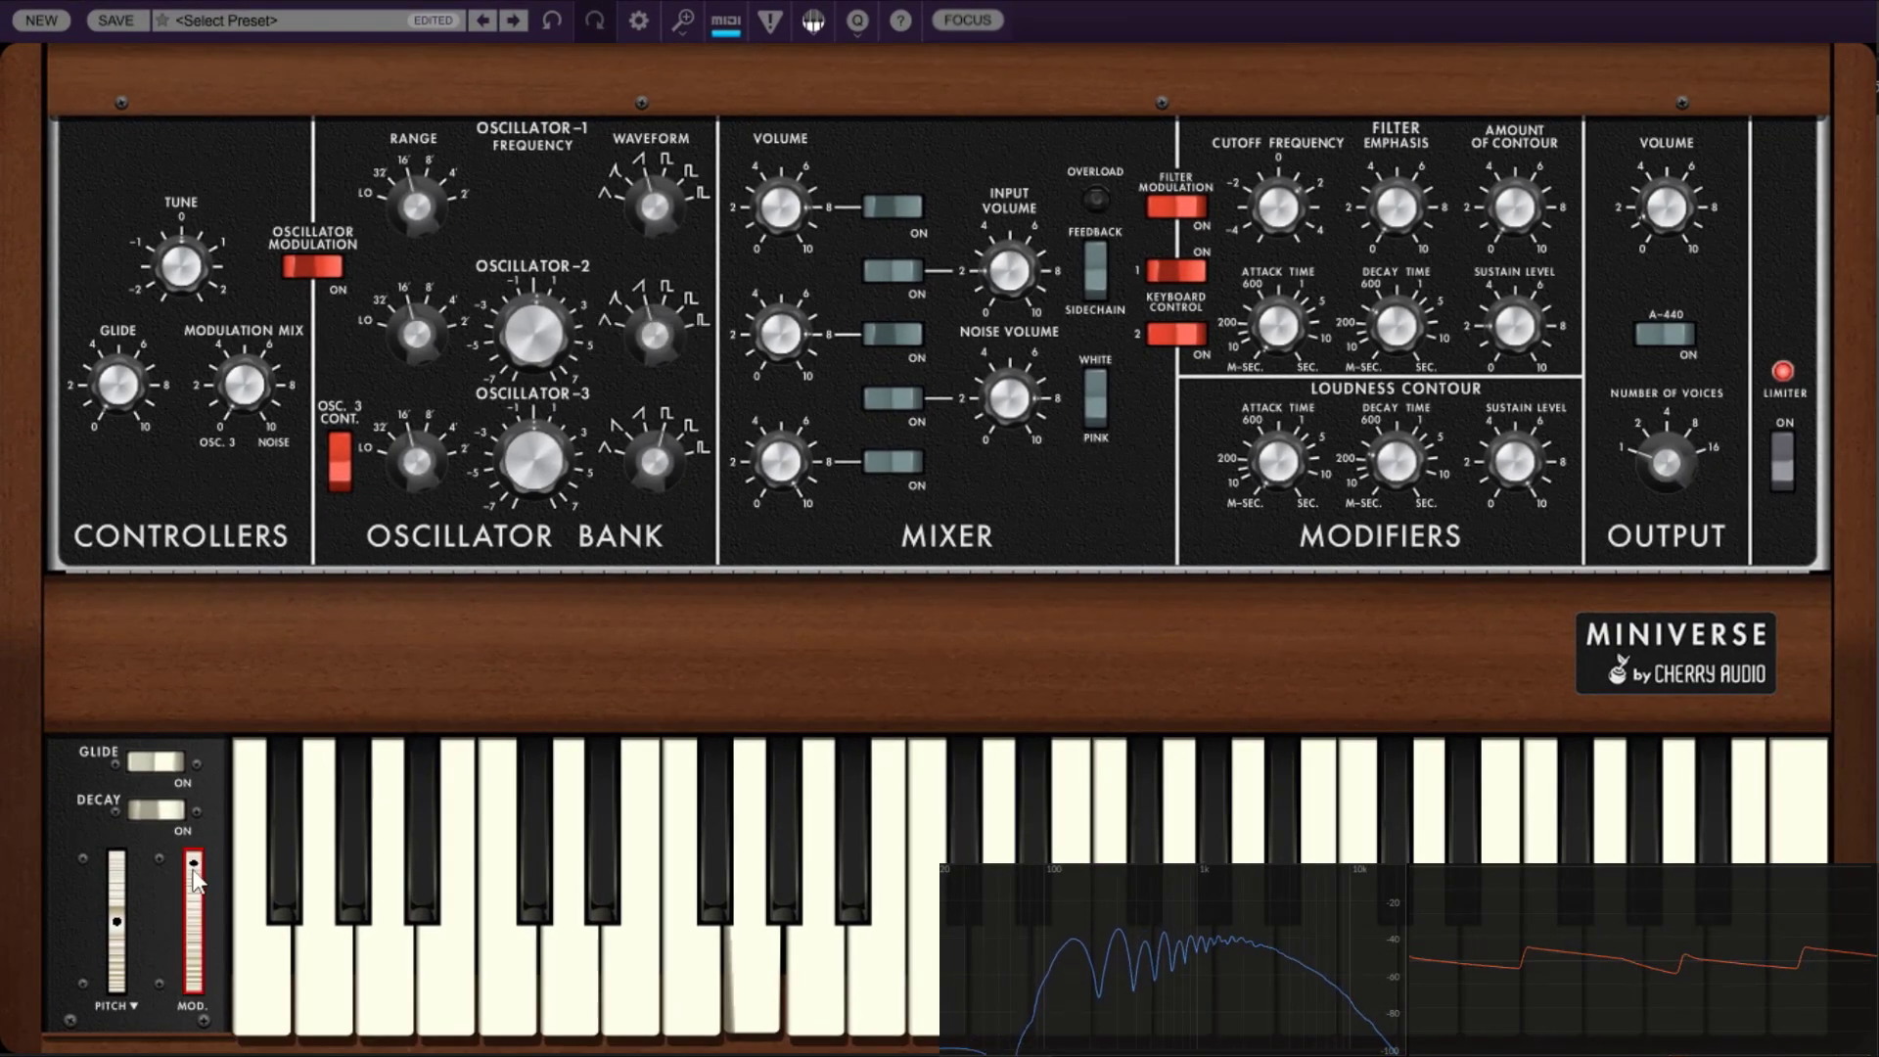
{"action": "left_click_drag", "start_coordinate": [199, 859], "coordinate": [200, 1045]}
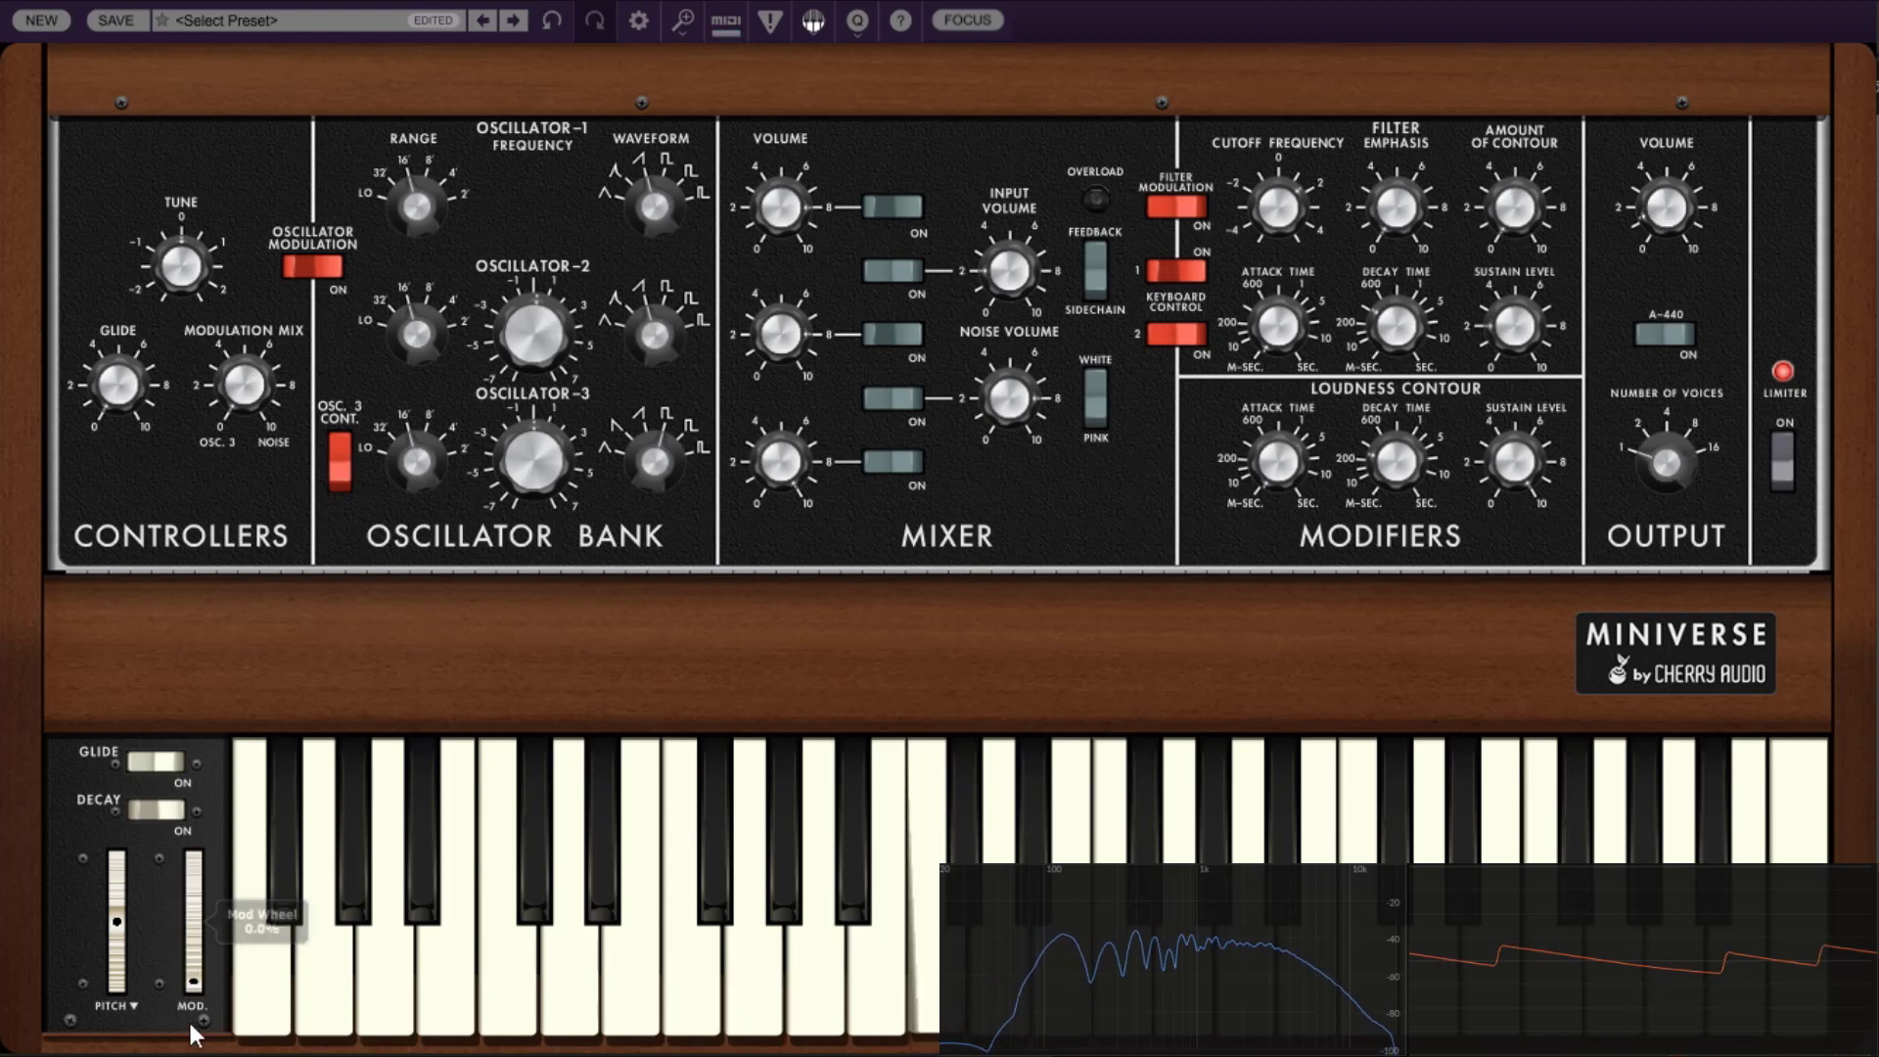
{"action": "left_click_drag", "start_coordinate": [199, 986], "coordinate": [244, 602]}
{"action": "left_click_drag", "start_coordinate": [407, 470], "coordinate": [425, 502]}
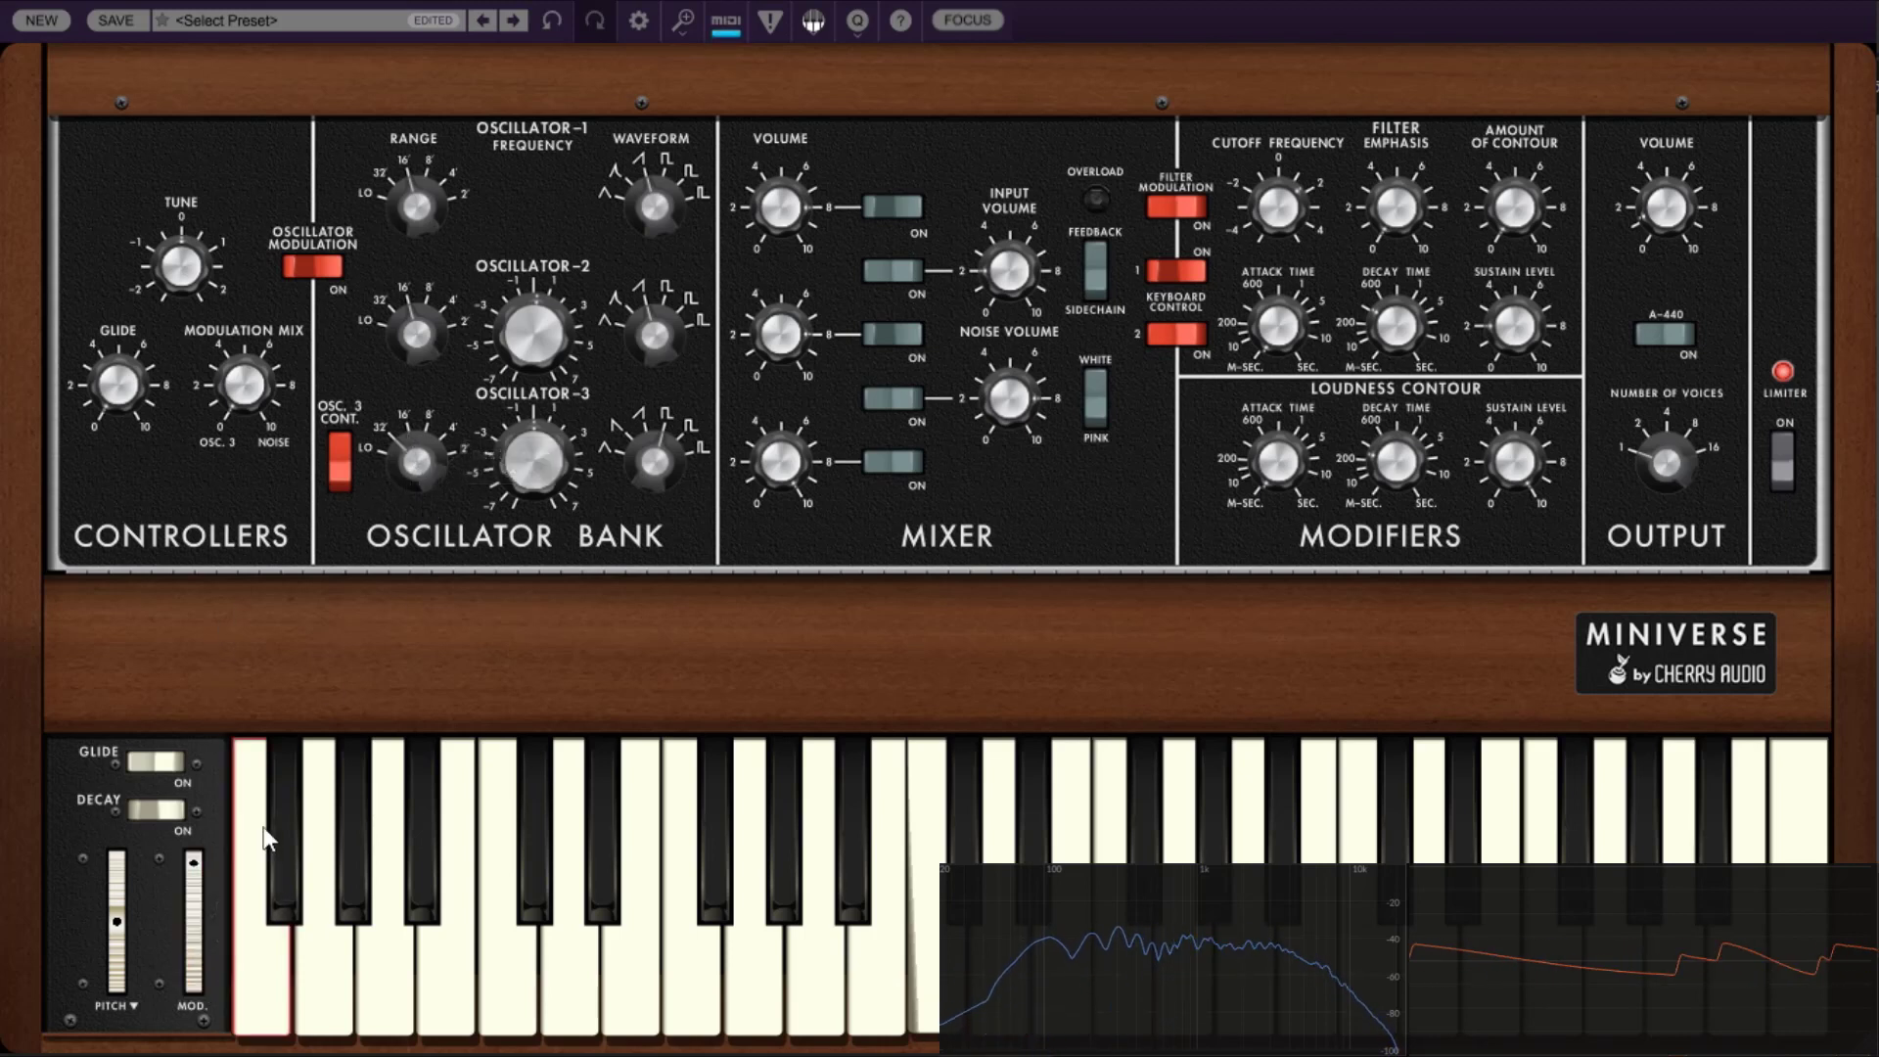
{"action": "left_click_drag", "start_coordinate": [204, 861], "coordinate": [199, 989]}
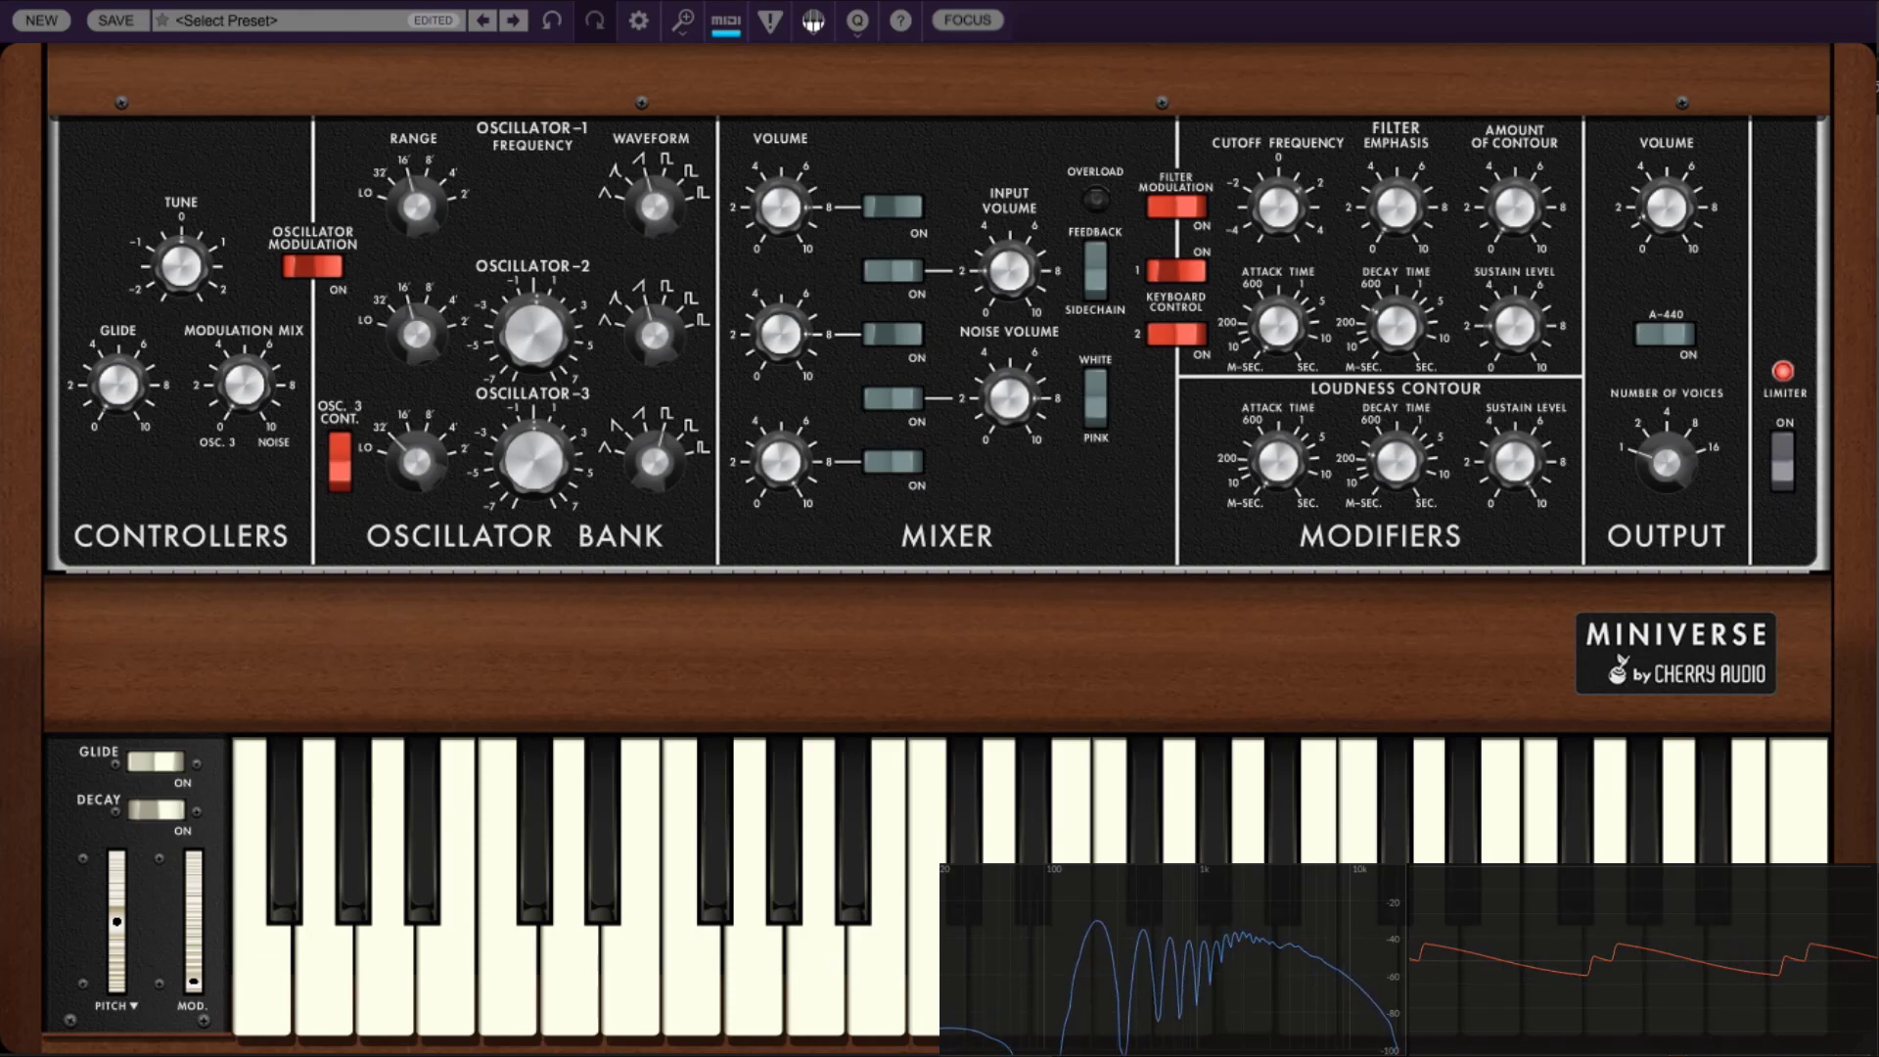
- Raise the mod wheel to its maximum and adjust the modulation mix between oscillator 3 and noise
{"action": "left_click_drag", "start_coordinate": [194, 906], "coordinate": [202, 648]}
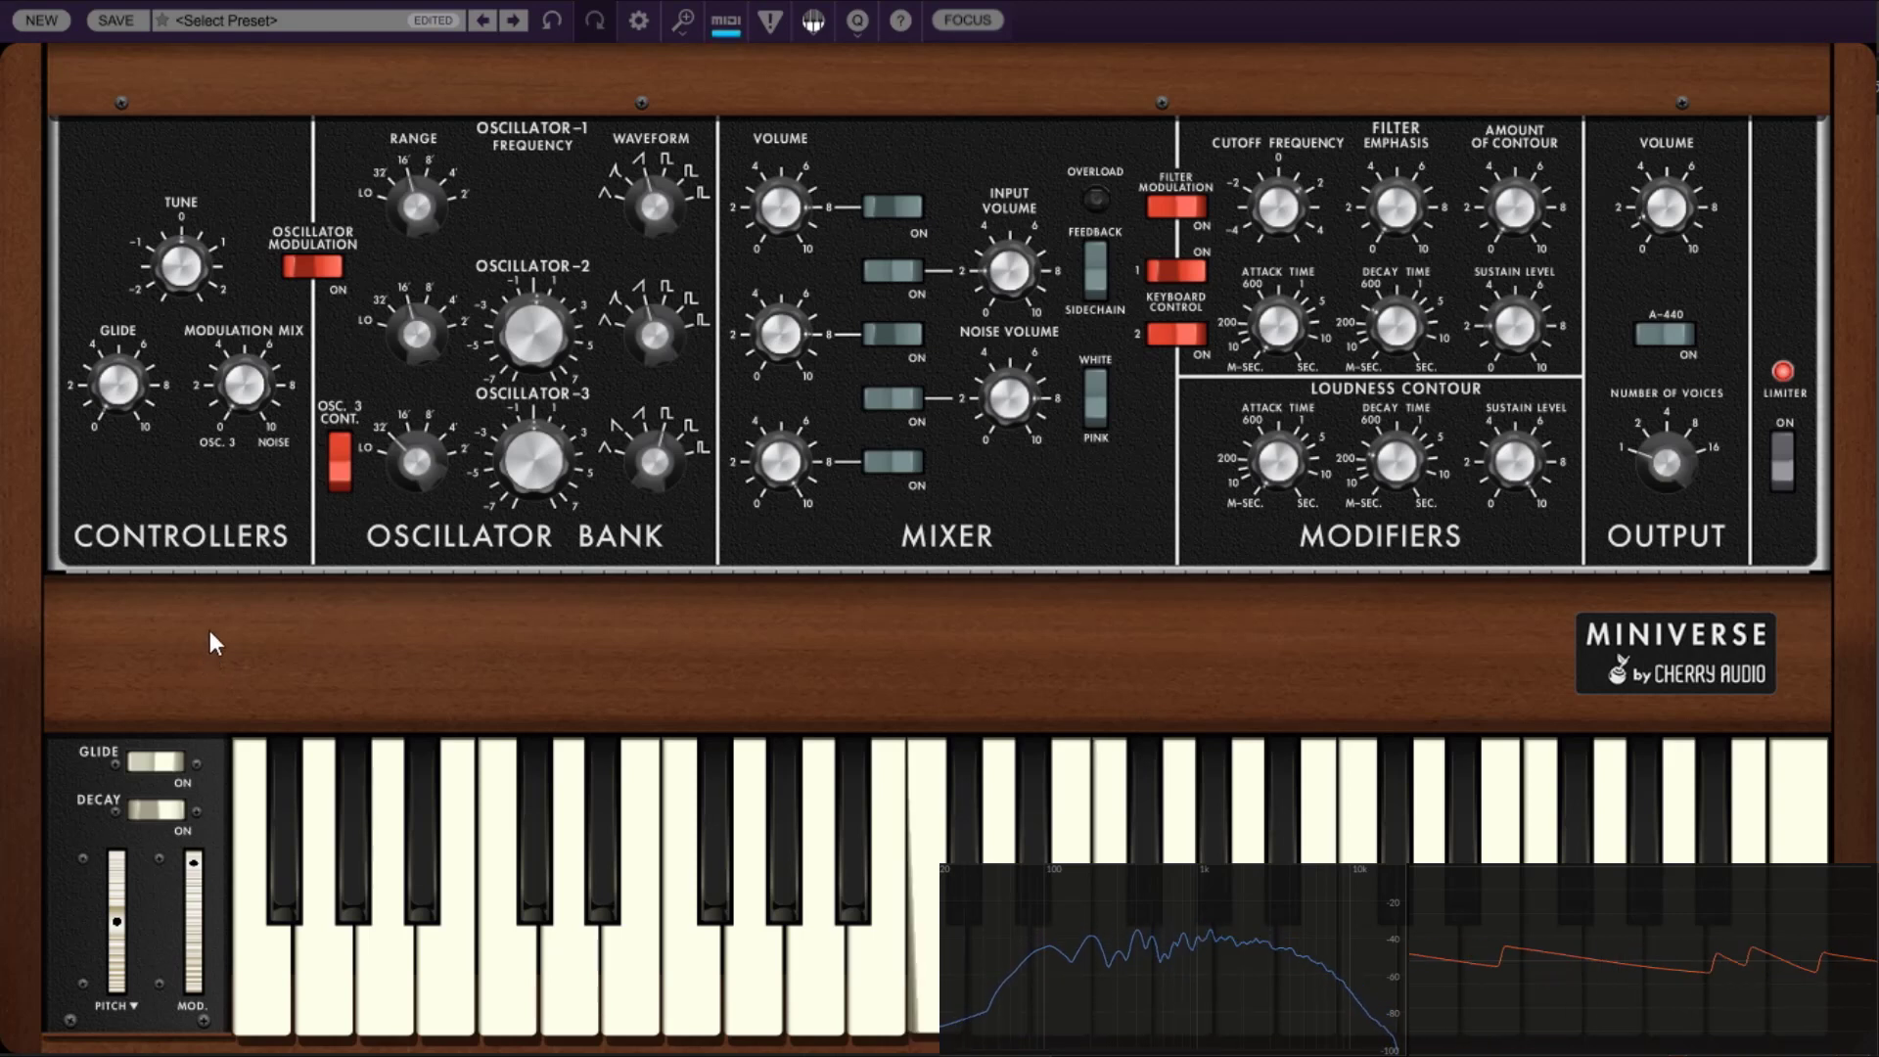
{"action": "left_click_drag", "start_coordinate": [236, 409], "coordinate": [265, 391]}
{"action": "mouse_move", "coordinate": [256, 394]}
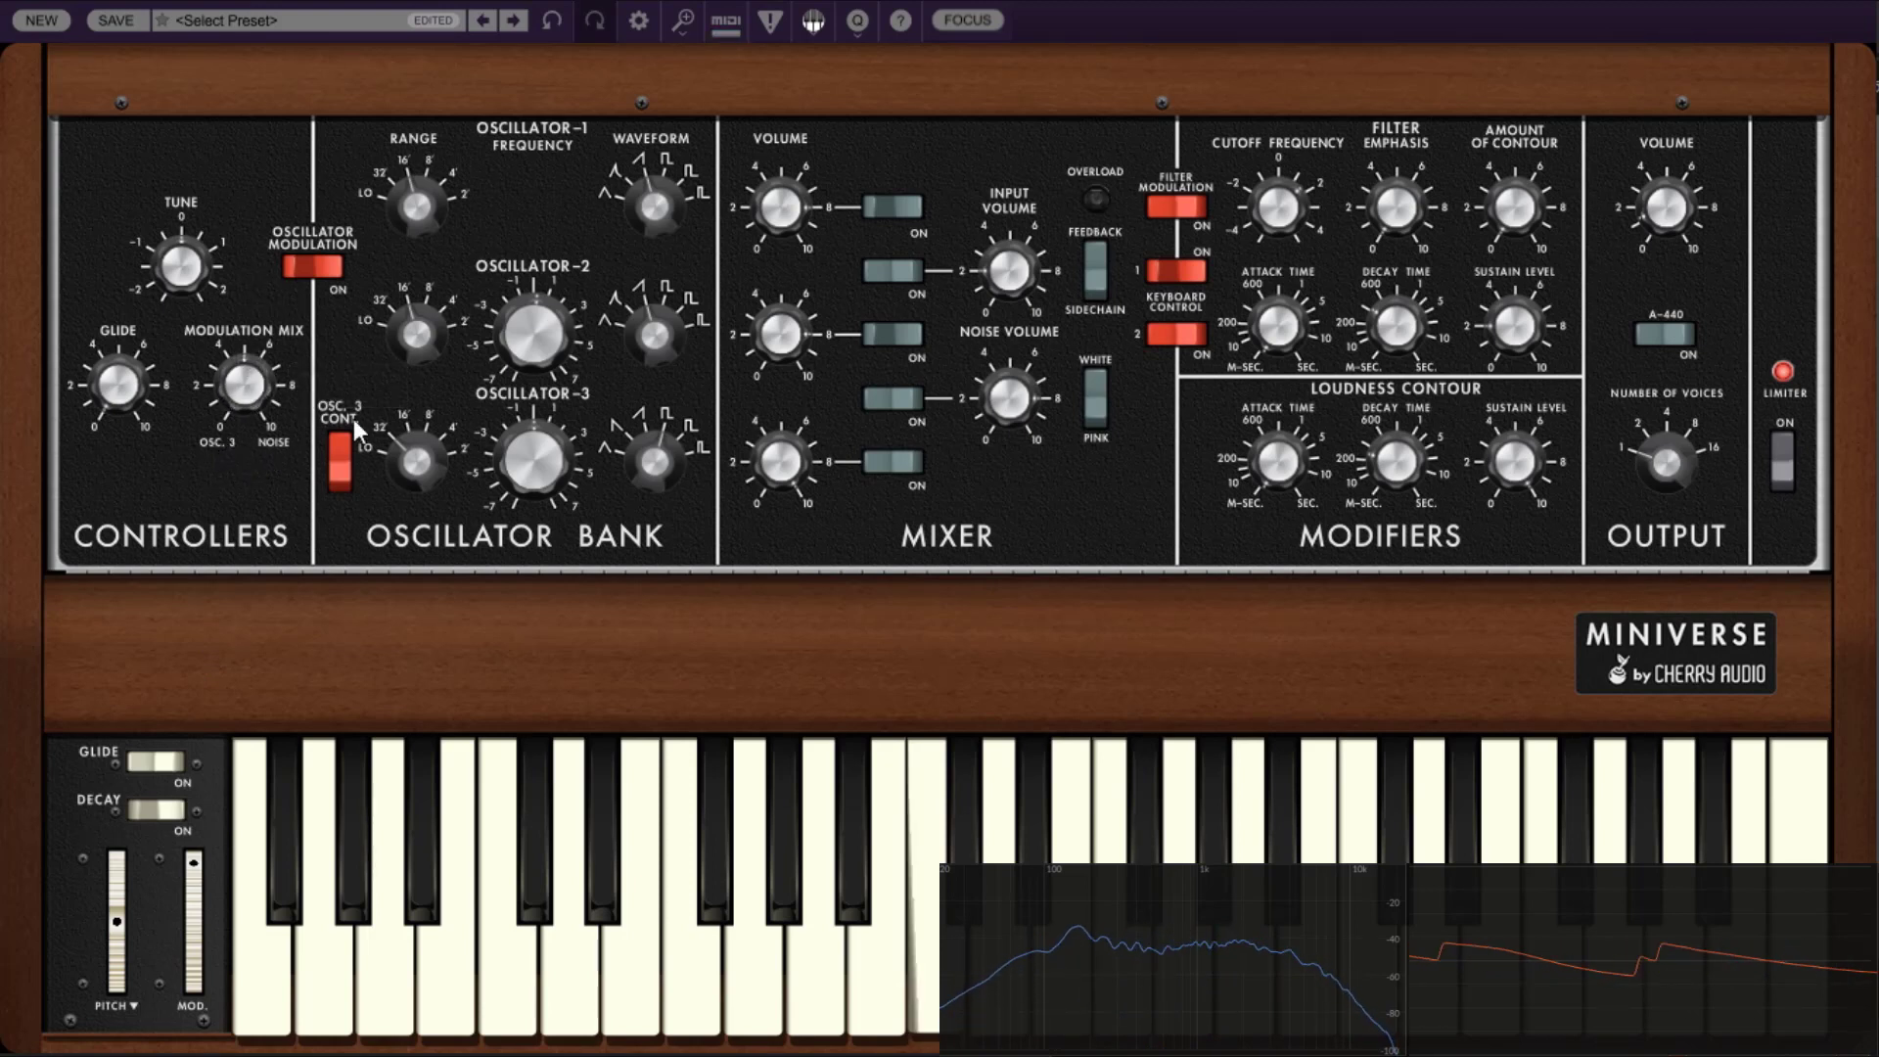
- Adjust the filter's cutoff frequency and emphasis with filter modulation on
{"action": "left_click", "coordinate": [1203, 209]}
{"action": "mouse_move", "coordinate": [1271, 235]}
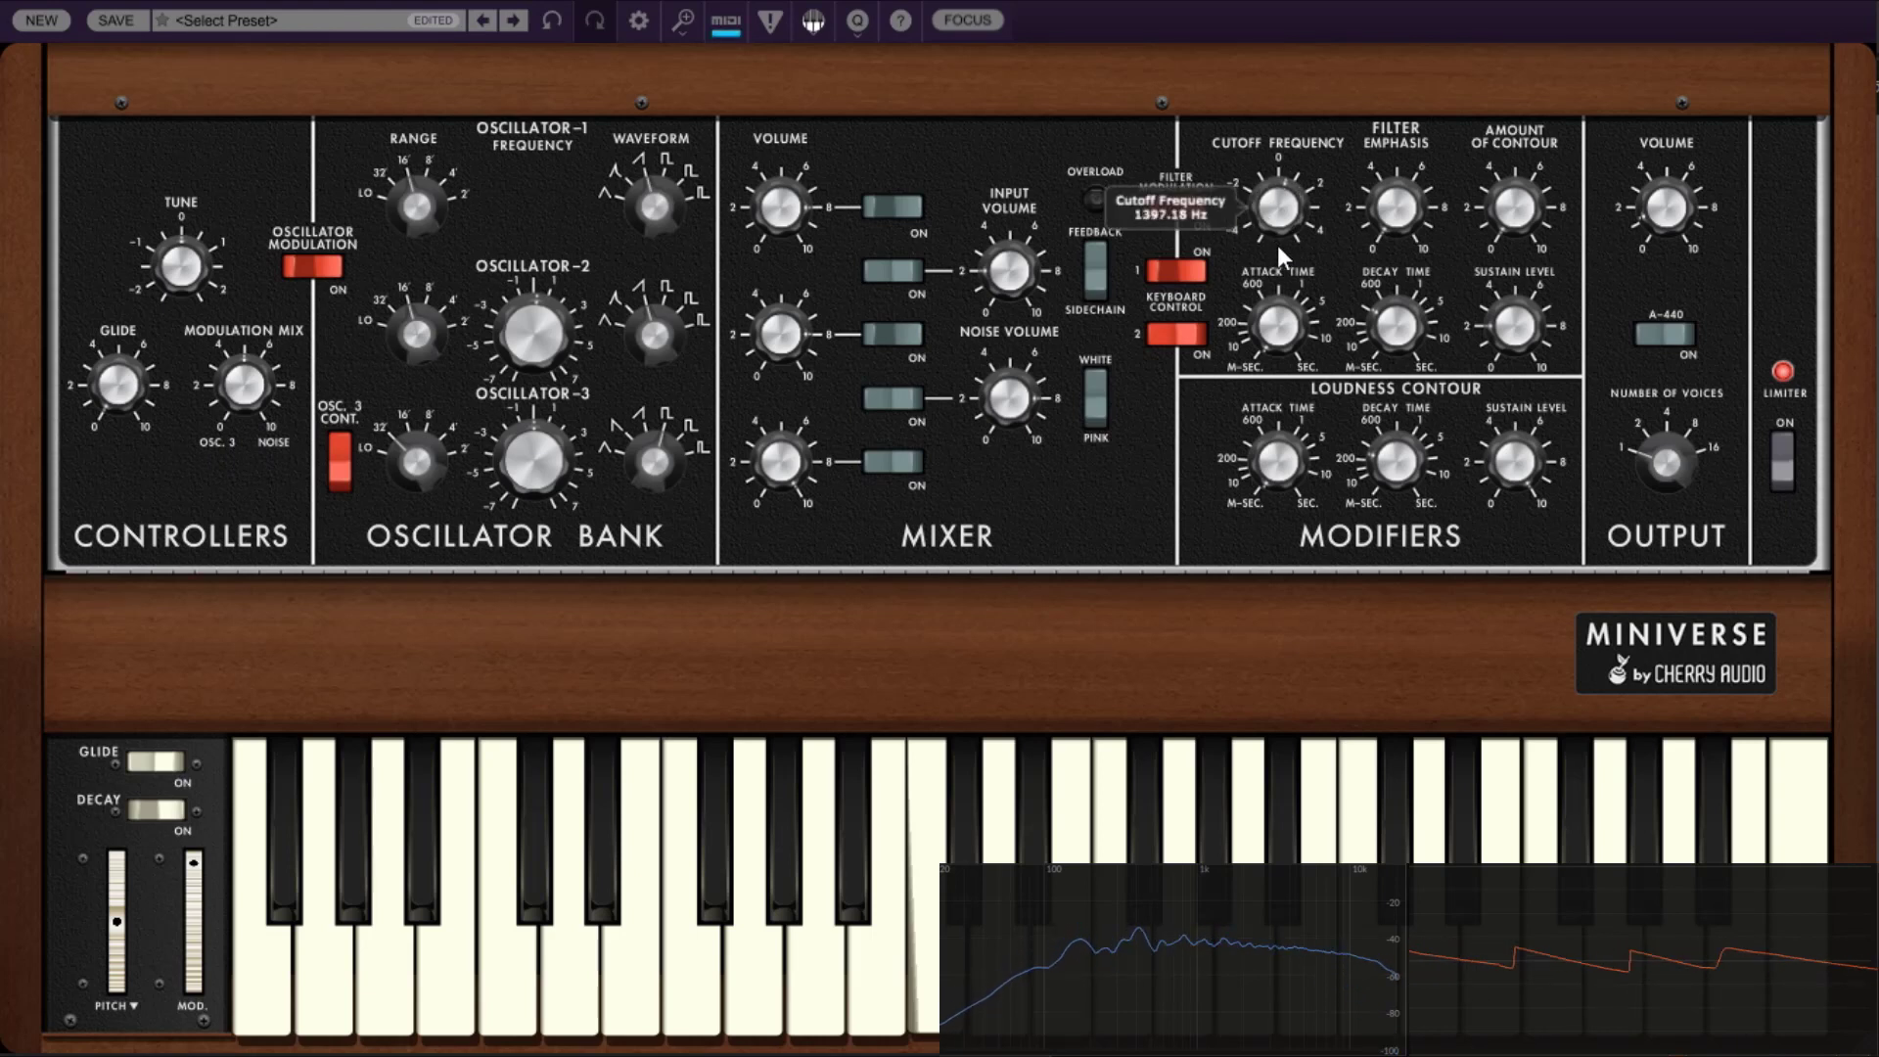
{"action": "mouse_move", "coordinate": [1405, 211]}
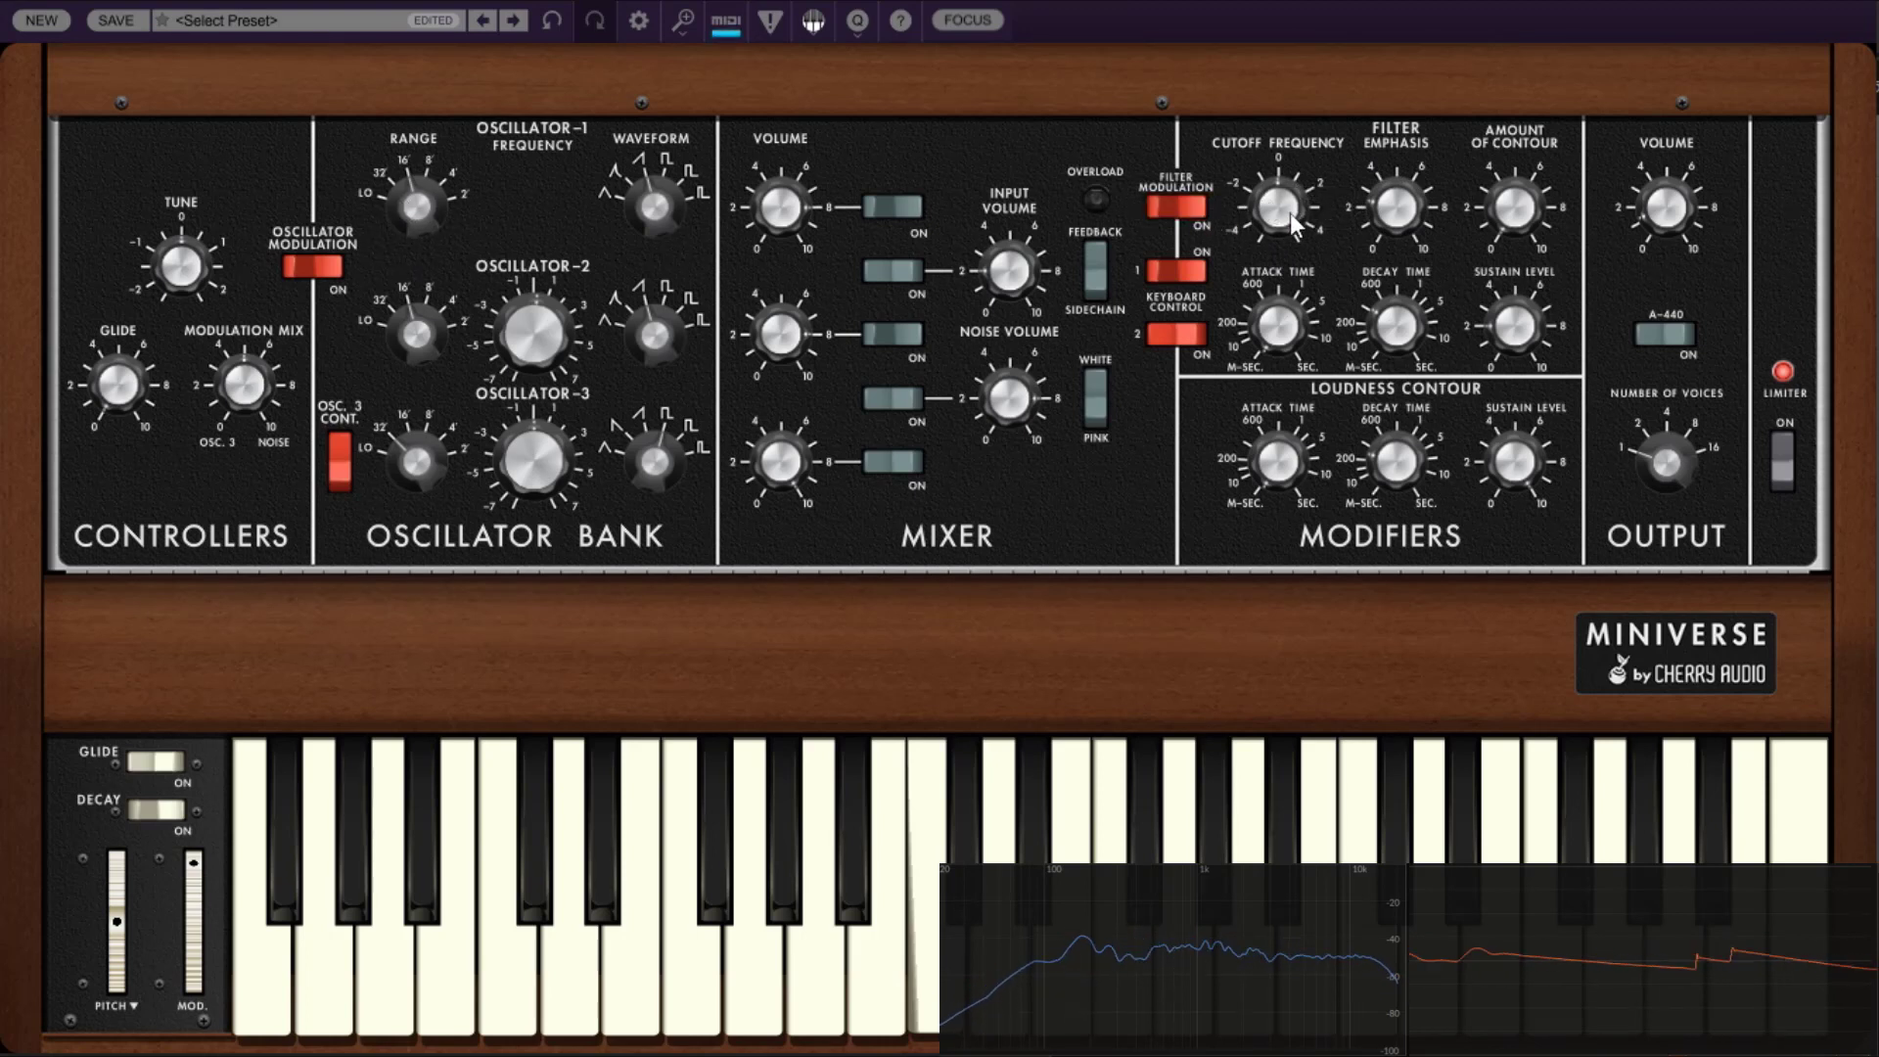
{"action": "left_click_drag", "start_coordinate": [1392, 221], "coordinate": [1405, 201]}
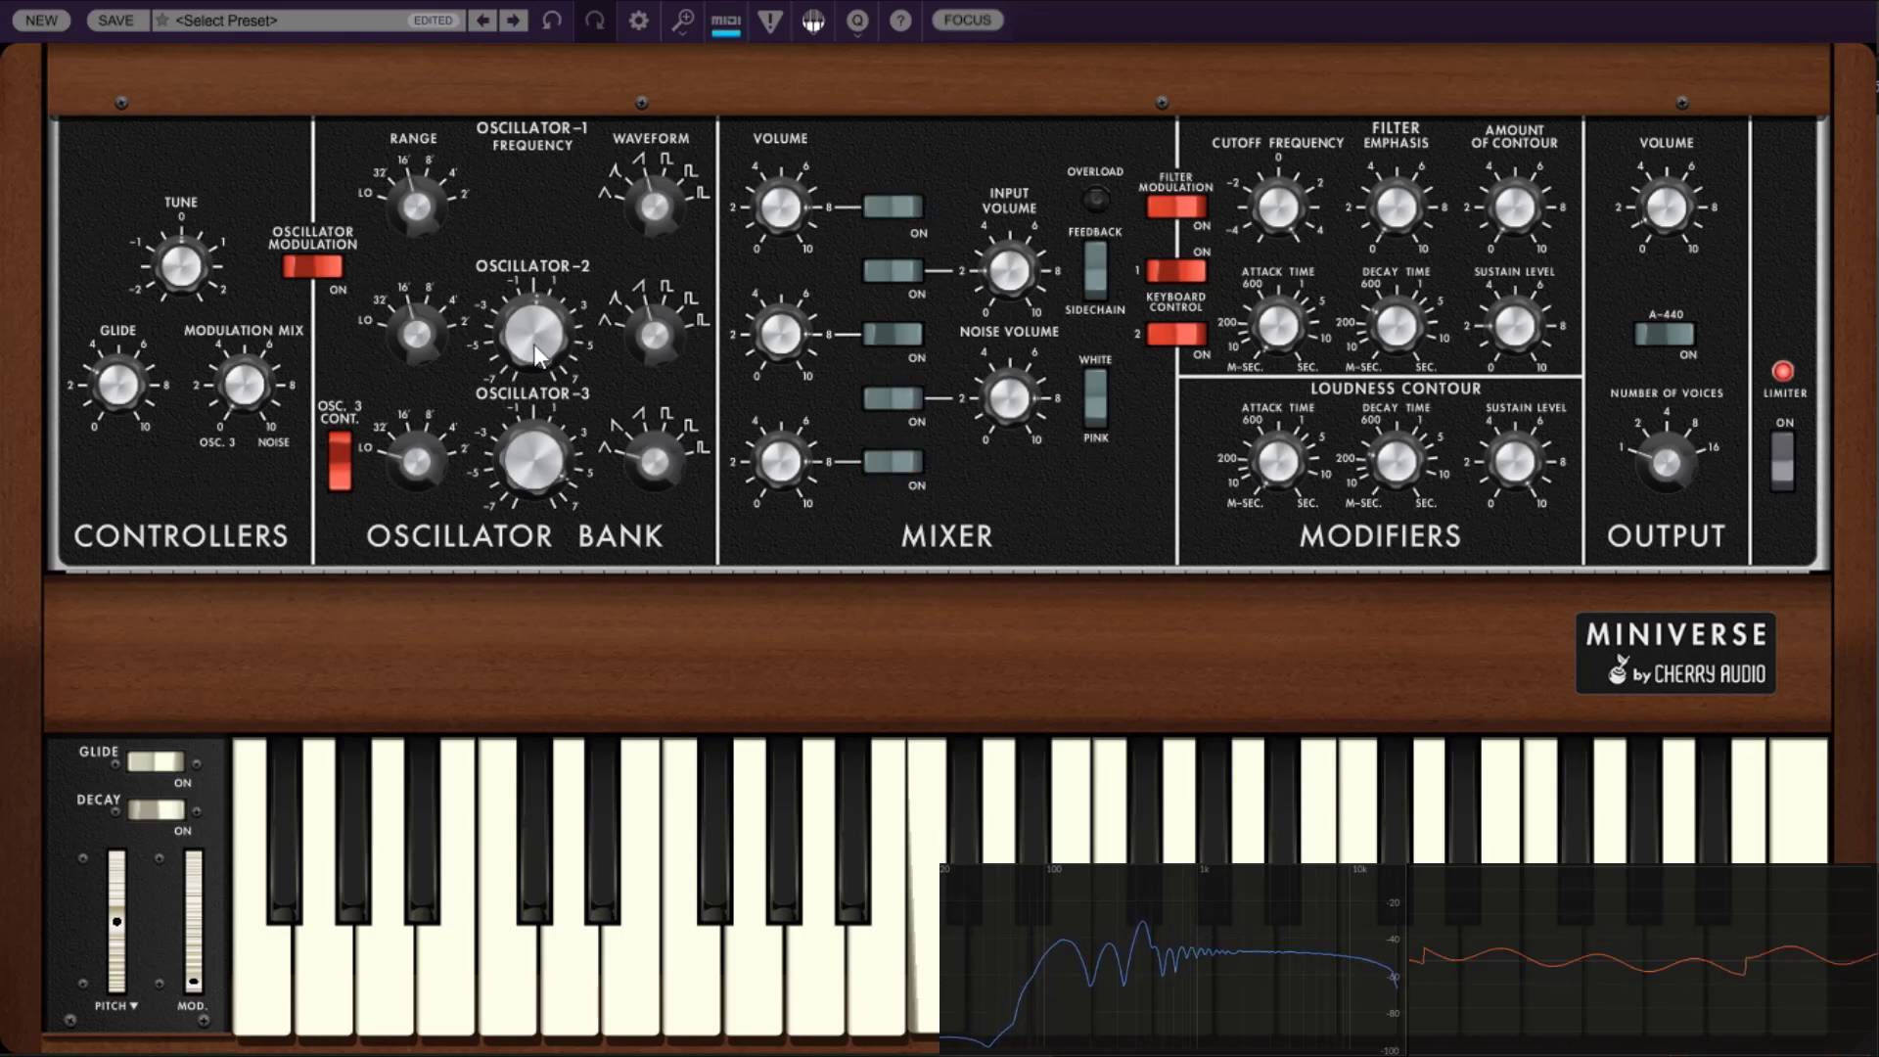
- Sweep oscillator 2's frequency through -2.30 and 1.52, and sound the A-440 reference tone briefly before switching it off
{"action": "mouse_move", "coordinate": [507, 354]}
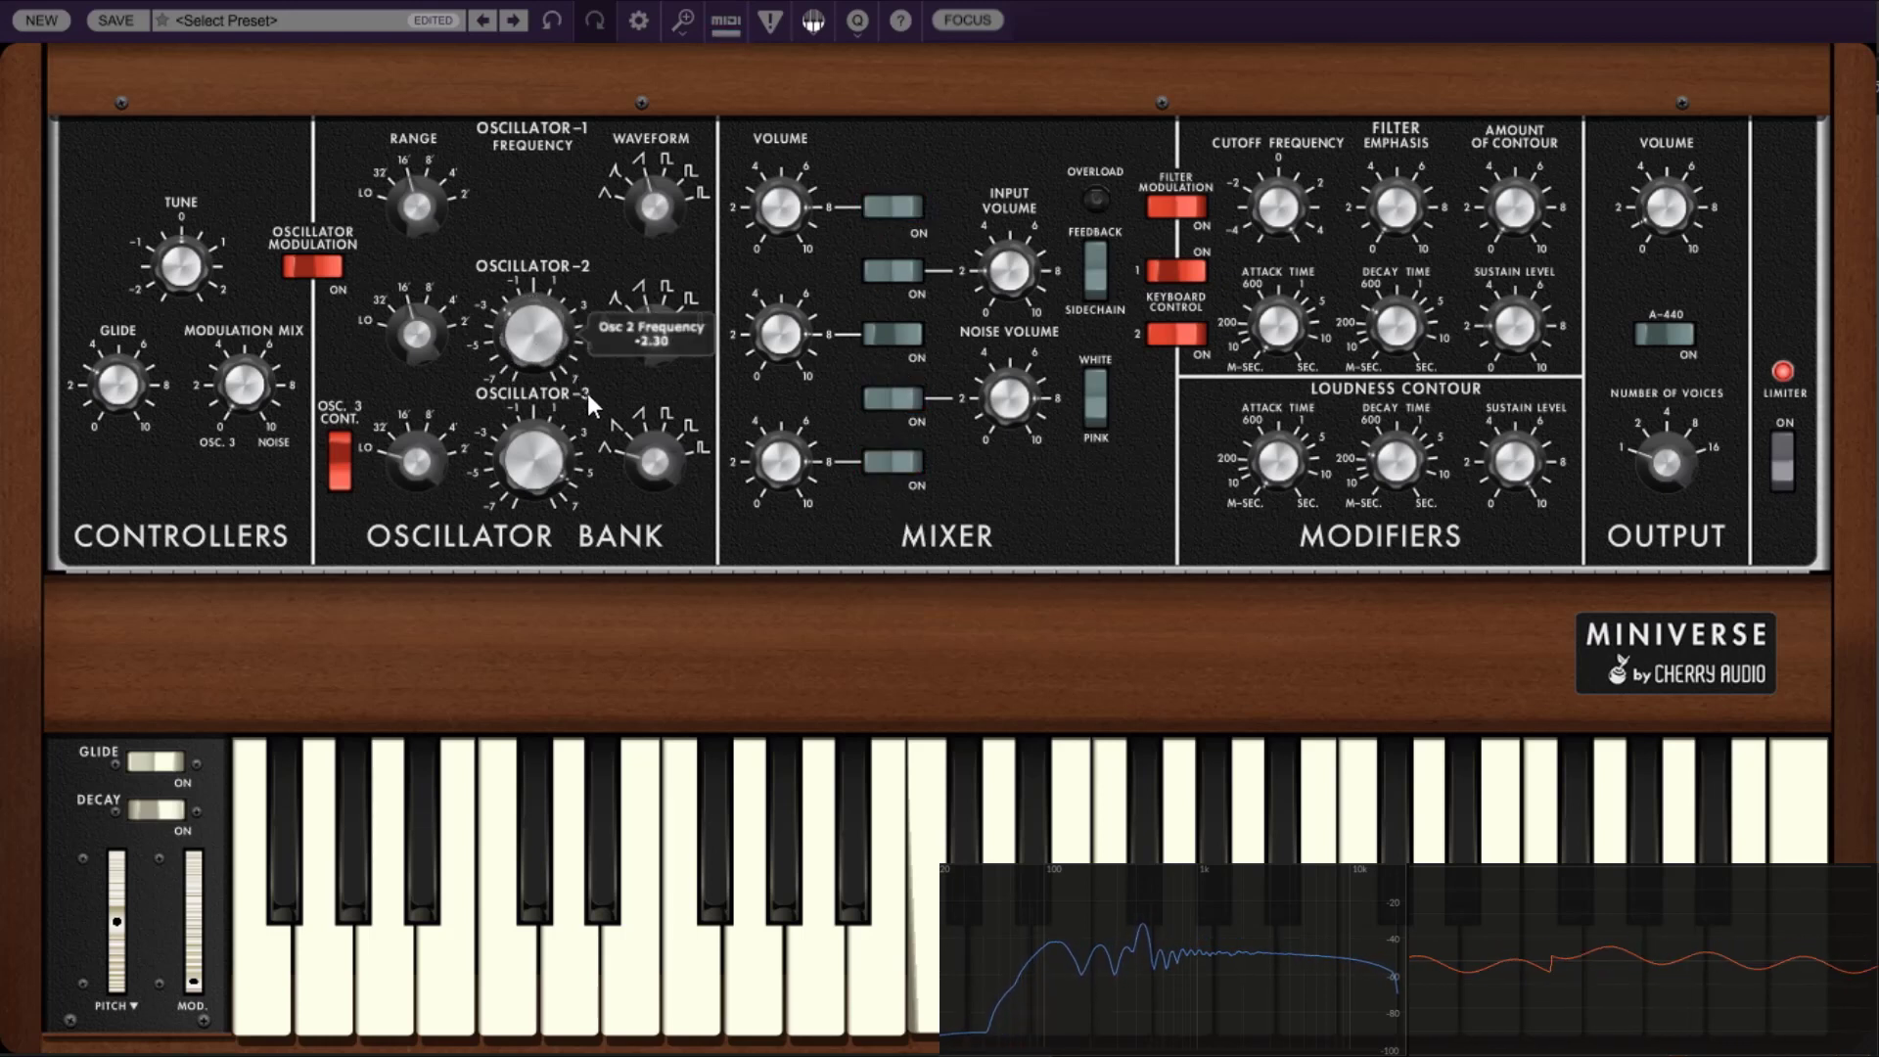
{"action": "left_click_drag", "start_coordinate": [587, 393], "coordinate": [550, 364]}
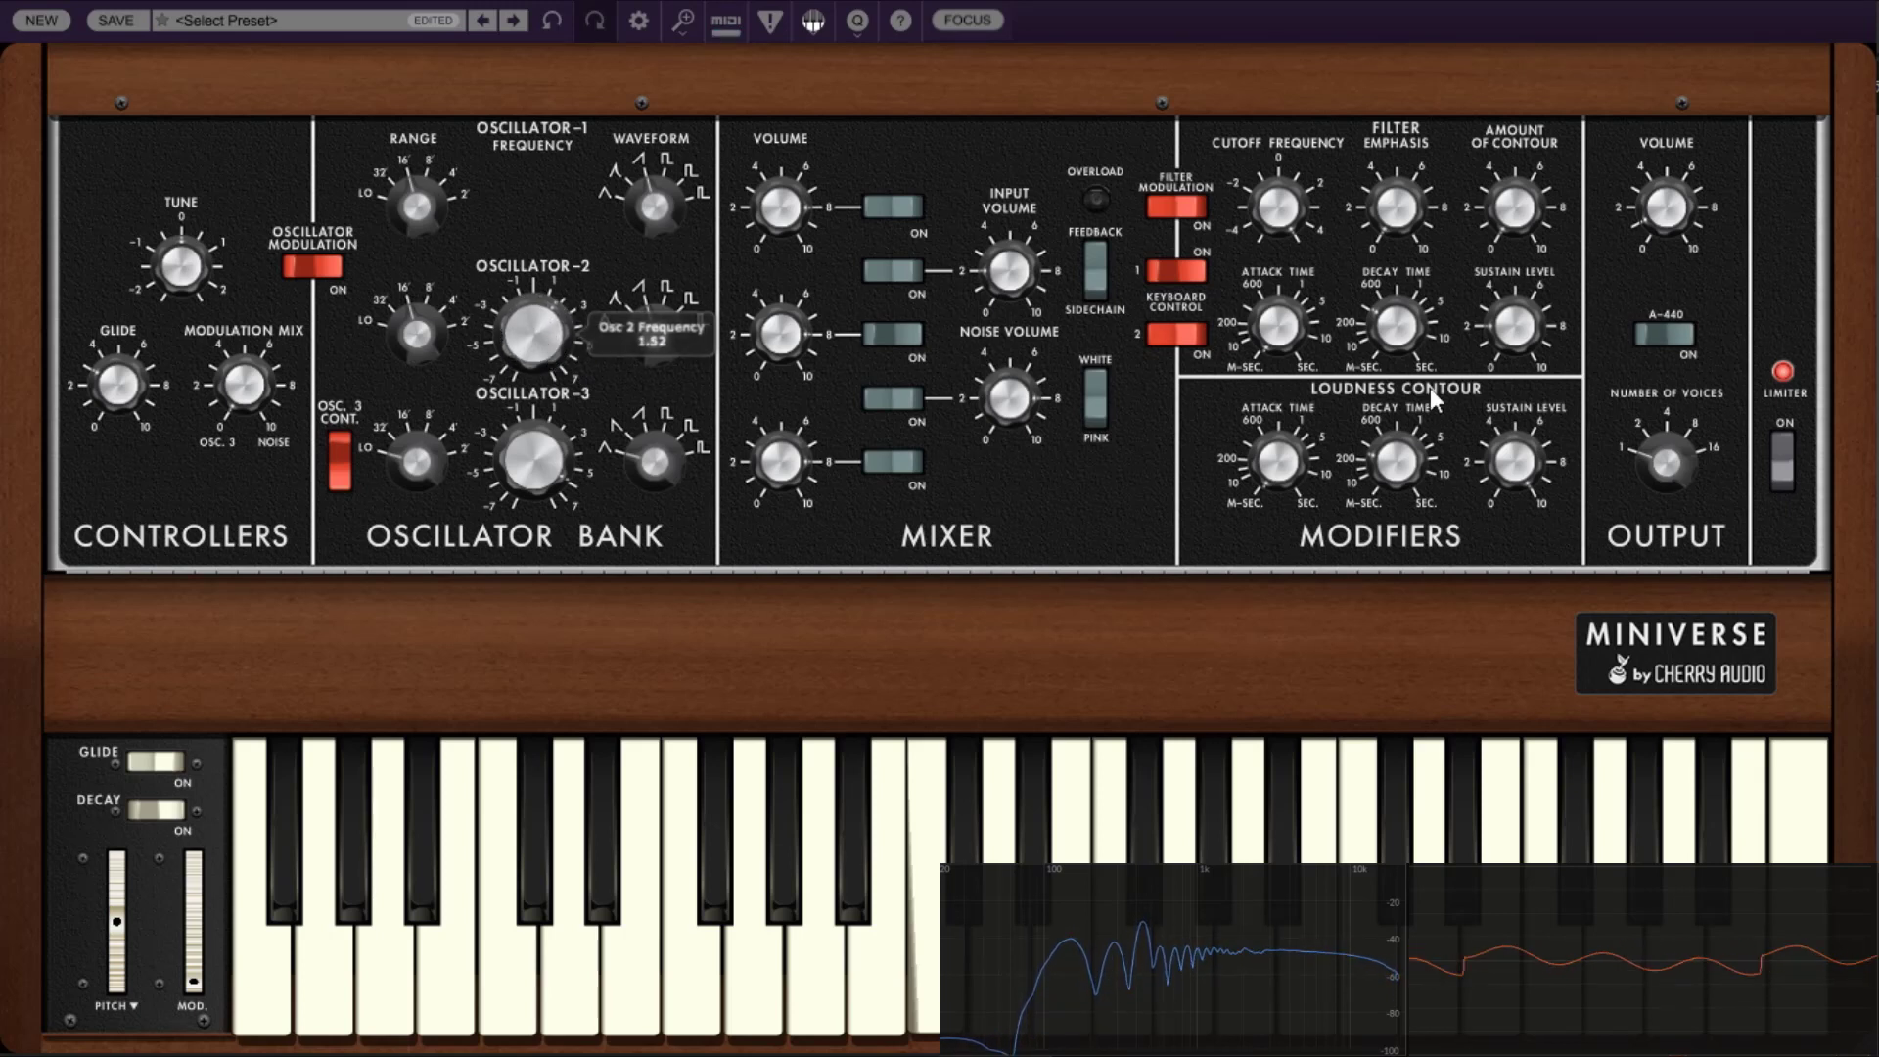
{"action": "left_click_drag", "start_coordinate": [554, 346], "coordinate": [567, 374]}
{"action": "left_click", "coordinate": [1652, 338]}
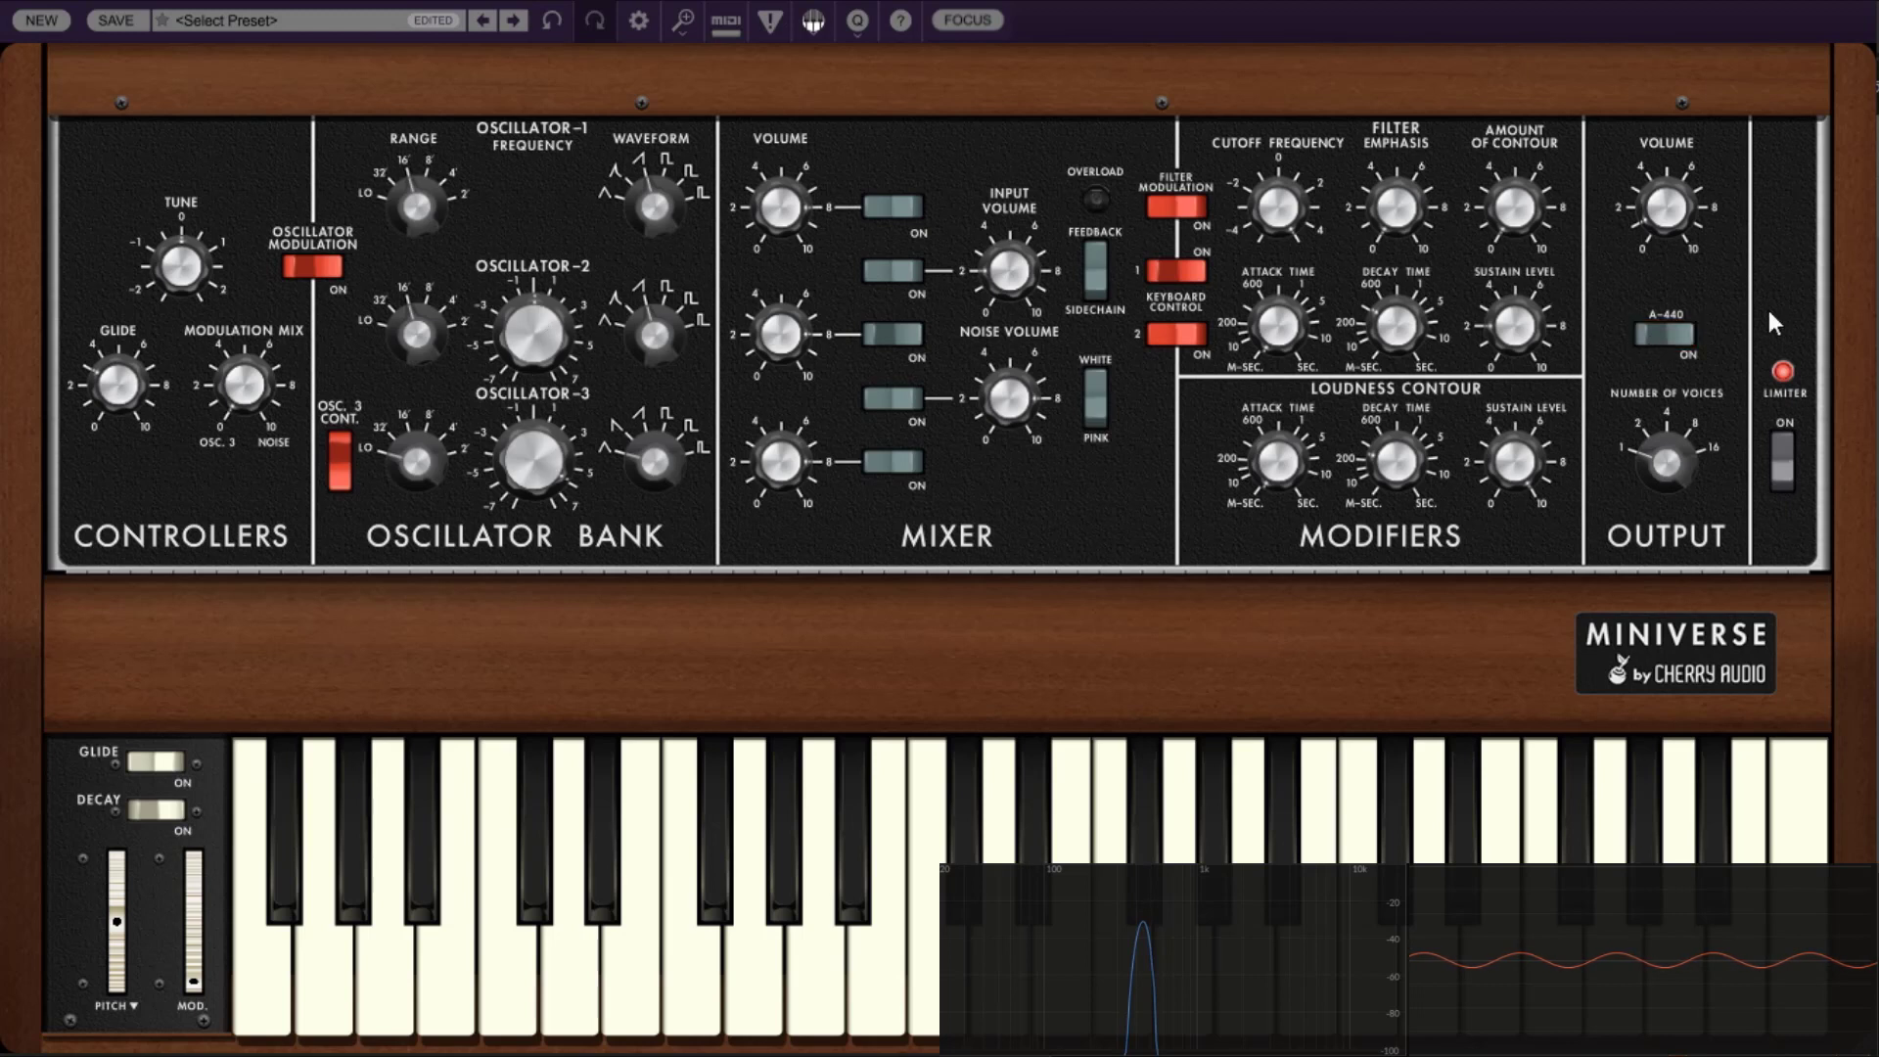
{"action": "left_click", "coordinate": [1643, 332]}
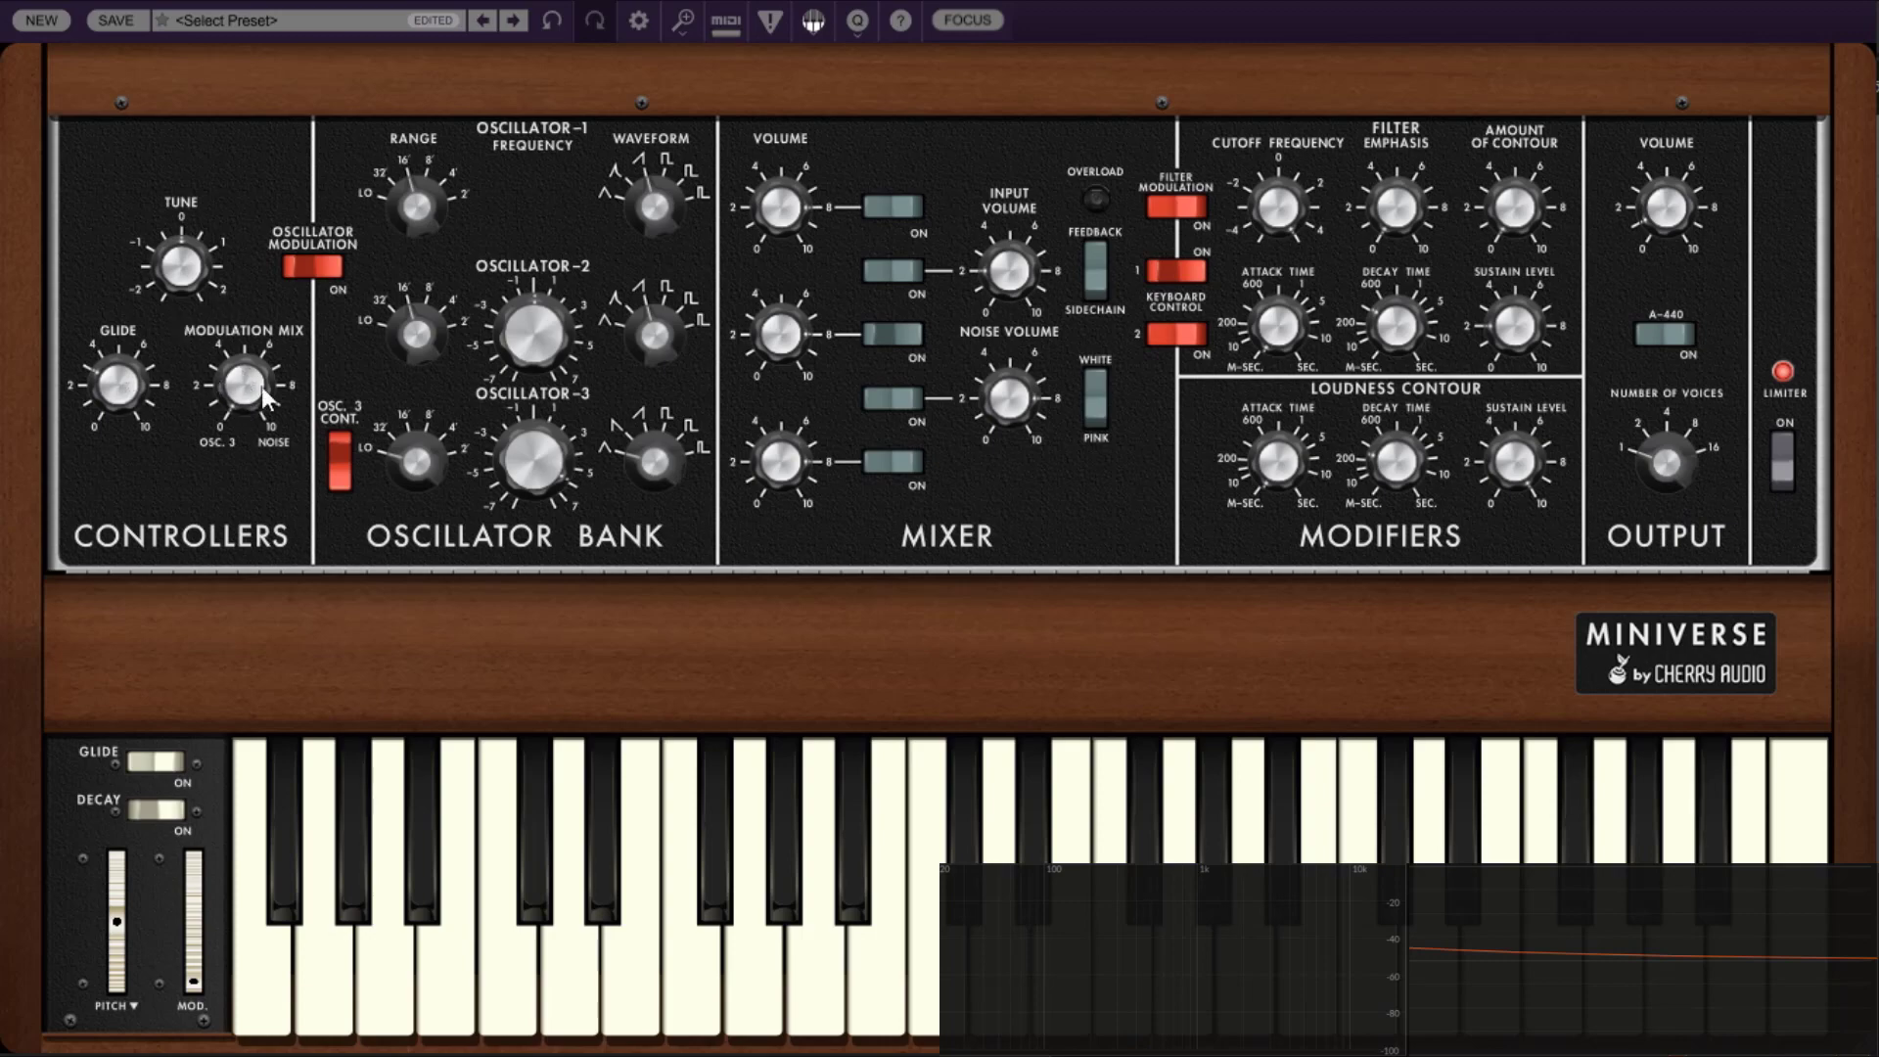
- Adjust the glide amount and bend the pitch wheel down to -100.0% twice, releasing it to centre in between
{"action": "mouse_move", "coordinate": [113, 388]}
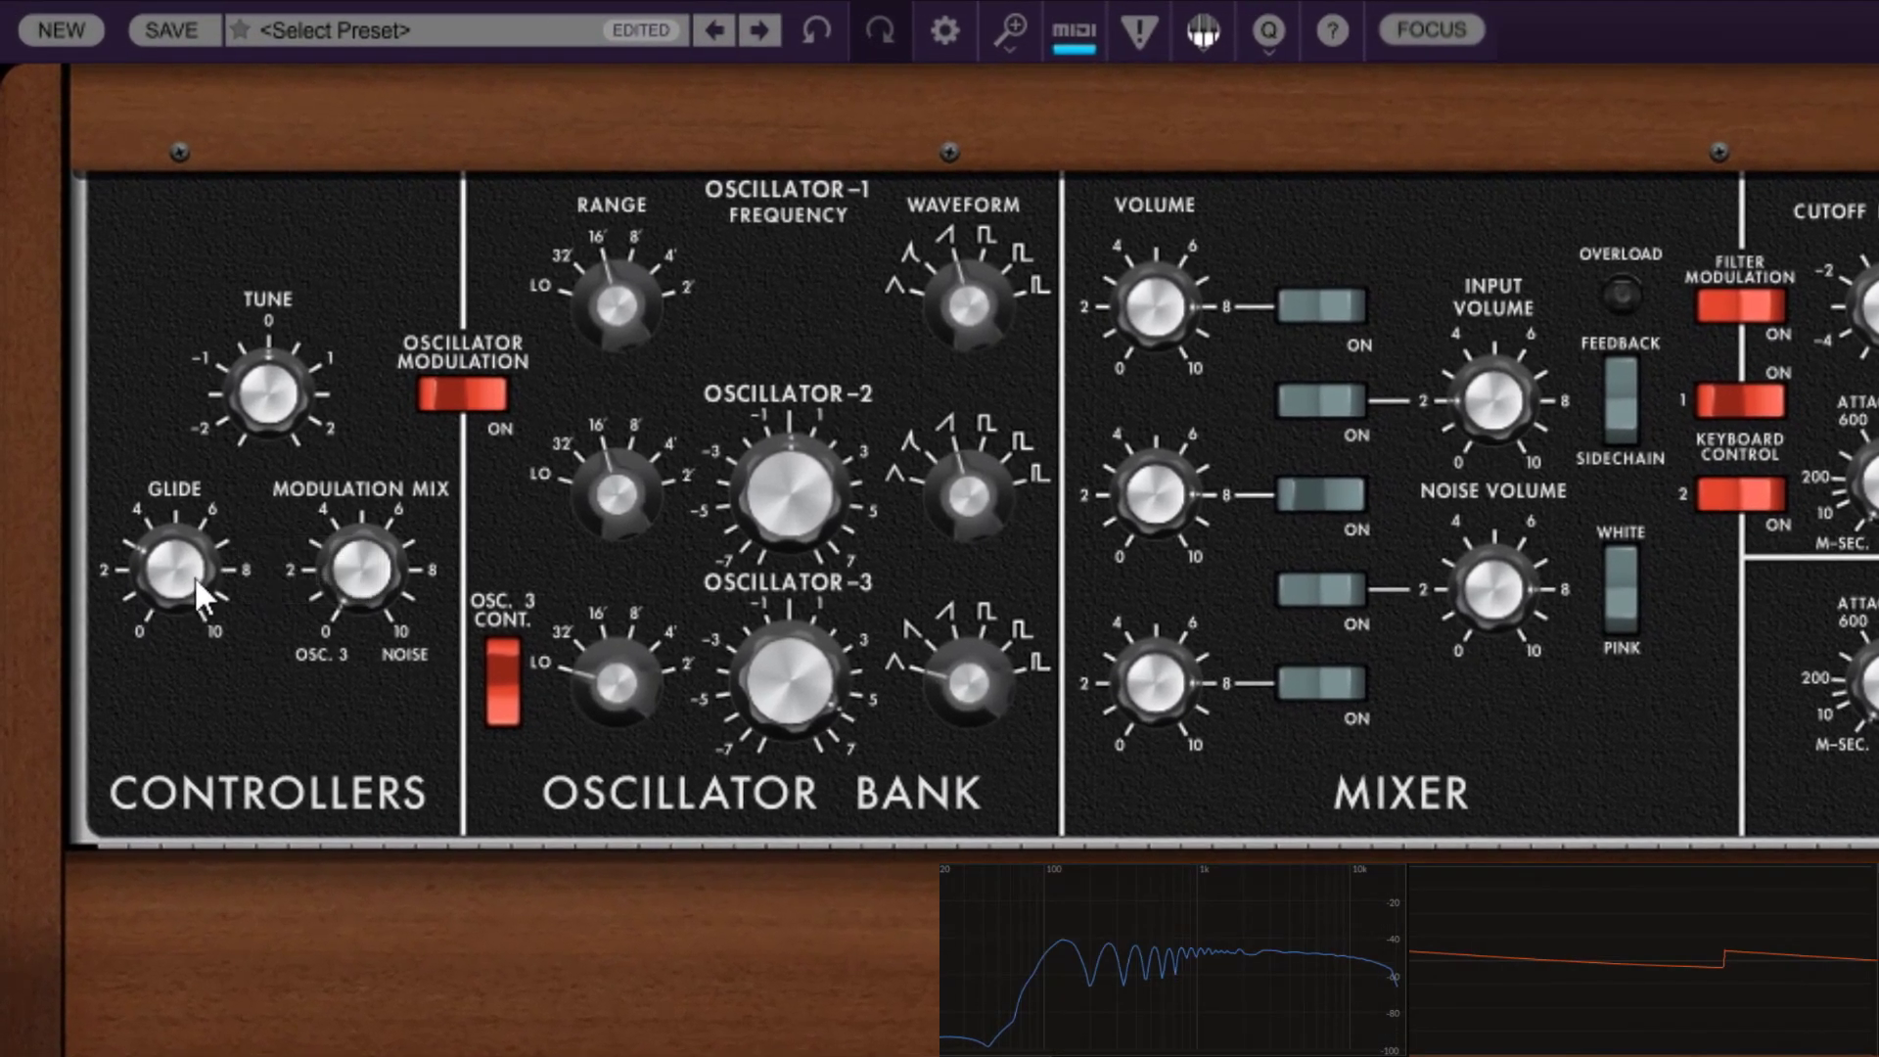
{"action": "left_click_drag", "start_coordinate": [136, 405], "coordinate": [121, 322]}
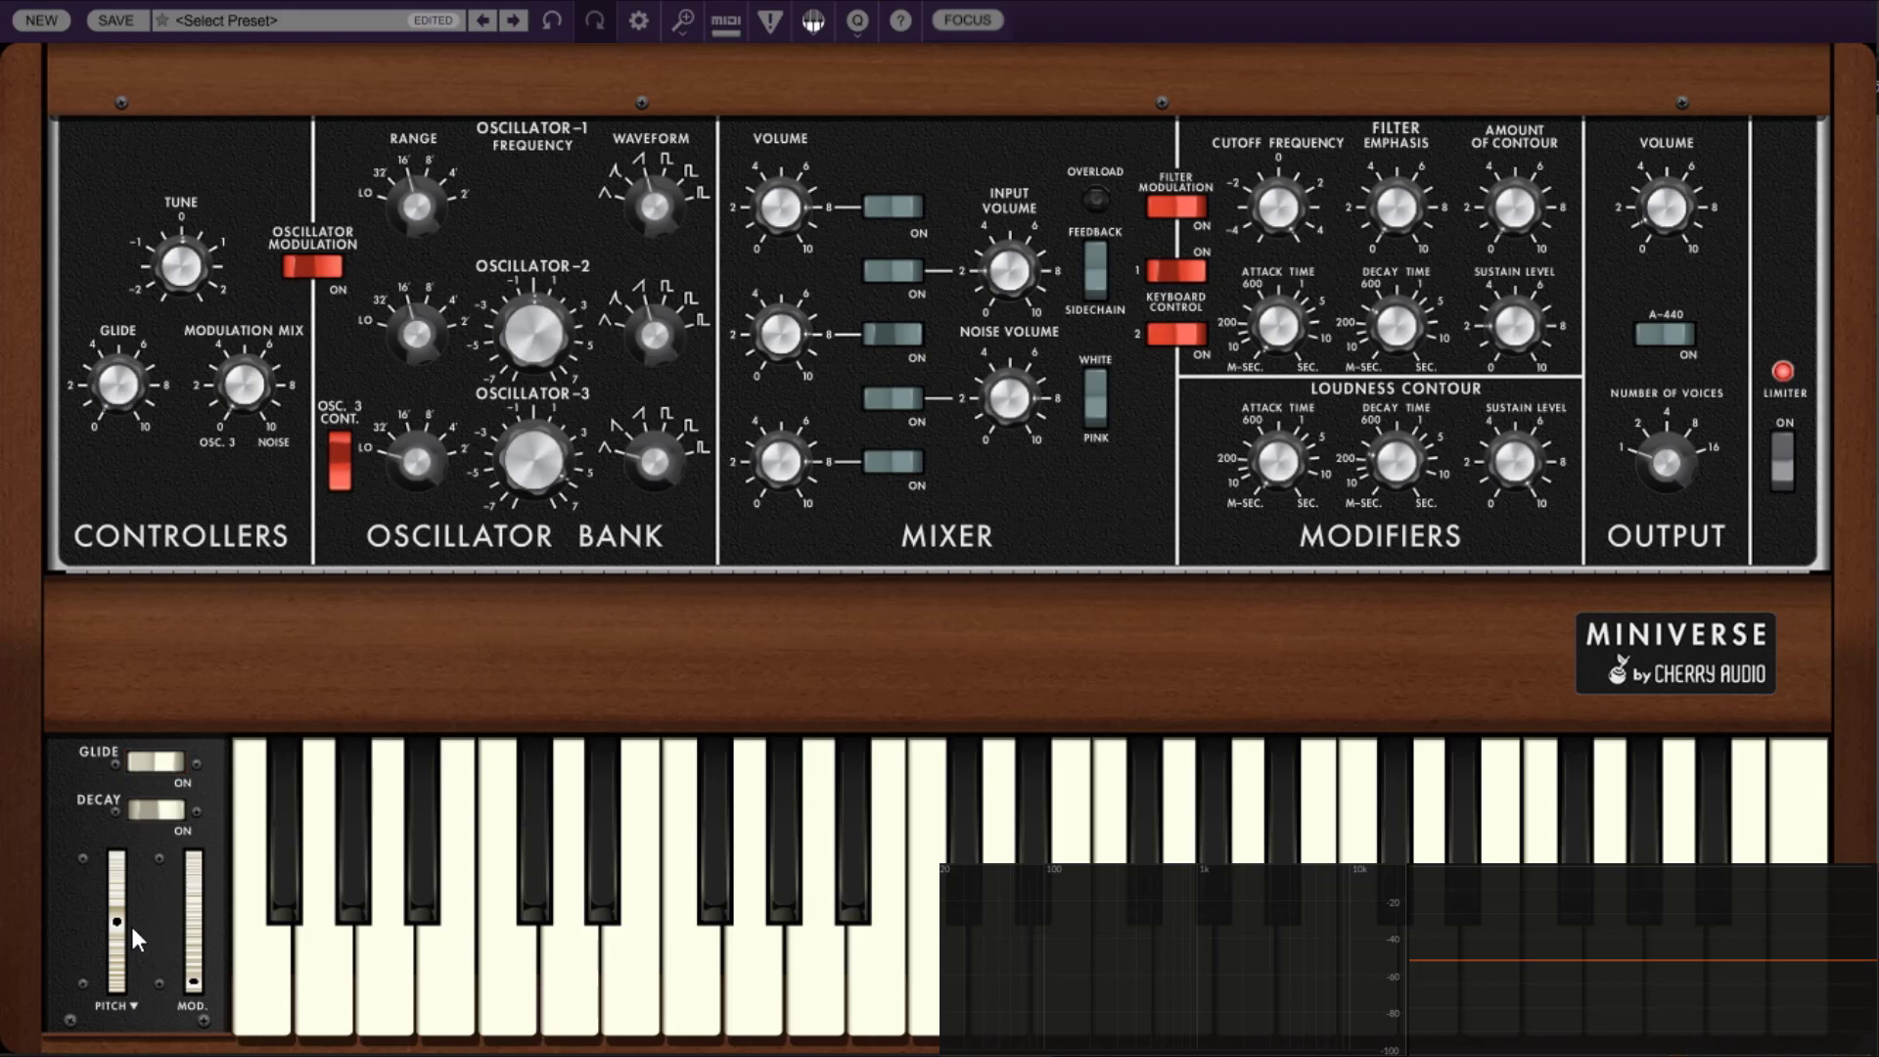
{"action": "mouse_move", "coordinate": [123, 925]}
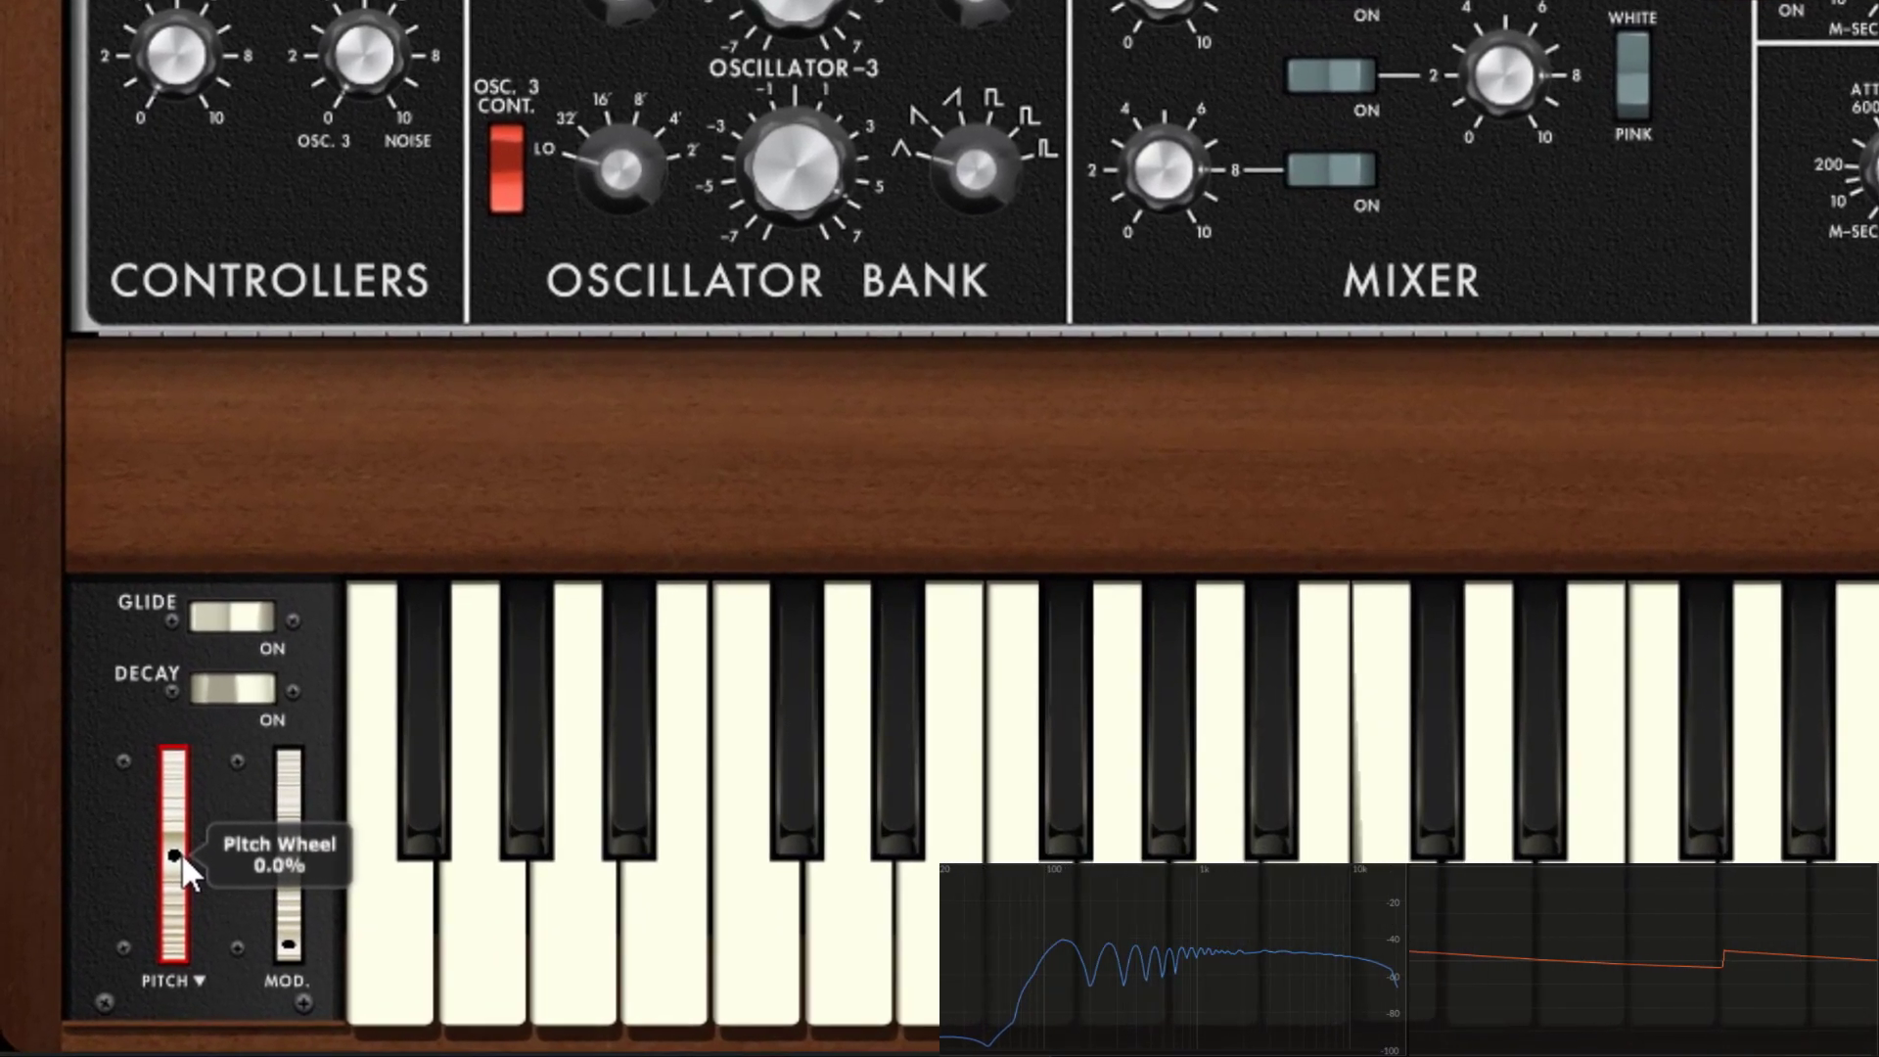
{"action": "left_click_drag", "start_coordinate": [180, 854], "coordinate": [176, 945]}
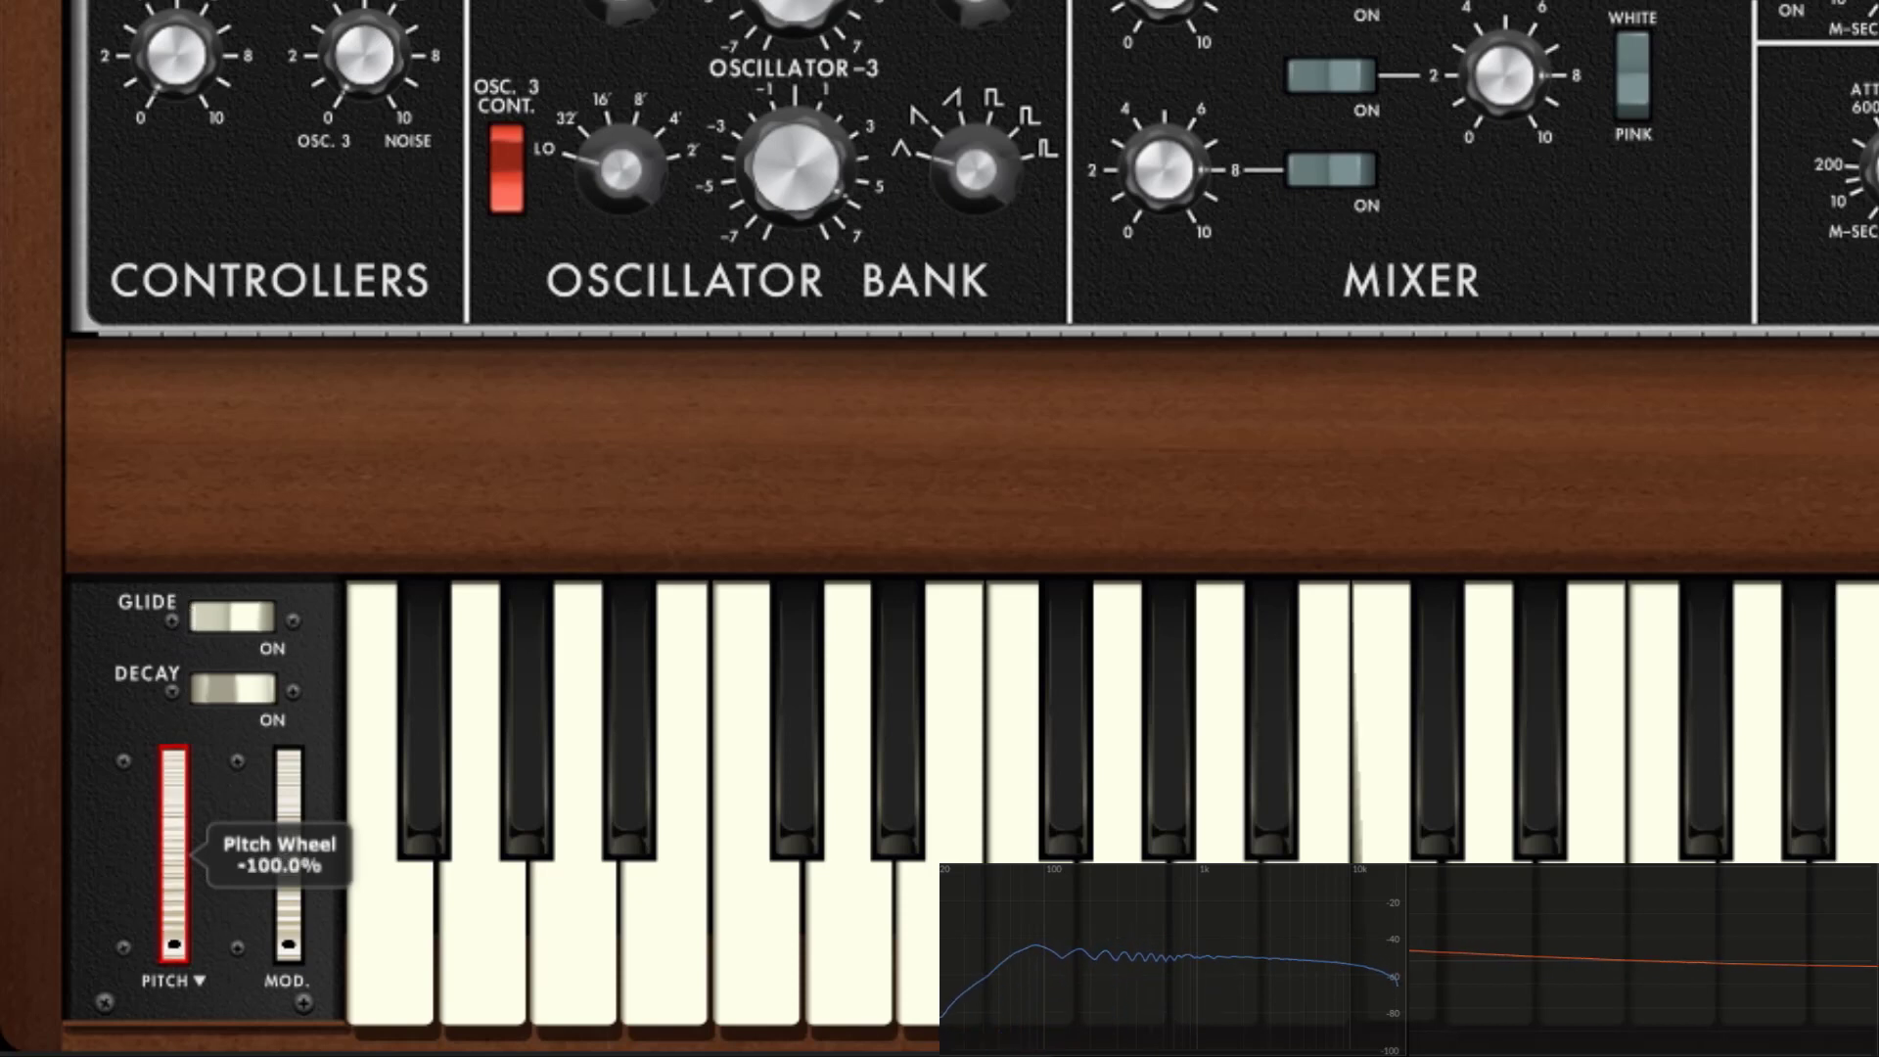
{"action": "left_click", "coordinate": [178, 848]}
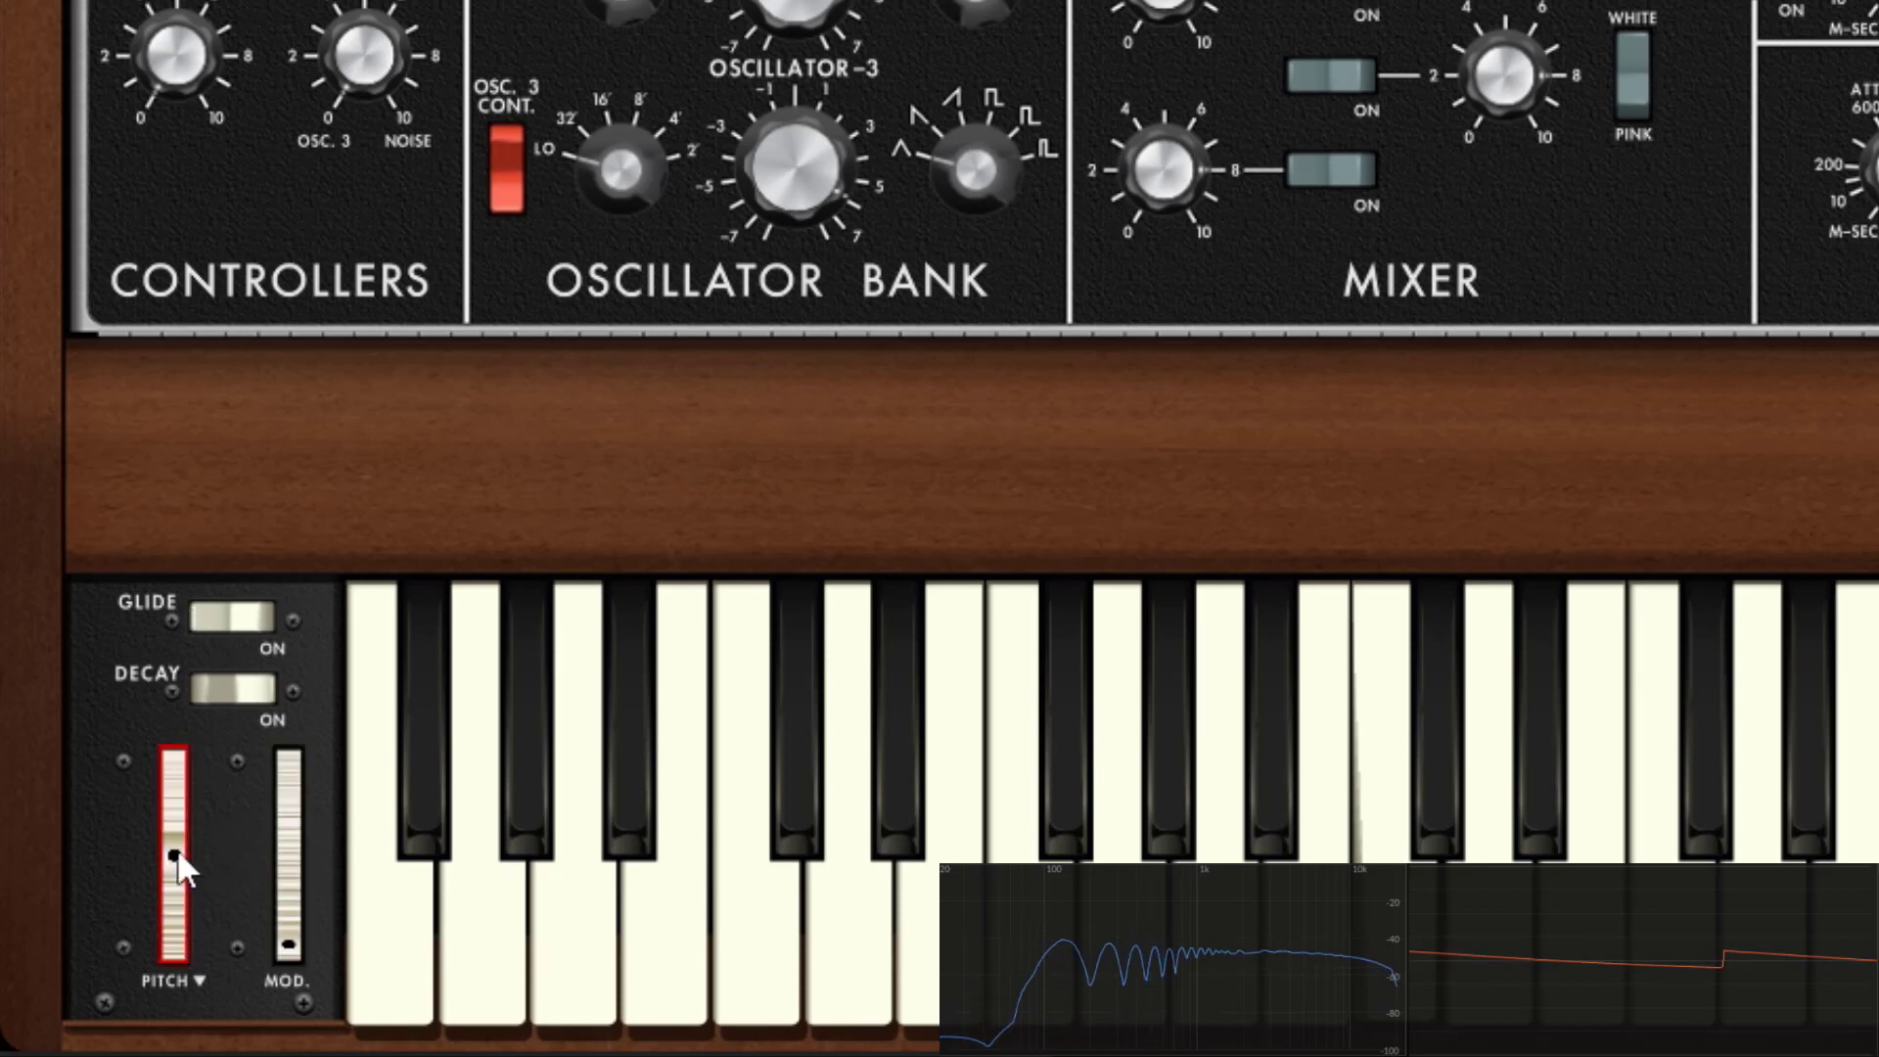
{"action": "left_click_drag", "start_coordinate": [178, 848], "coordinate": [181, 978]}
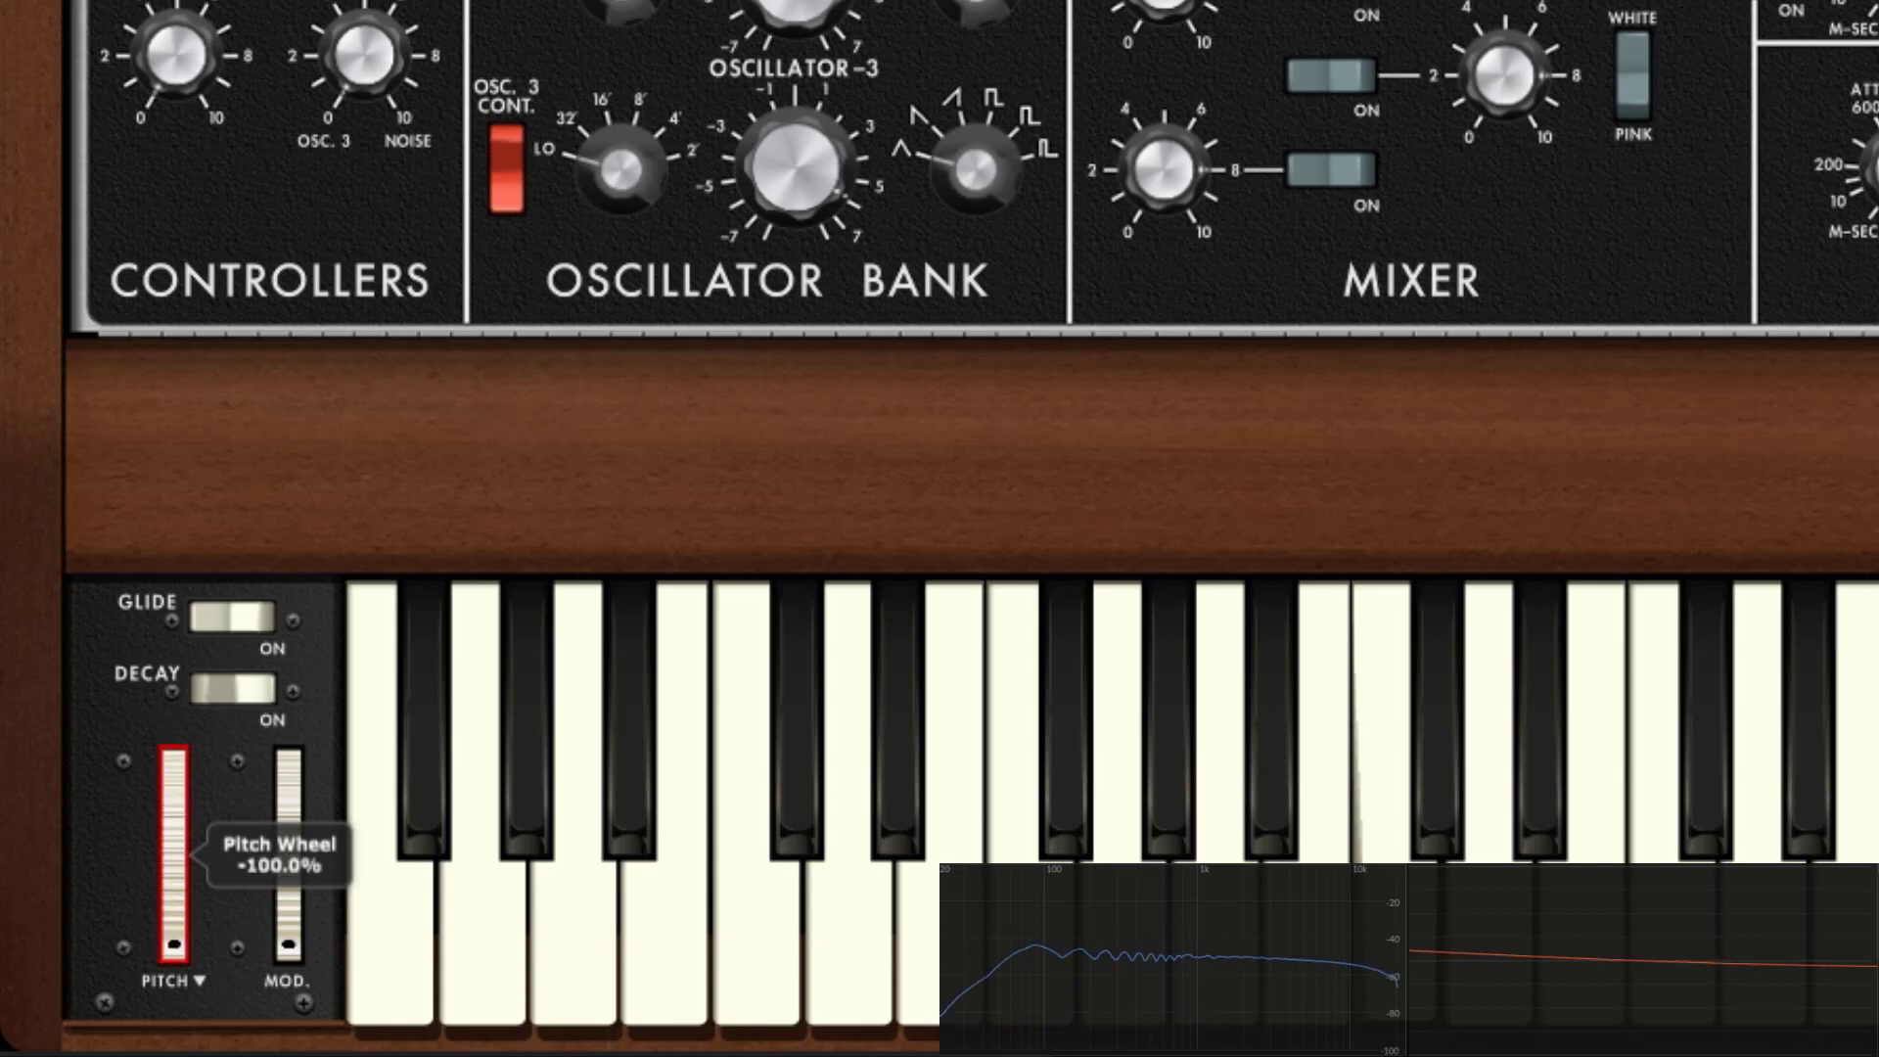
- Set the pitch bend range to 24 Semitones and push the pitch wheel up to 100.0%
{"action": "left_click", "coordinate": [201, 977]}
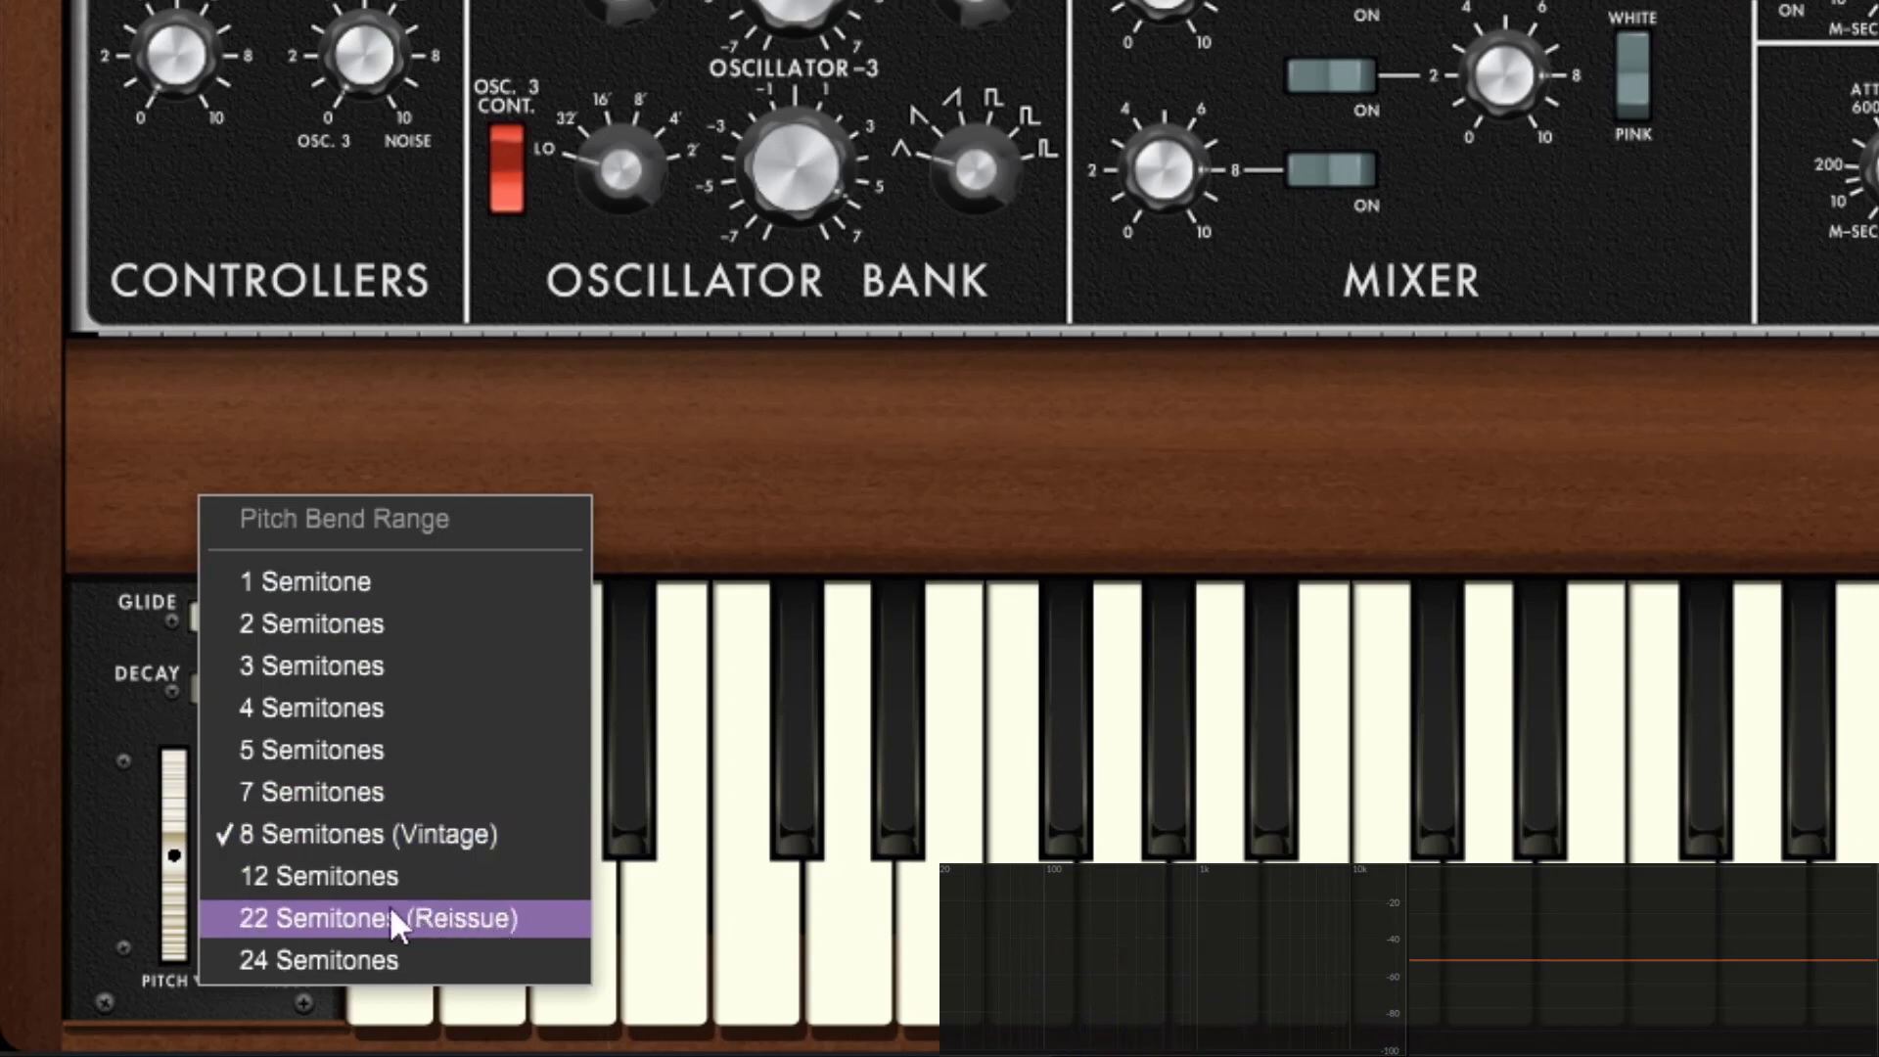
{"action": "left_click", "coordinate": [326, 955]}
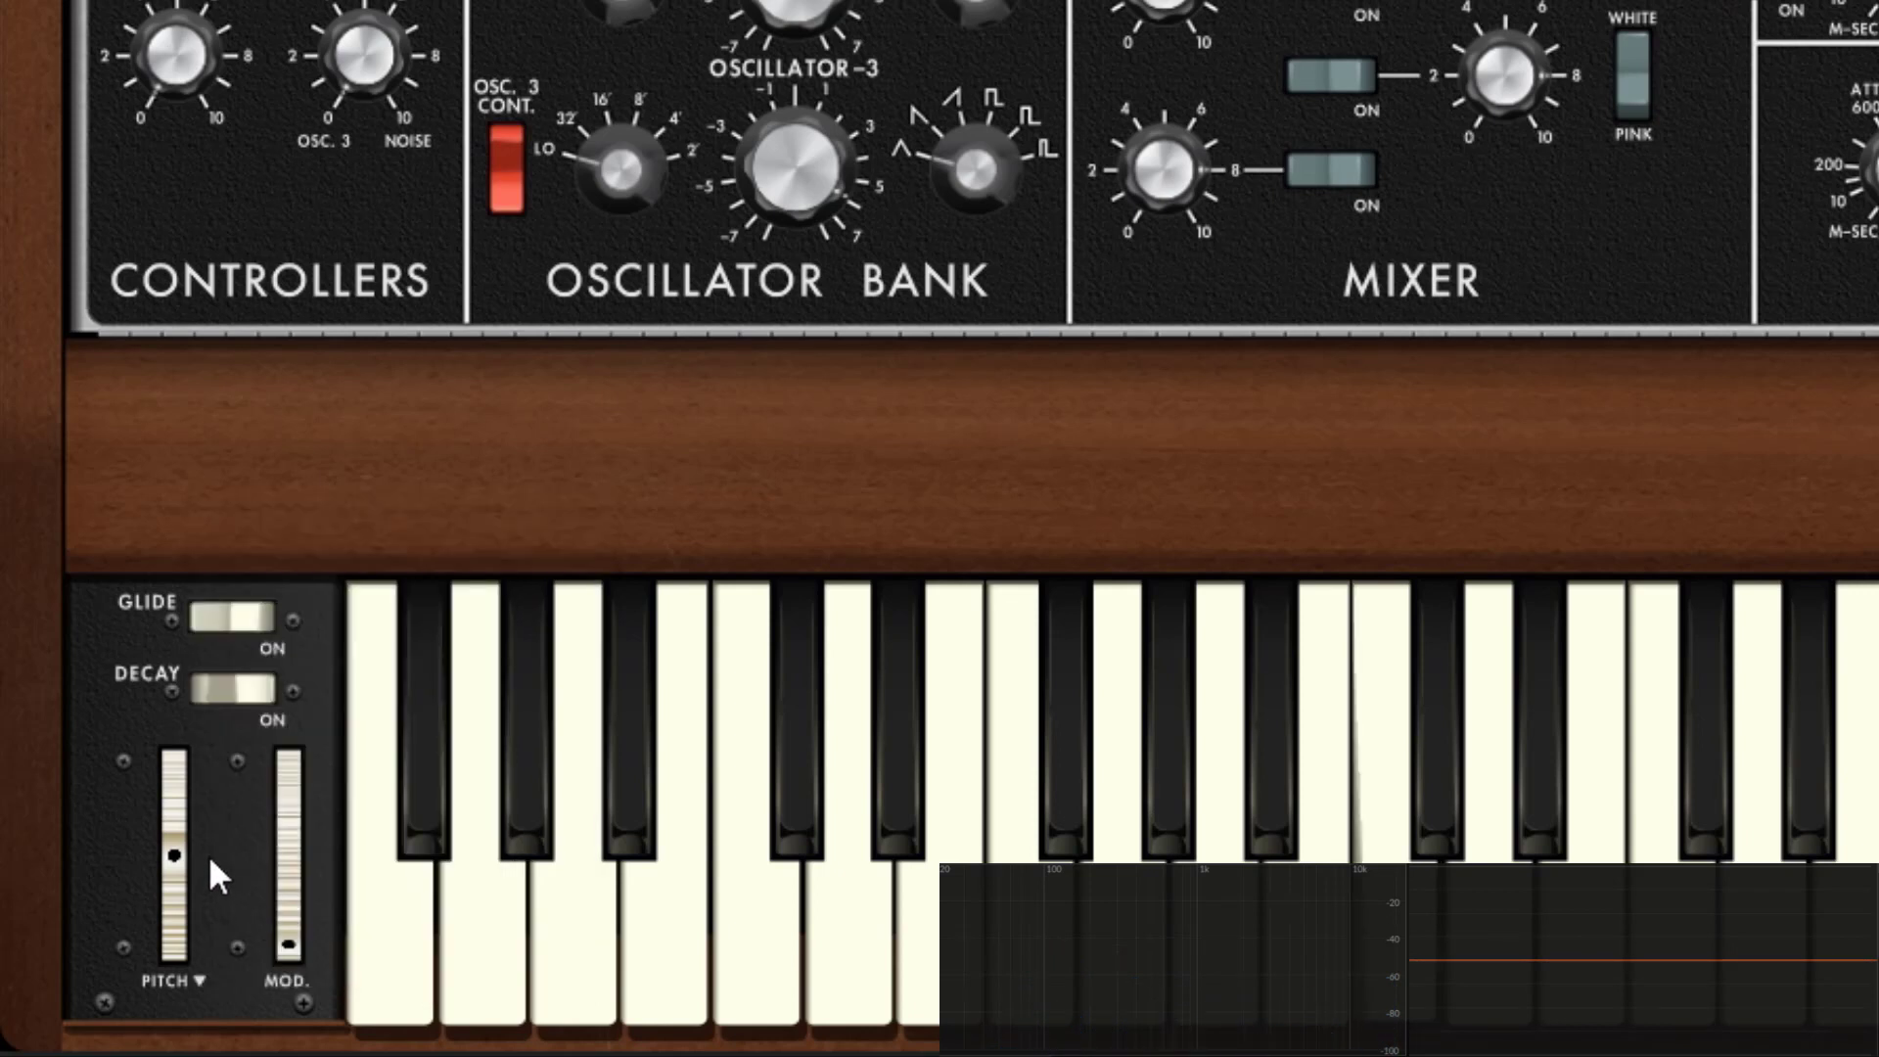
{"action": "left_click_drag", "start_coordinate": [176, 856], "coordinate": [191, 571]}
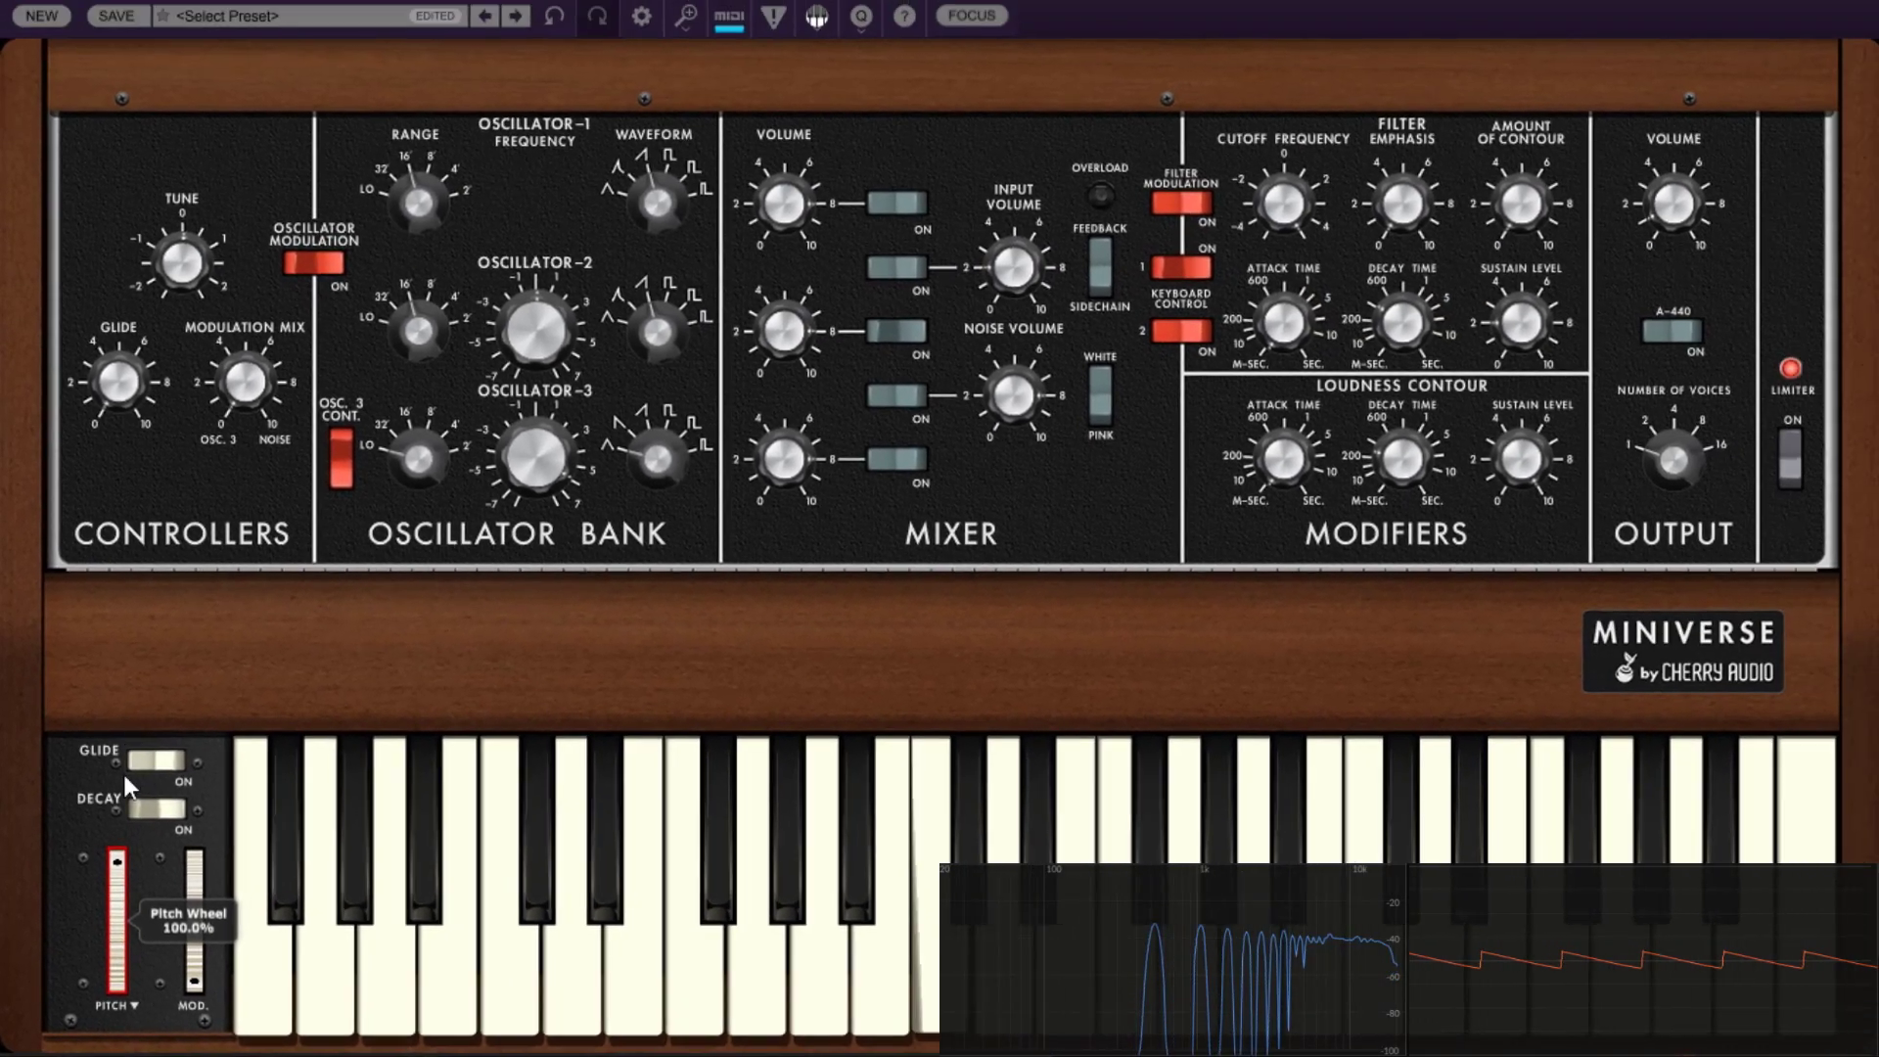
{"action": "mouse_move", "coordinate": [148, 767]}
{"action": "left_mouse_down"}
{"action": "mouse_move", "coordinate": [148, 873]}
{"action": "mouse_move", "coordinate": [147, 734]}
{"action": "left_mouse_up"}
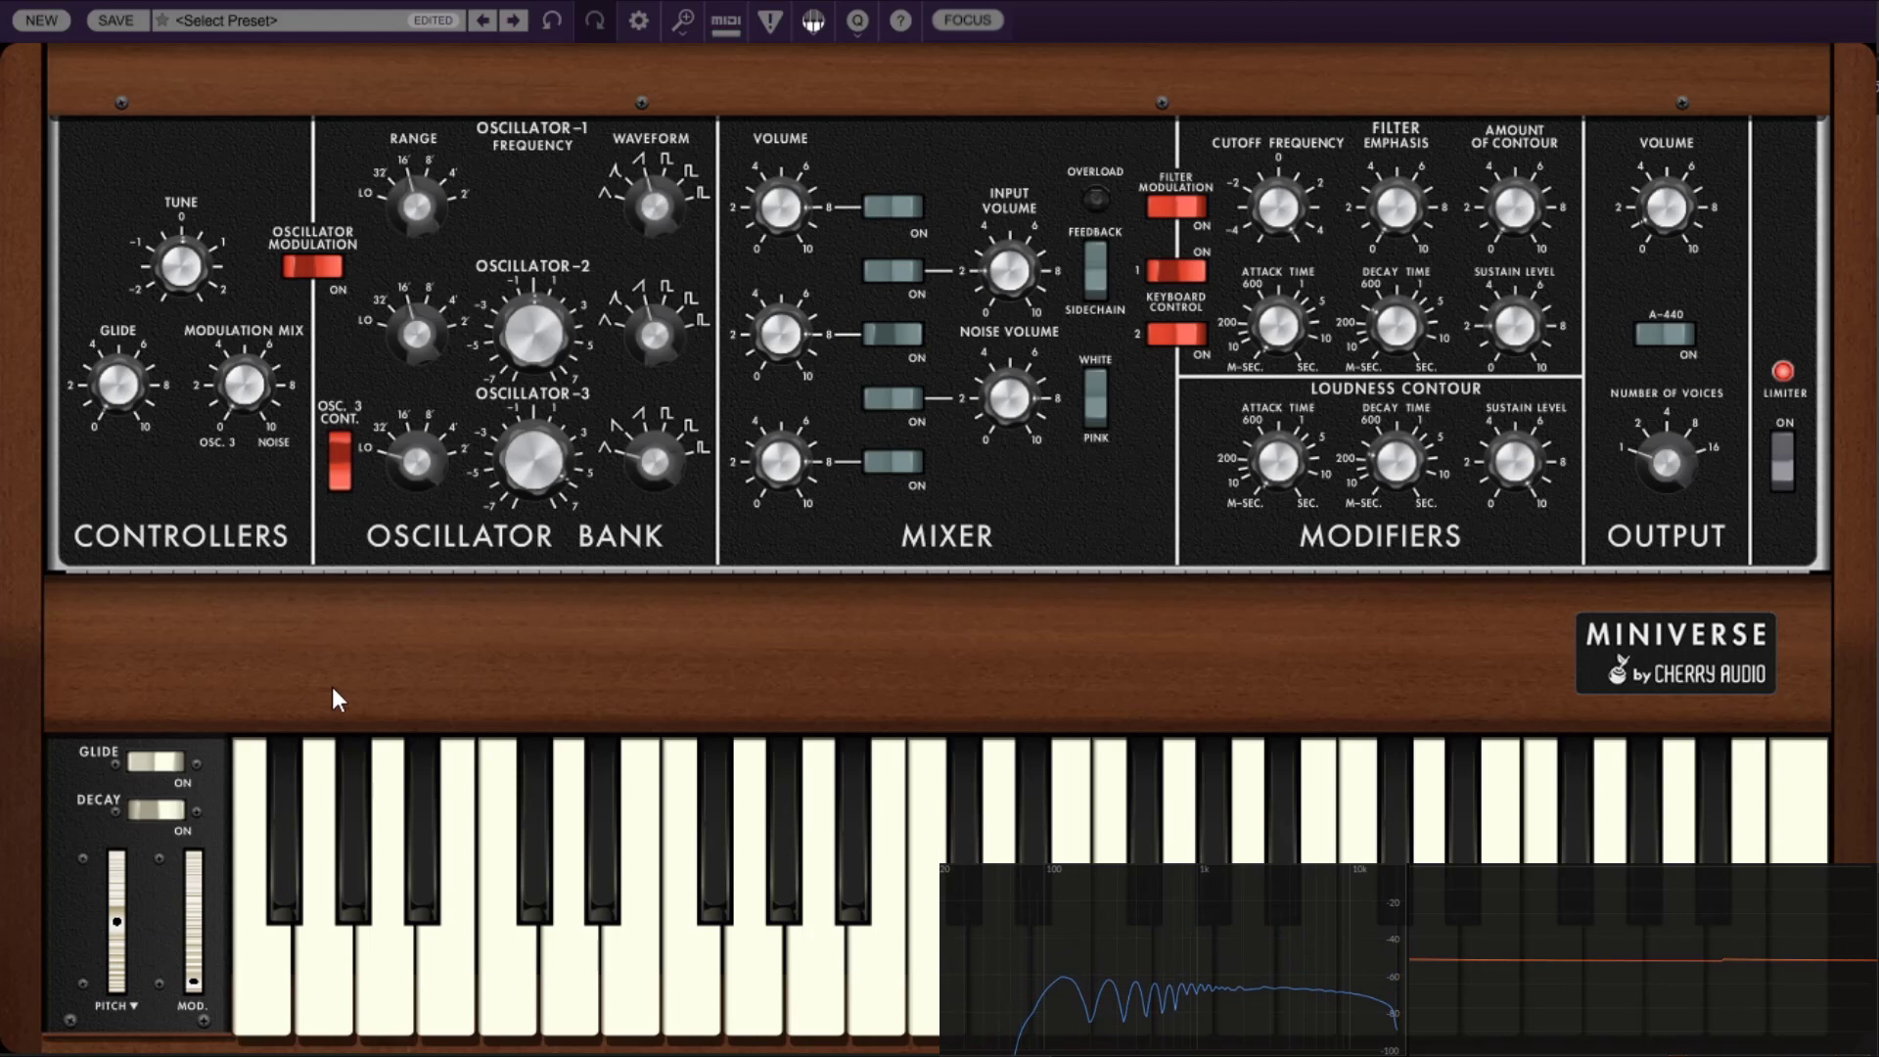
- Play notes on the on-screen keyboard and raise the number of voices through 2 to 16
{"action": "left_click", "coordinate": [41, 20]}
{"action": "left_click_drag", "start_coordinate": [1675, 220], "coordinate": [1693, 382]}
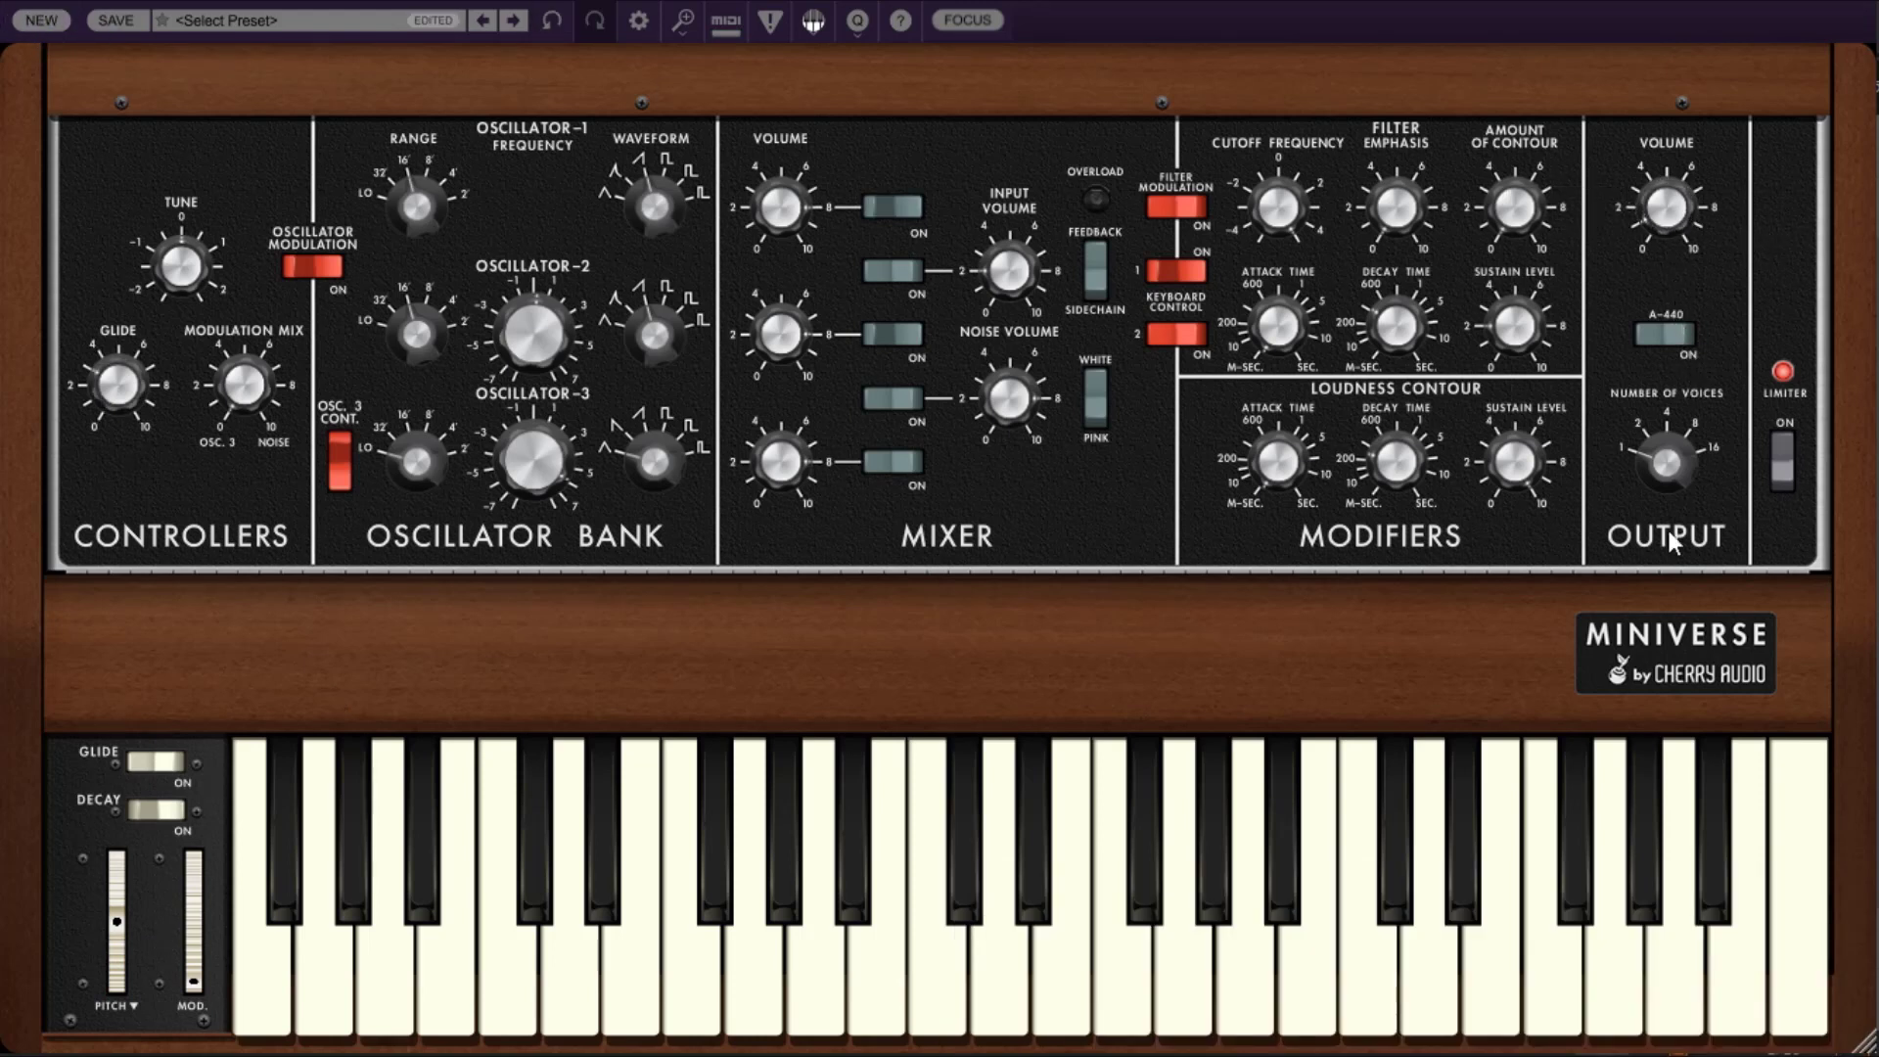
{"action": "mouse_move", "coordinate": [1687, 471]}
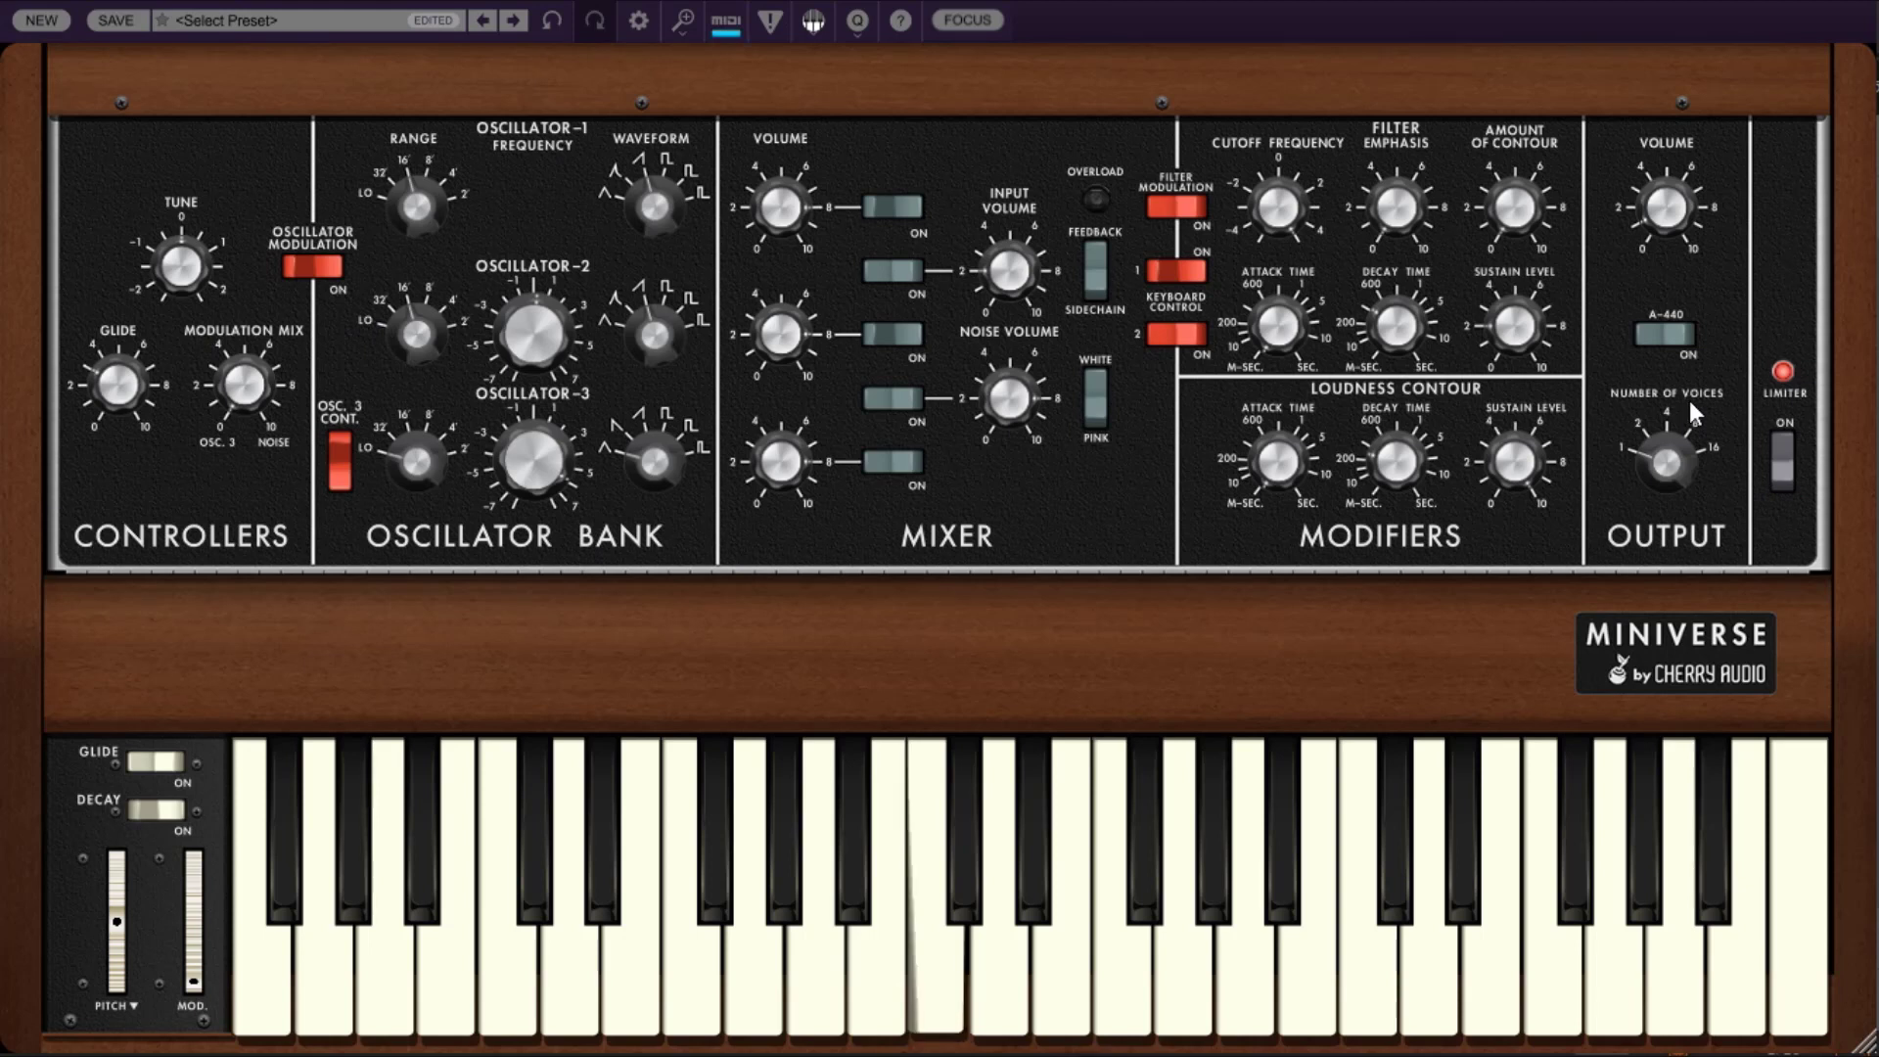
{"action": "left_click", "coordinate": [1245, 868]}
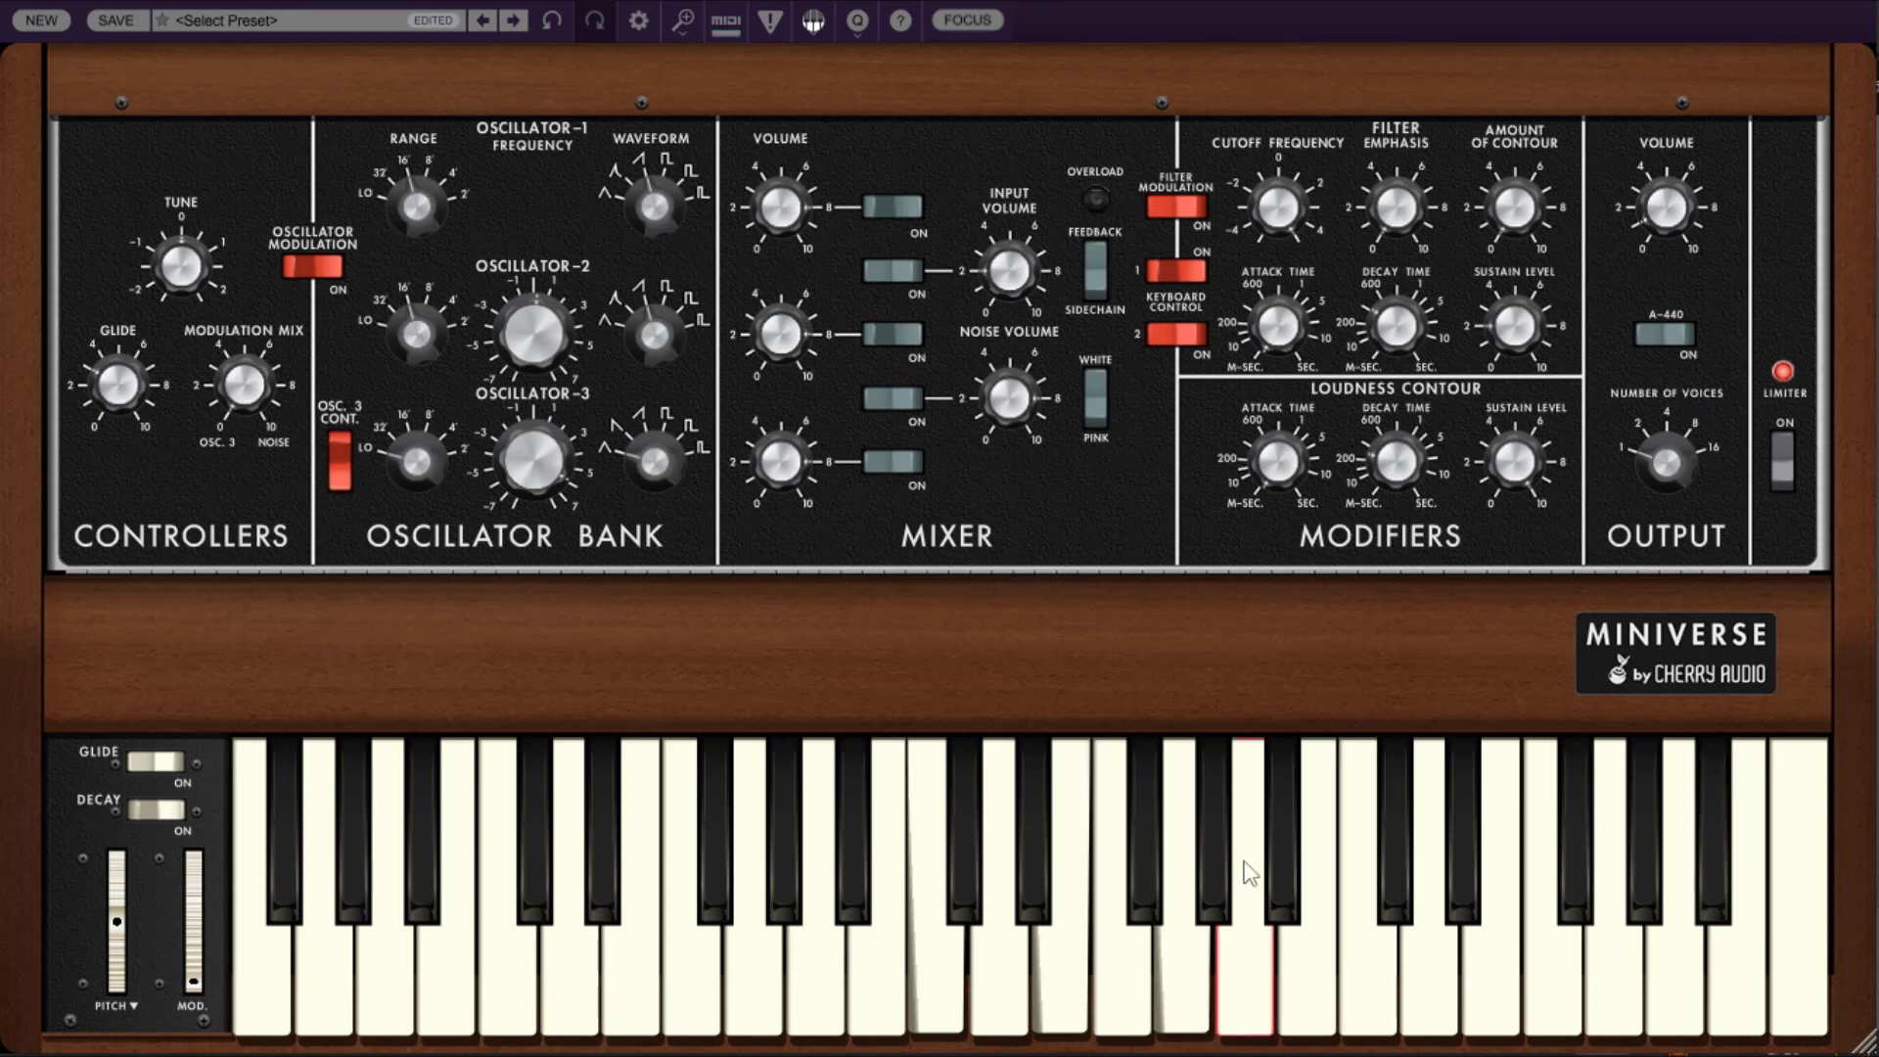
{"action": "left_click", "coordinate": [1078, 934]}
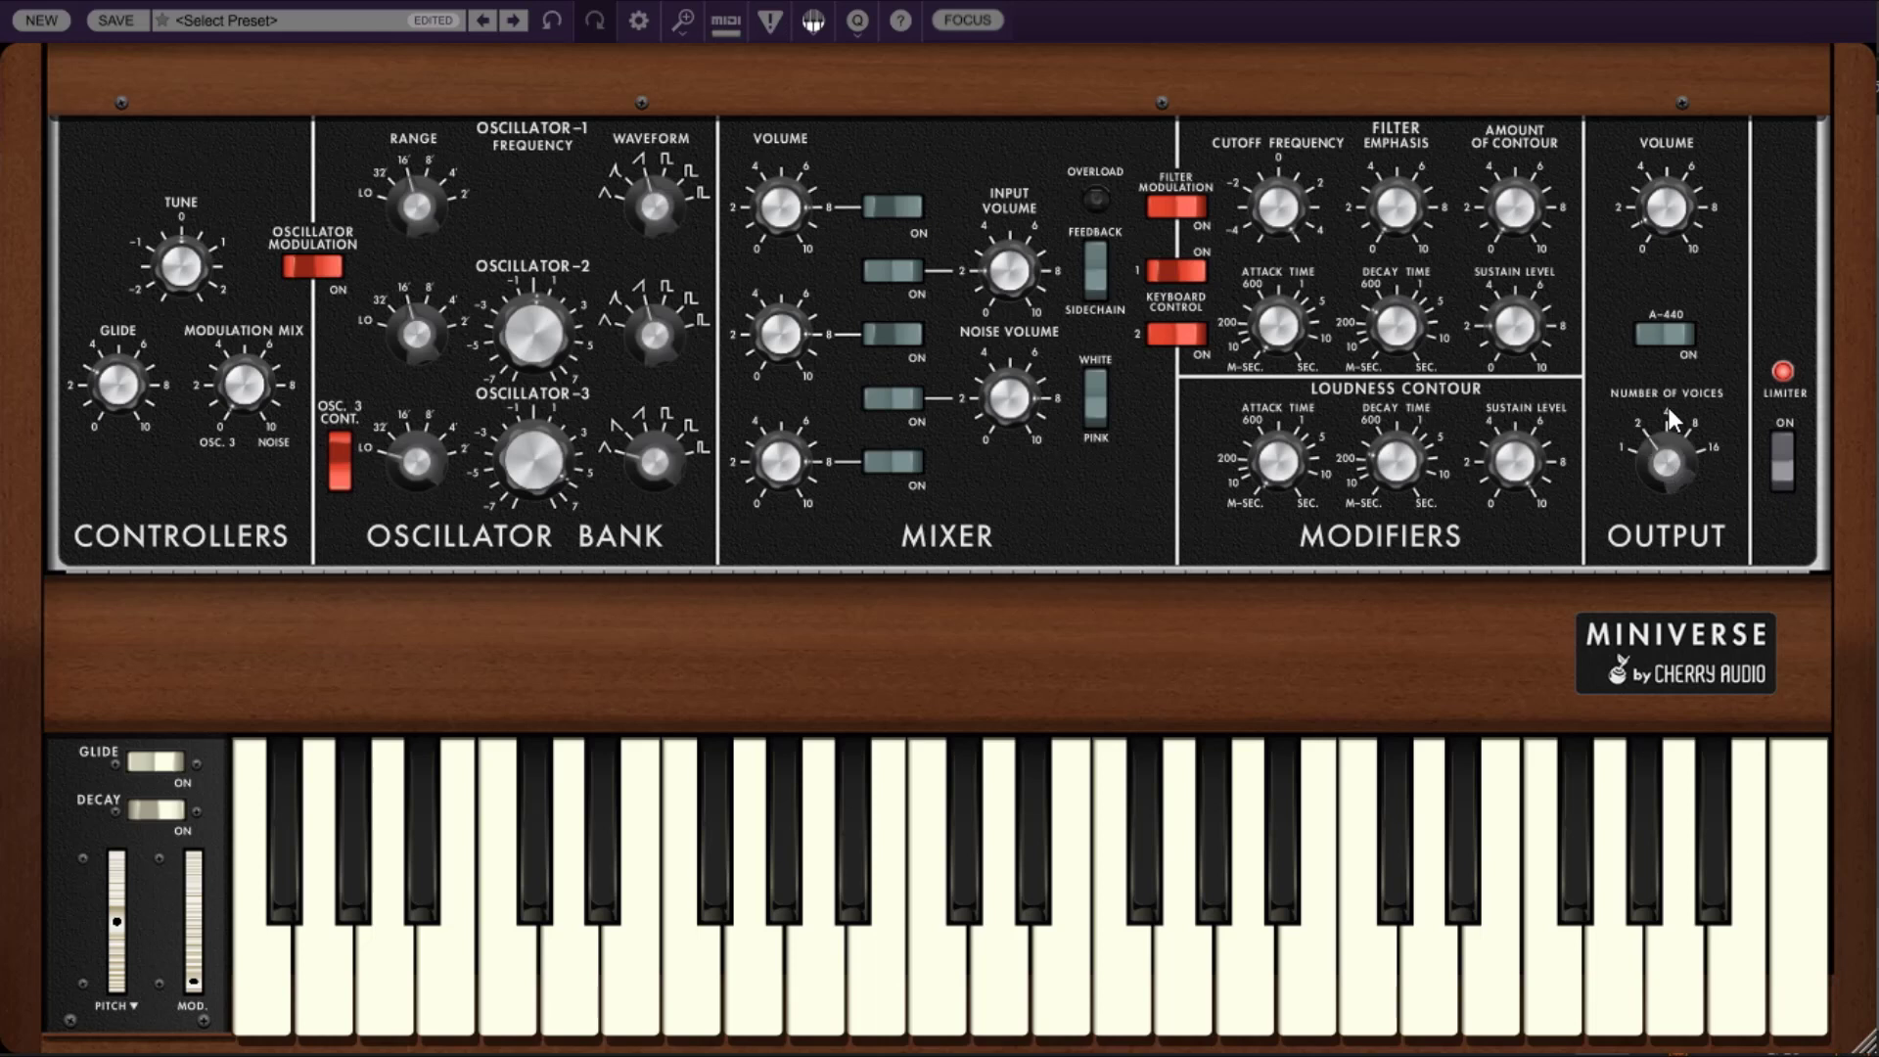
{"action": "left_click_drag", "start_coordinate": [1671, 420], "coordinate": [1670, 127]}
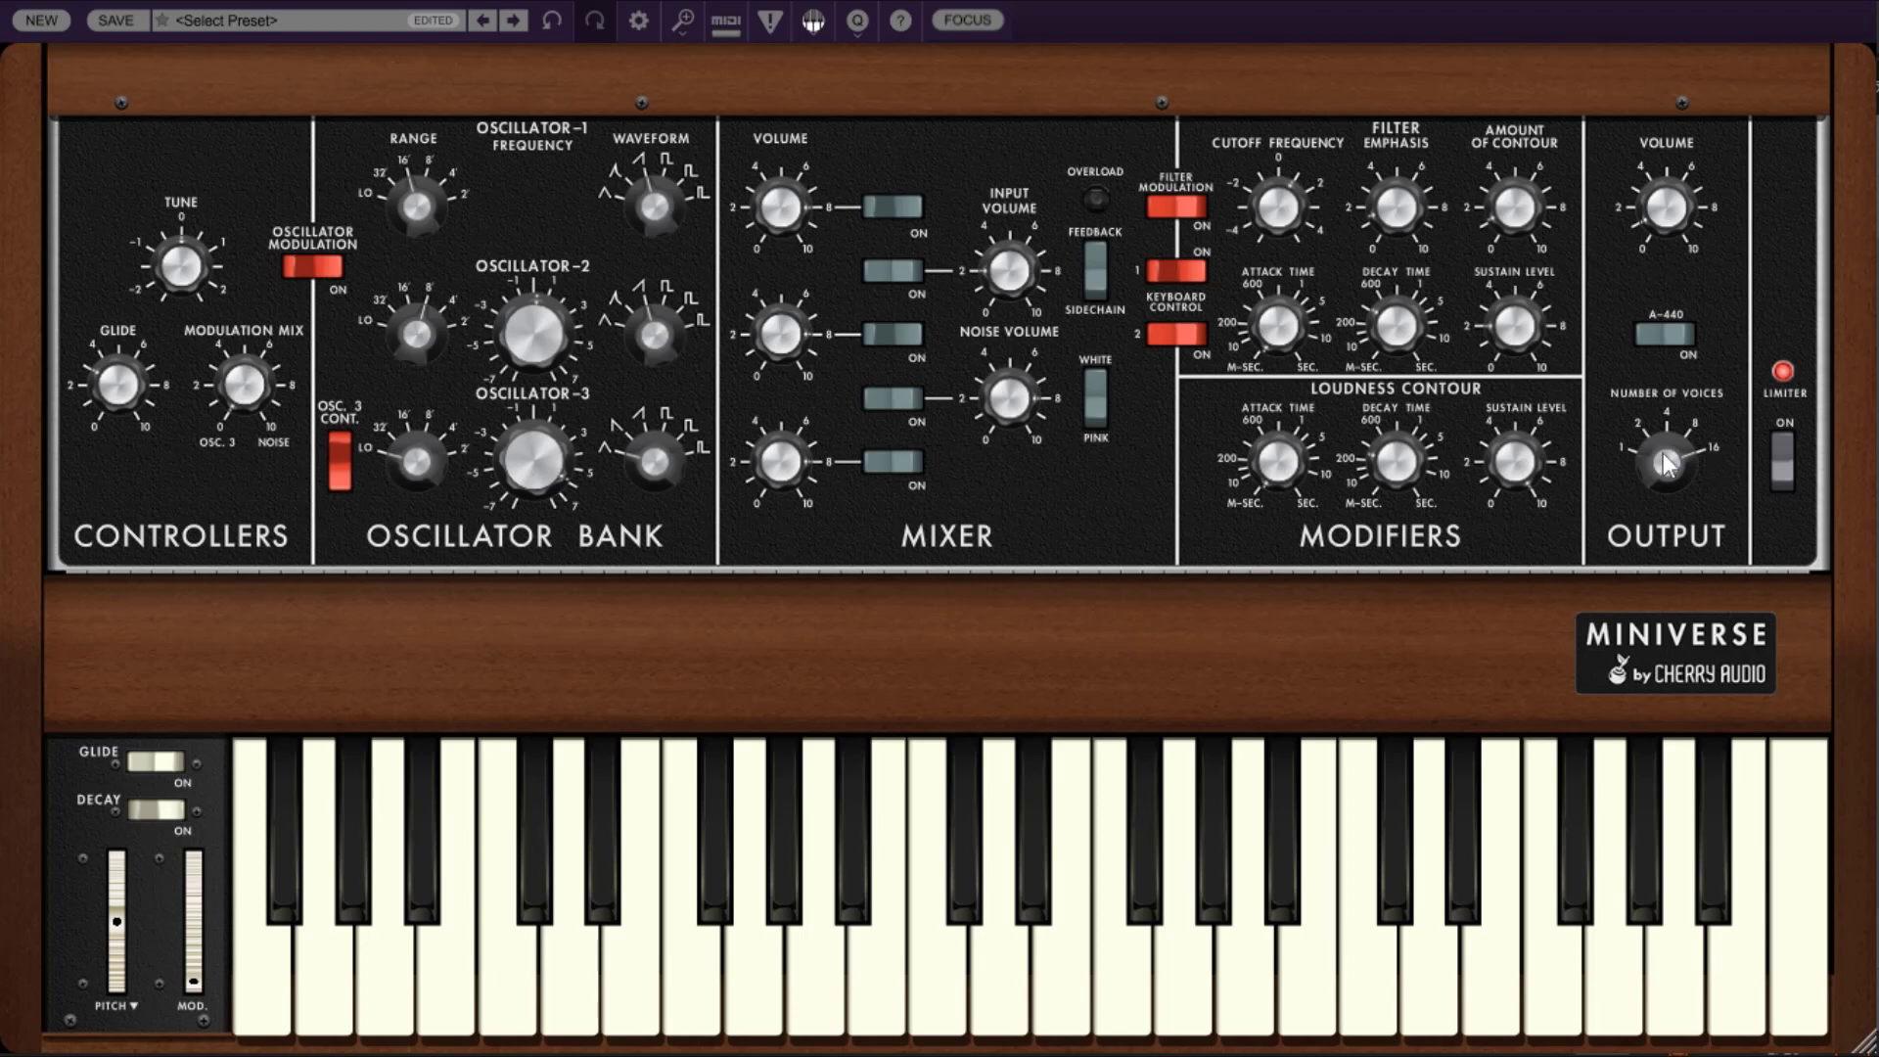
{"action": "left_click_drag", "start_coordinate": [1667, 463], "coordinate": [1669, 477]}
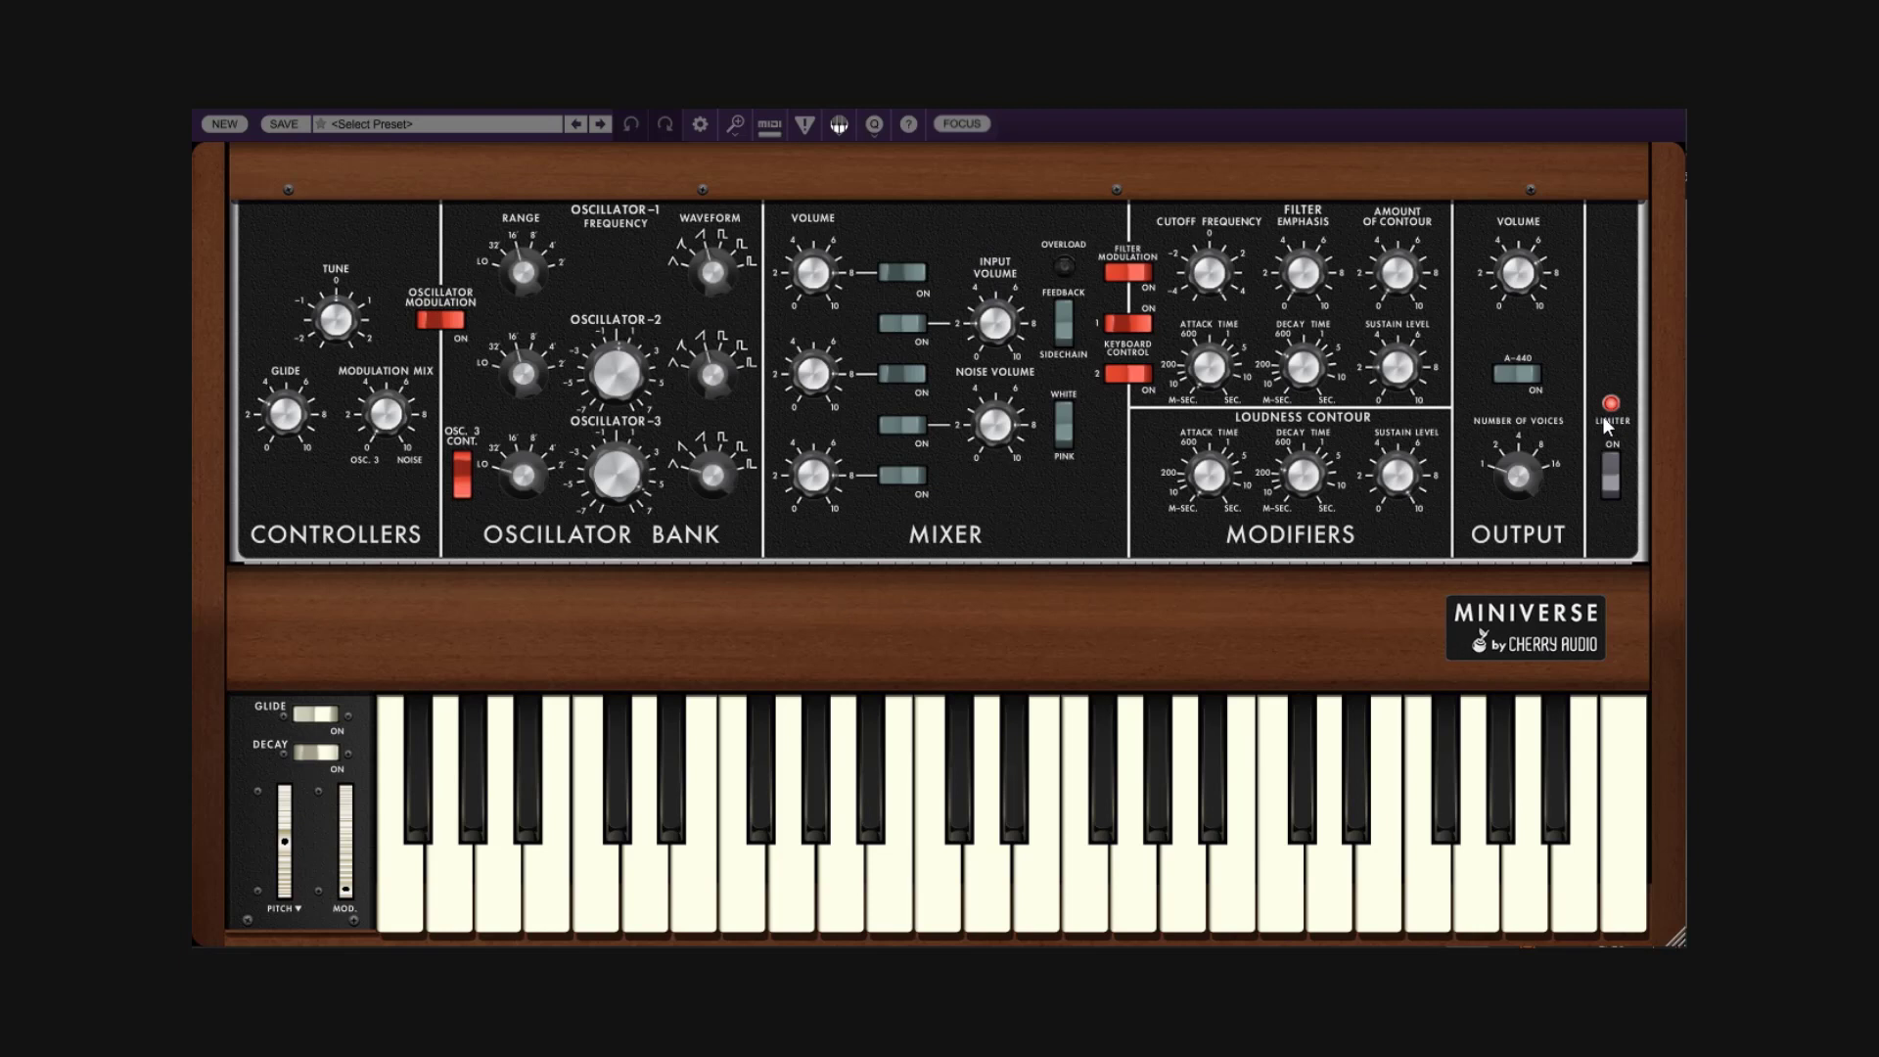
- Toggle the output limiter off and on
{"action": "left_click", "coordinate": [1611, 480]}
{"action": "left_click", "coordinate": [1612, 489]}
{"action": "left_click", "coordinate": [1611, 475]}
- Browse the <All Presets> list twice and close it without loading a preset
{"action": "left_click", "coordinate": [403, 124]}
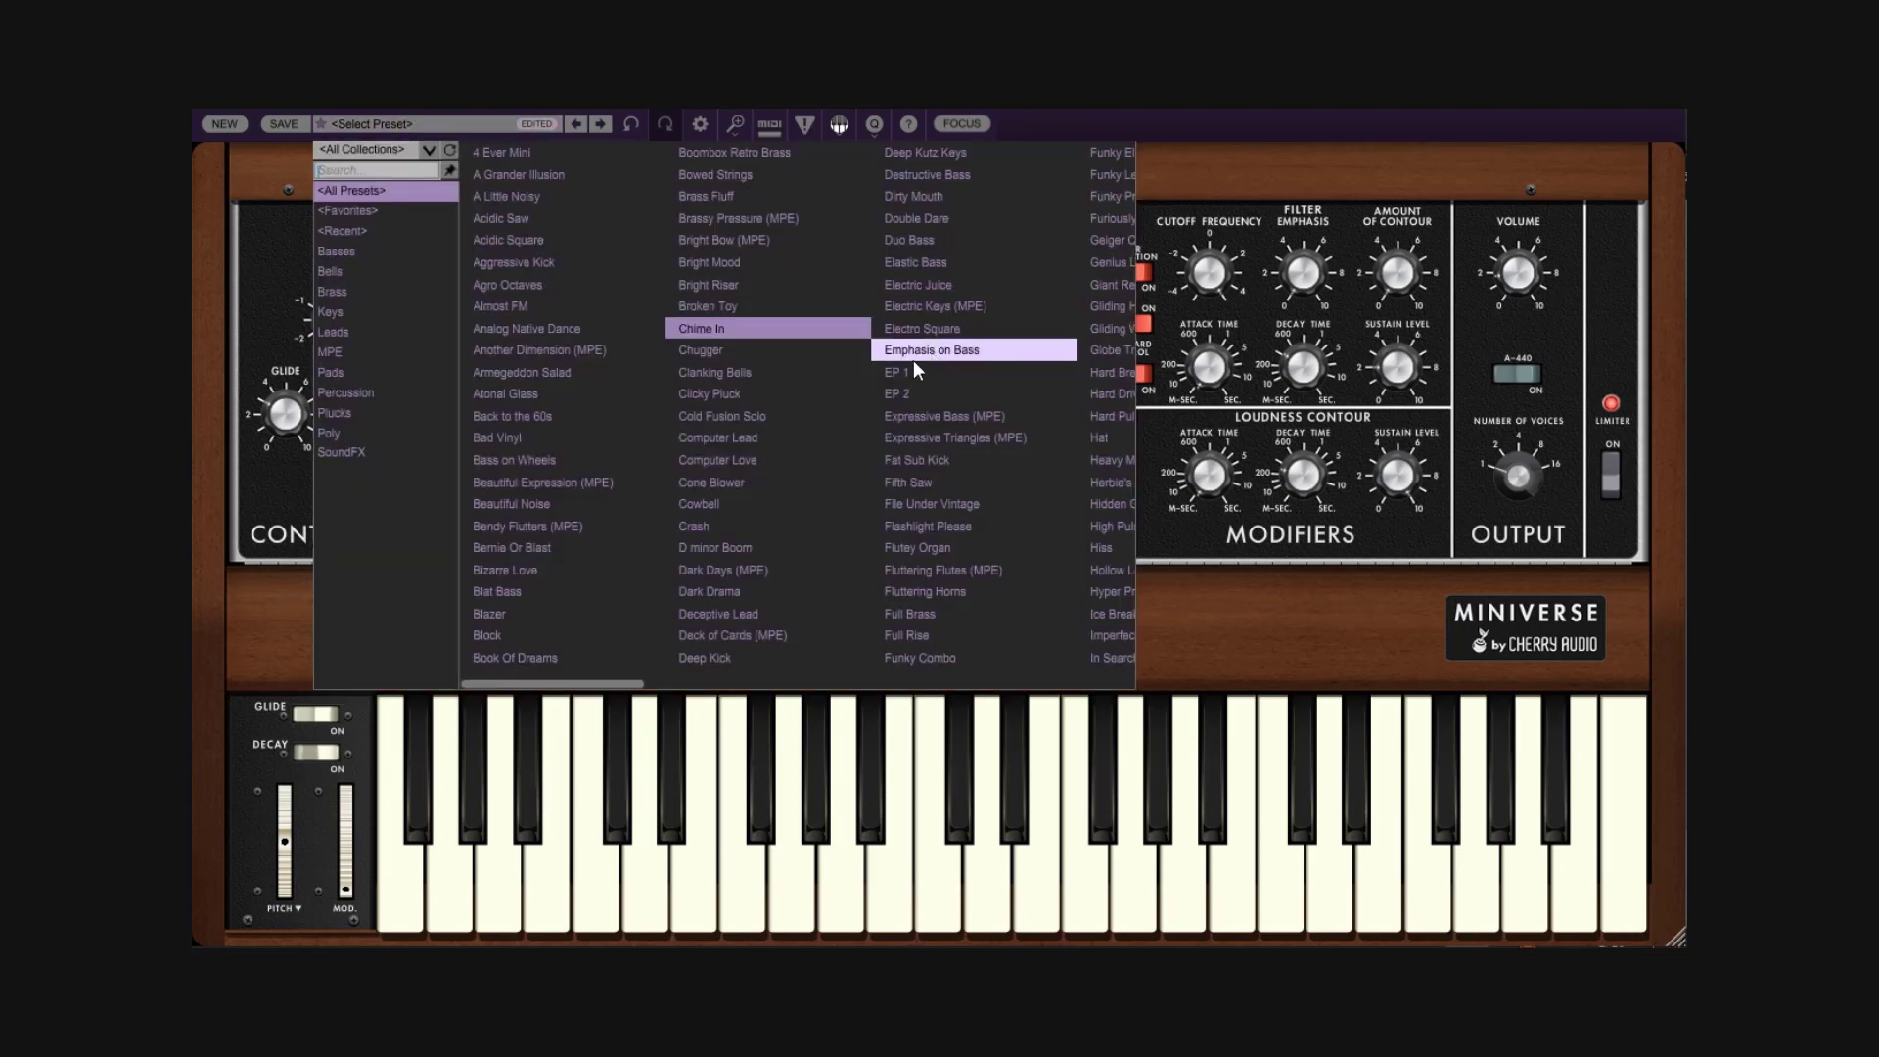
{"action": "left_click", "coordinate": [1291, 168]}
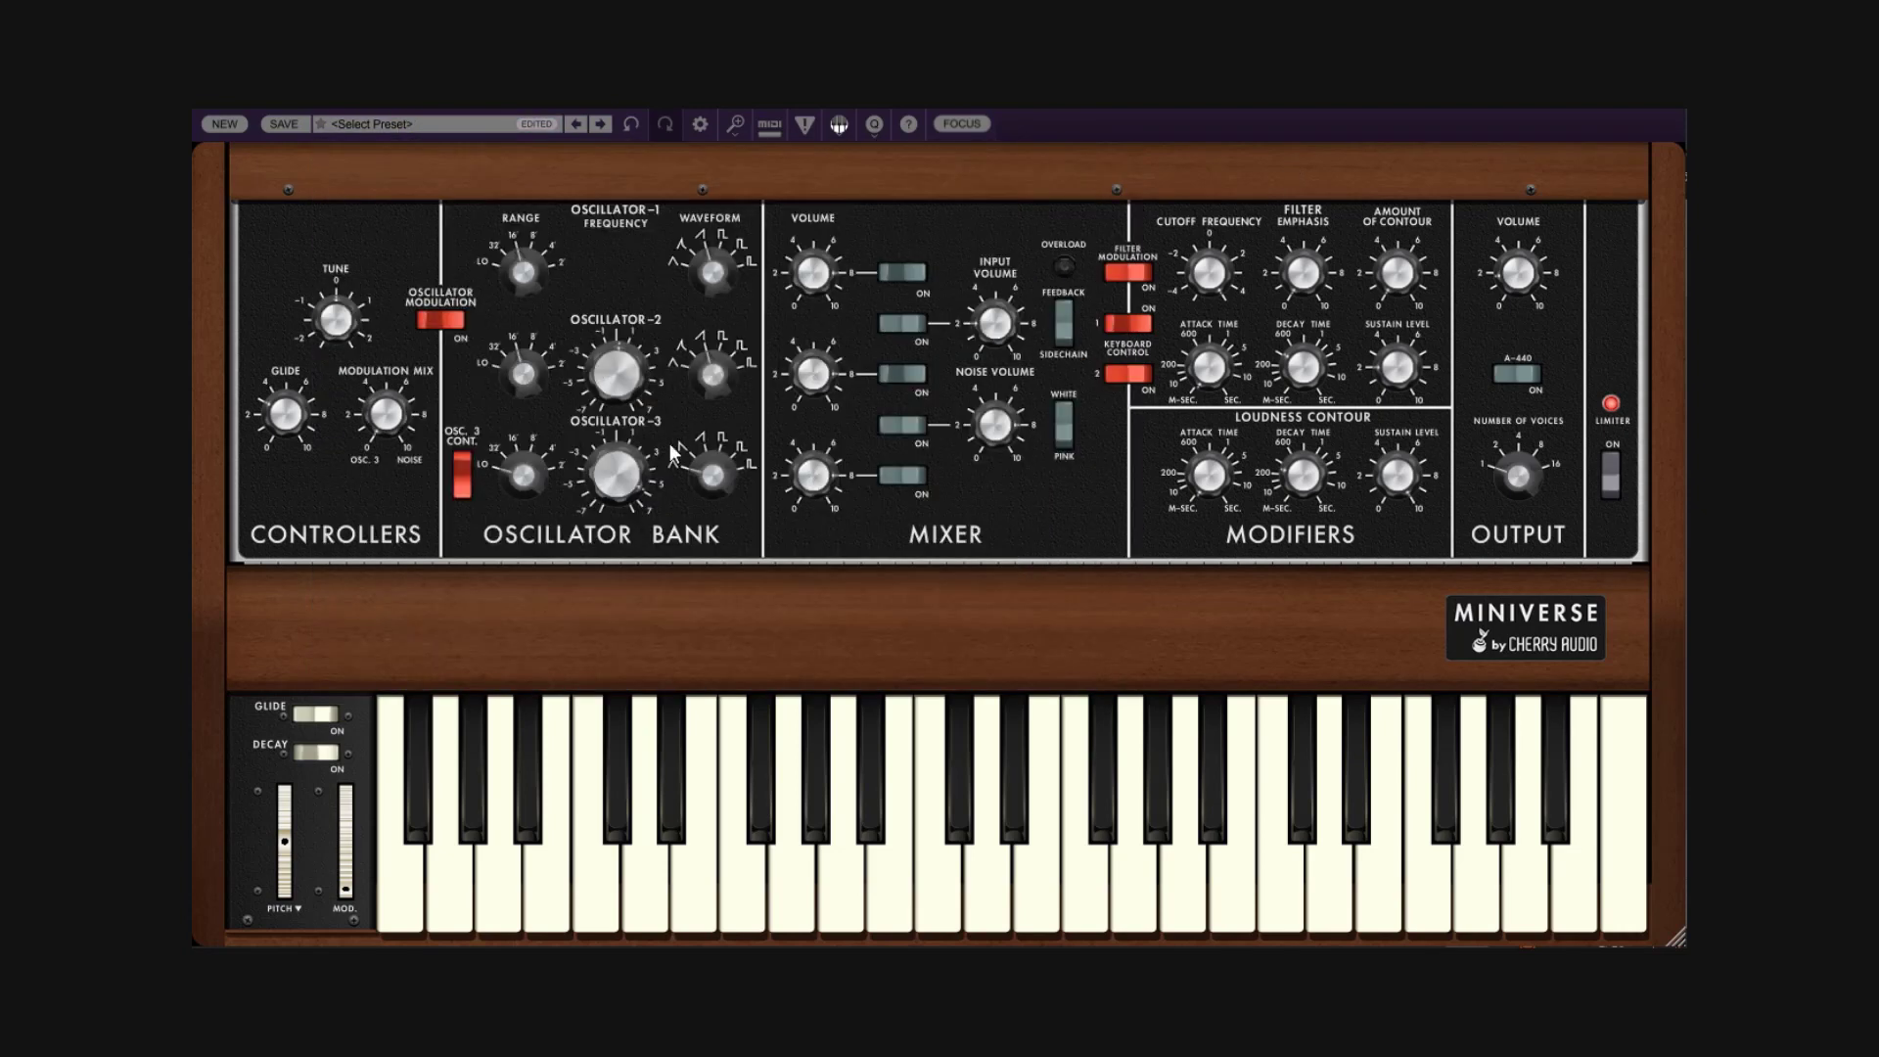
{"action": "left_click", "coordinate": [472, 474]}
{"action": "left_click", "coordinate": [434, 124]}
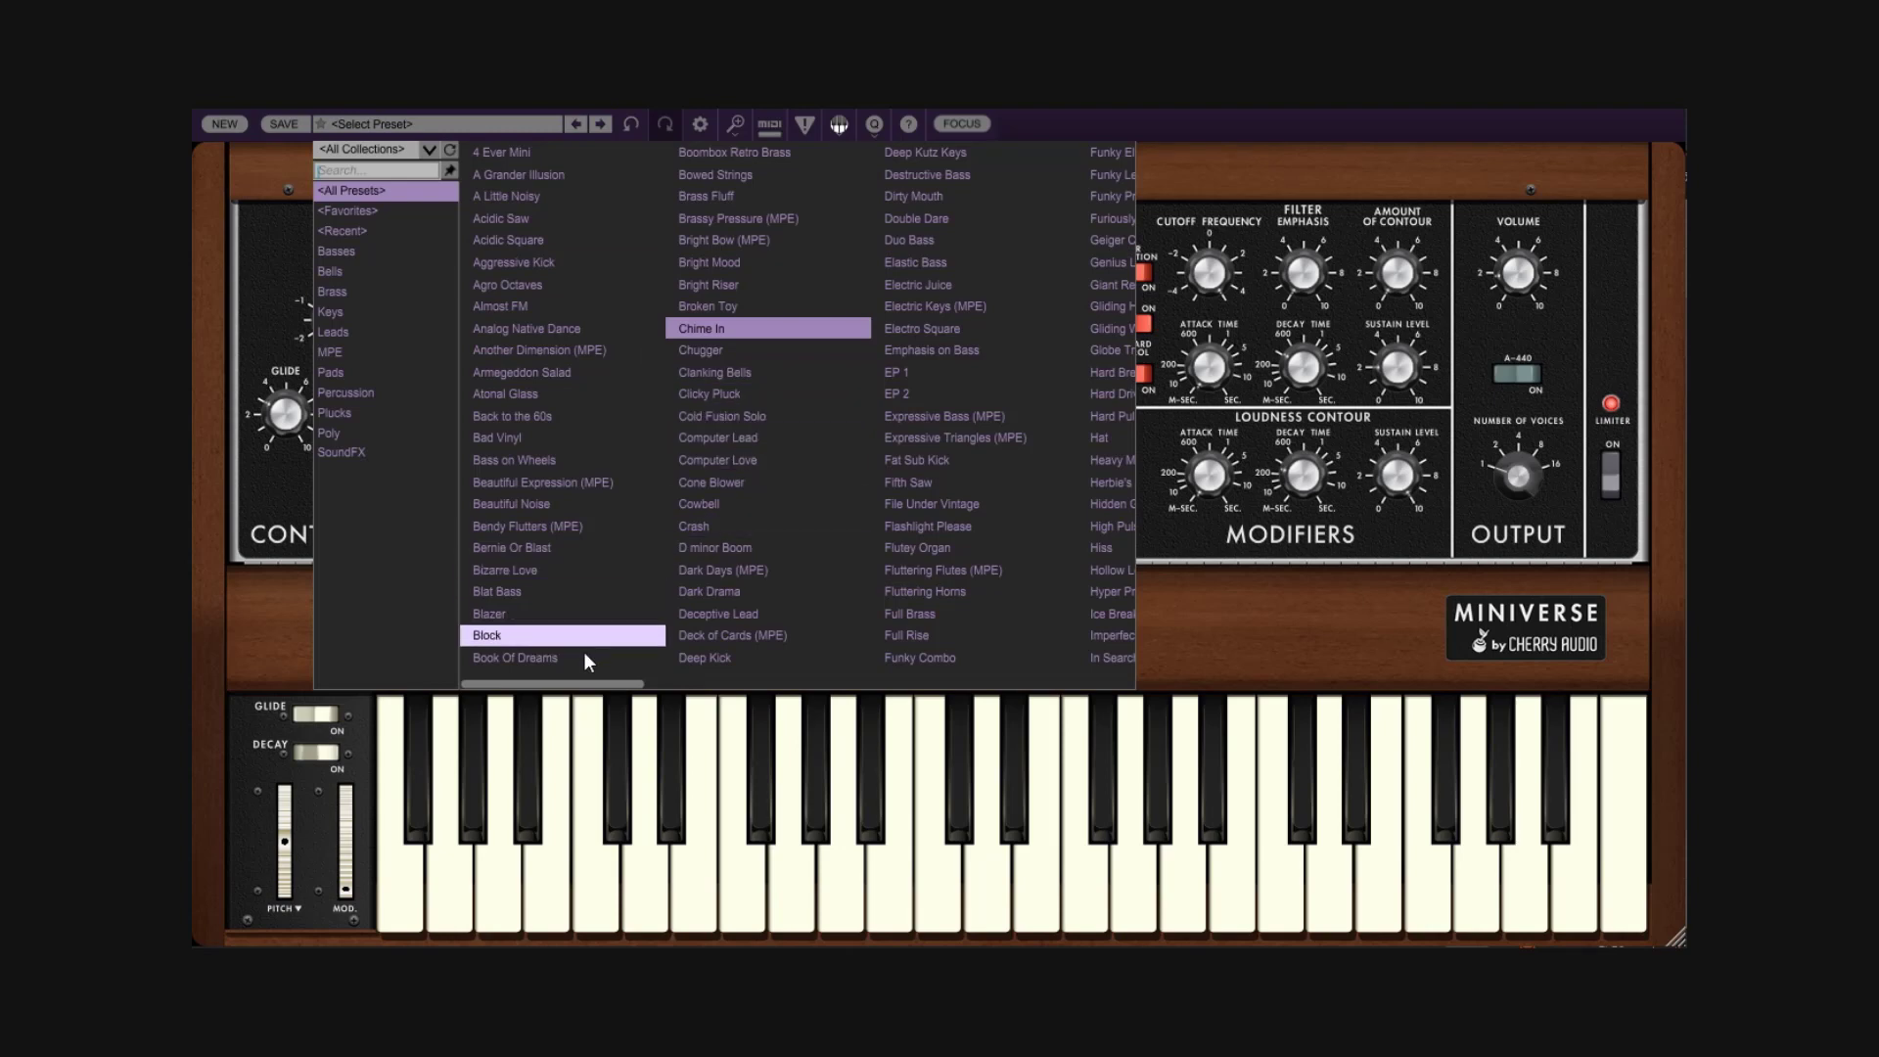
{"action": "left_click", "coordinate": [1201, 179]}
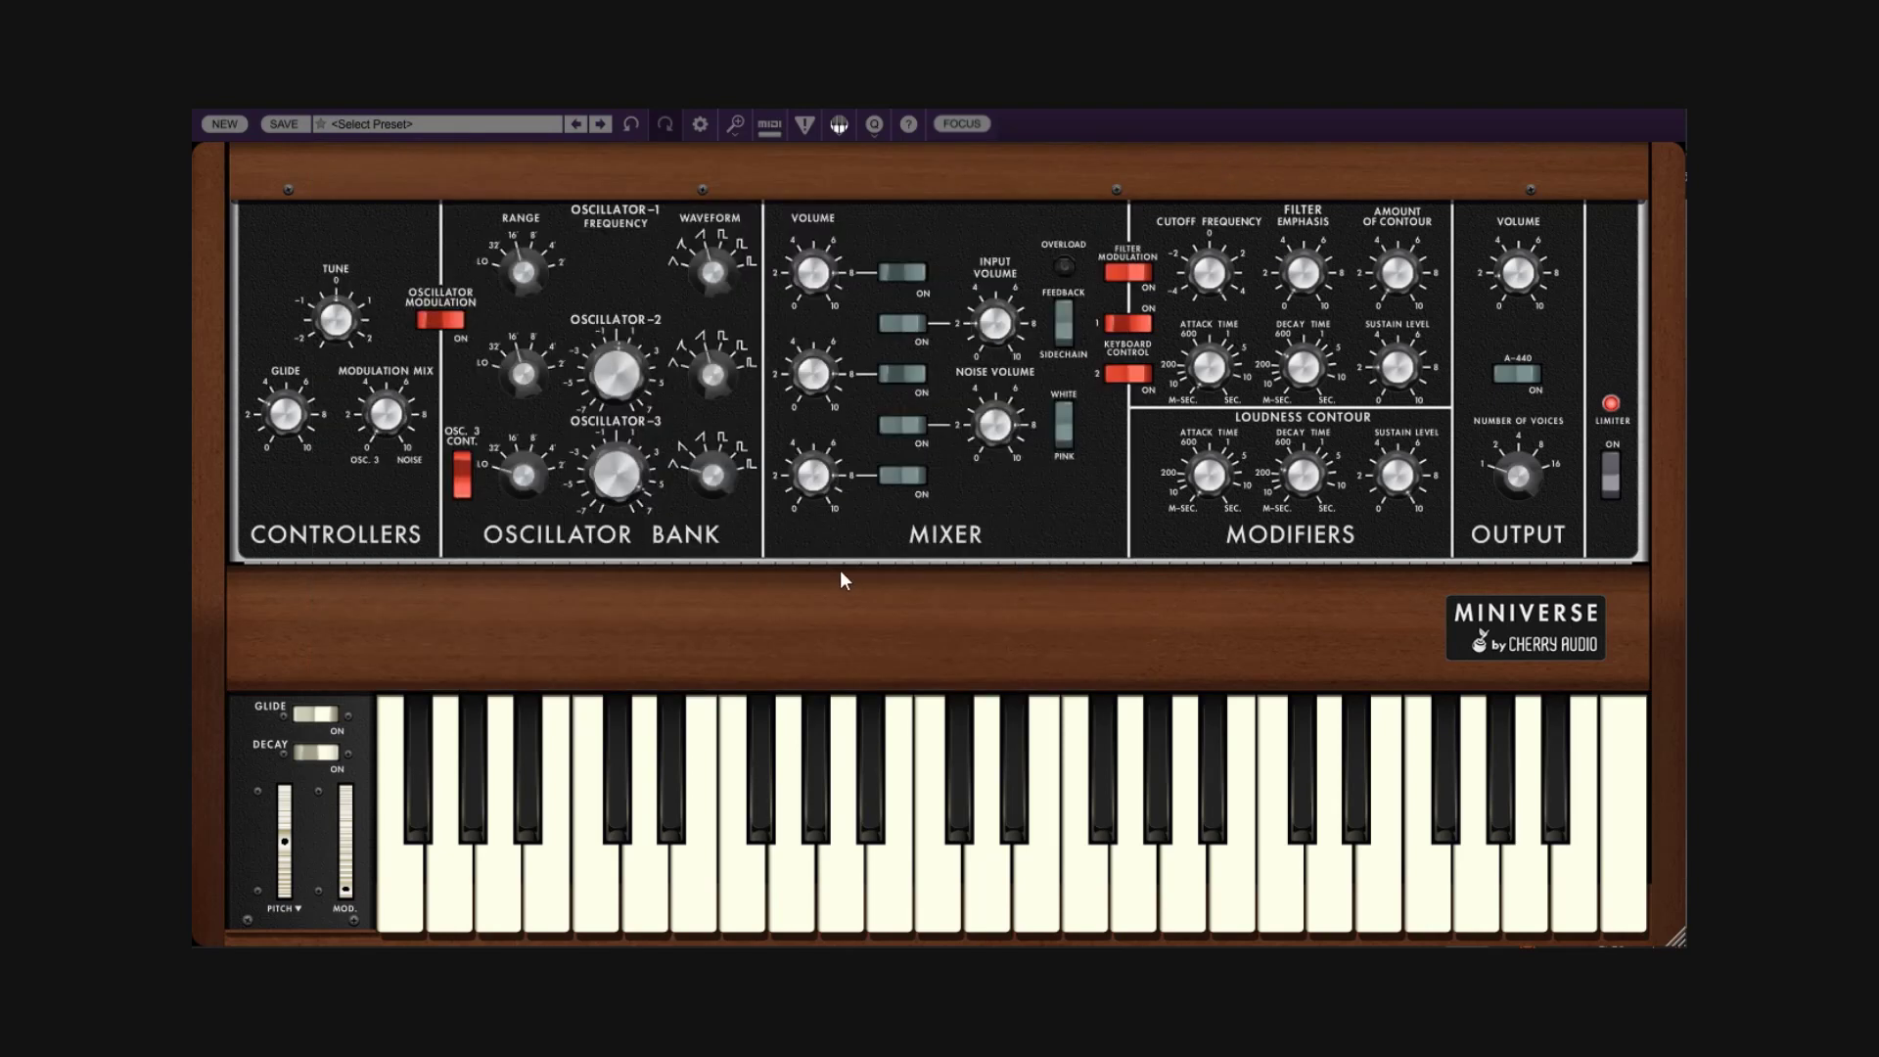